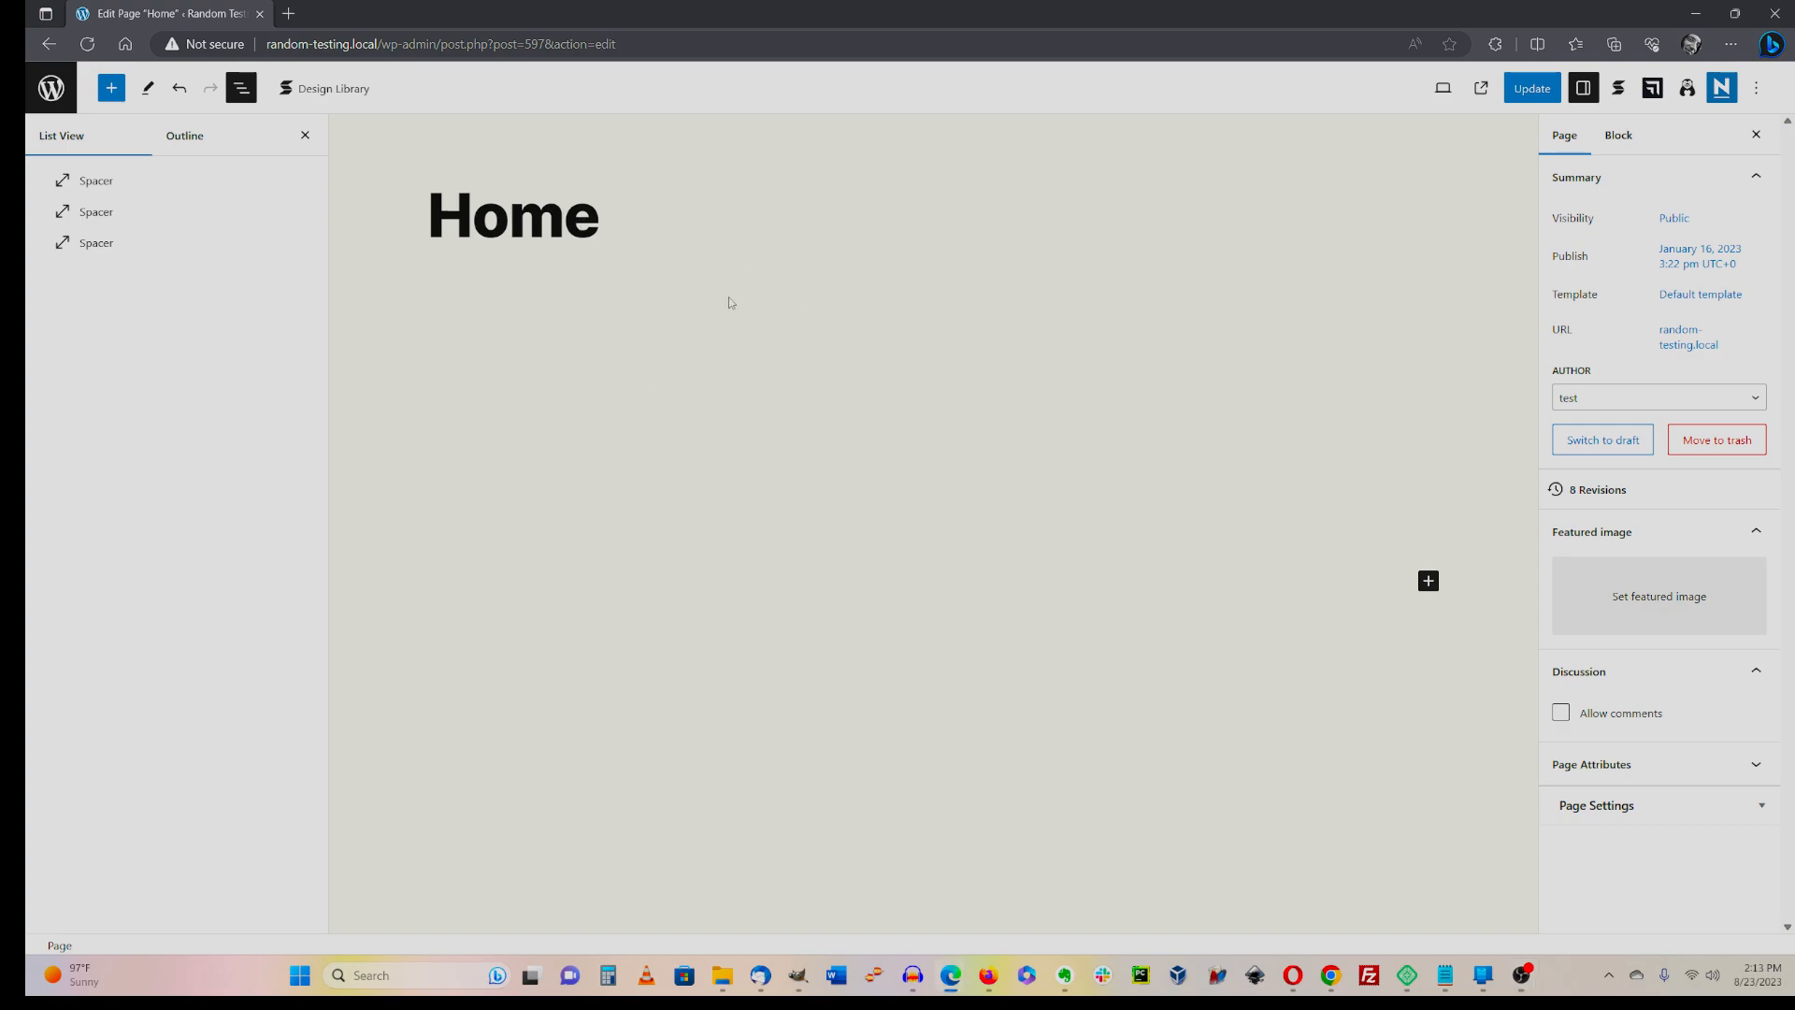
# - Insert the pink-icon Columns block with the 50 / 50 variation below the page title and set it to full width
pyautogui.press('Return')
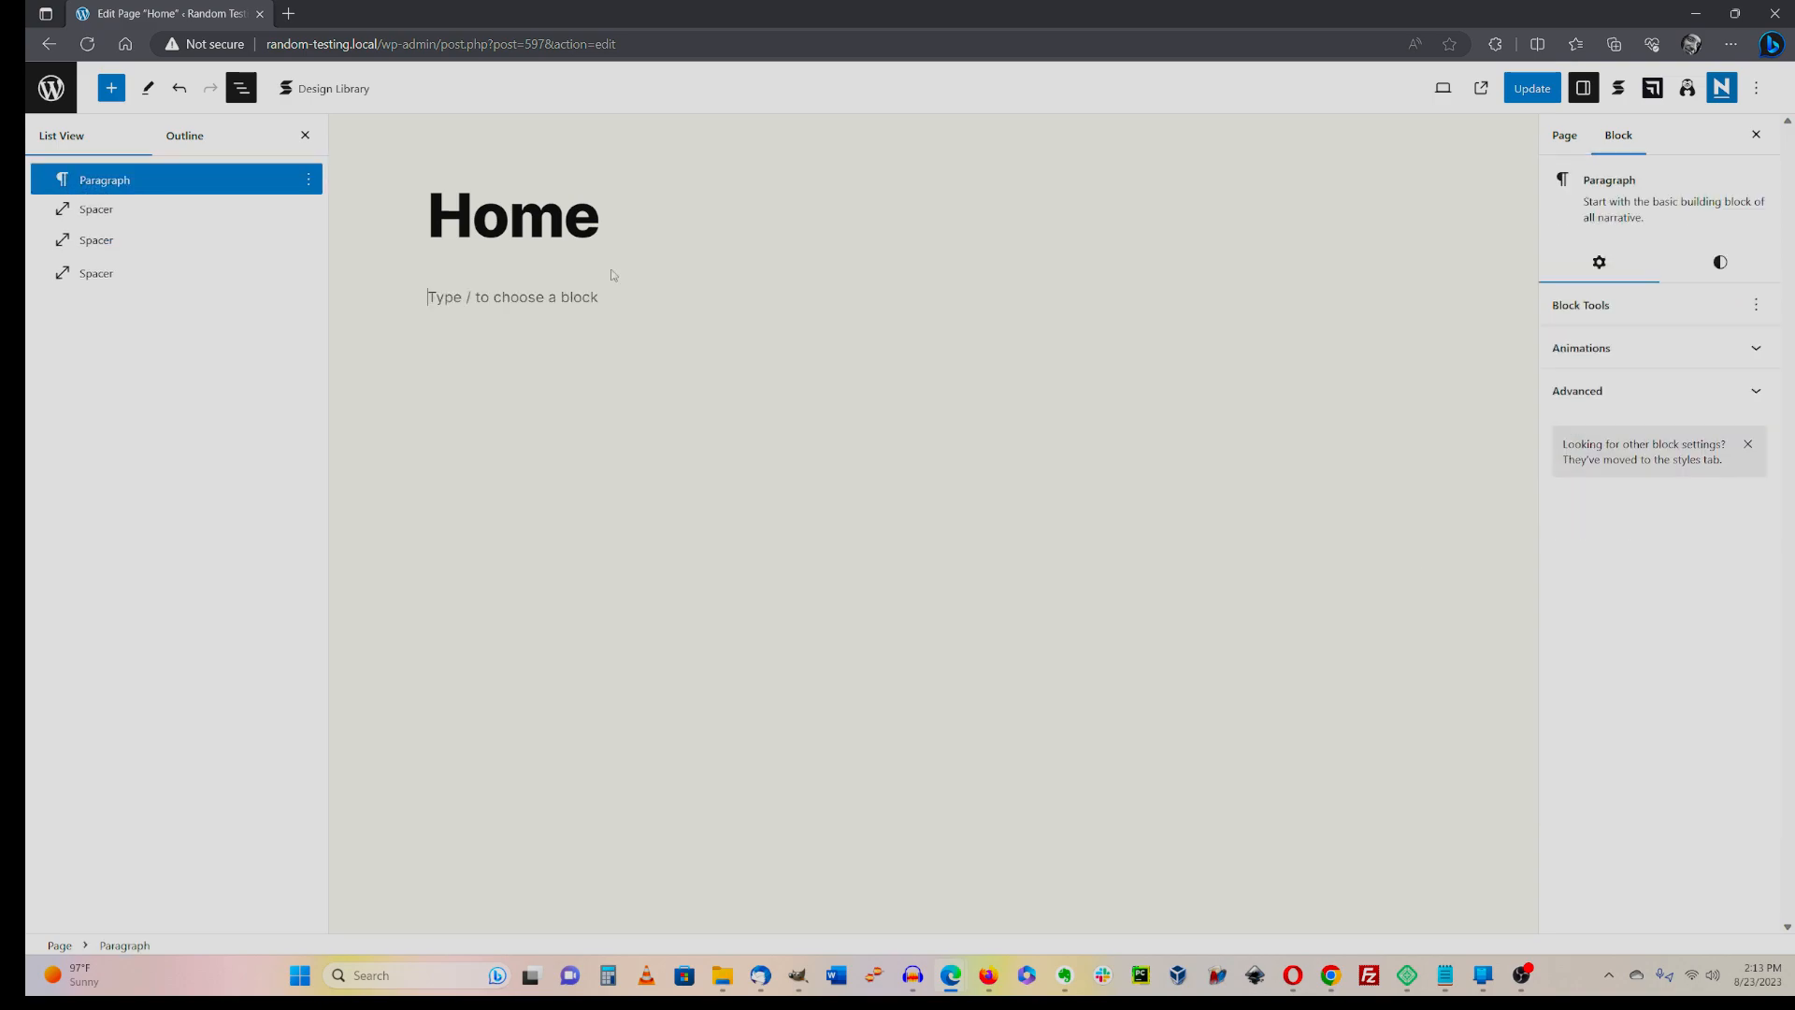
pyautogui.write('/col')
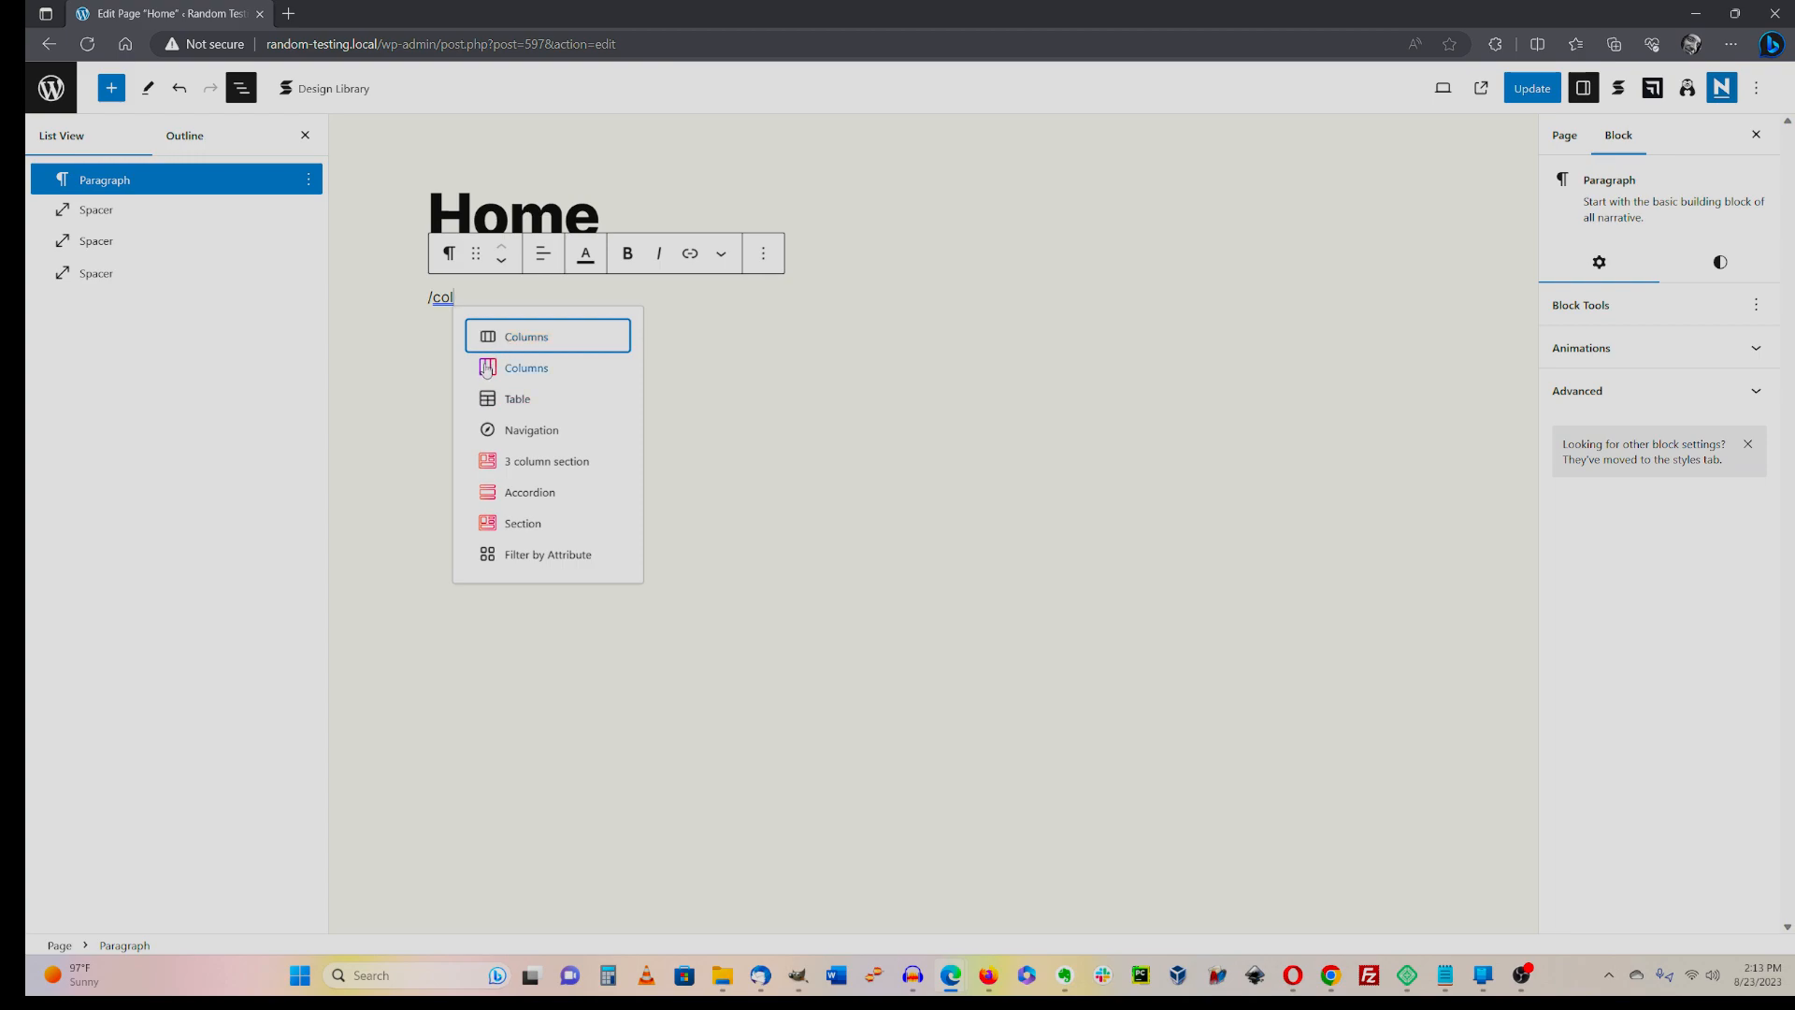
pyautogui.click(526, 375)
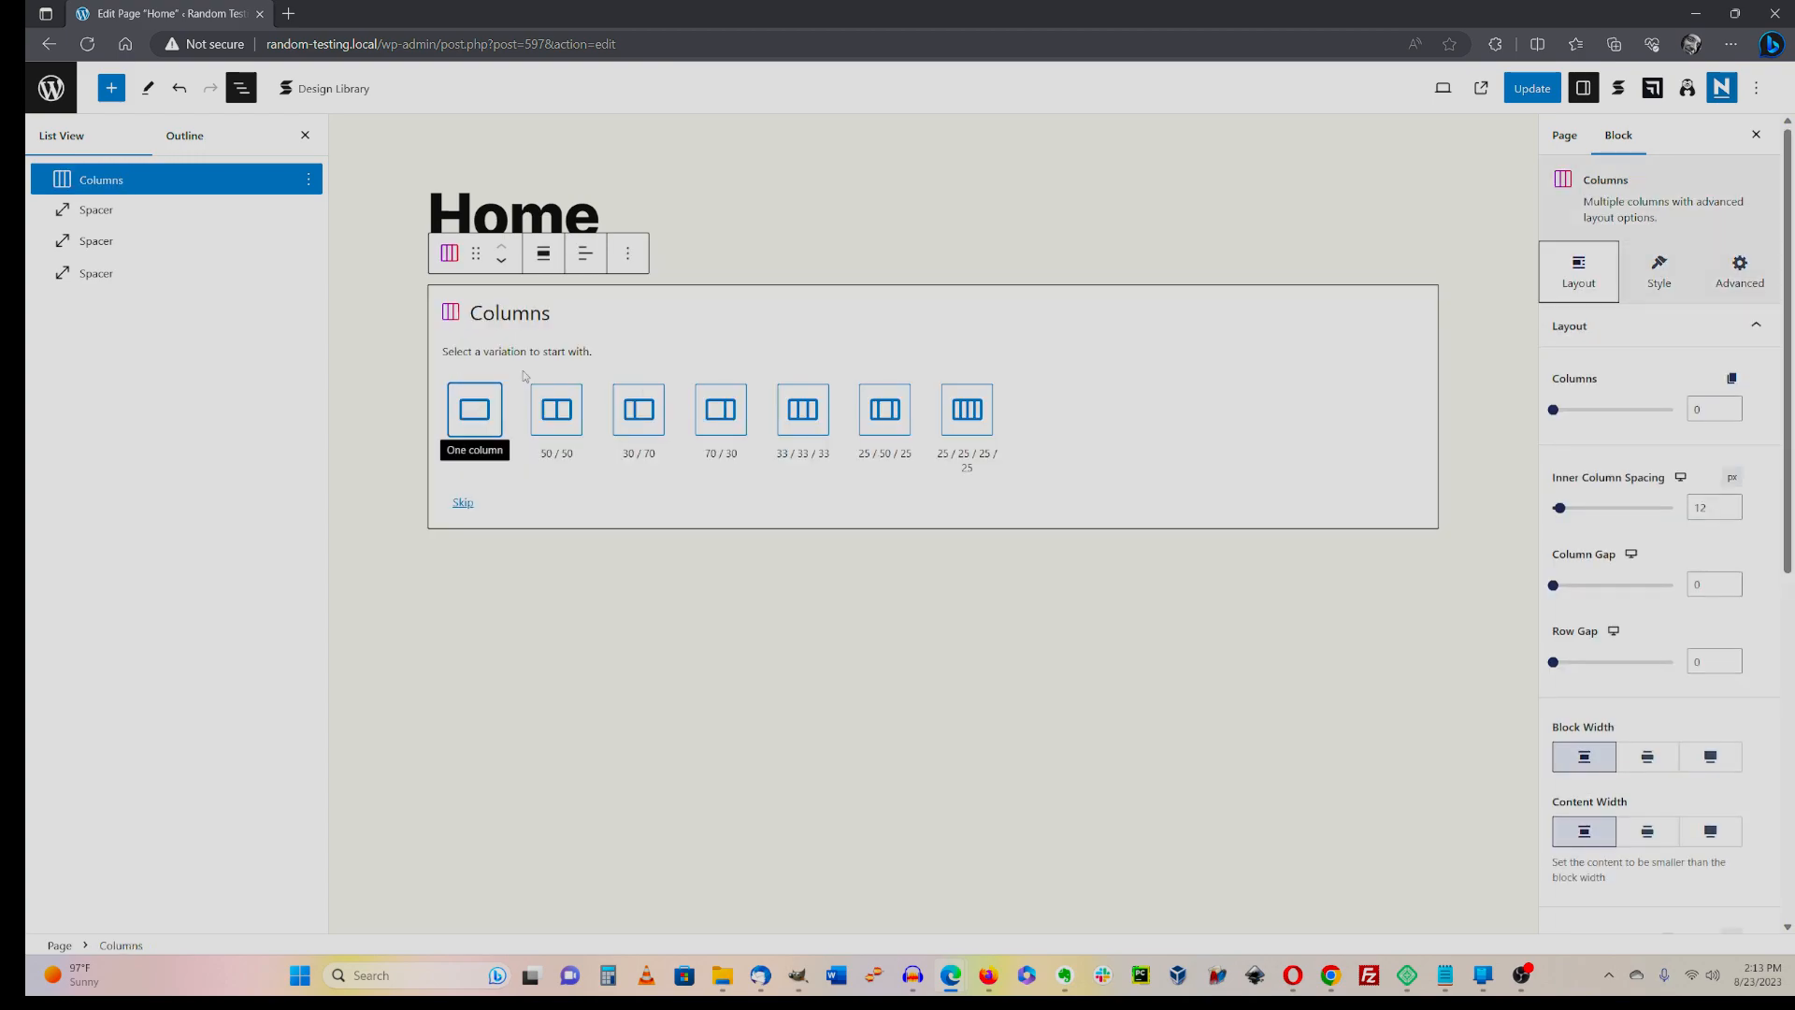
pyautogui.click(559, 415)
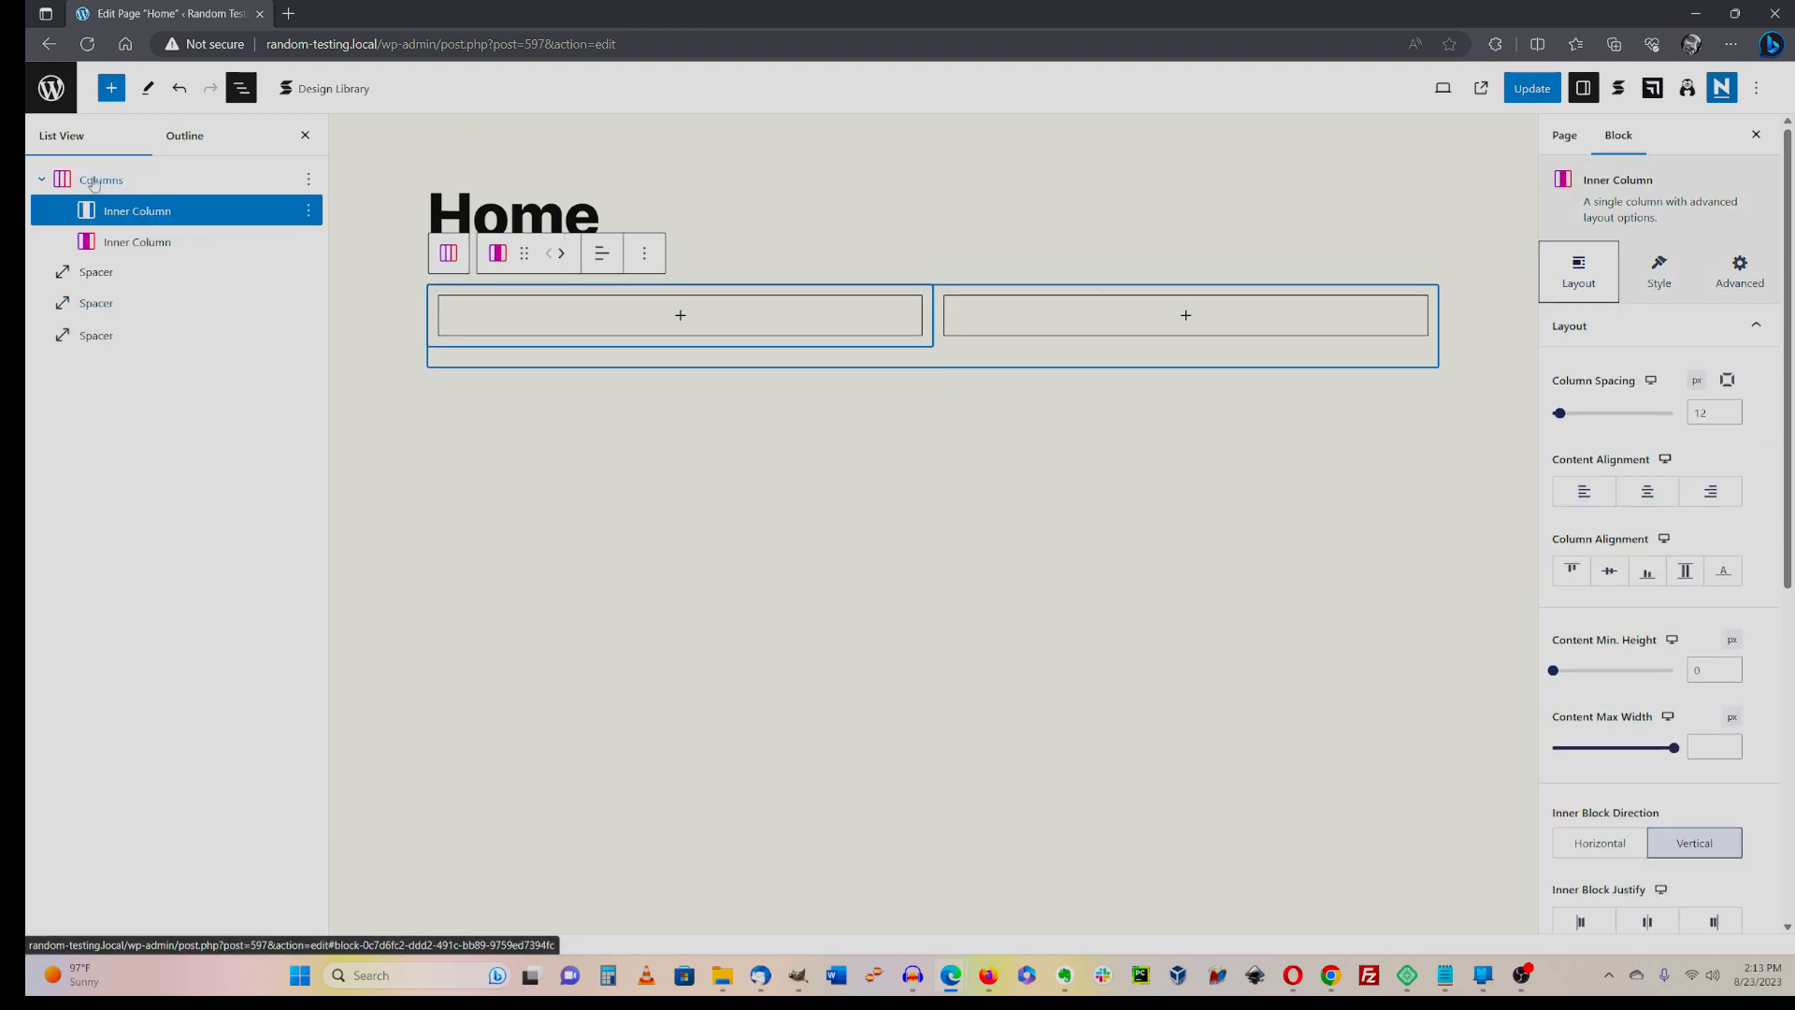
pyautogui.click(91, 182)
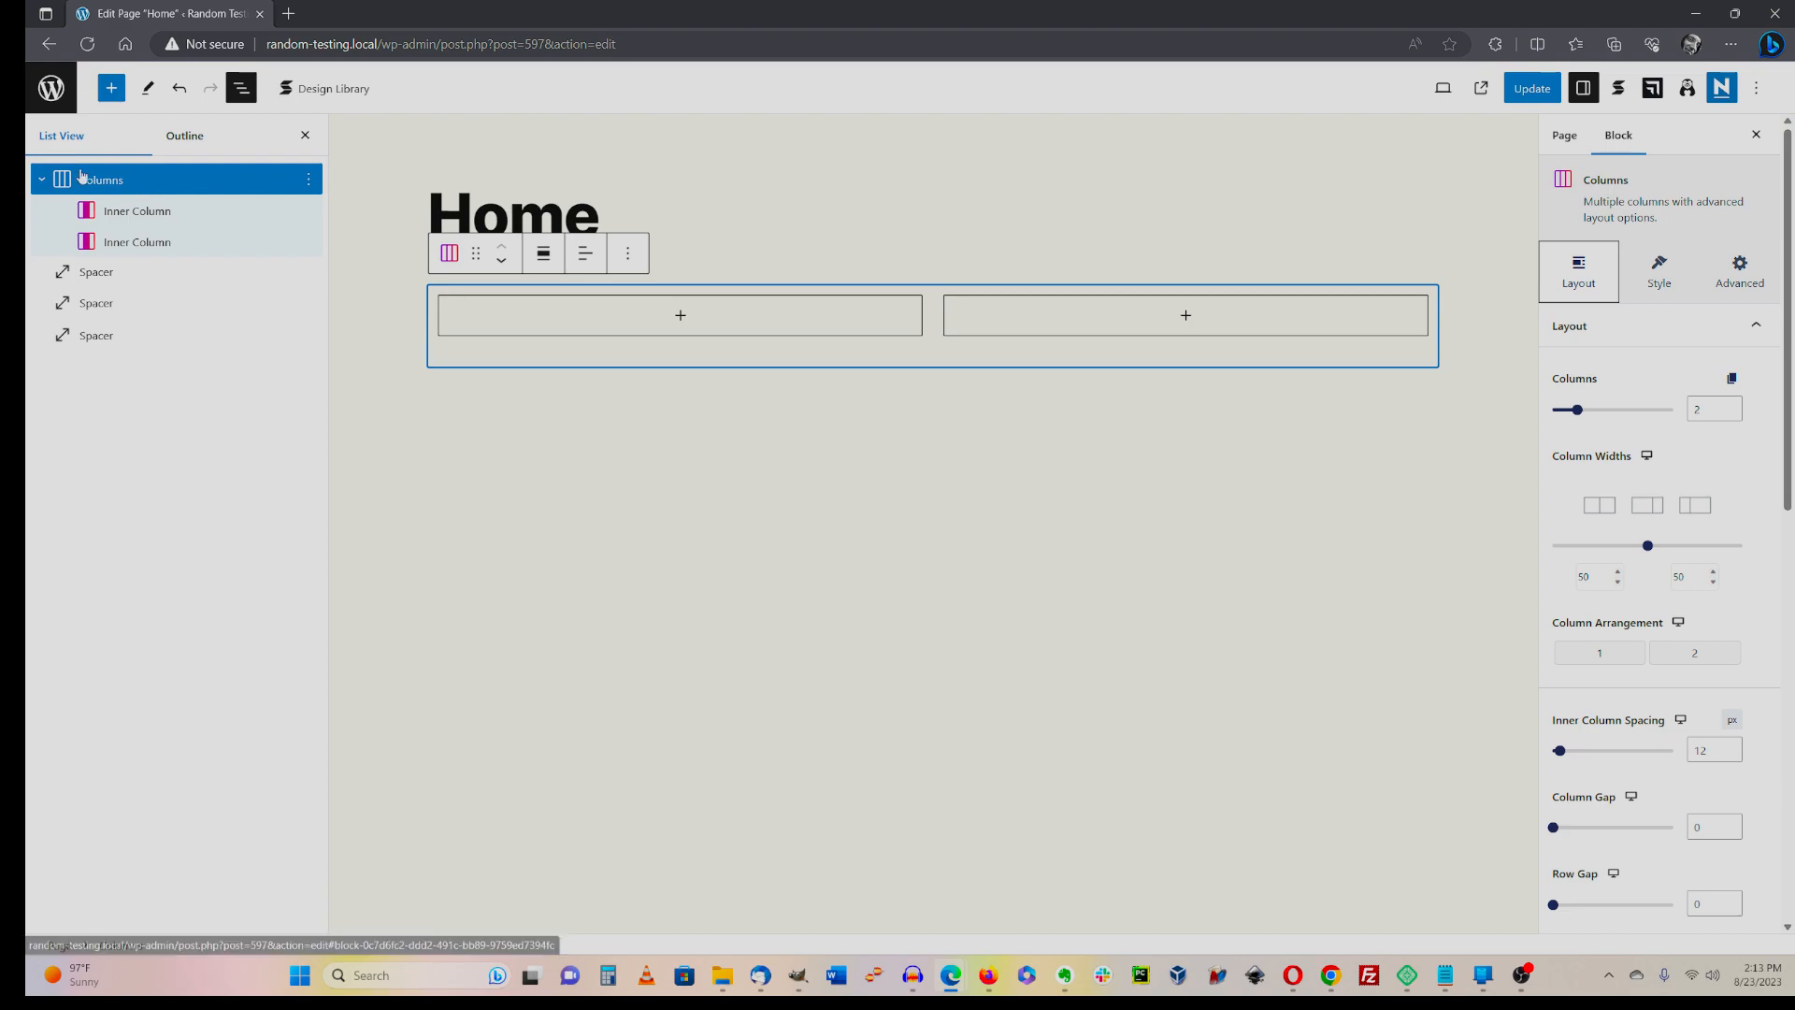
pyautogui.click(545, 254)
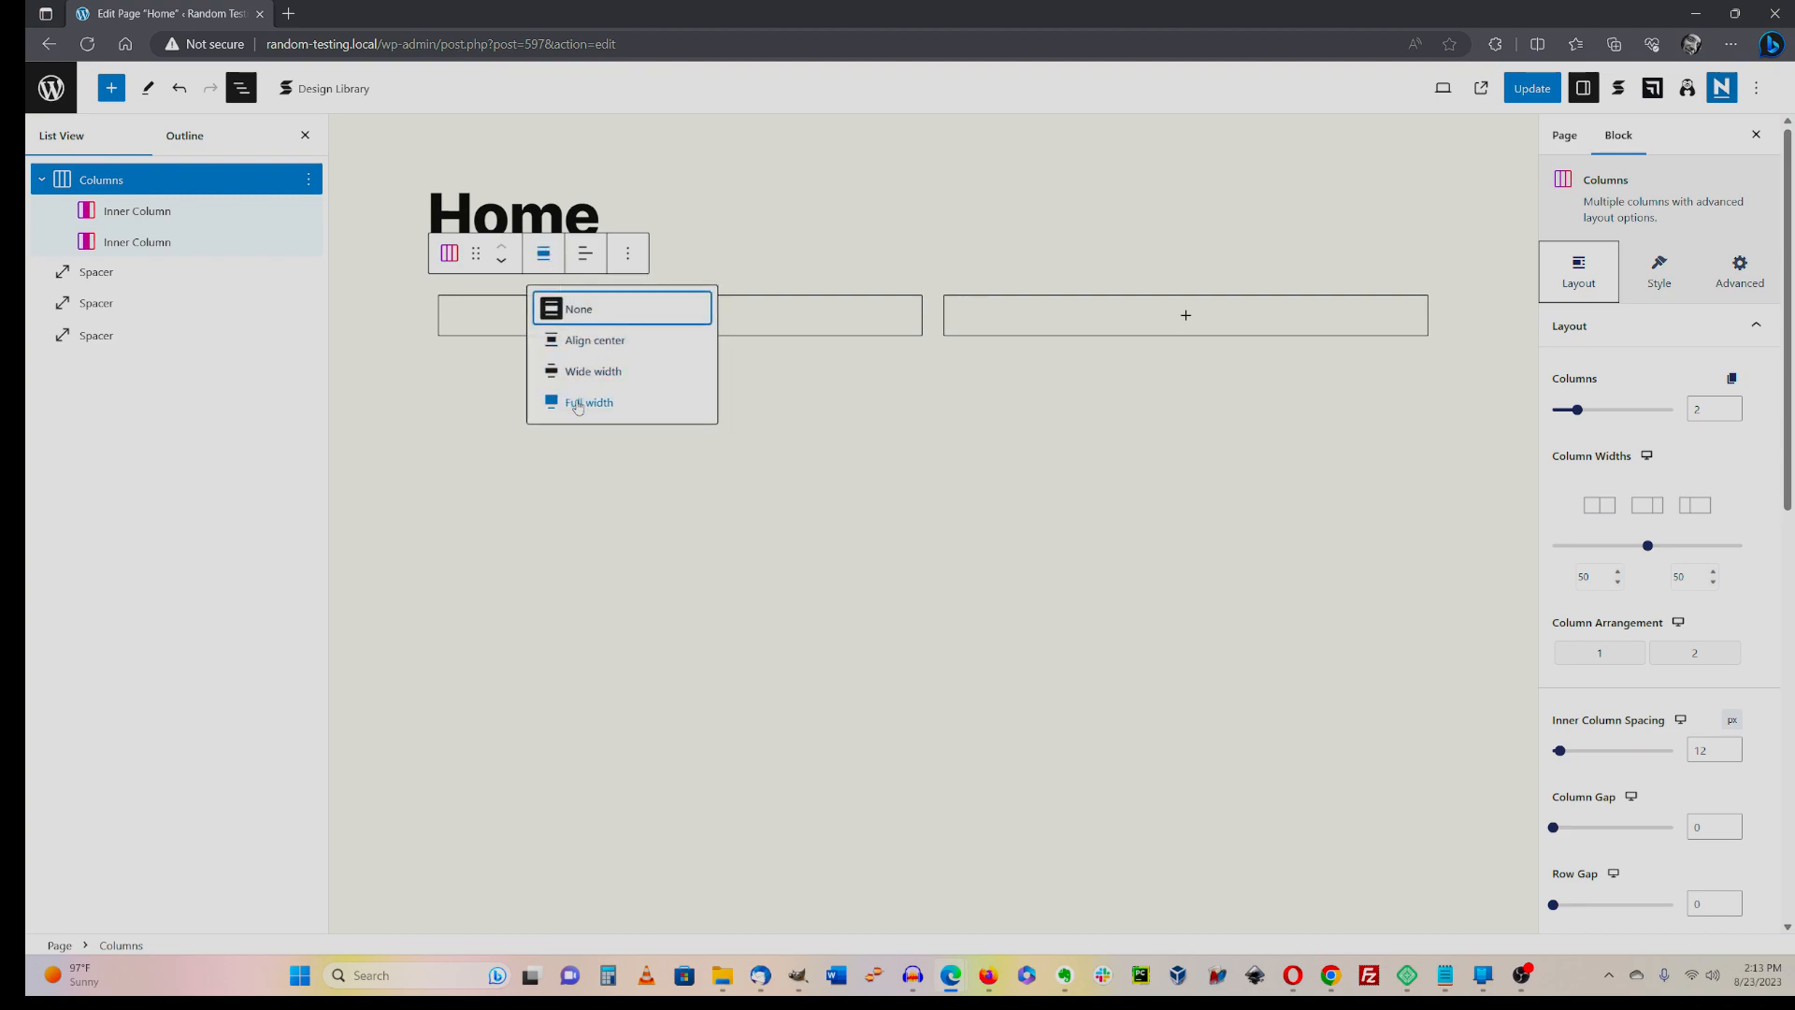
pyautogui.click(578, 404)
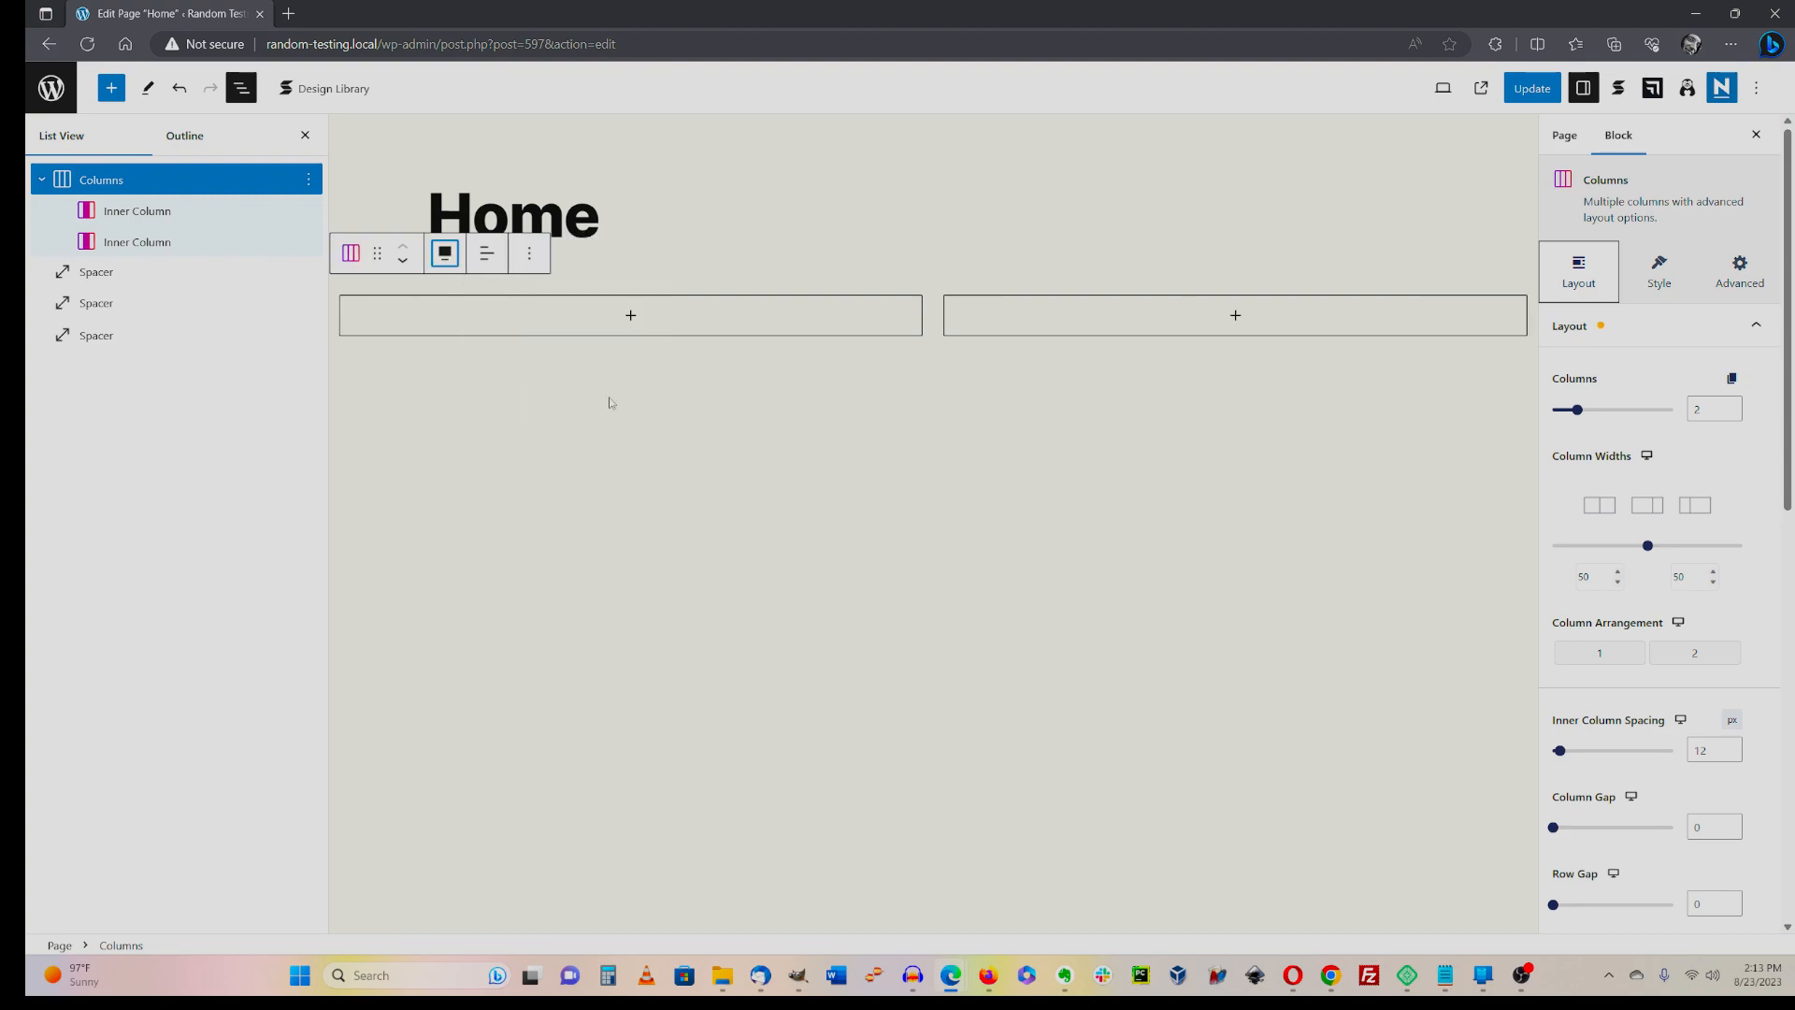
# - Enable the background of the whole Columns block and set its background color to the white theme color
pyautogui.click(735, 290)
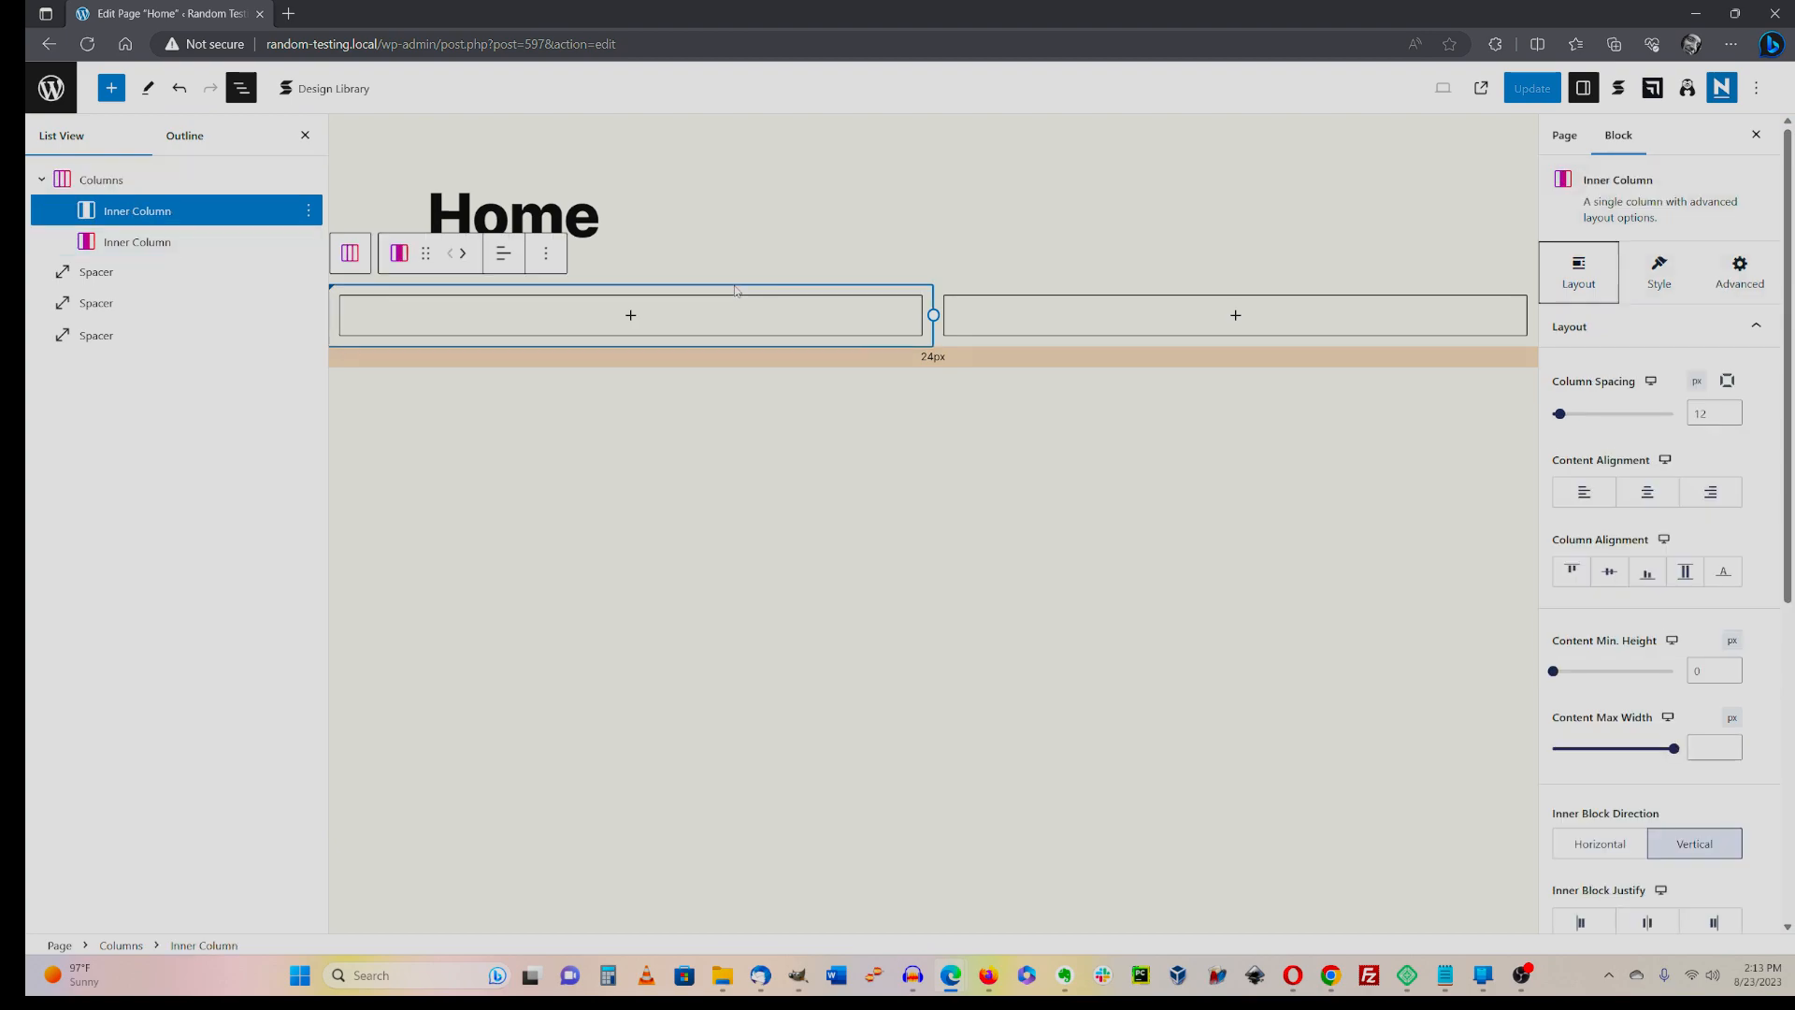
pyautogui.click(162, 182)
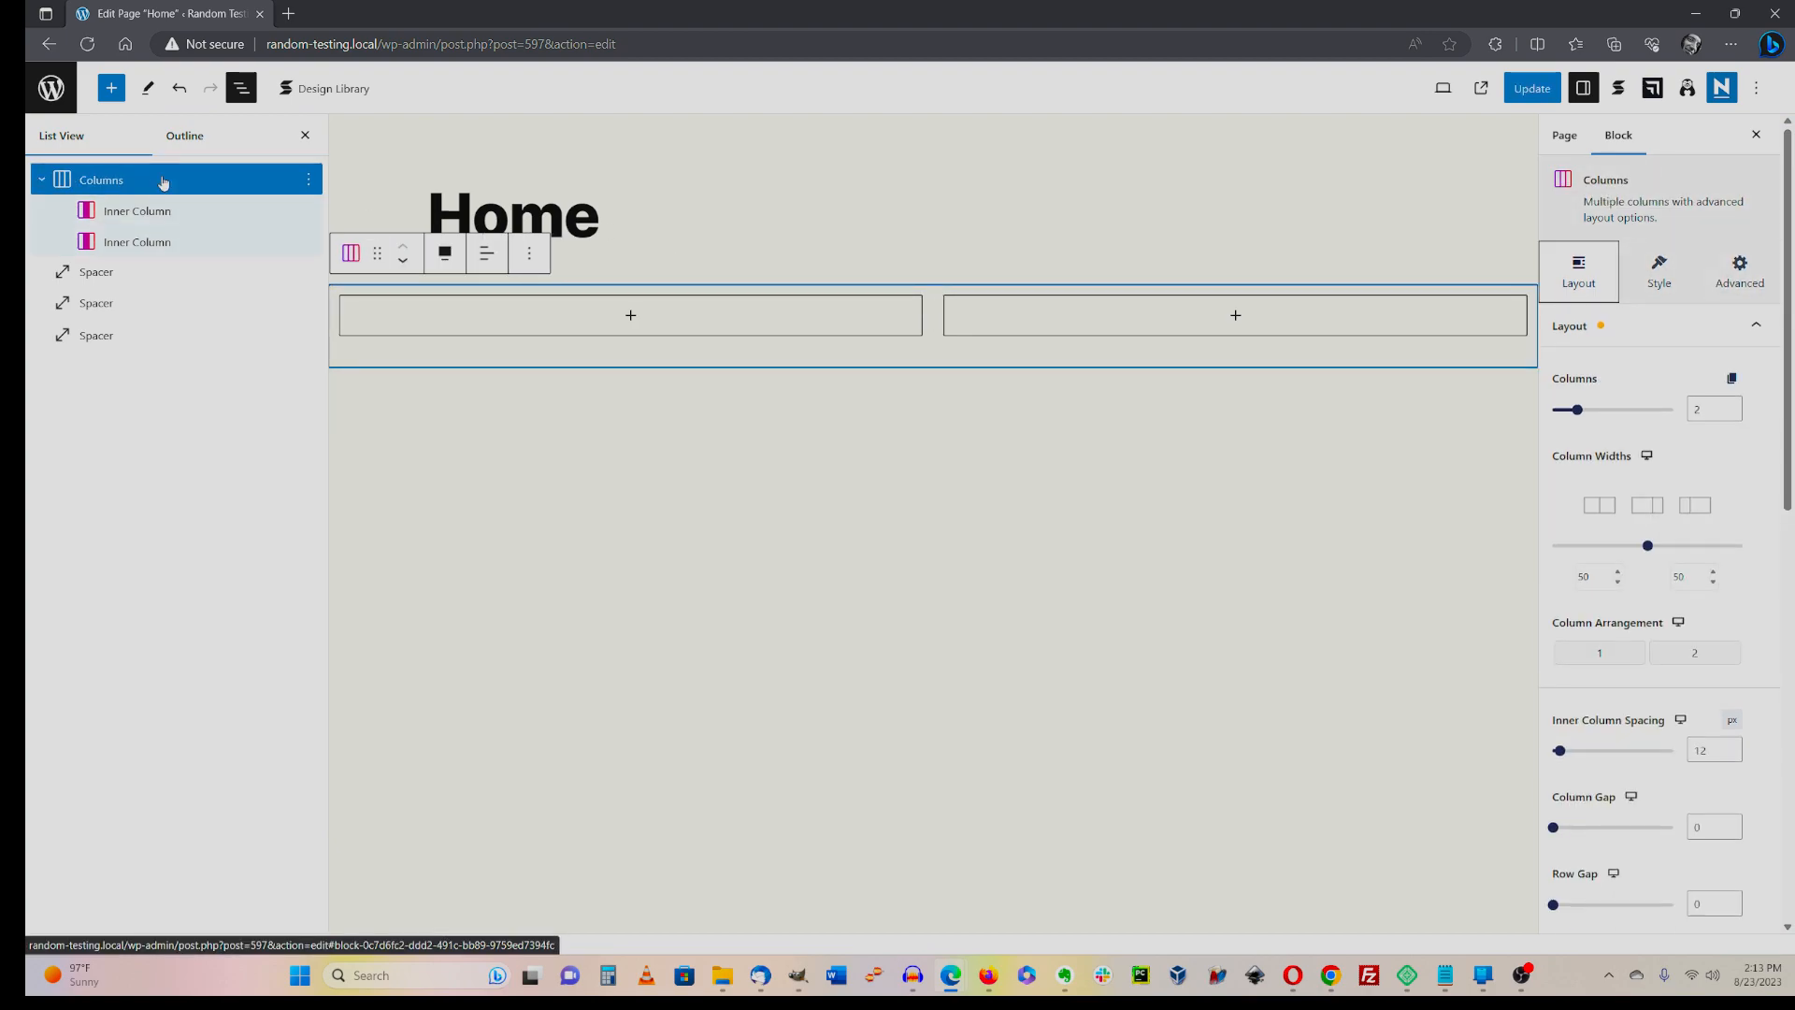
pyautogui.click(1647, 285)
pyautogui.click(1570, 329)
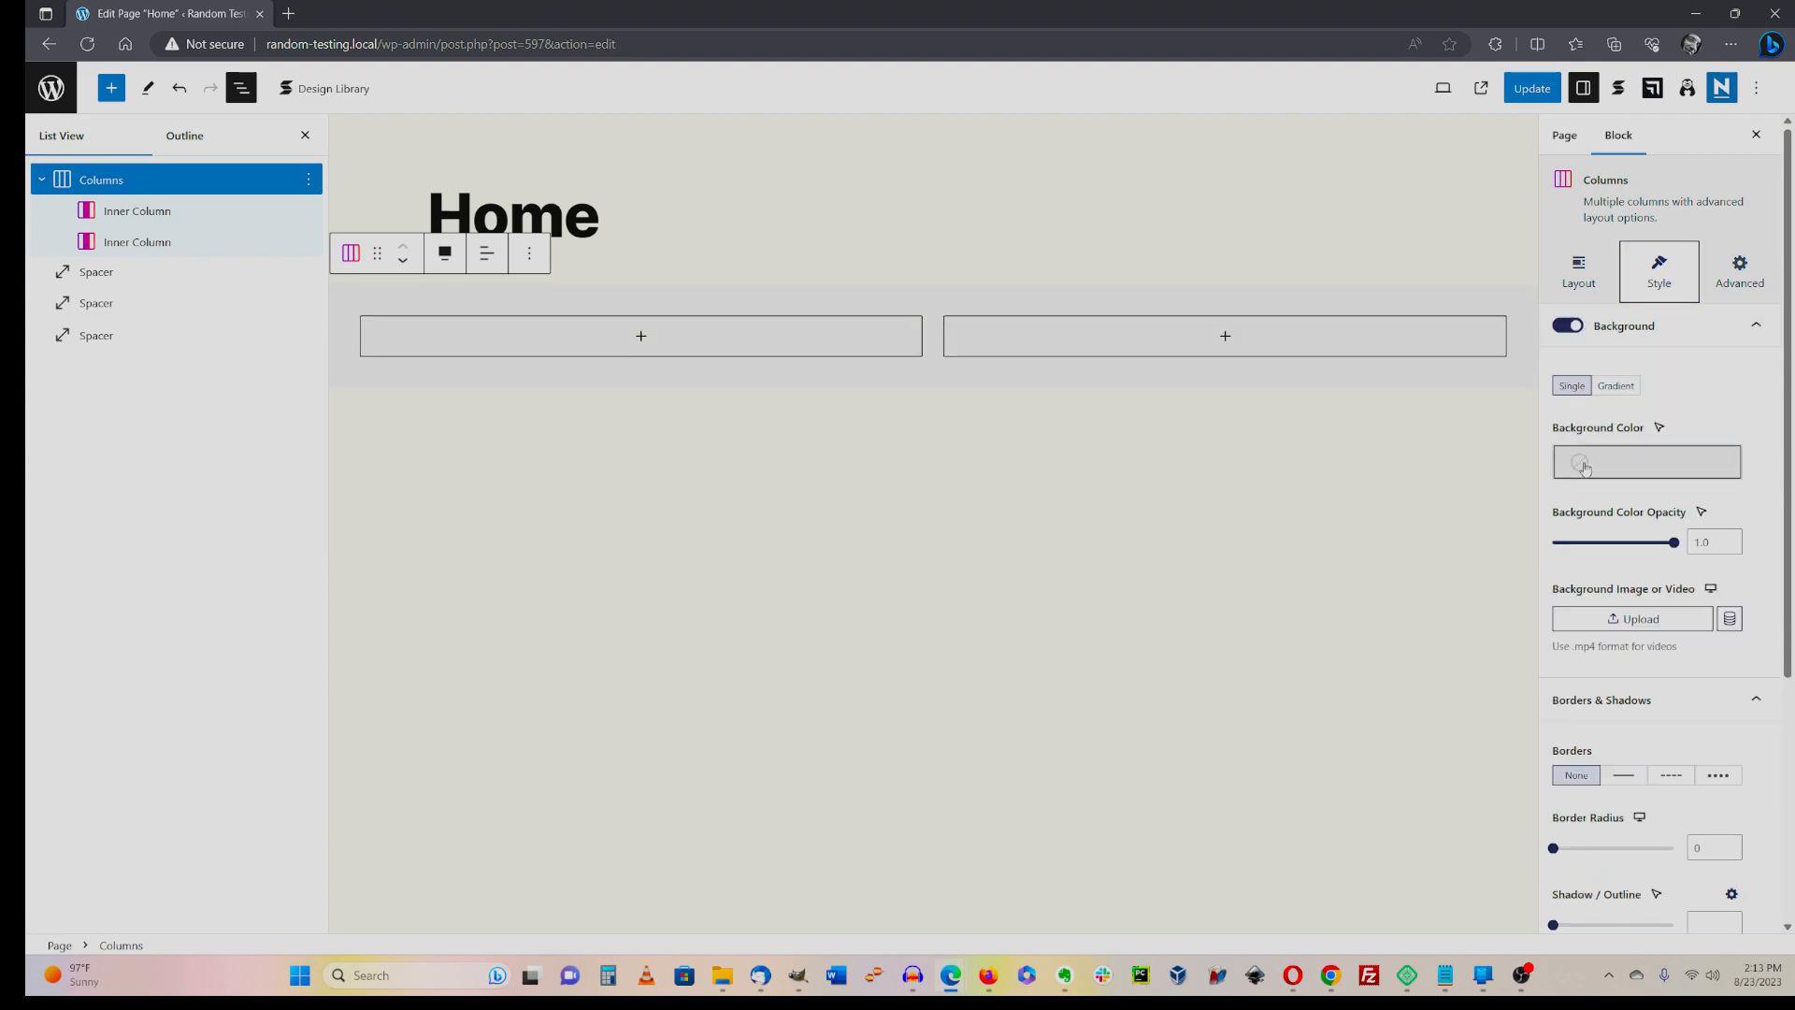
pyautogui.click(1586, 468)
pyautogui.click(1308, 796)
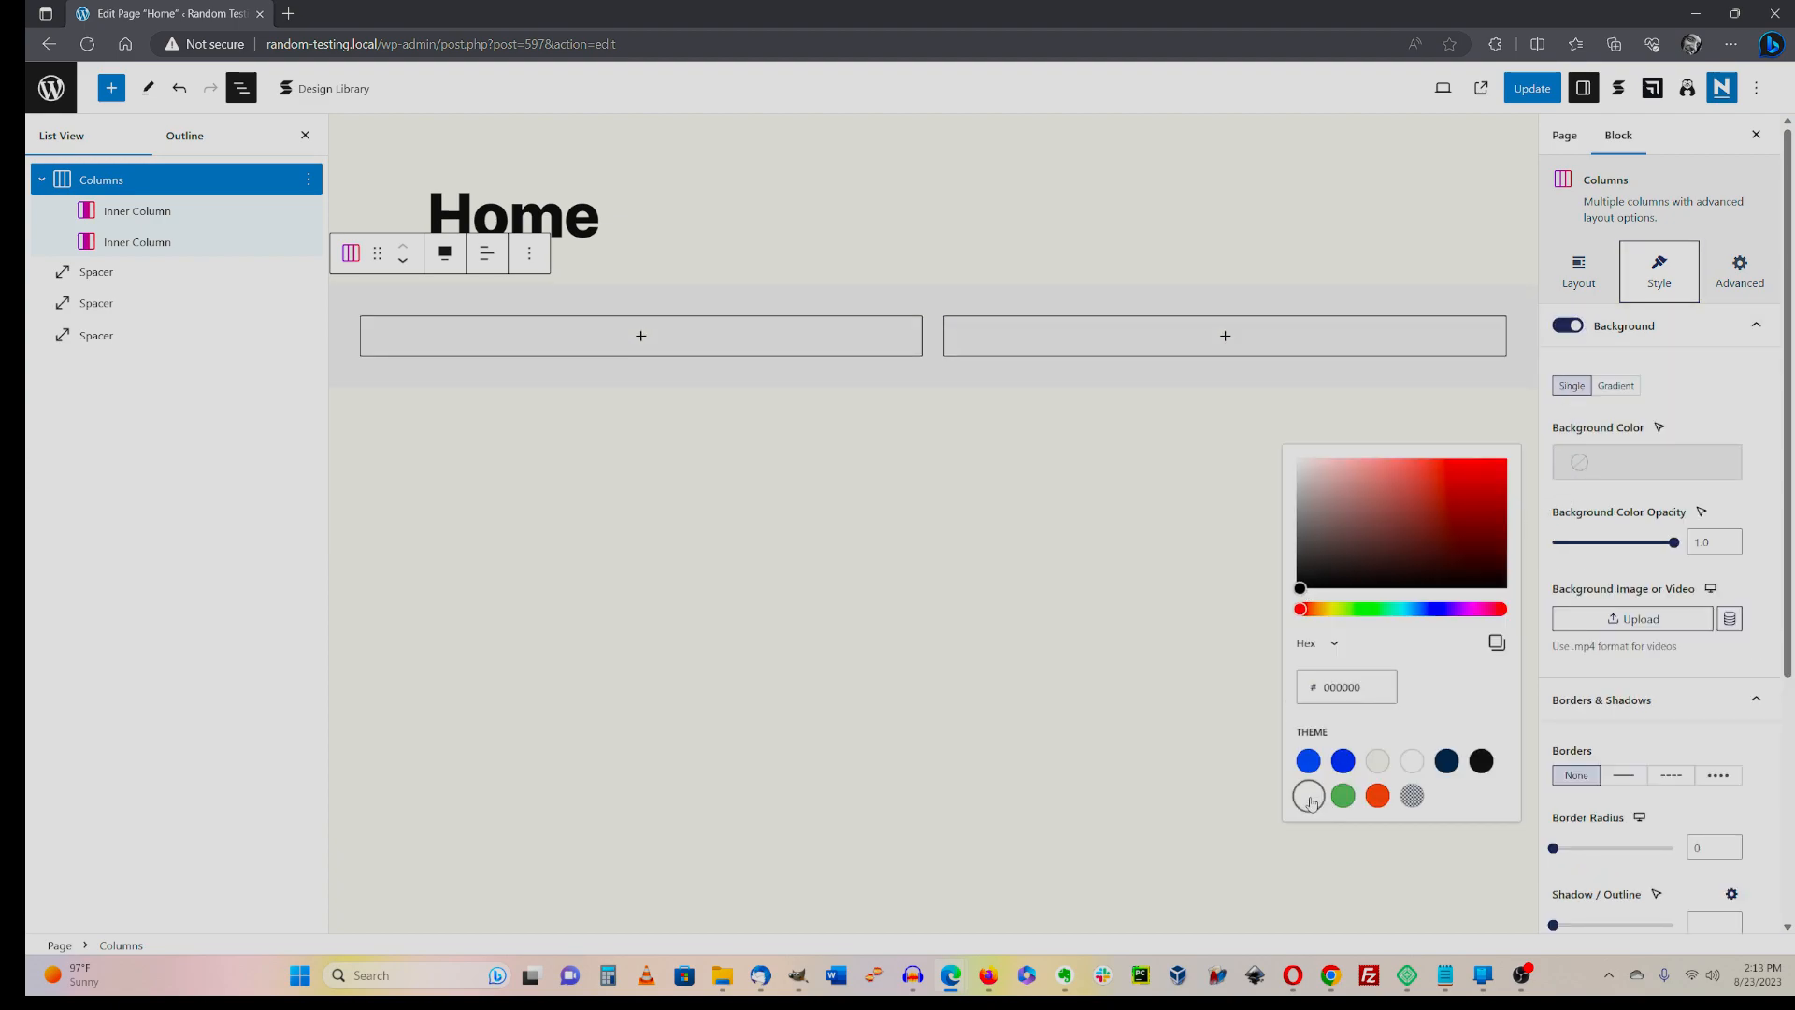
pyautogui.click(806, 663)
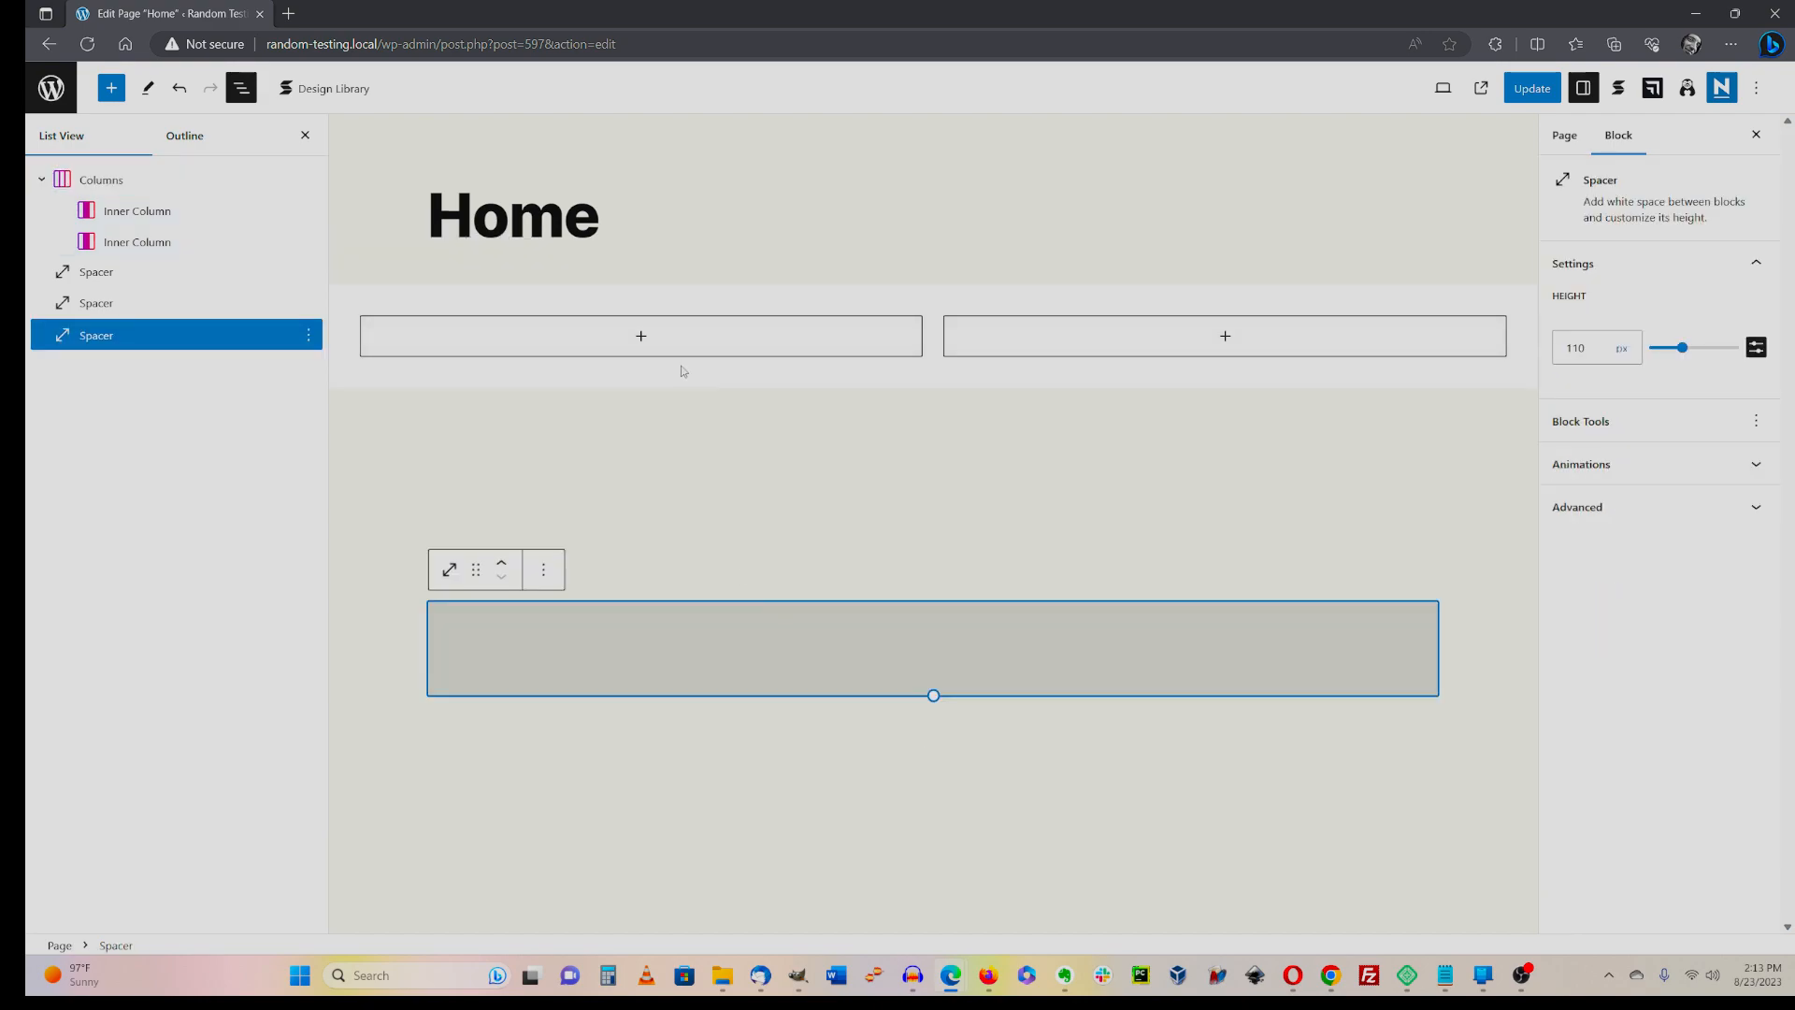
# - Add a Heading block in the first inner column reading "Check out our social media pages"
pyautogui.click(640, 338)
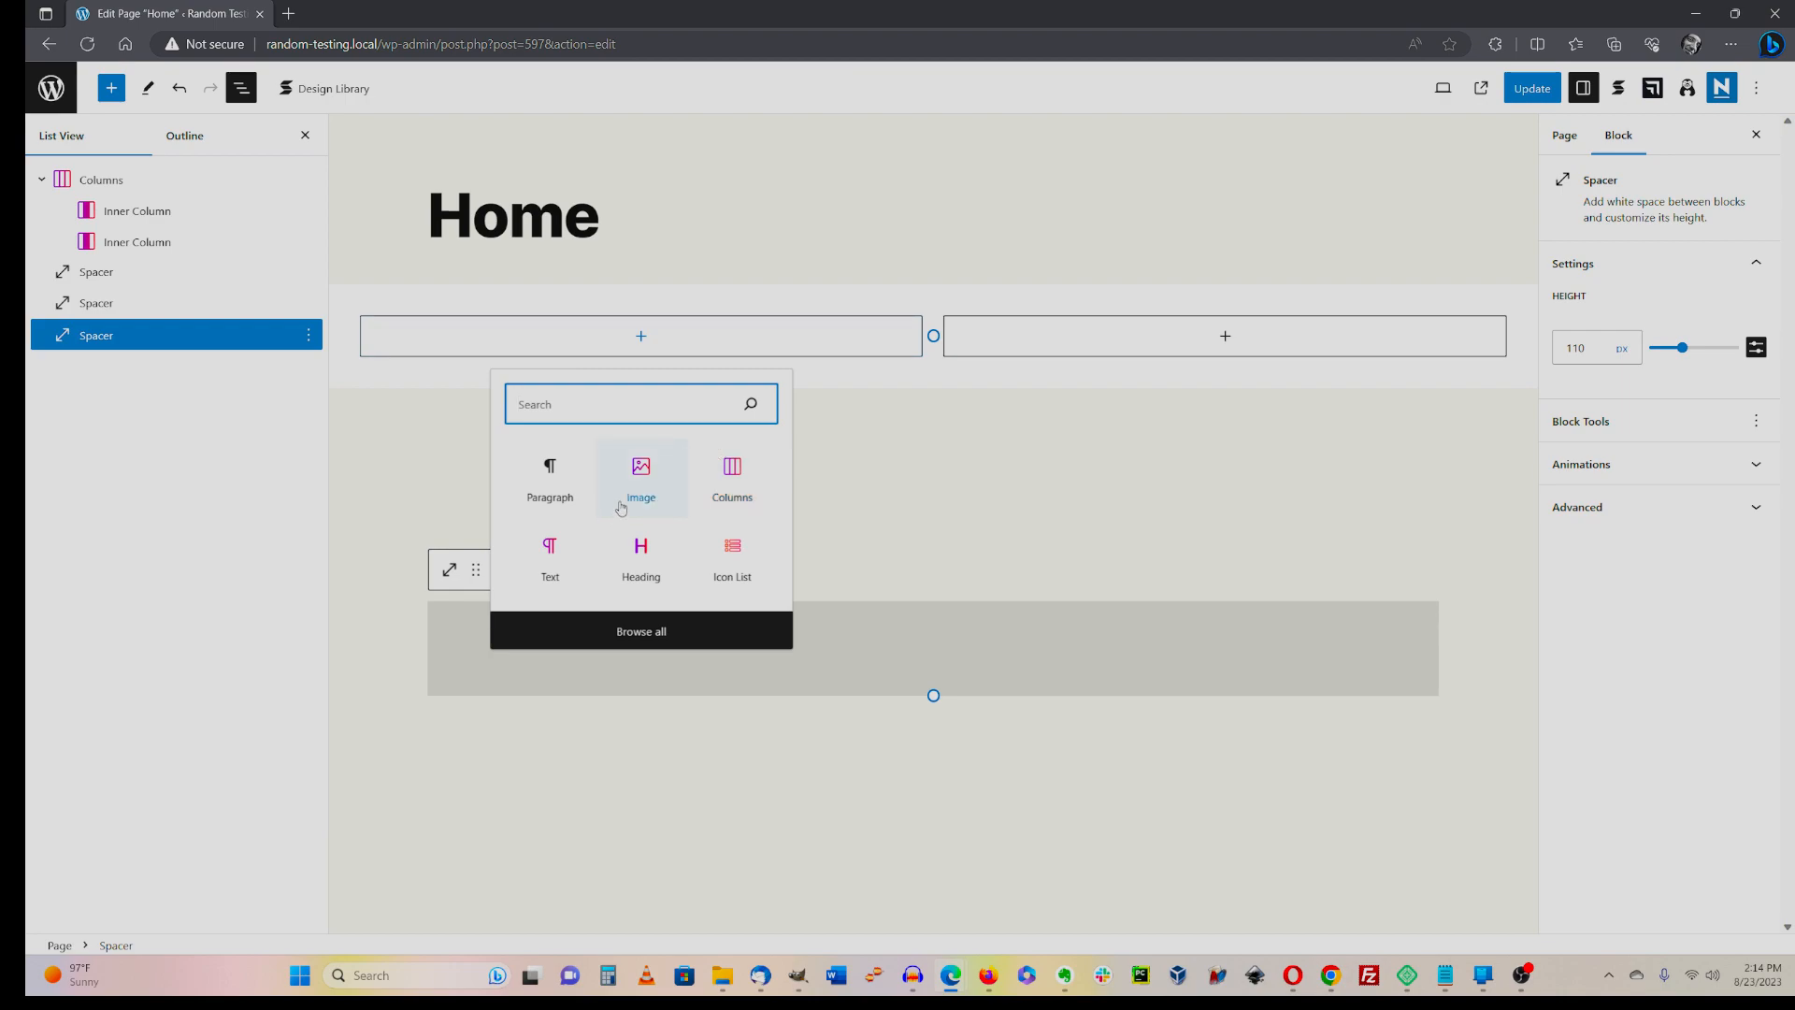
pyautogui.click(643, 558)
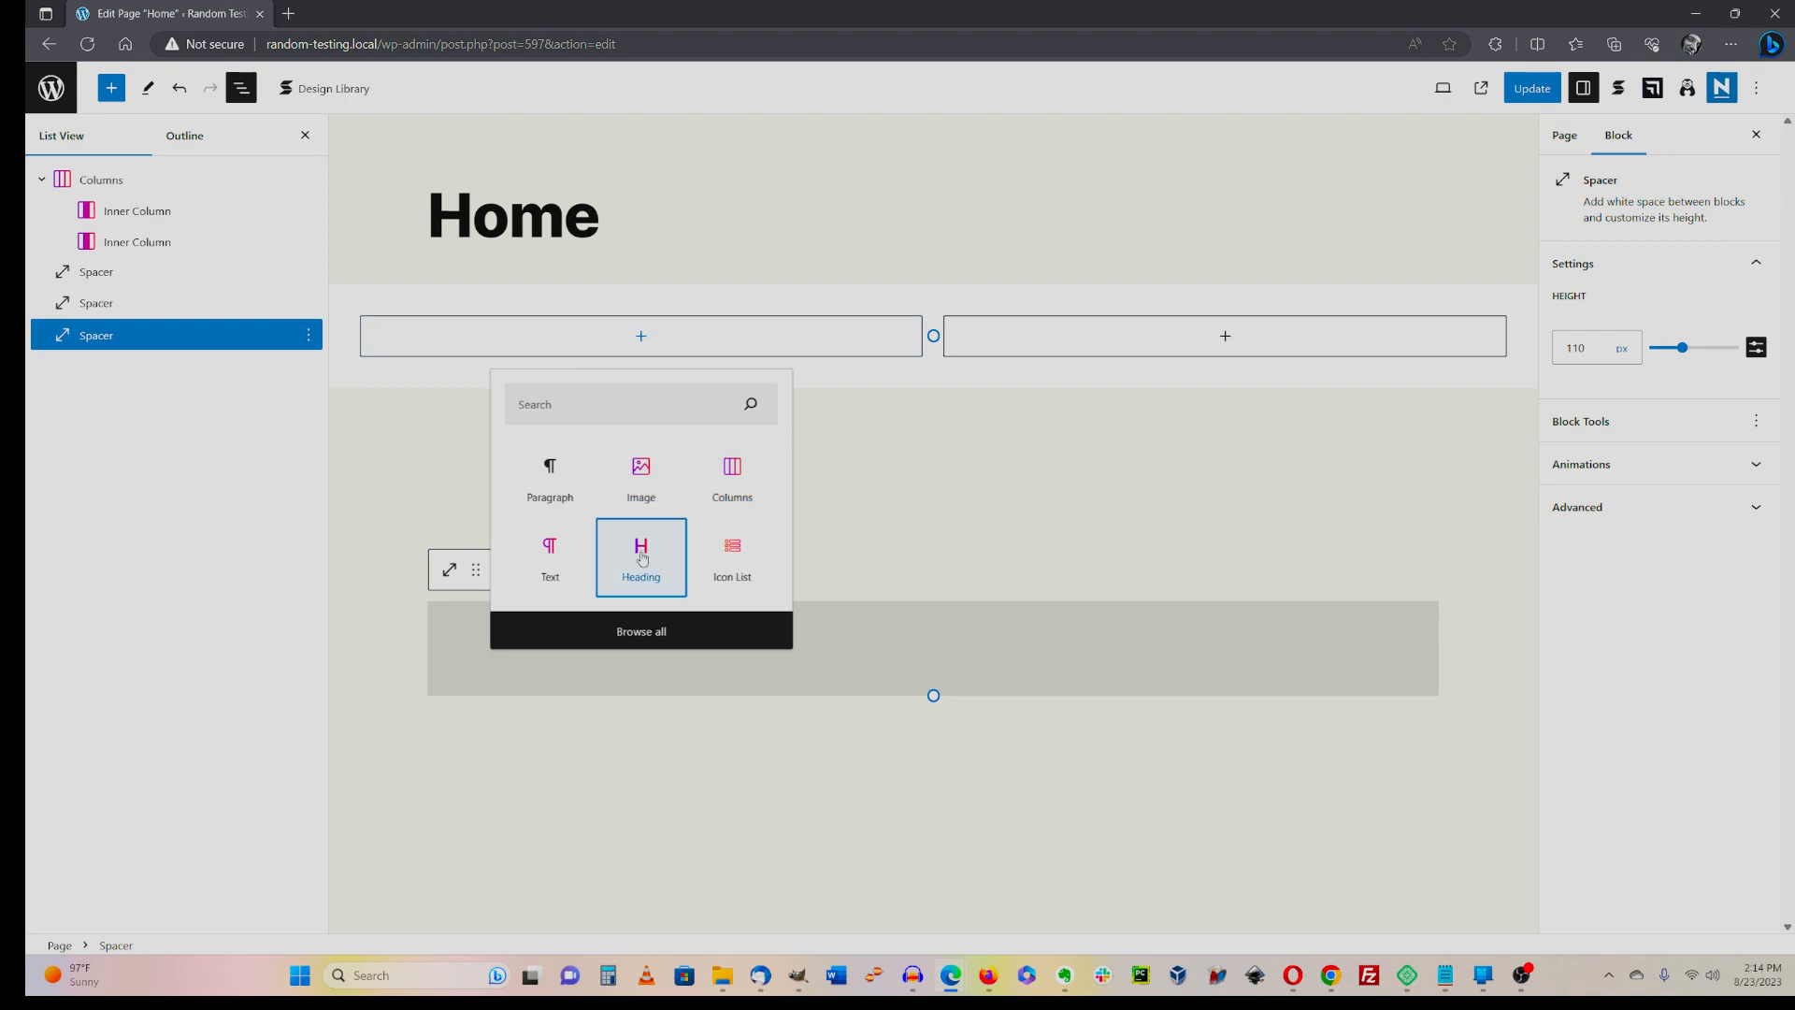
pyautogui.click(642, 558)
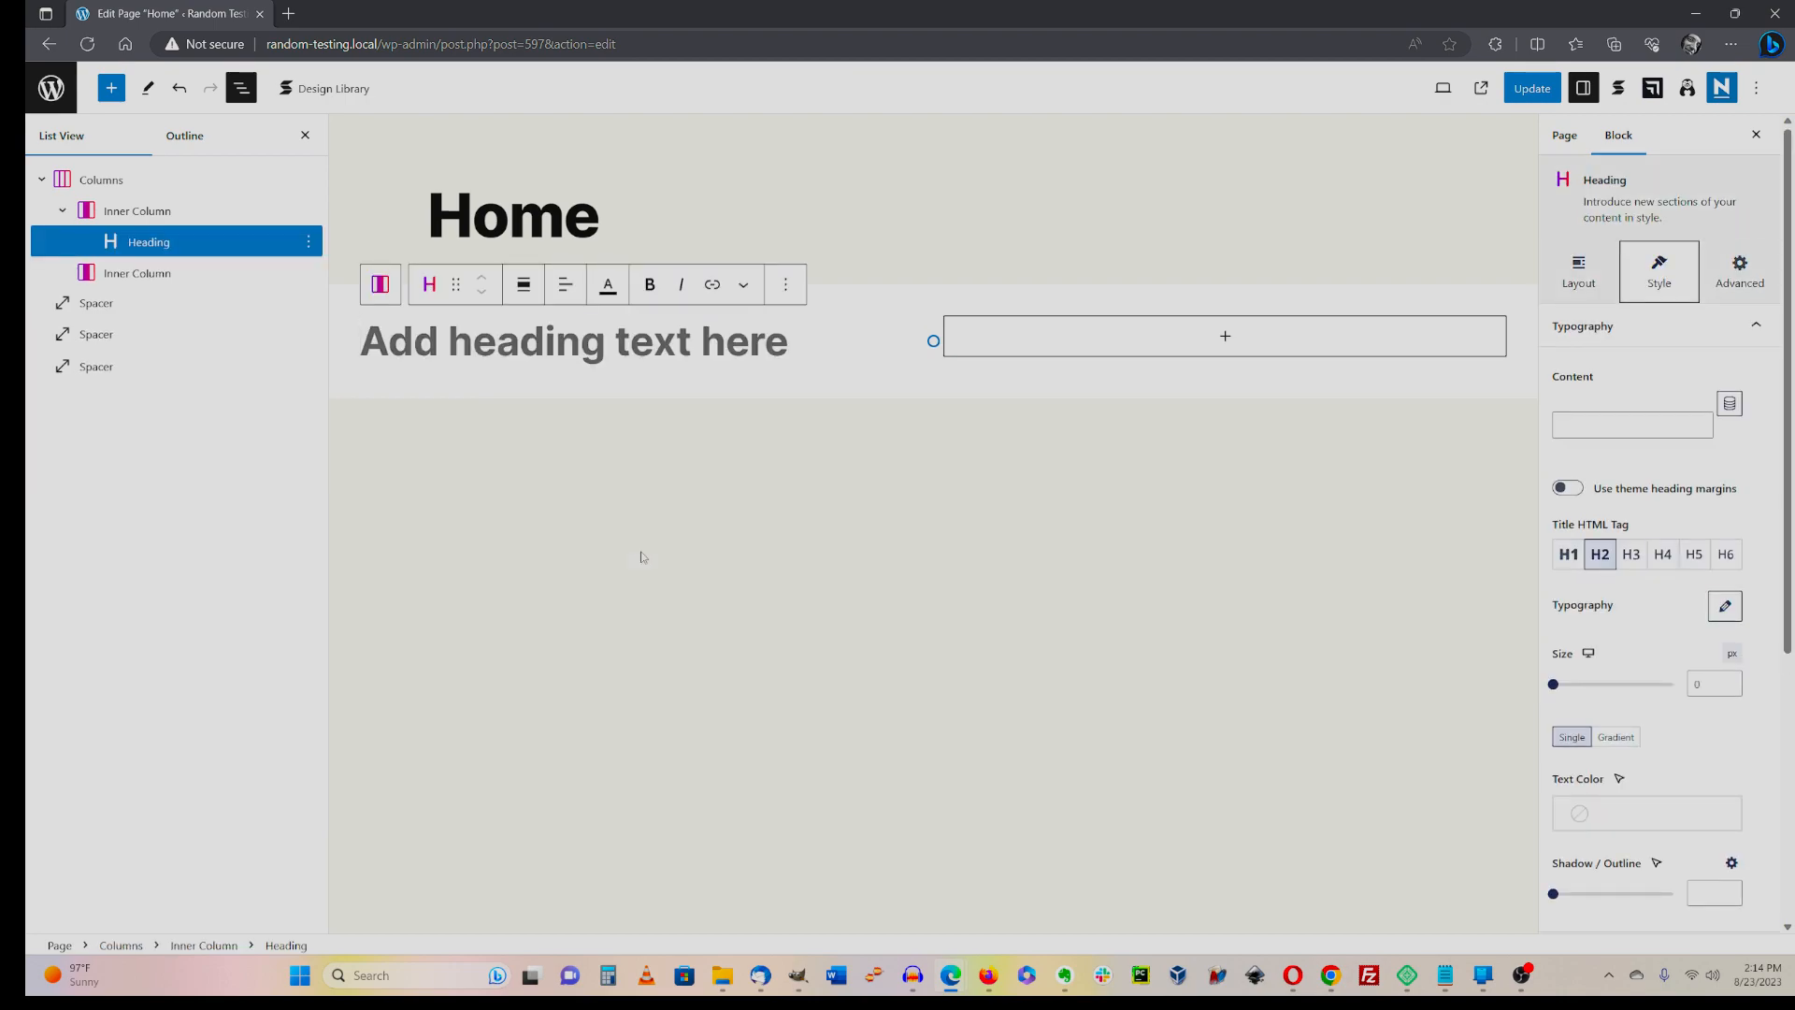
pyautogui.write('Check o')
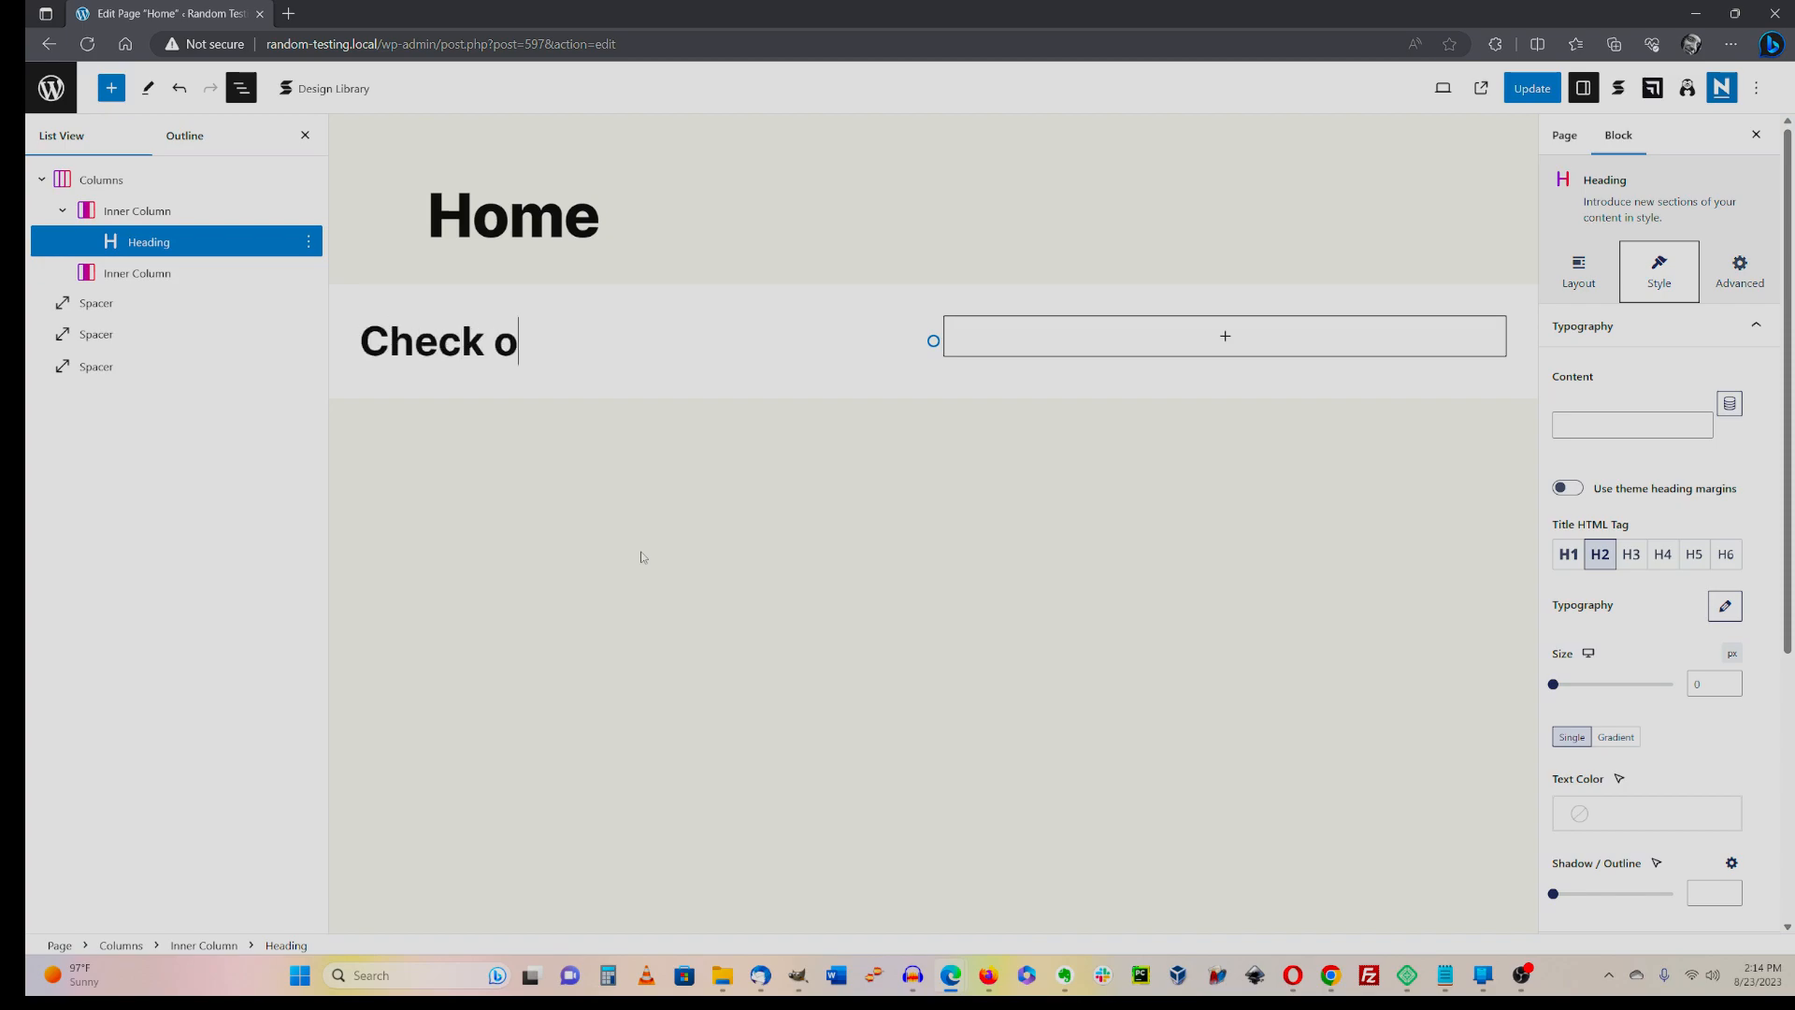
pyautogui.write('ut our')
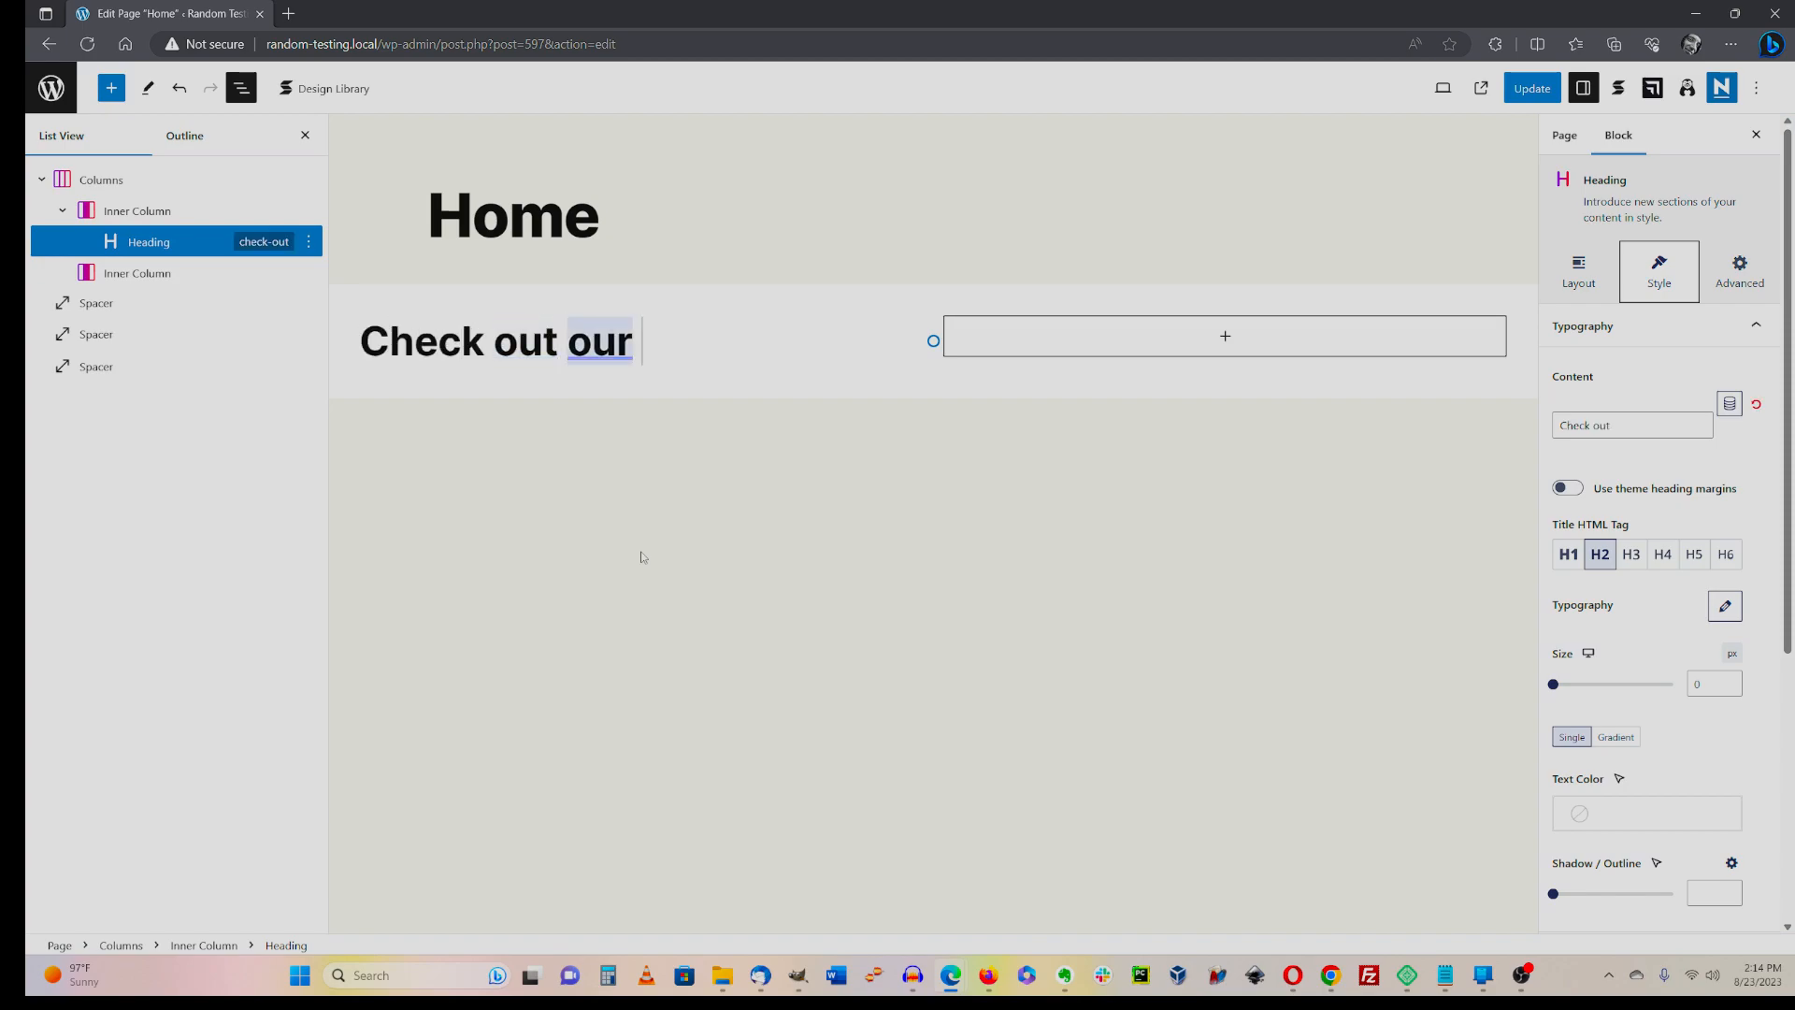
pyautogui.write(' social me')
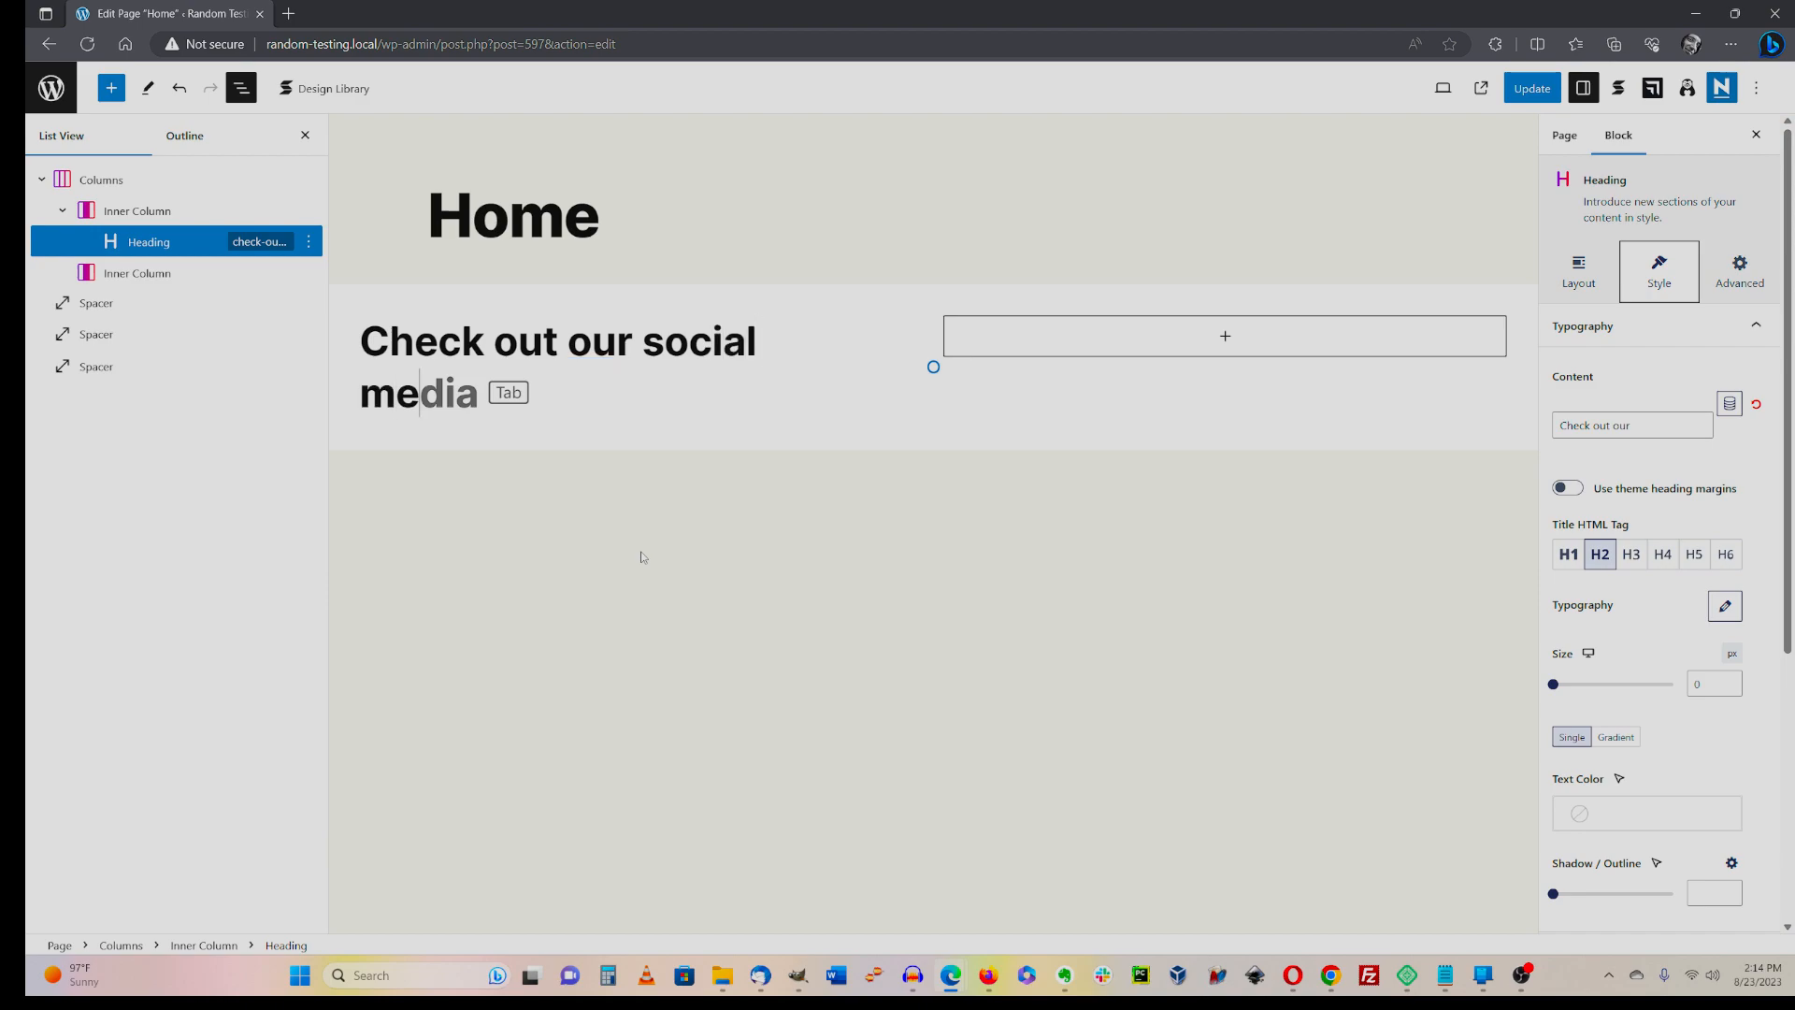
pyautogui.press('Tab')
pyautogui.write('pages')
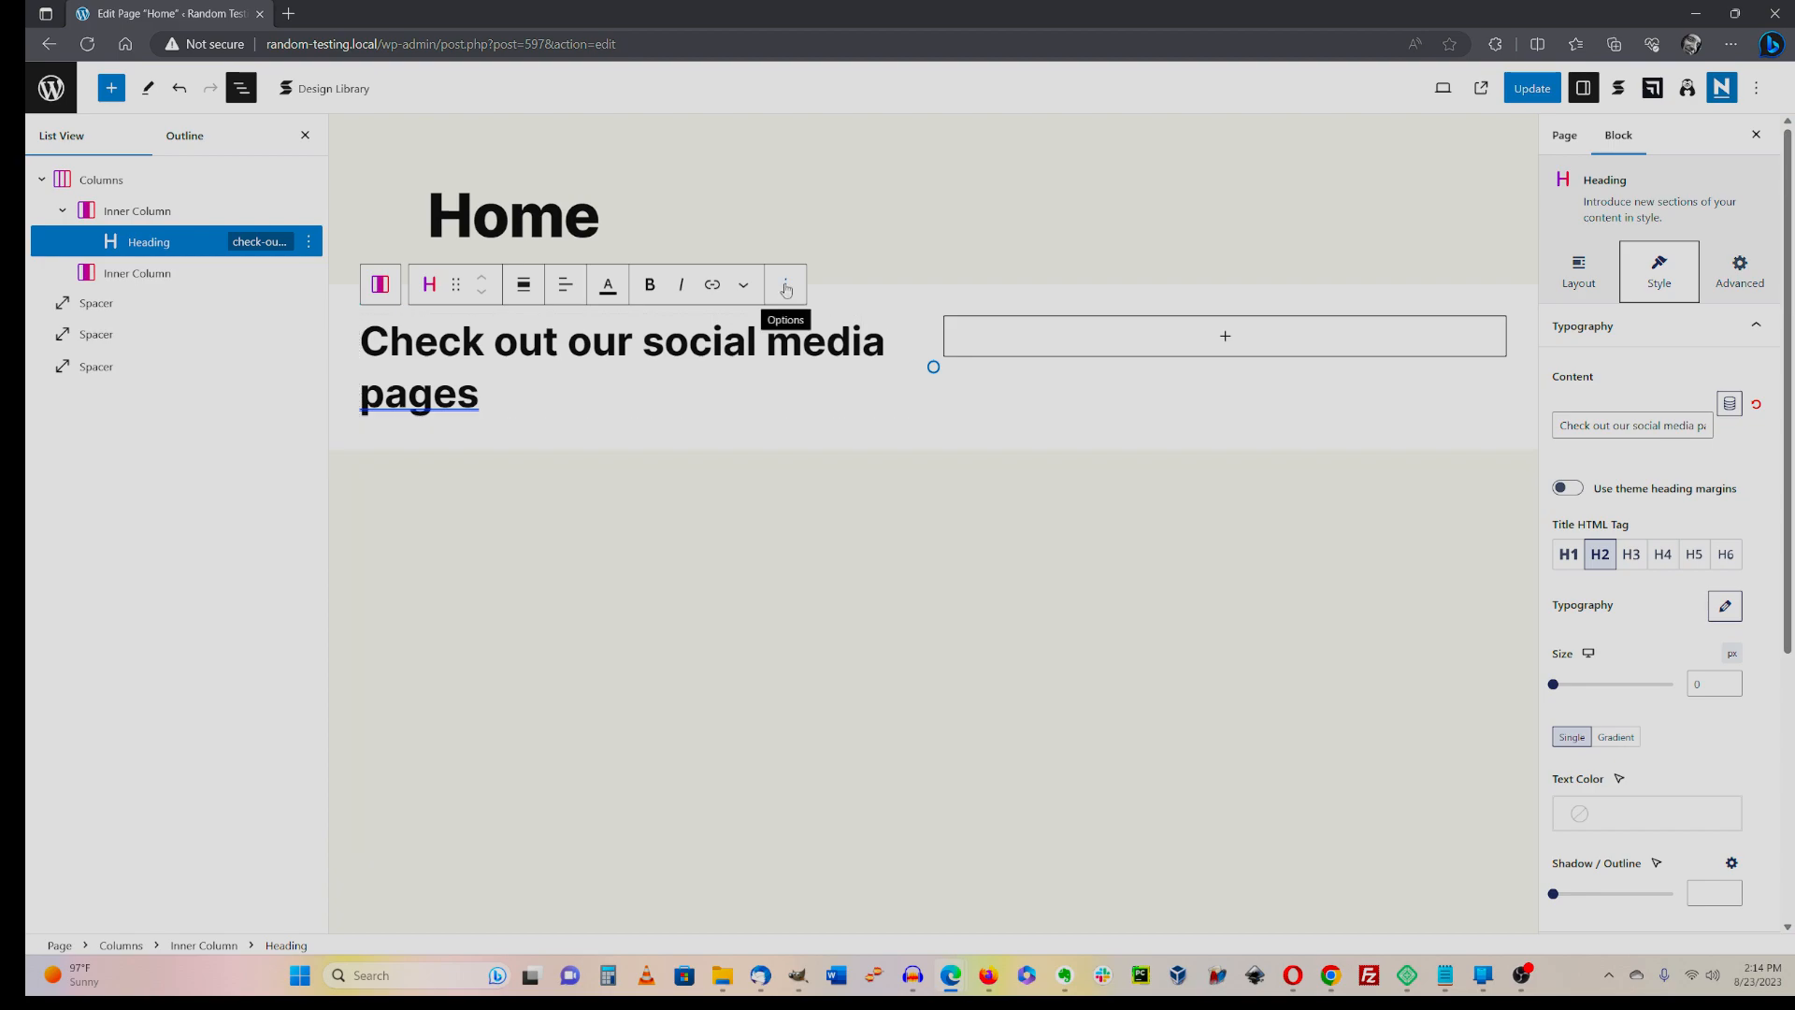
# - Add a Text block after the heading and fill it with a "Lorem ipsum dolor sit amet" placeholder paragraph
pyautogui.click(785, 285)
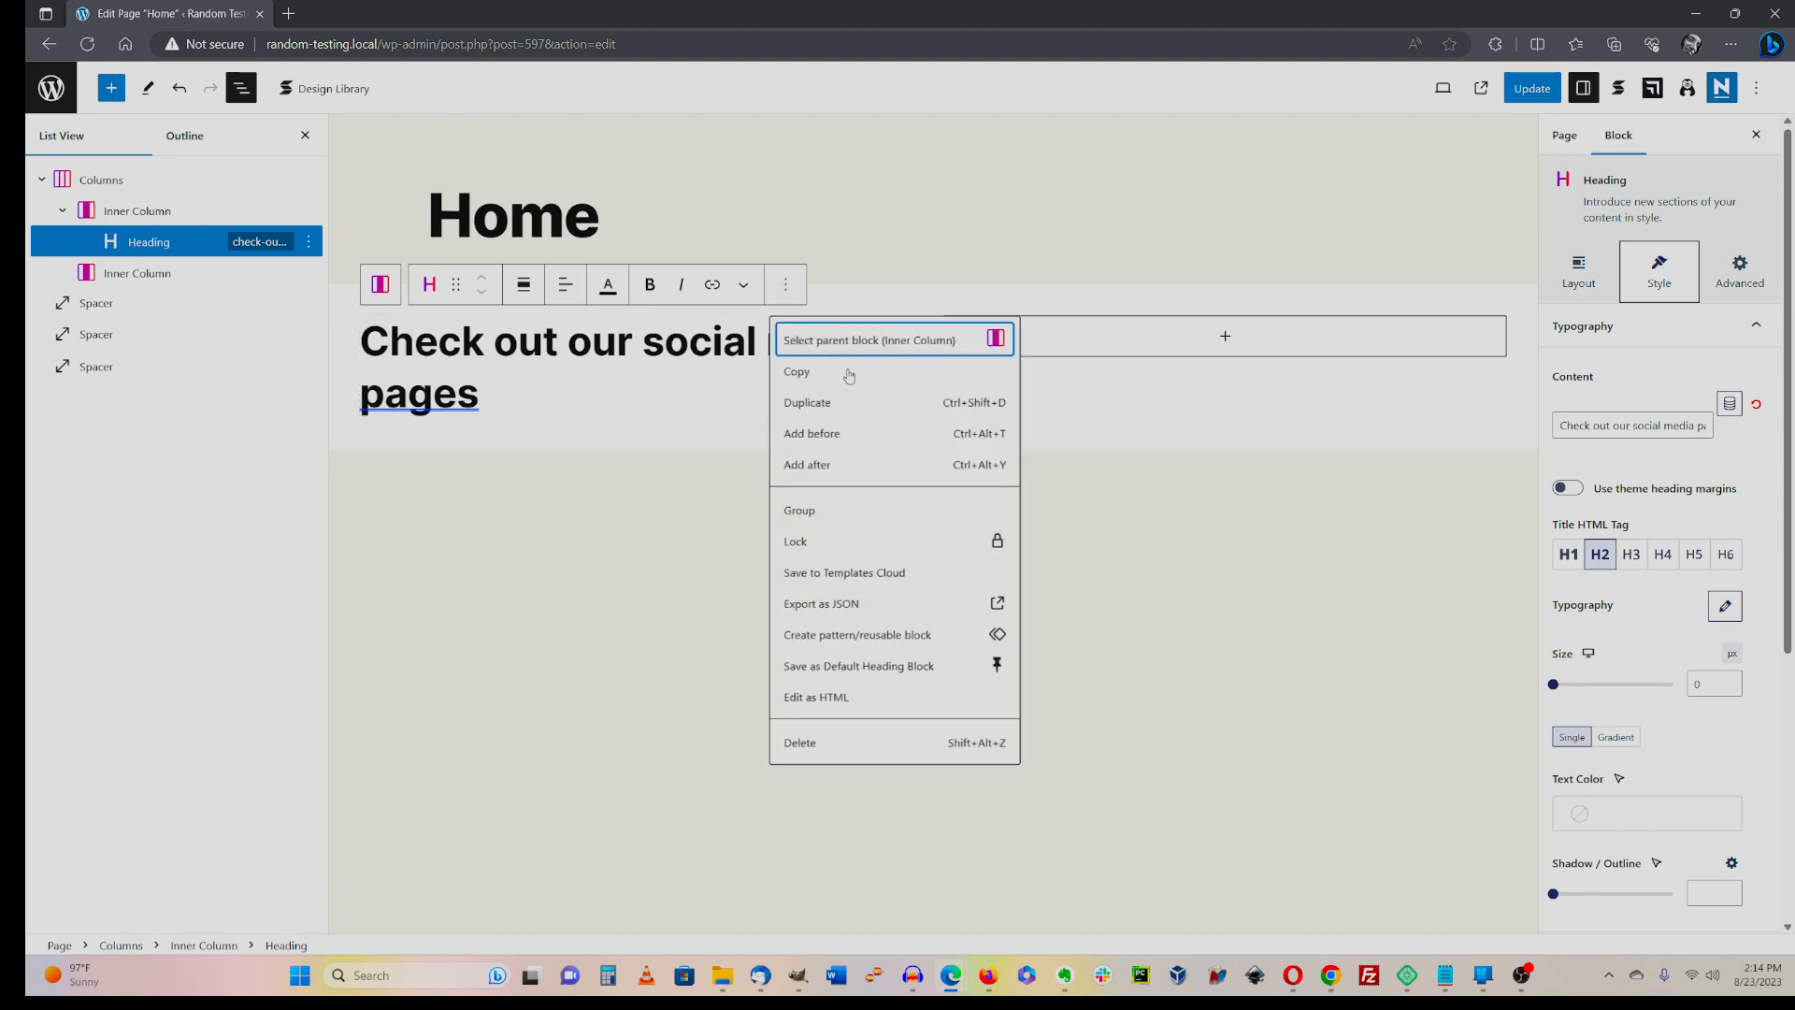
pyautogui.click(801, 470)
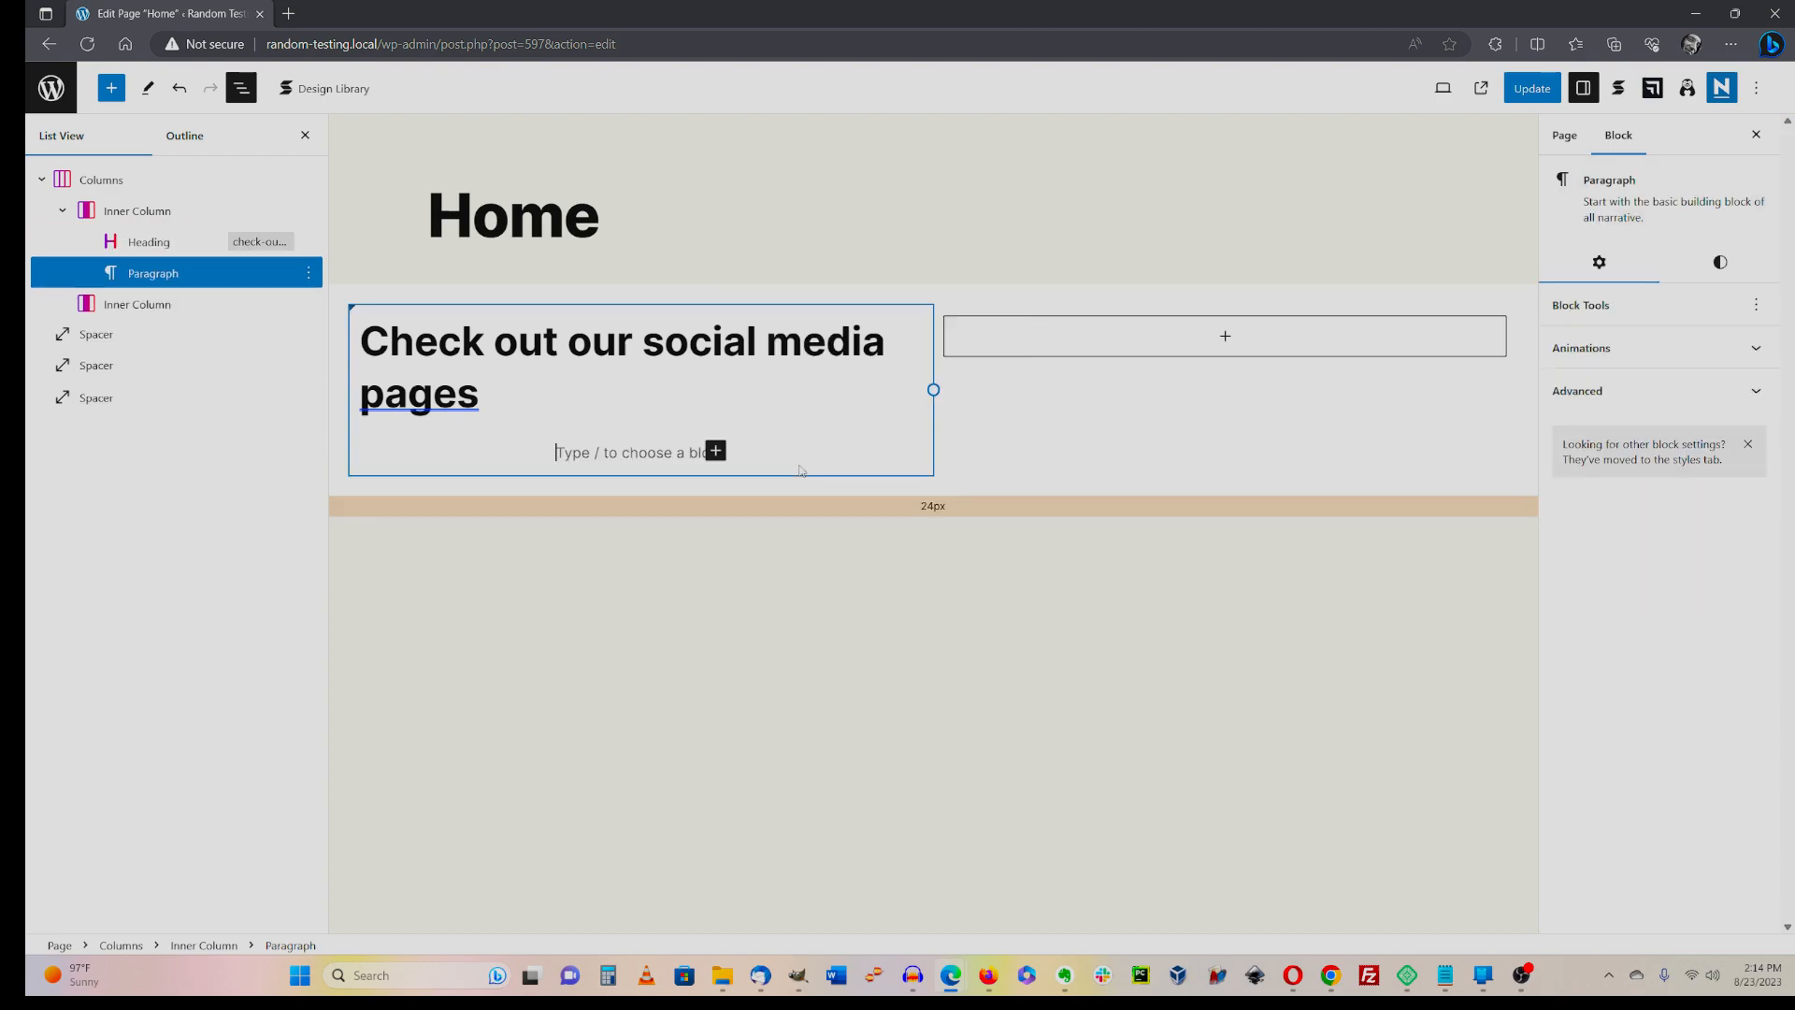
pyautogui.write('/text')
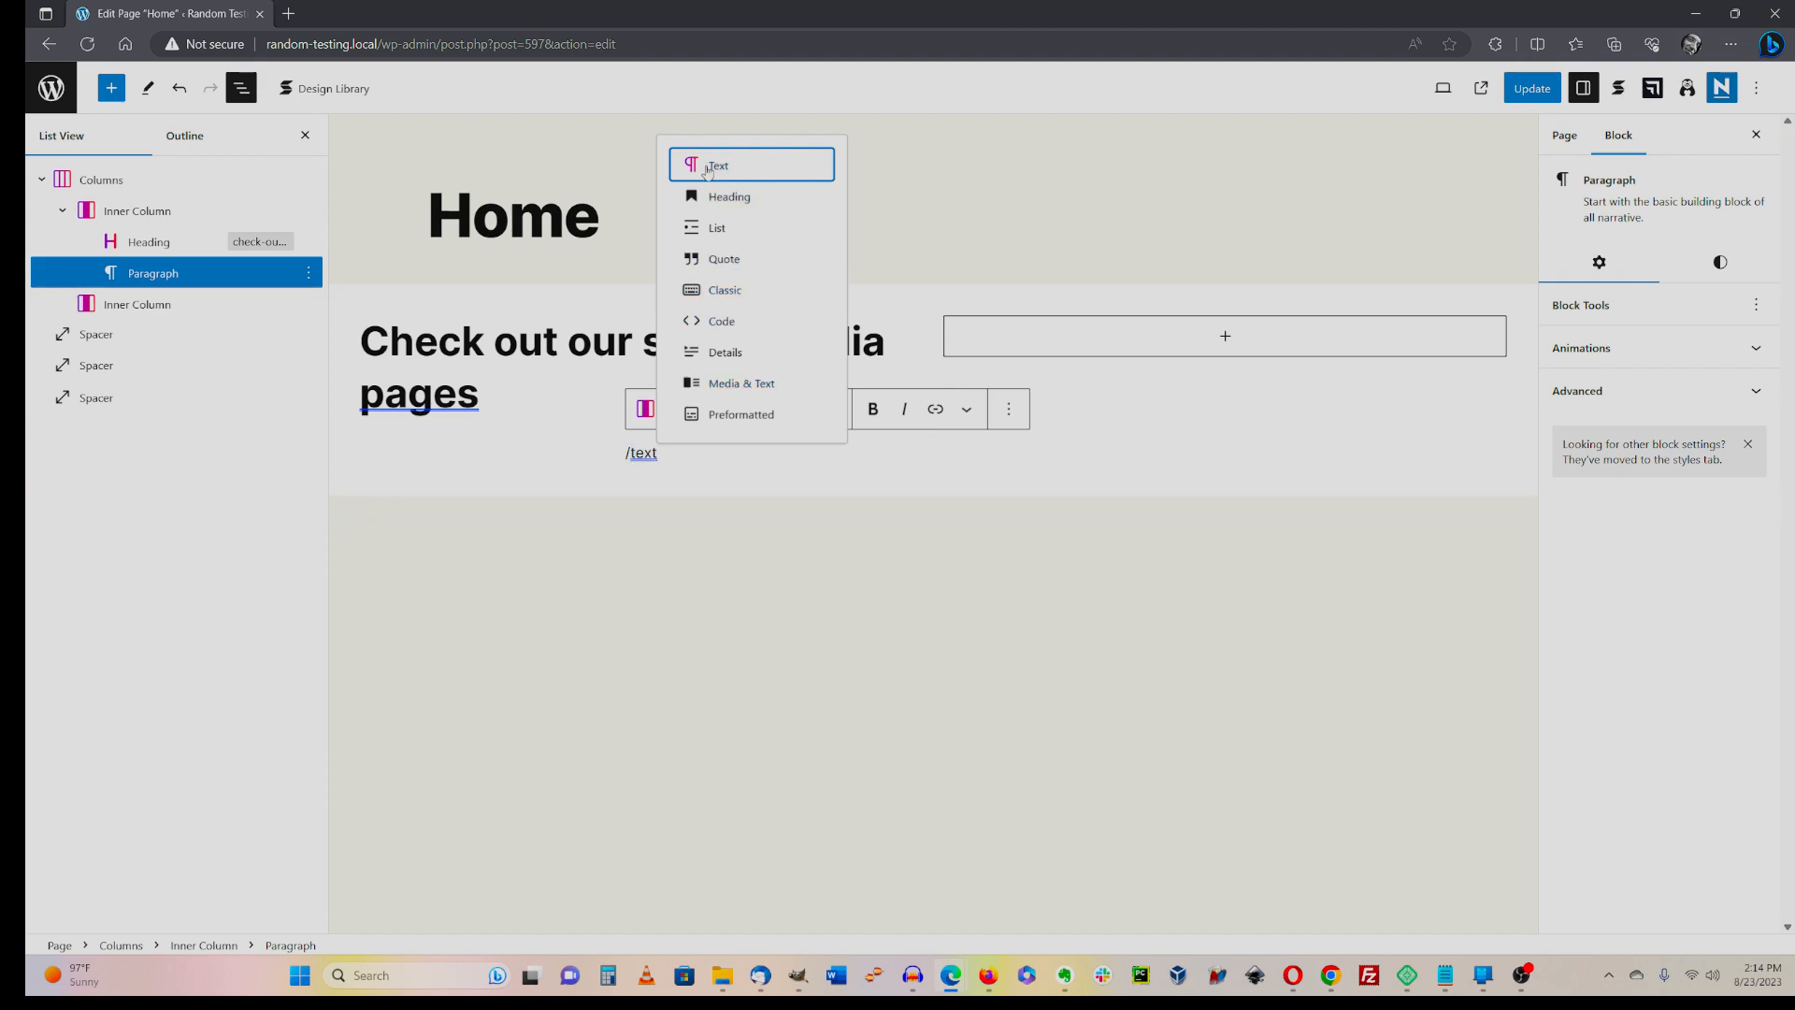
pyautogui.click(709, 170)
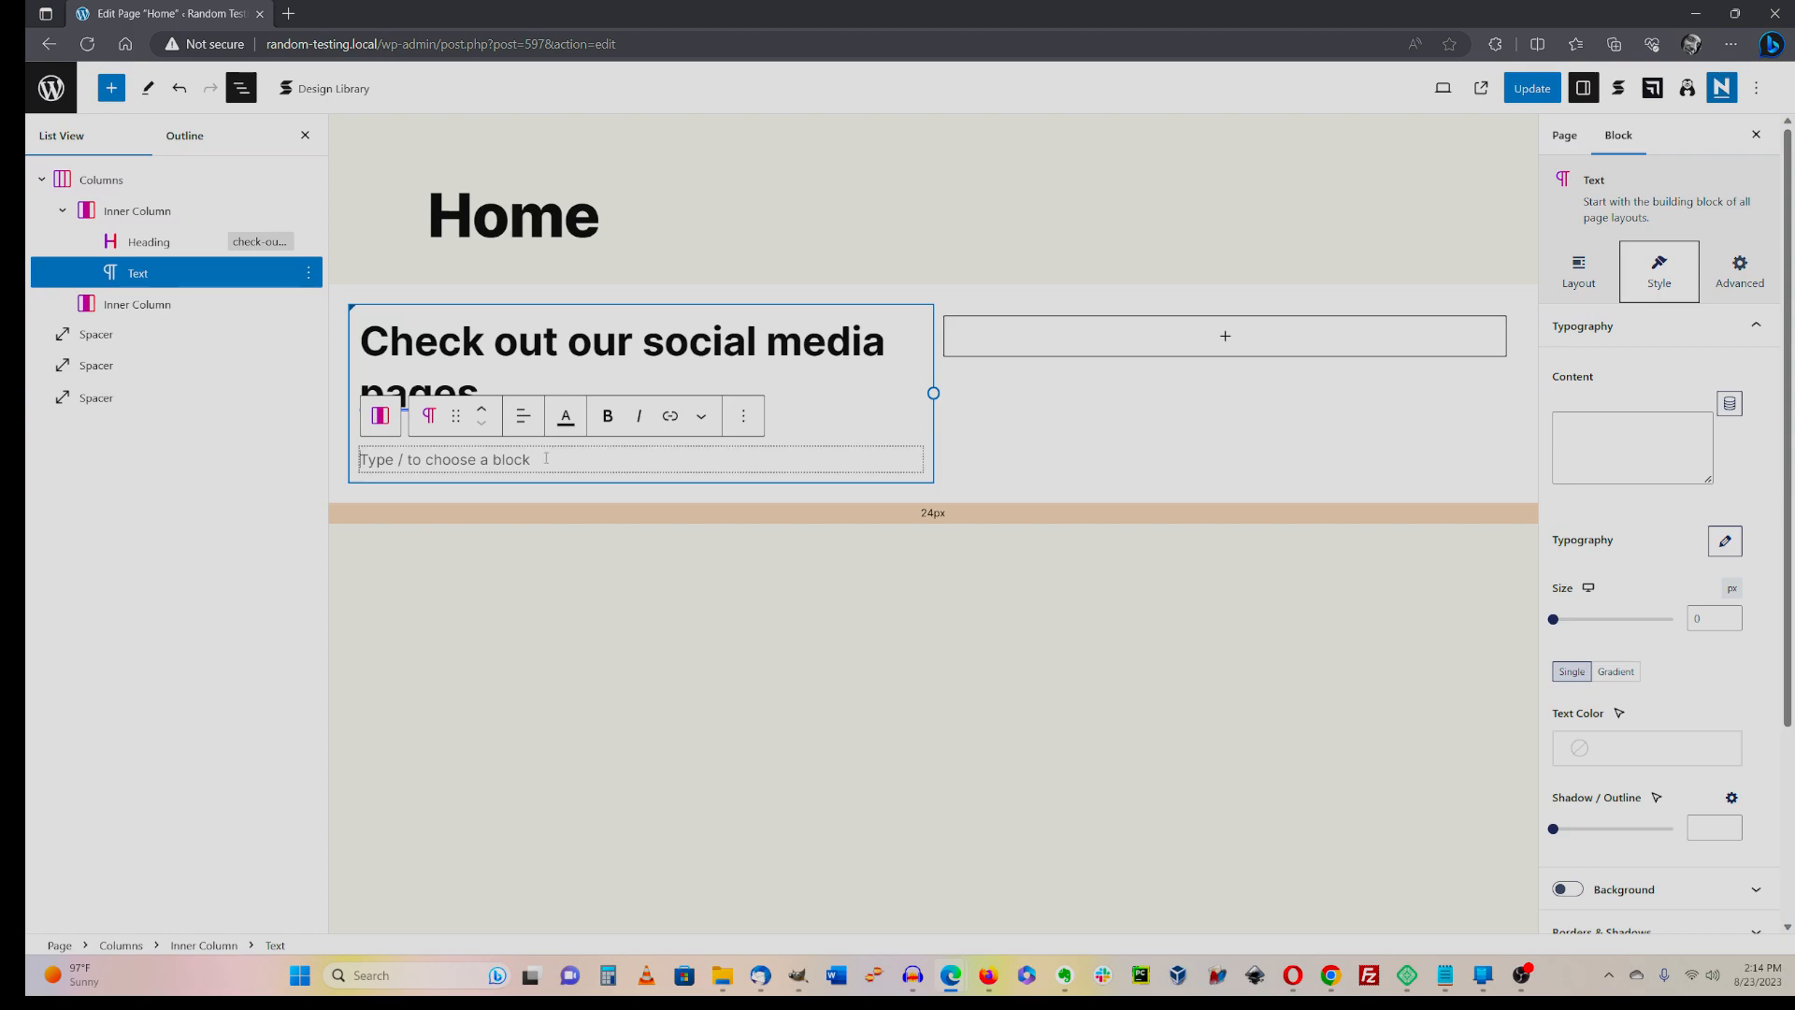
pyautogui.write('Lorem ipsum dolor sit amet, consectetur adipiscing elit, sed do eiusmod tempor incididunt ut labore et dolore magna aliqua. Ut enim ad minim veniam, quis nostrud exercitation ullamco laboris nisi ut aliquip ex ea commodo consequat.')
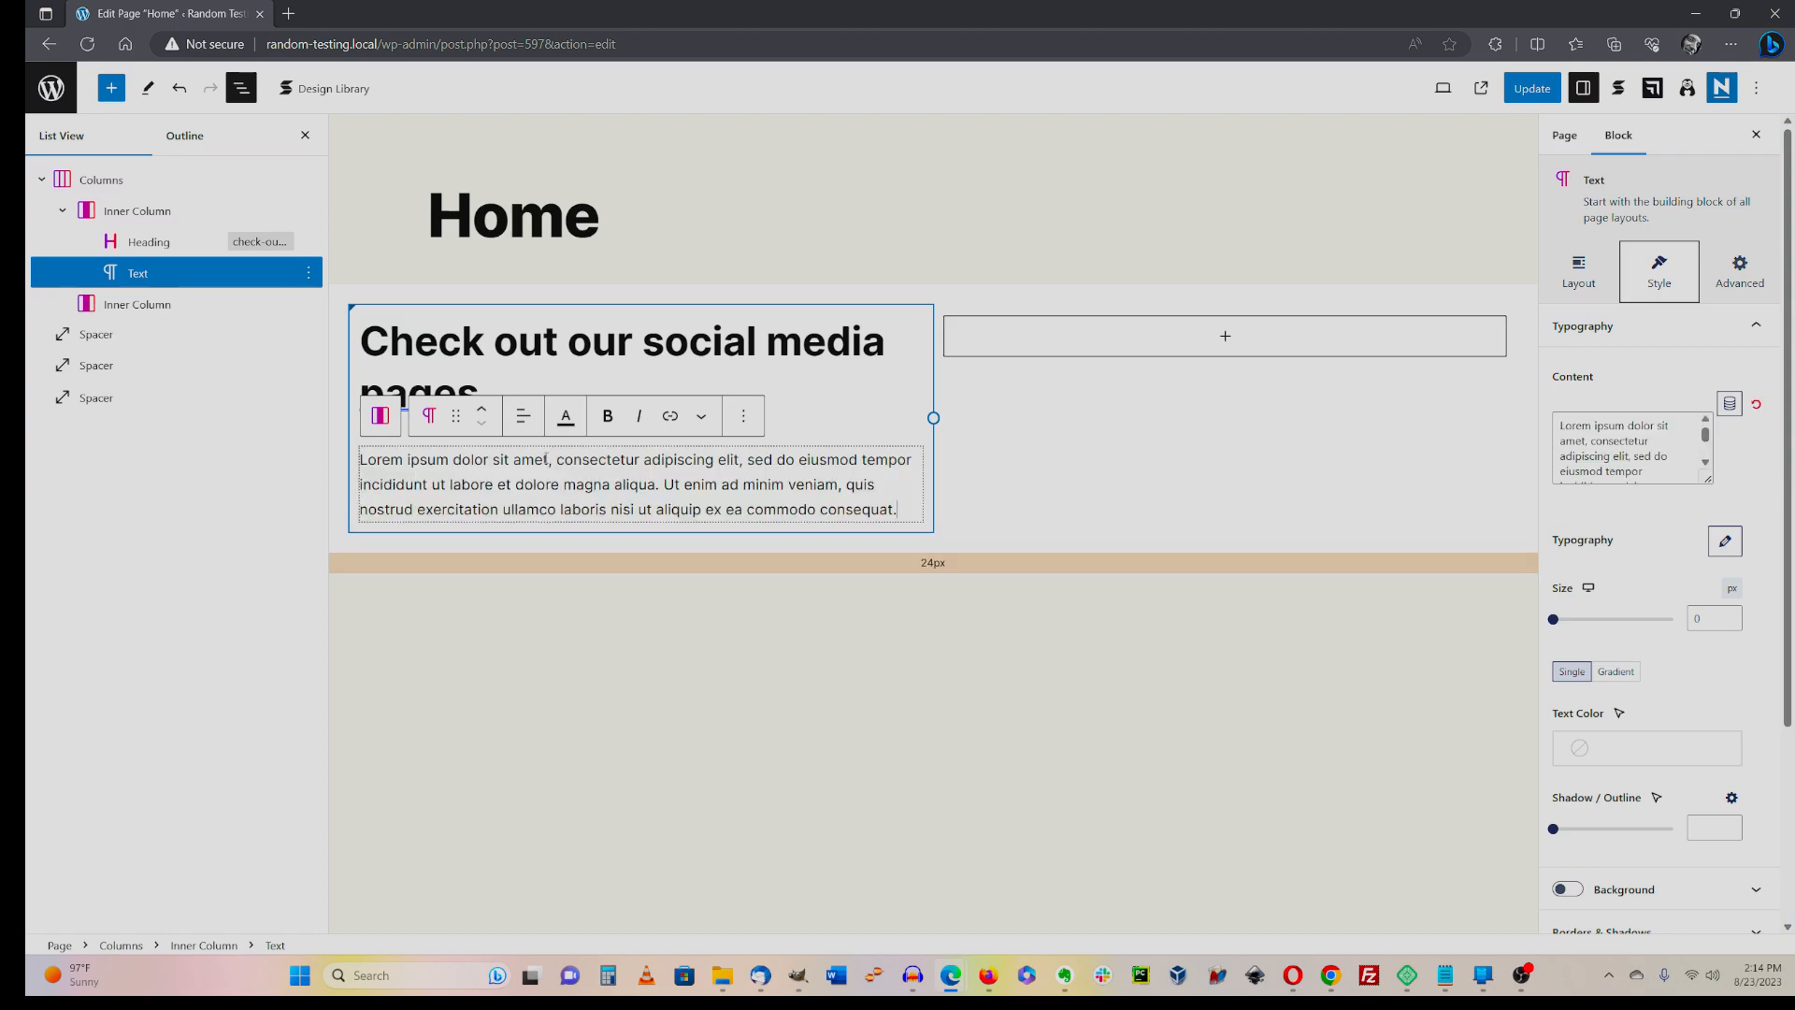
# - Add a Social Buttons block after the placeholder text in the first inner column
pyautogui.click(743, 417)
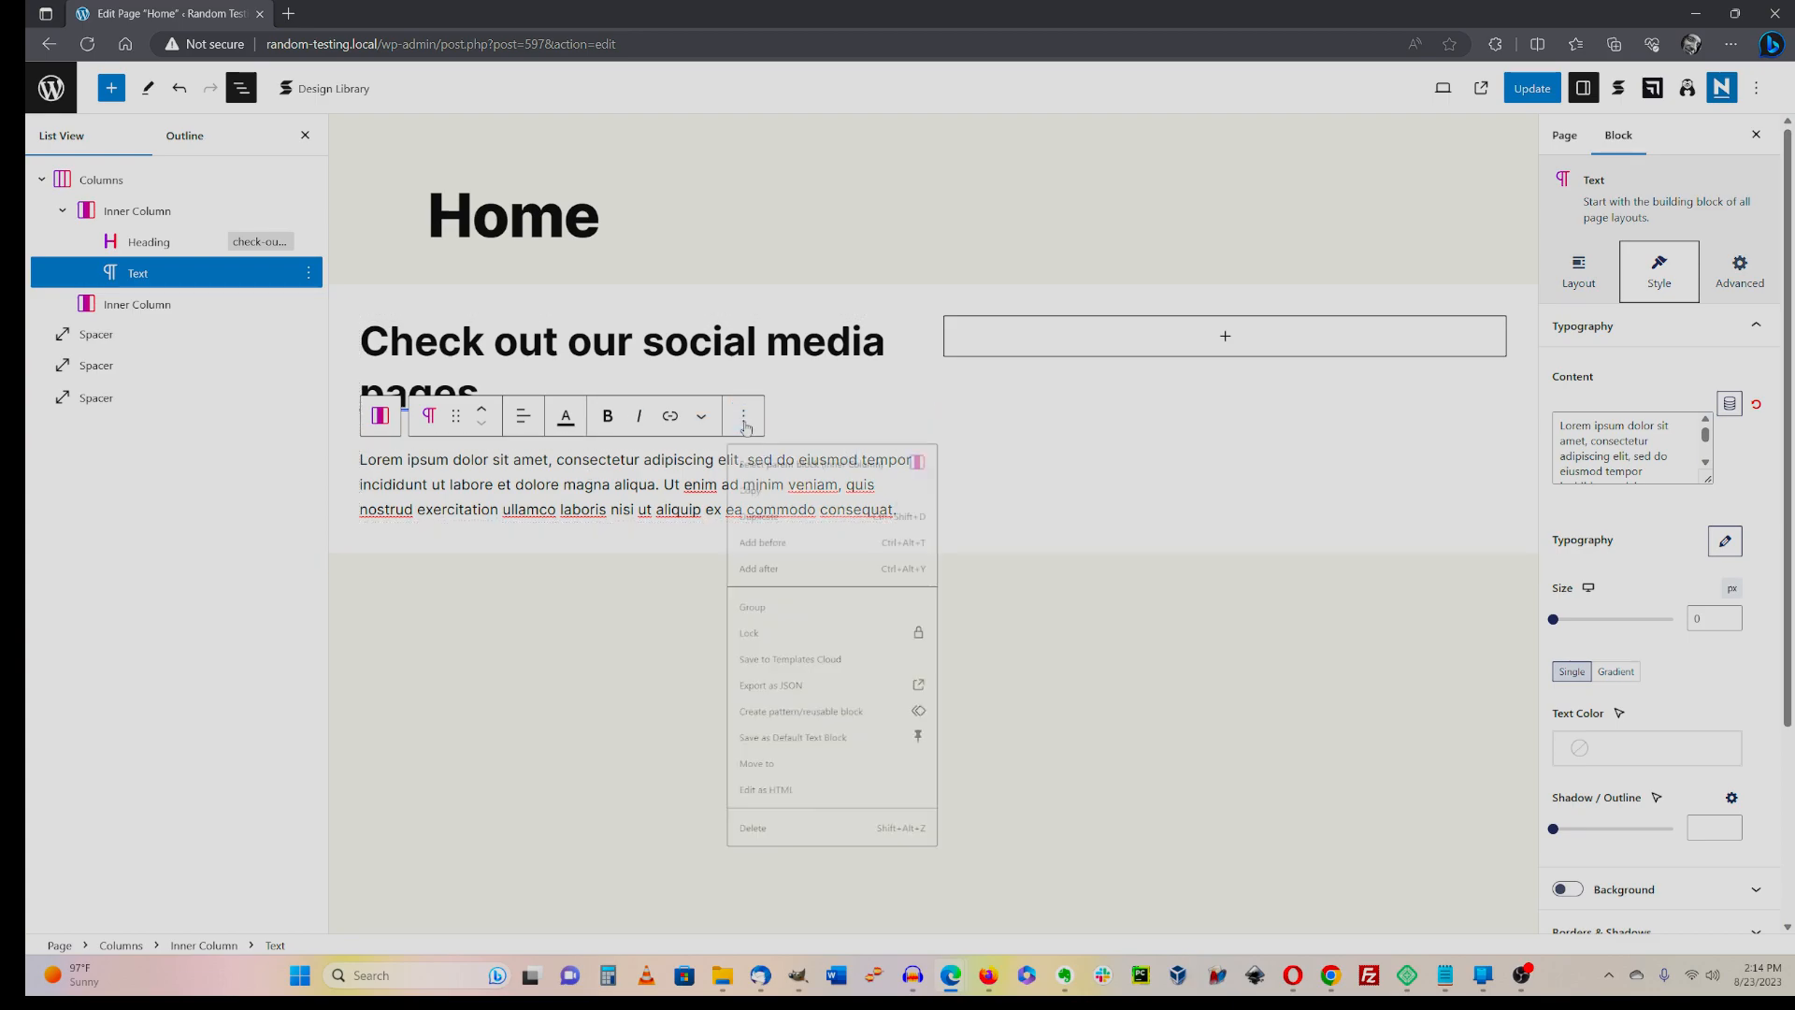
pyautogui.click(767, 595)
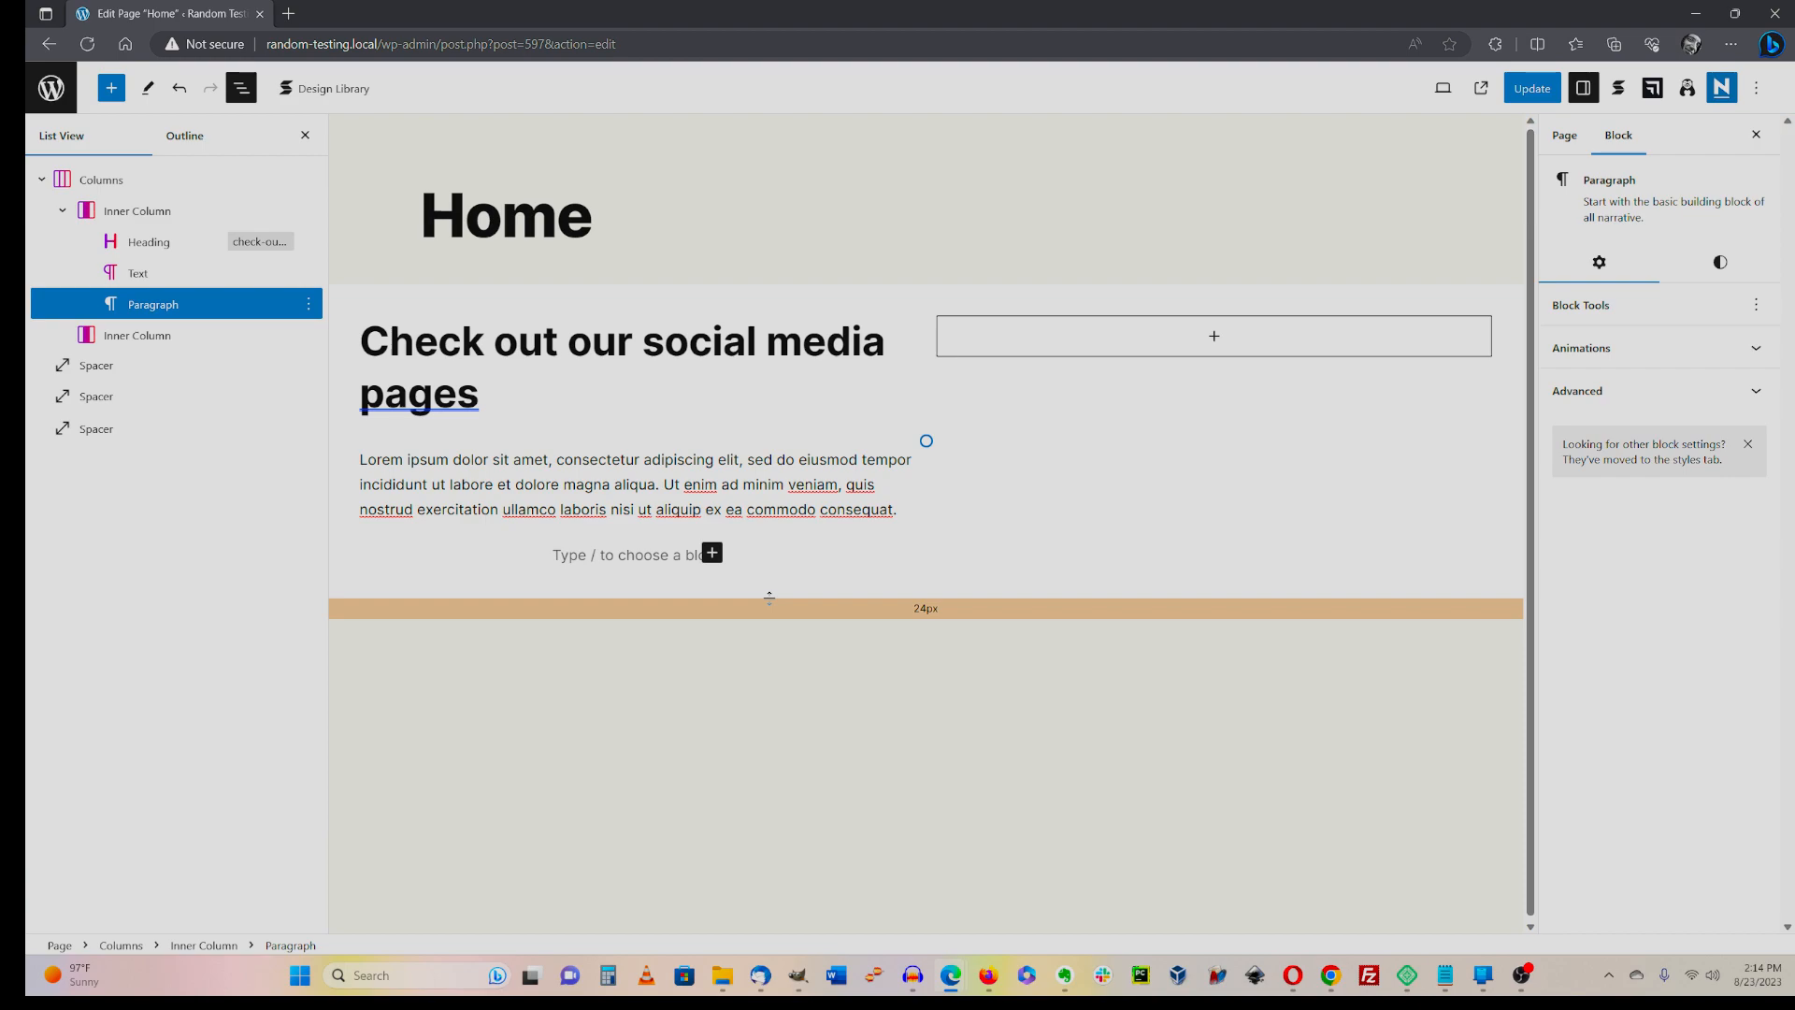
pyautogui.write('/socia')
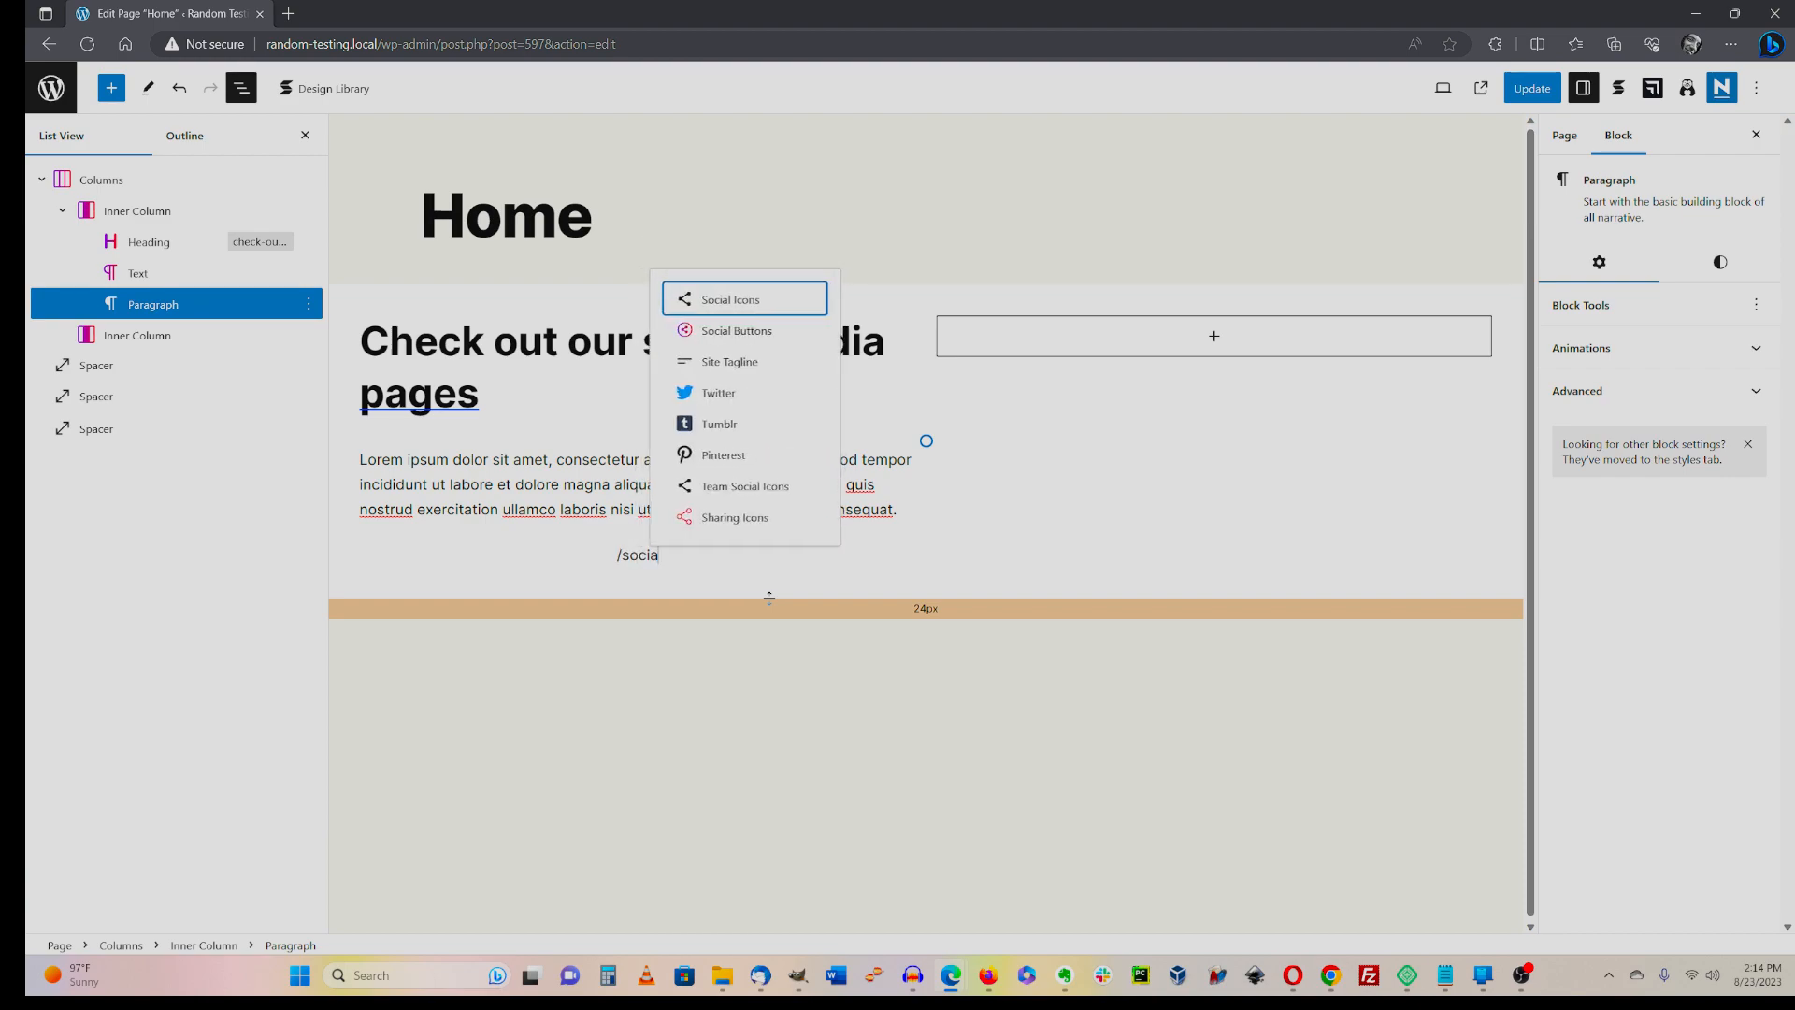
pyautogui.write('l media')
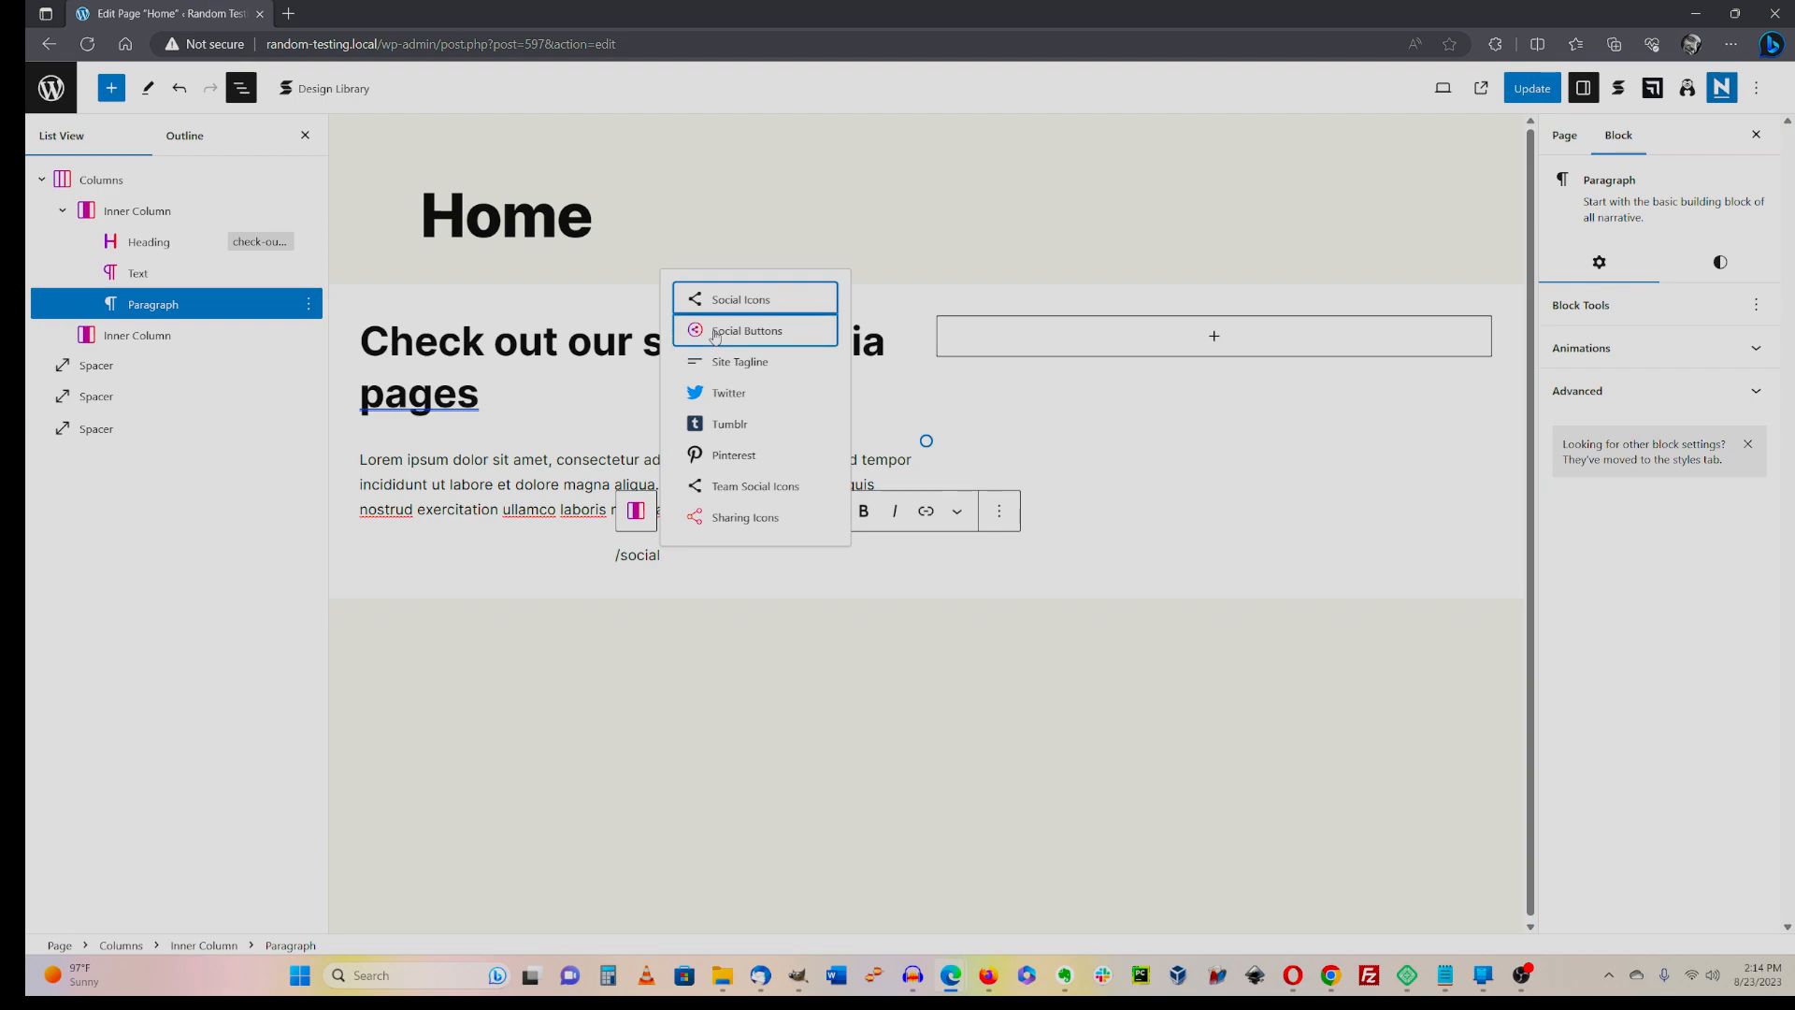
pyautogui.click(713, 331)
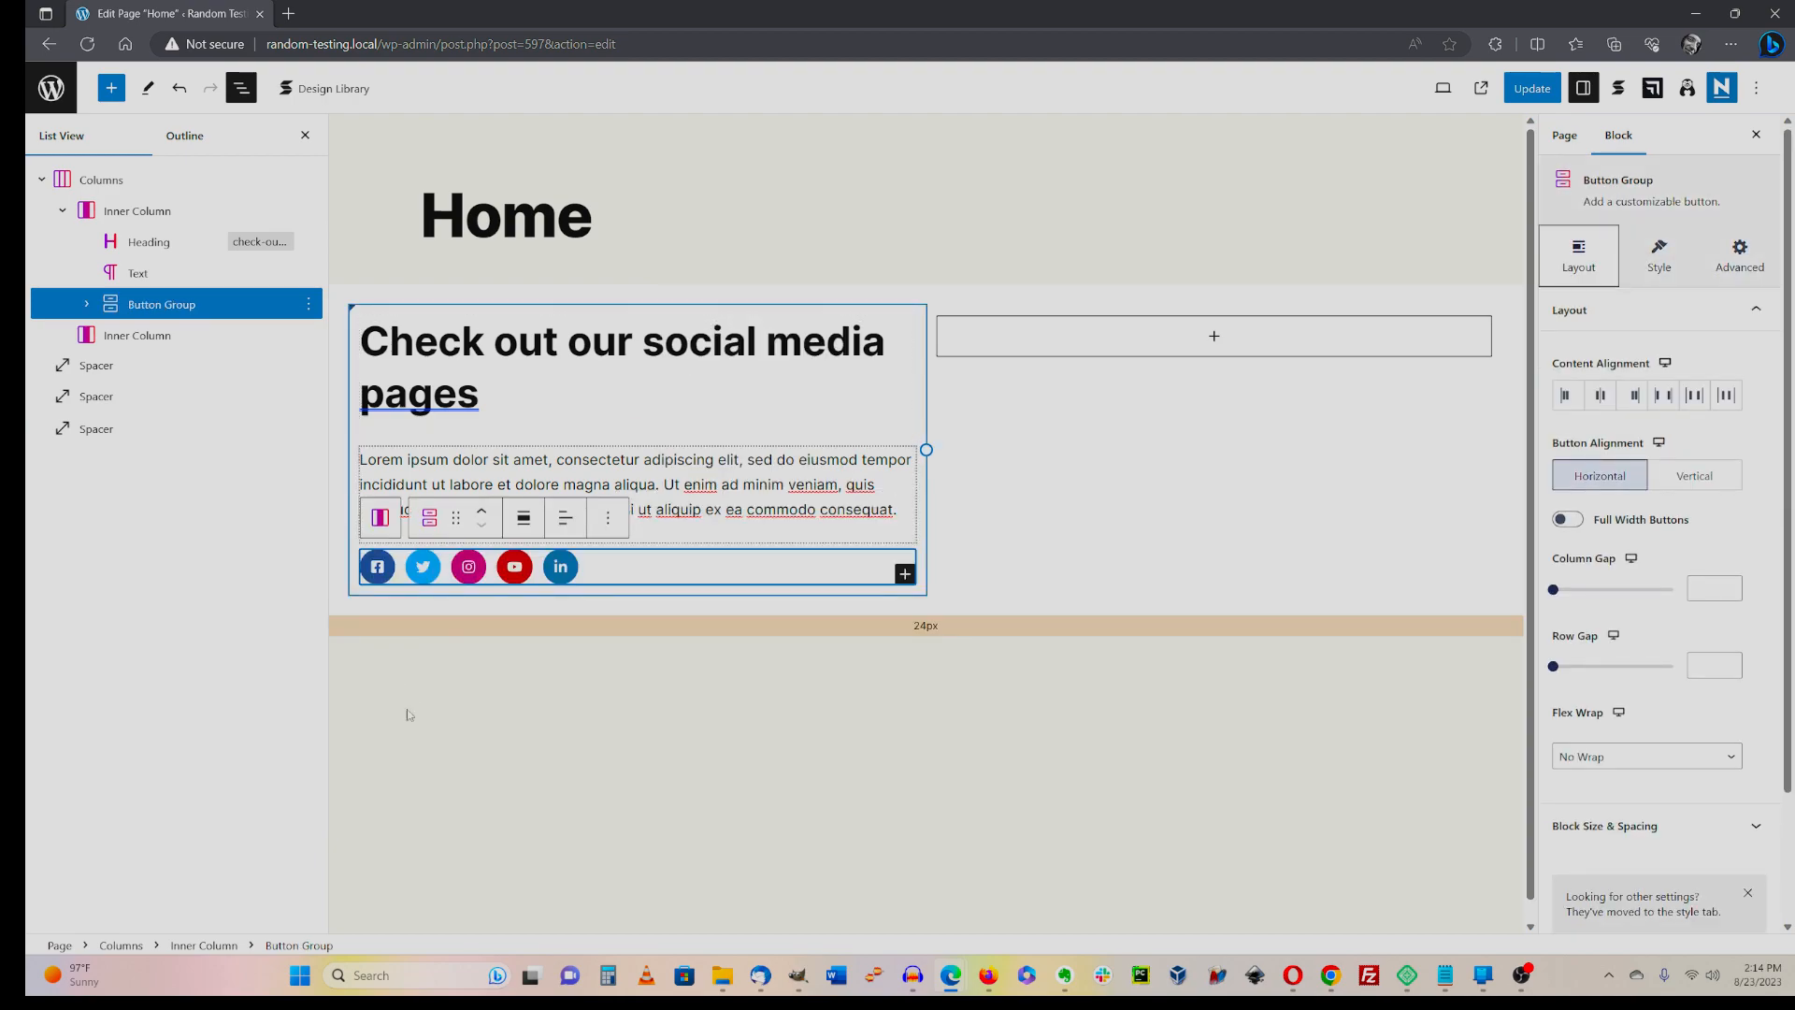
# - Apply the Plain style to all five social icon buttons: Facebook, Twitter, Instagram, YouTube and LinkedIn
pyautogui.click(377, 566)
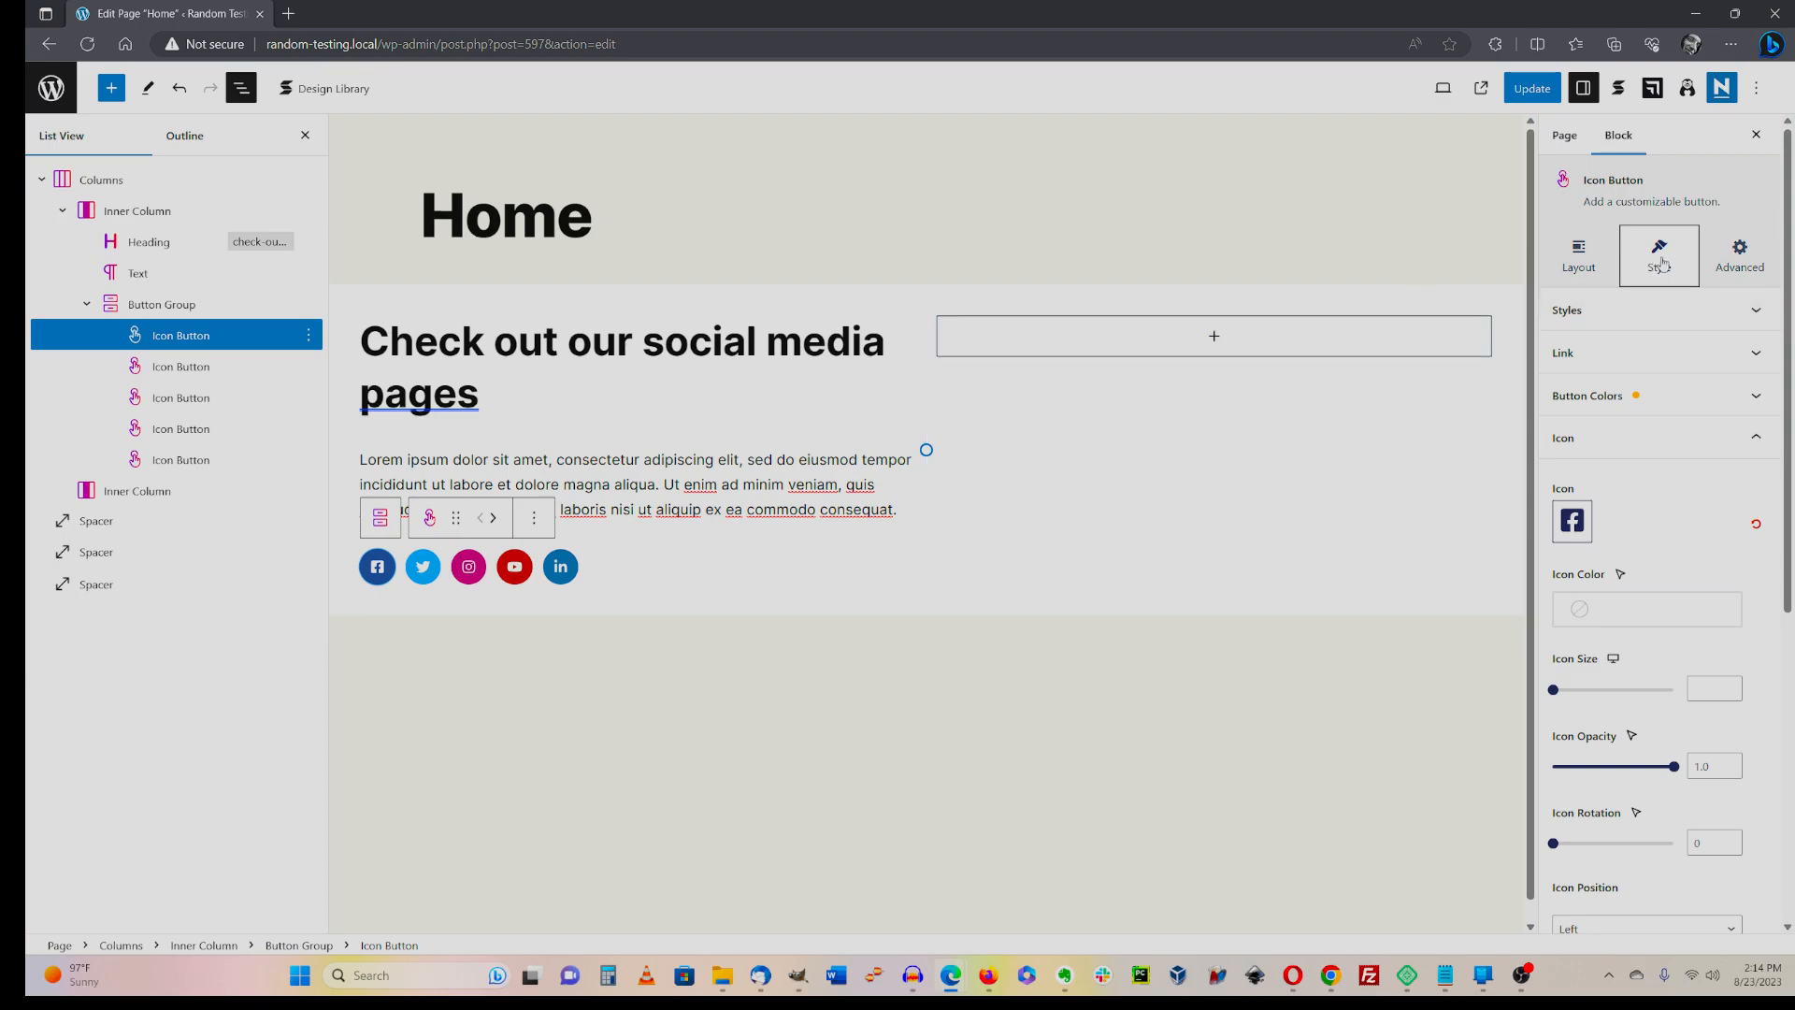
pyautogui.click(1757, 312)
pyautogui.click(1586, 447)
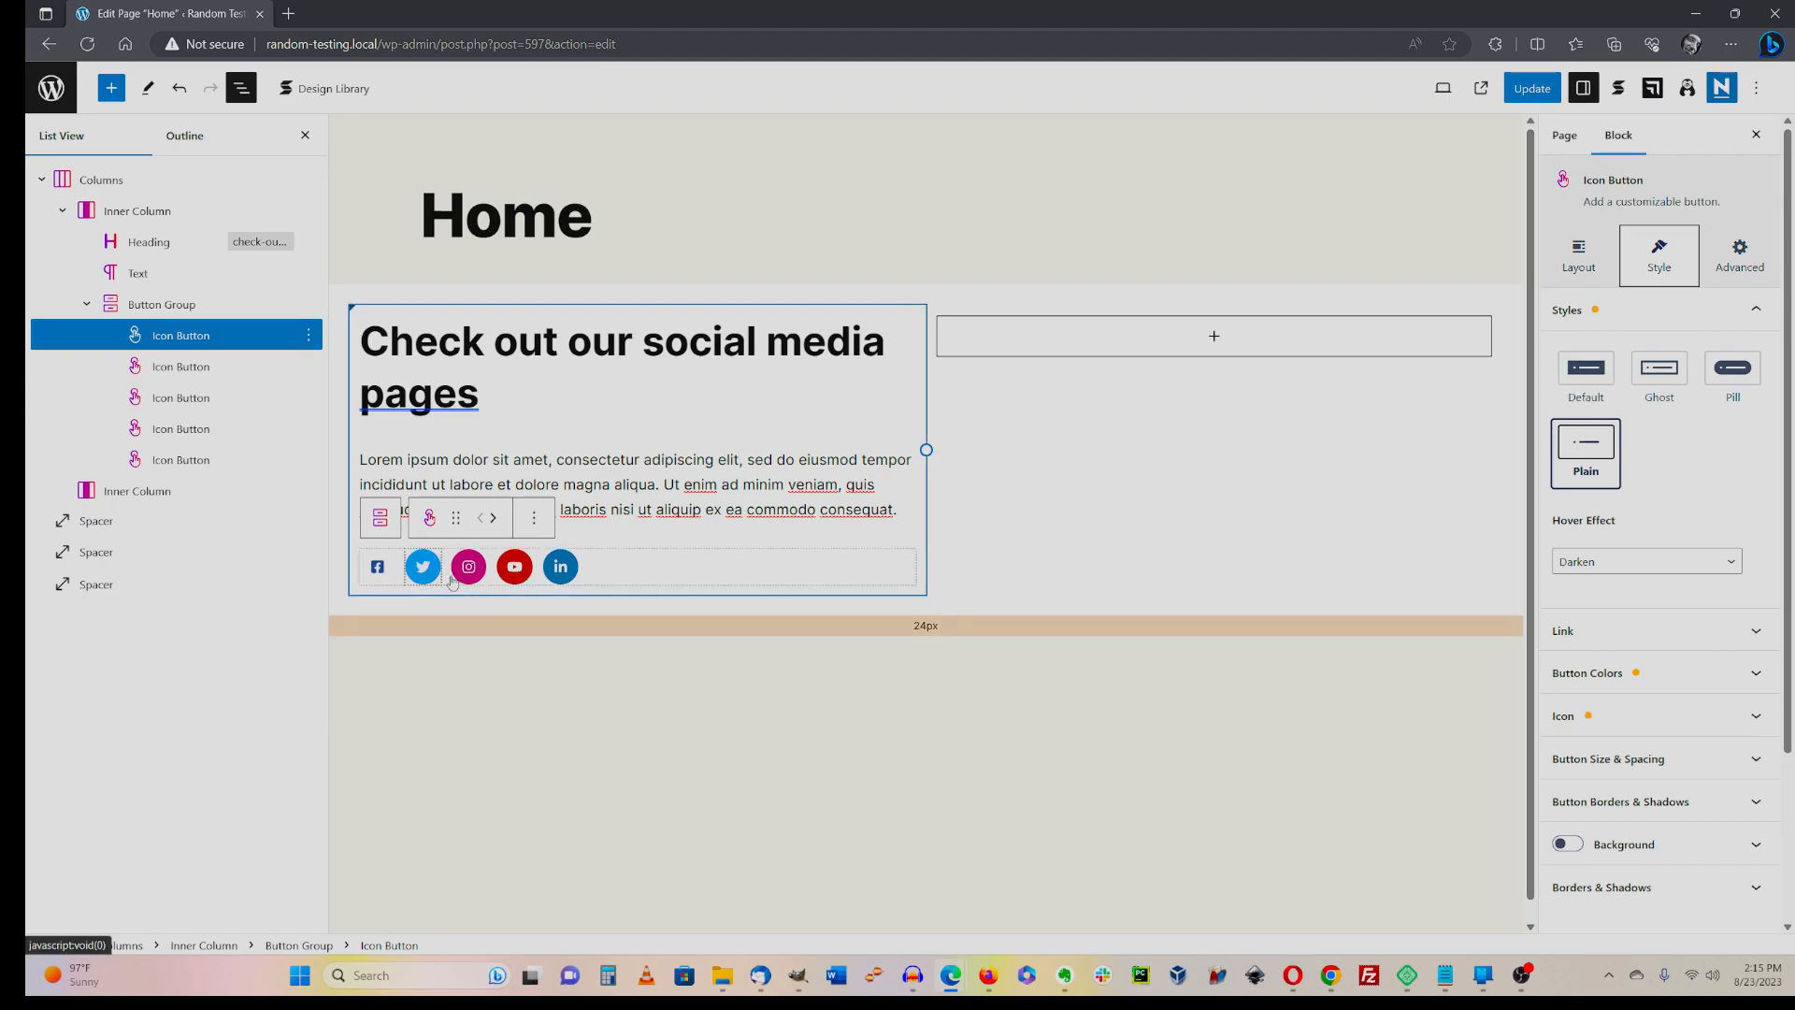
pyautogui.click(422, 565)
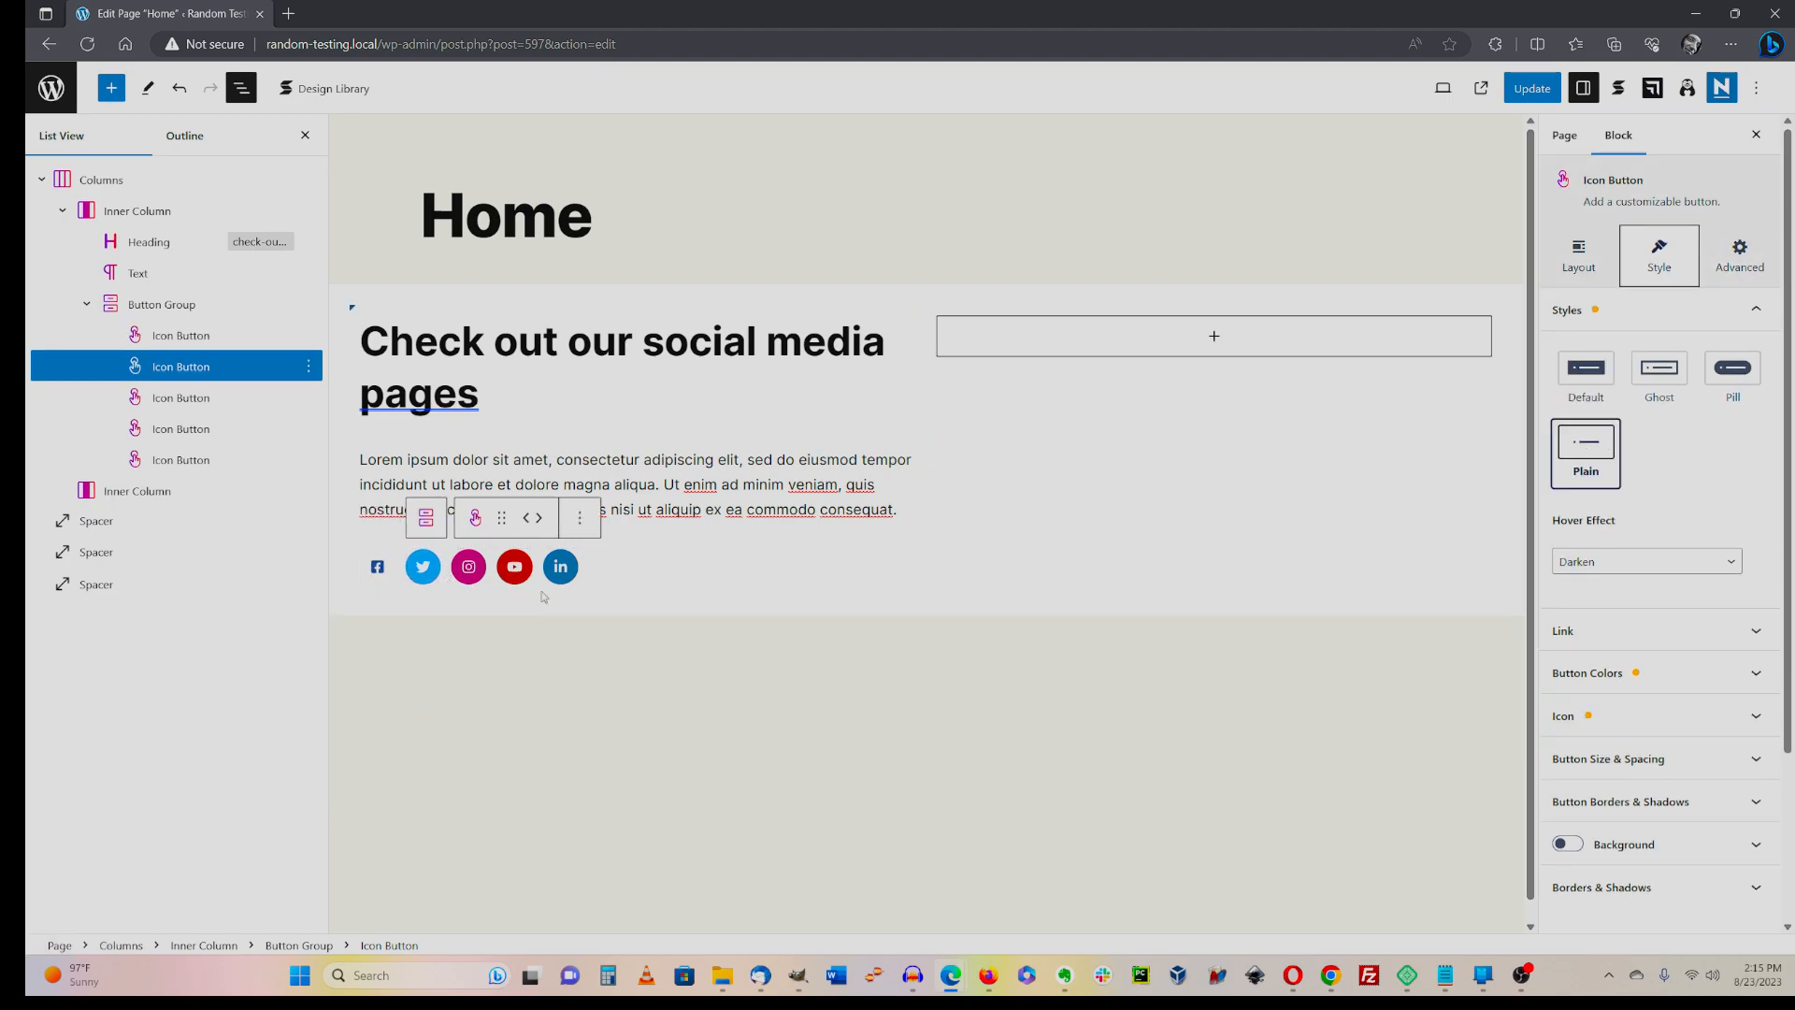
pyautogui.click(460, 561)
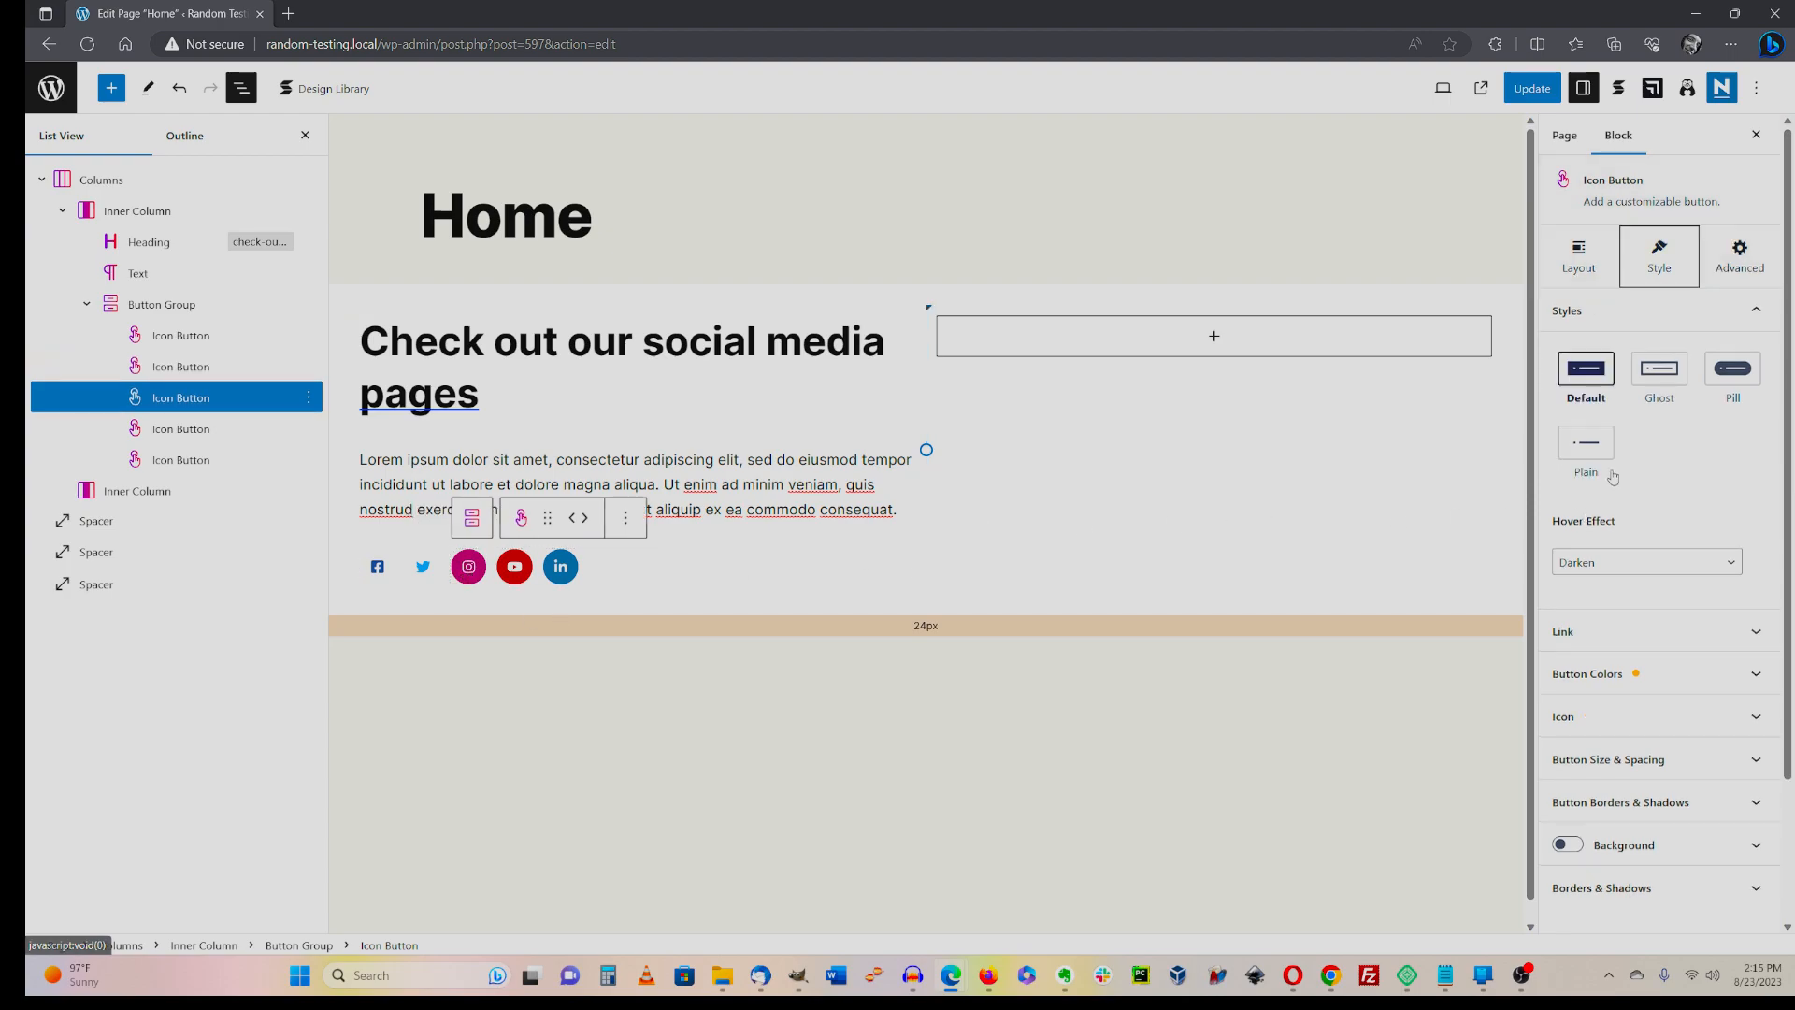
pyautogui.click(1598, 457)
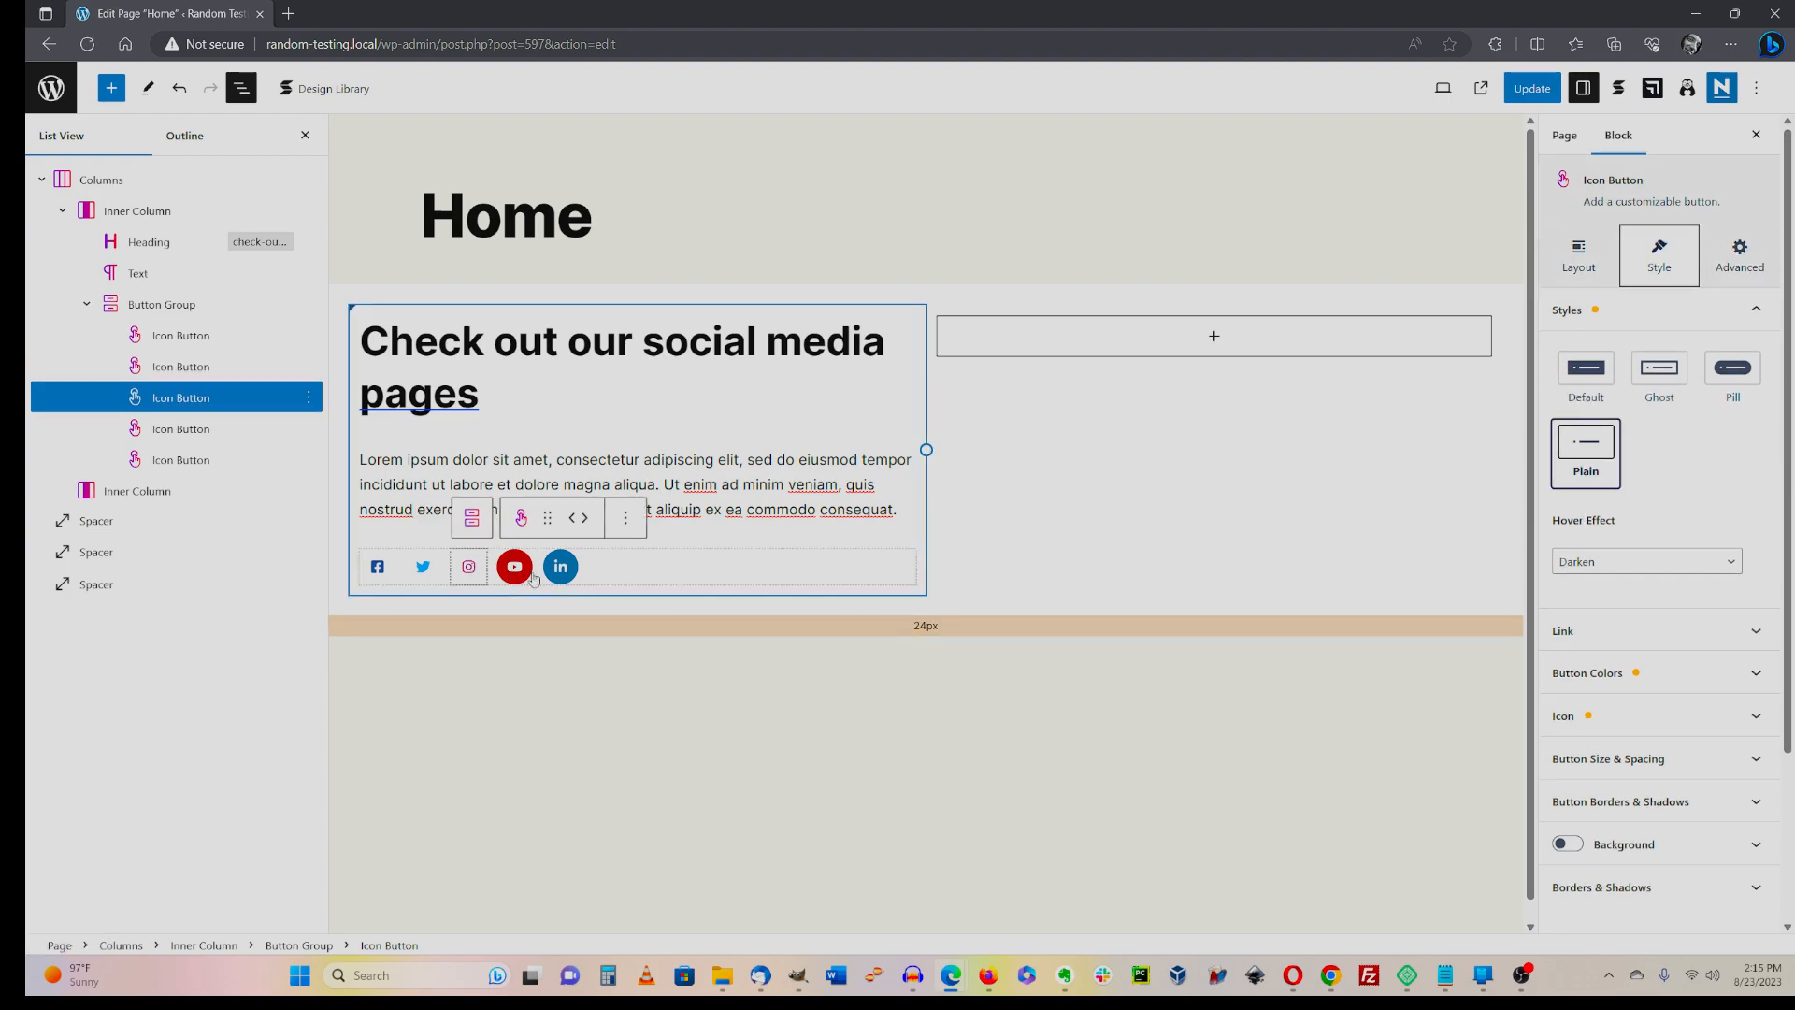
pyautogui.click(516, 567)
pyautogui.click(1586, 453)
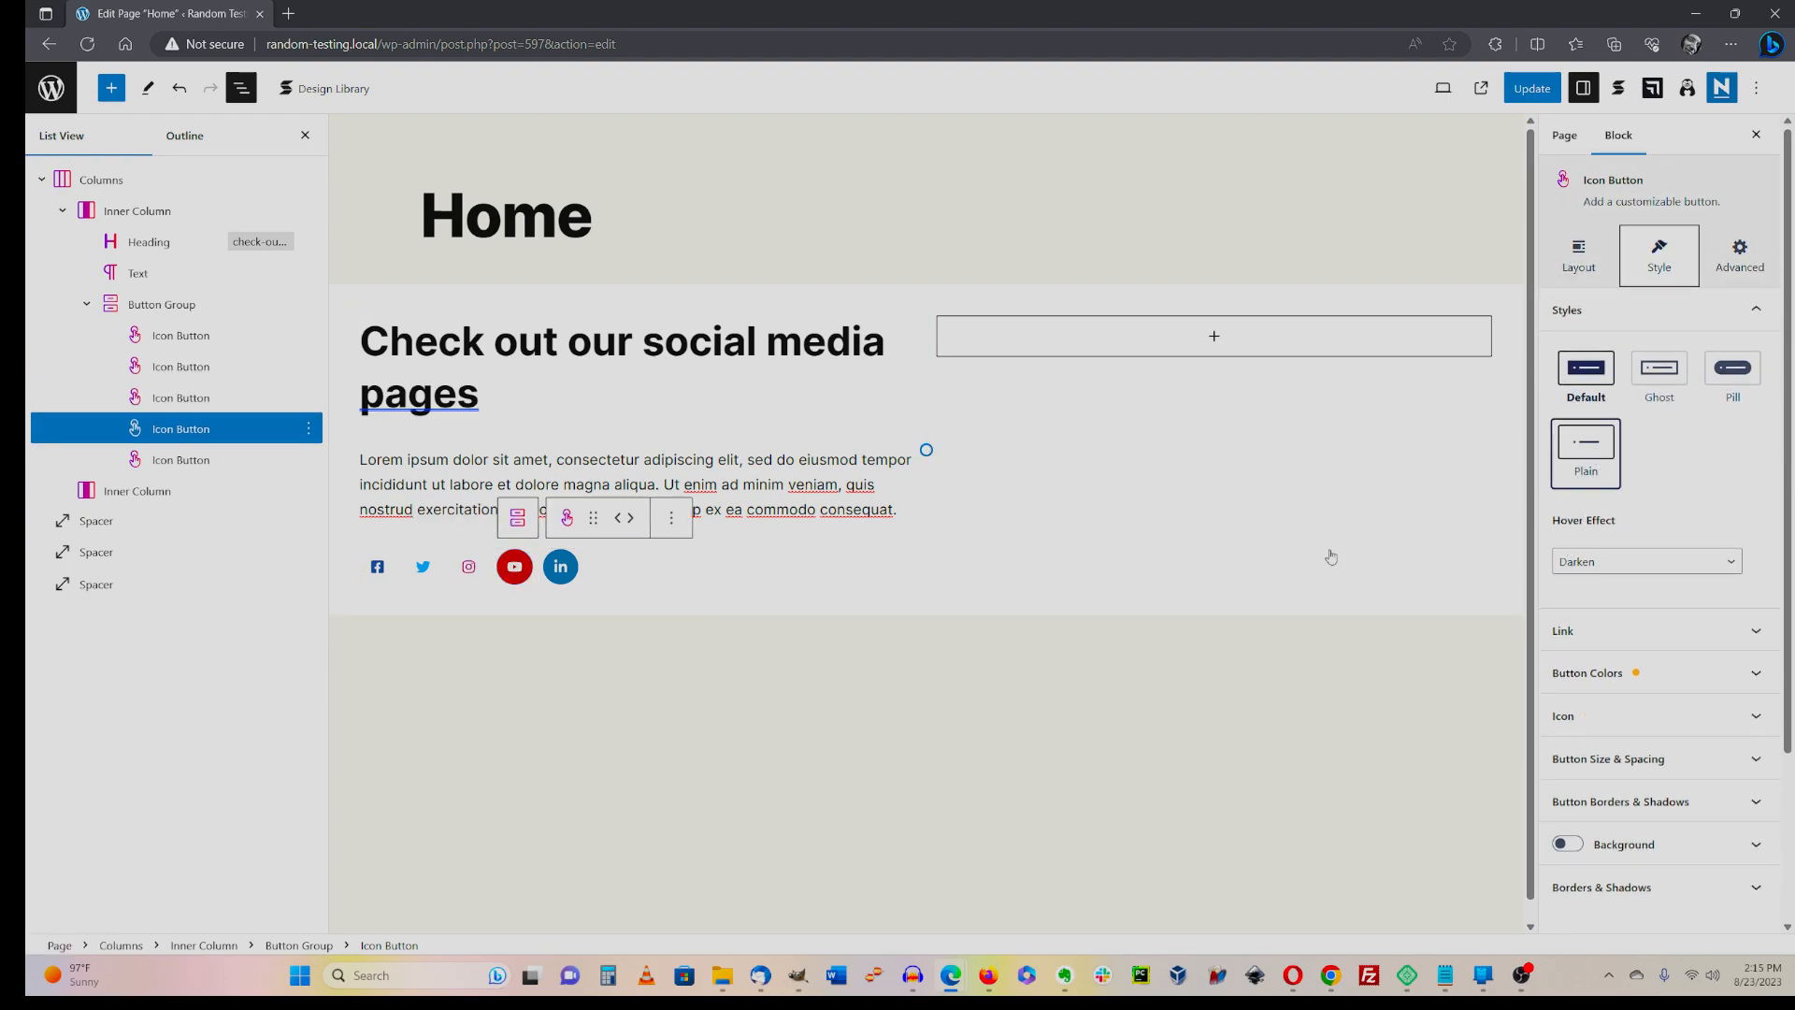
pyautogui.click(561, 569)
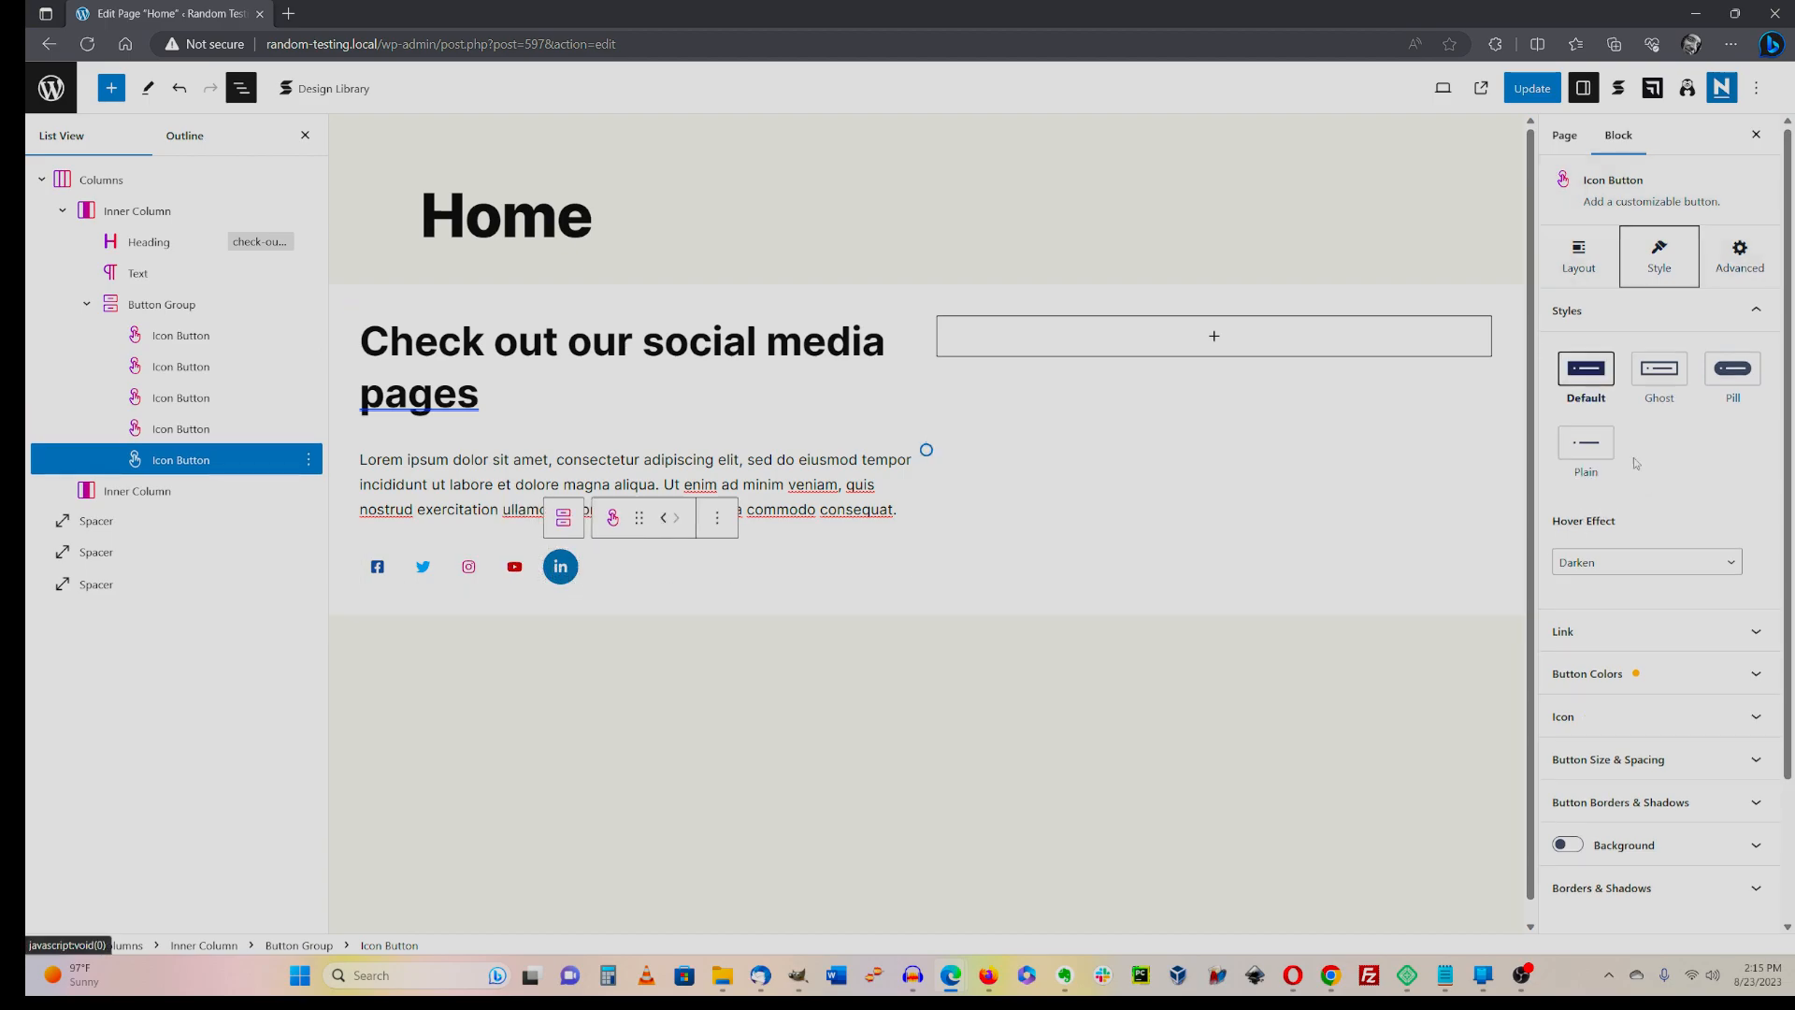
pyautogui.click(1601, 452)
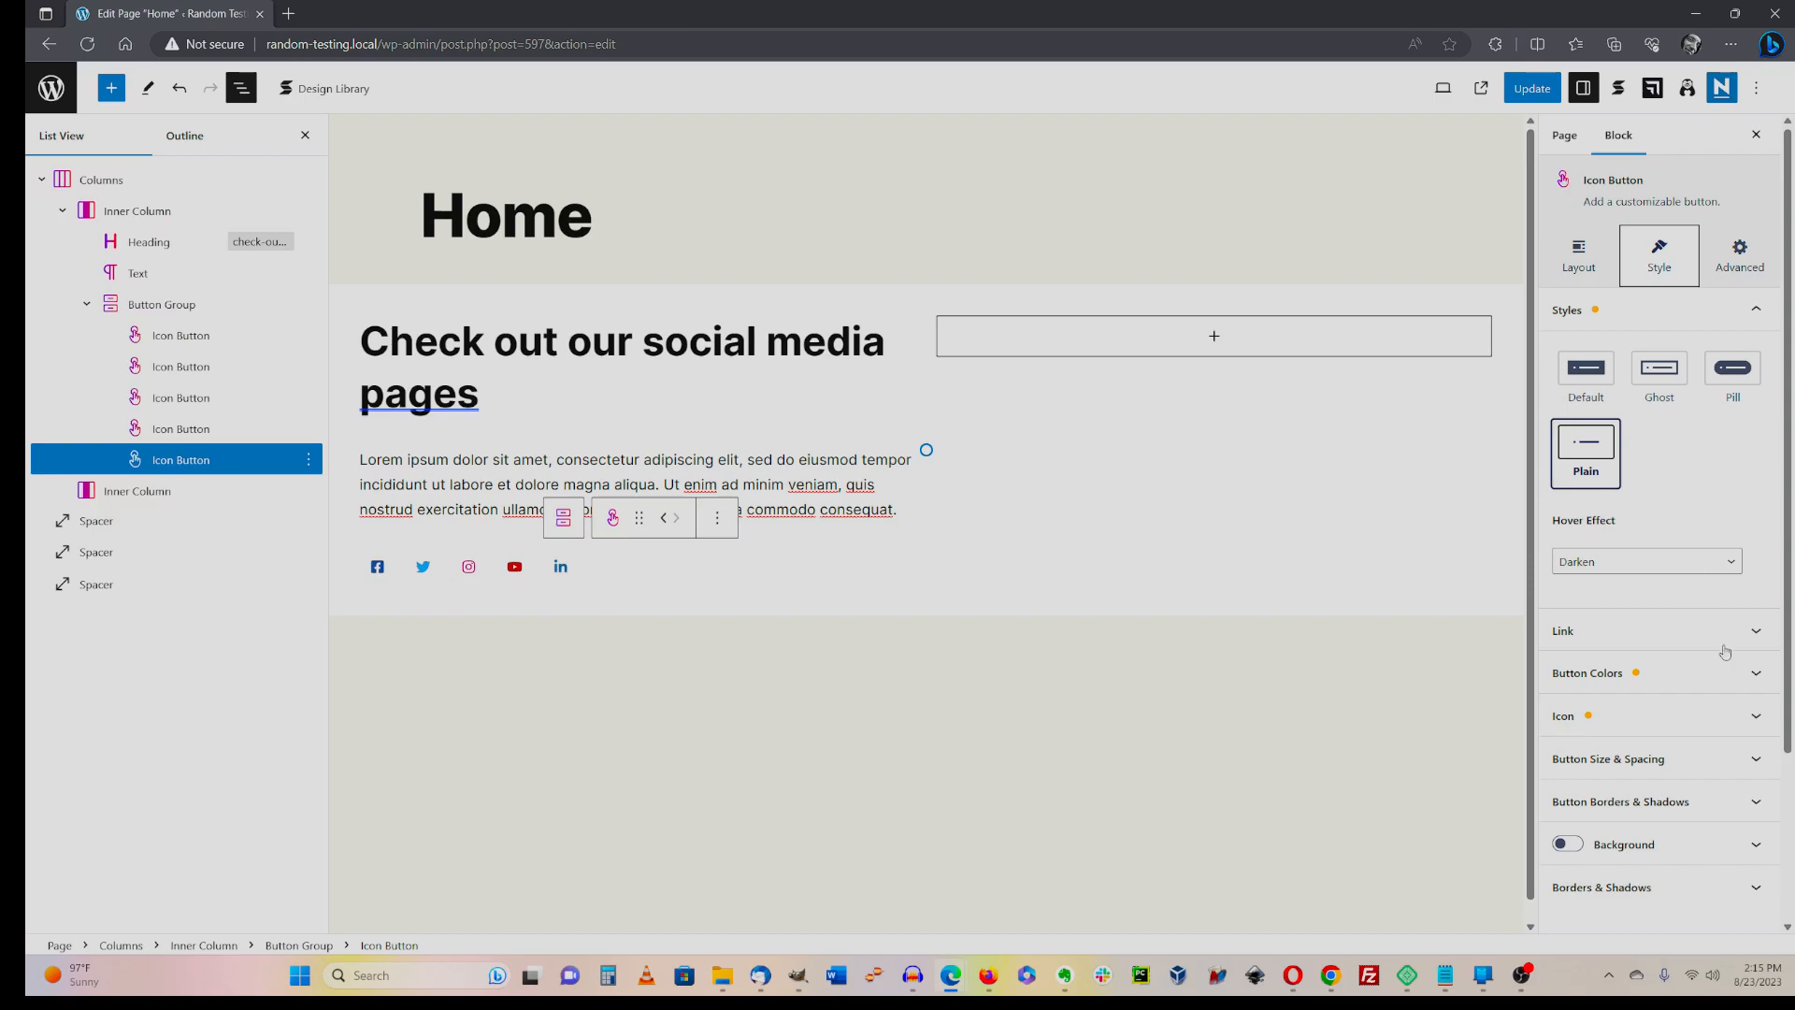
# - Set the icon size of the LinkedIn, YouTube and Instagram buttons to 33
pyautogui.click(1756, 719)
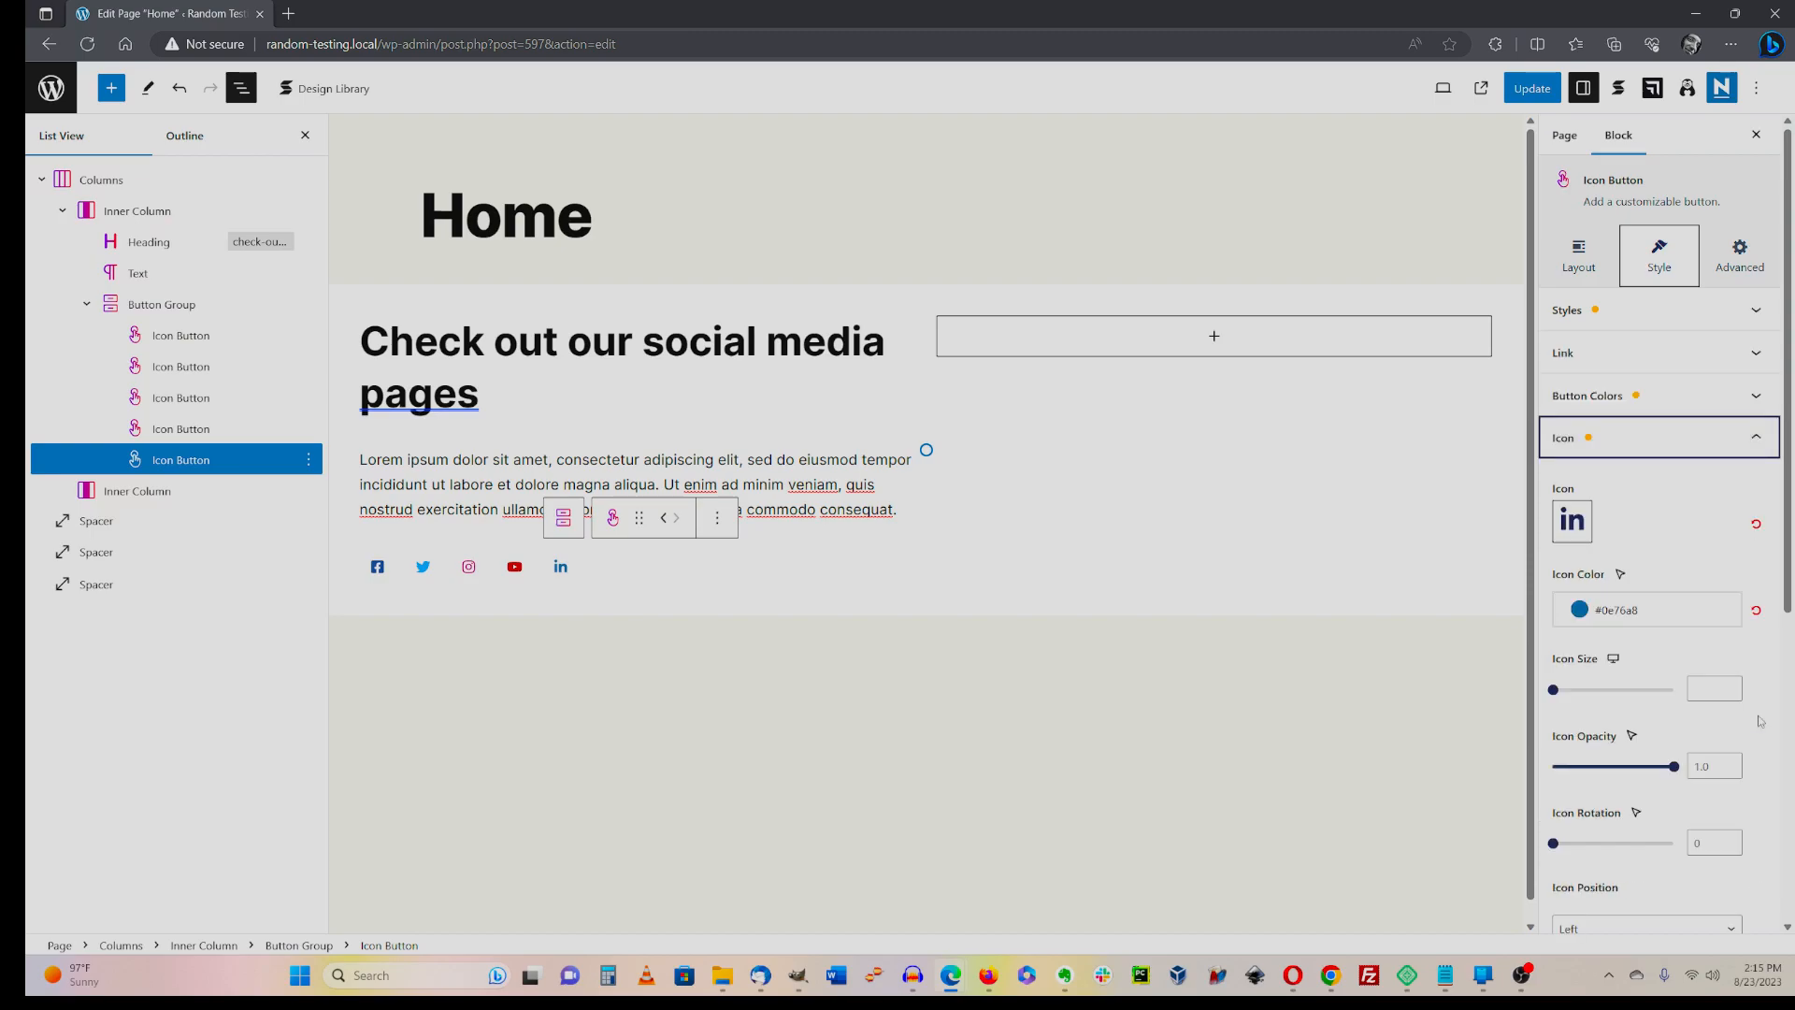
pyautogui.click(1721, 687)
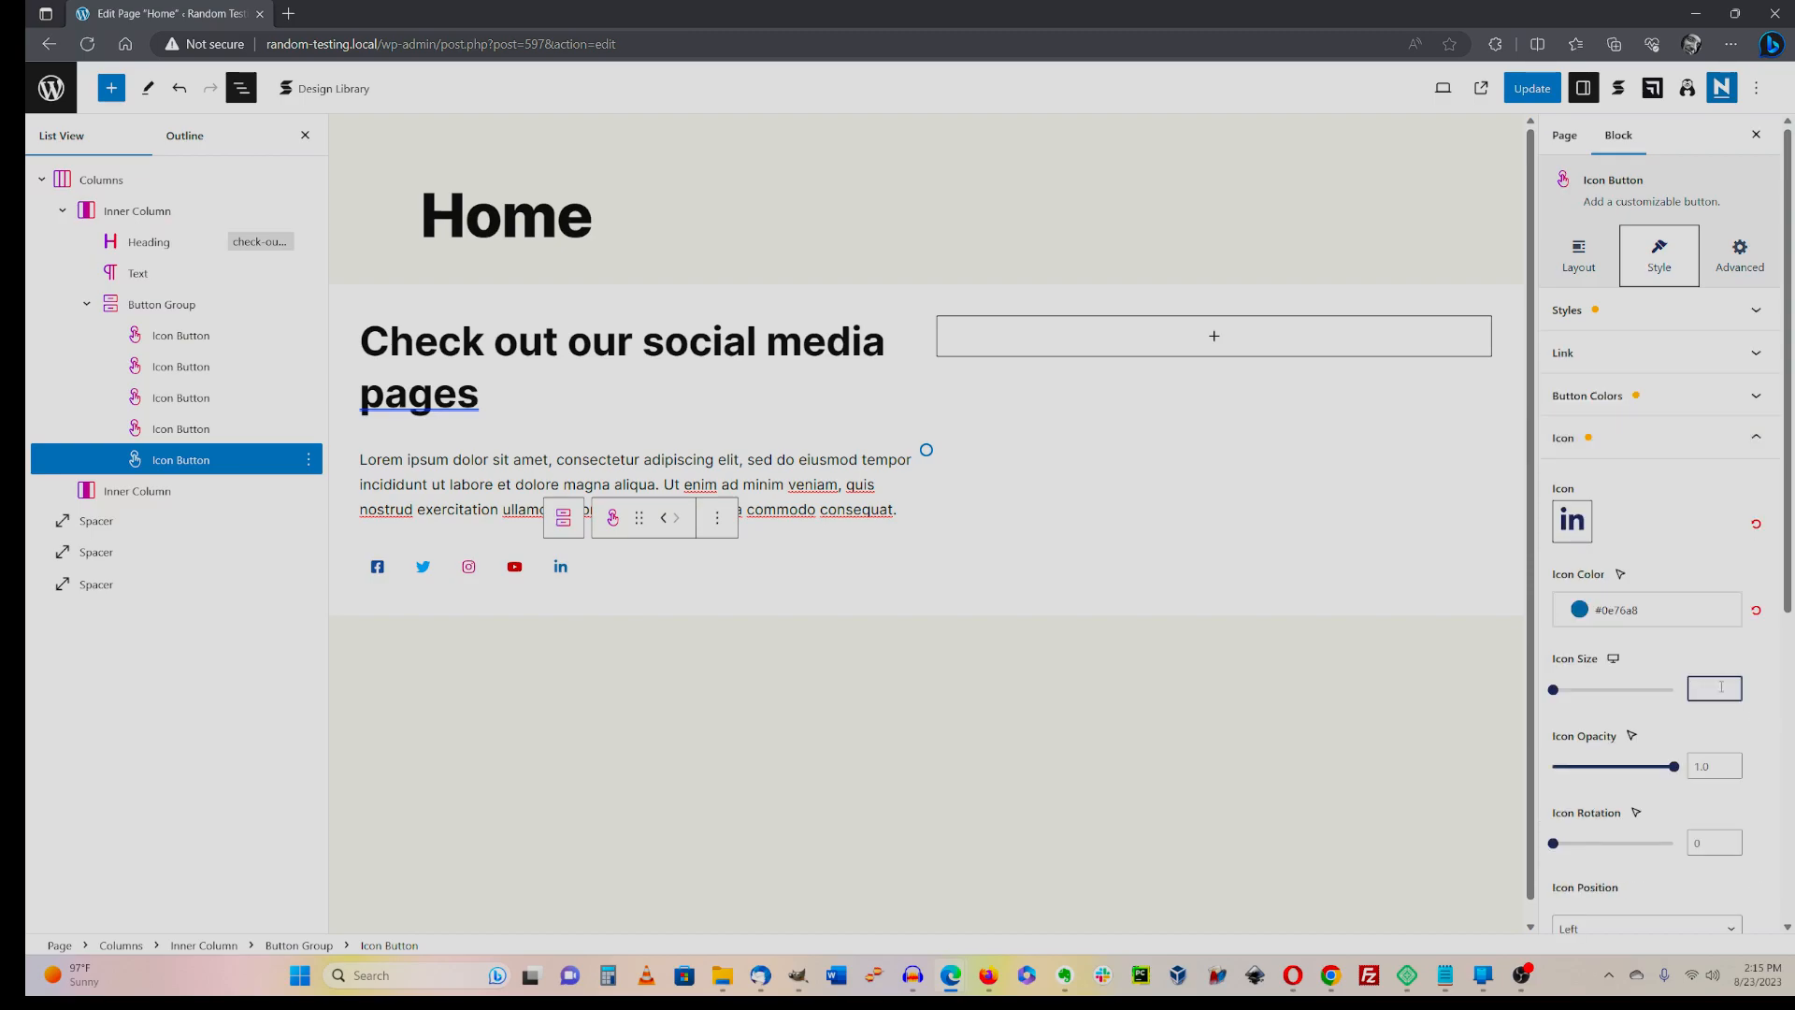
pyautogui.write('33')
pyautogui.click(514, 567)
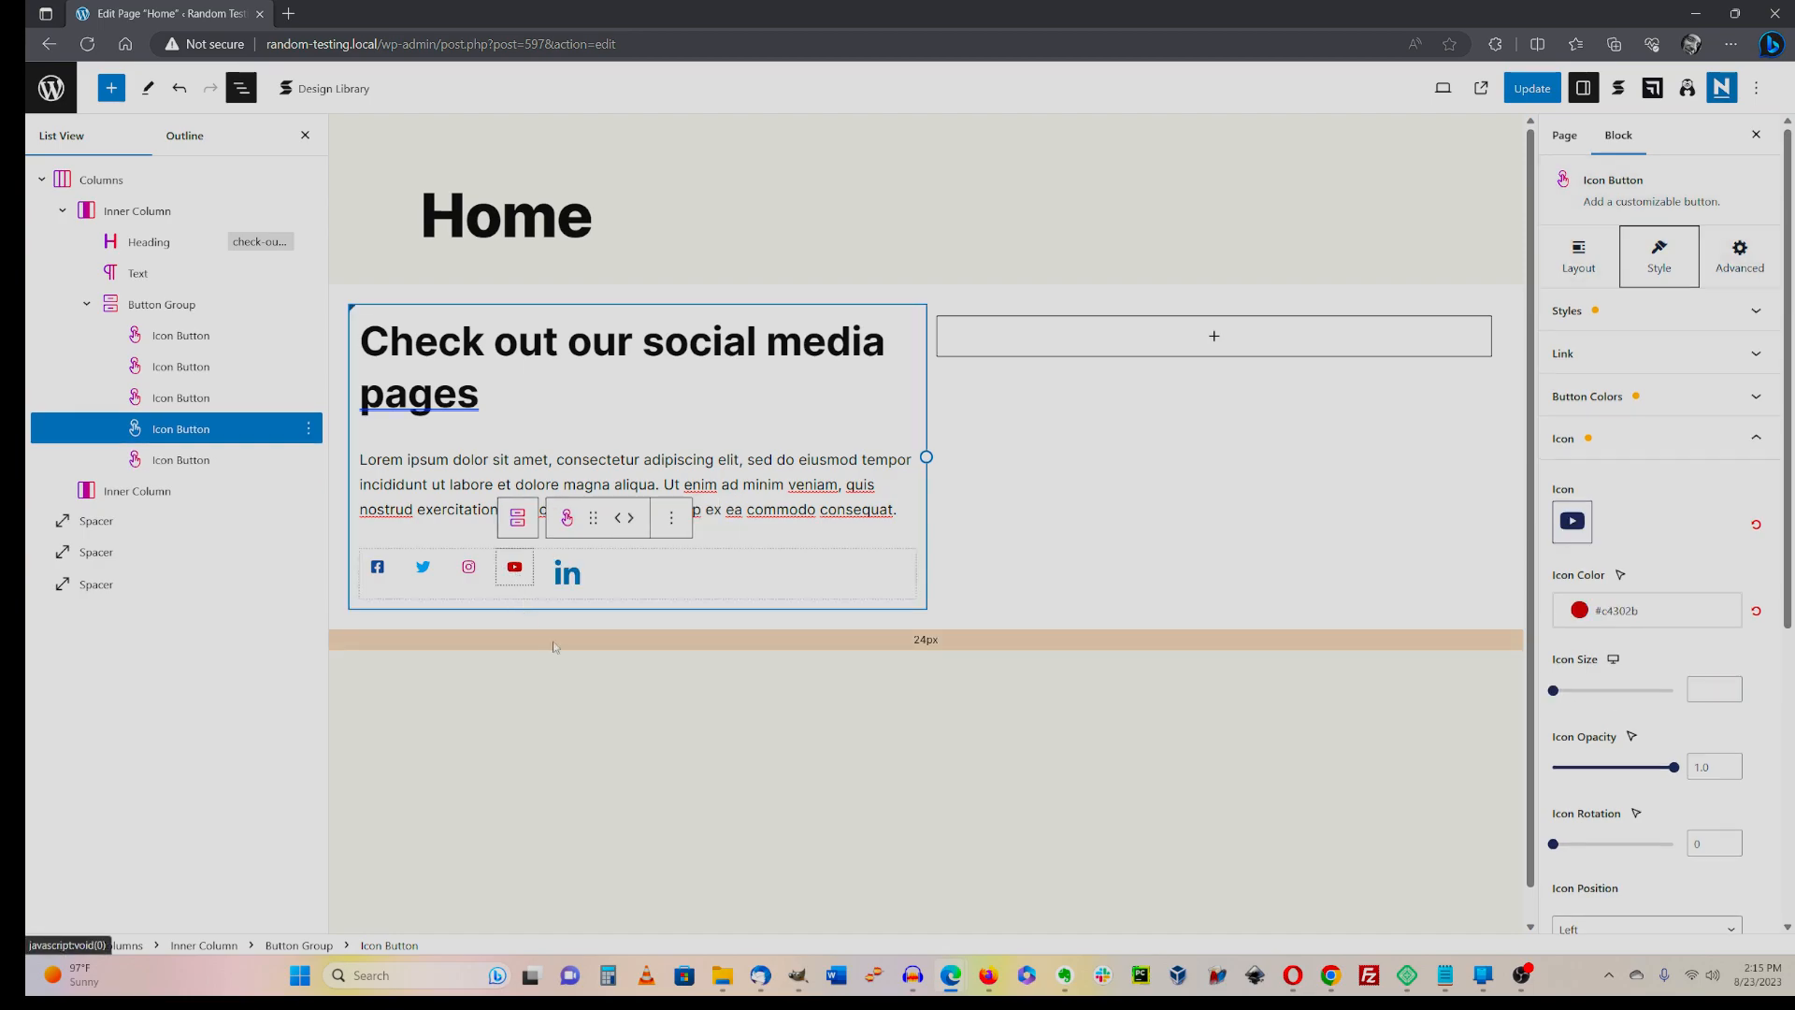
pyautogui.click(1702, 689)
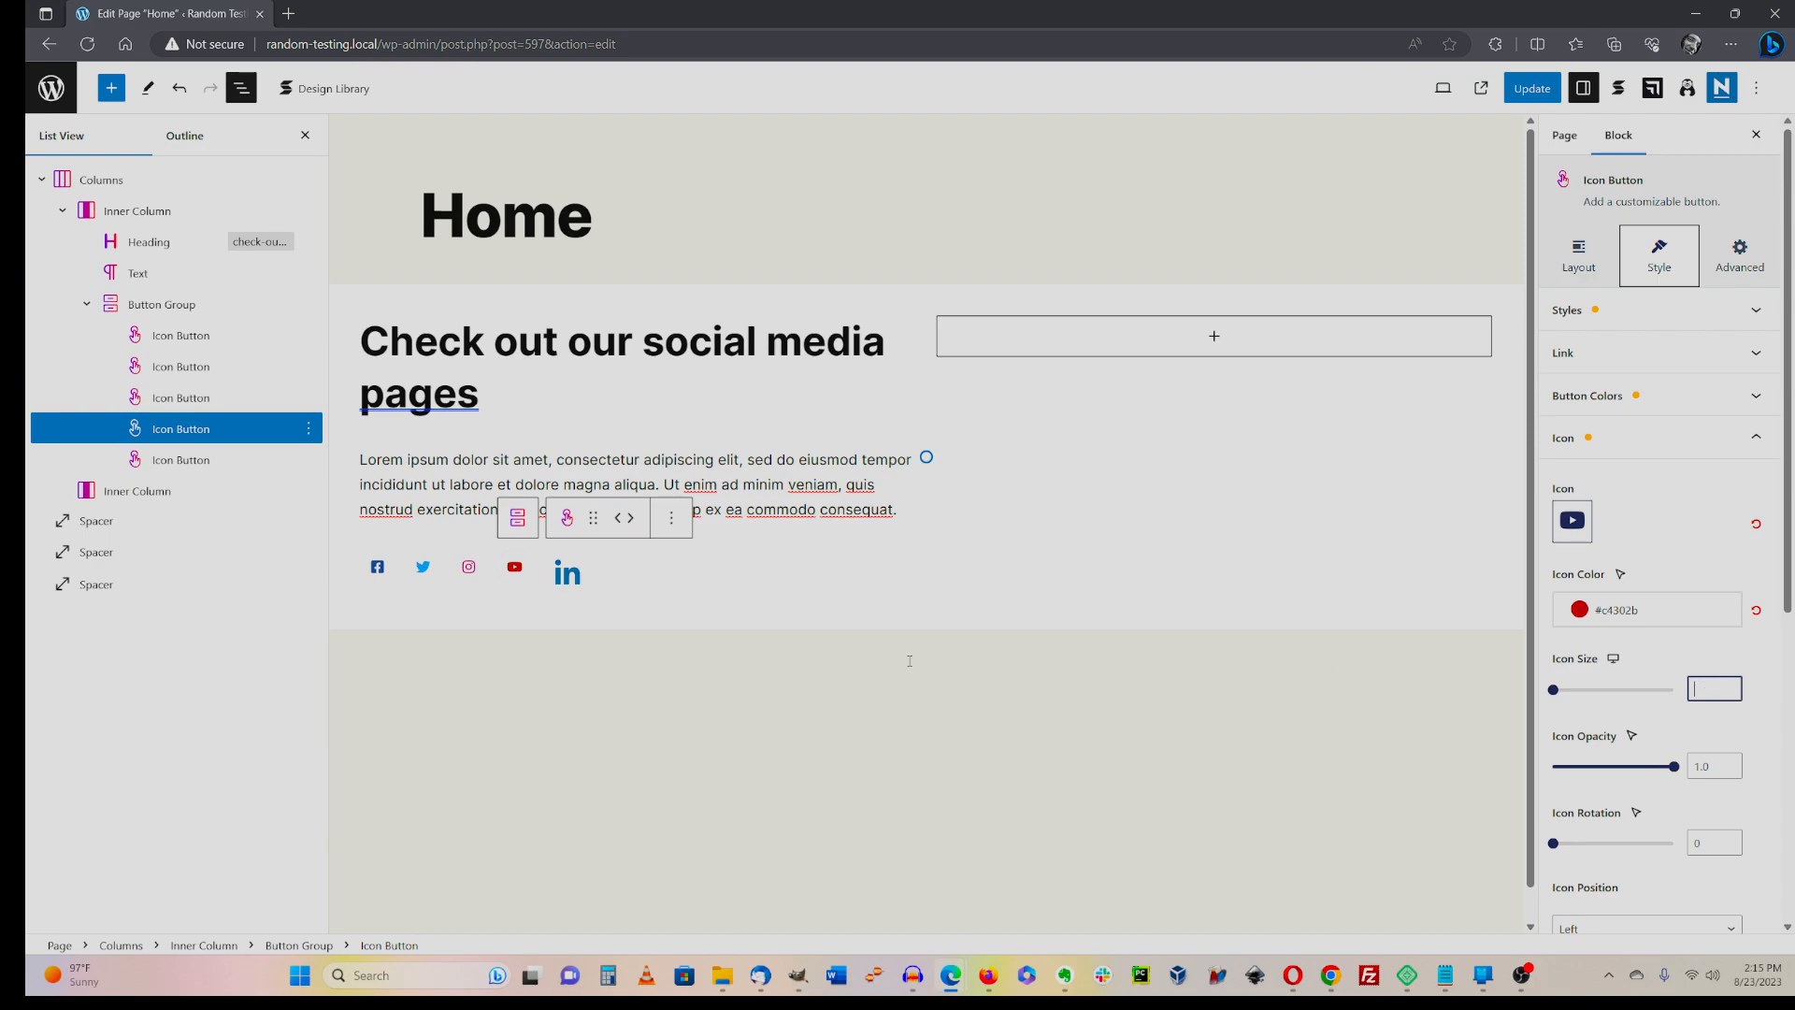
pyautogui.write('33')
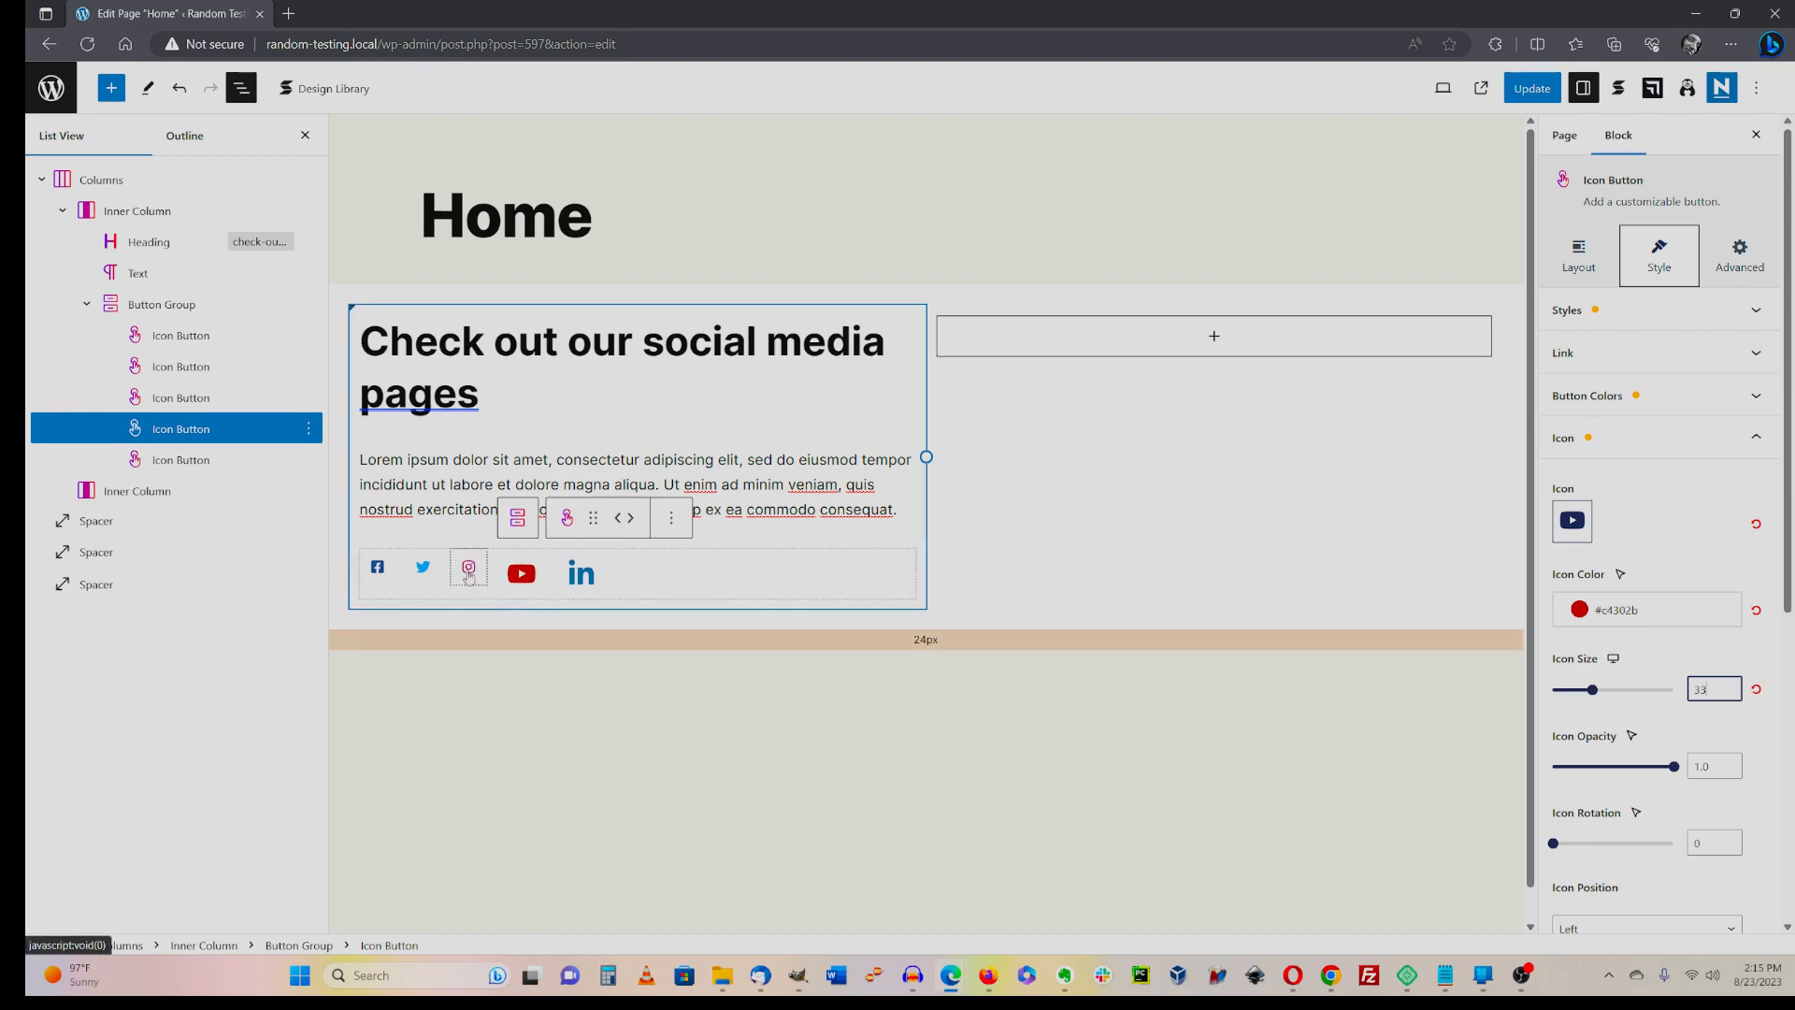
pyautogui.click(468, 567)
pyautogui.click(1716, 689)
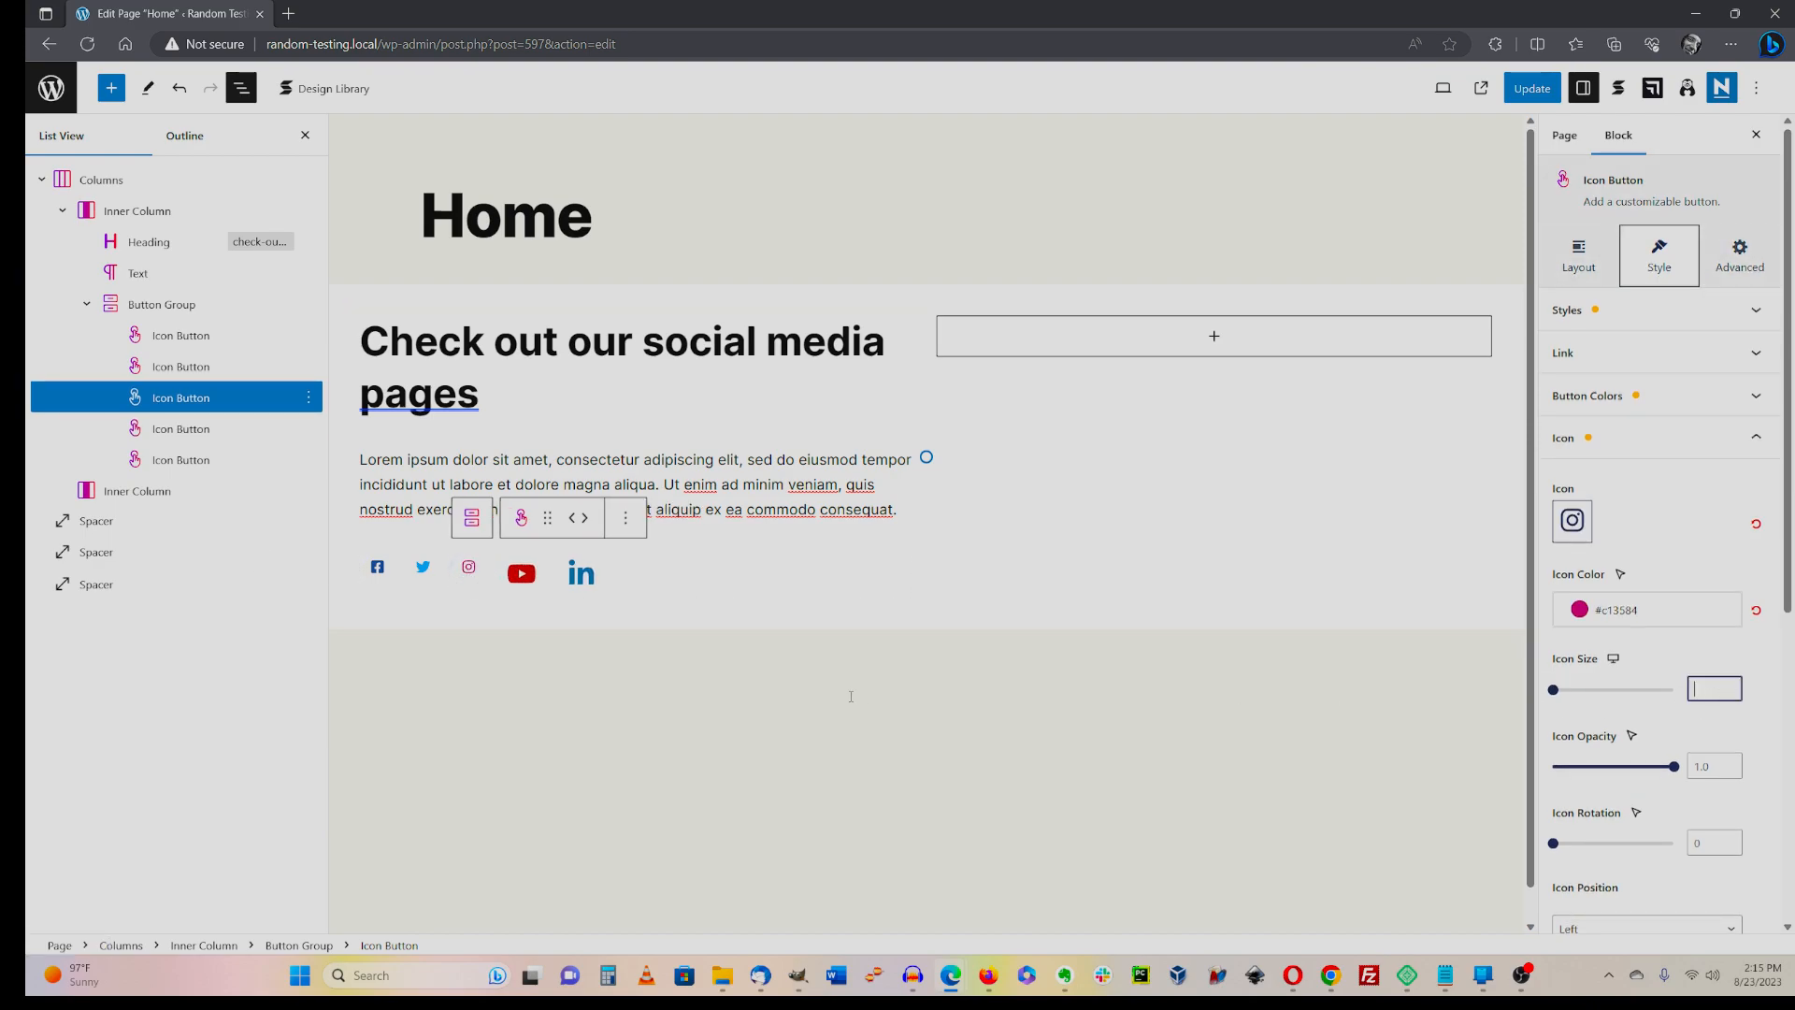
pyautogui.write('33')
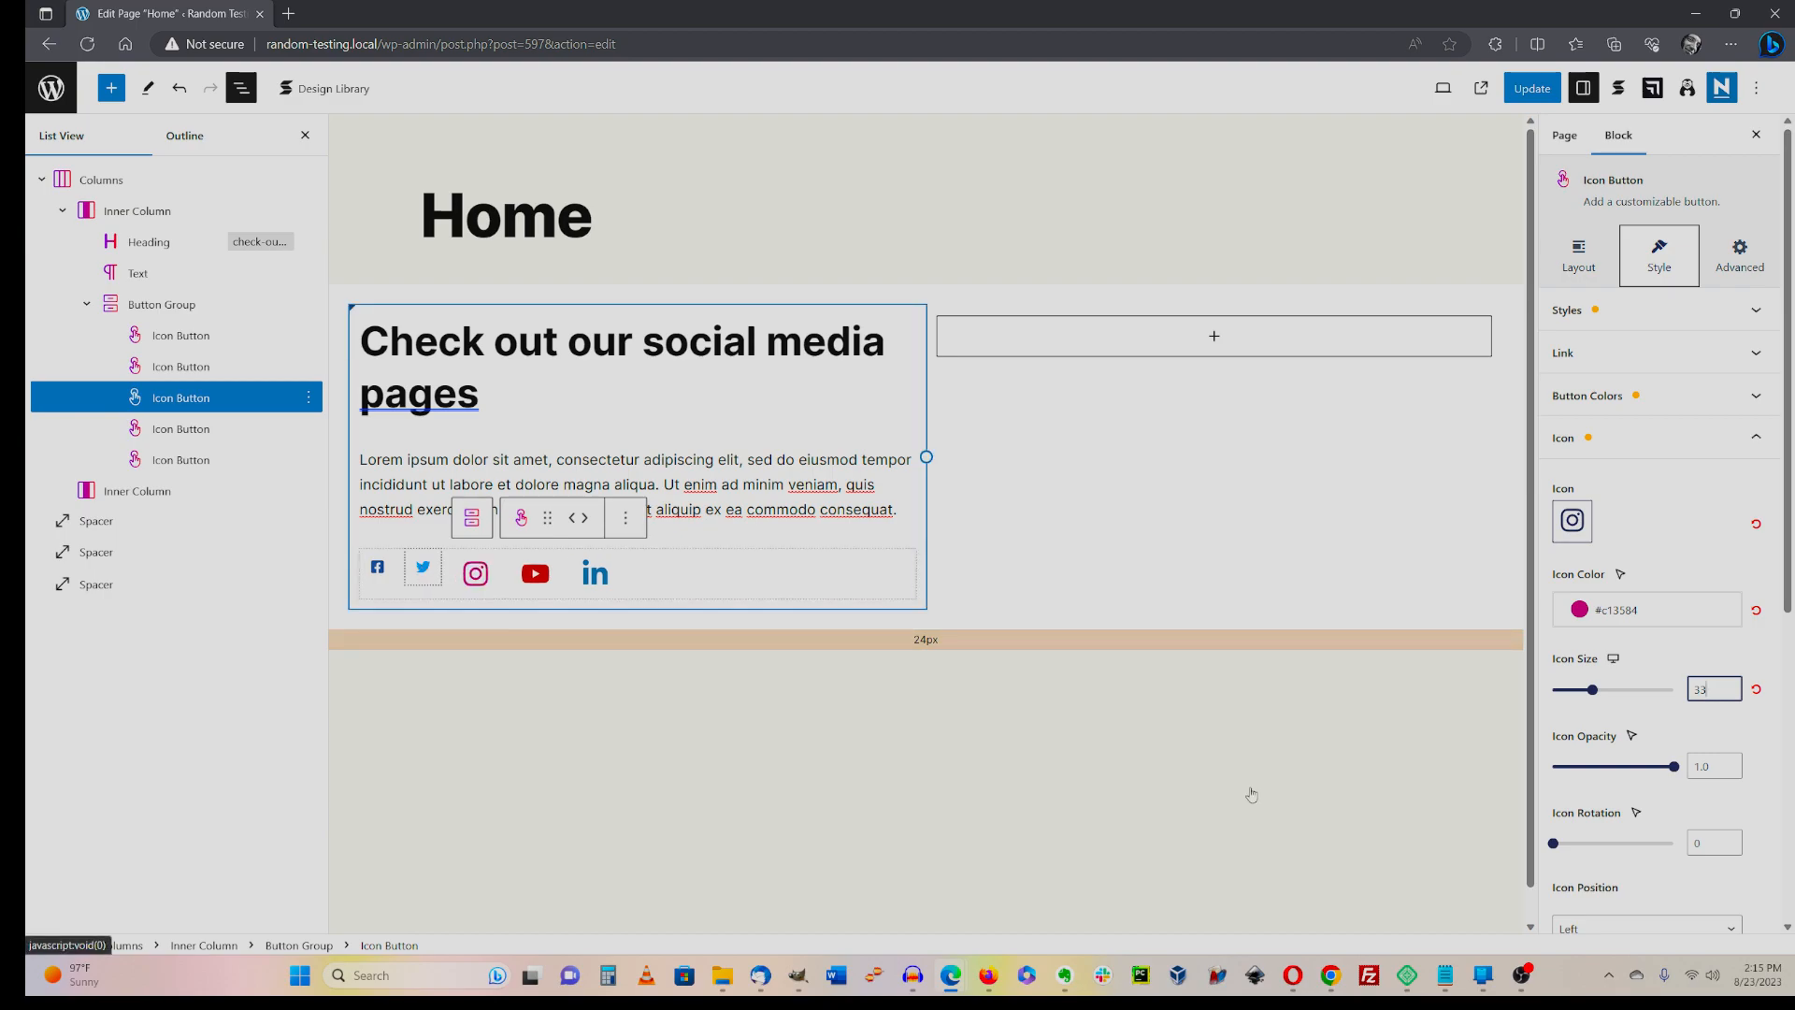
# - Set the icon size of the Twitter and Facebook buttons to 33
pyautogui.click(423, 567)
pyautogui.click(1712, 689)
pyautogui.write('33')
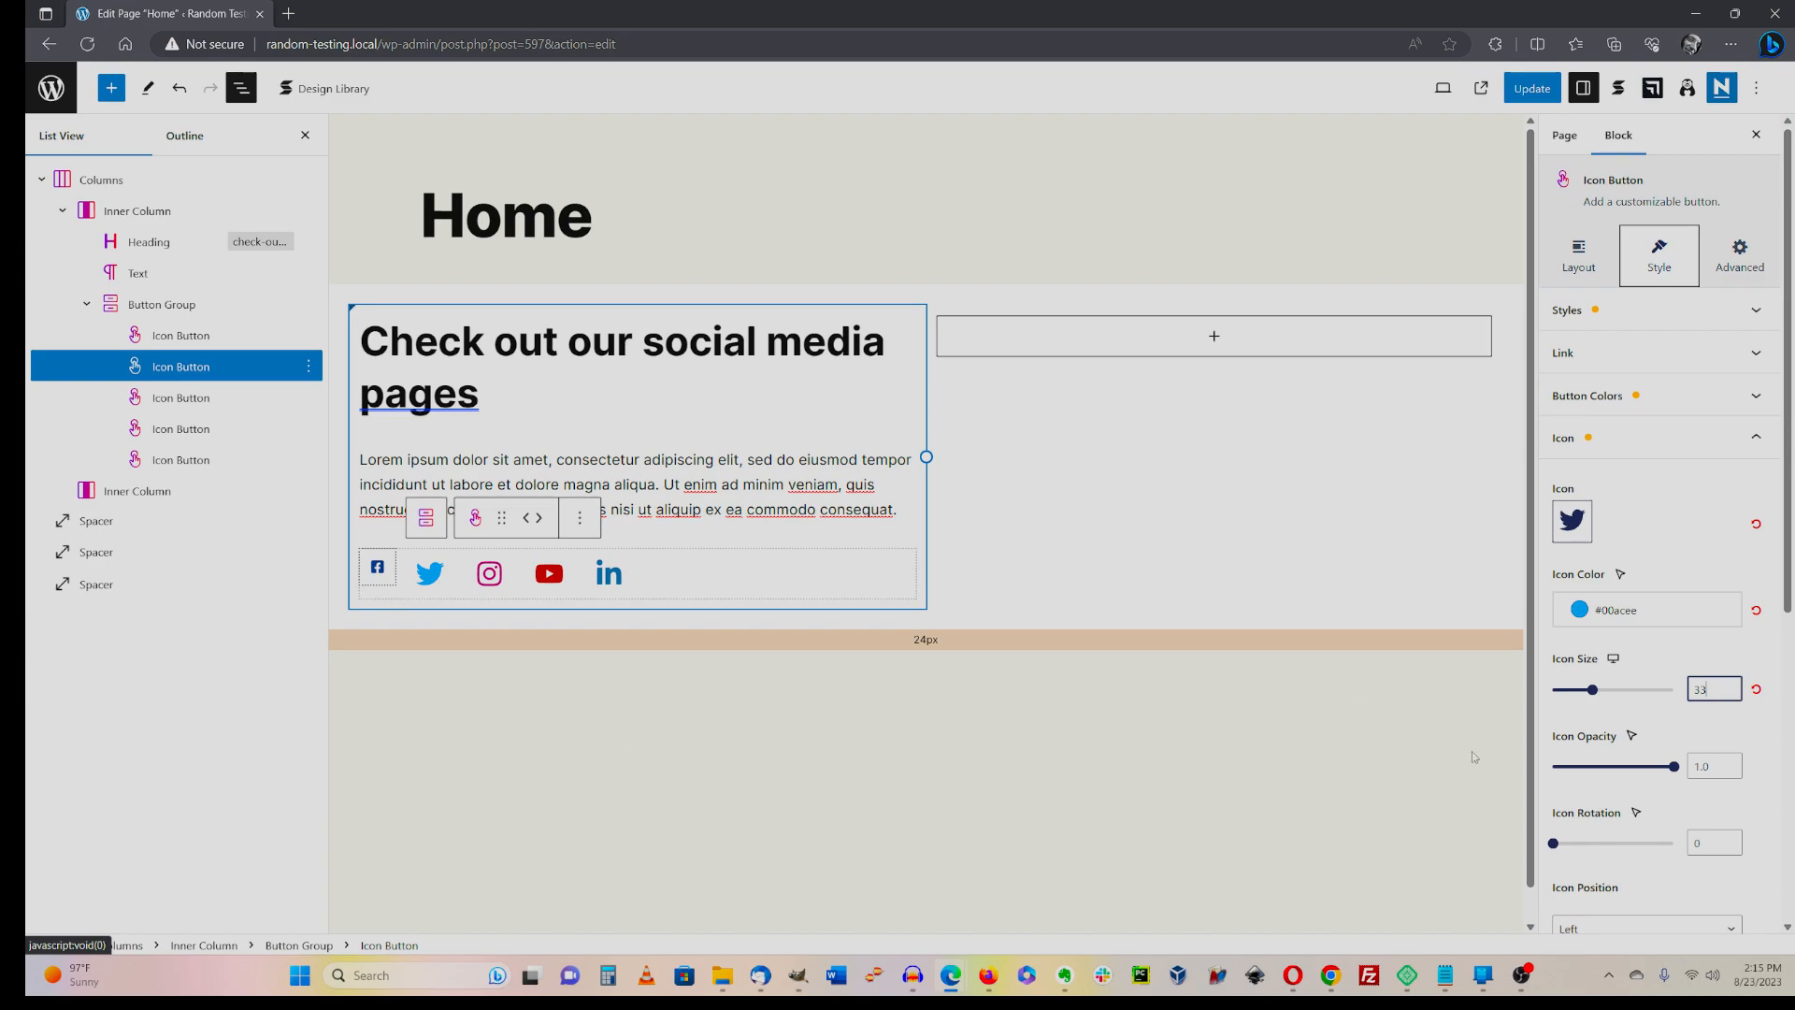
pyautogui.click(377, 566)
pyautogui.click(1709, 689)
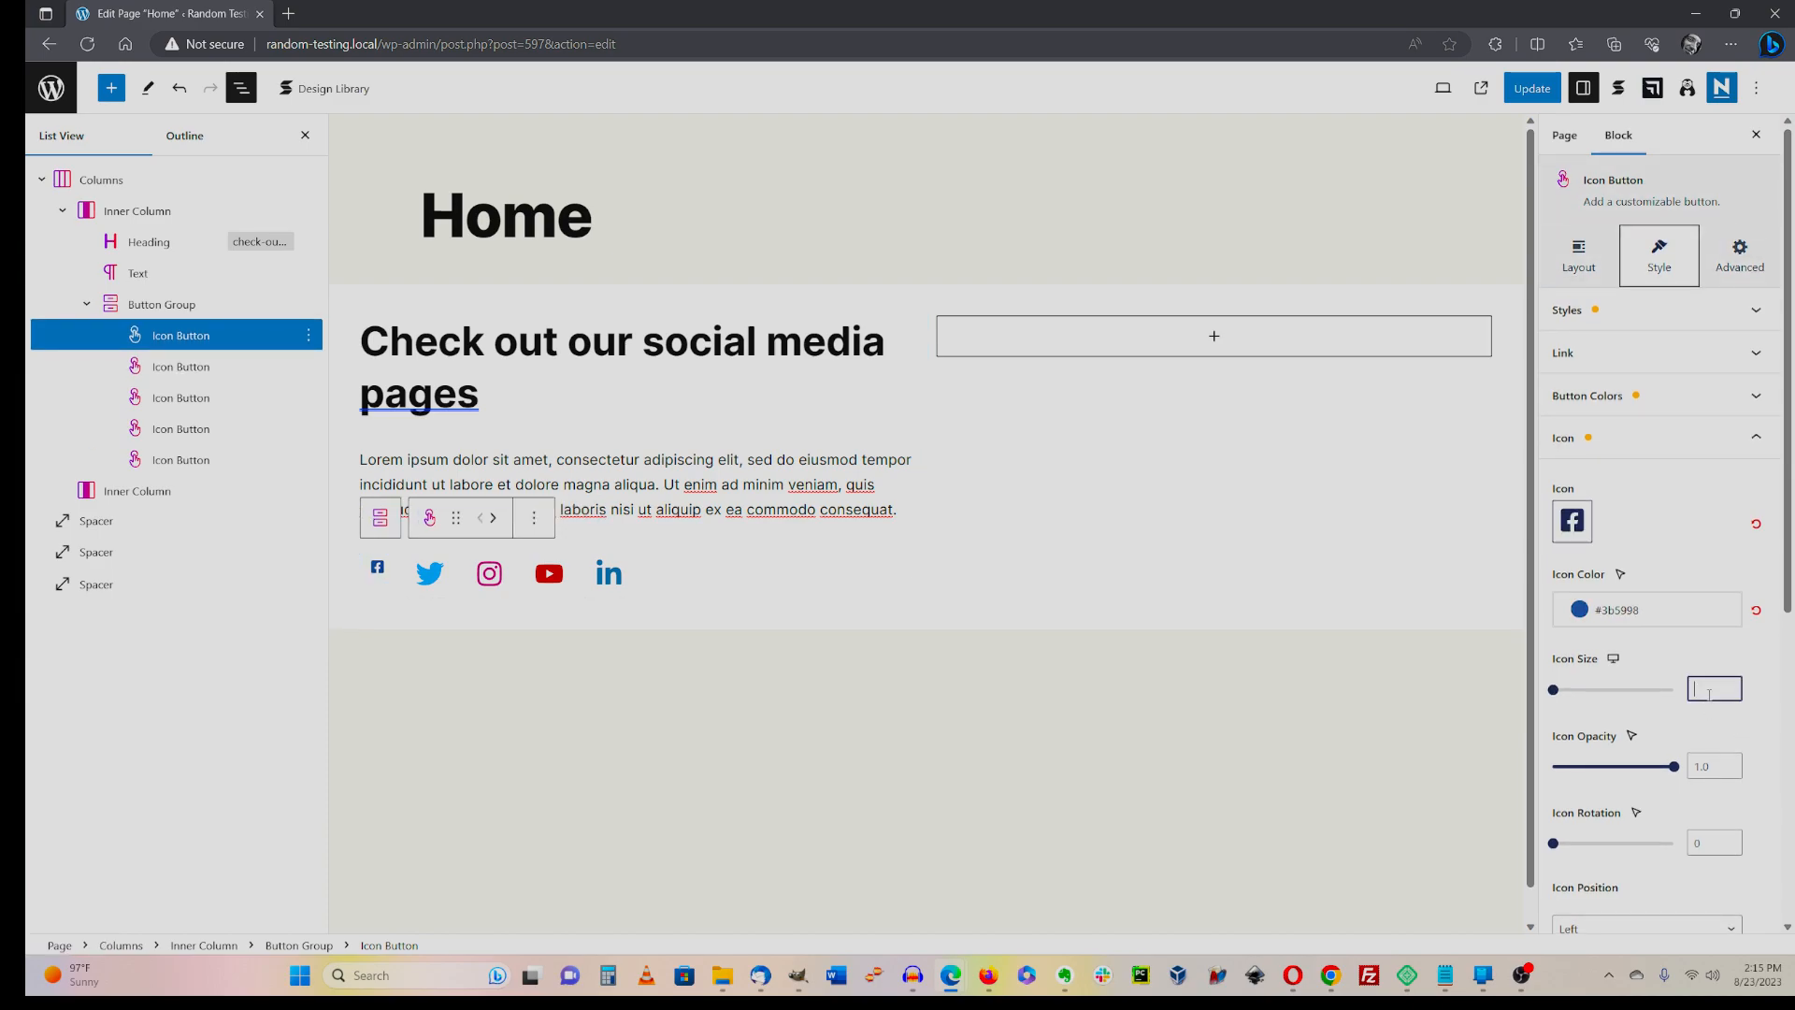
pyautogui.write('33')
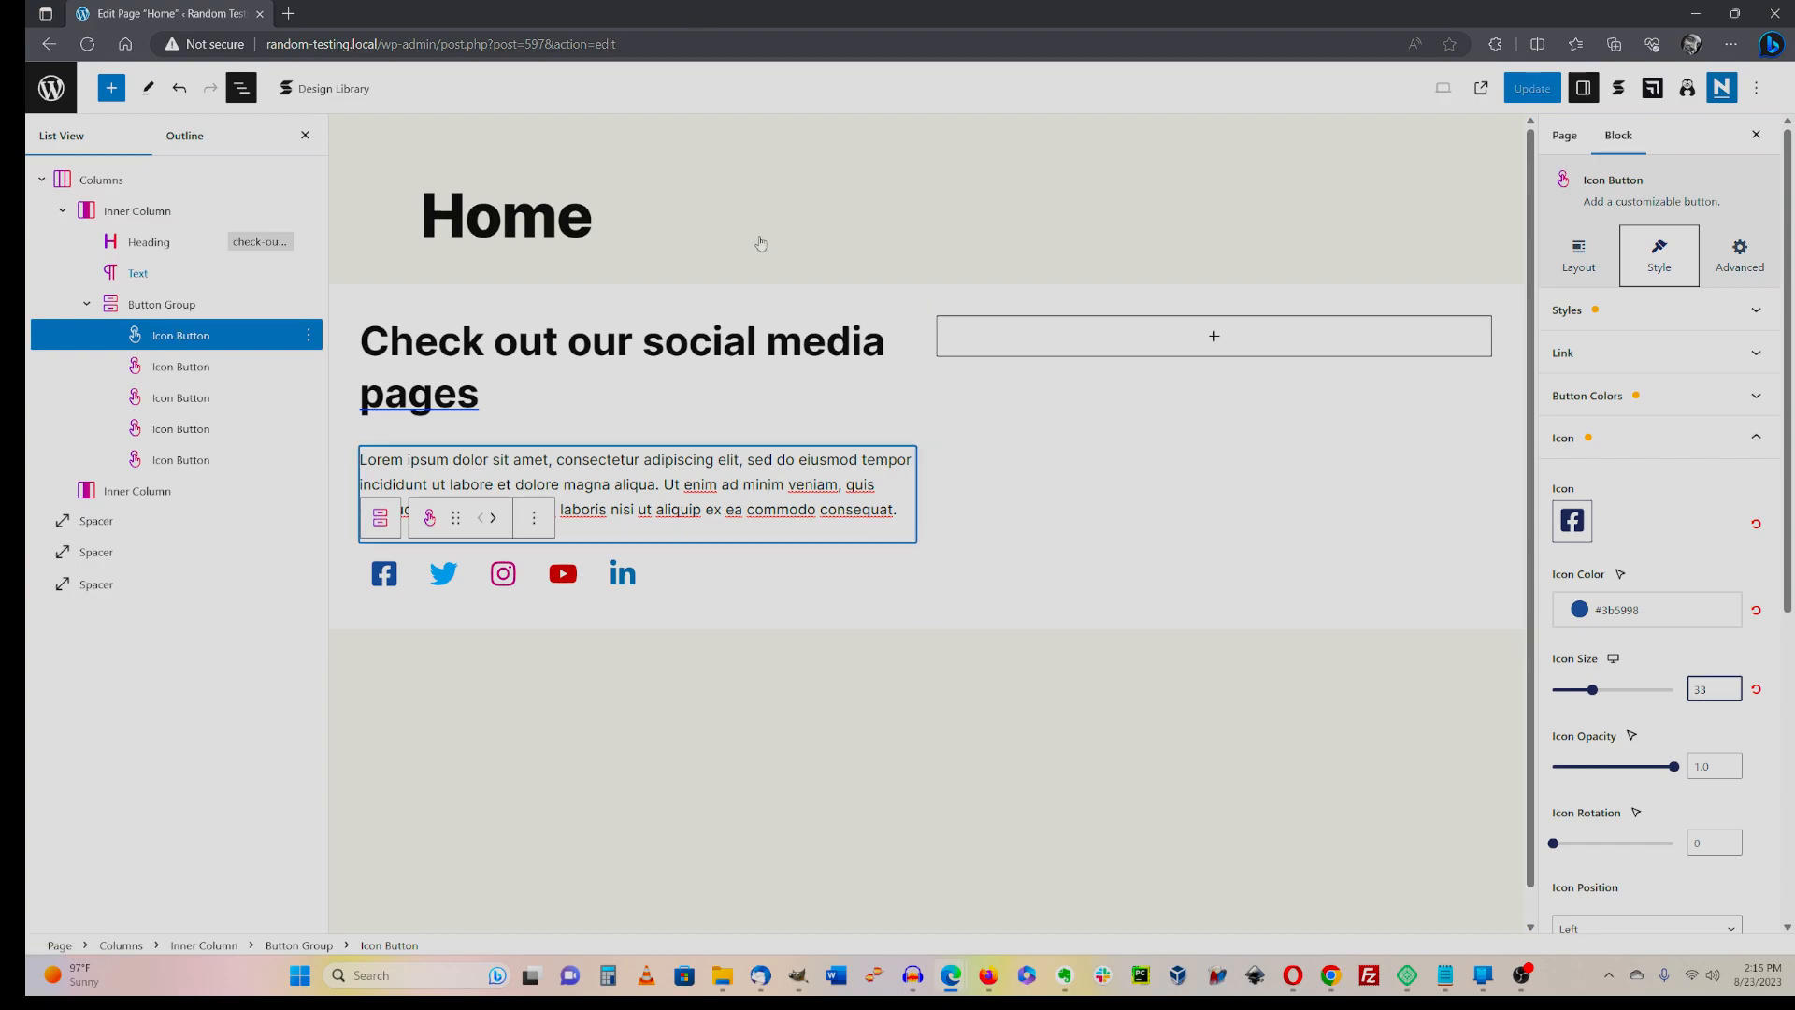
# - Set the content max width of the whole outer Columns block to 1170 px
pyautogui.click(833, 290)
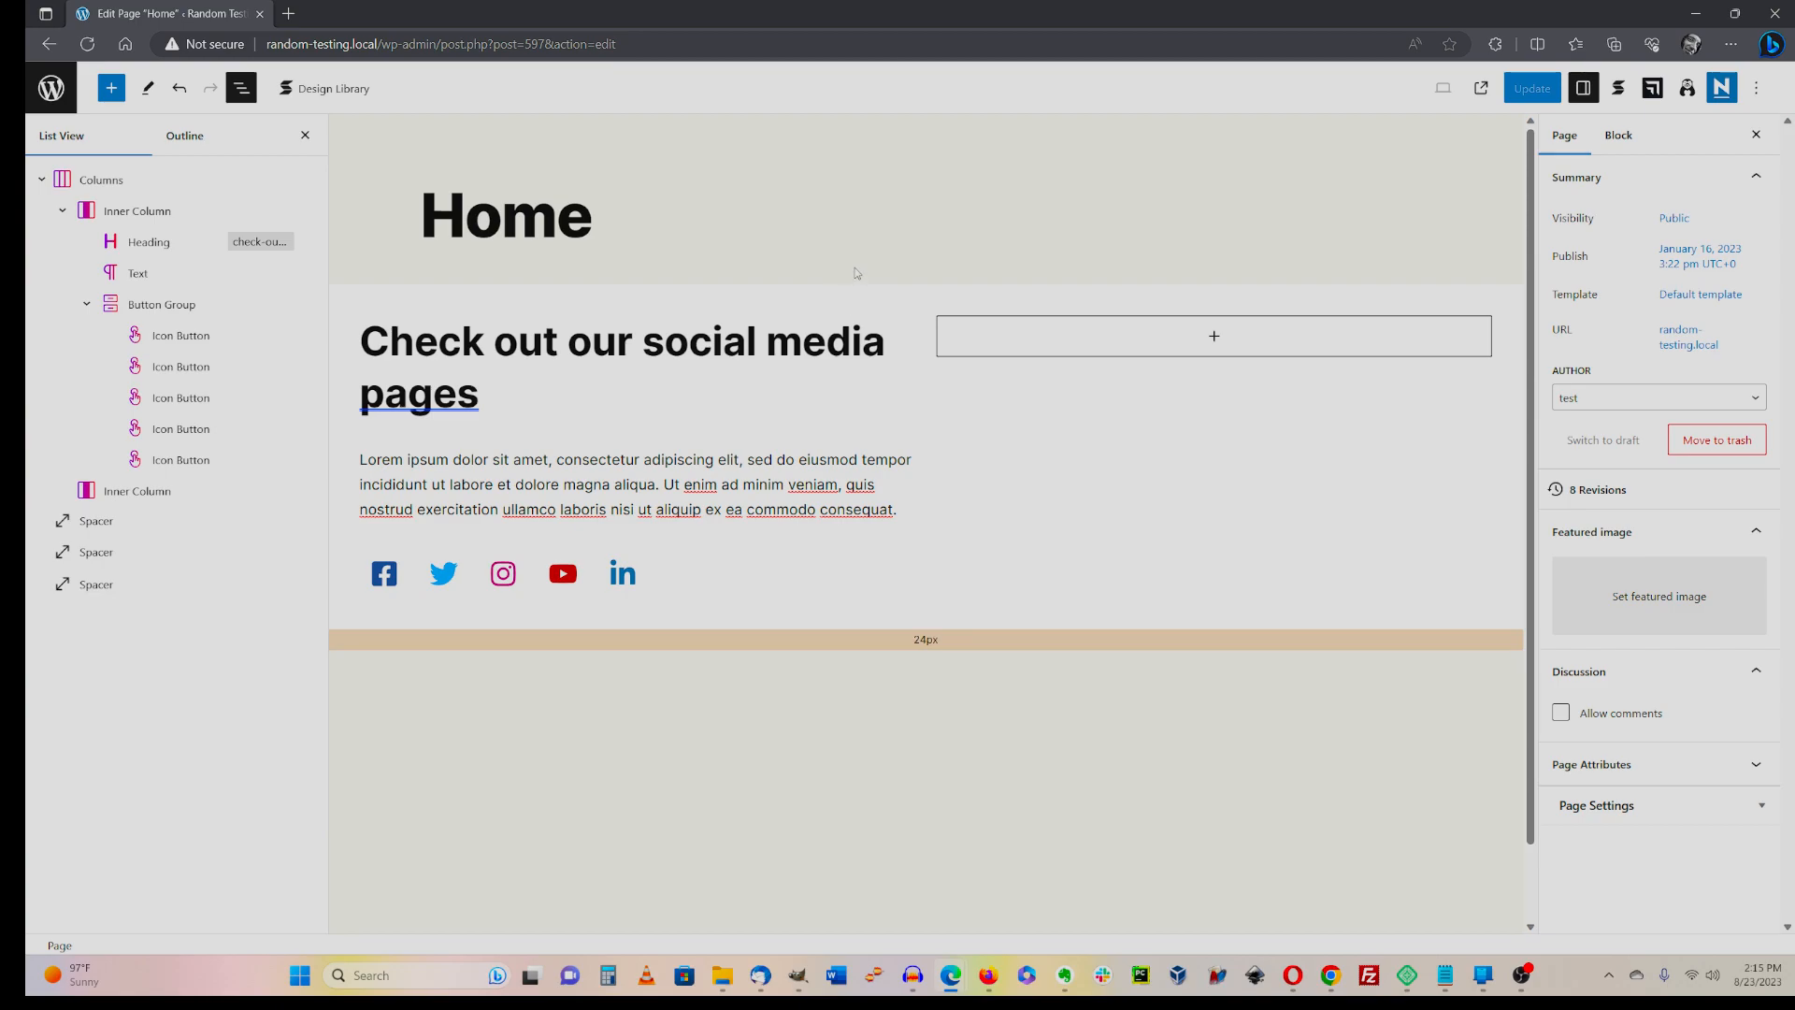
pyautogui.click(864, 298)
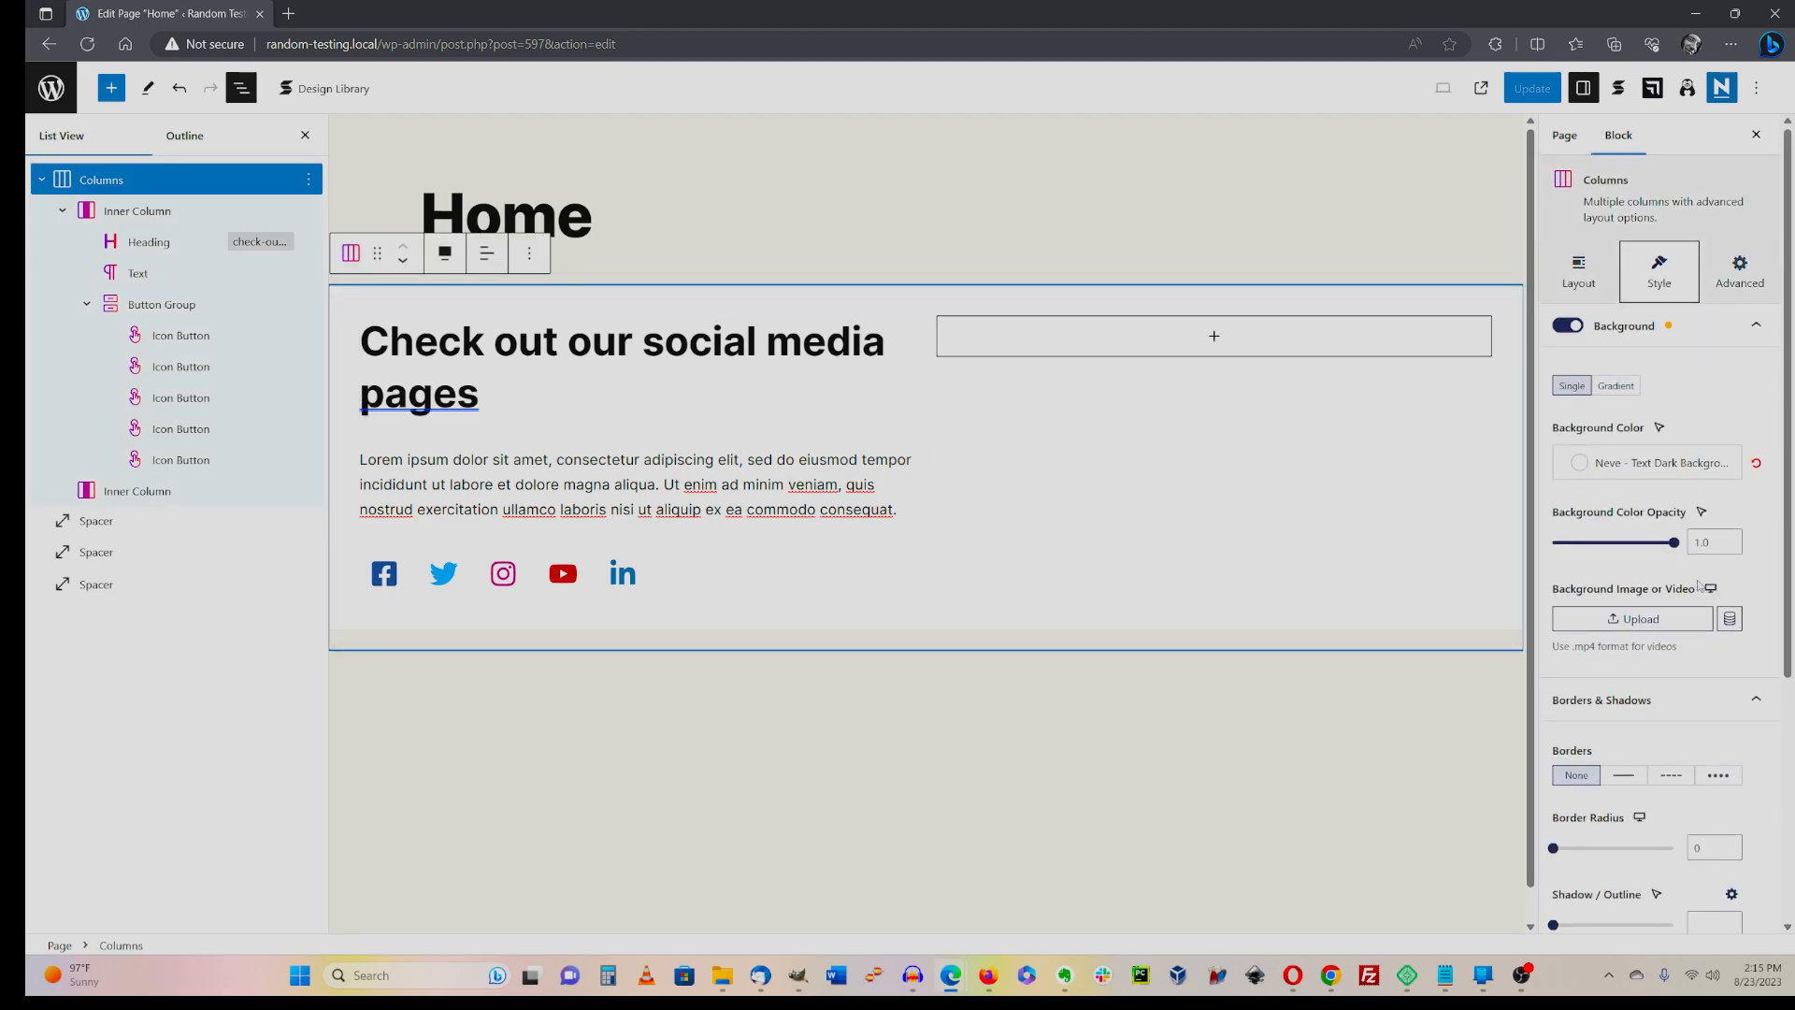
pyautogui.scroll(-4, 1631, 524)
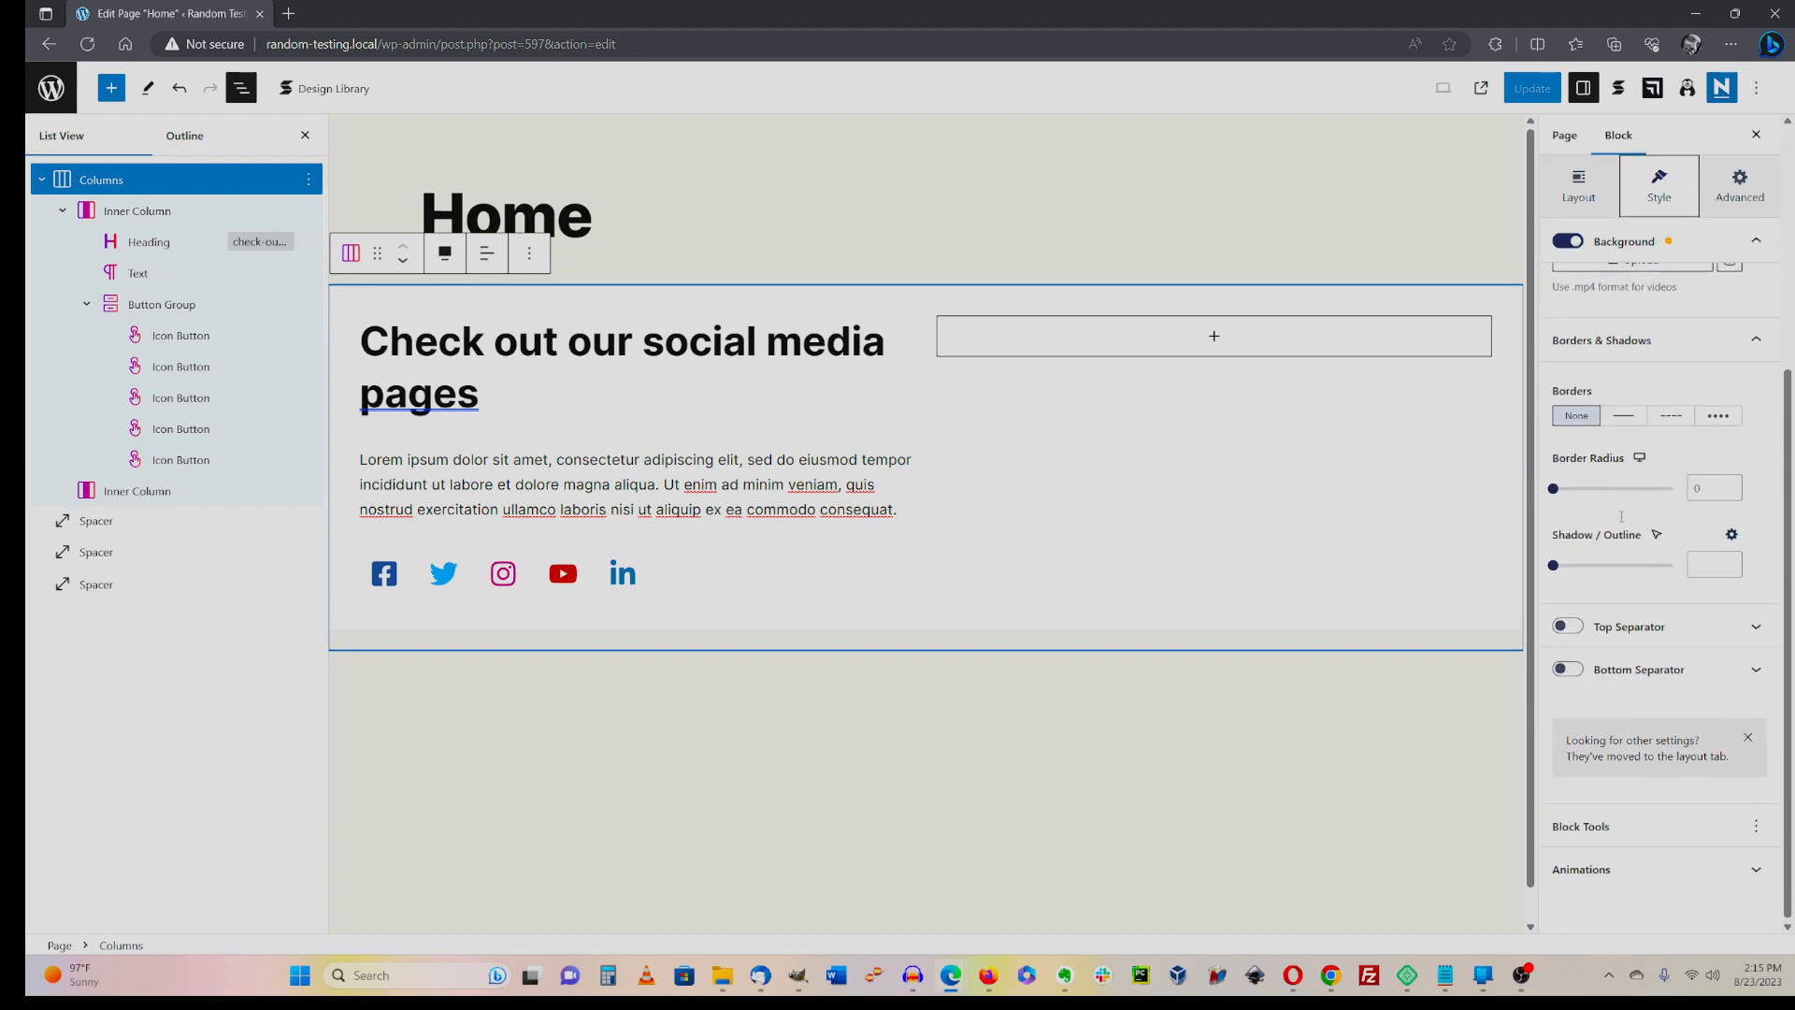
pyautogui.scroll(5, 1622, 521)
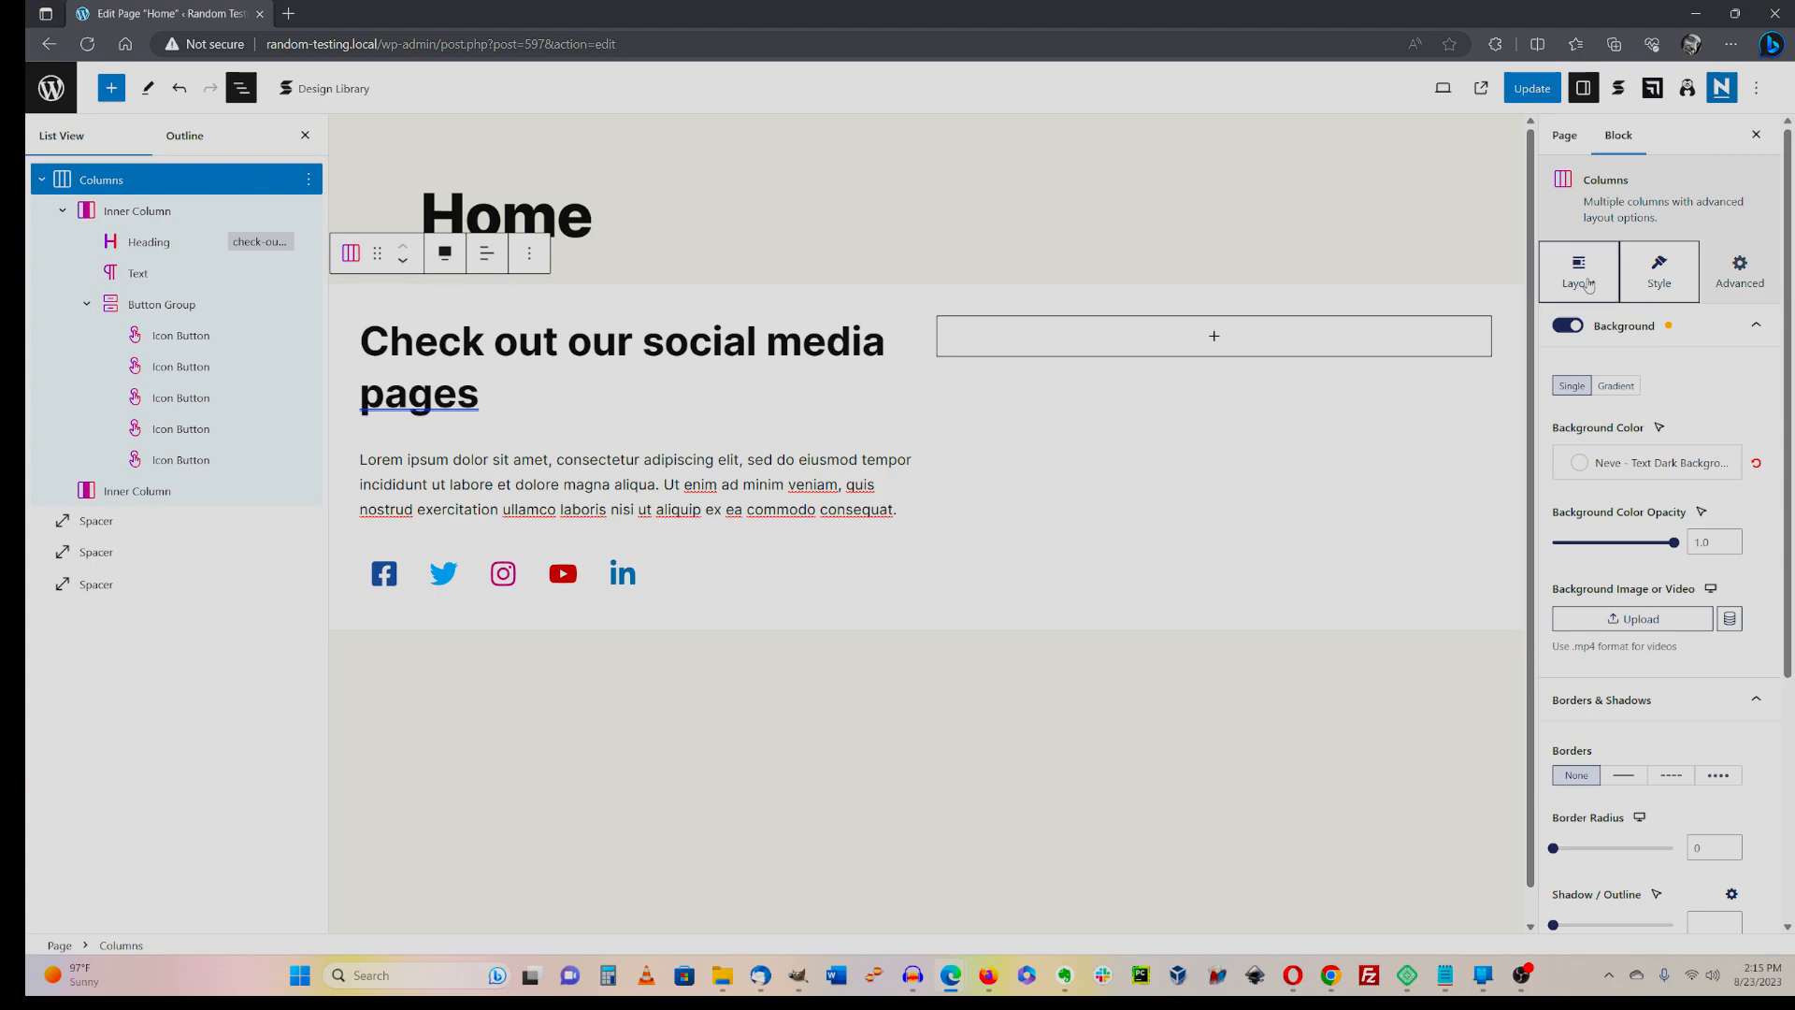
pyautogui.click(1587, 285)
pyautogui.scroll(-5, 1633, 436)
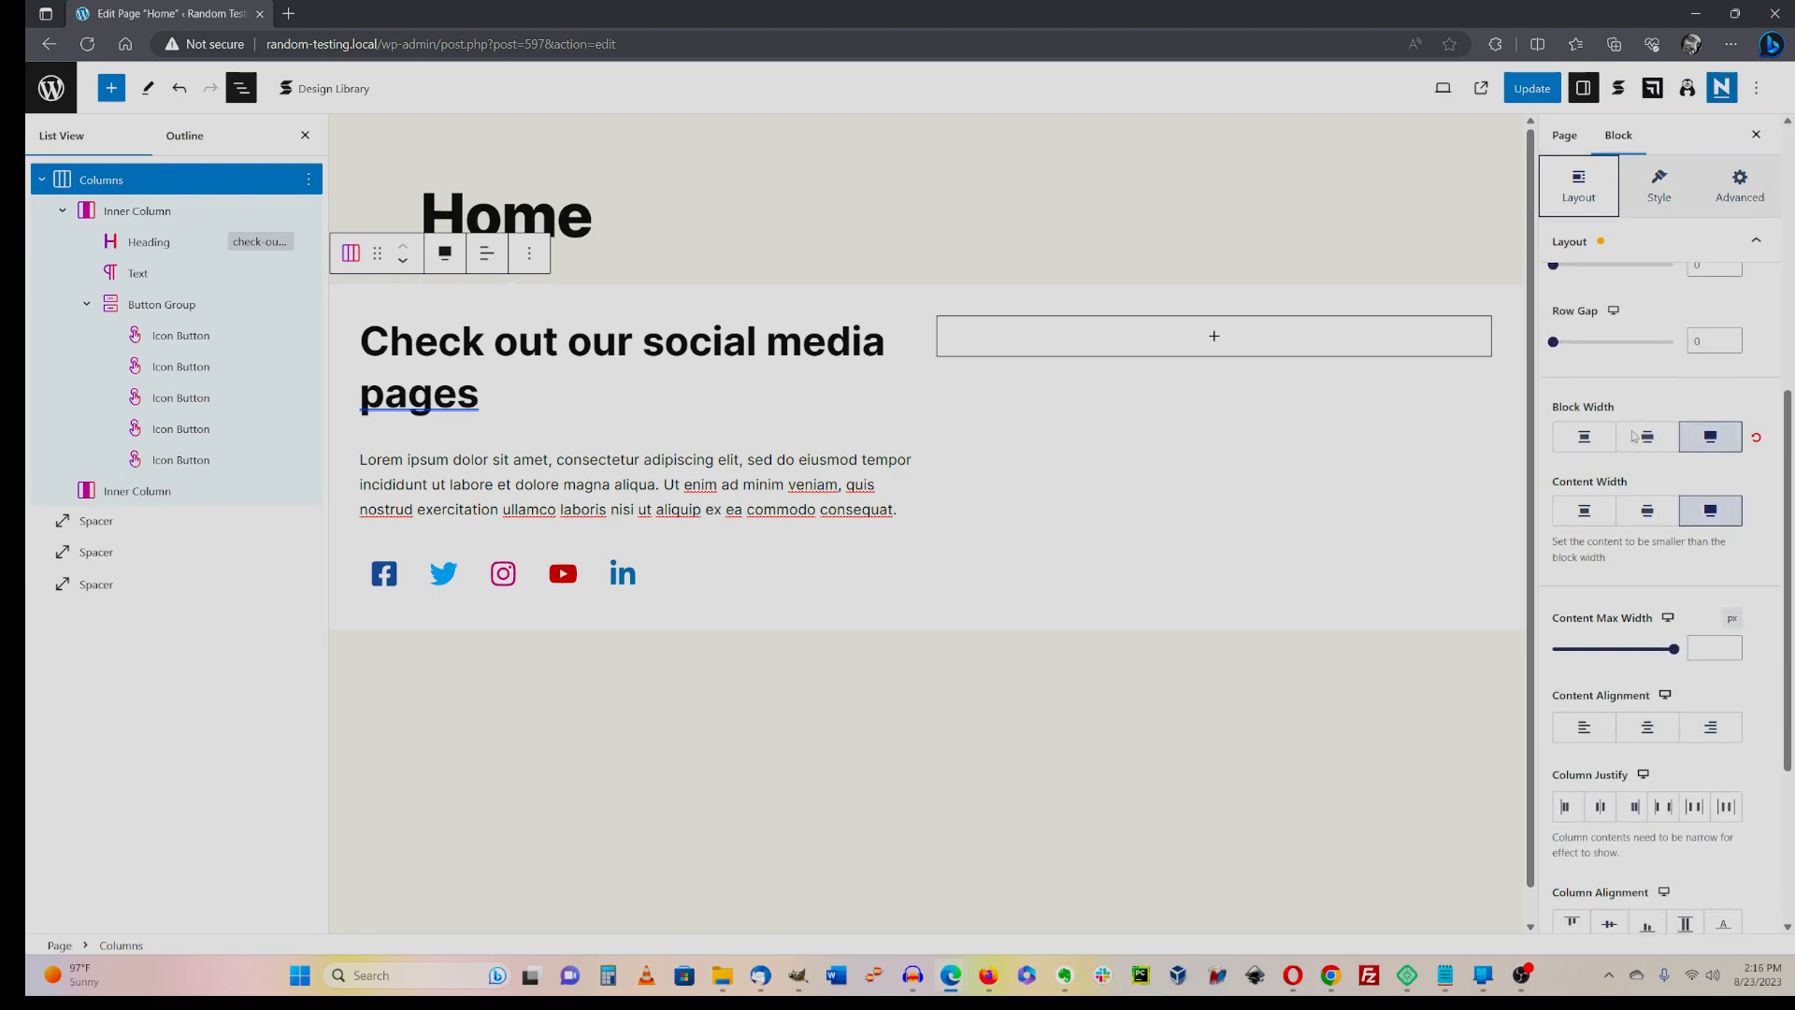
pyautogui.scroll(-1, 1634, 436)
pyautogui.click(1709, 597)
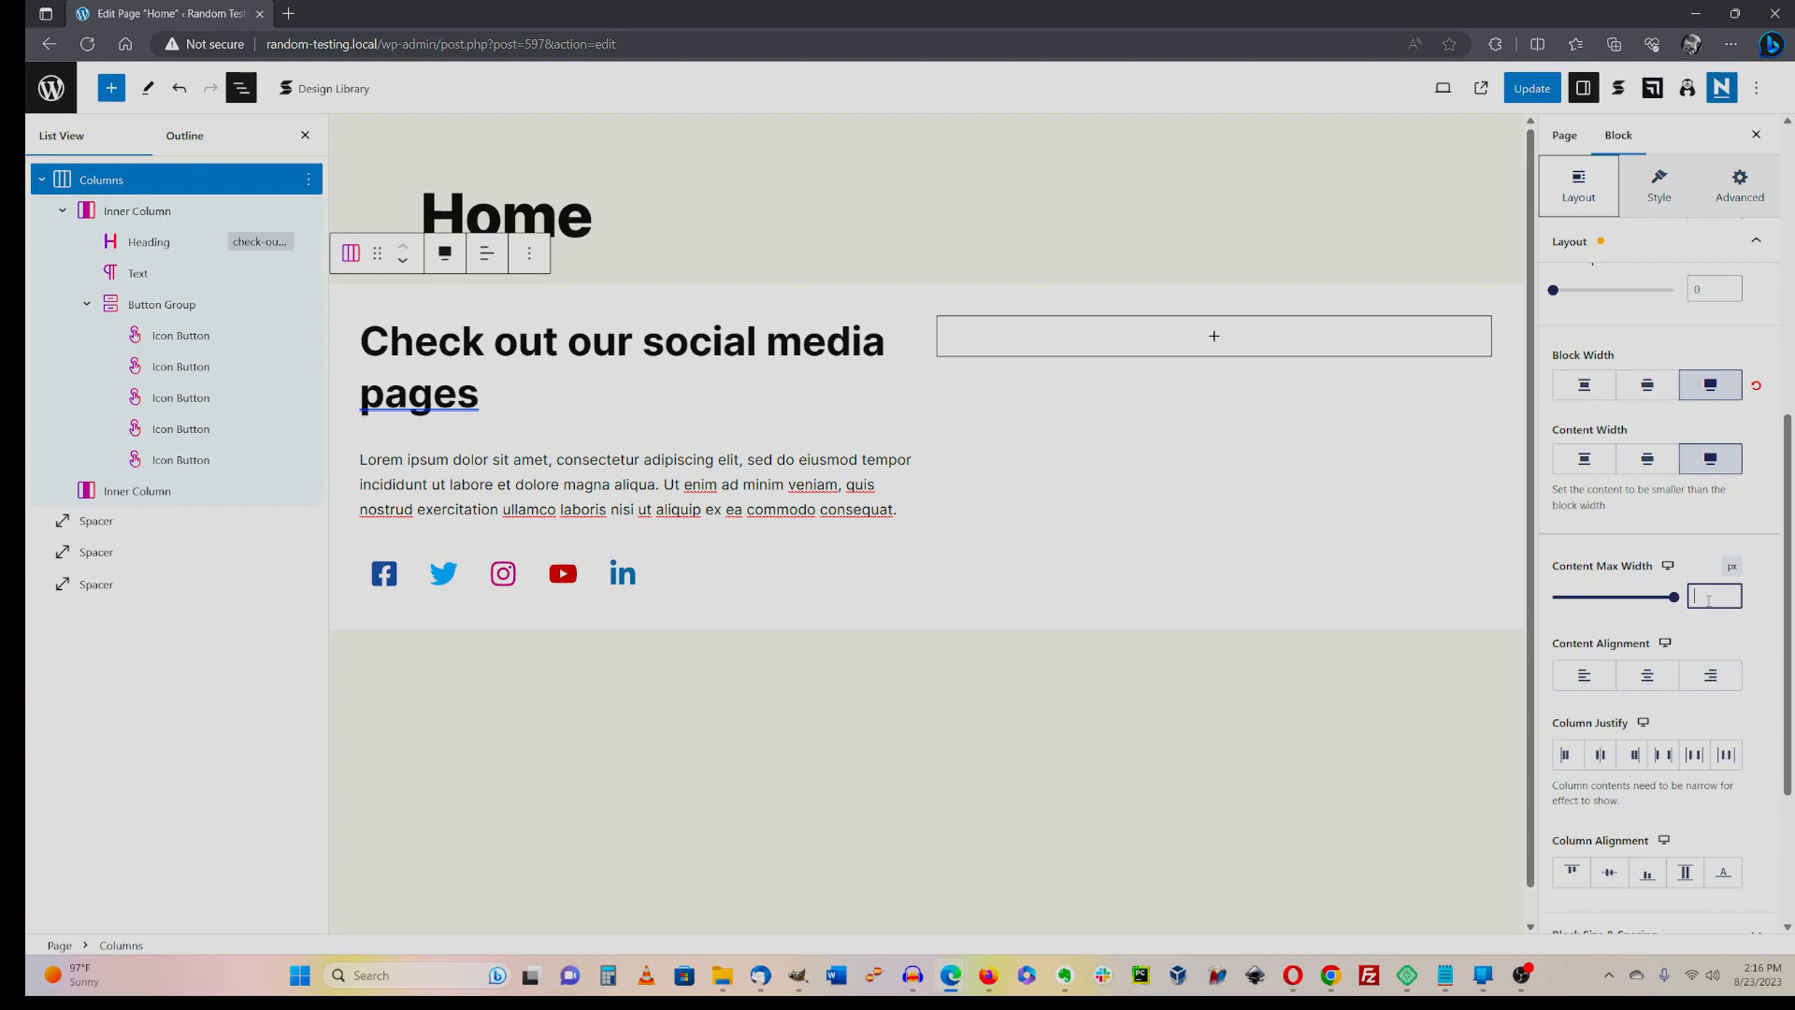
pyautogui.write('117')
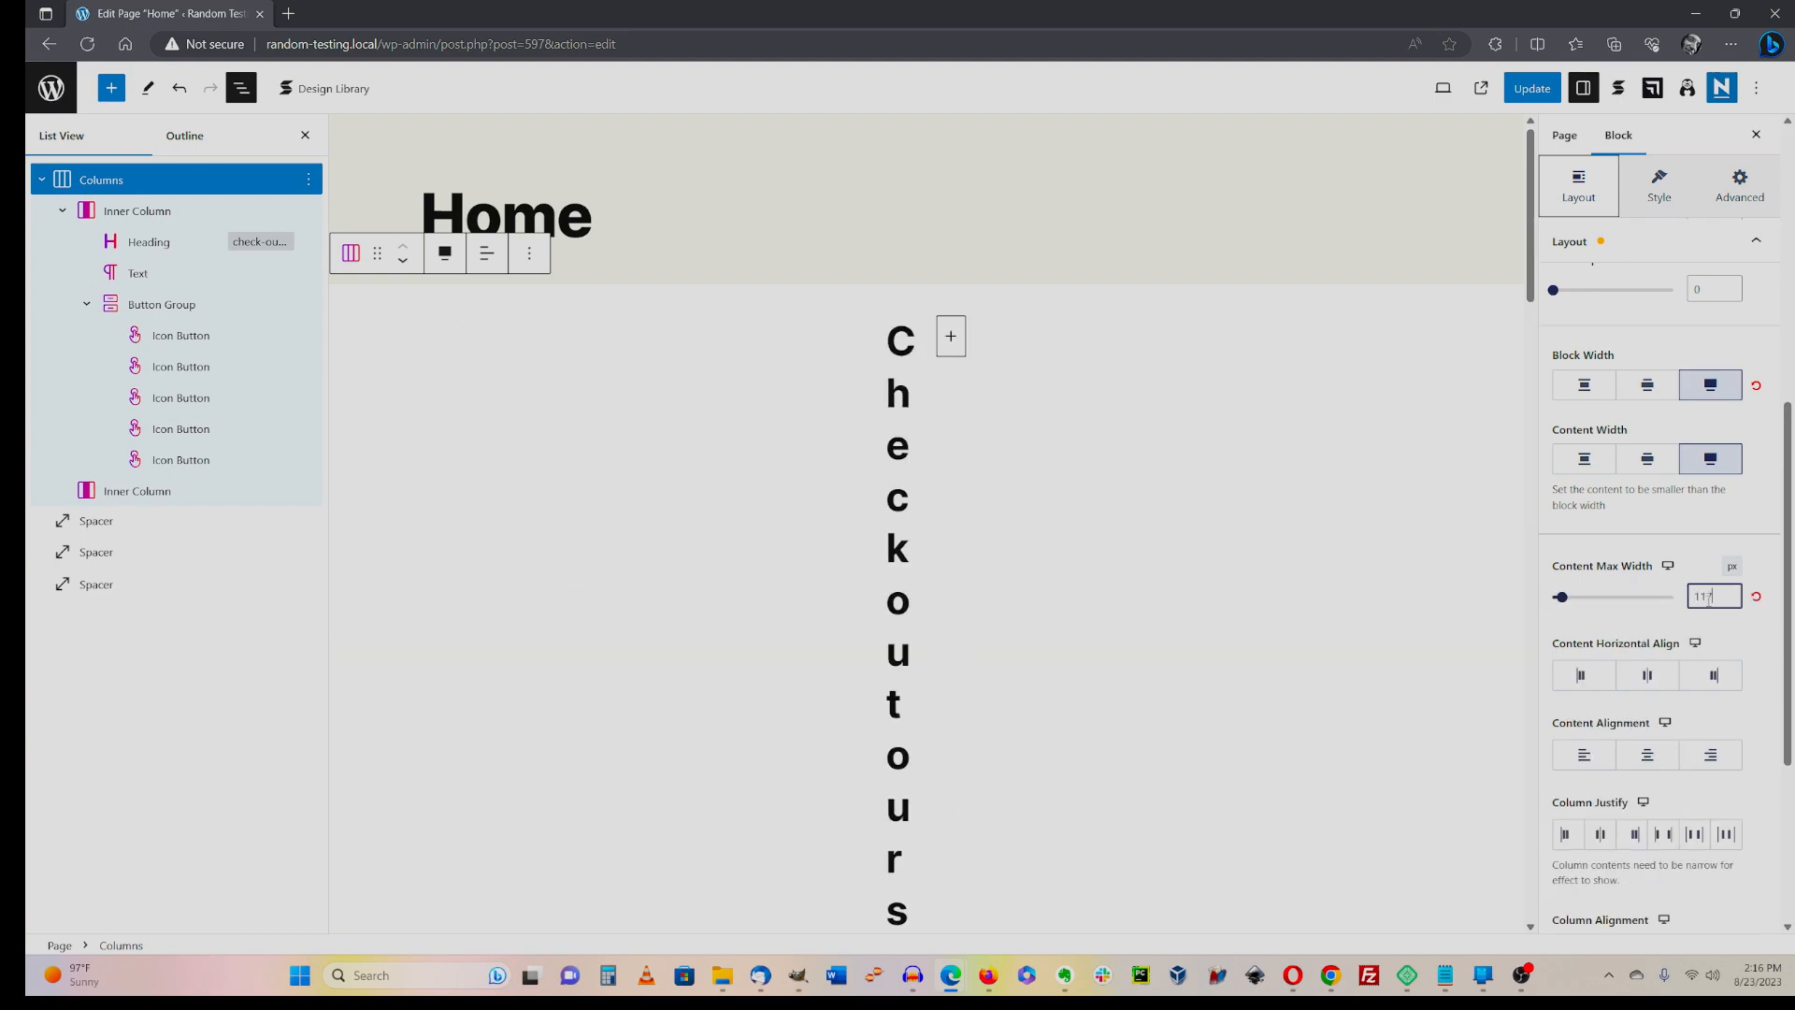
pyautogui.write('0')
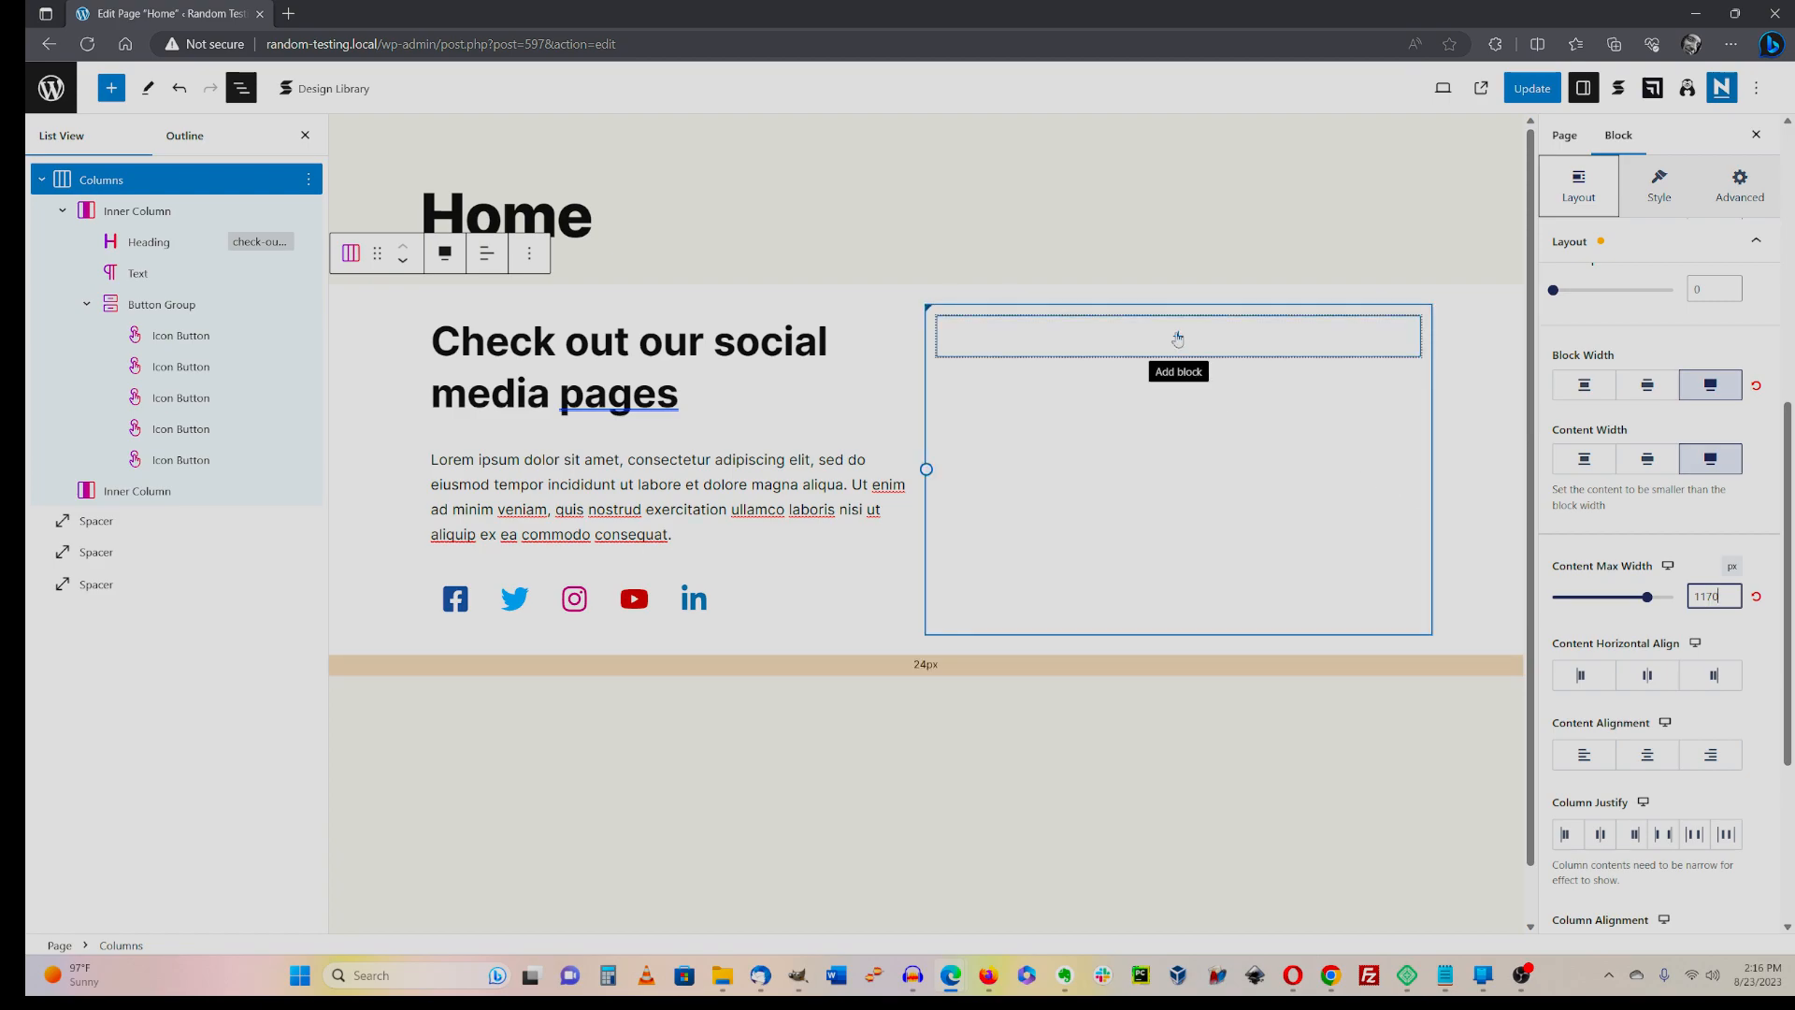
# - Add a nested Columns block with the 50 / 50 layout inside the empty second inner column
pyautogui.click(1177, 338)
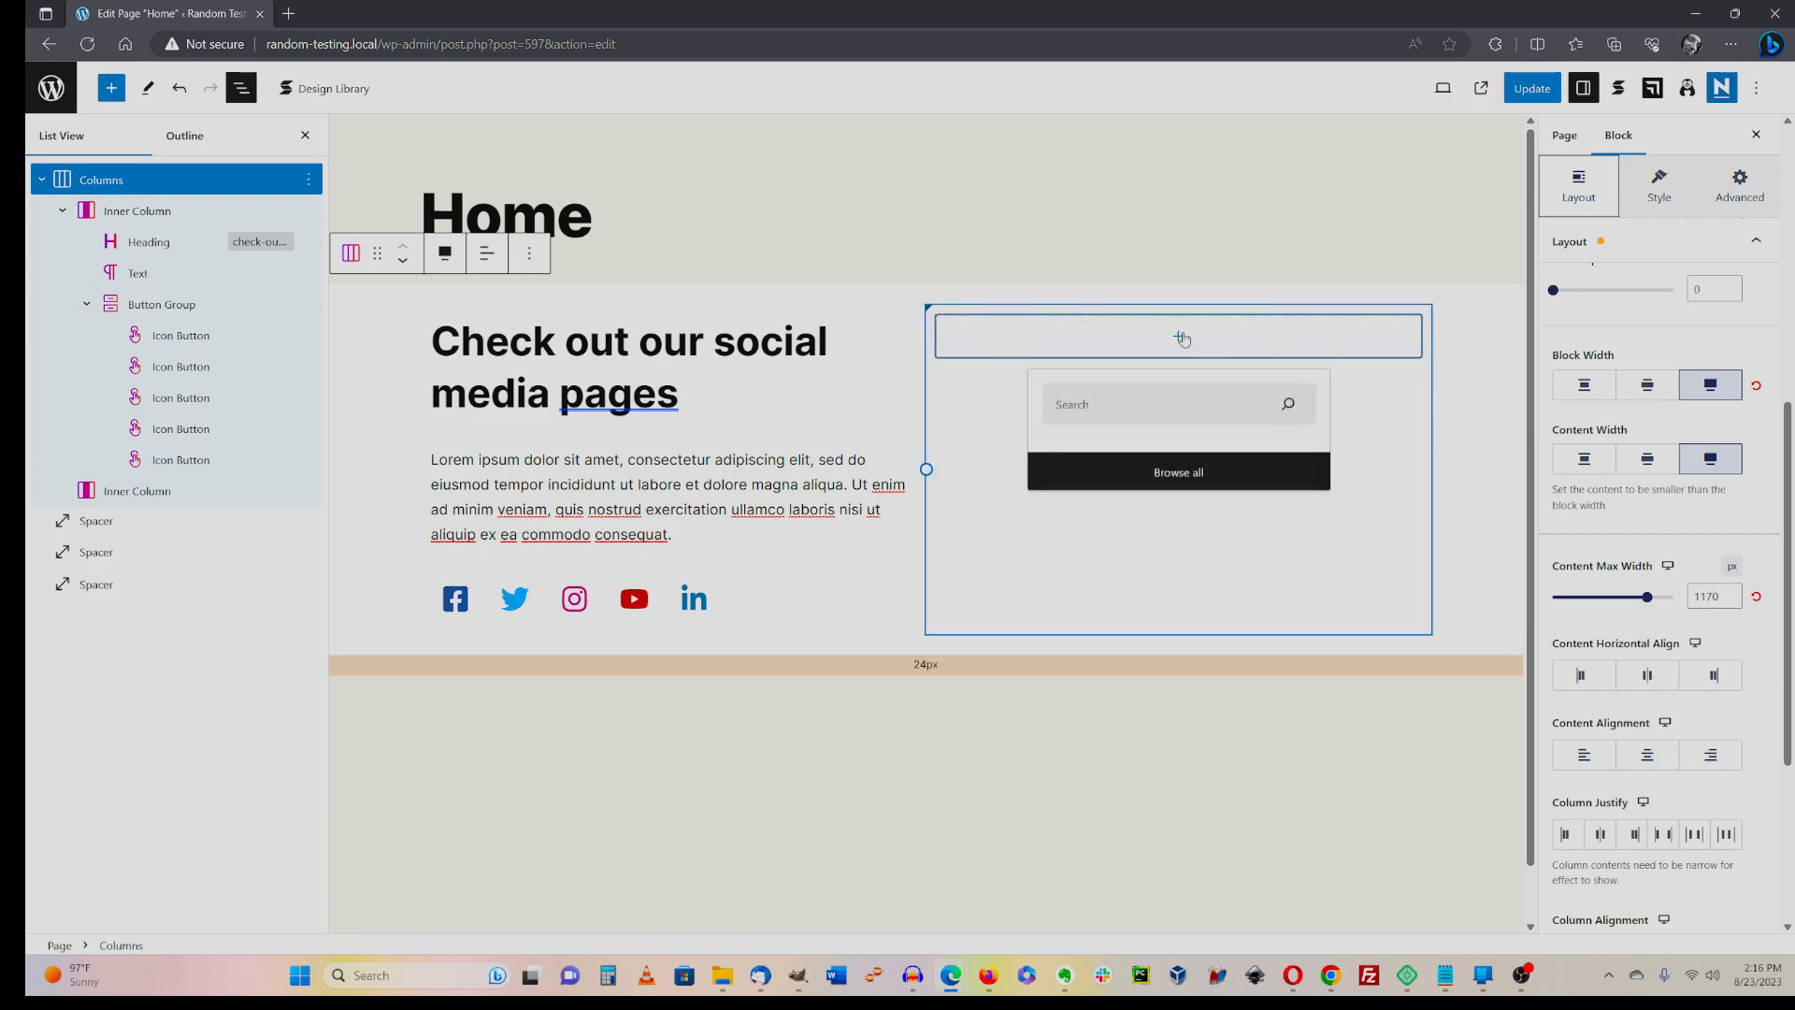
pyautogui.click(1270, 472)
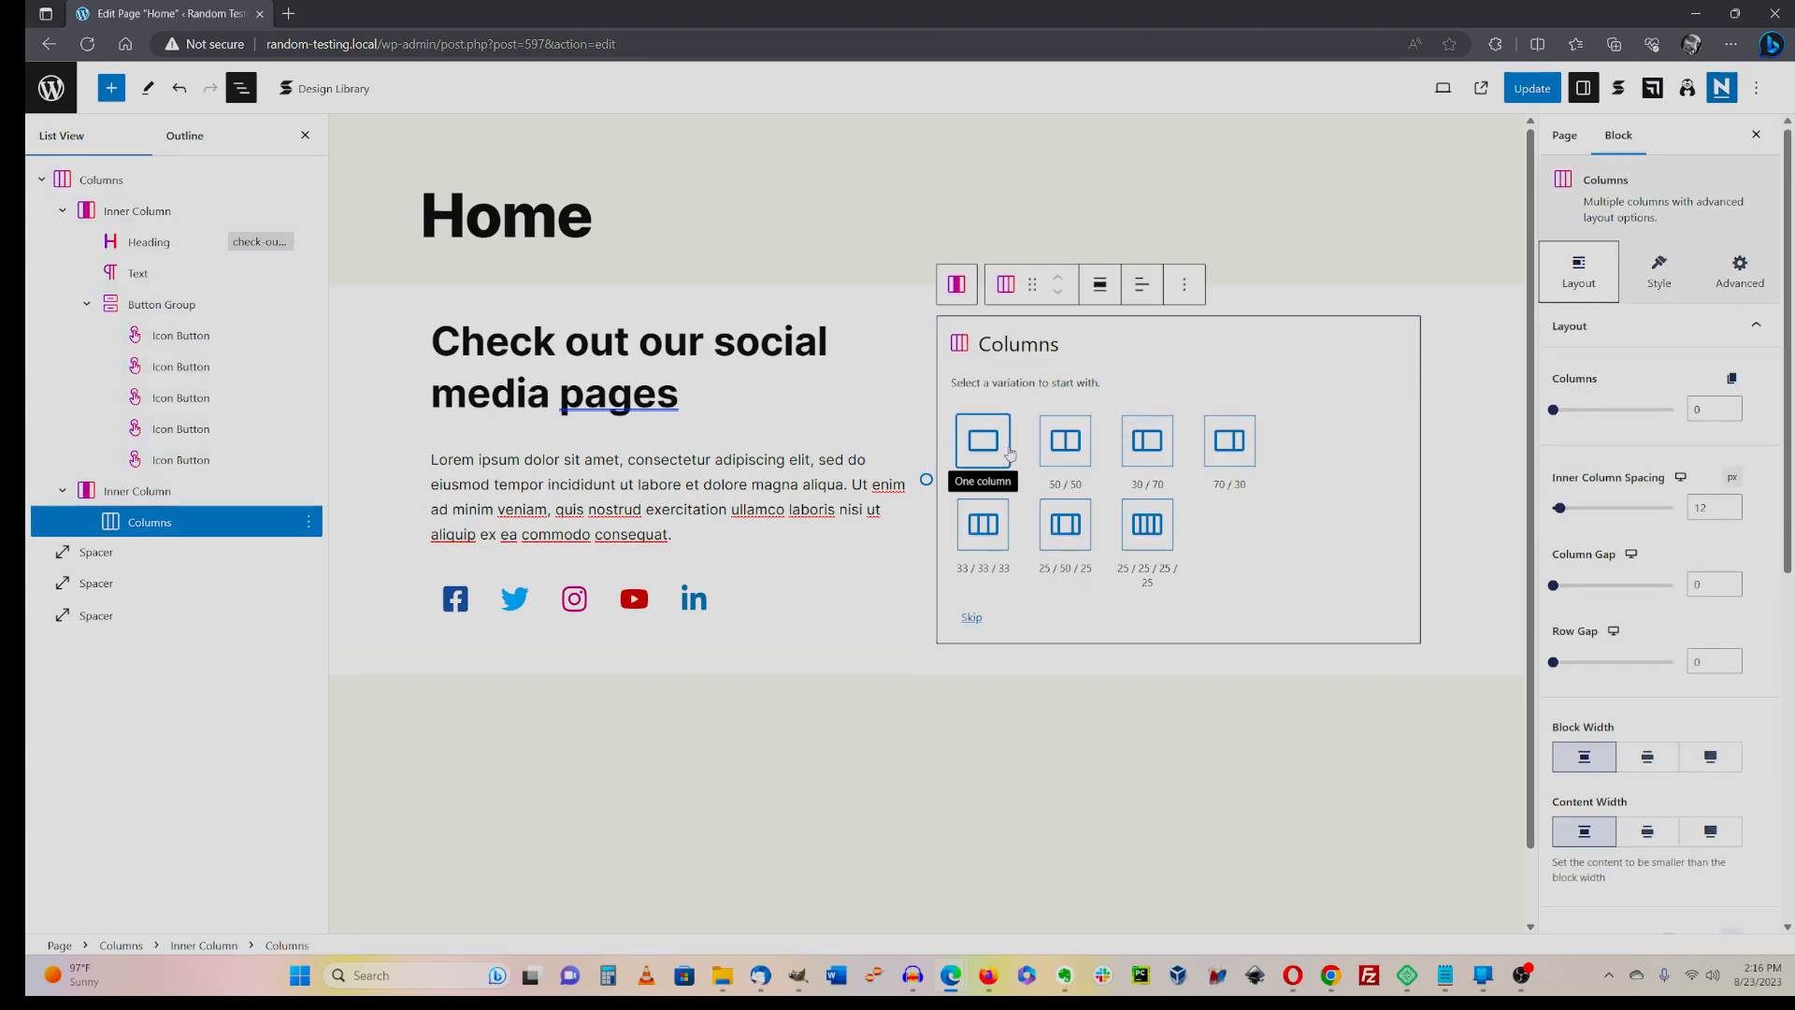
pyautogui.click(1063, 448)
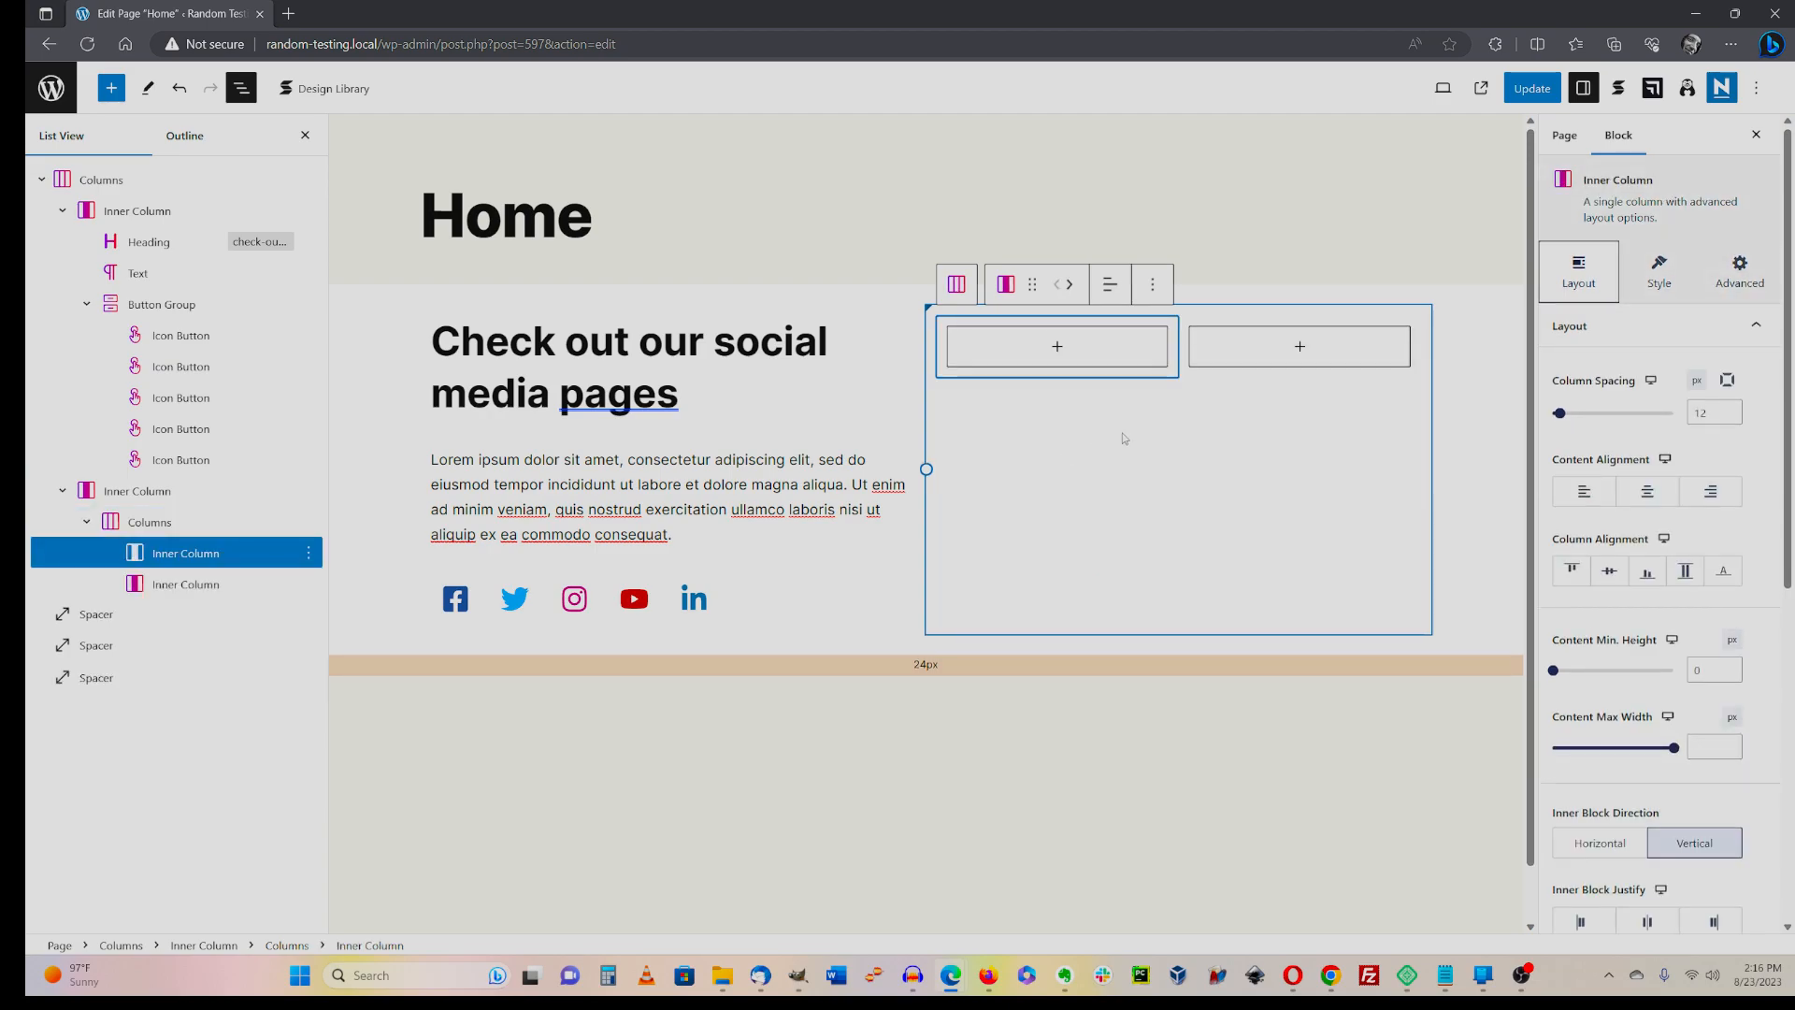
# - Set the nested Columns block's inner column spacing to 0 px, its column gap to 24 and its row gap to 24
pyautogui.click(159, 527)
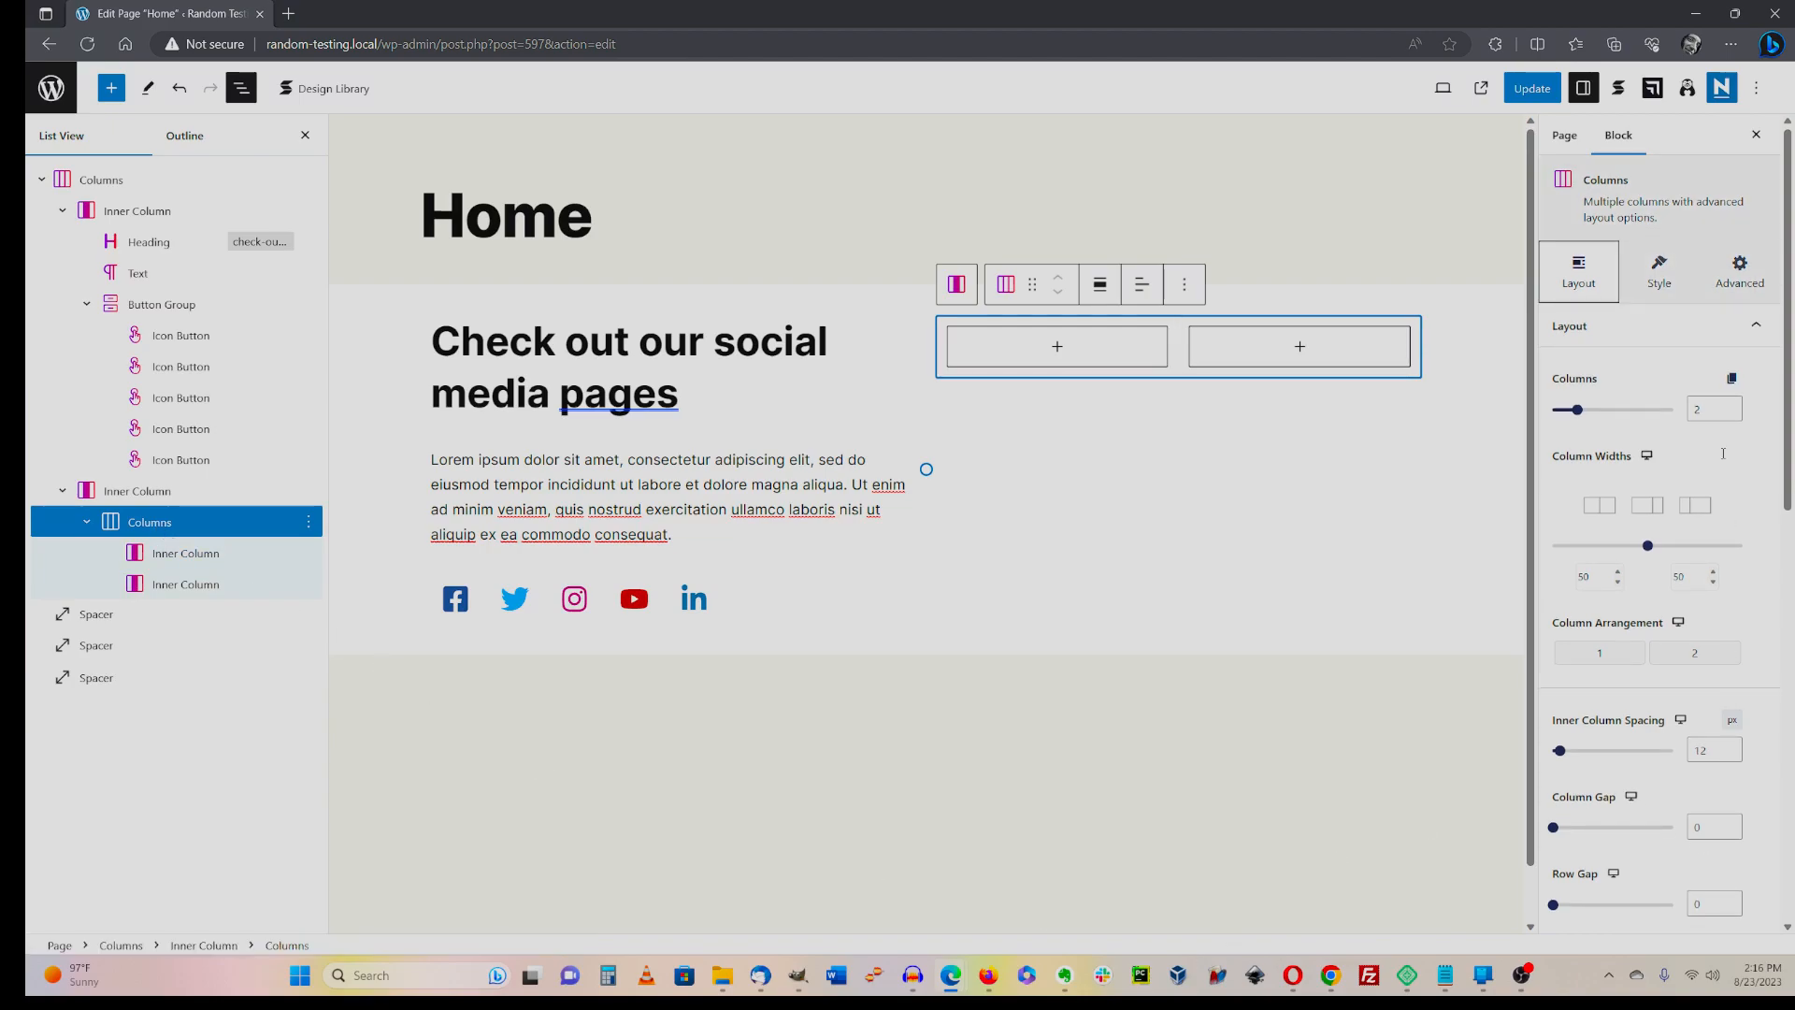
pyautogui.scroll(-2, 1683, 340)
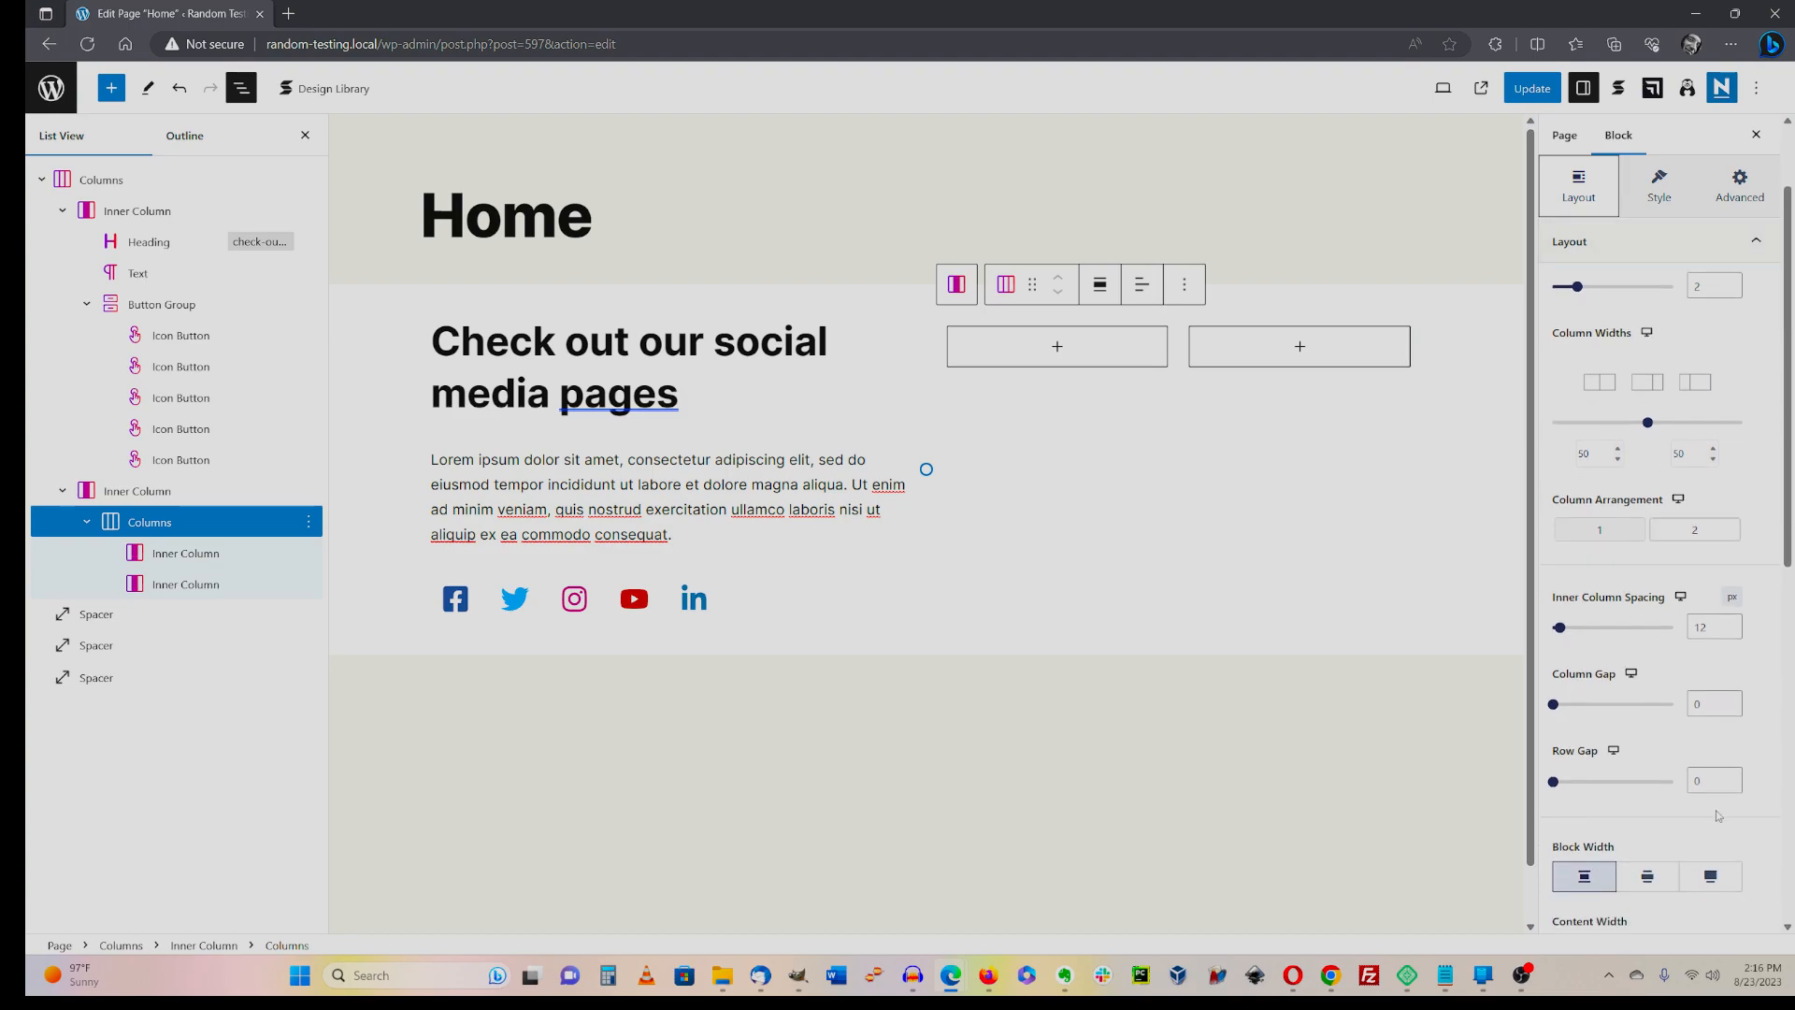
pyautogui.click(1709, 629)
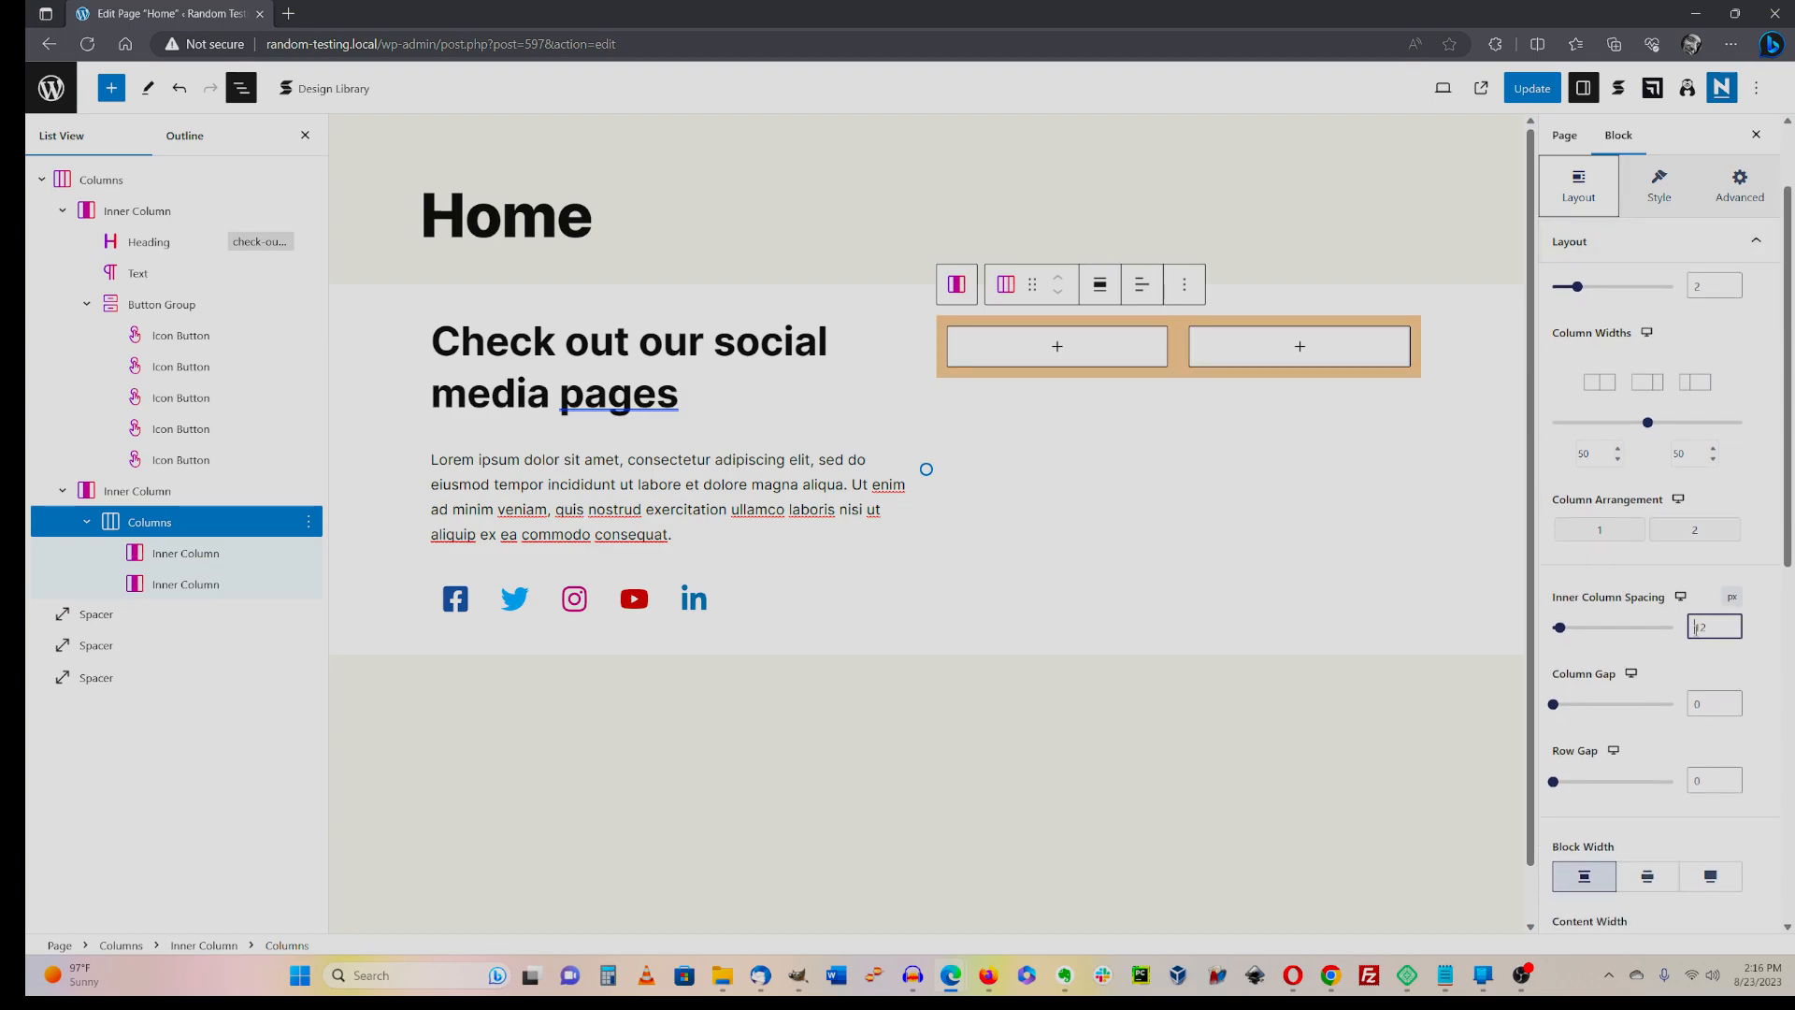
pyautogui.press('BackSpace')
pyautogui.press('BackSpace')
pyautogui.write('0')
pyautogui.click(1716, 710)
pyautogui.write('24')
pyautogui.click(1715, 788)
pyautogui.write('2')
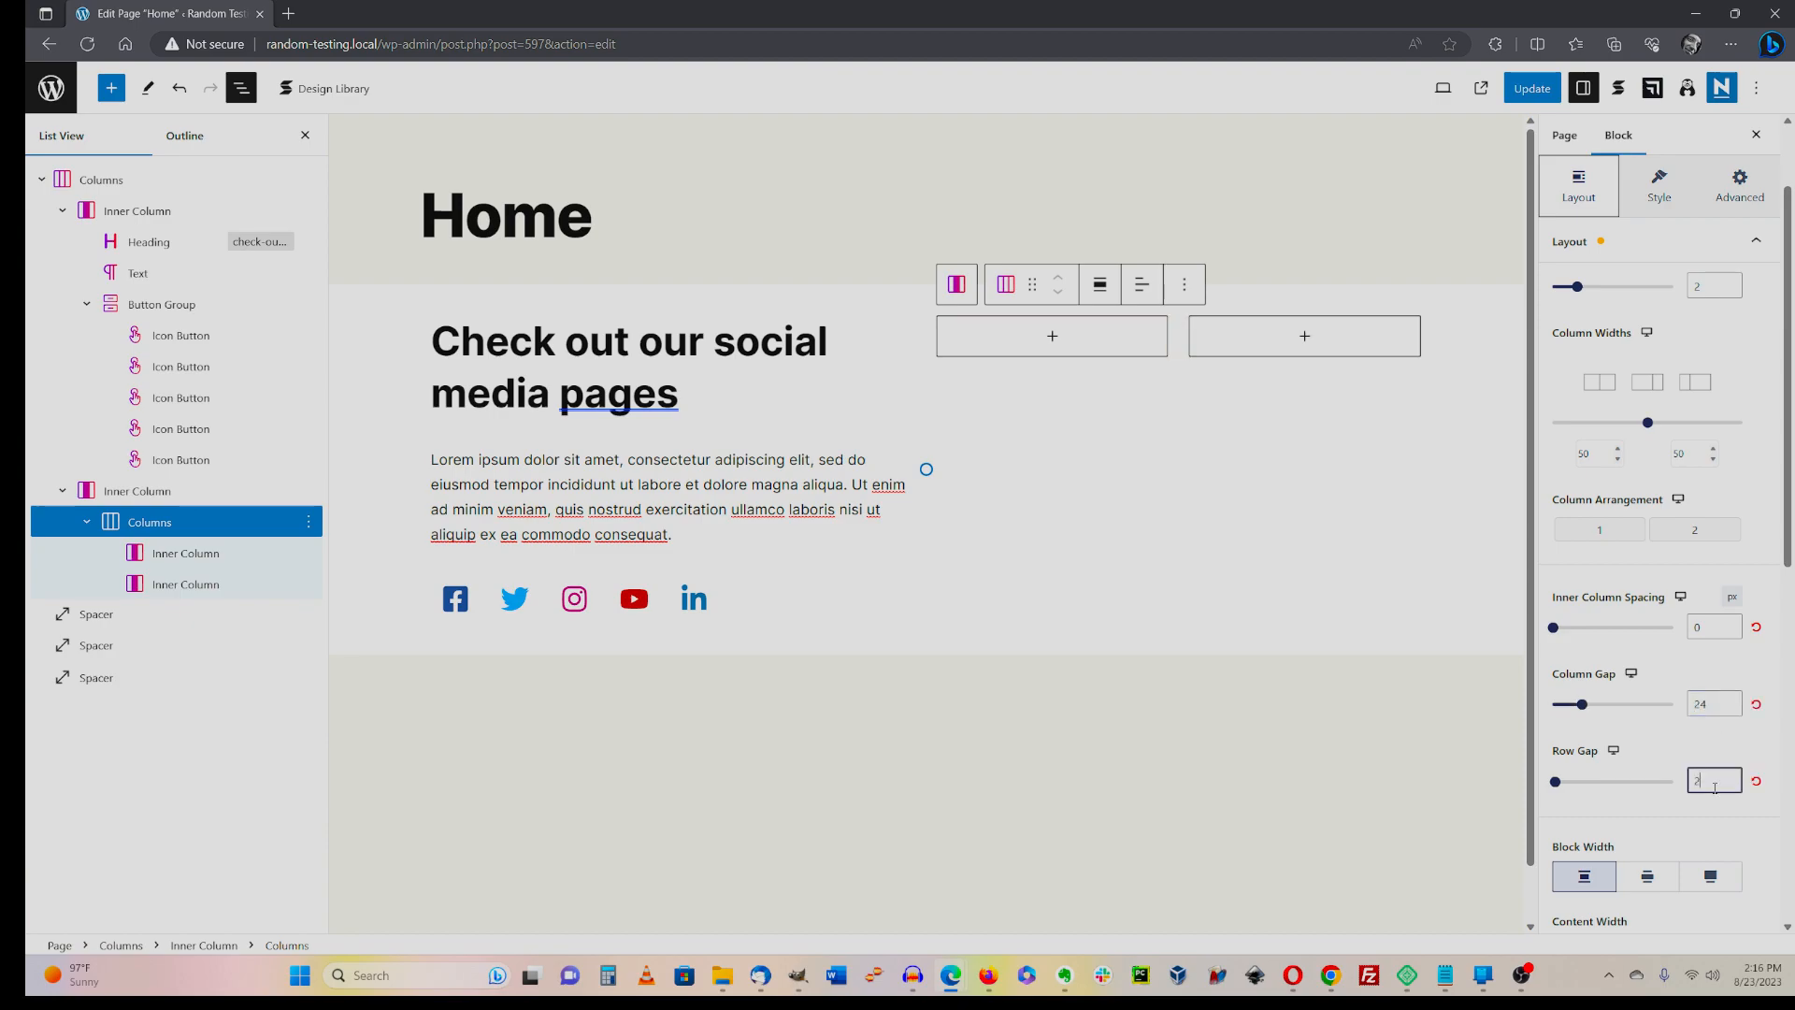
pyautogui.write('41')
pyautogui.press('BackSpace')
# - Add an Image block to the nested grid's second inner column and set its height to 200 px
pyautogui.click(1265, 329)
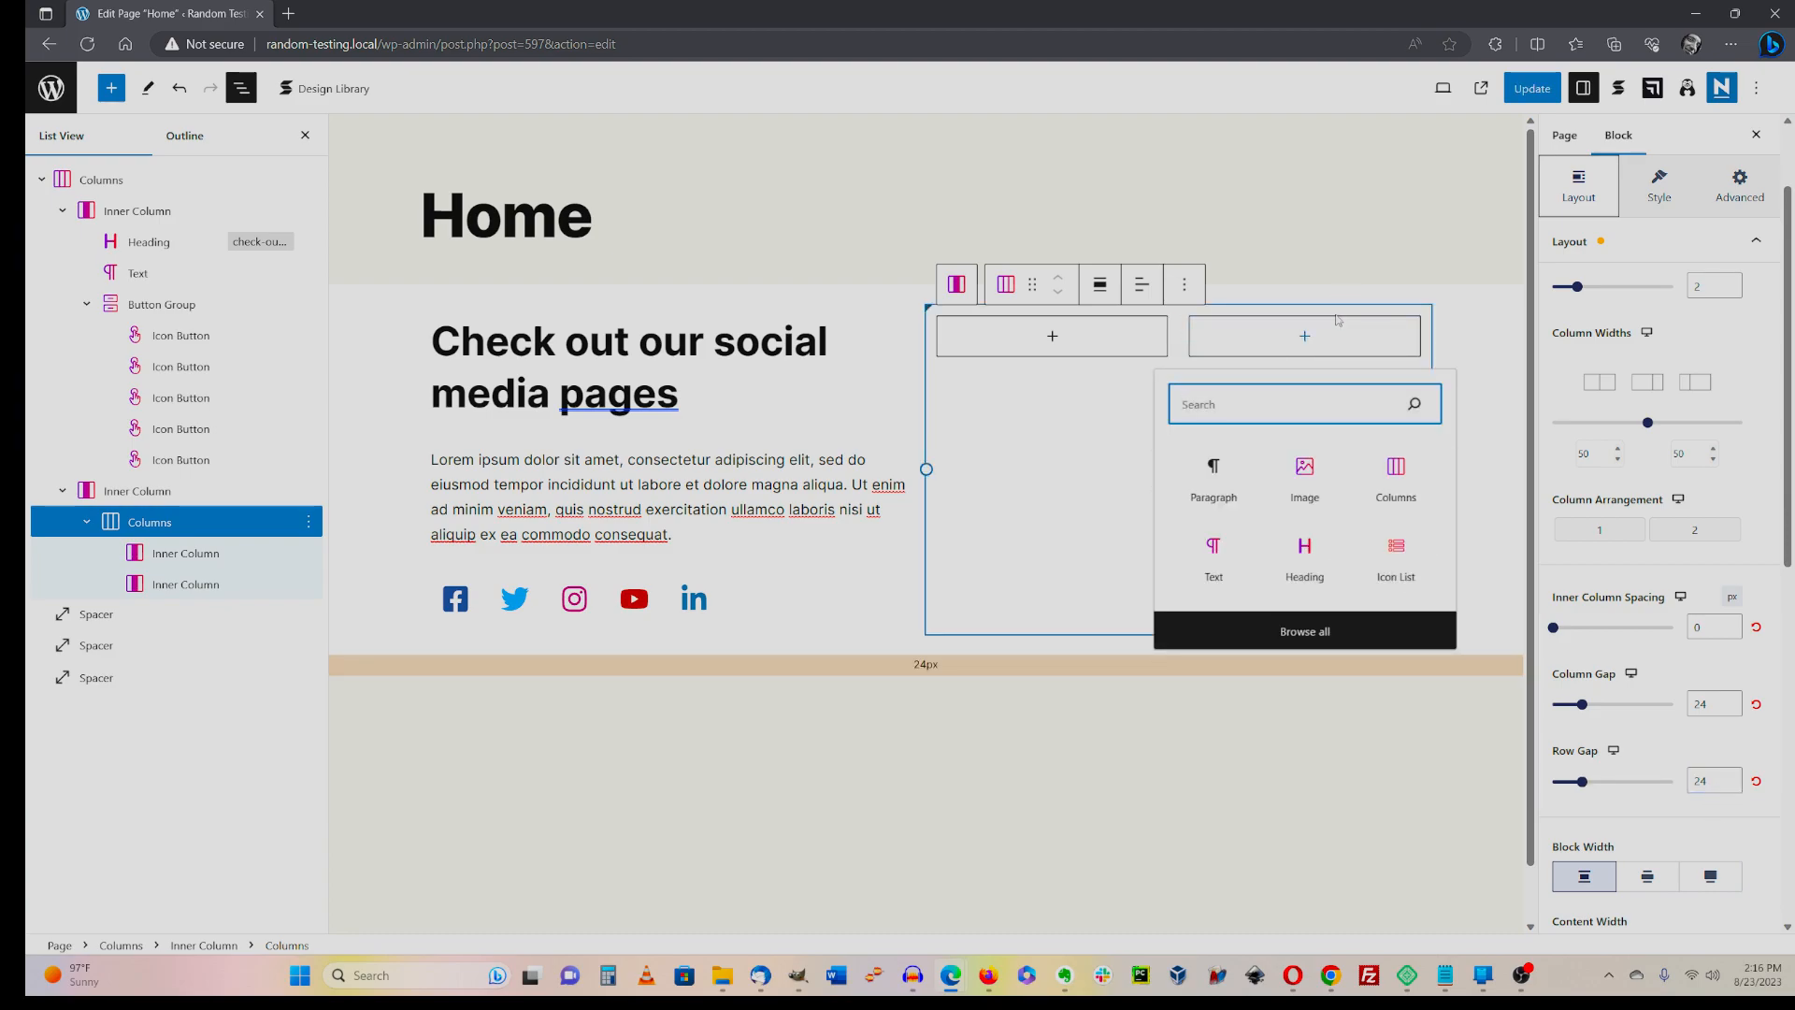
pyautogui.click(1300, 484)
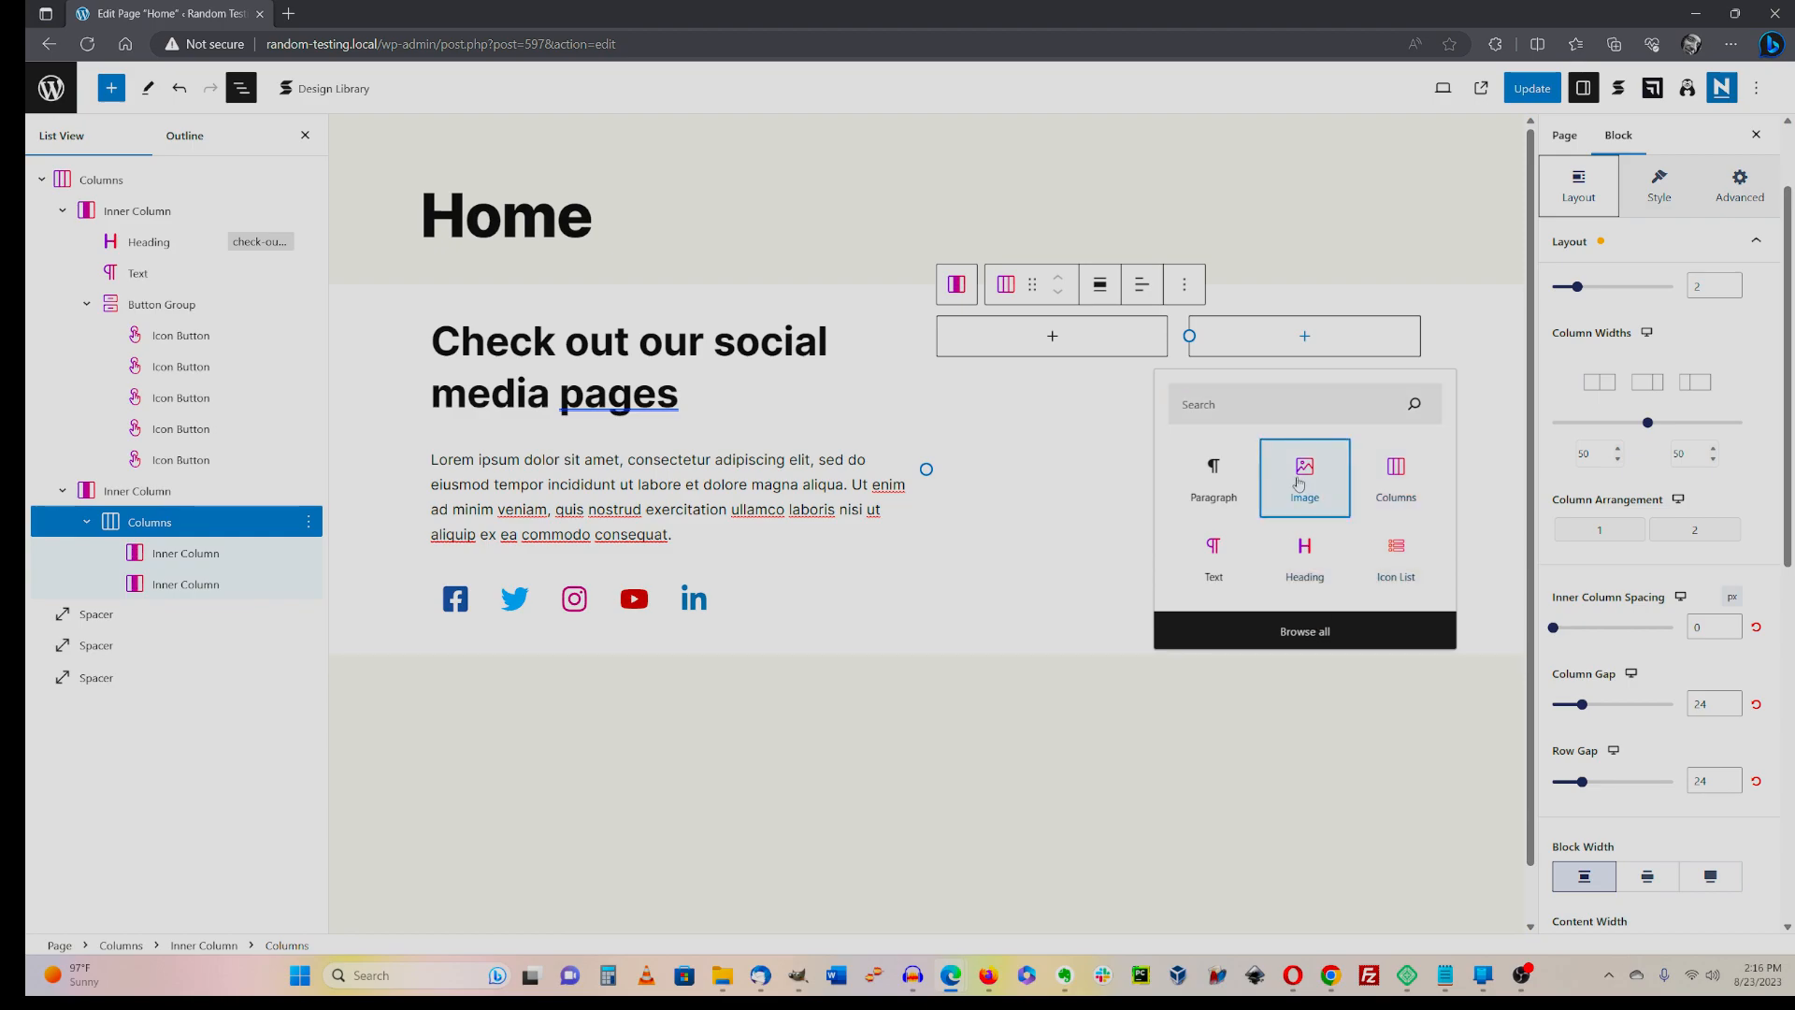
pyautogui.click(1299, 483)
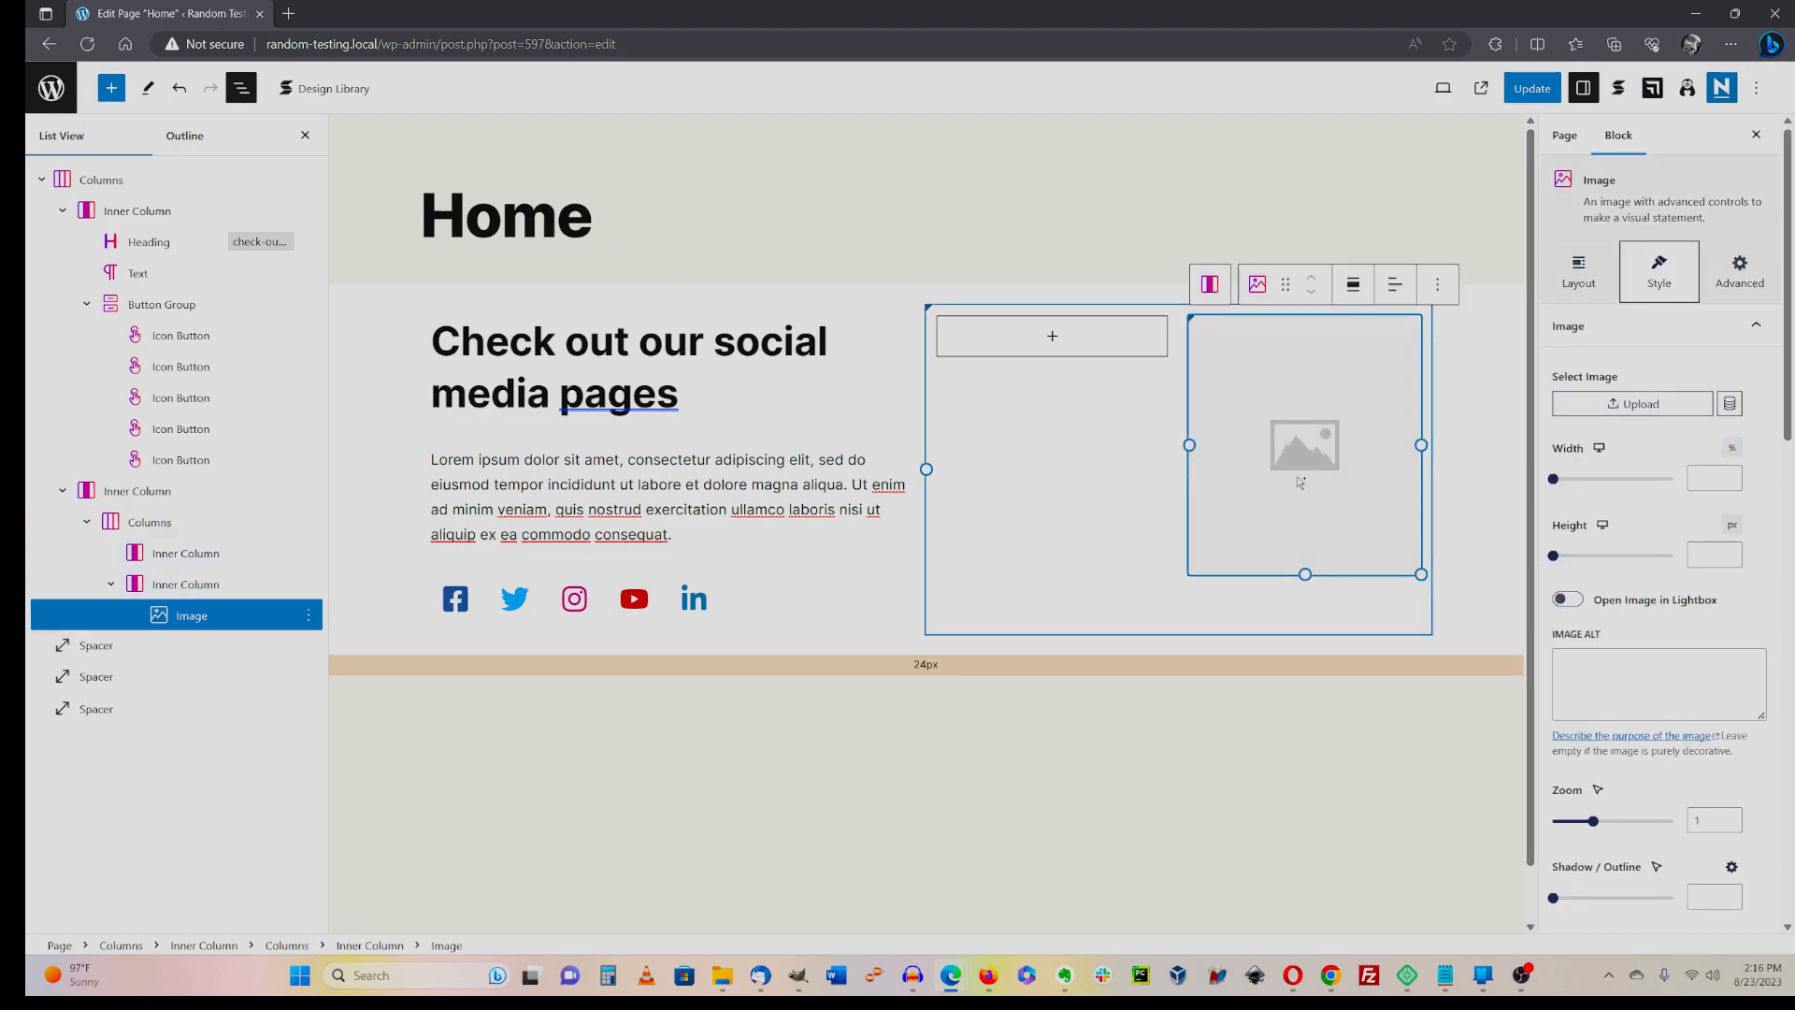
pyautogui.click(1720, 557)
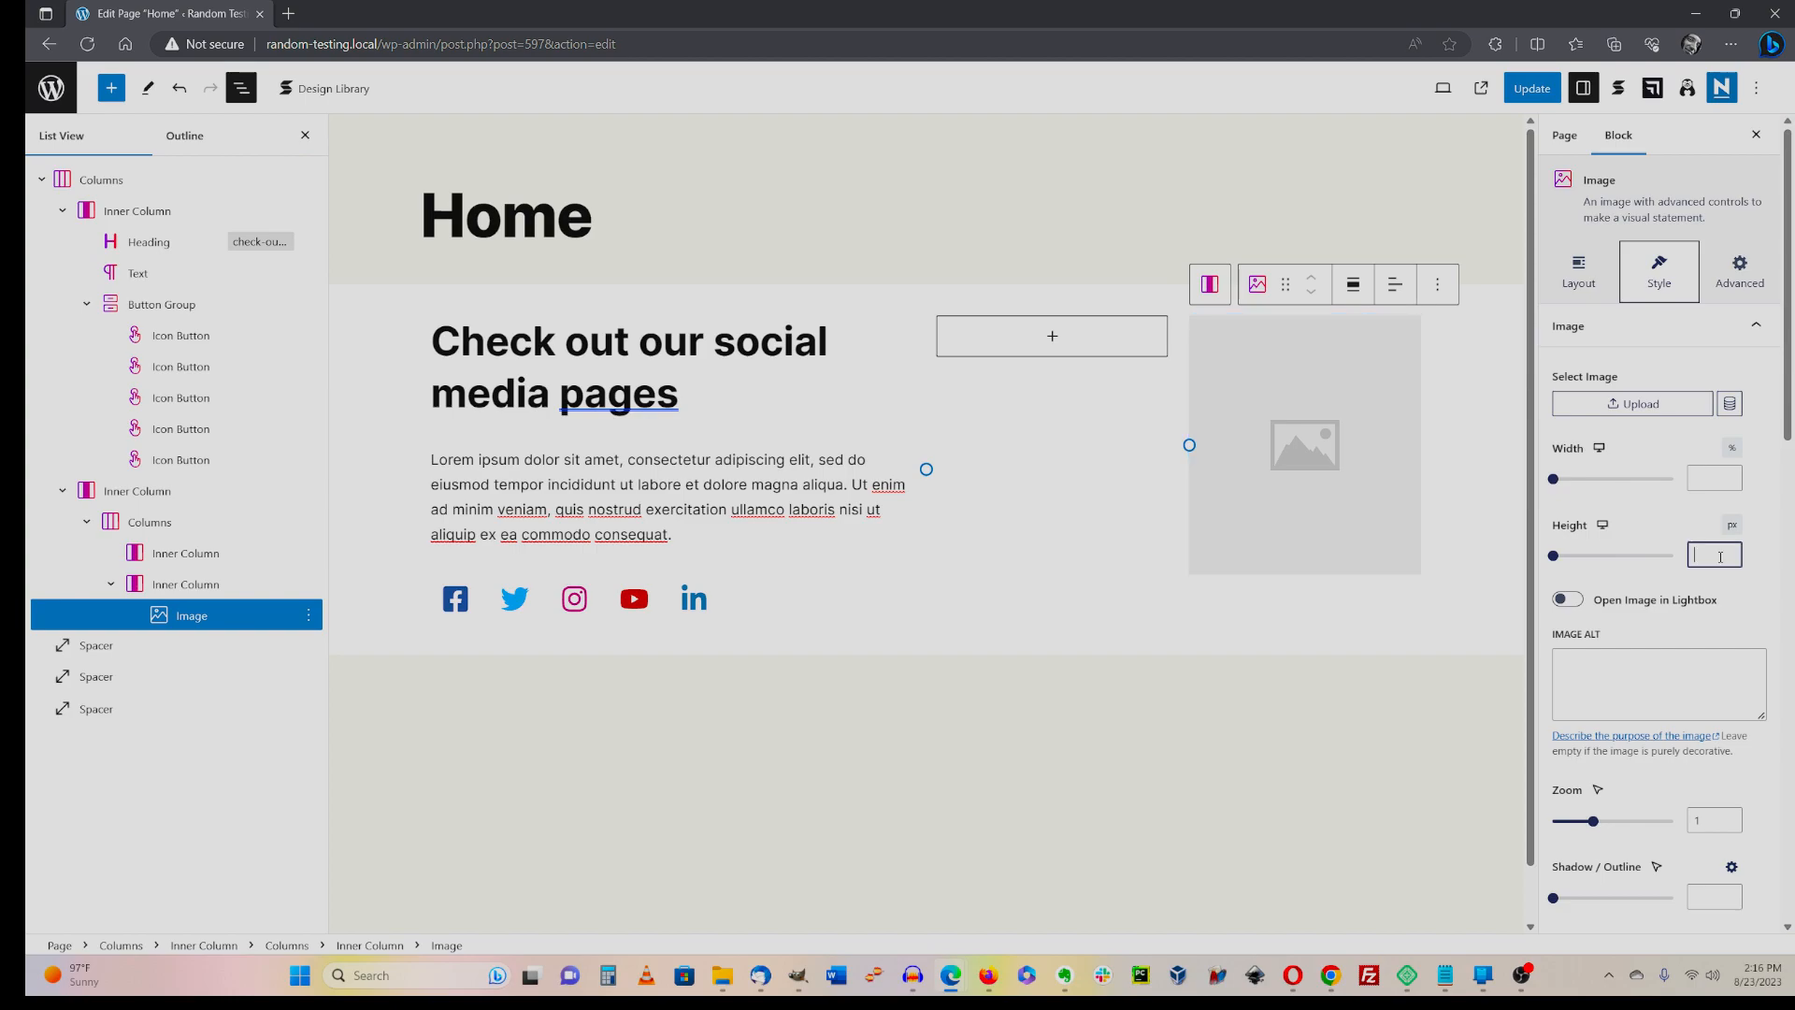
pyautogui.write('200')
# - Add an Image block to the nested grid's first inner column and set its height to 200 px
pyautogui.click(1055, 339)
pyautogui.click(1060, 476)
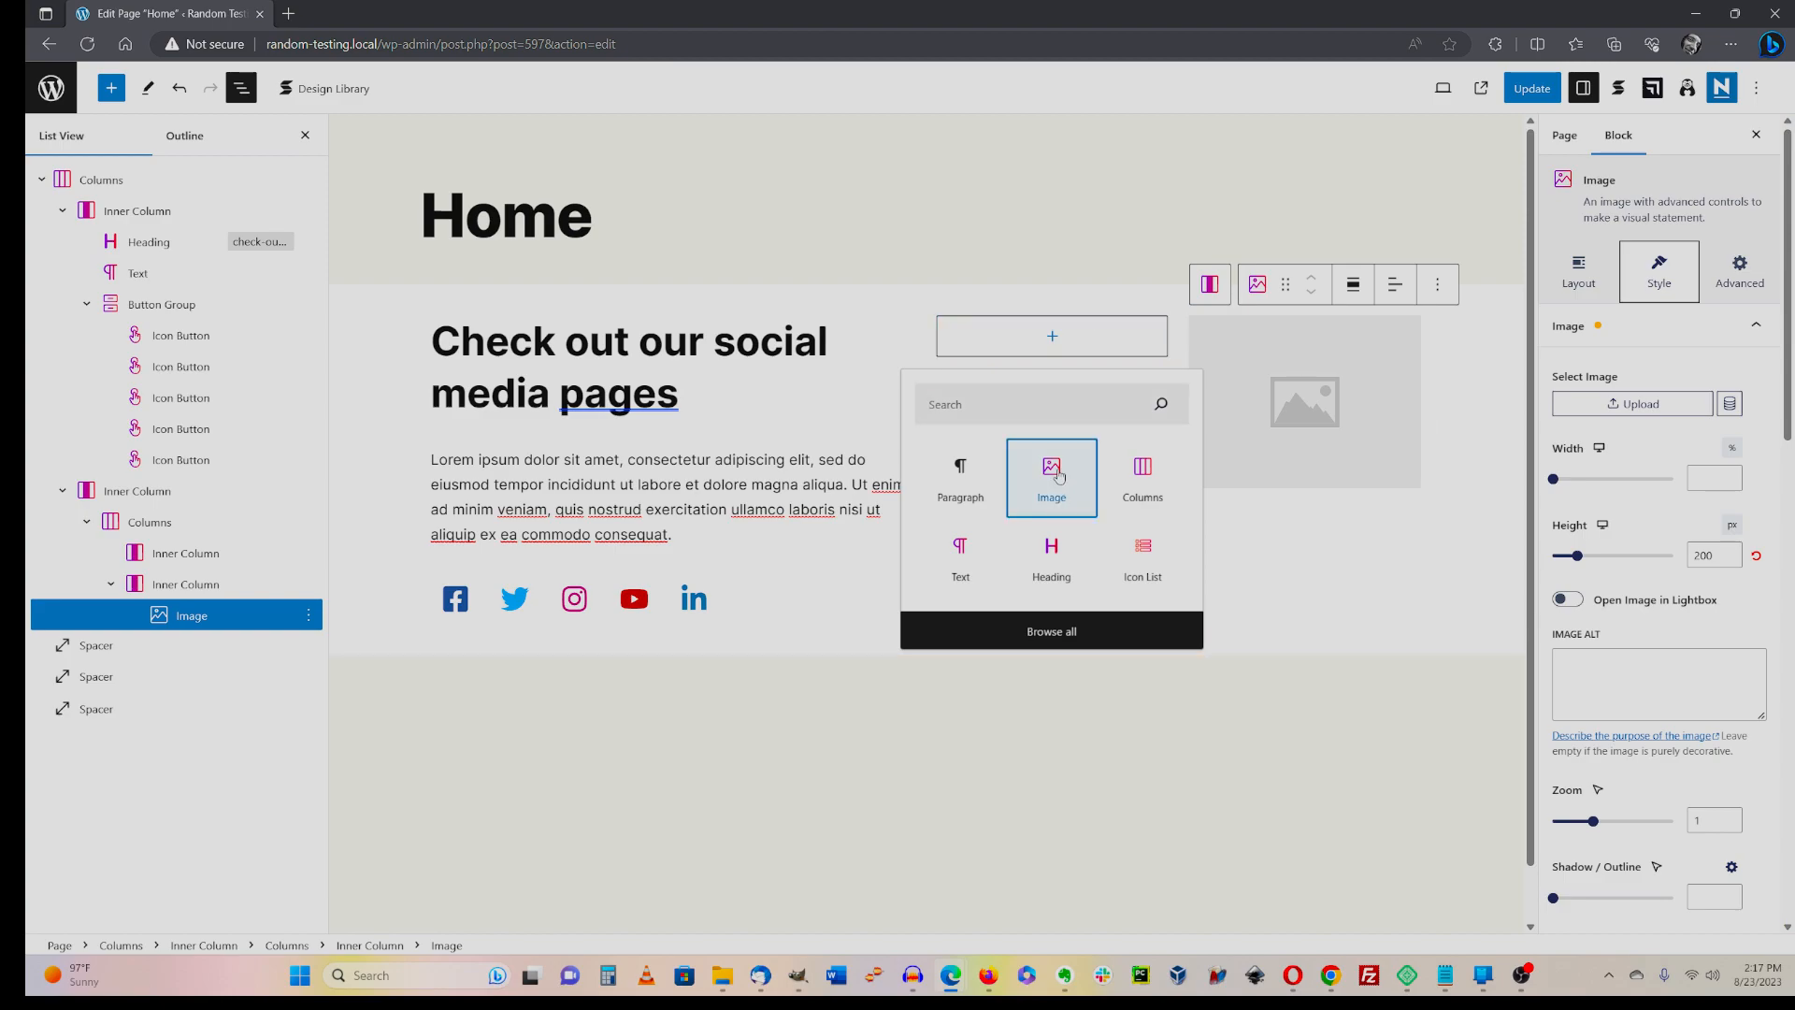
pyautogui.click(1057, 474)
pyautogui.click(1725, 557)
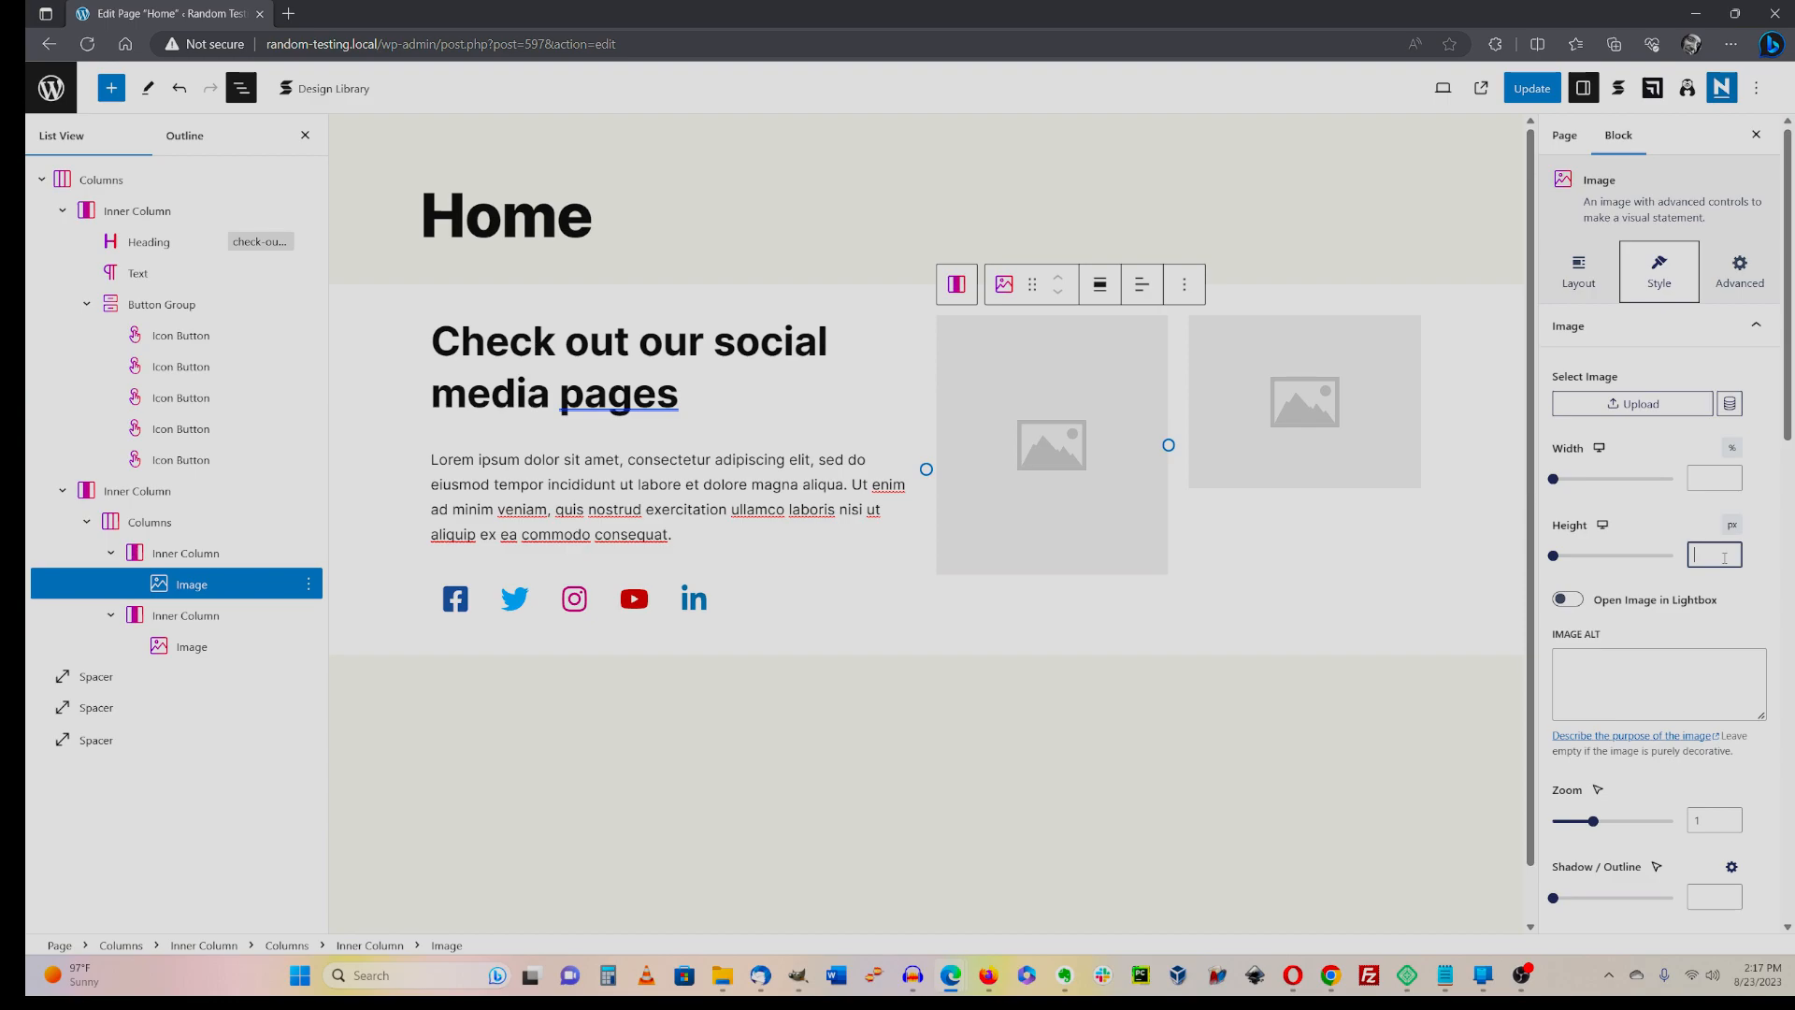
pyautogui.write('200')
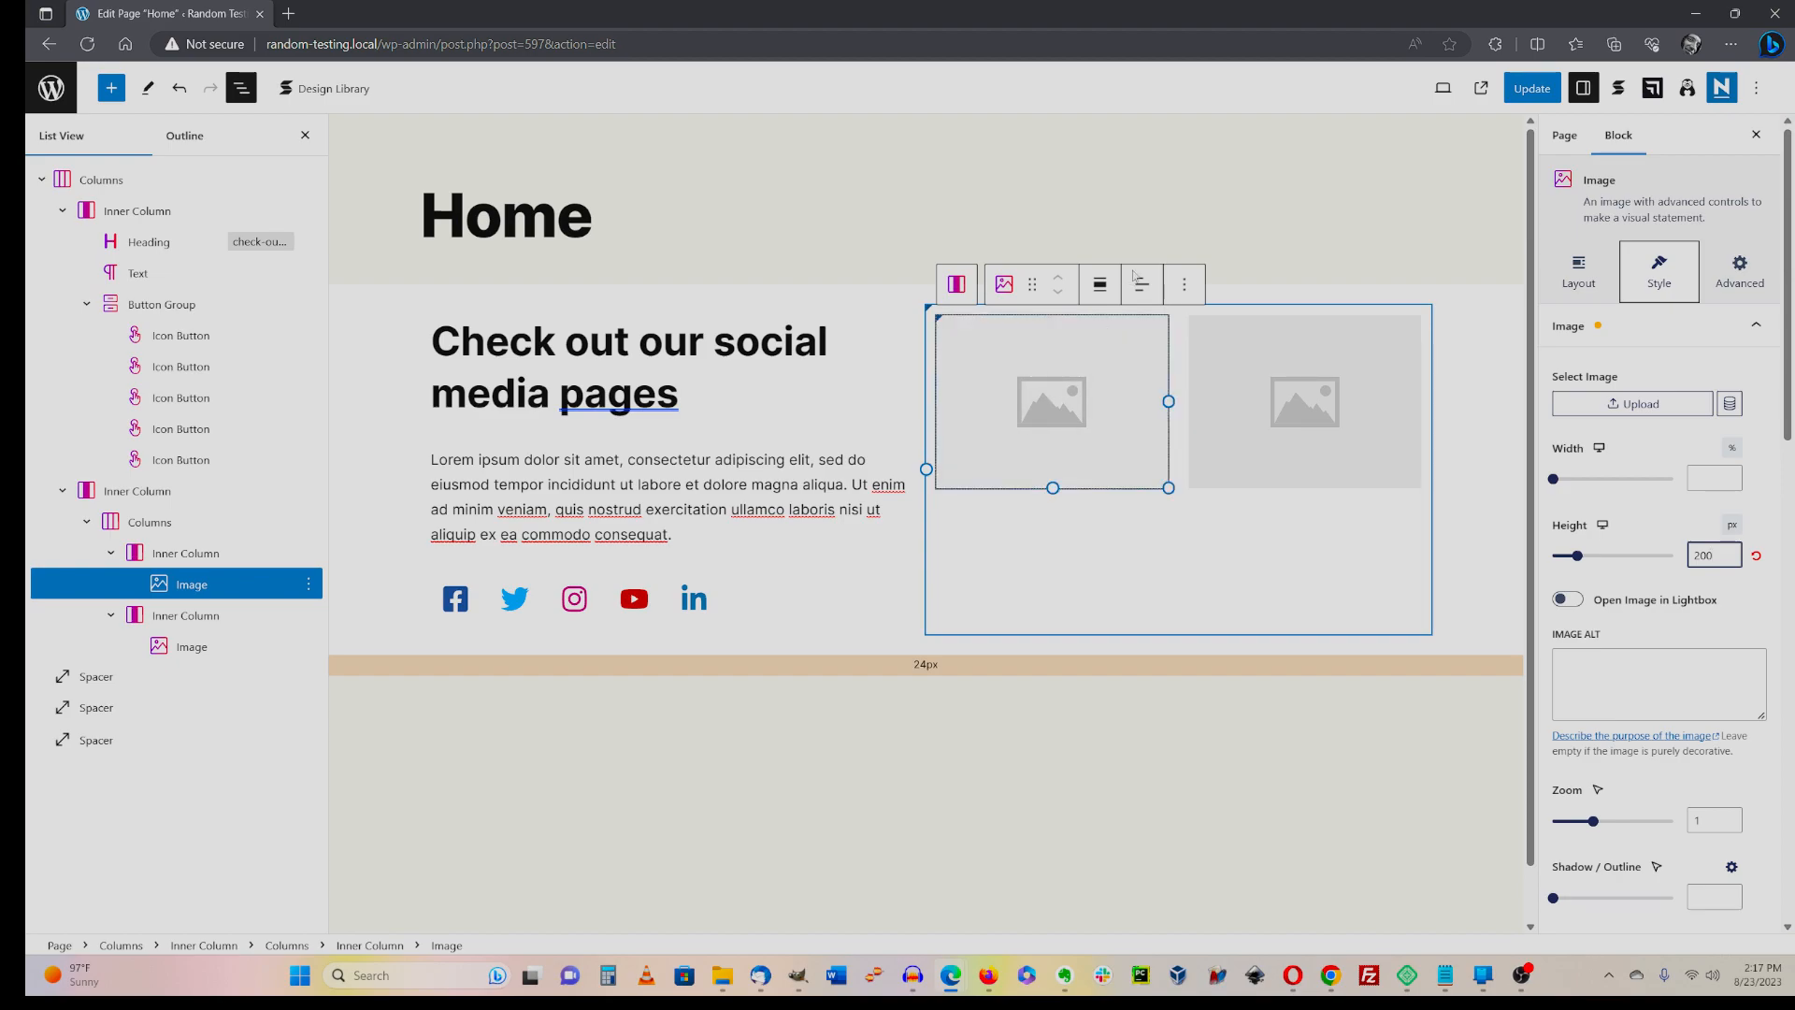
# - Duplicate the Image block within each nested inner column to form a two-by-two image grid
pyautogui.click(1182, 286)
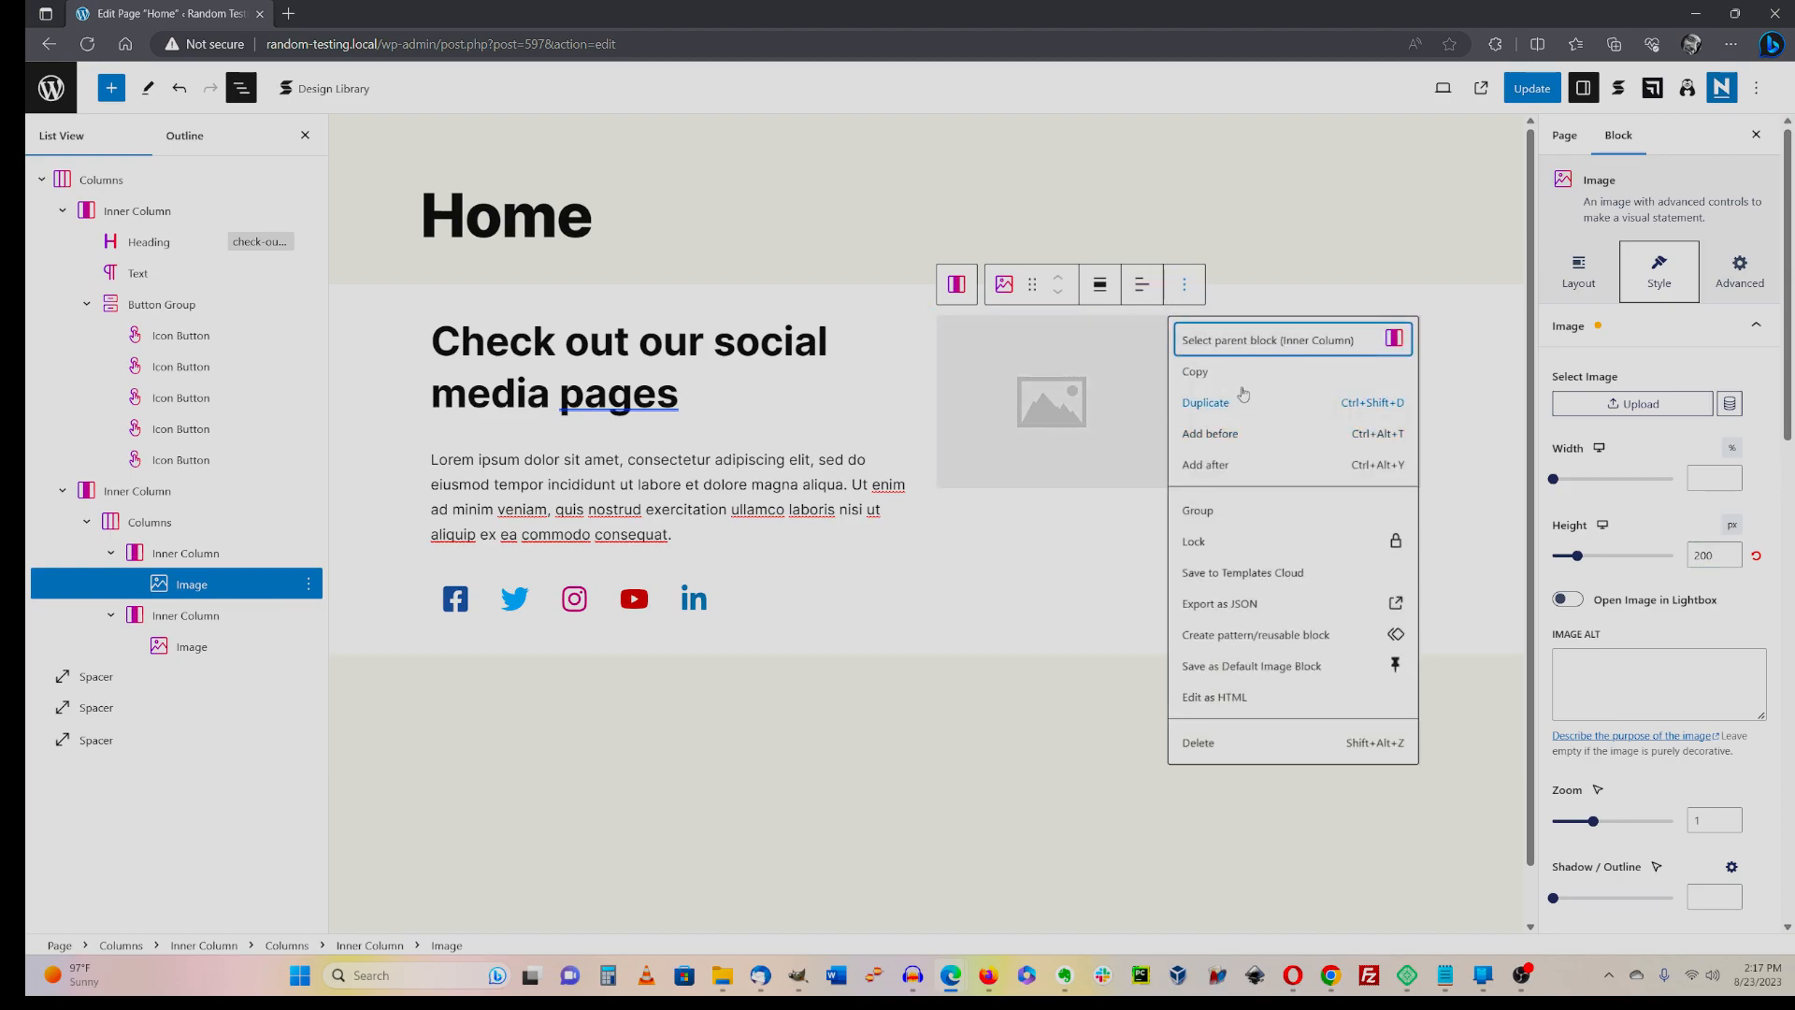
pyautogui.click(1215, 411)
pyautogui.click(1215, 405)
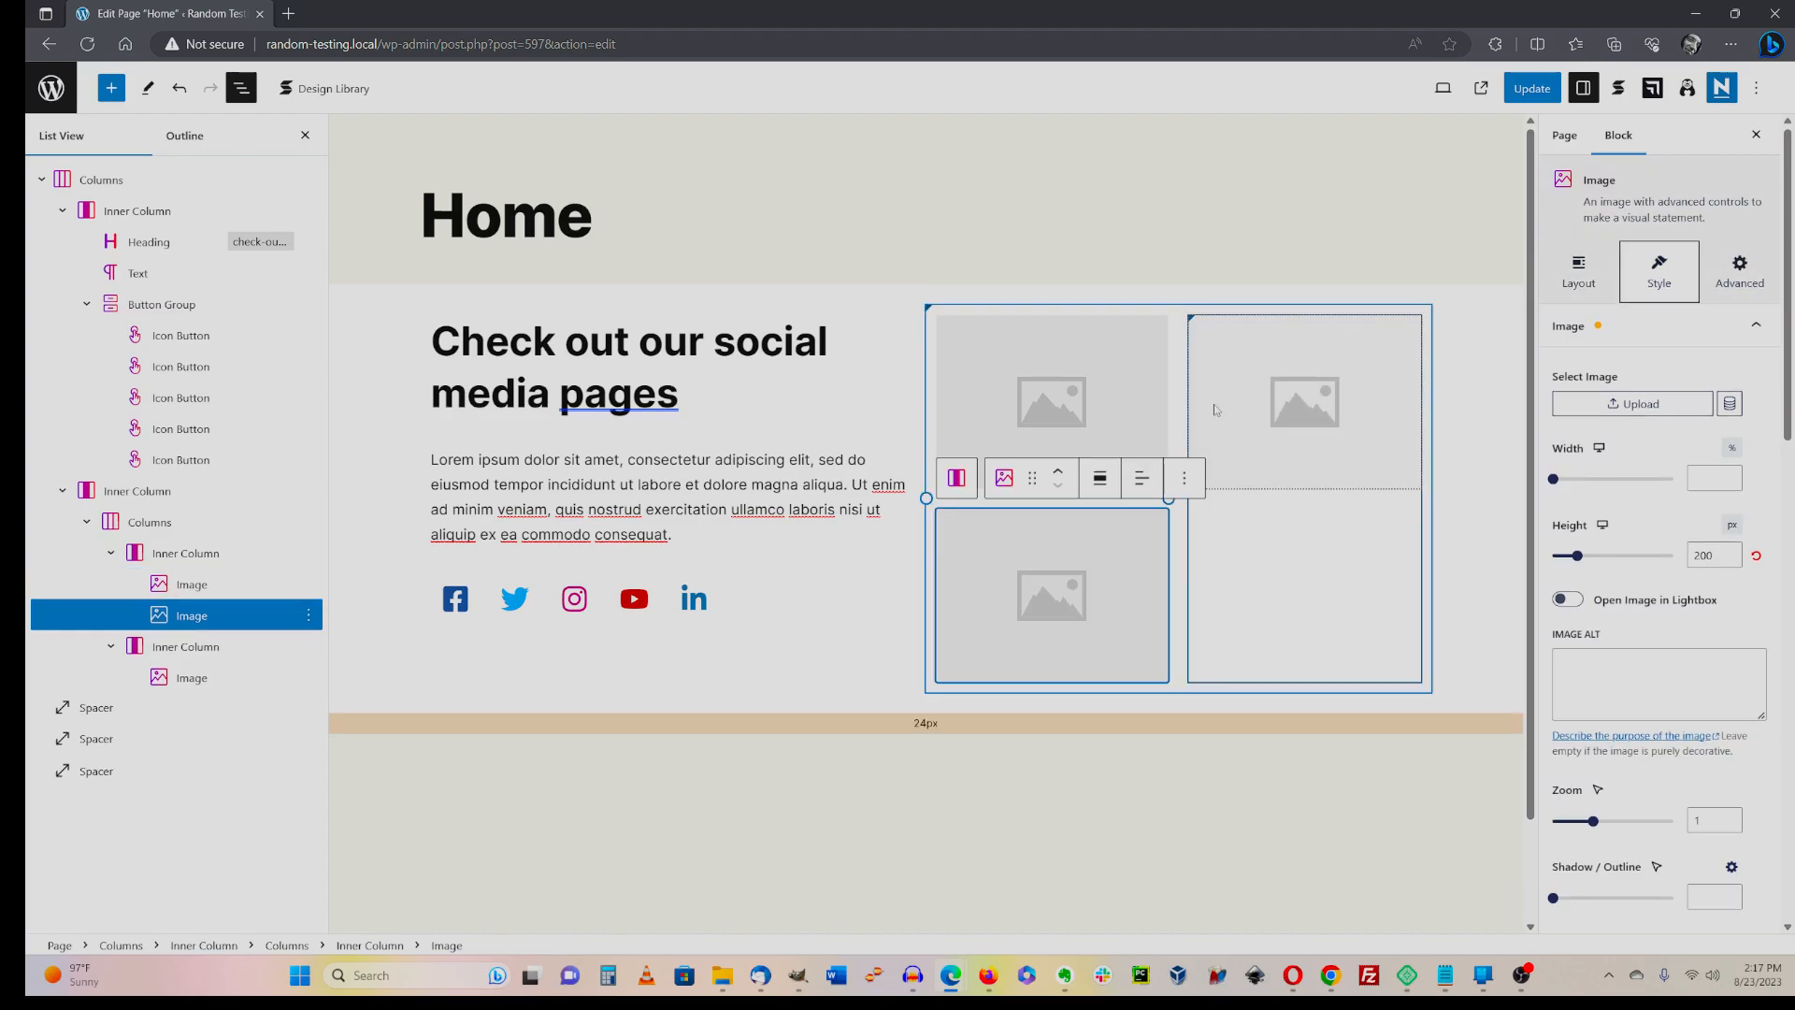
pyautogui.click(1339, 391)
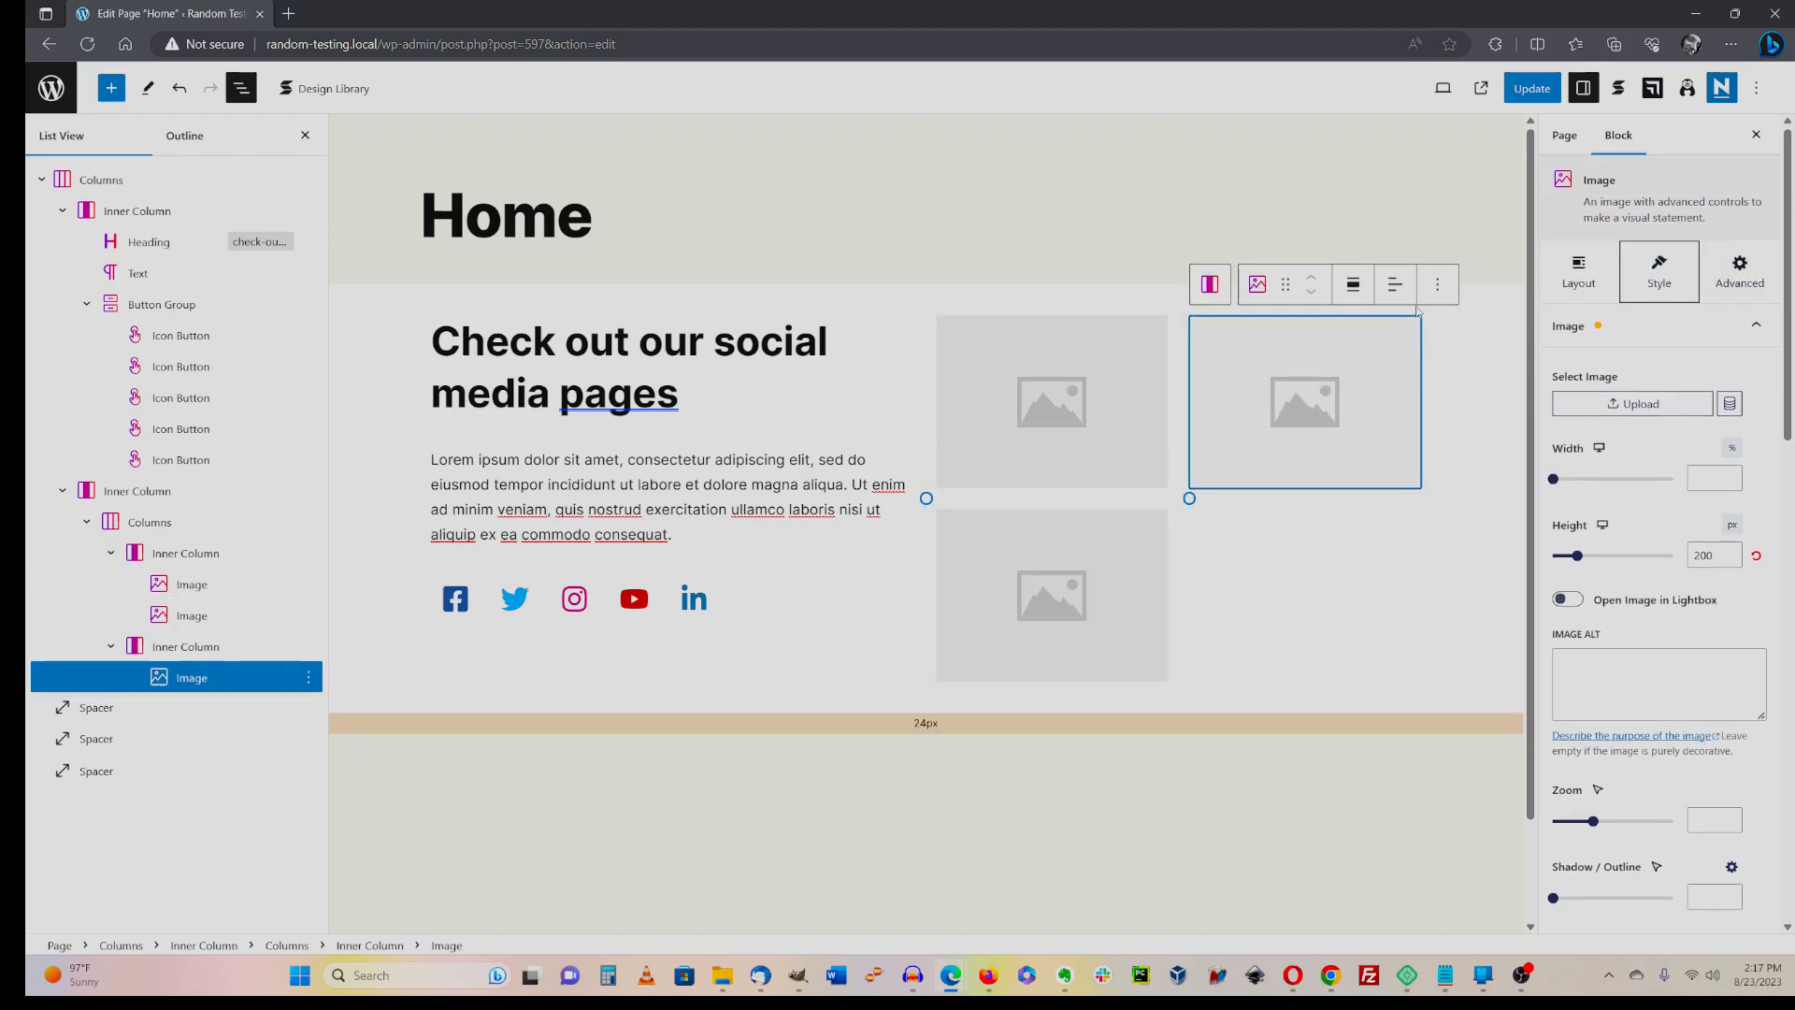
pyautogui.click(1438, 284)
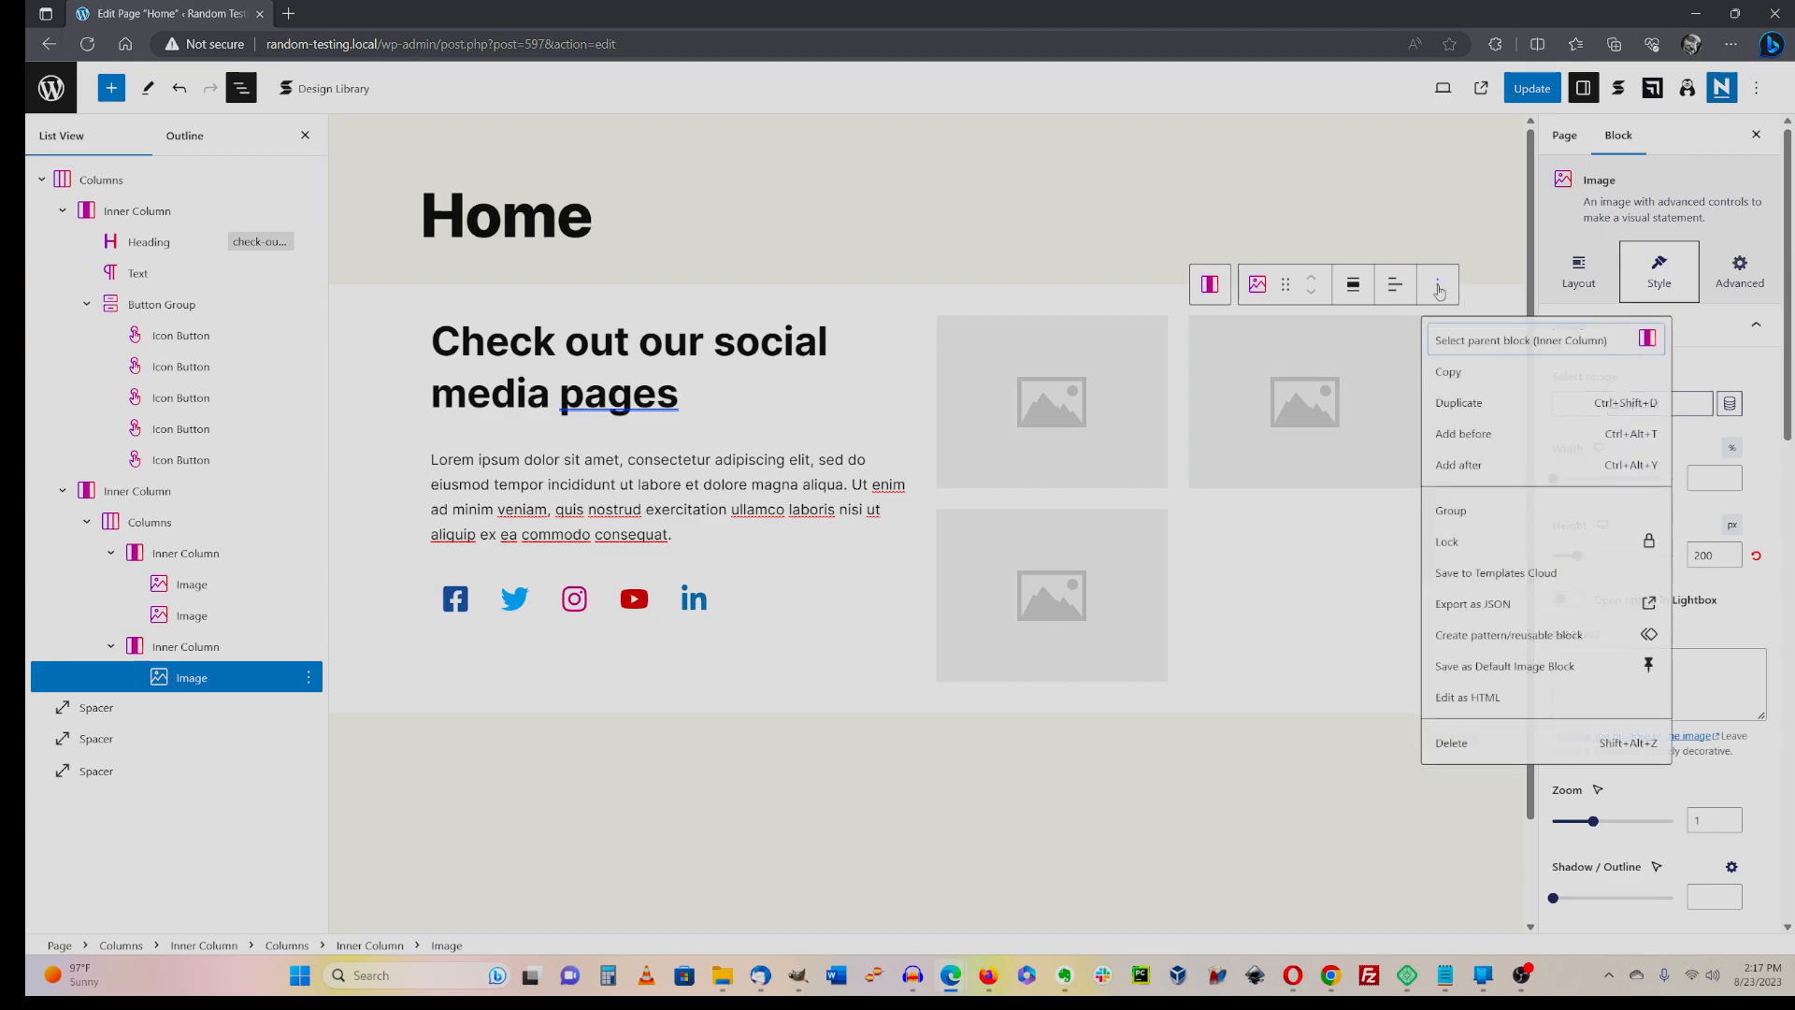
pyautogui.click(1466, 410)
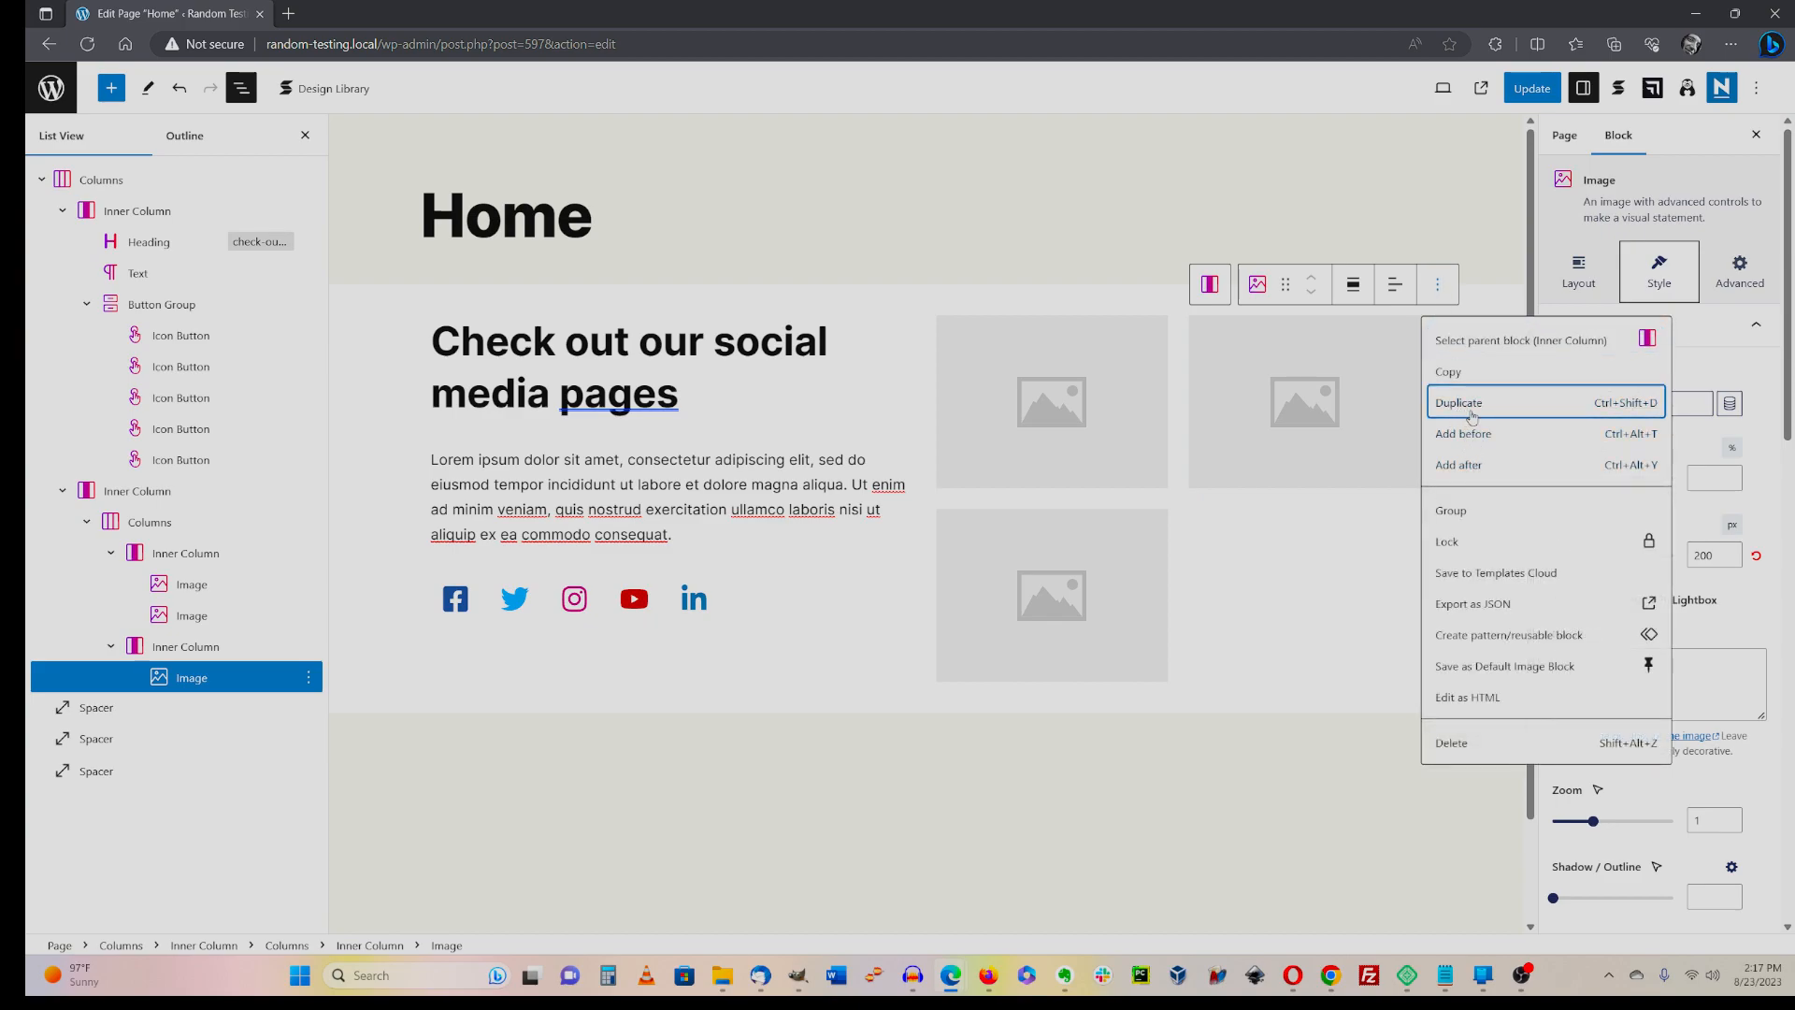
pyautogui.click(1471, 414)
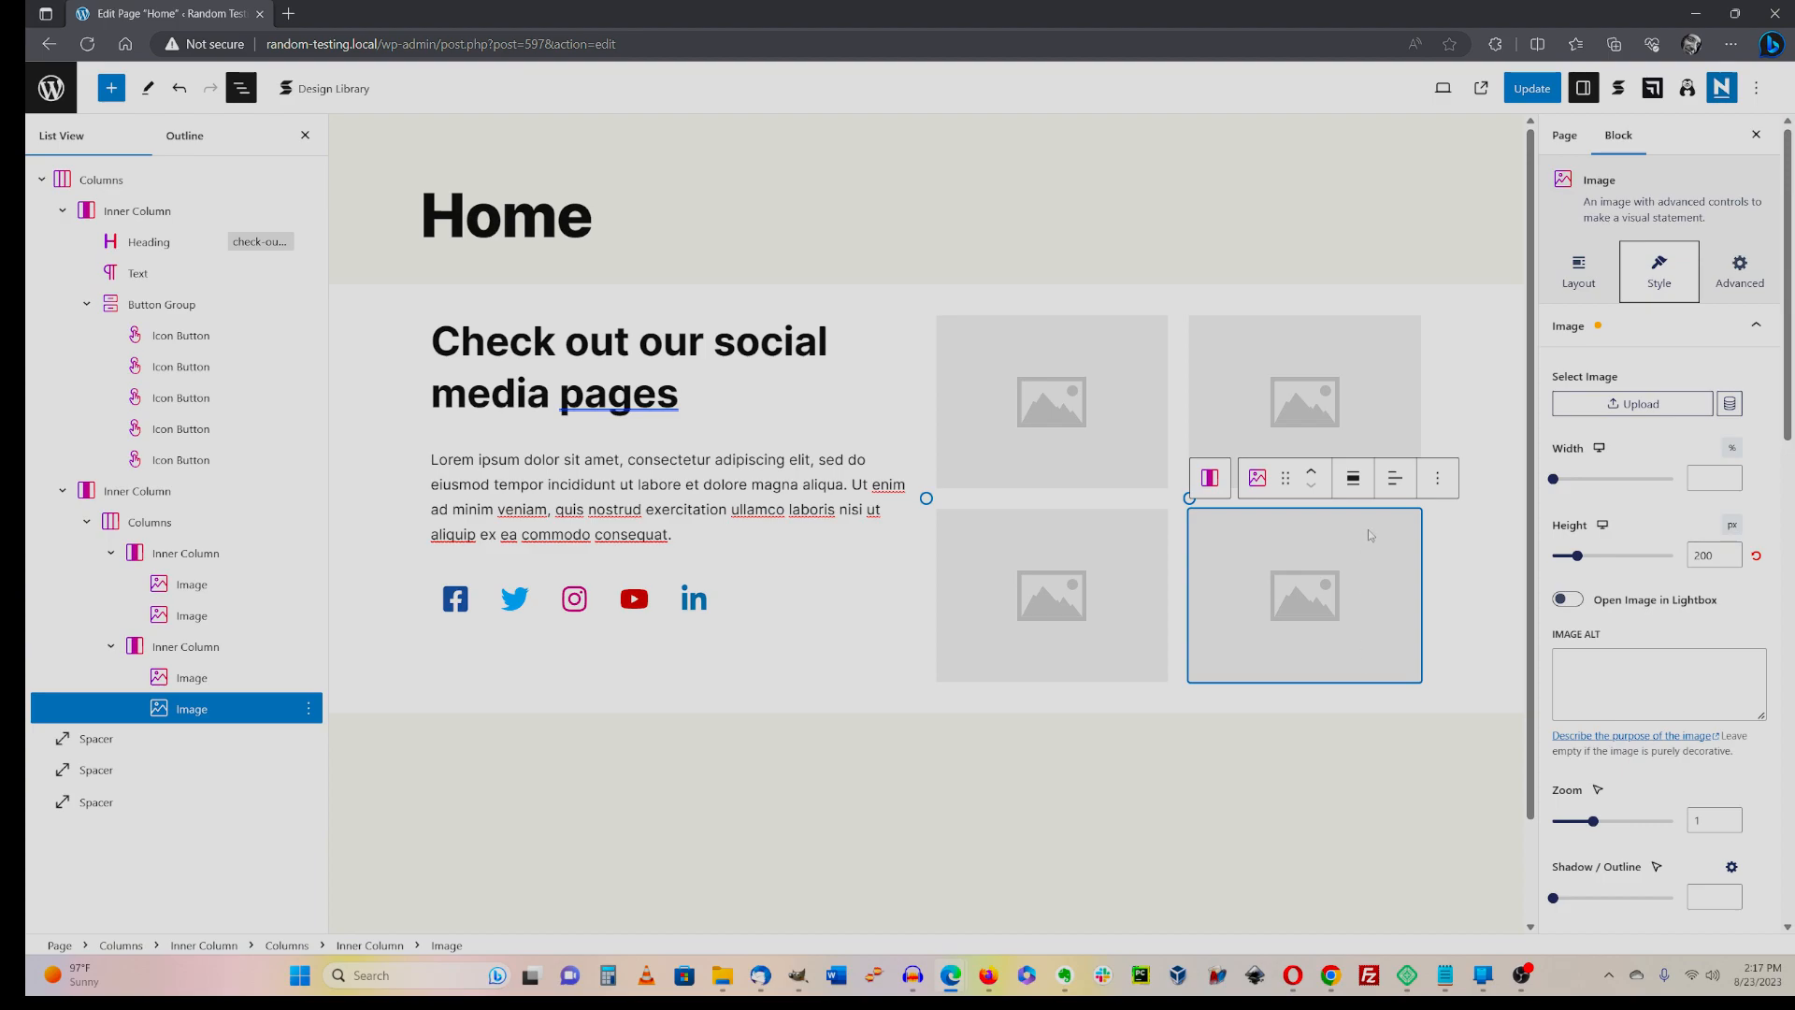
# - Fill the second nested column's upper image with the media library's dark blue-square graphic with a white centre dot, and open its border and shadow settings
pyautogui.click(1289, 386)
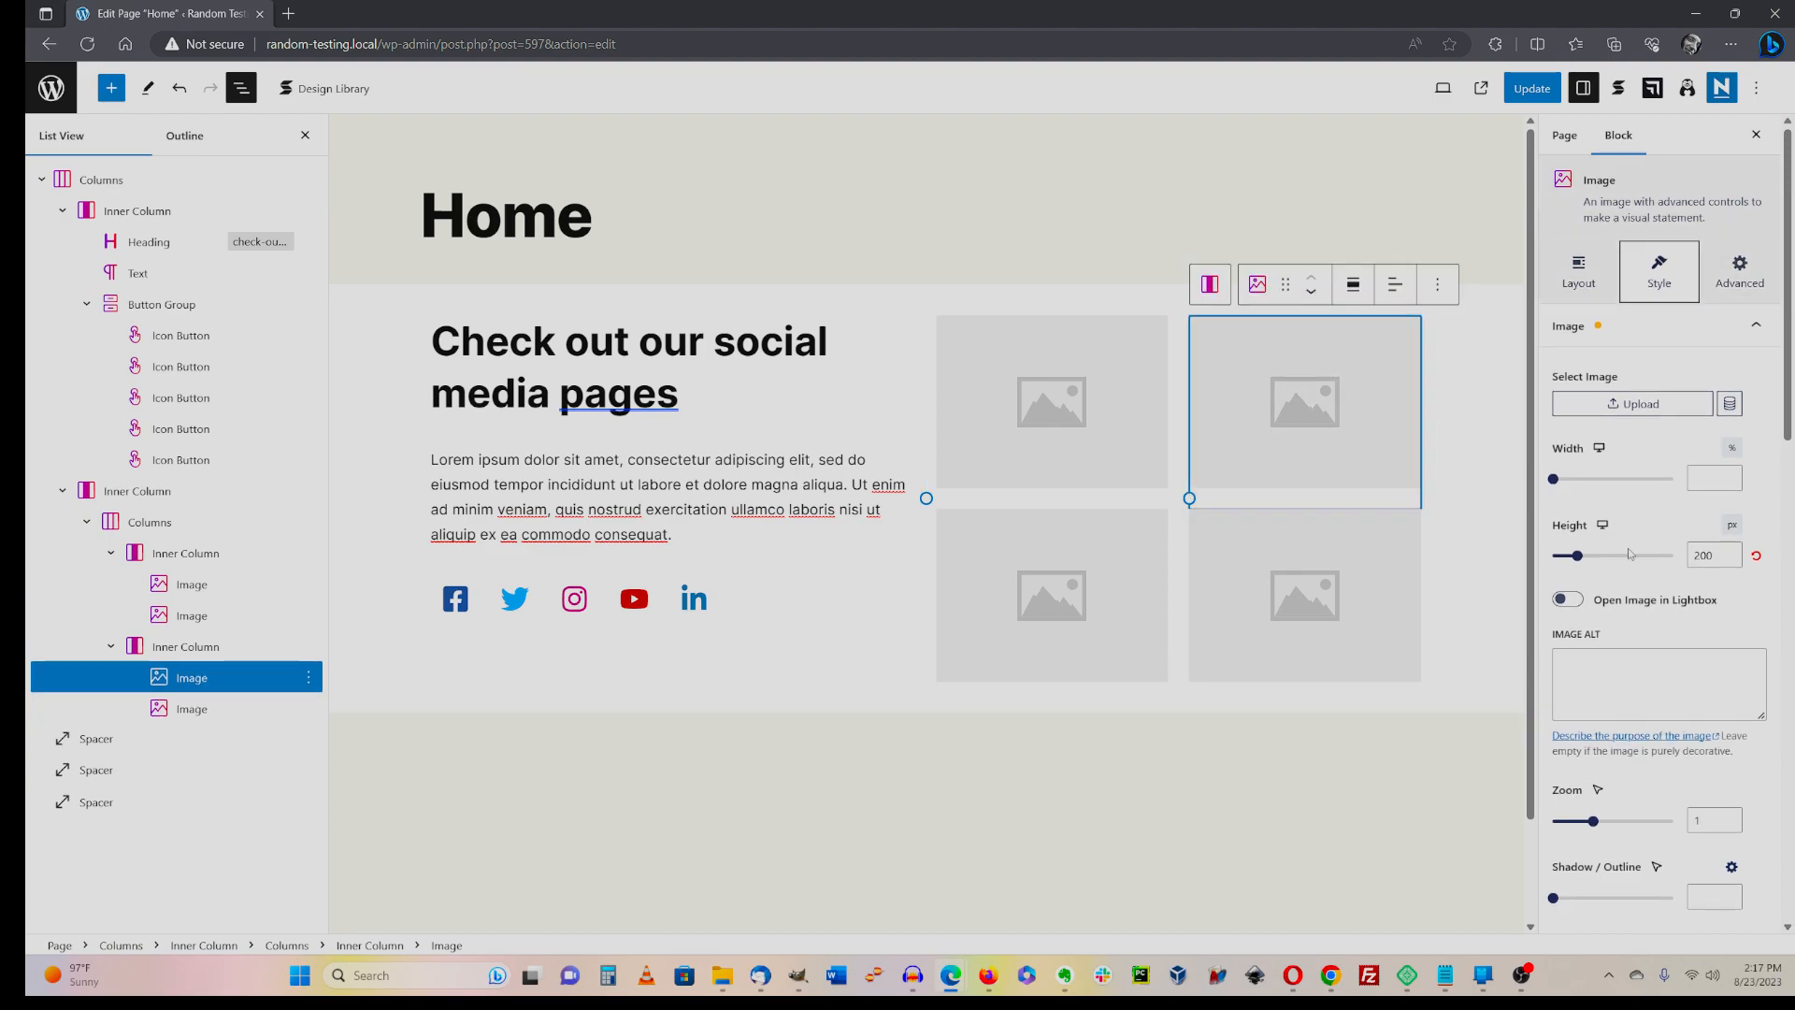
pyautogui.scroll(-4, 1634, 567)
pyautogui.scroll(-5, 1633, 567)
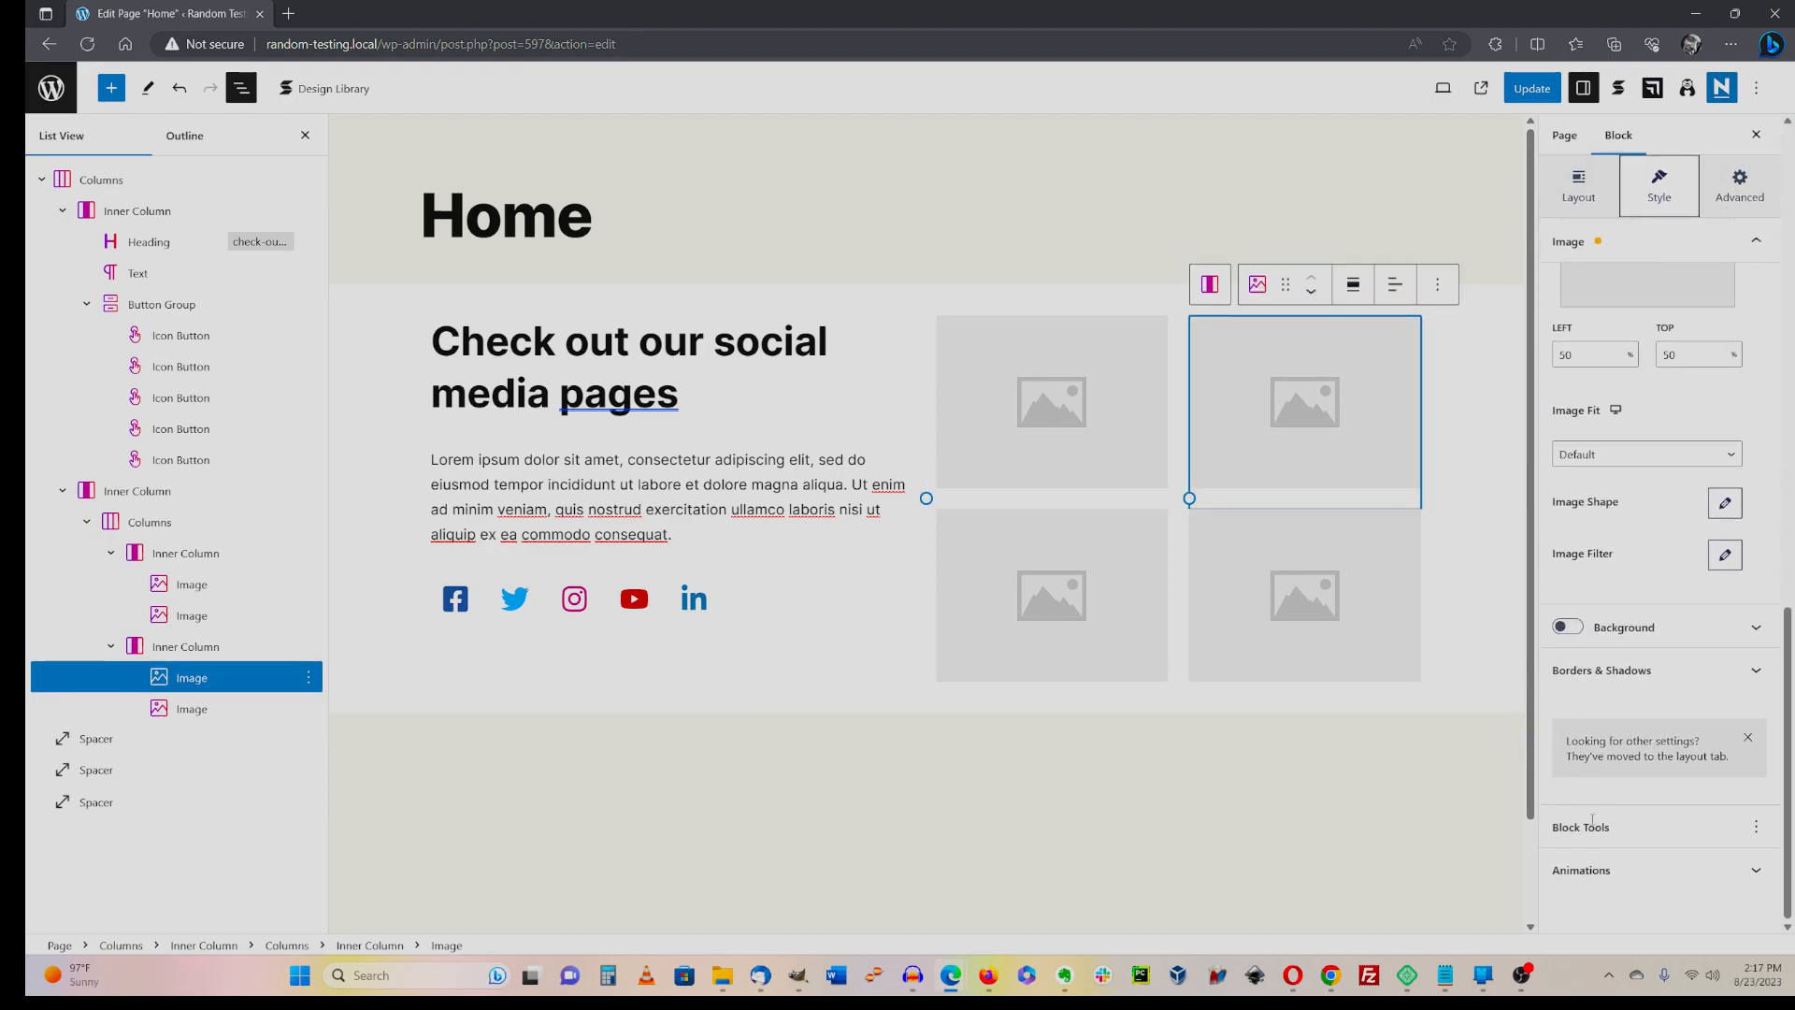
pyautogui.click(1305, 434)
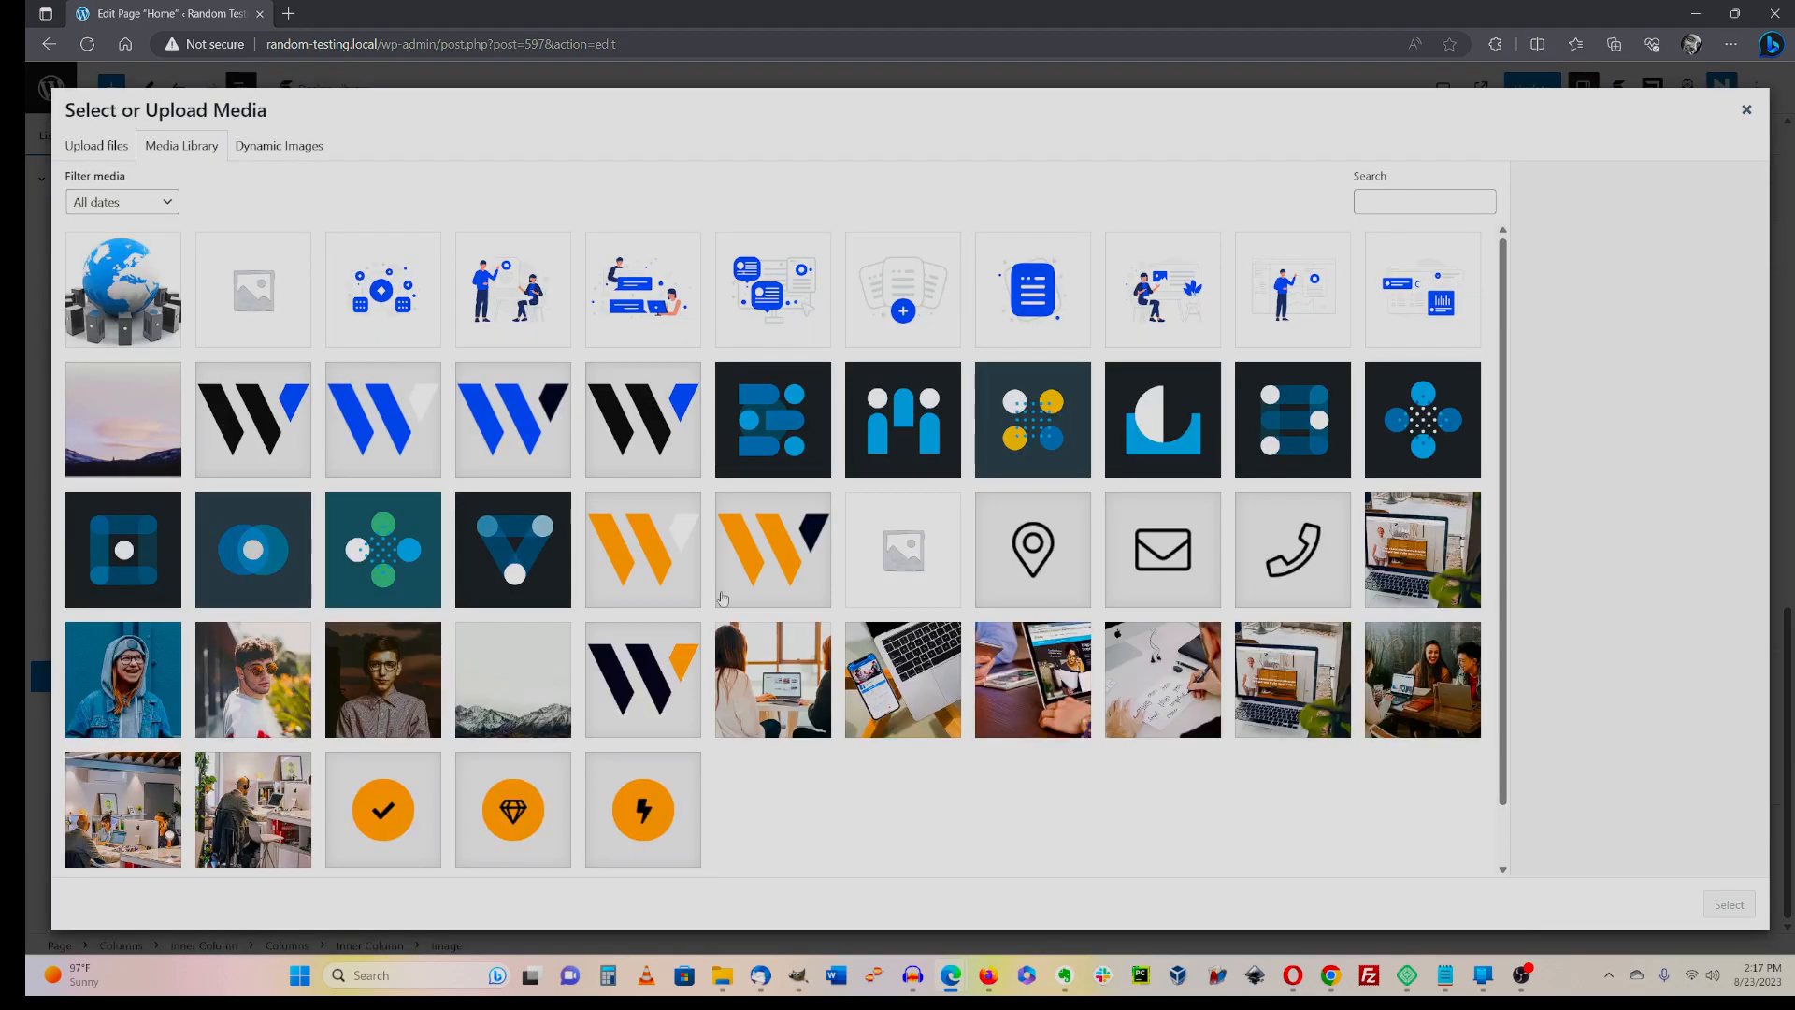
pyautogui.click(159, 554)
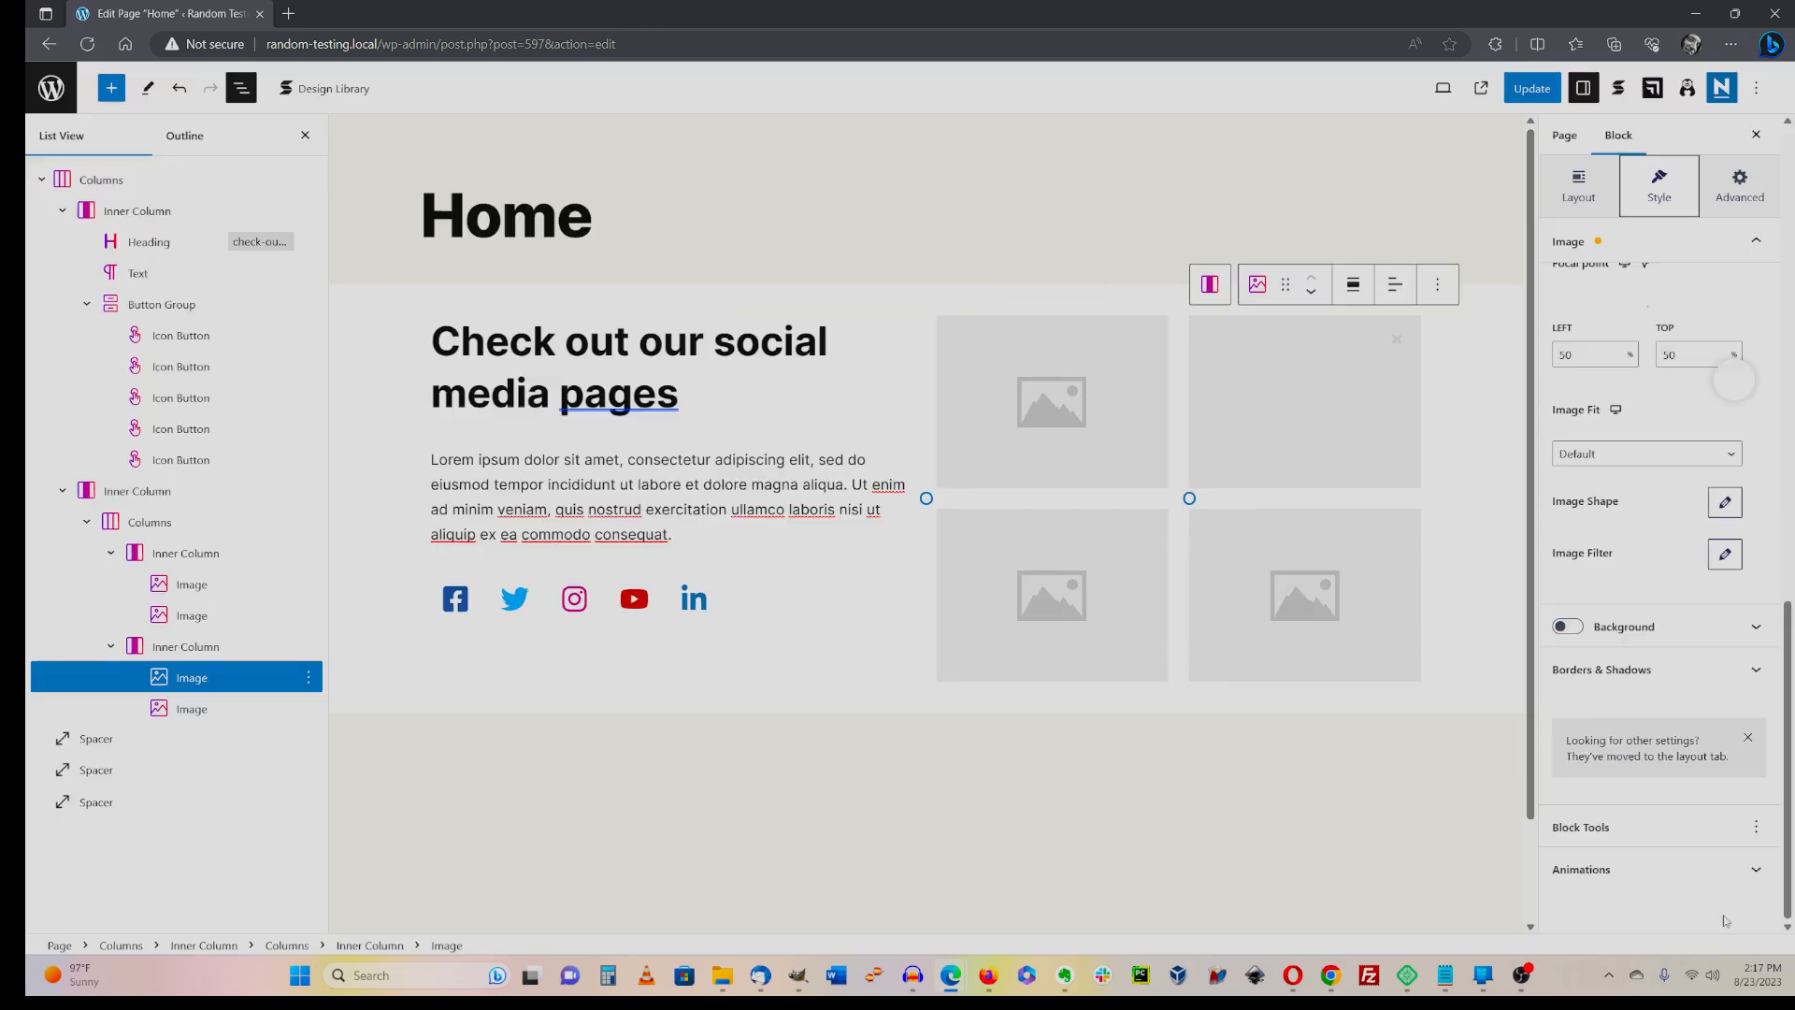
pyautogui.click(1727, 907)
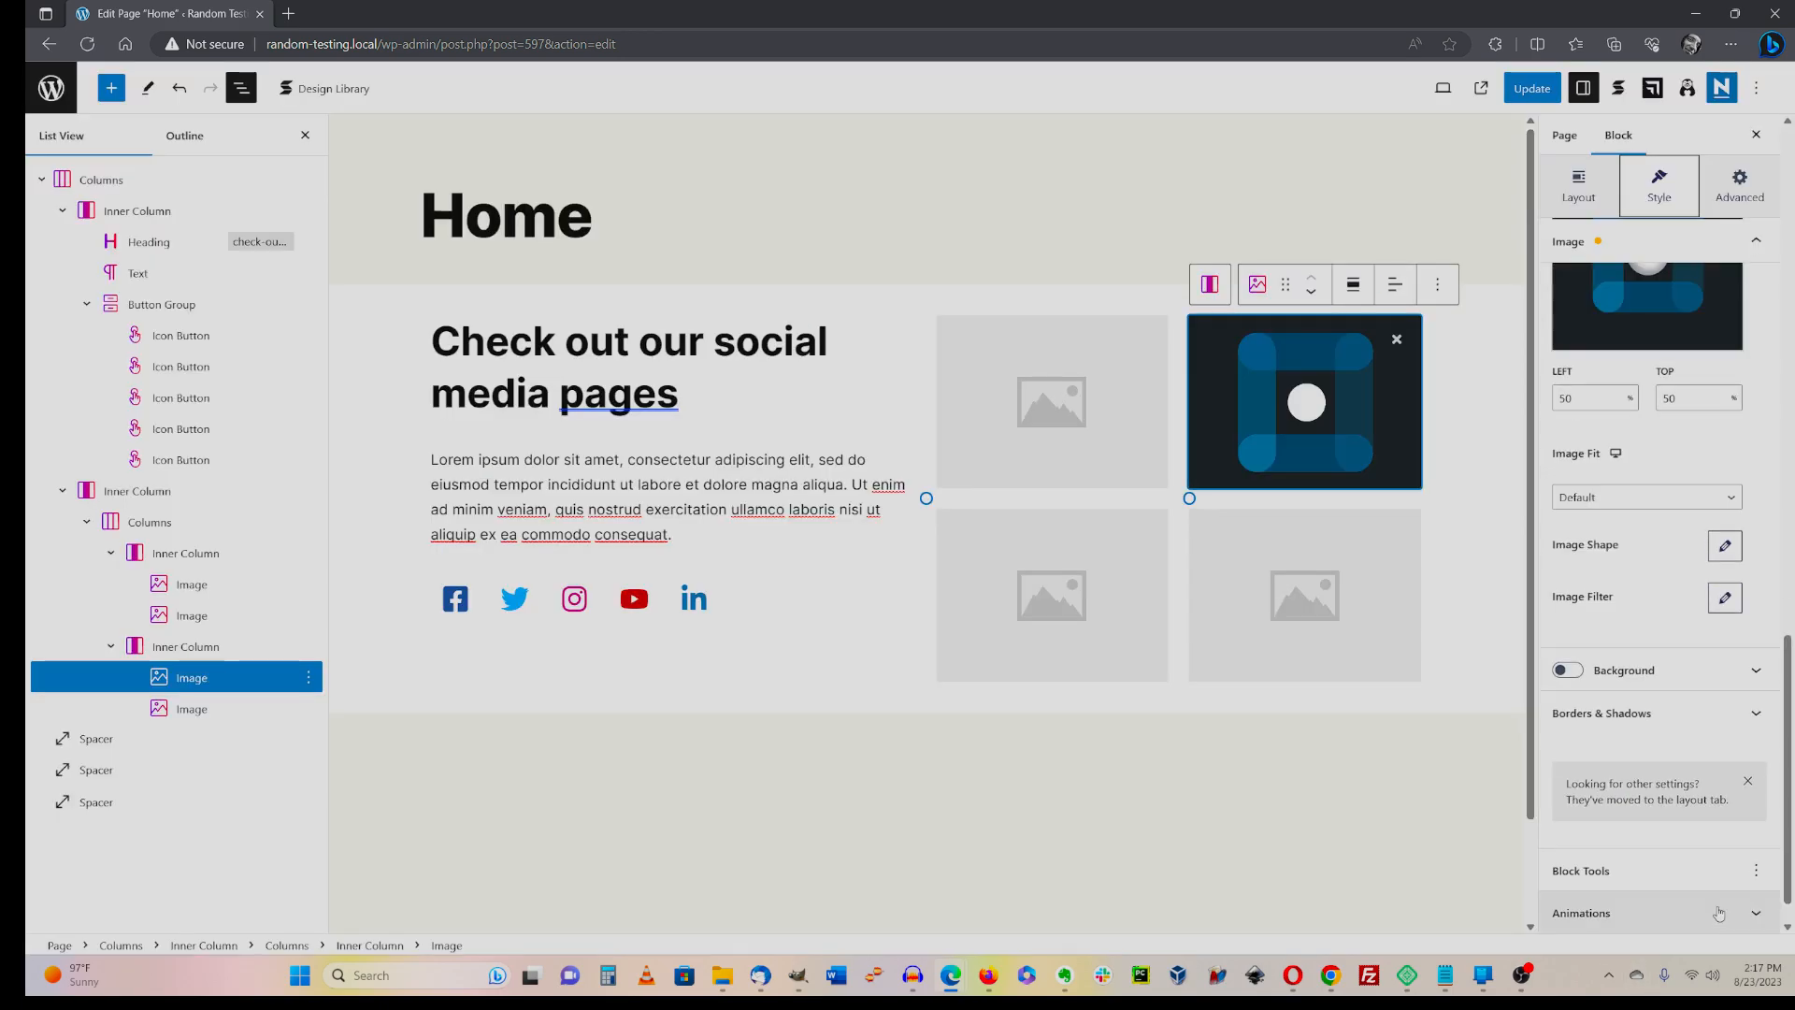
pyautogui.scroll(-1, 1643, 721)
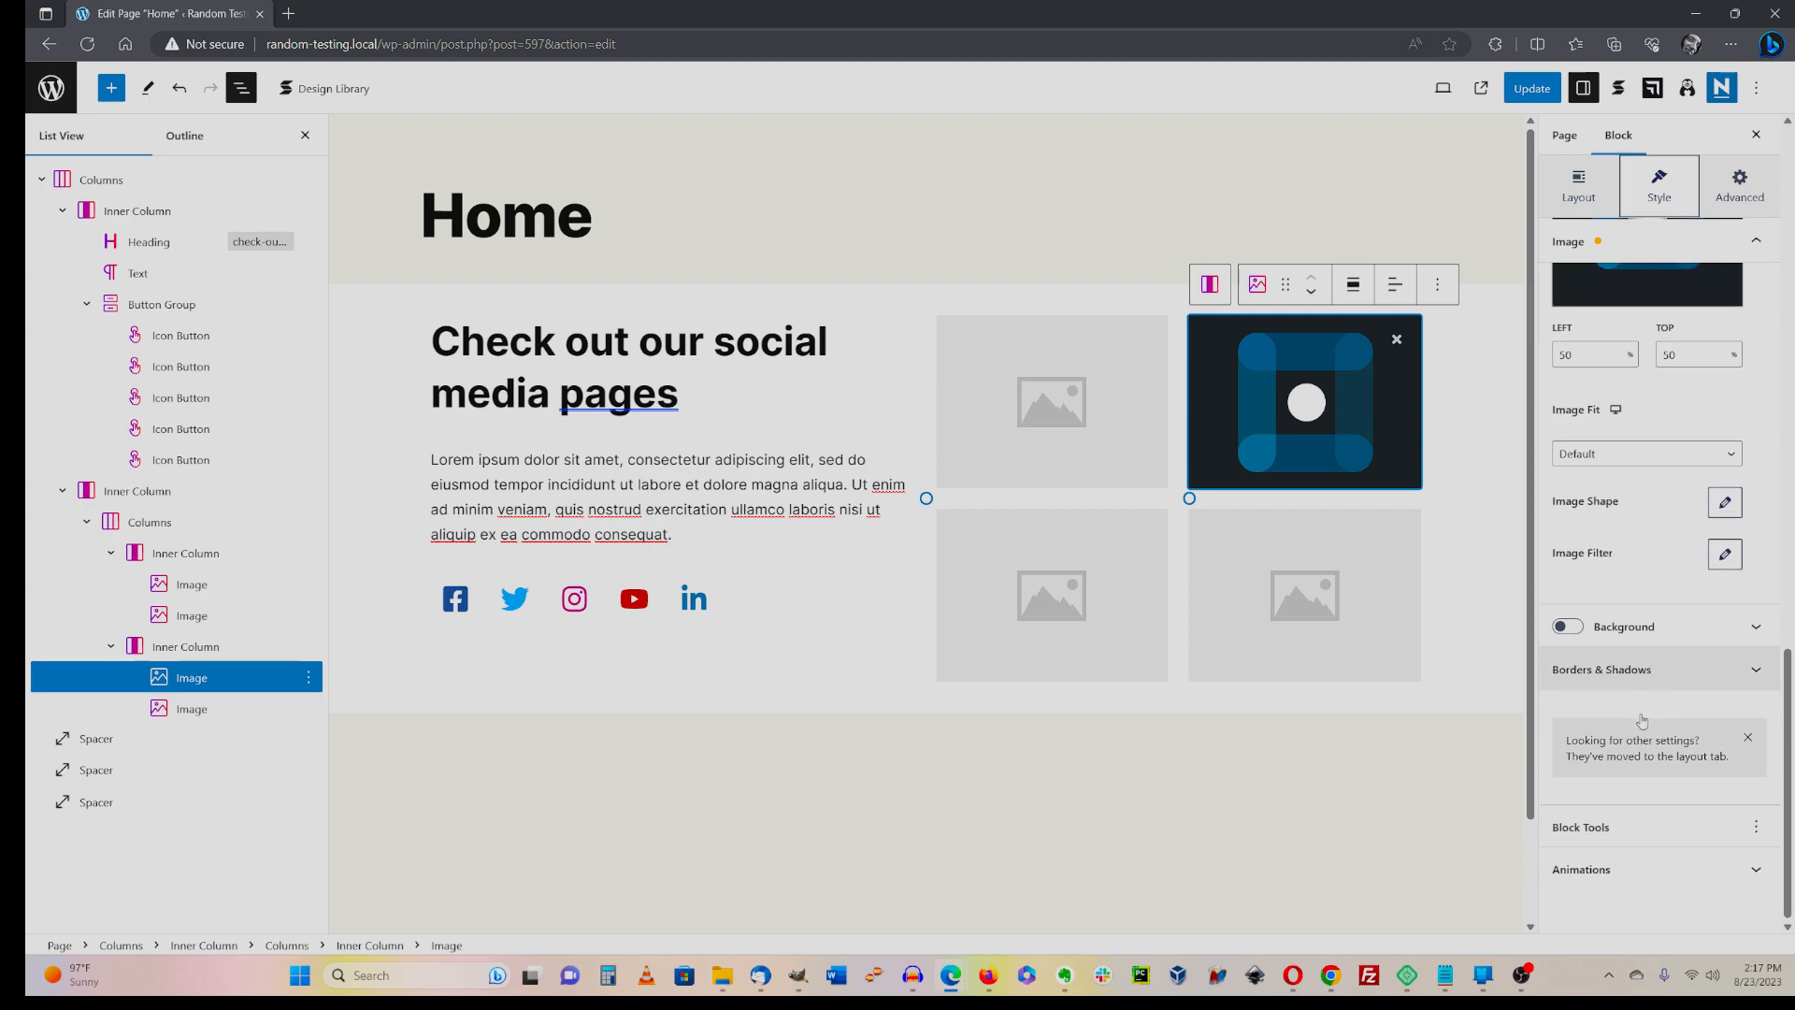
pyautogui.click(1617, 671)
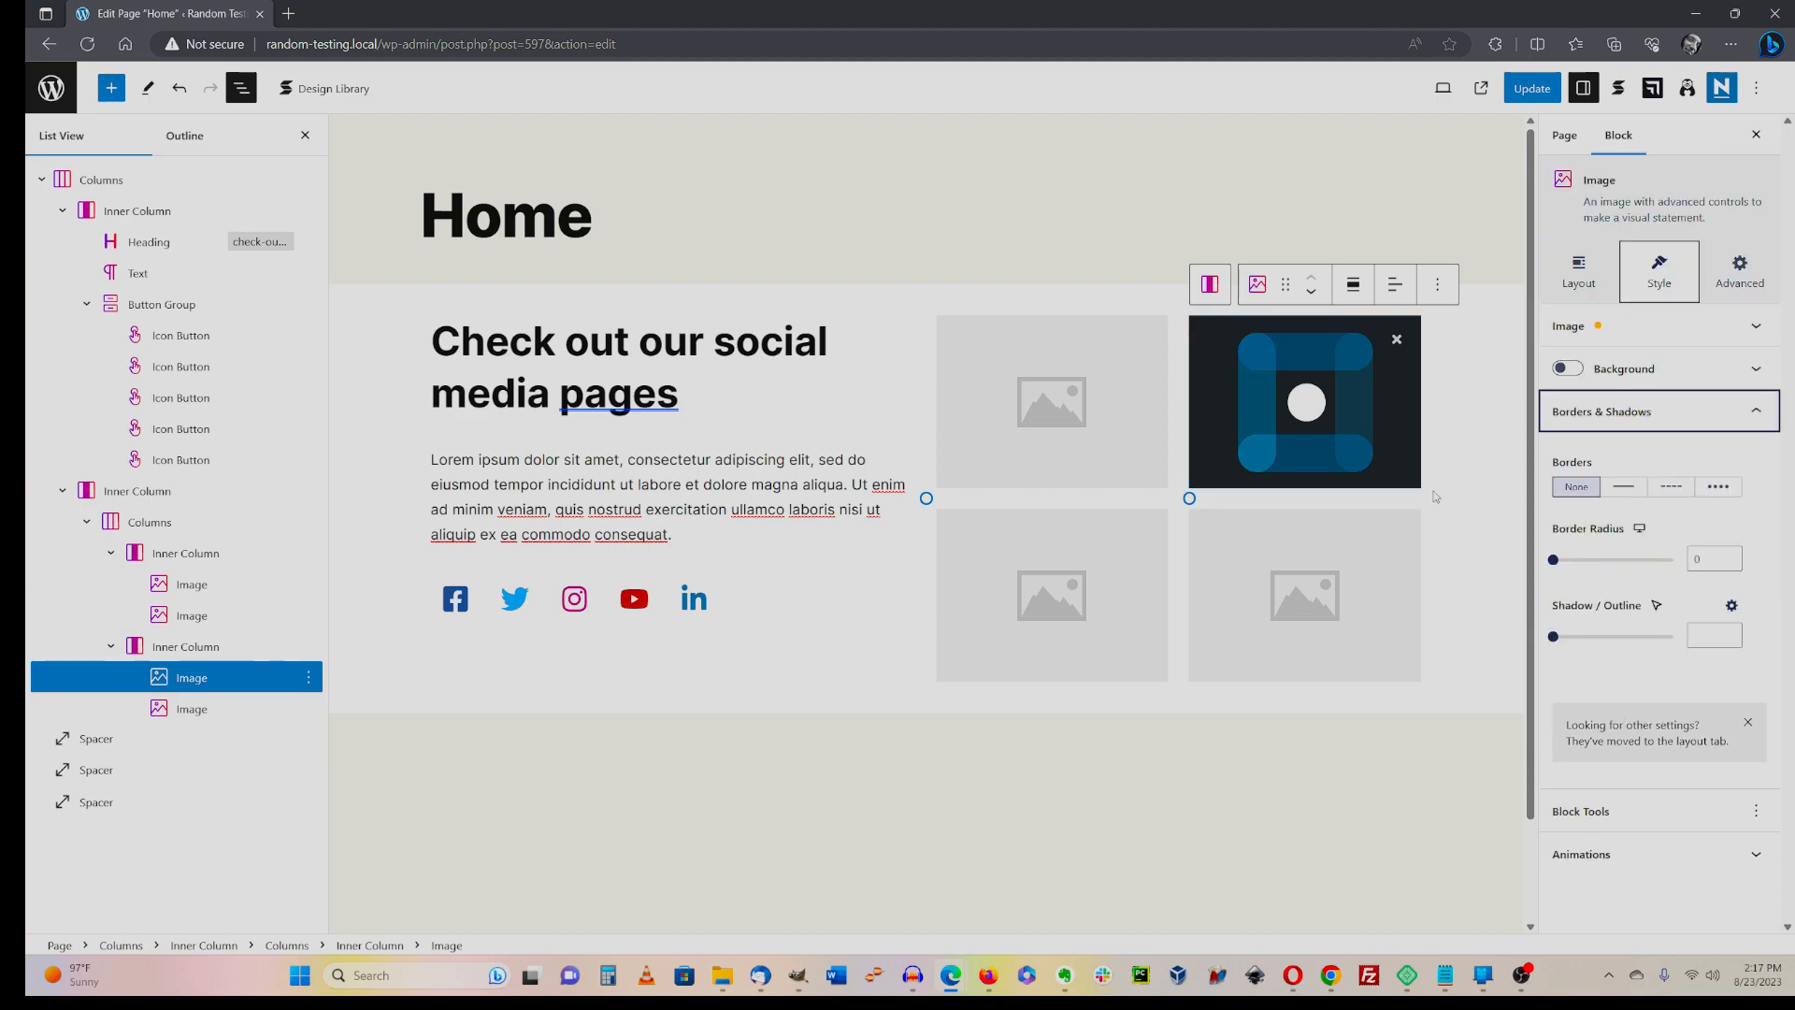
# - Fill the first nested column's upper image with neve-demo-image-31.png from the media library
pyautogui.click(1075, 393)
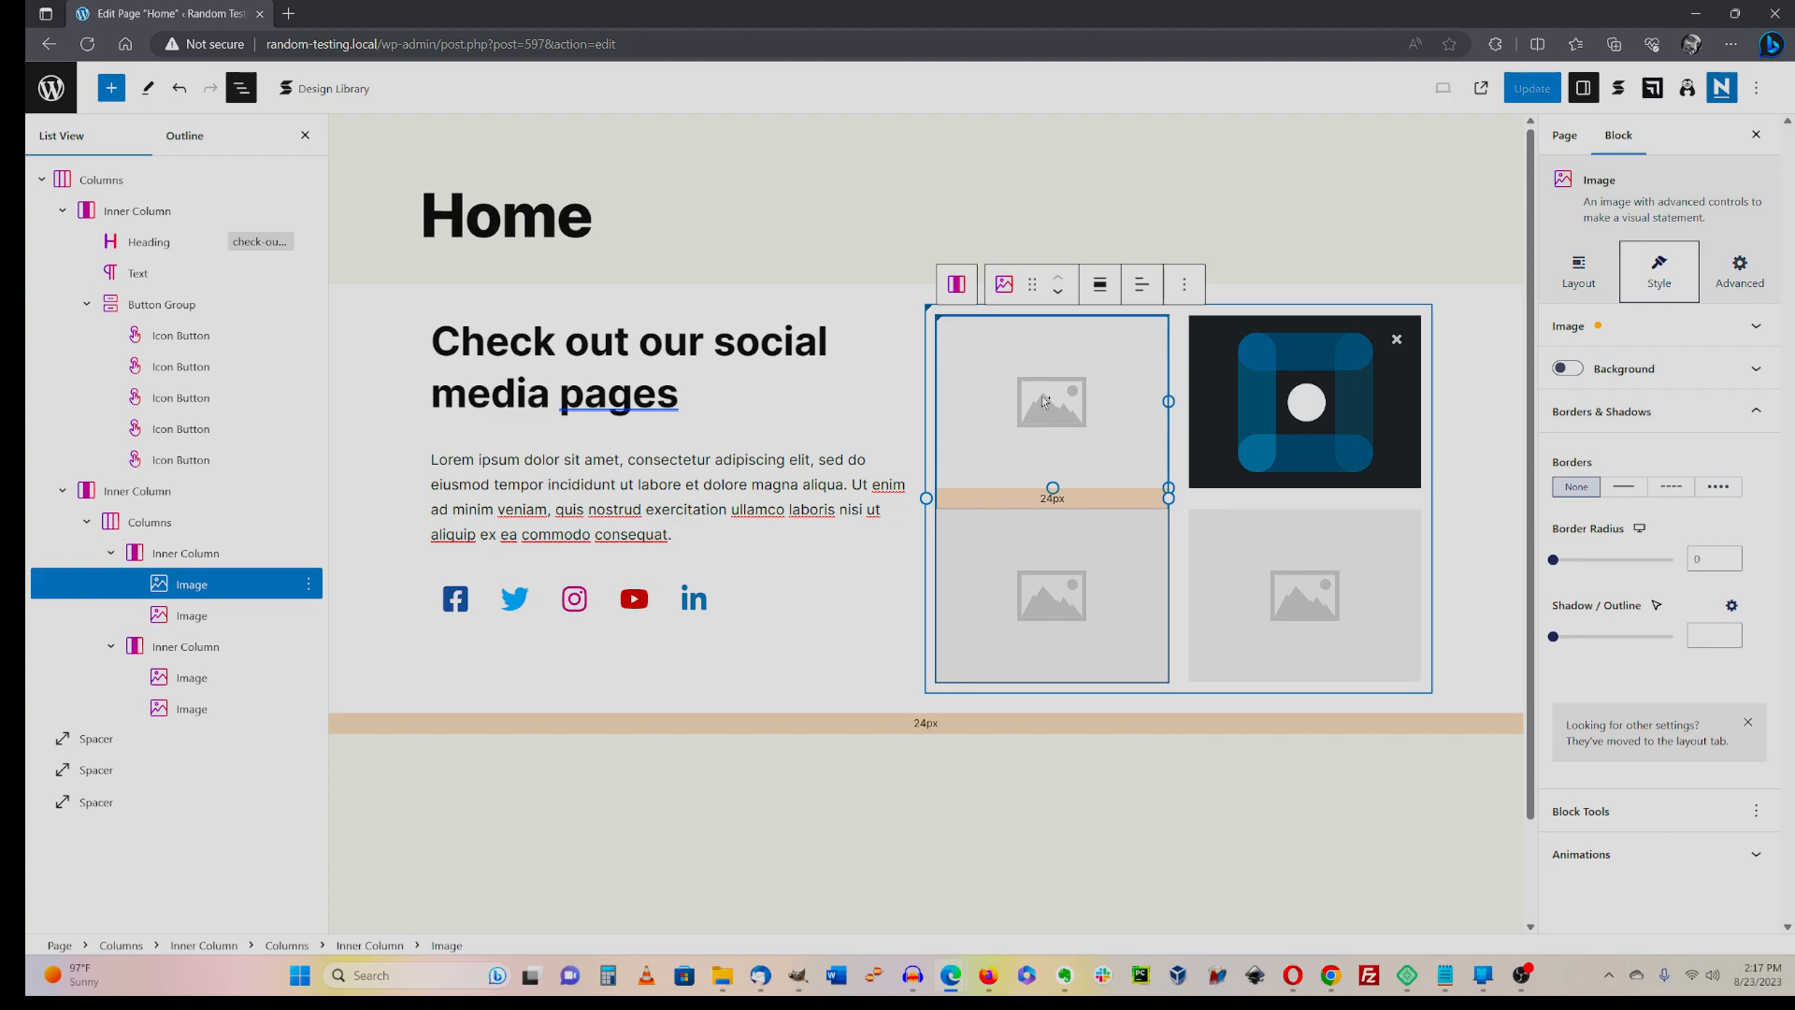
pyautogui.click(1045, 401)
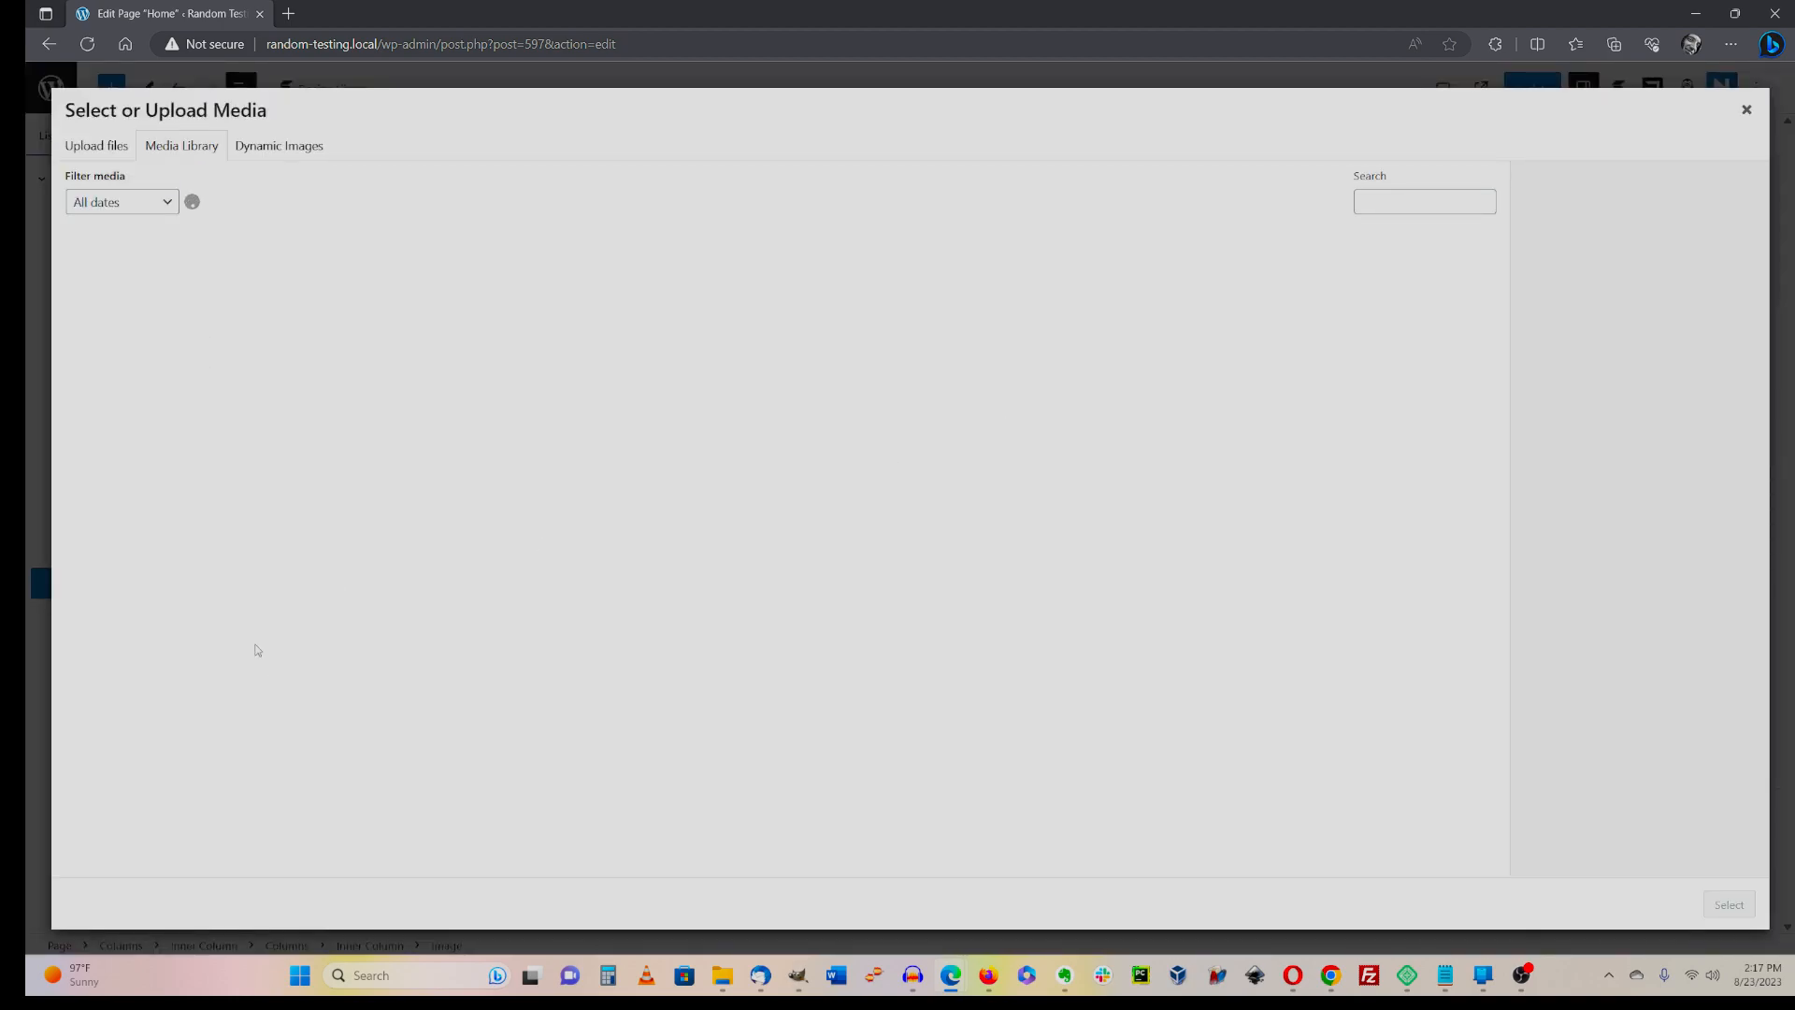
pyautogui.click(311, 556)
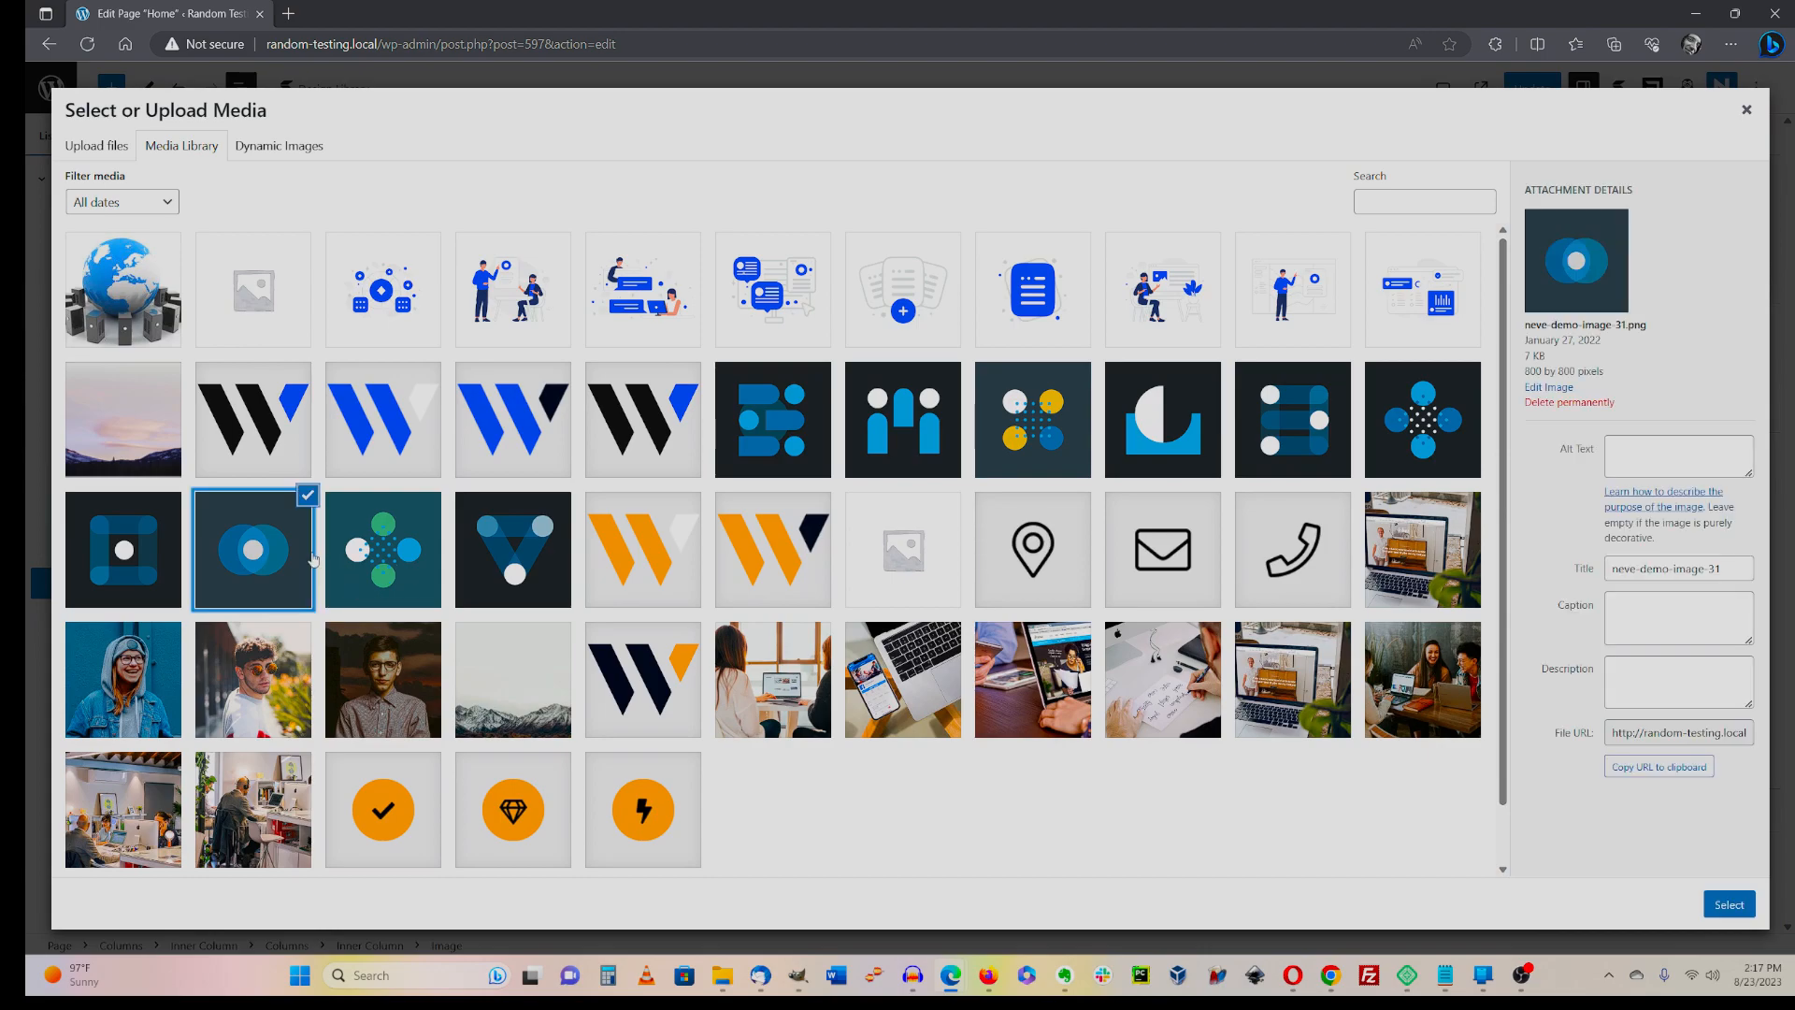
pyautogui.click(1735, 904)
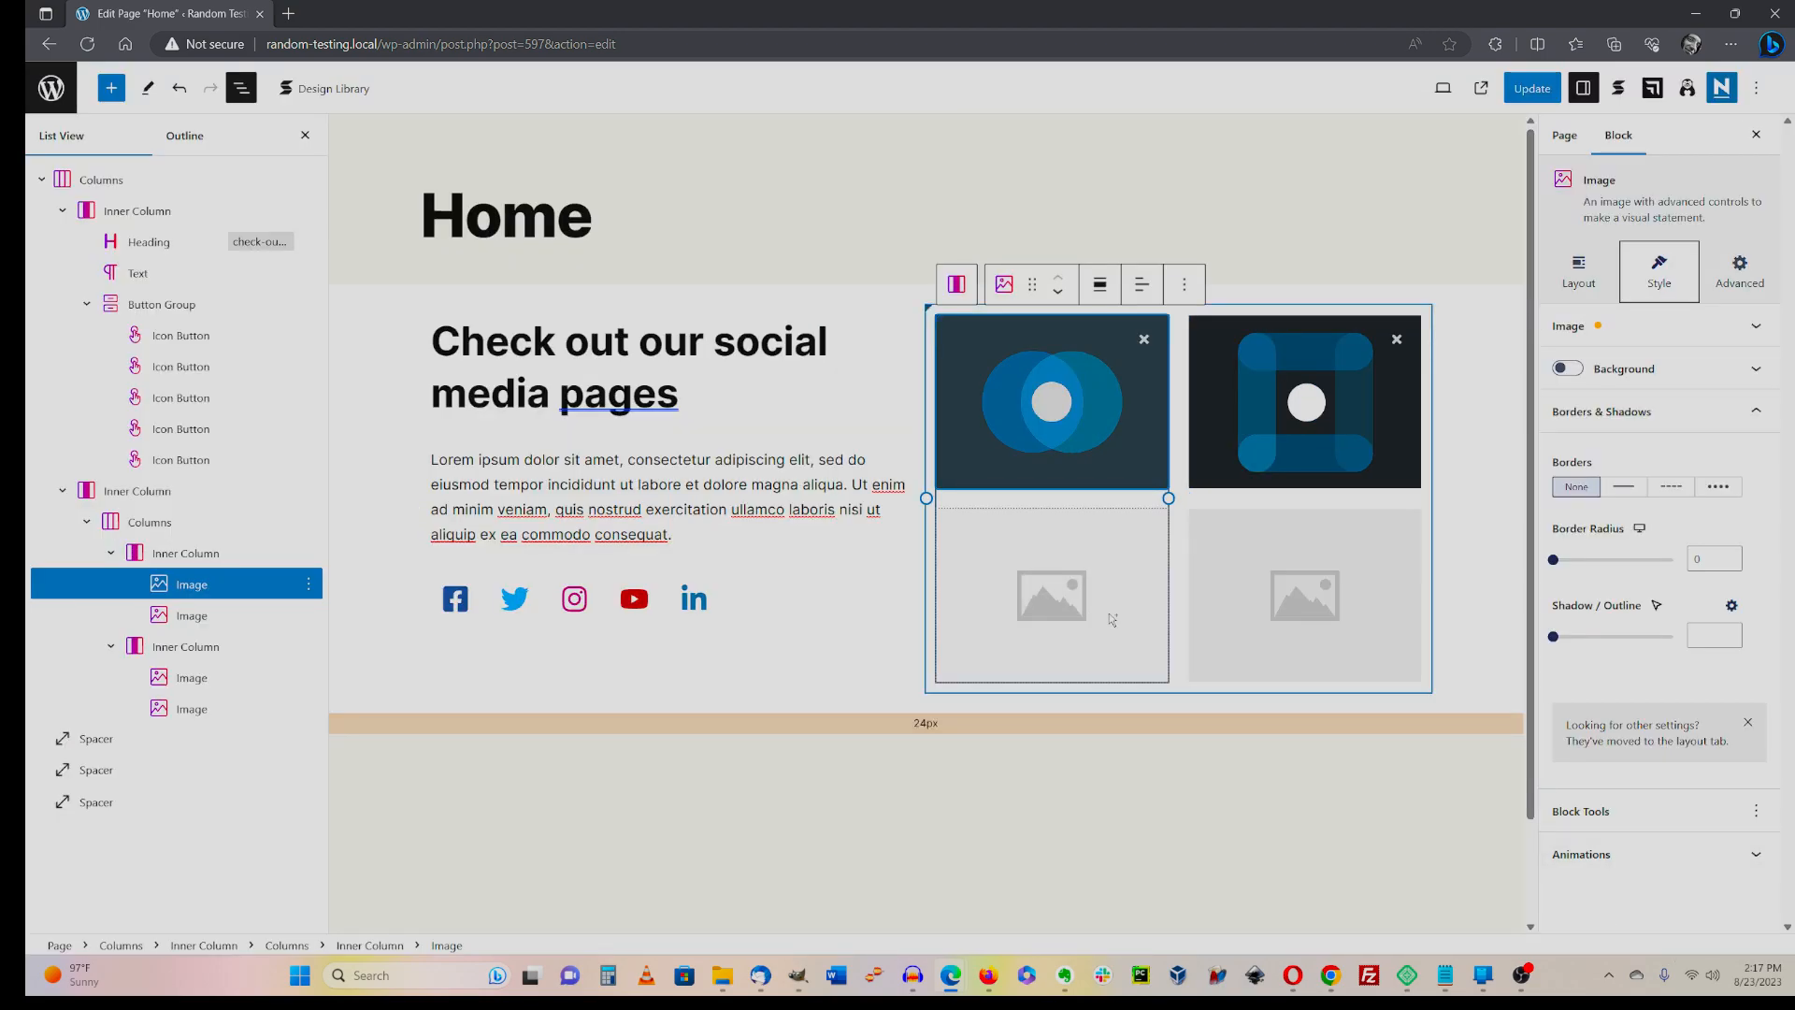
# - Fill the first nested column's lower image with neve-demo-image-08.png from the media library
pyautogui.click(1112, 620)
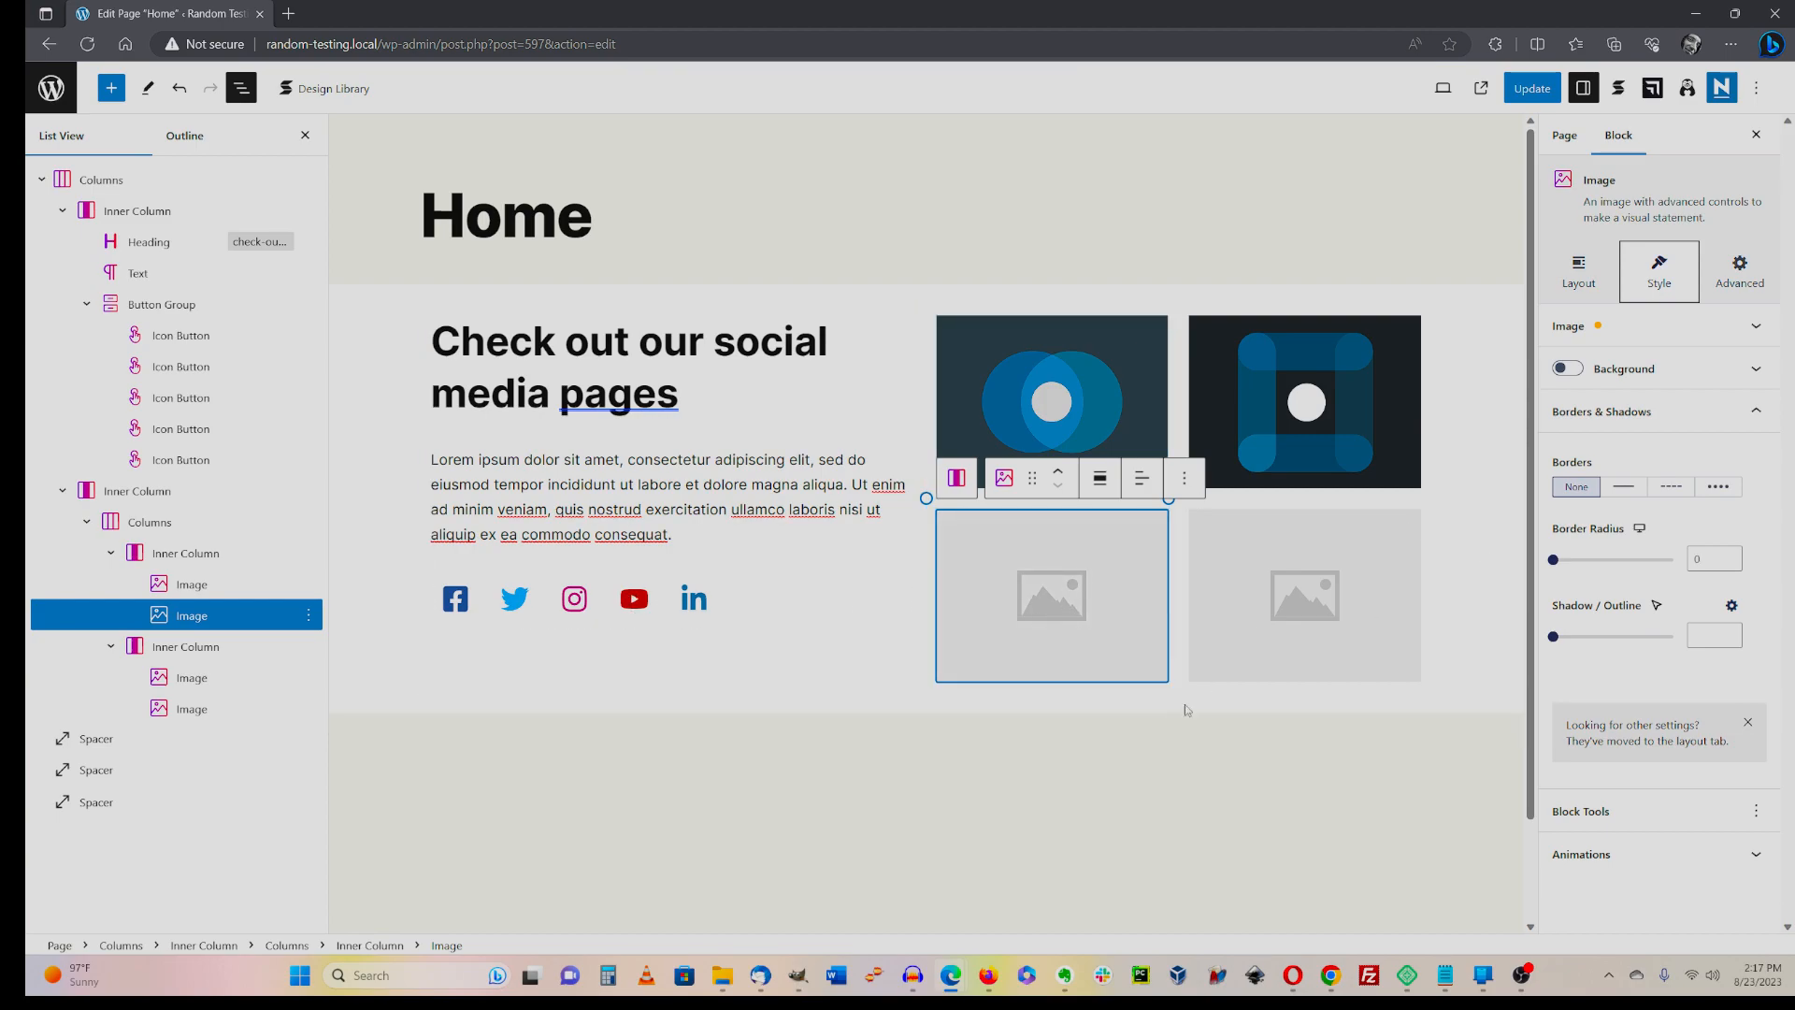
pyautogui.click(1019, 597)
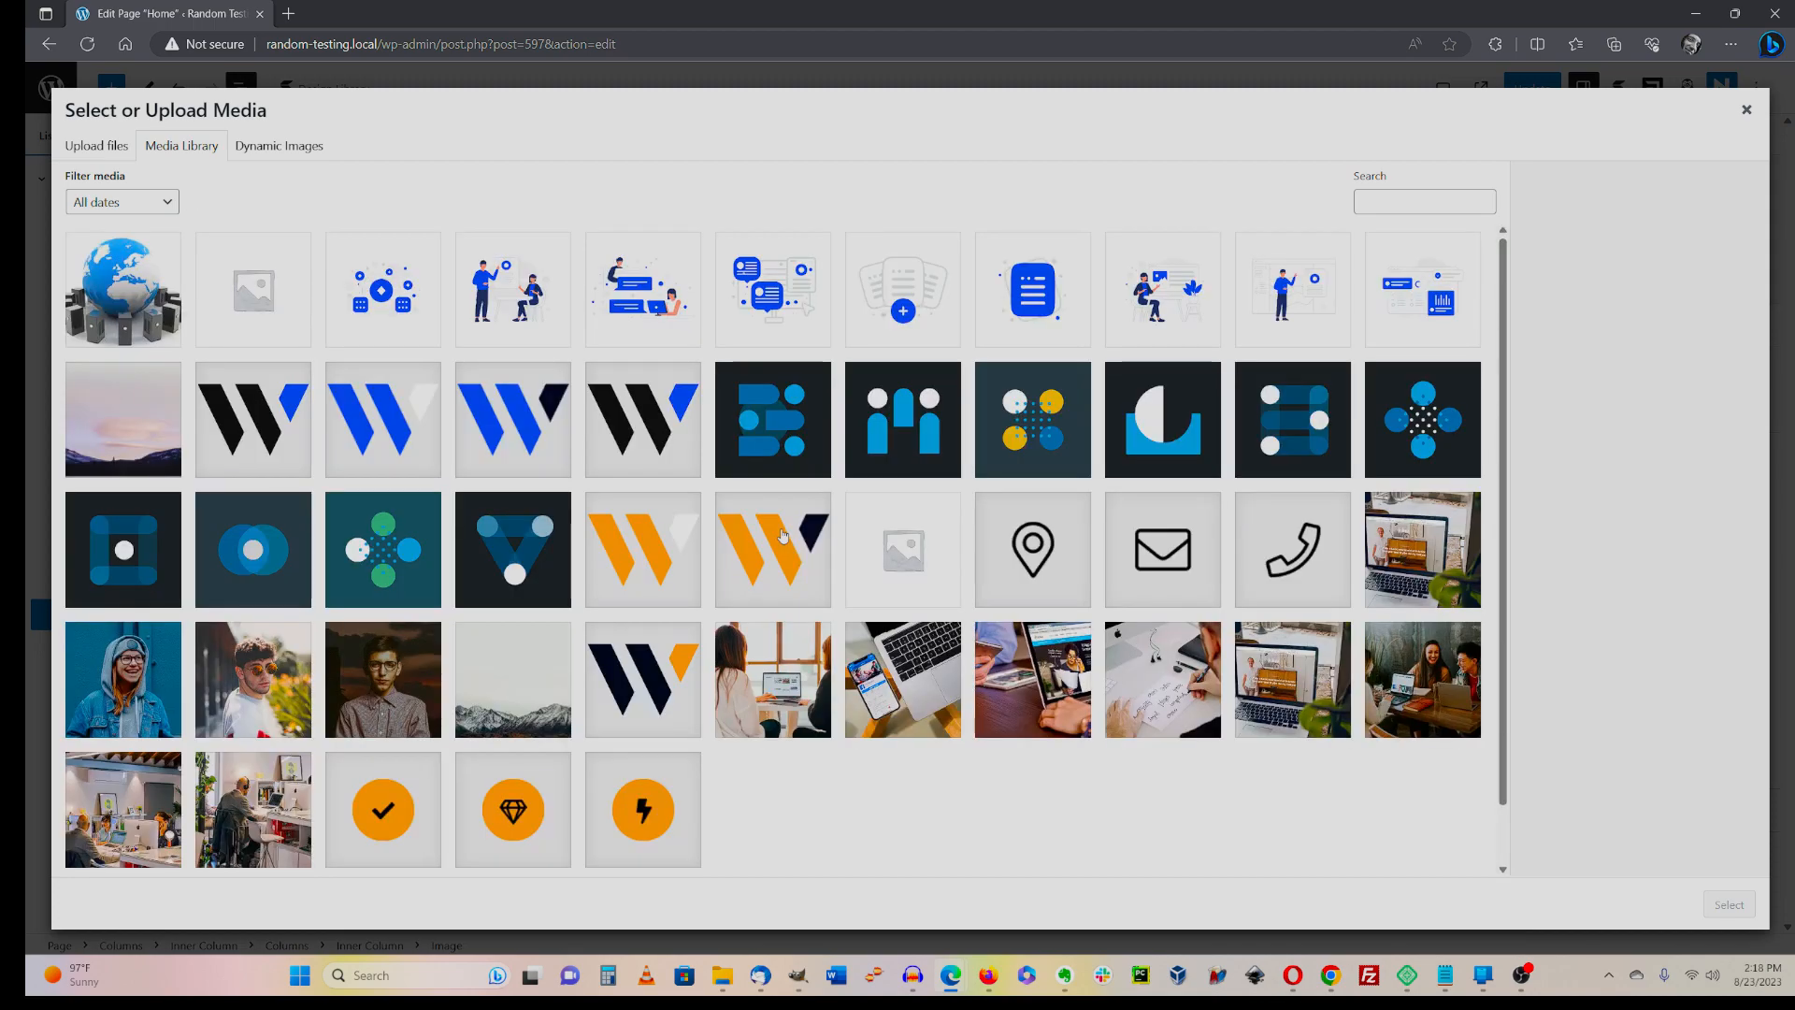
pyautogui.click(946, 423)
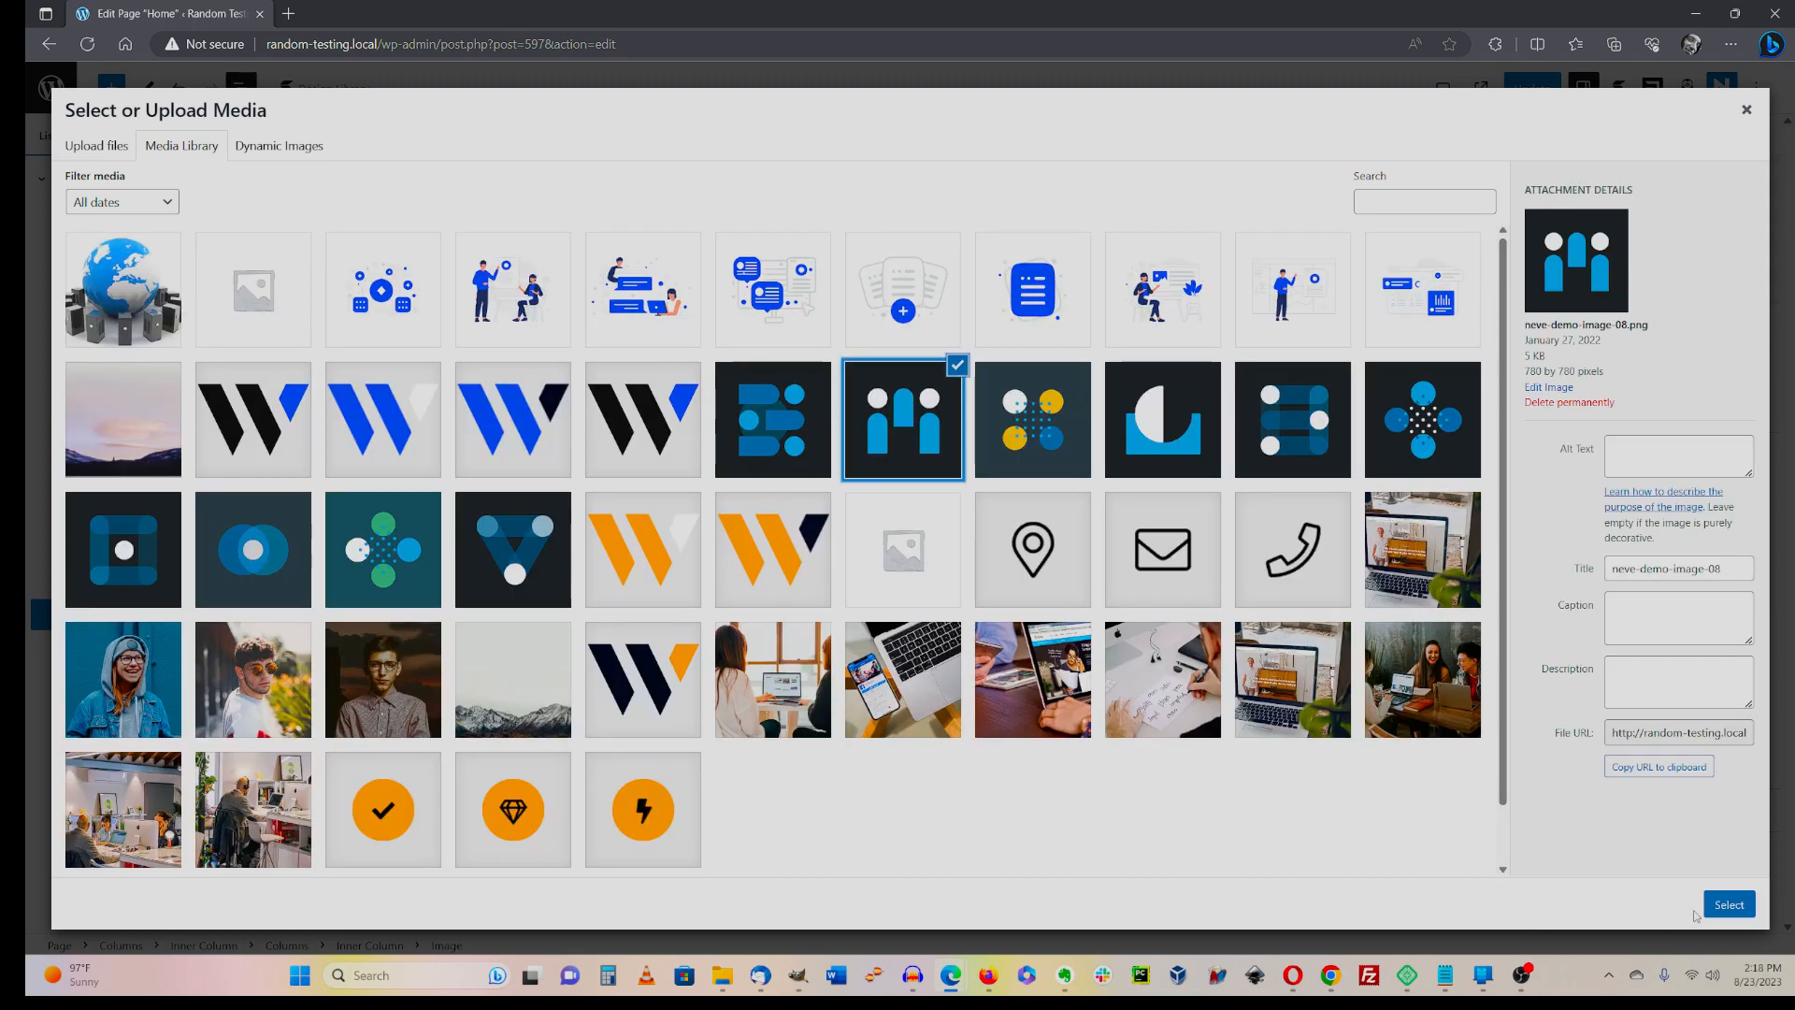
pyautogui.click(1725, 907)
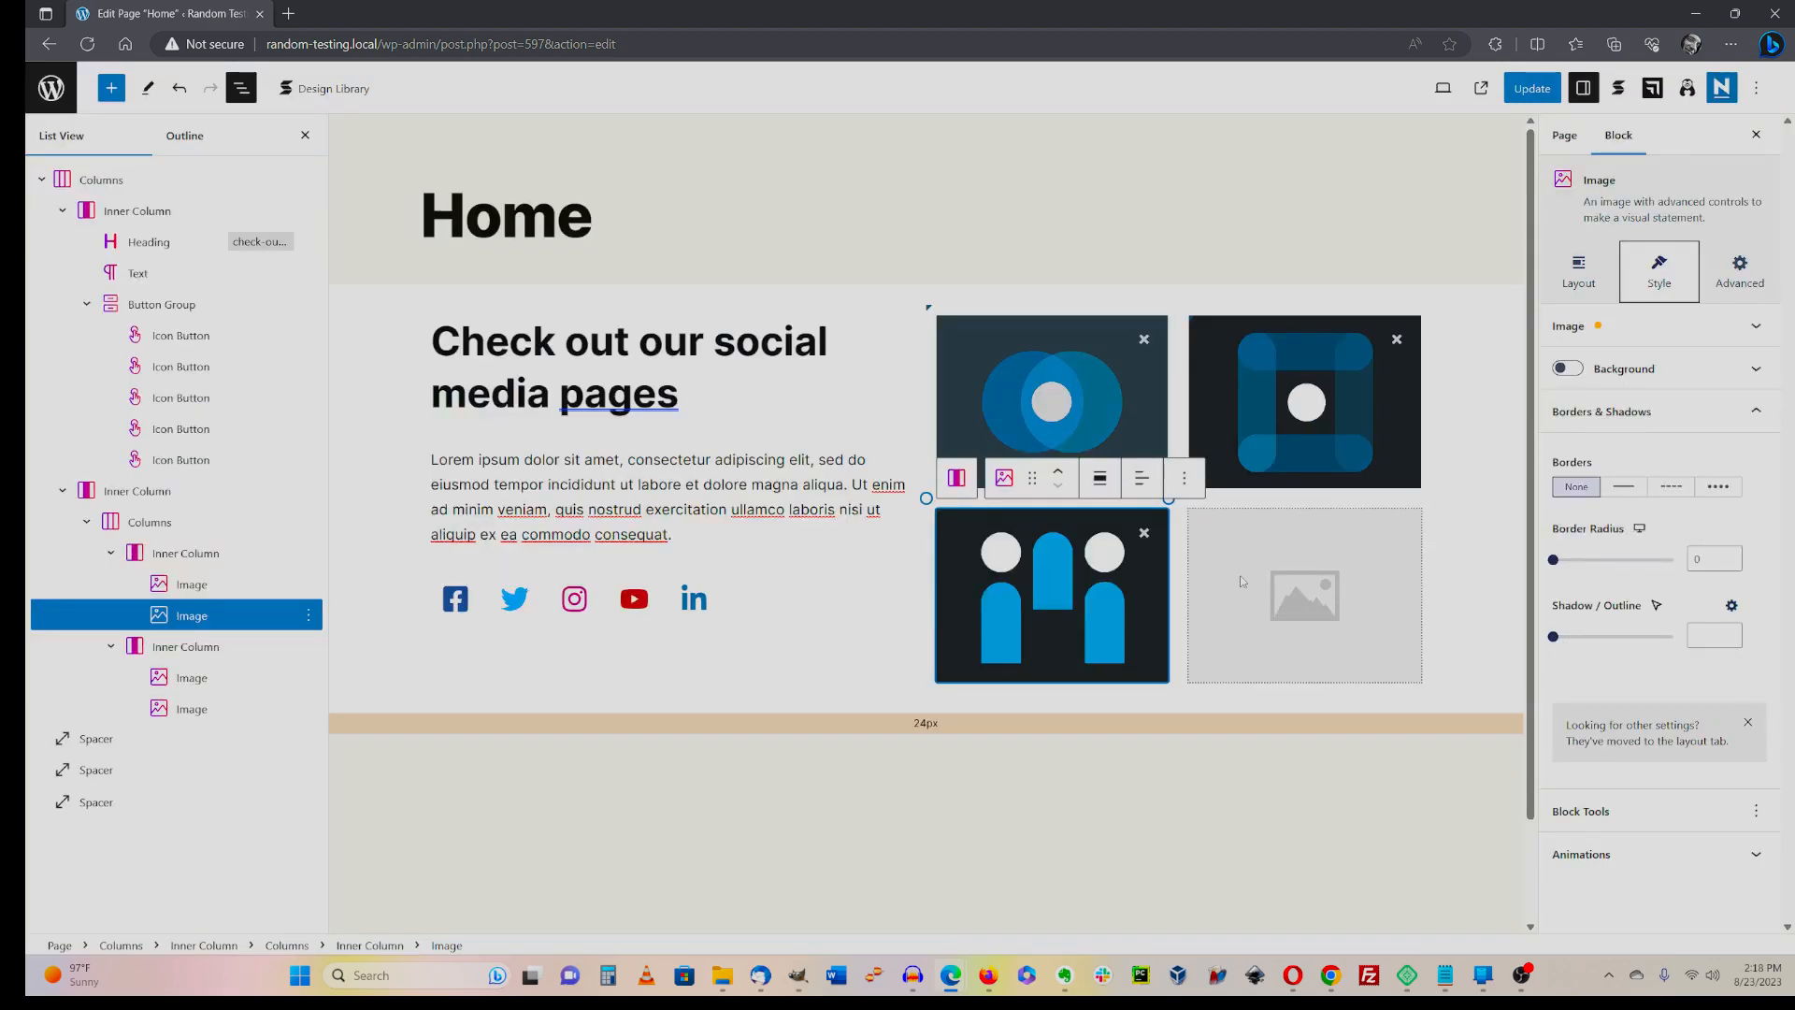
# - Fill the second nested column's lower image with neve-demo-image-05.png from the media library
pyautogui.click(1268, 584)
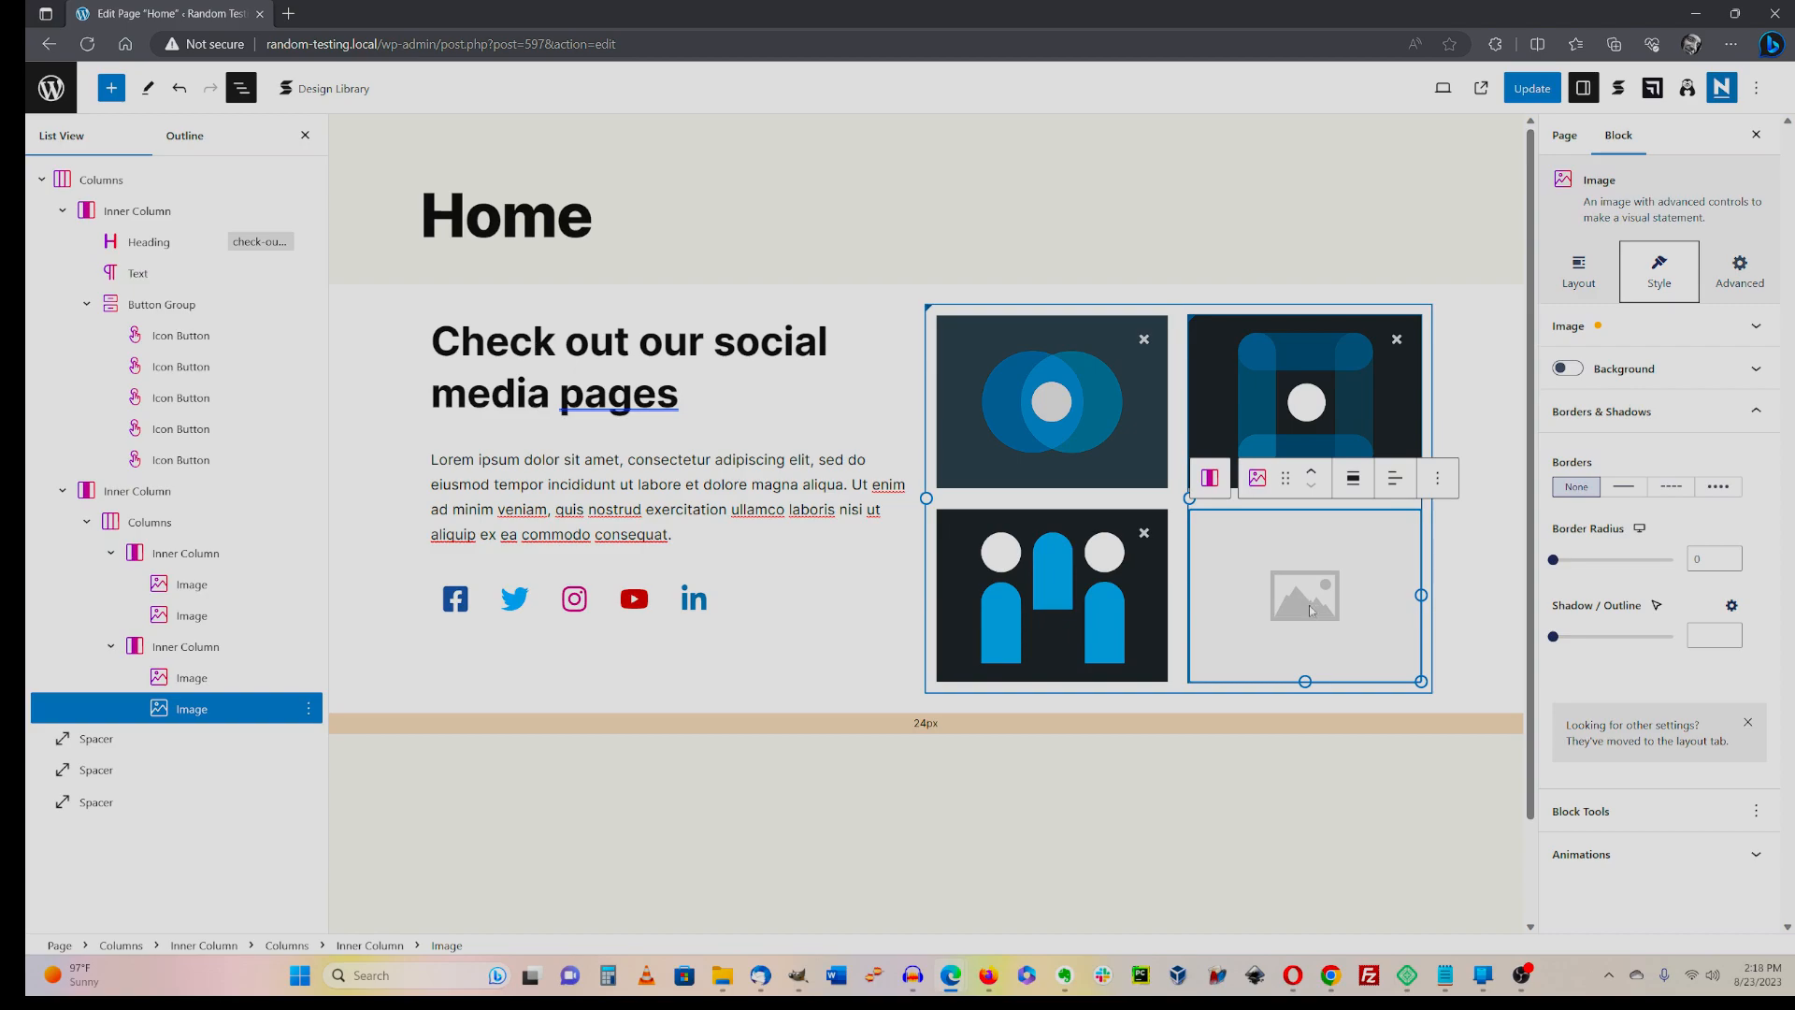
pyautogui.click(1311, 609)
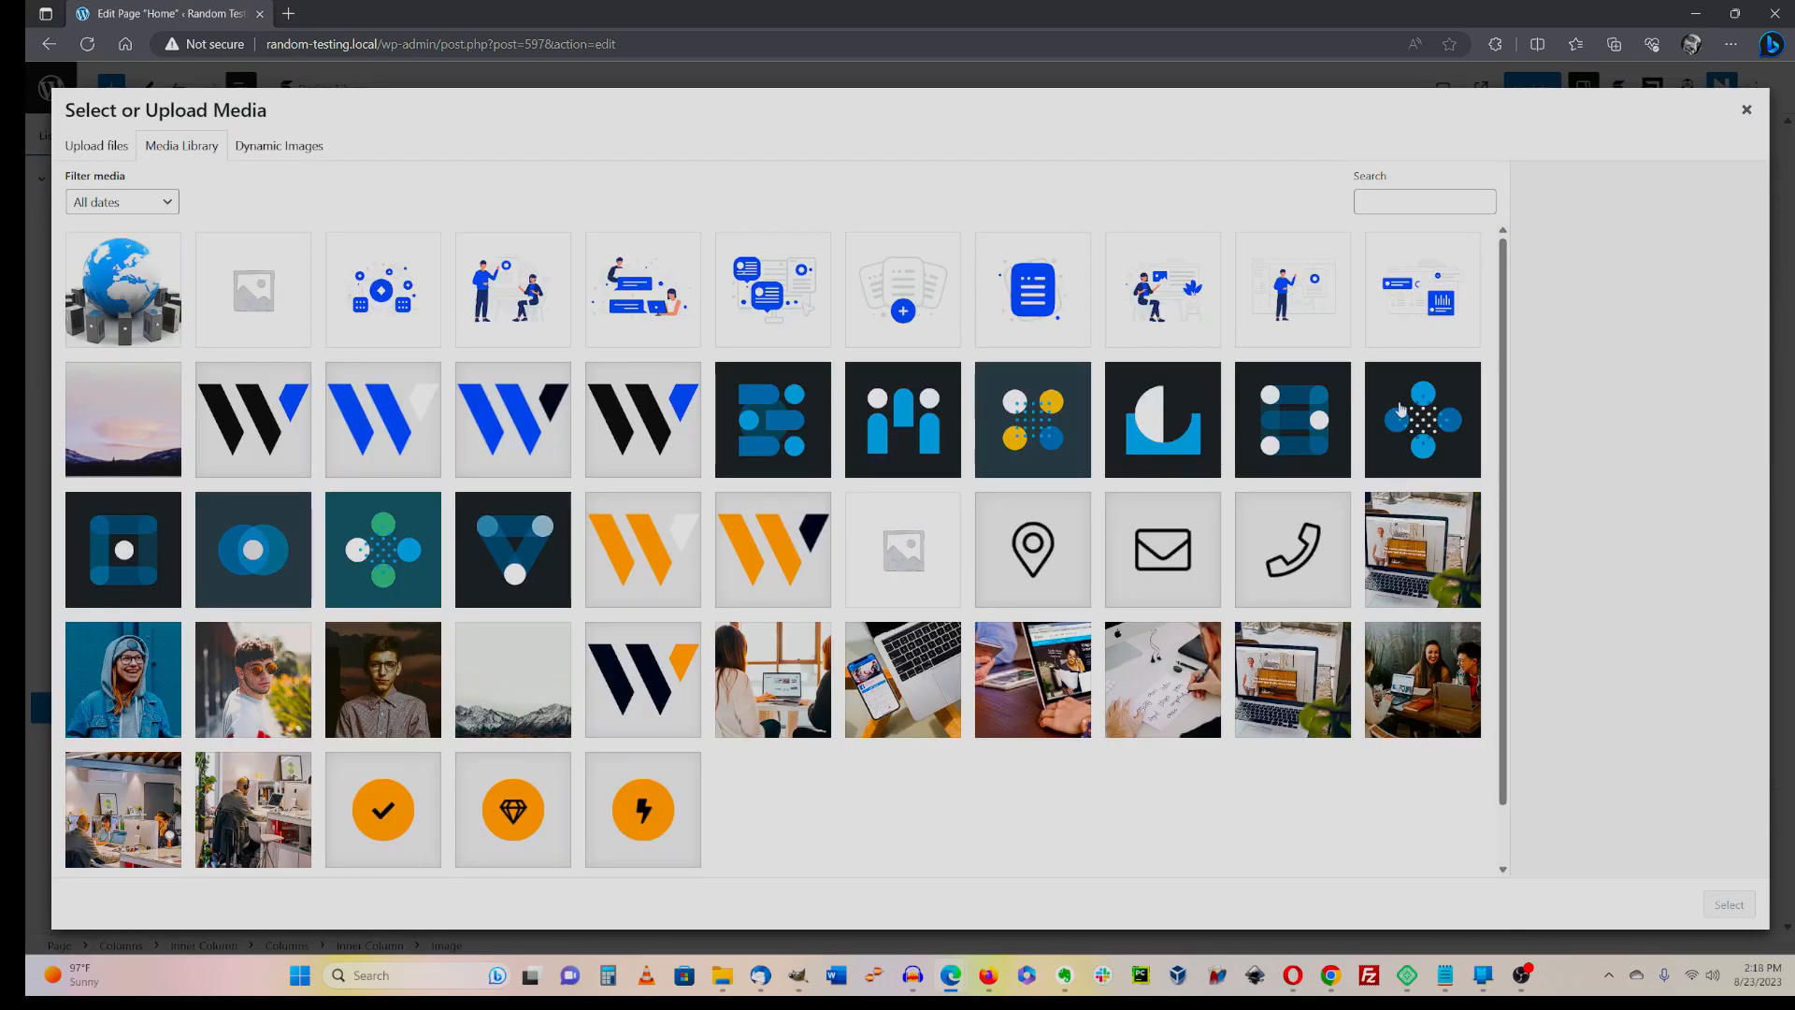
pyautogui.click(1400, 408)
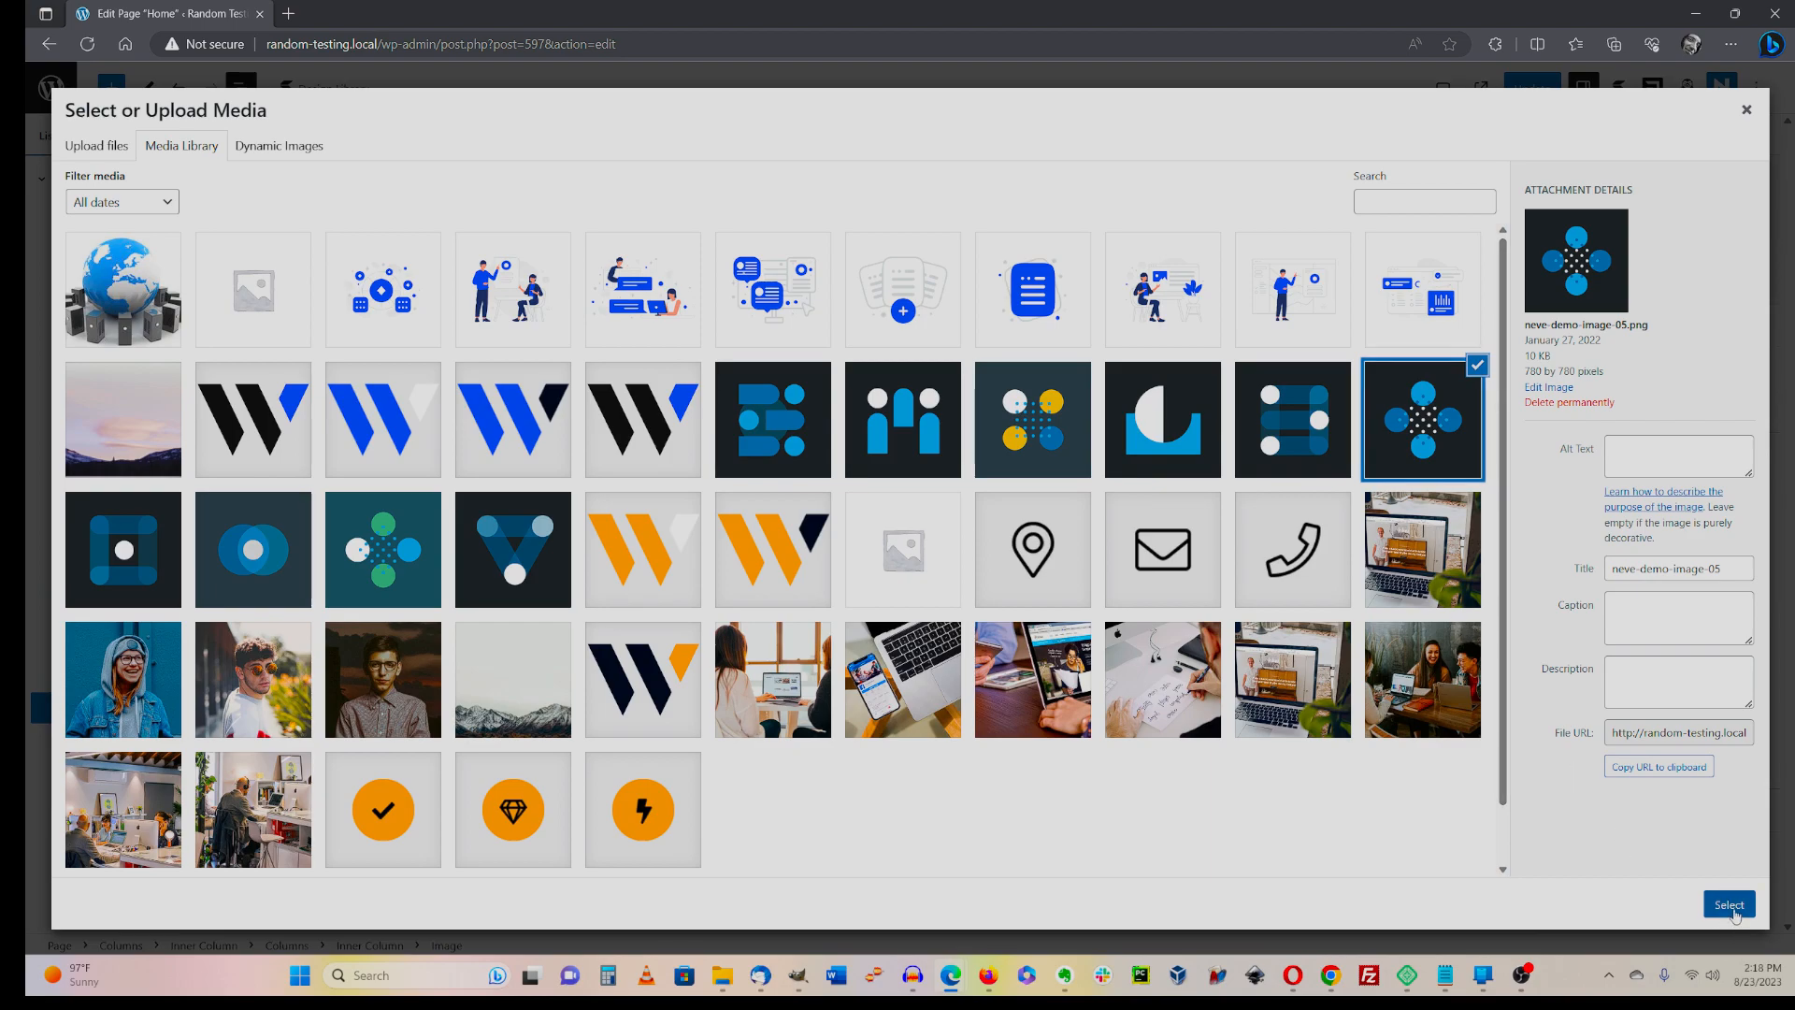
pyautogui.click(1734, 912)
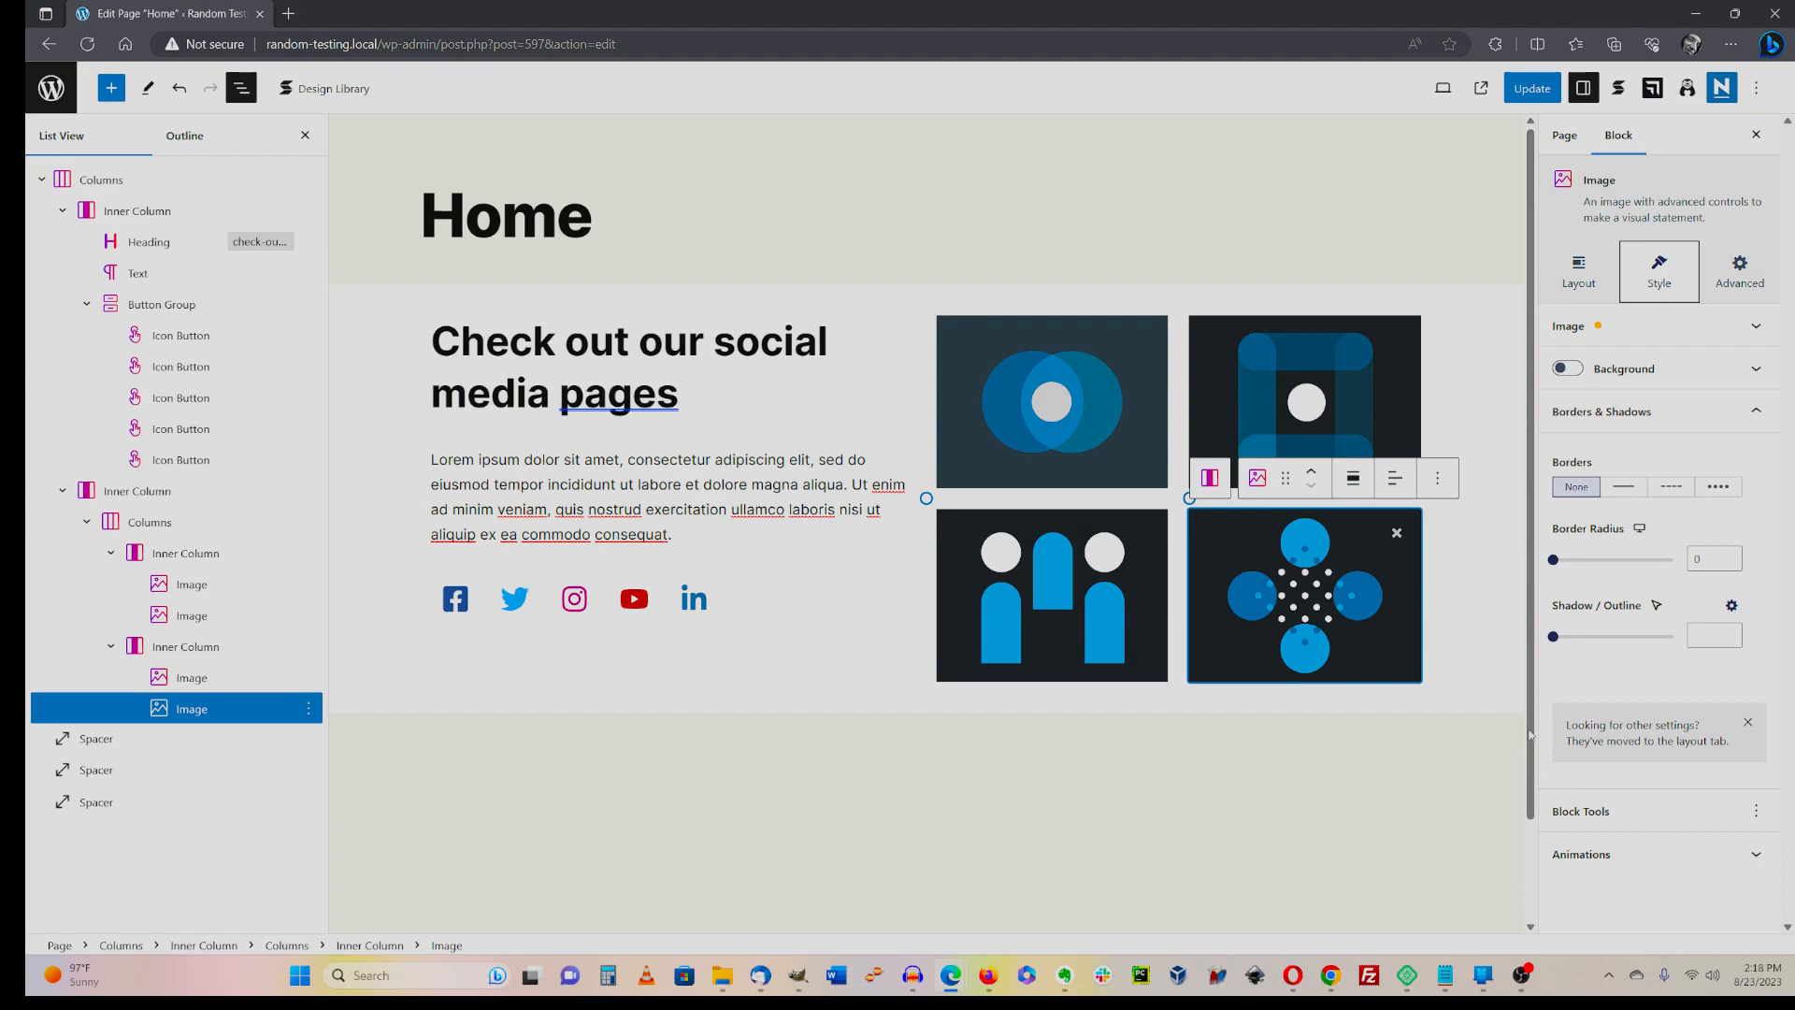
# - Preview the Home page in a new browser tab to check the social media section, and return to the editor
pyautogui.click(1438, 91)
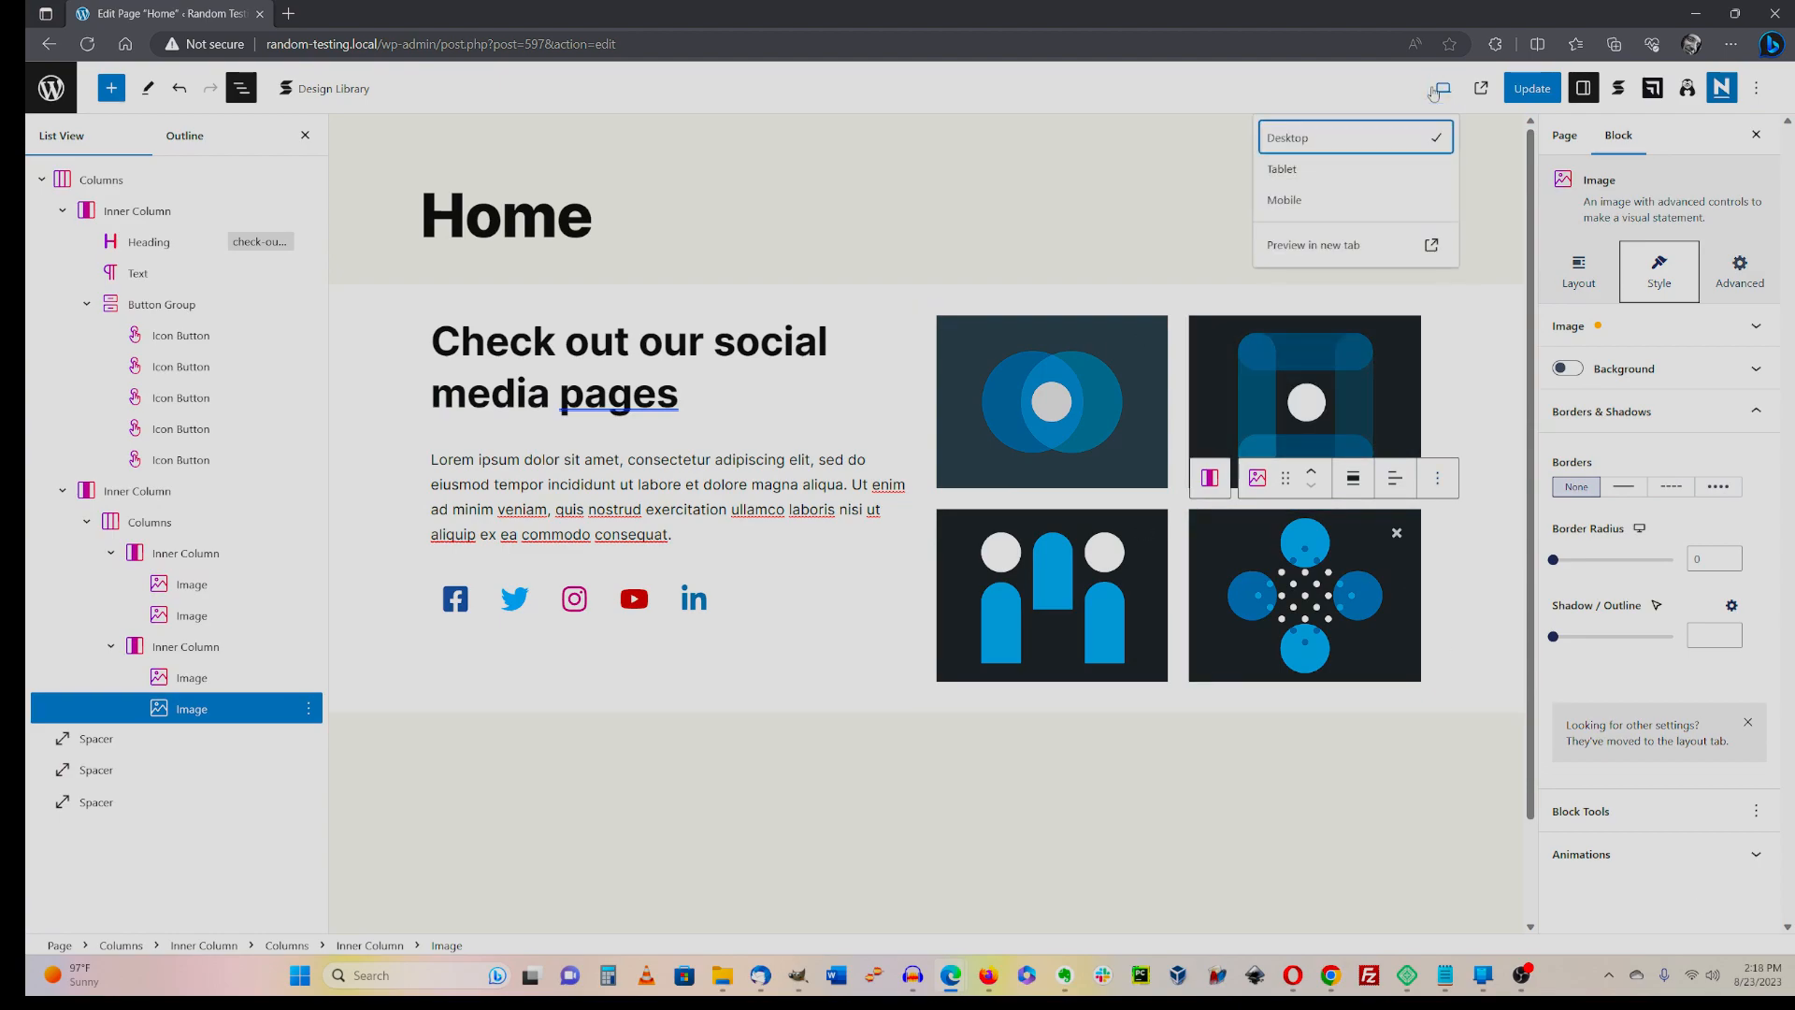
pyautogui.click(1293, 250)
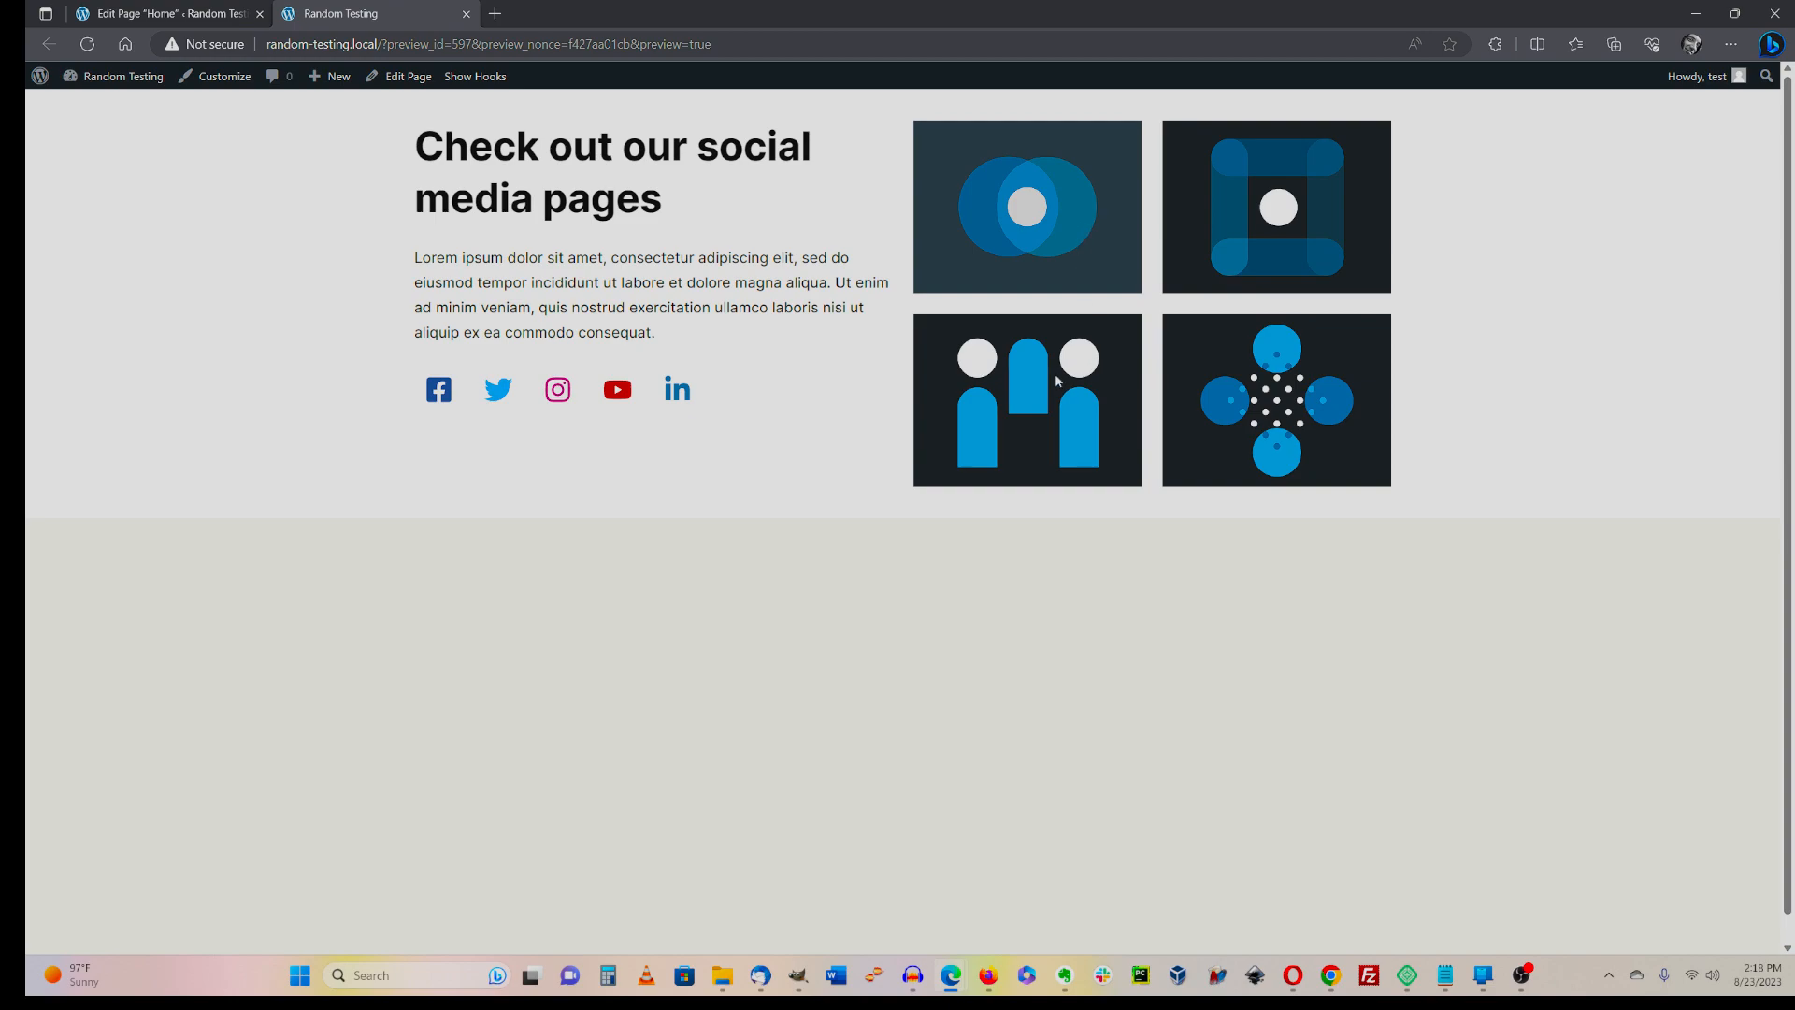
pyautogui.click(465, 14)
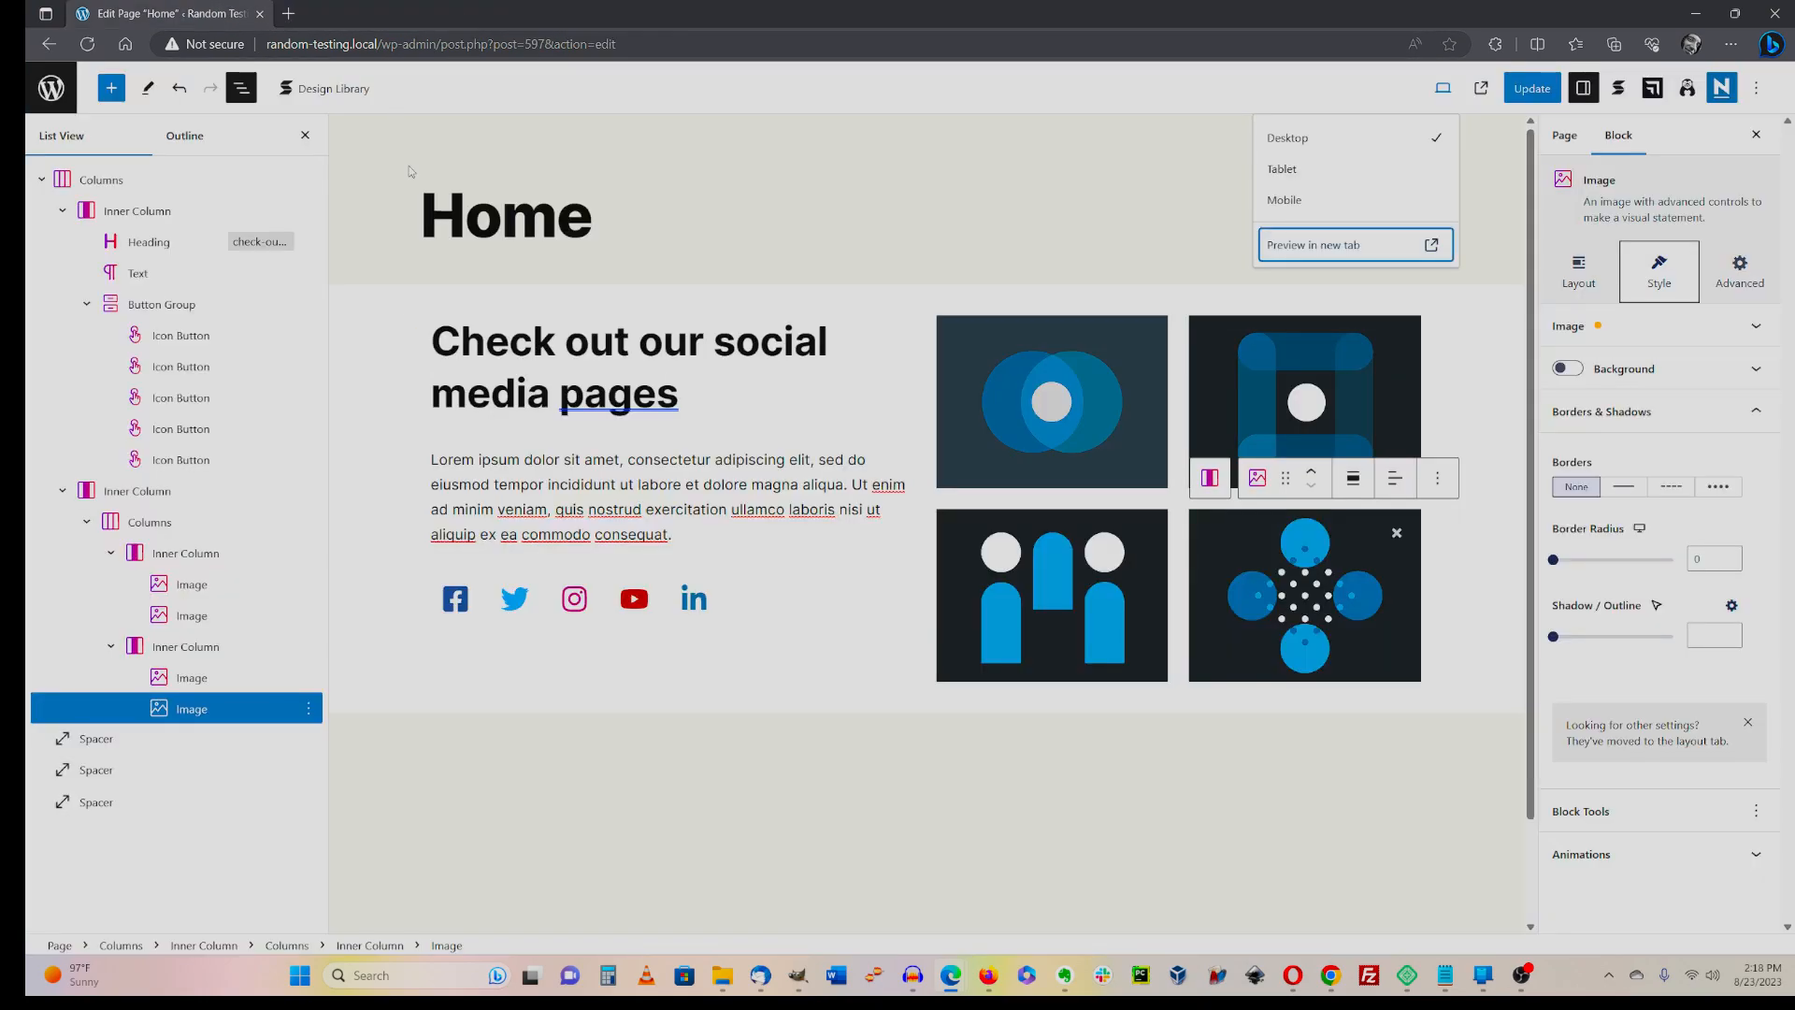
# - Centre the outer section's first inner column vertically, so its heading, text and icon buttons align with the image grid's middle
pyautogui.click(696, 311)
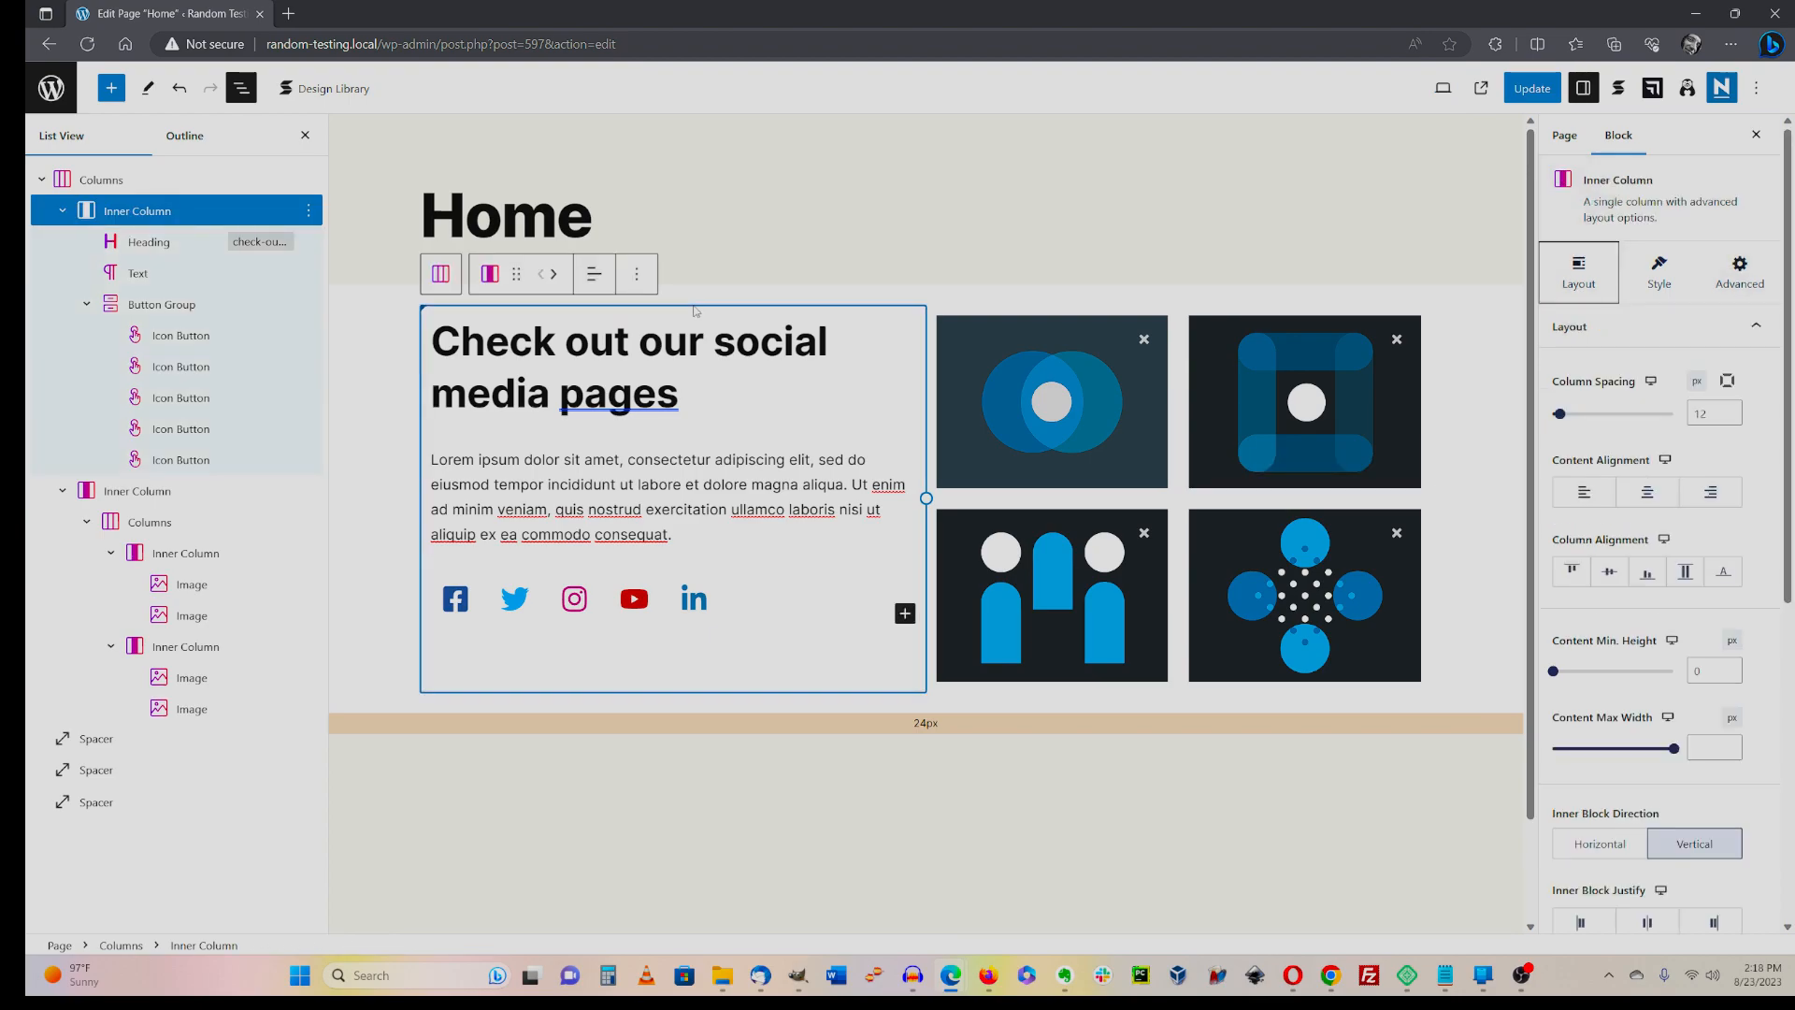
pyautogui.click(187, 210)
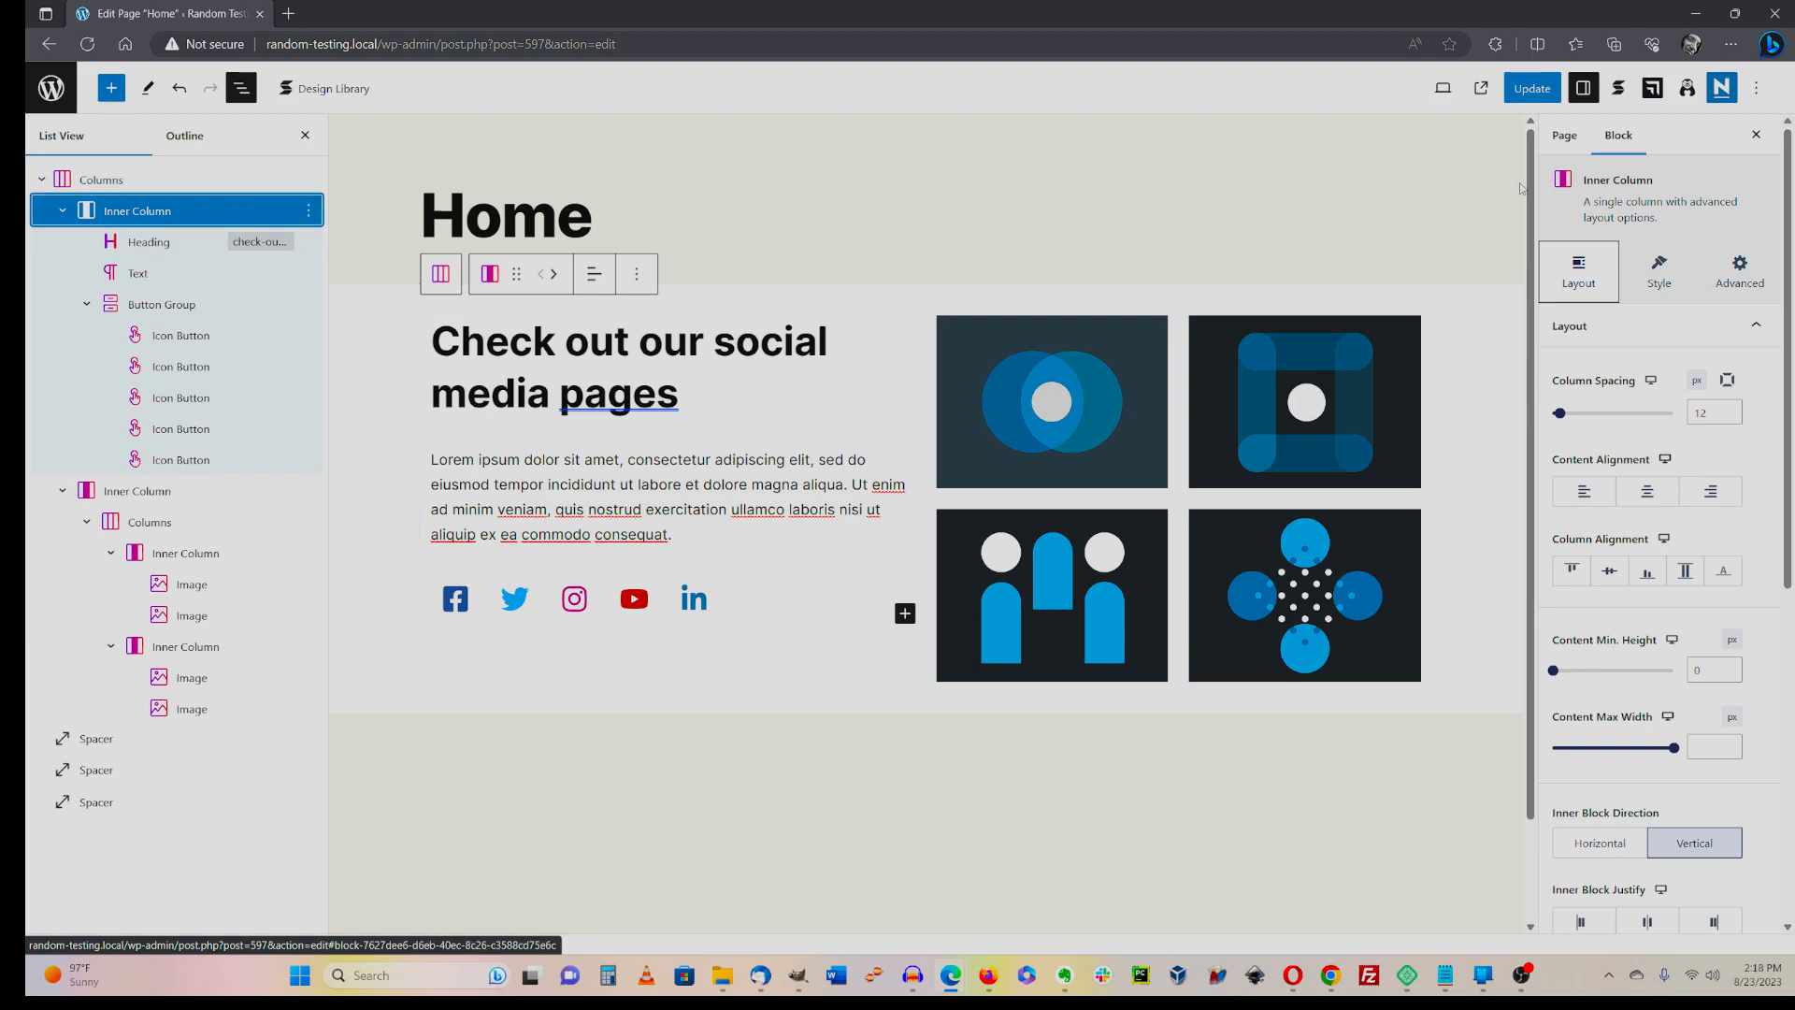
pyautogui.click(1571, 570)
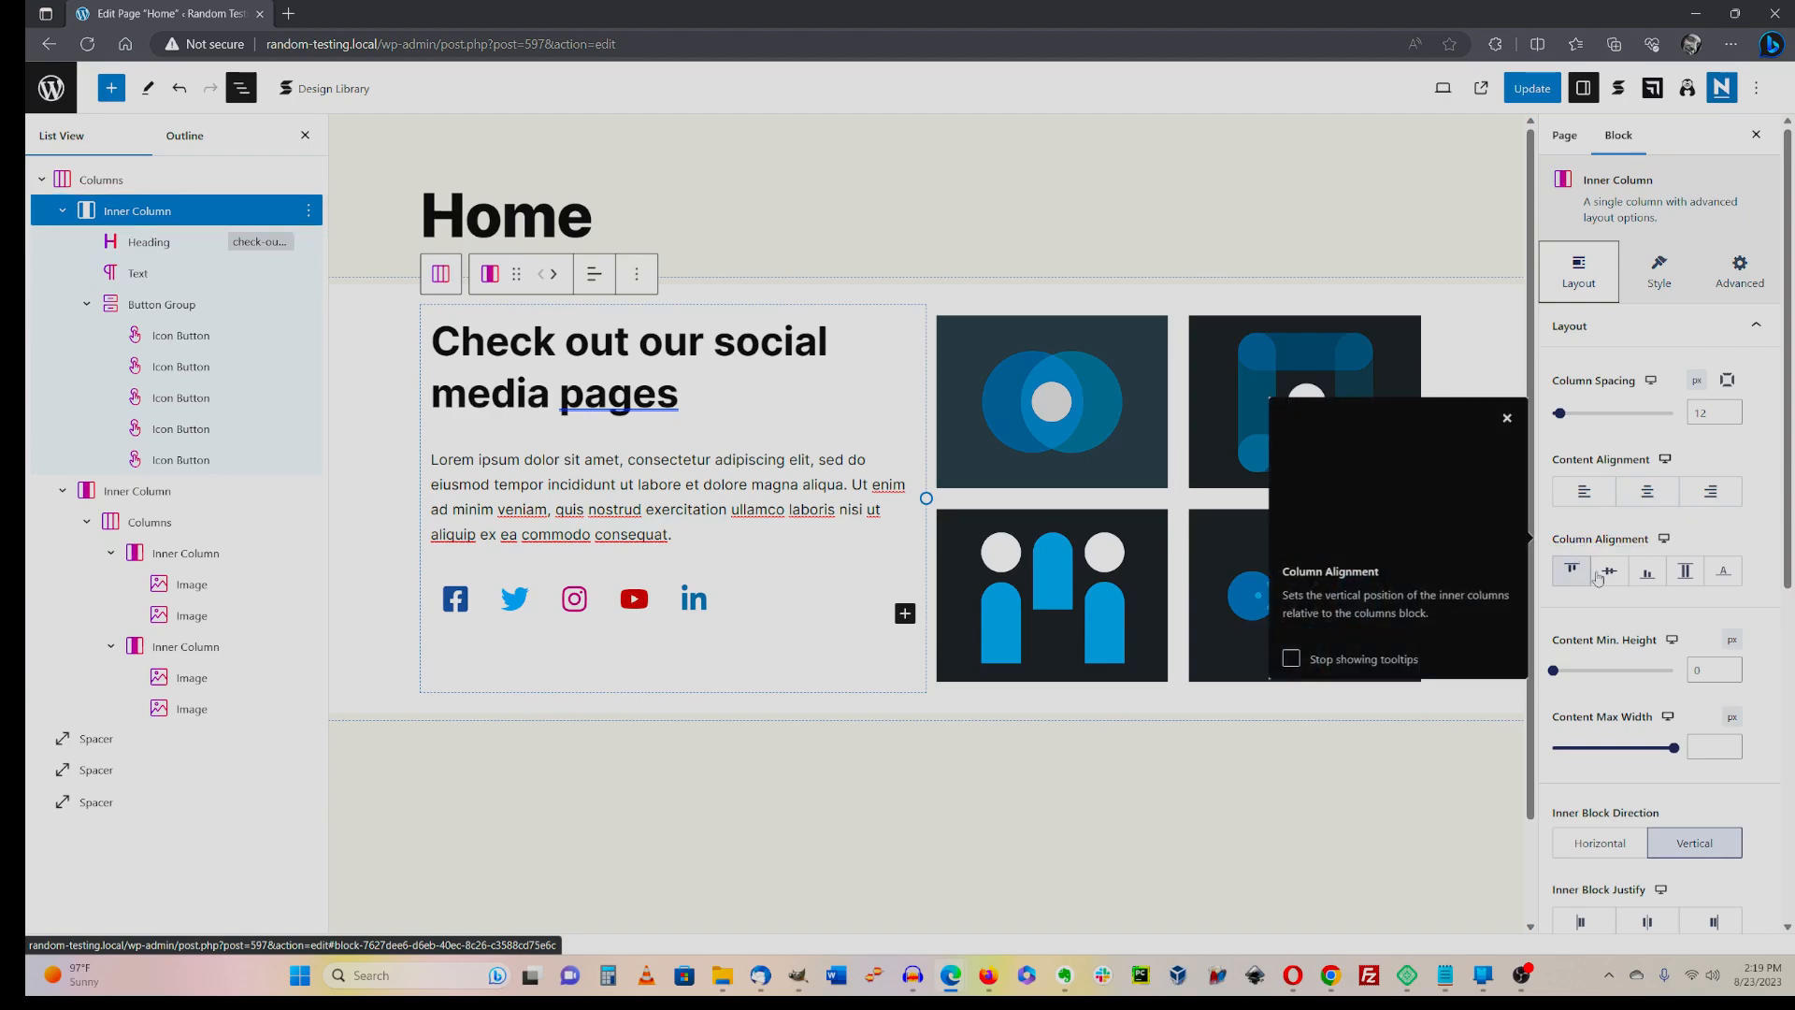
pyautogui.click(1609, 571)
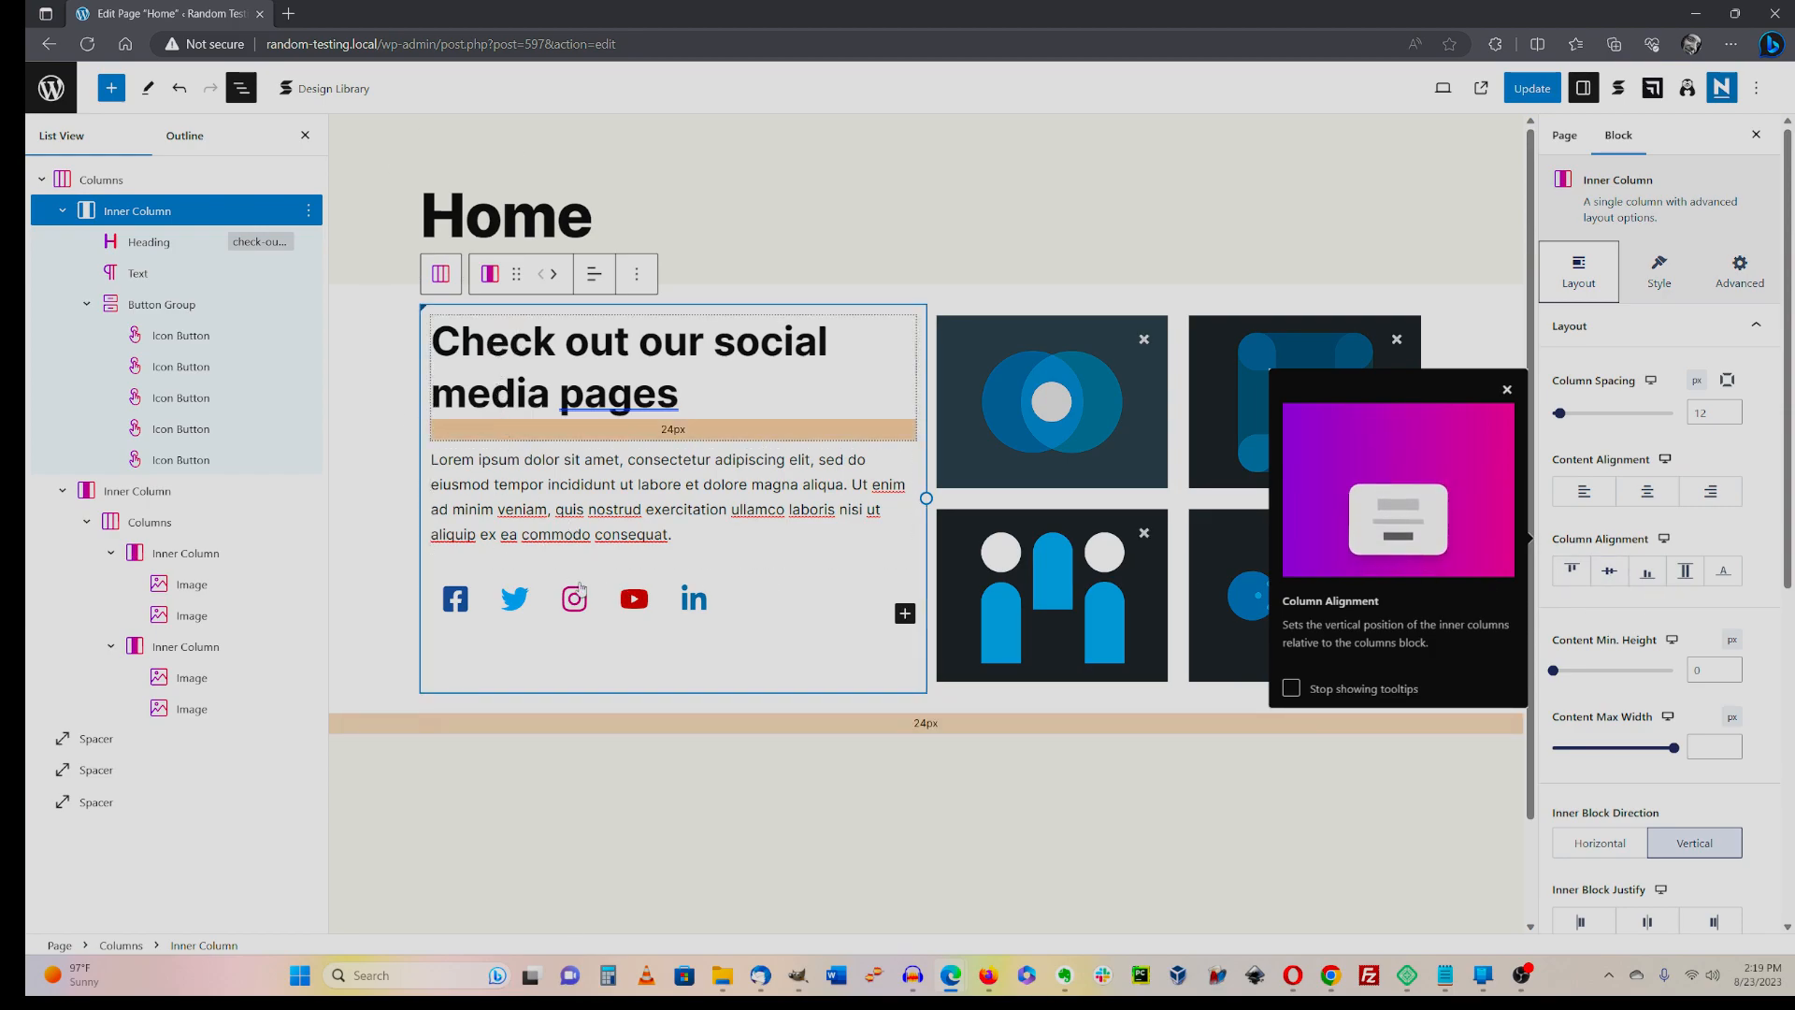
pyautogui.click(1610, 571)
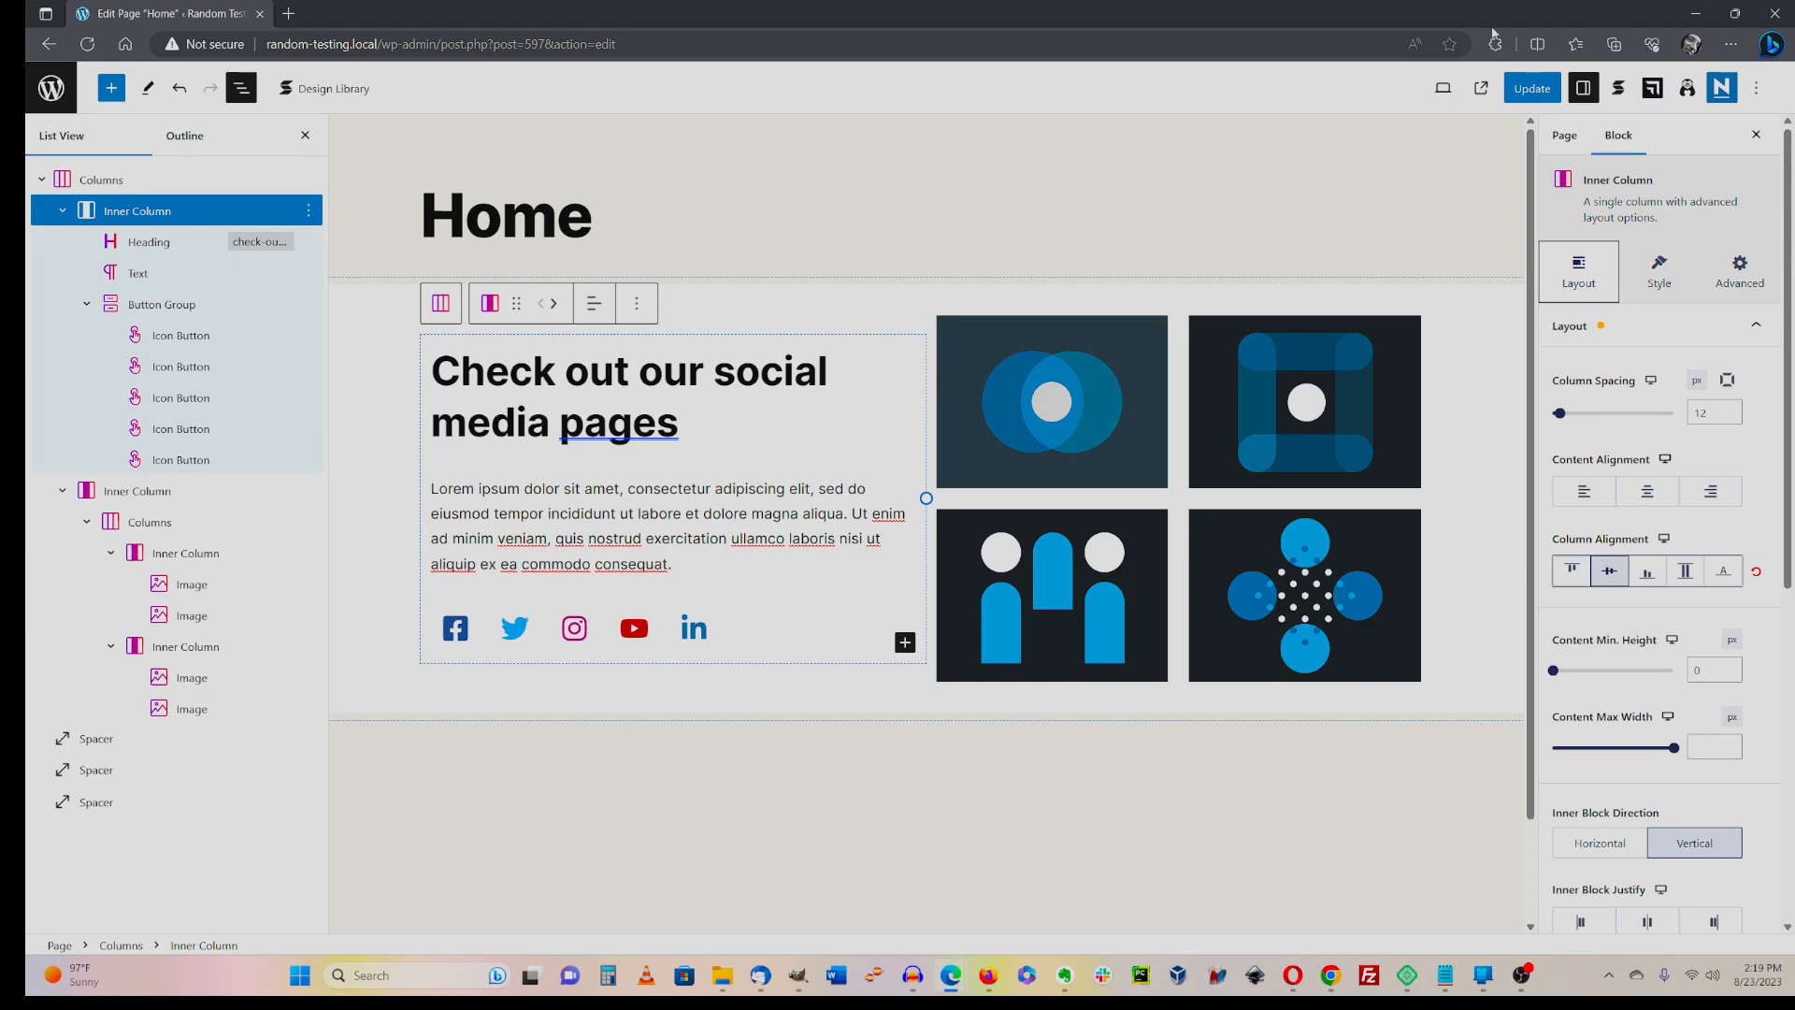
# - Preview the page in a new browser tab to check the text column's vertical alignment, and return to the editor
pyautogui.click(1443, 88)
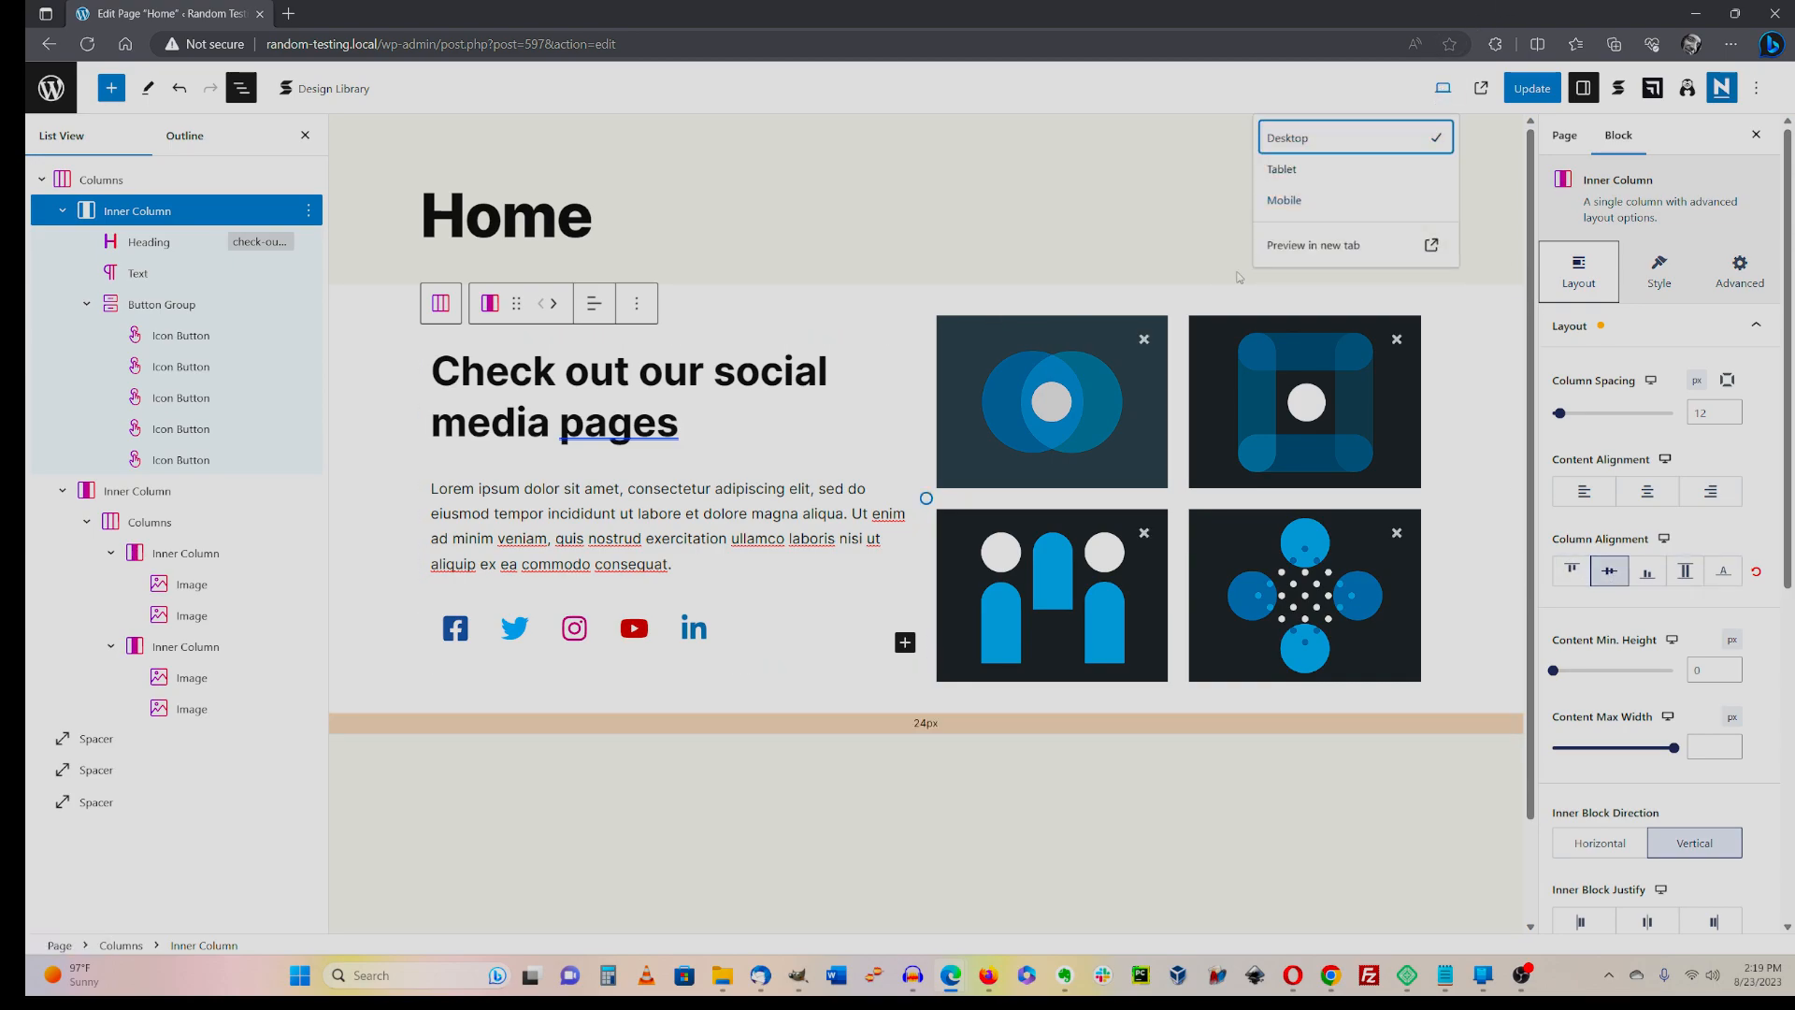
pyautogui.click(1290, 245)
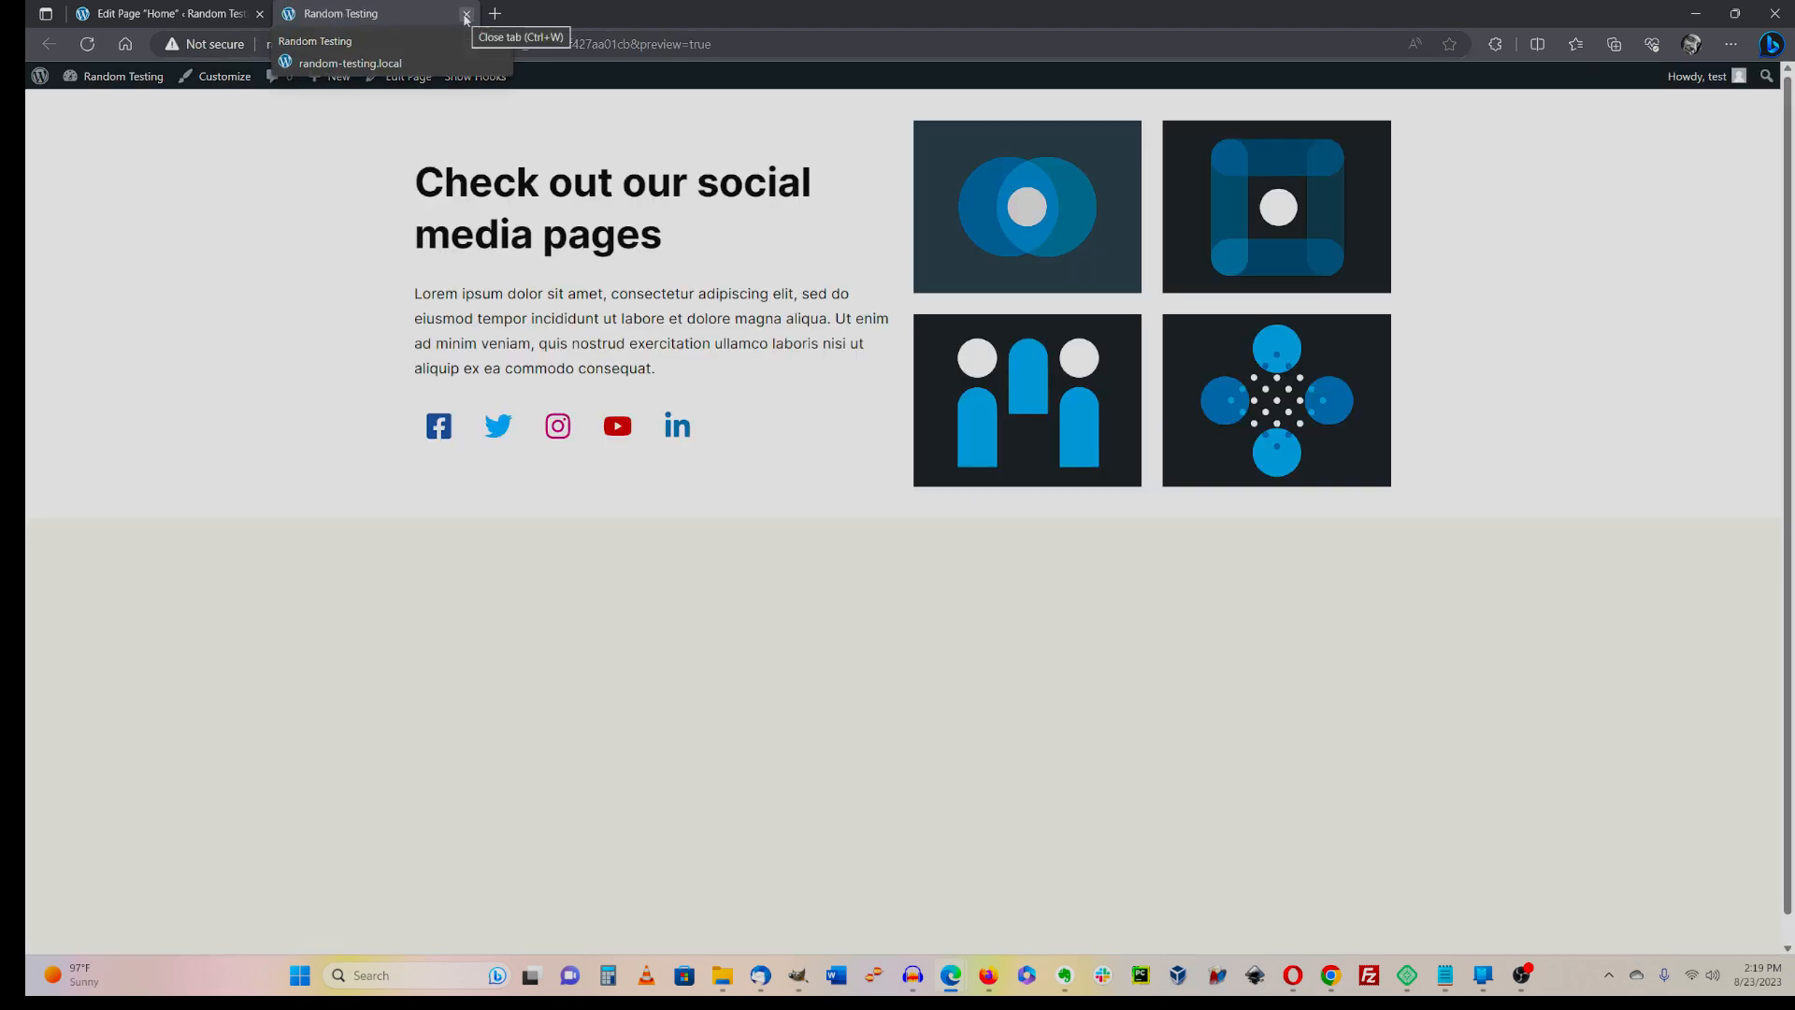
pyautogui.click(466, 15)
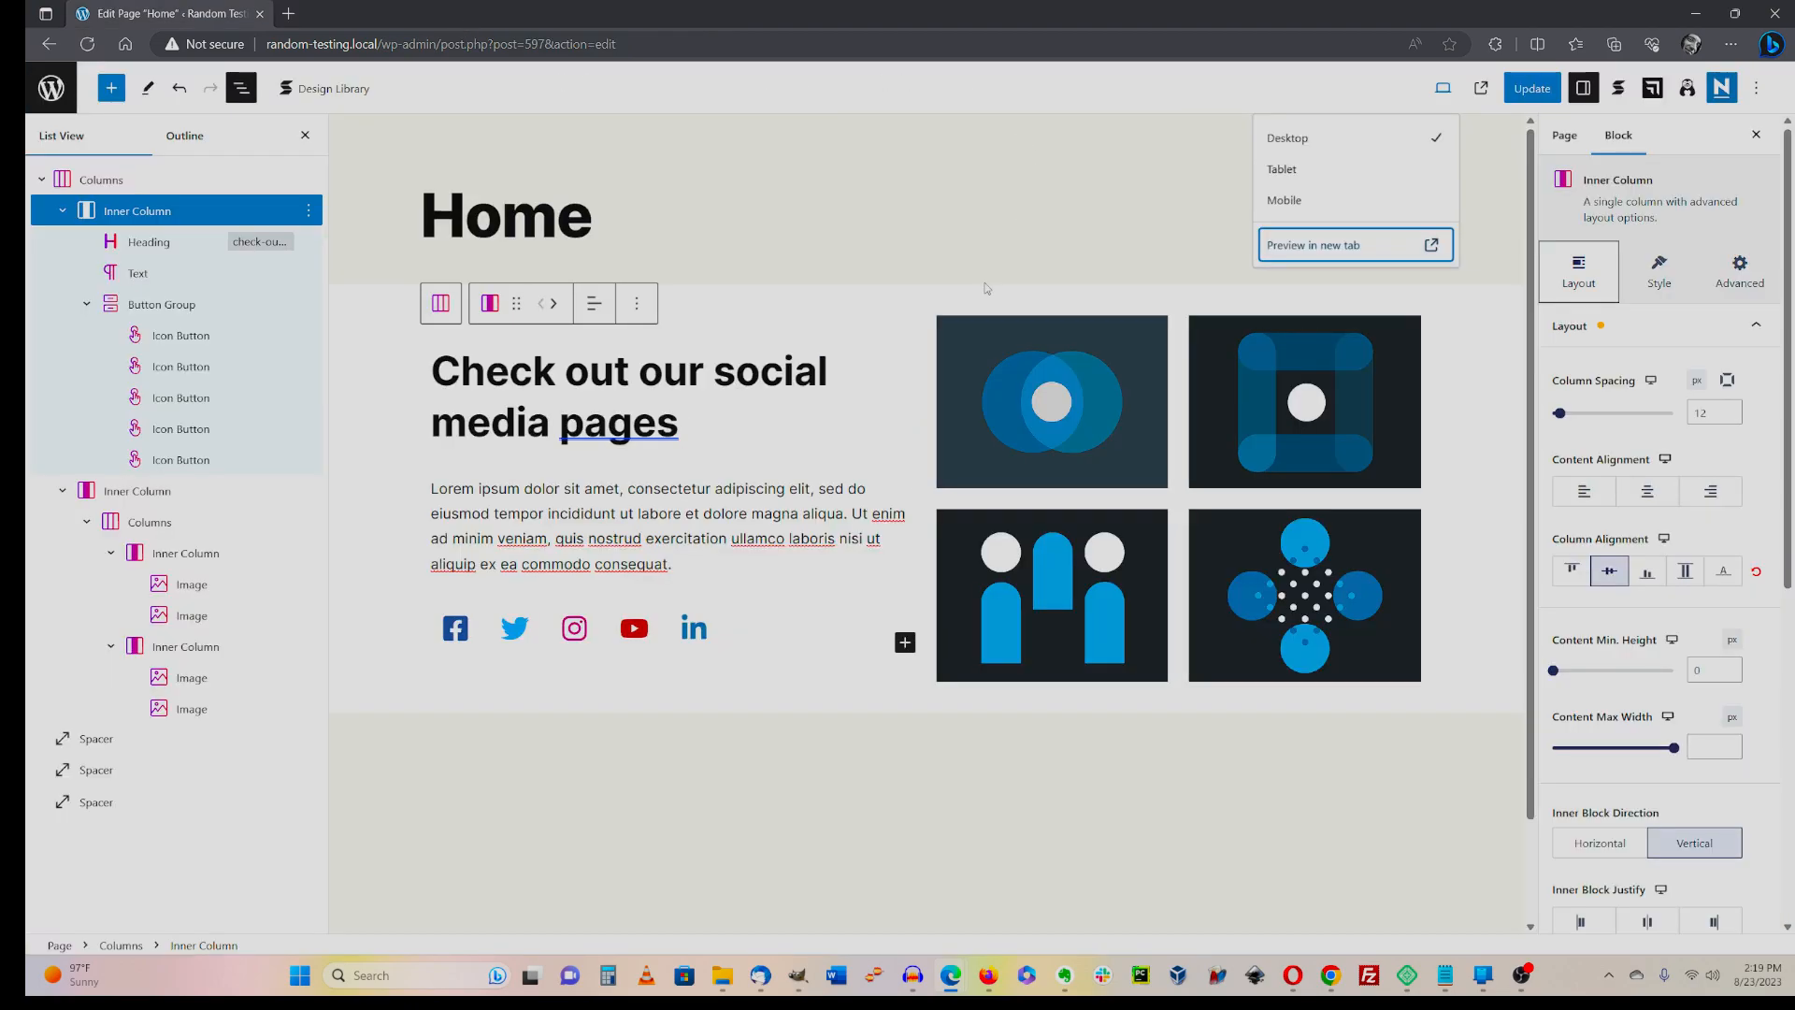
# - Change the outer Columns block's background colour to the green theme colour Neve - Extra Color 1
pyautogui.click(928, 294)
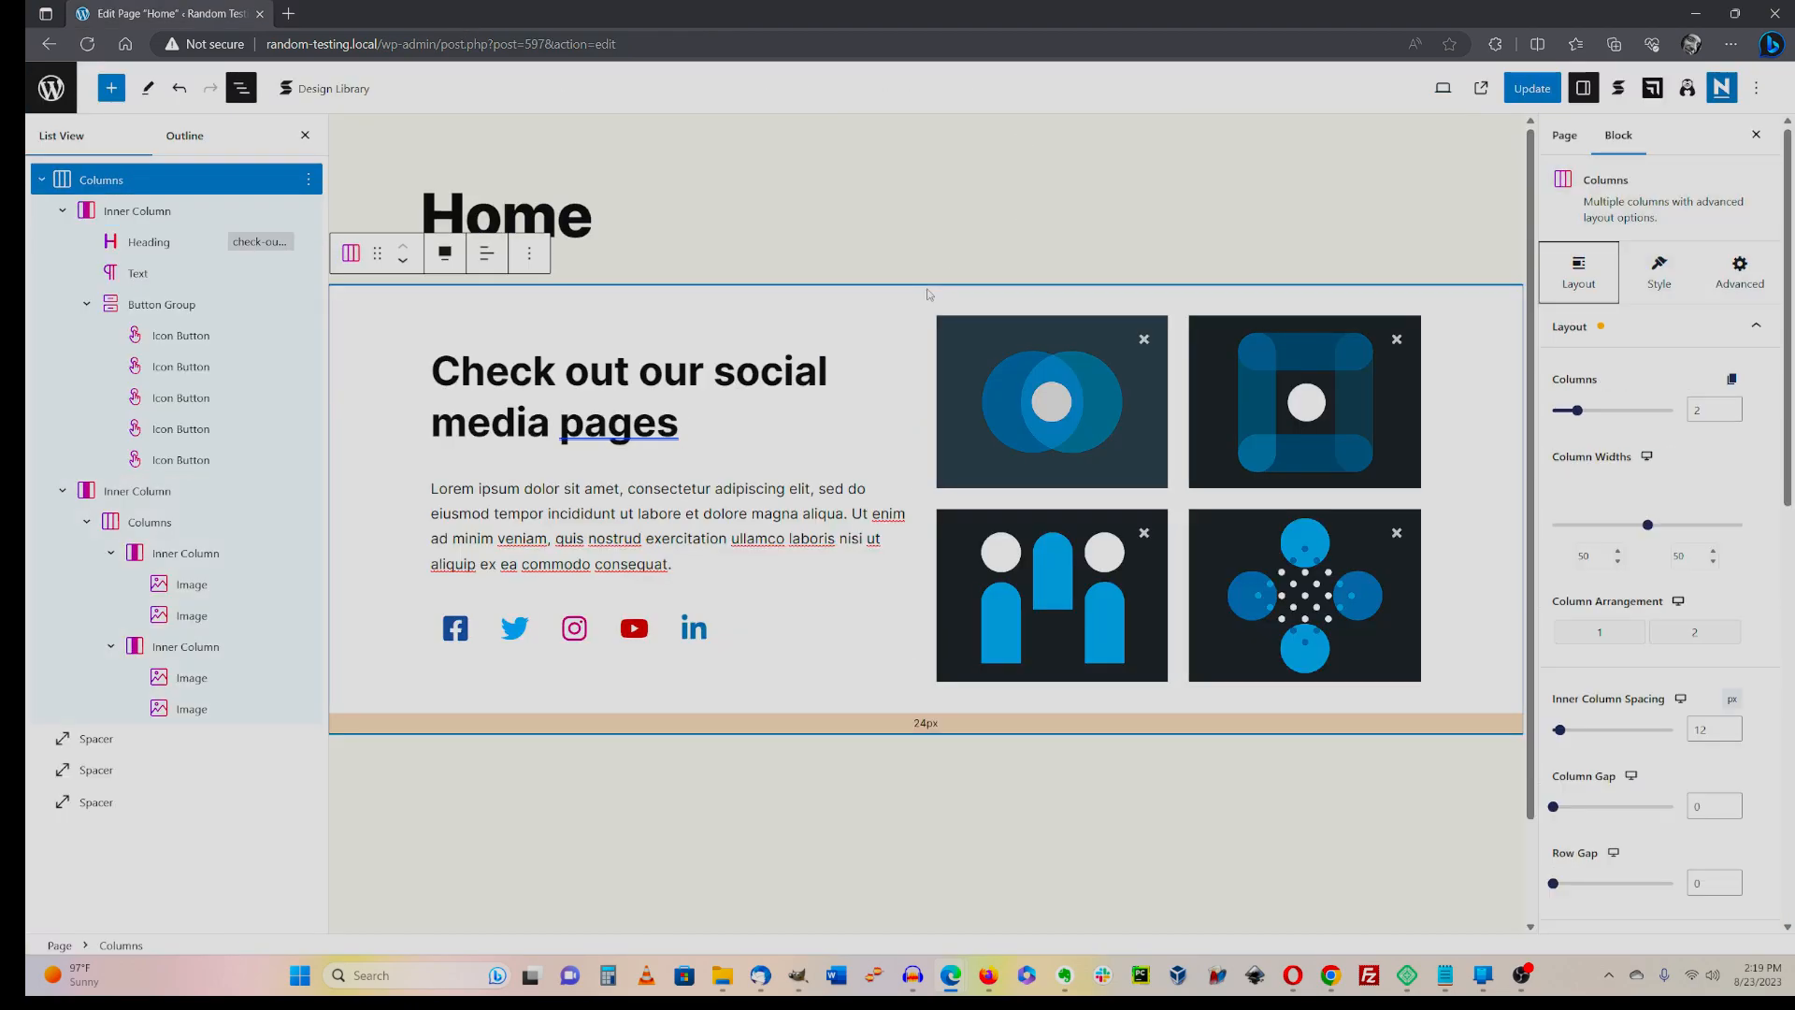
pyautogui.click(1662, 273)
pyautogui.click(1574, 467)
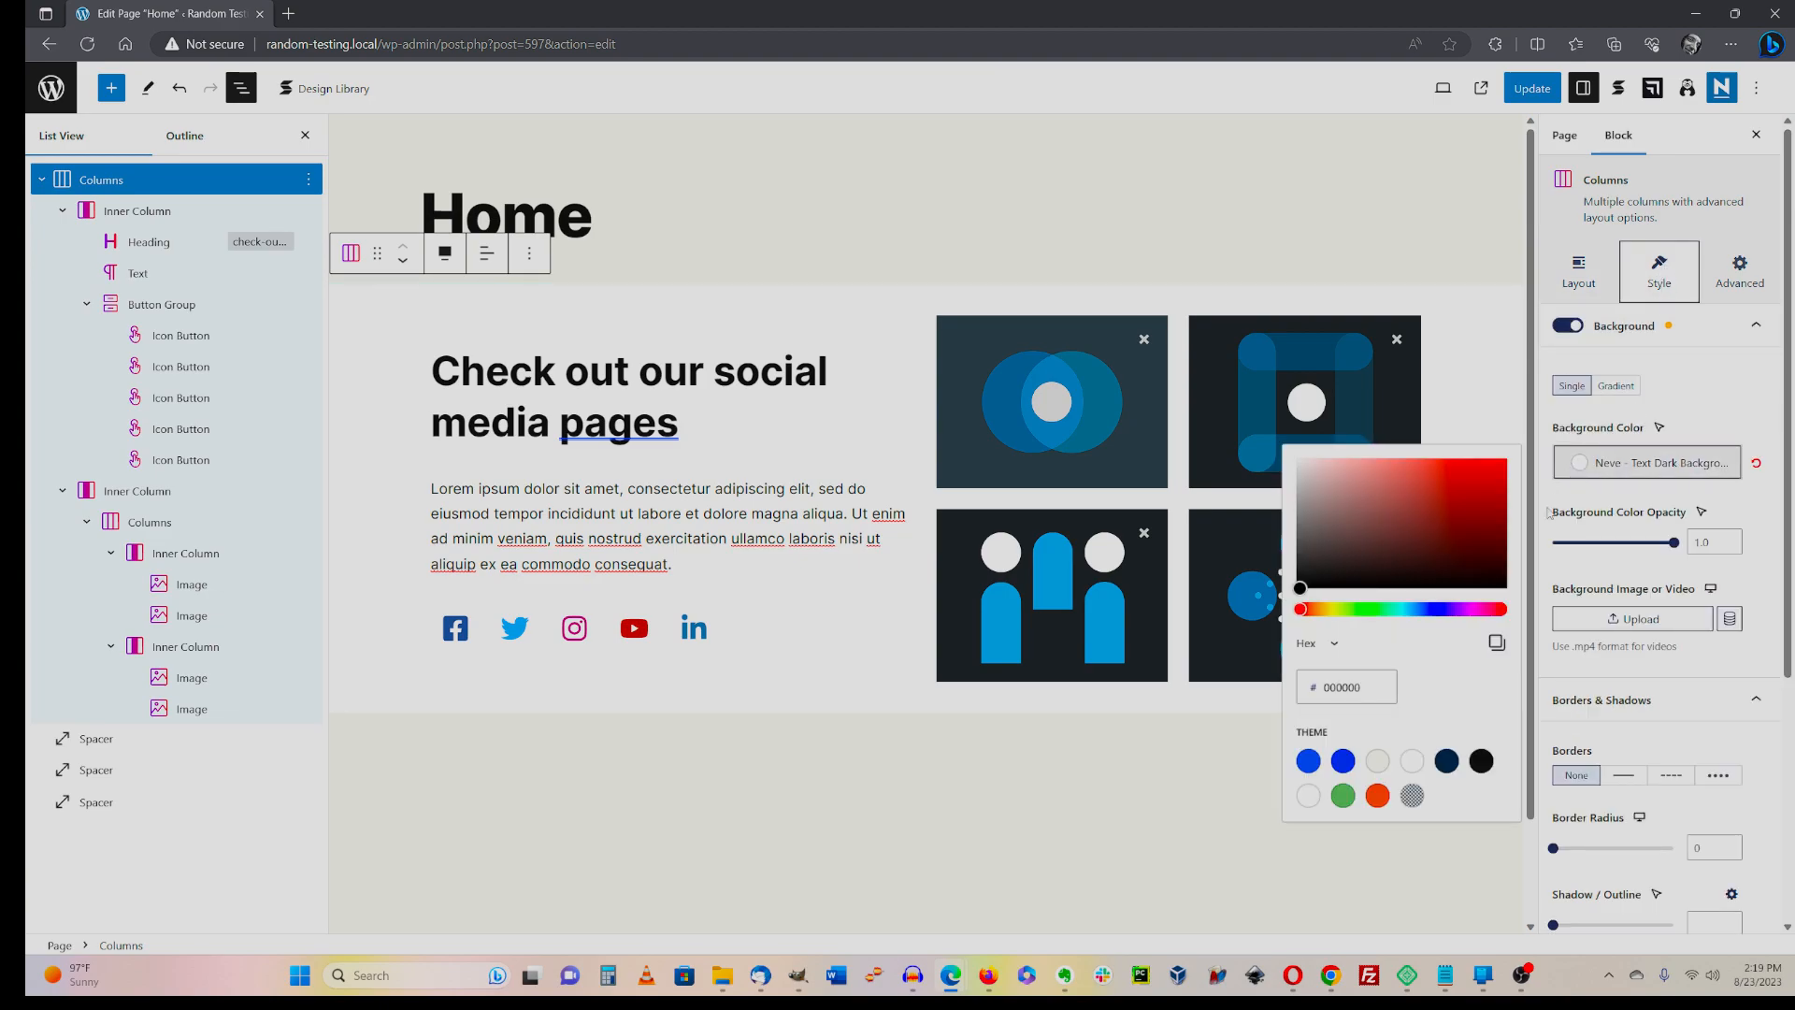
pyautogui.click(1343, 797)
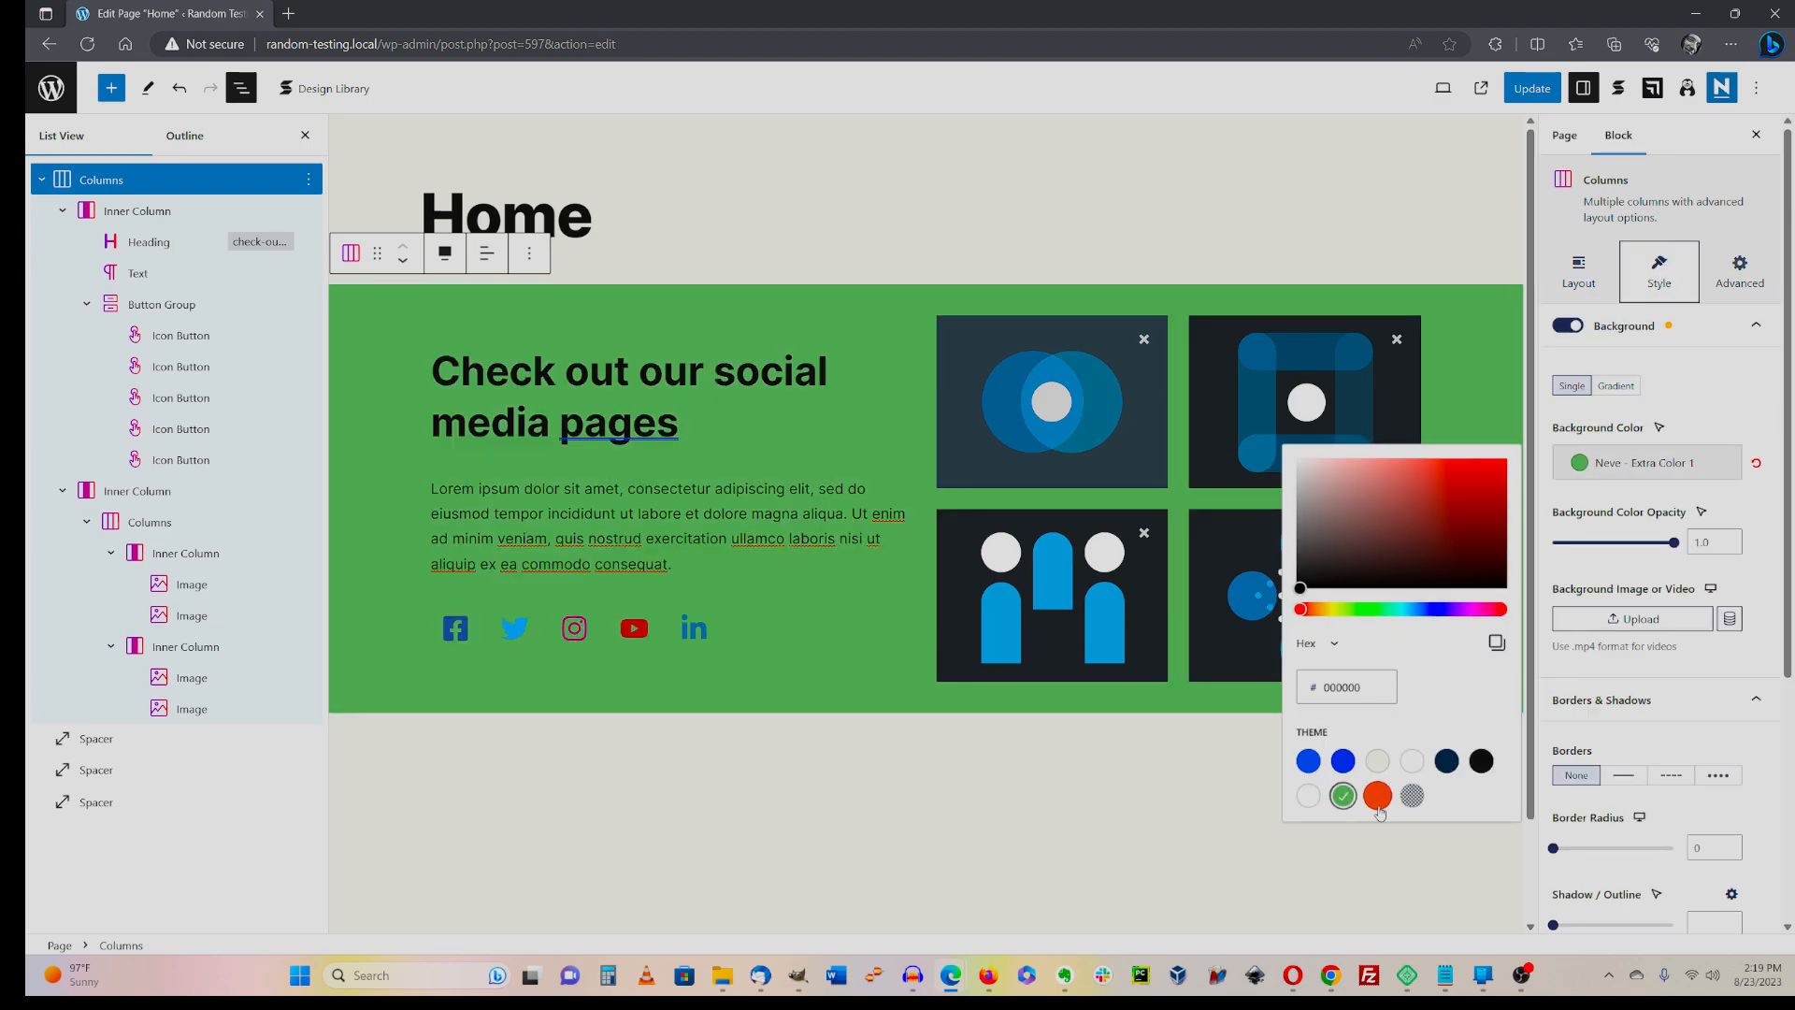
pyautogui.click(1018, 223)
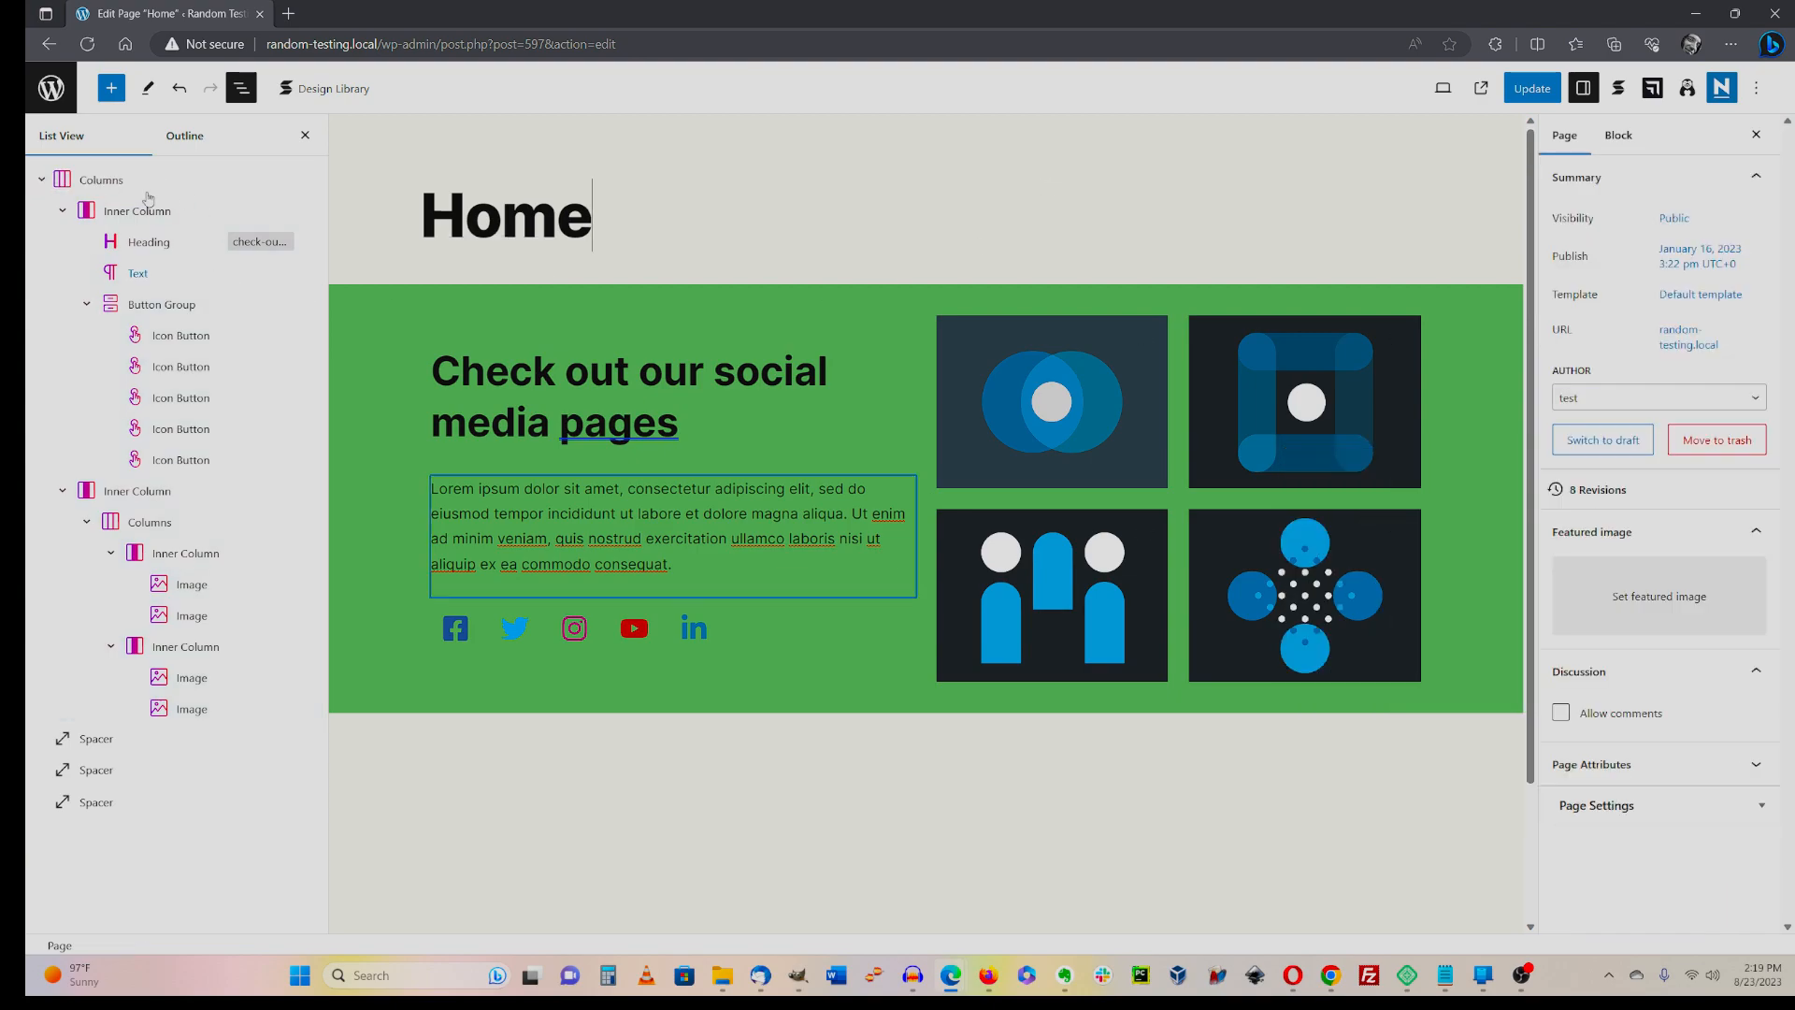
# - Check the green Columns block's width alignment options, and preview the full-width section in a new browser tab before returning to the editor
pyautogui.click(105, 175)
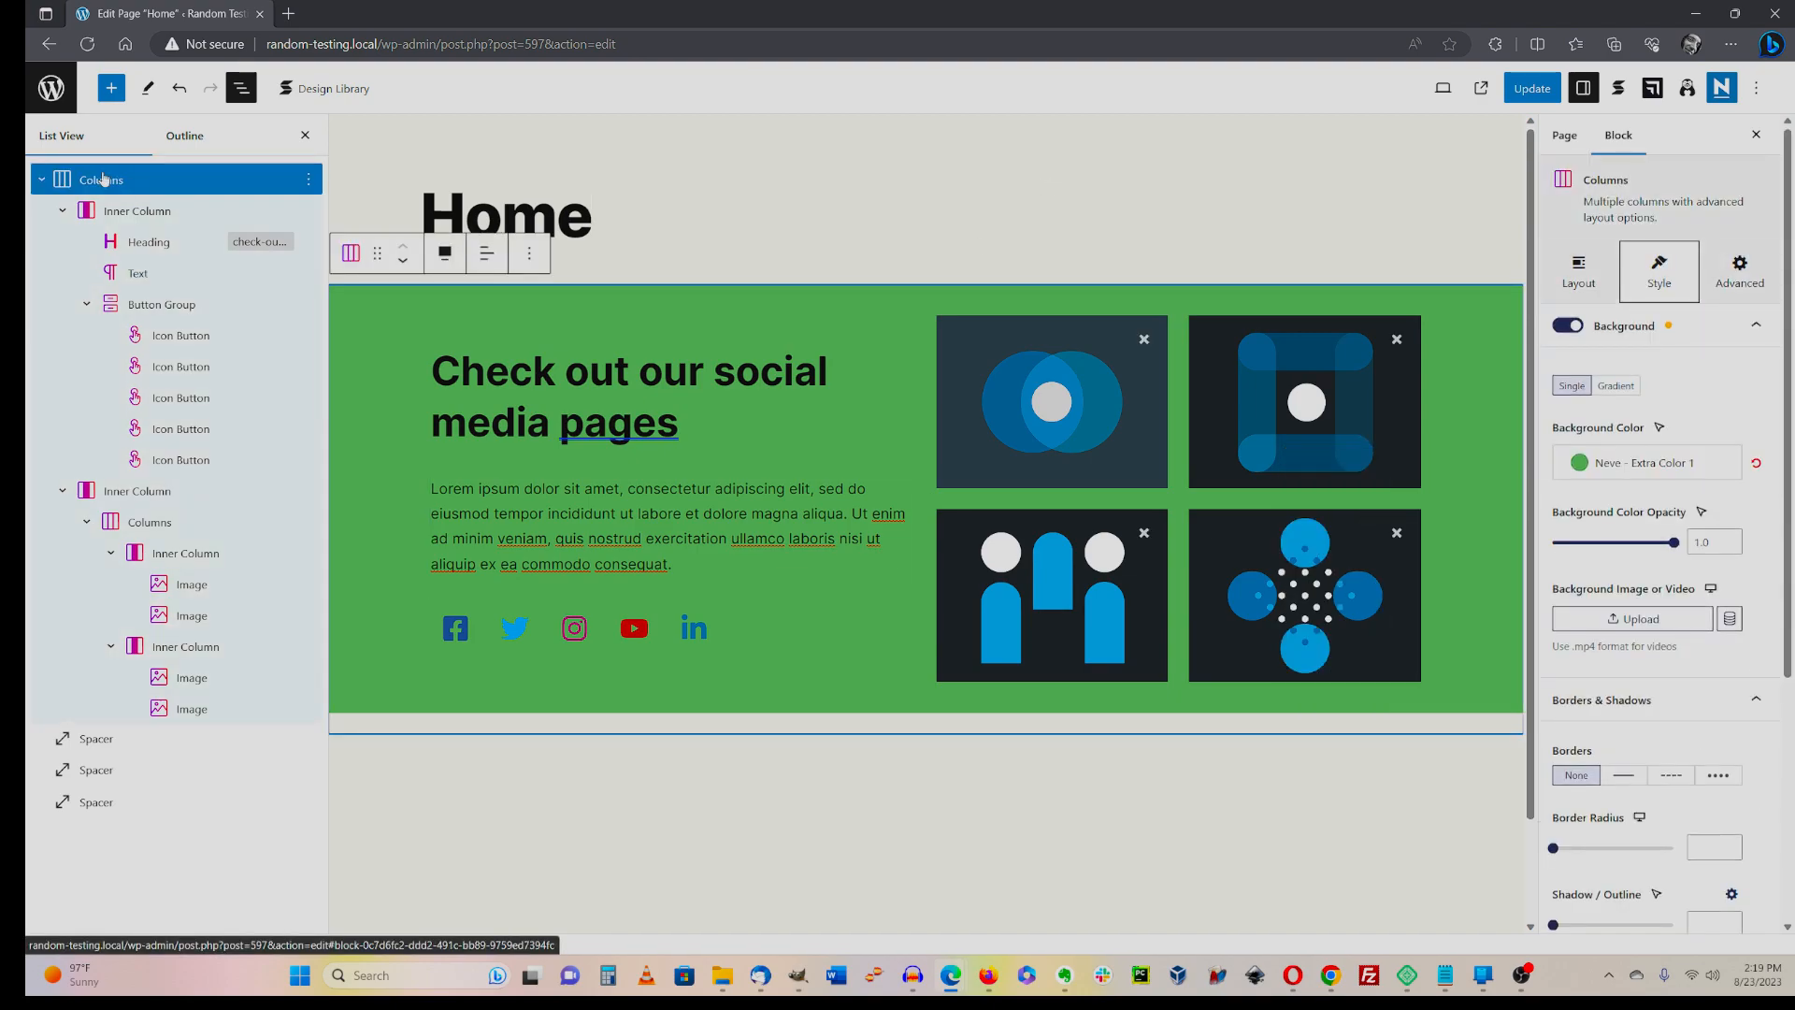
pyautogui.click(447, 261)
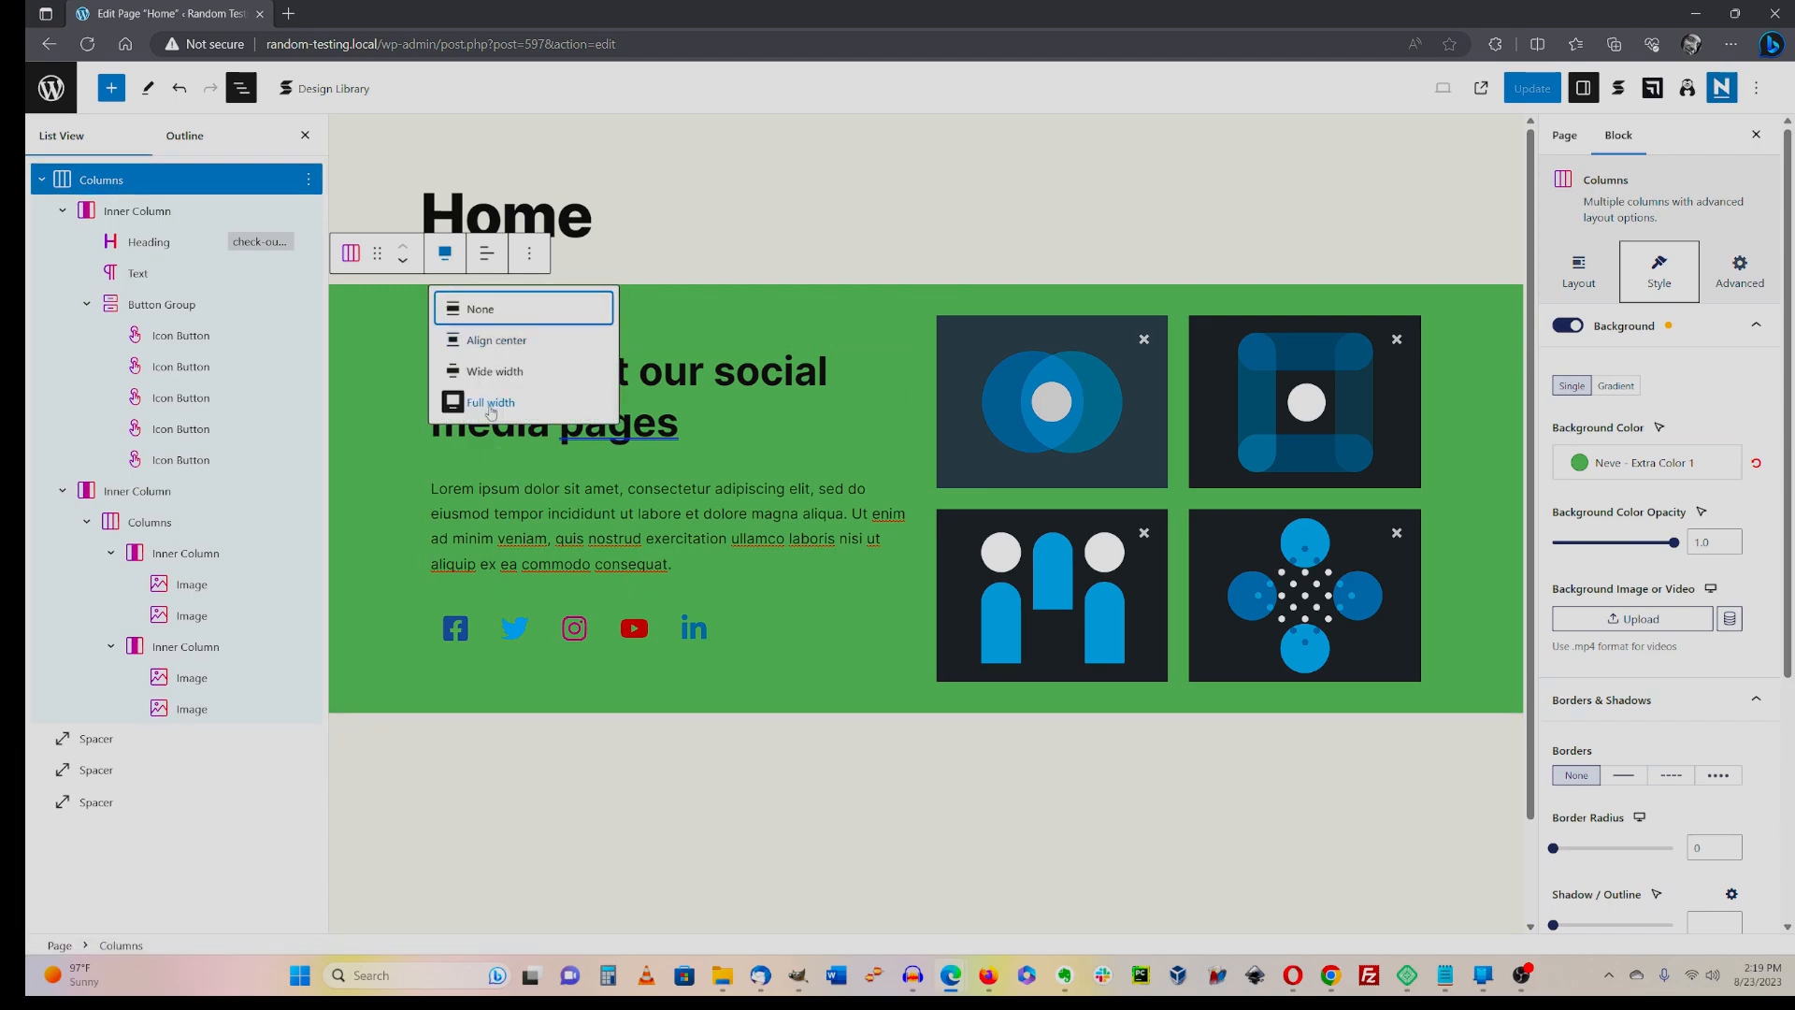
pyautogui.click(1214, 135)
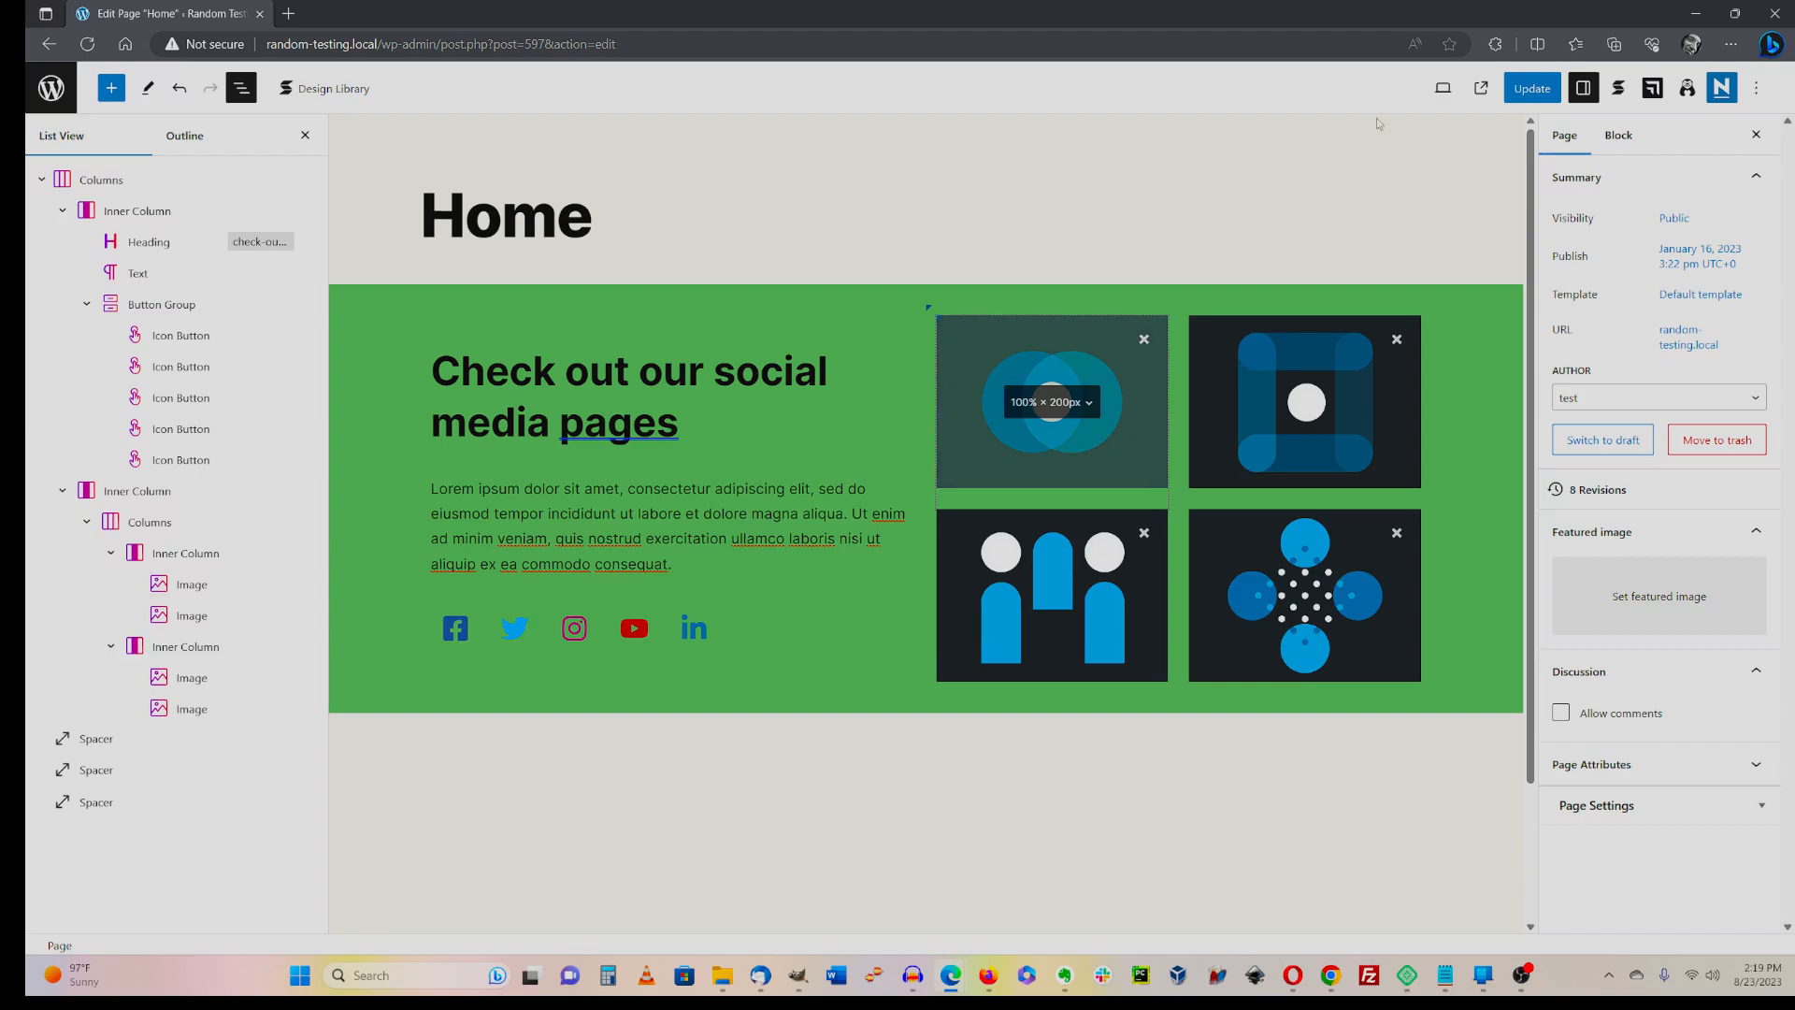
pyautogui.click(1443, 88)
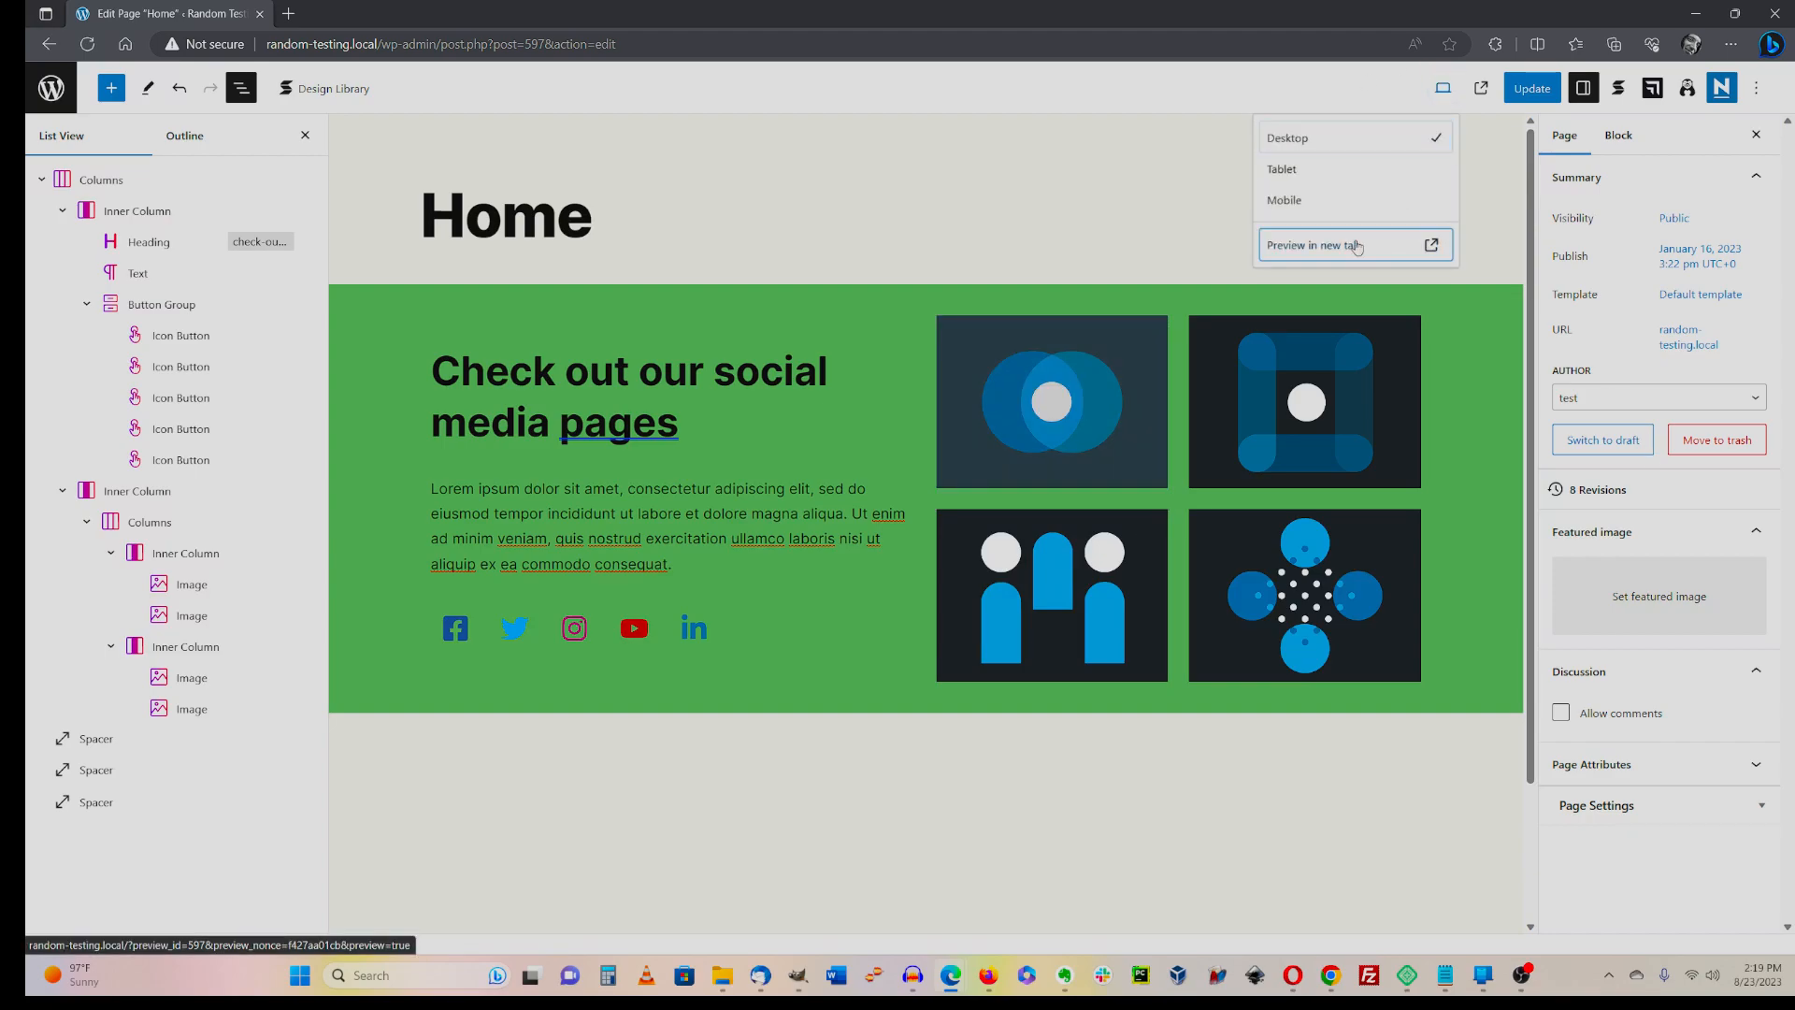
pyautogui.click(1364, 243)
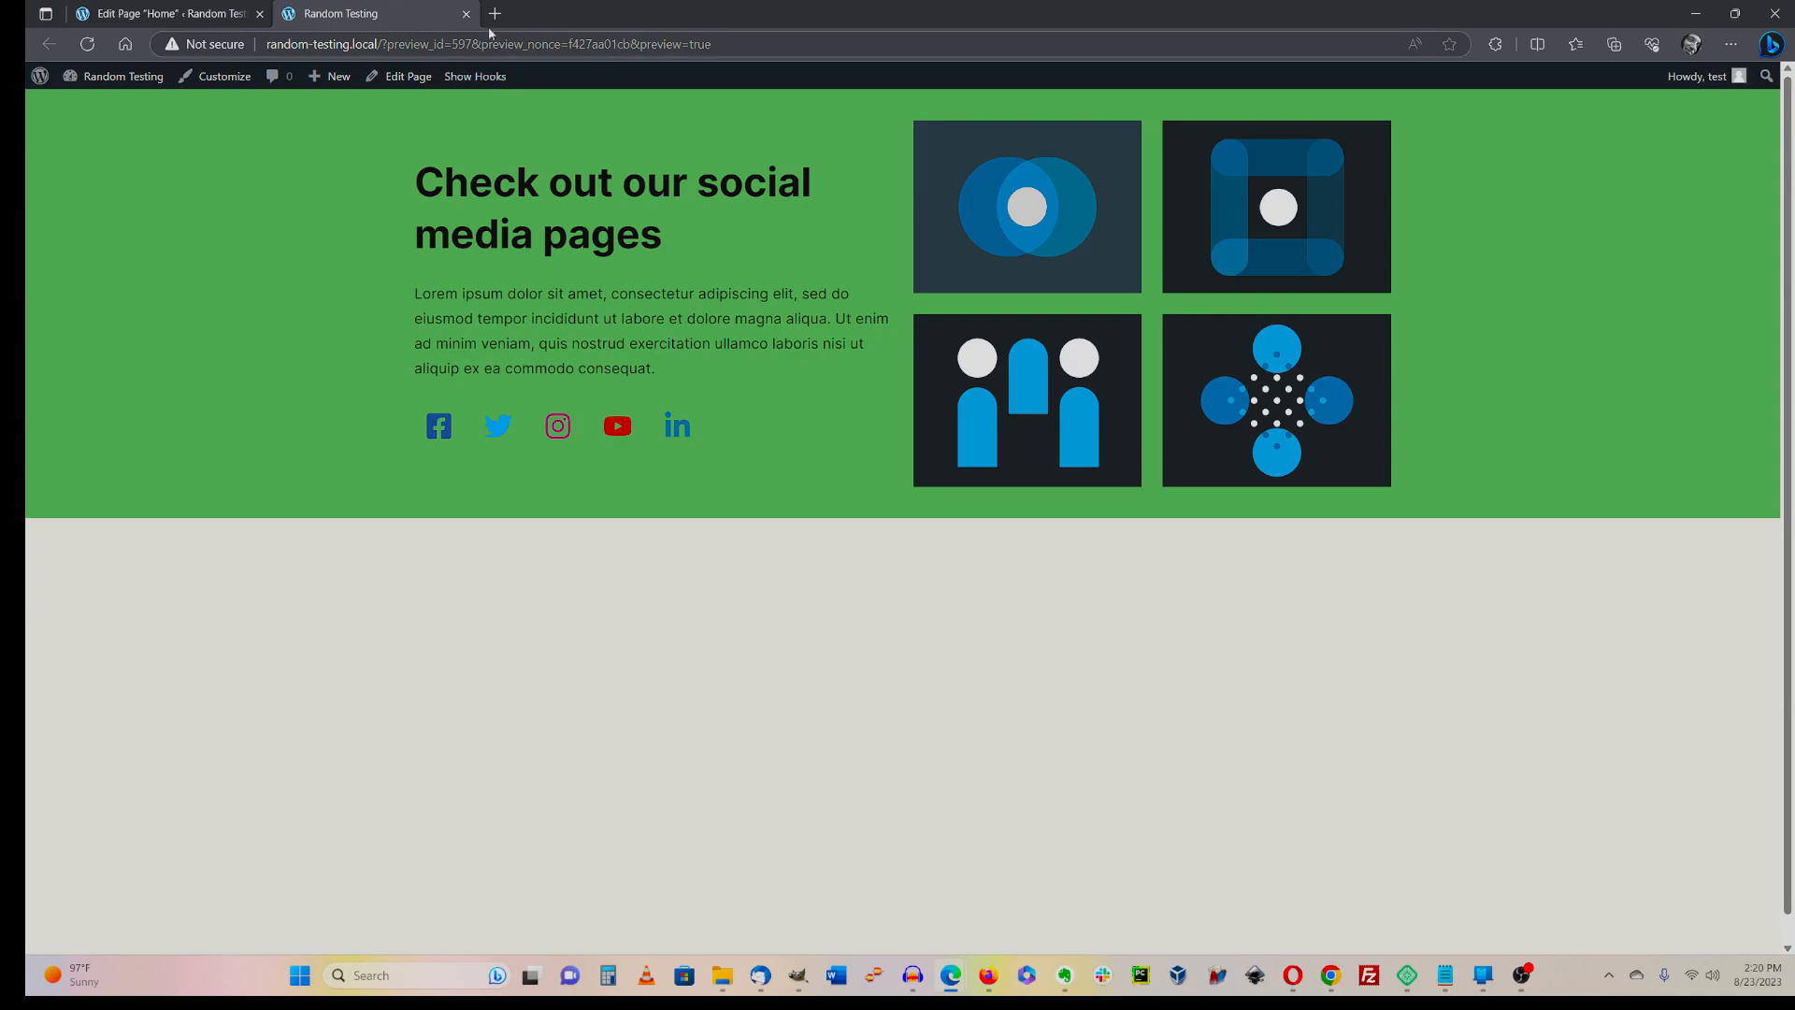
pyautogui.click(465, 14)
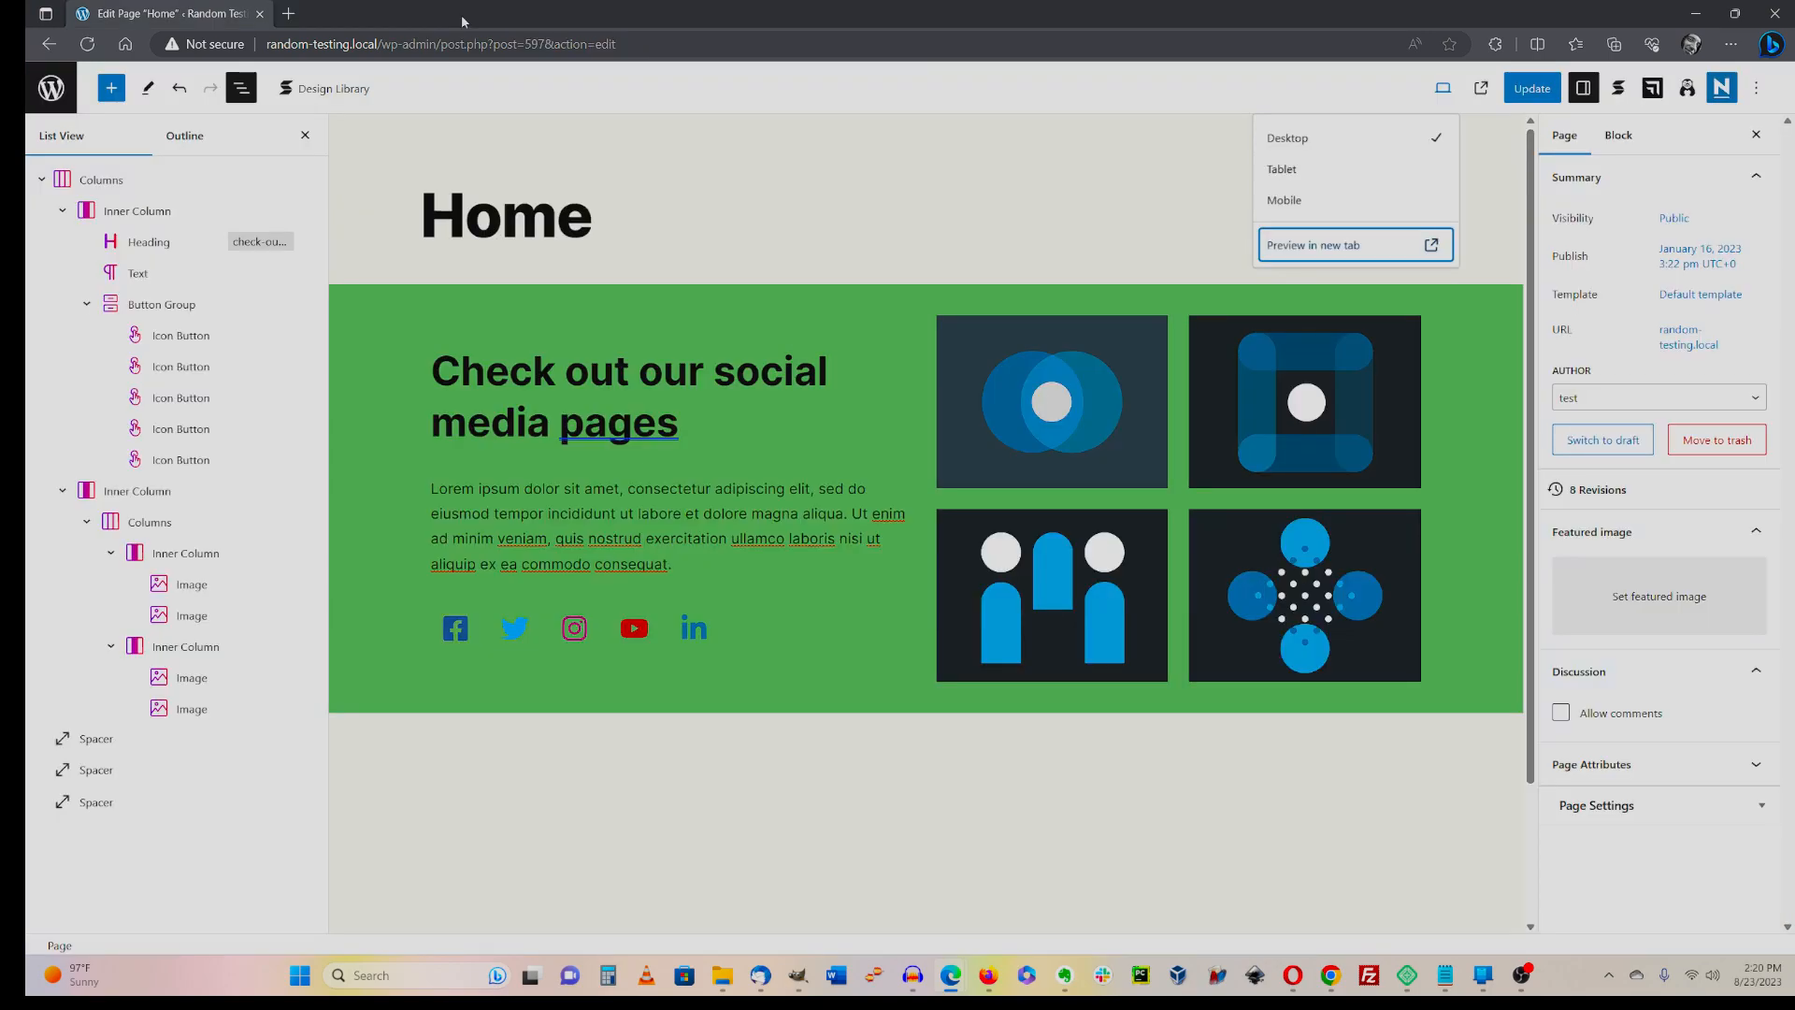
# - Set the outer Columns block's width alignment to None
pyautogui.click(56, 178)
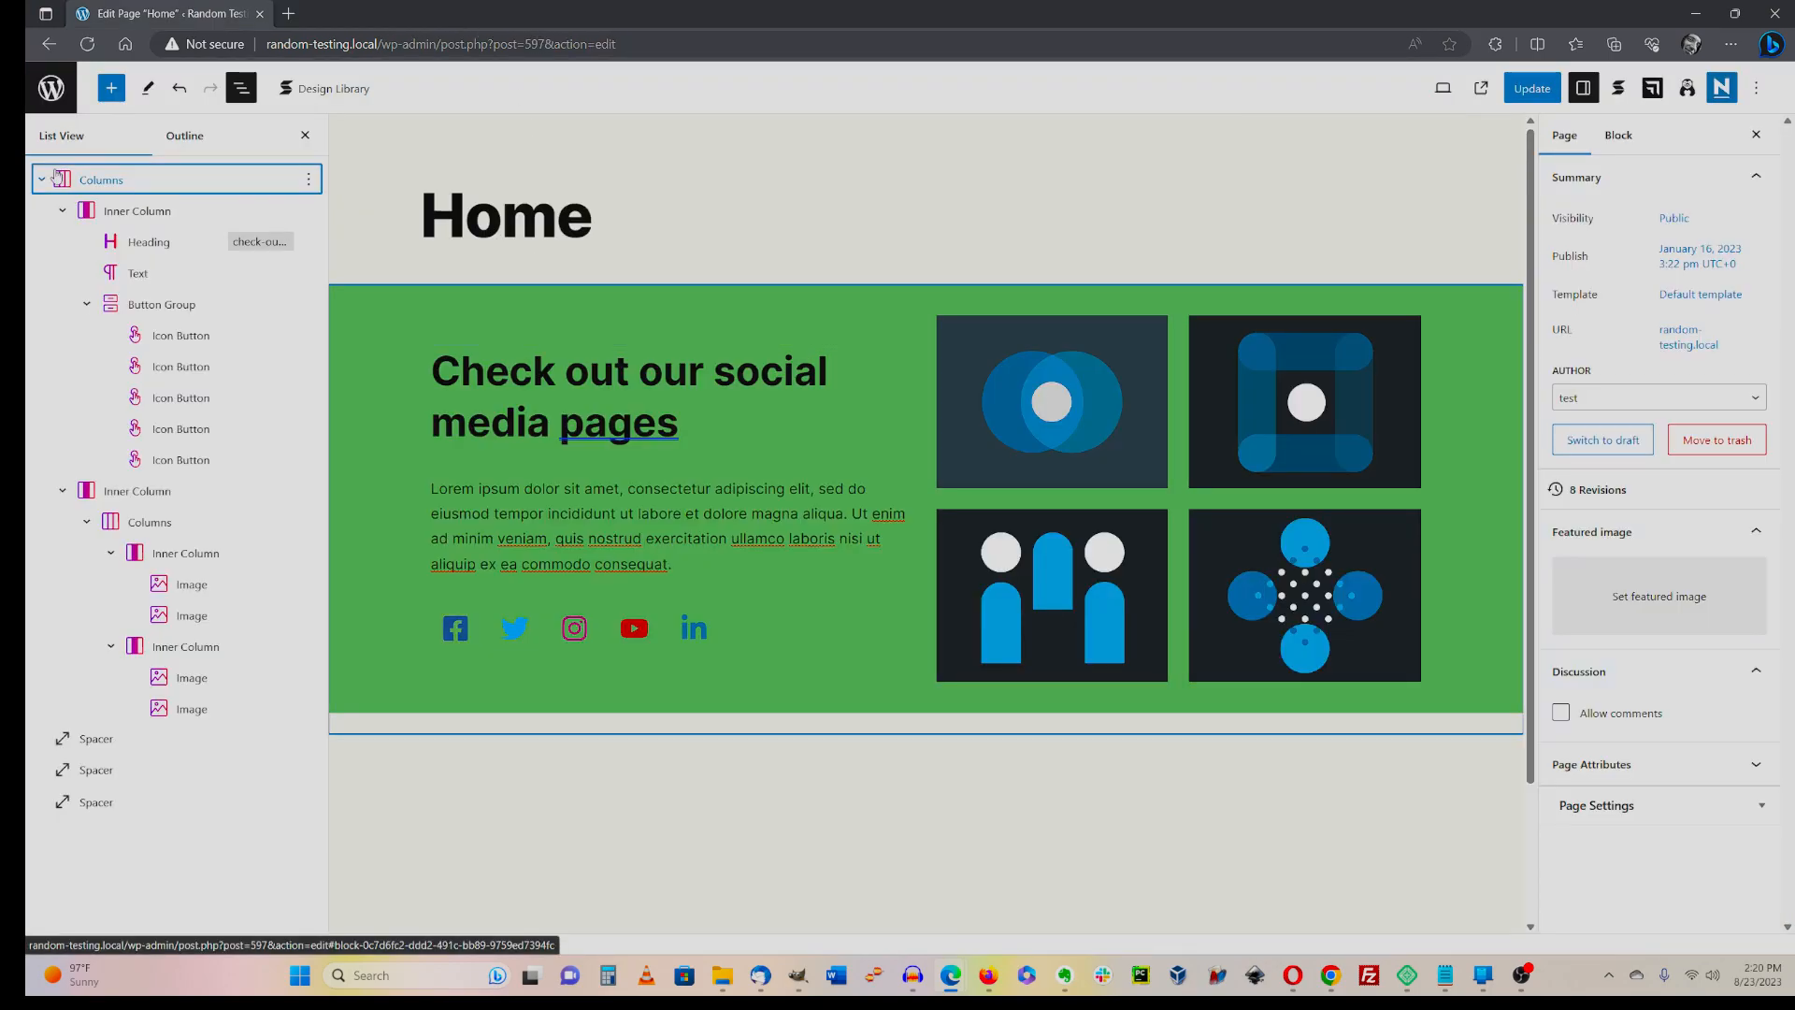
pyautogui.click(56, 178)
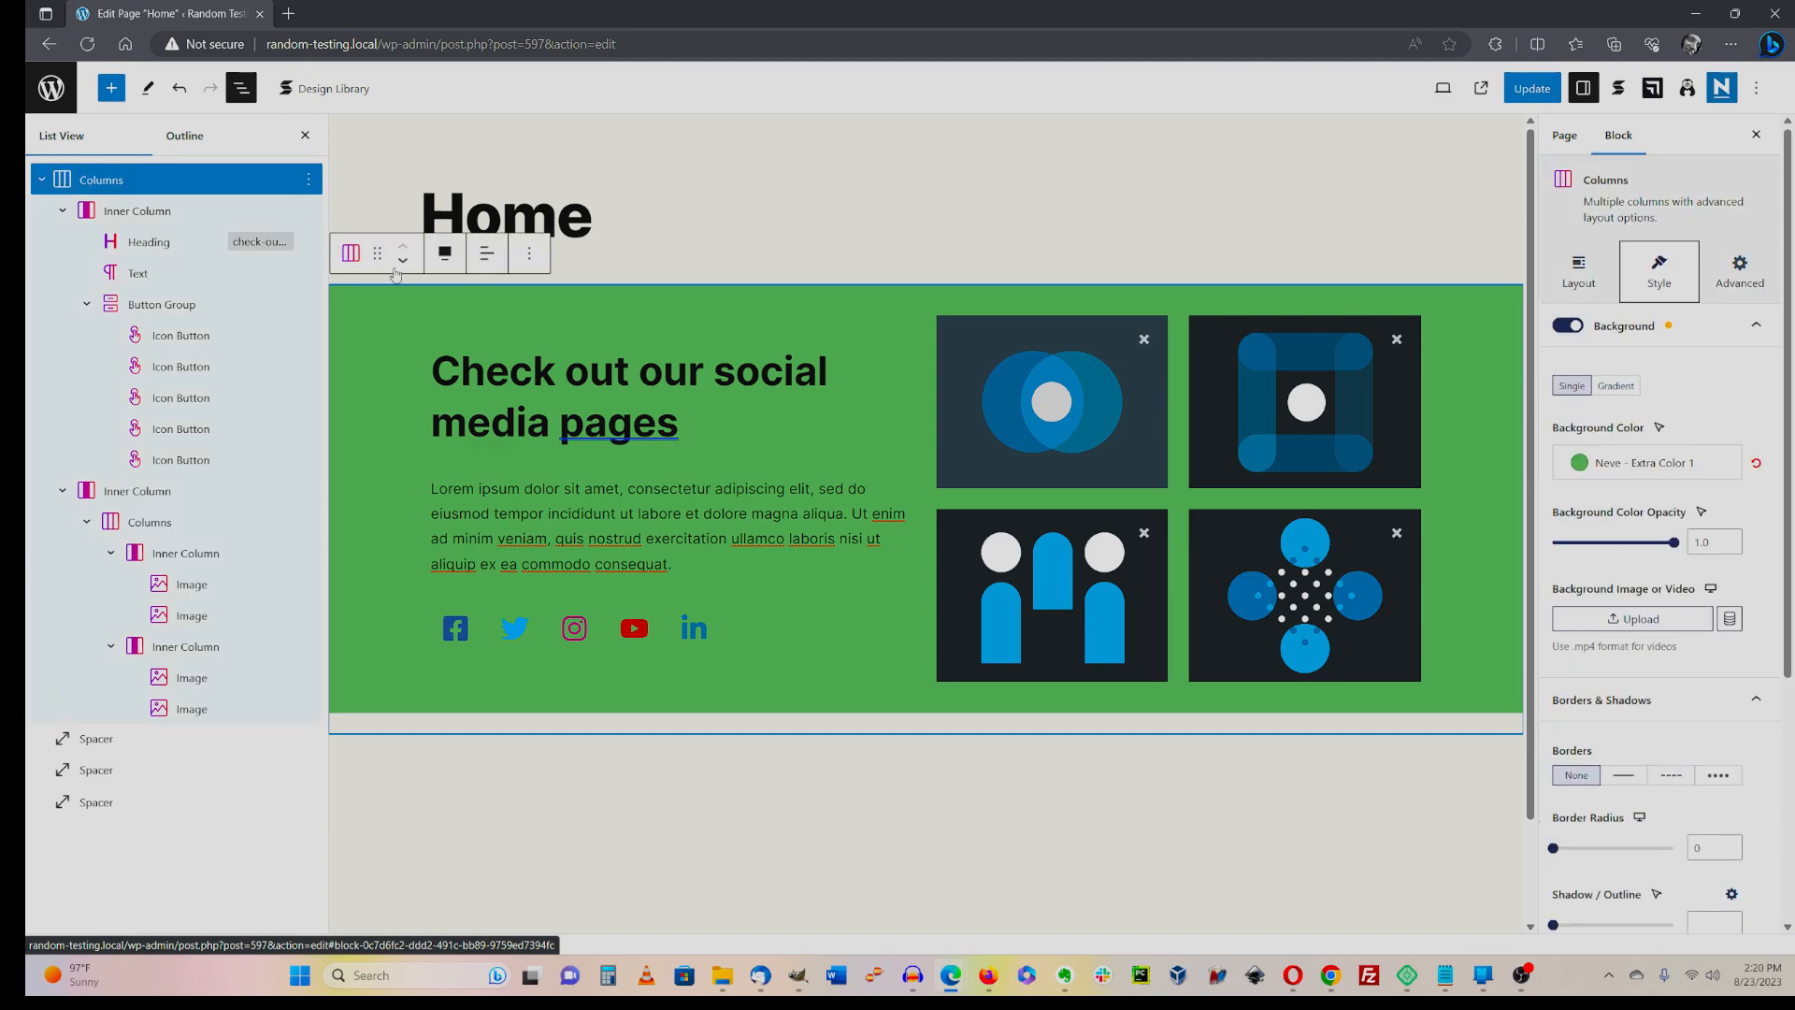
pyautogui.click(443, 258)
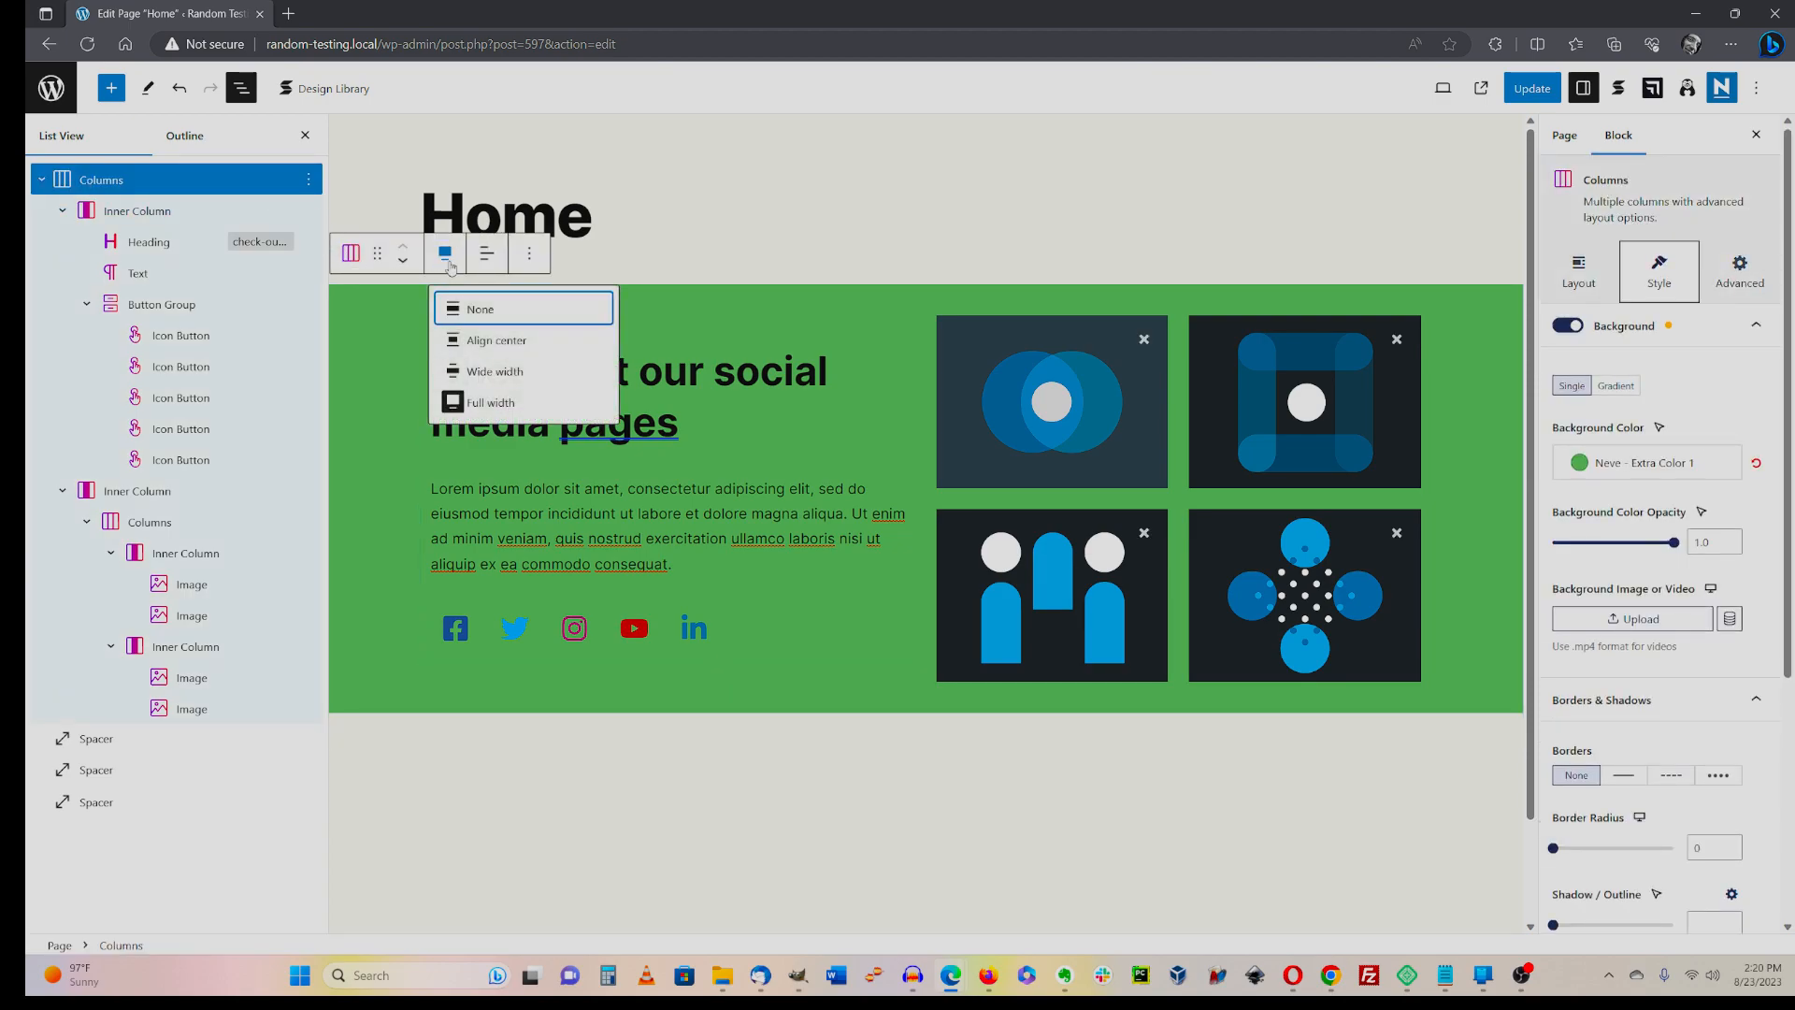
pyautogui.click(498, 311)
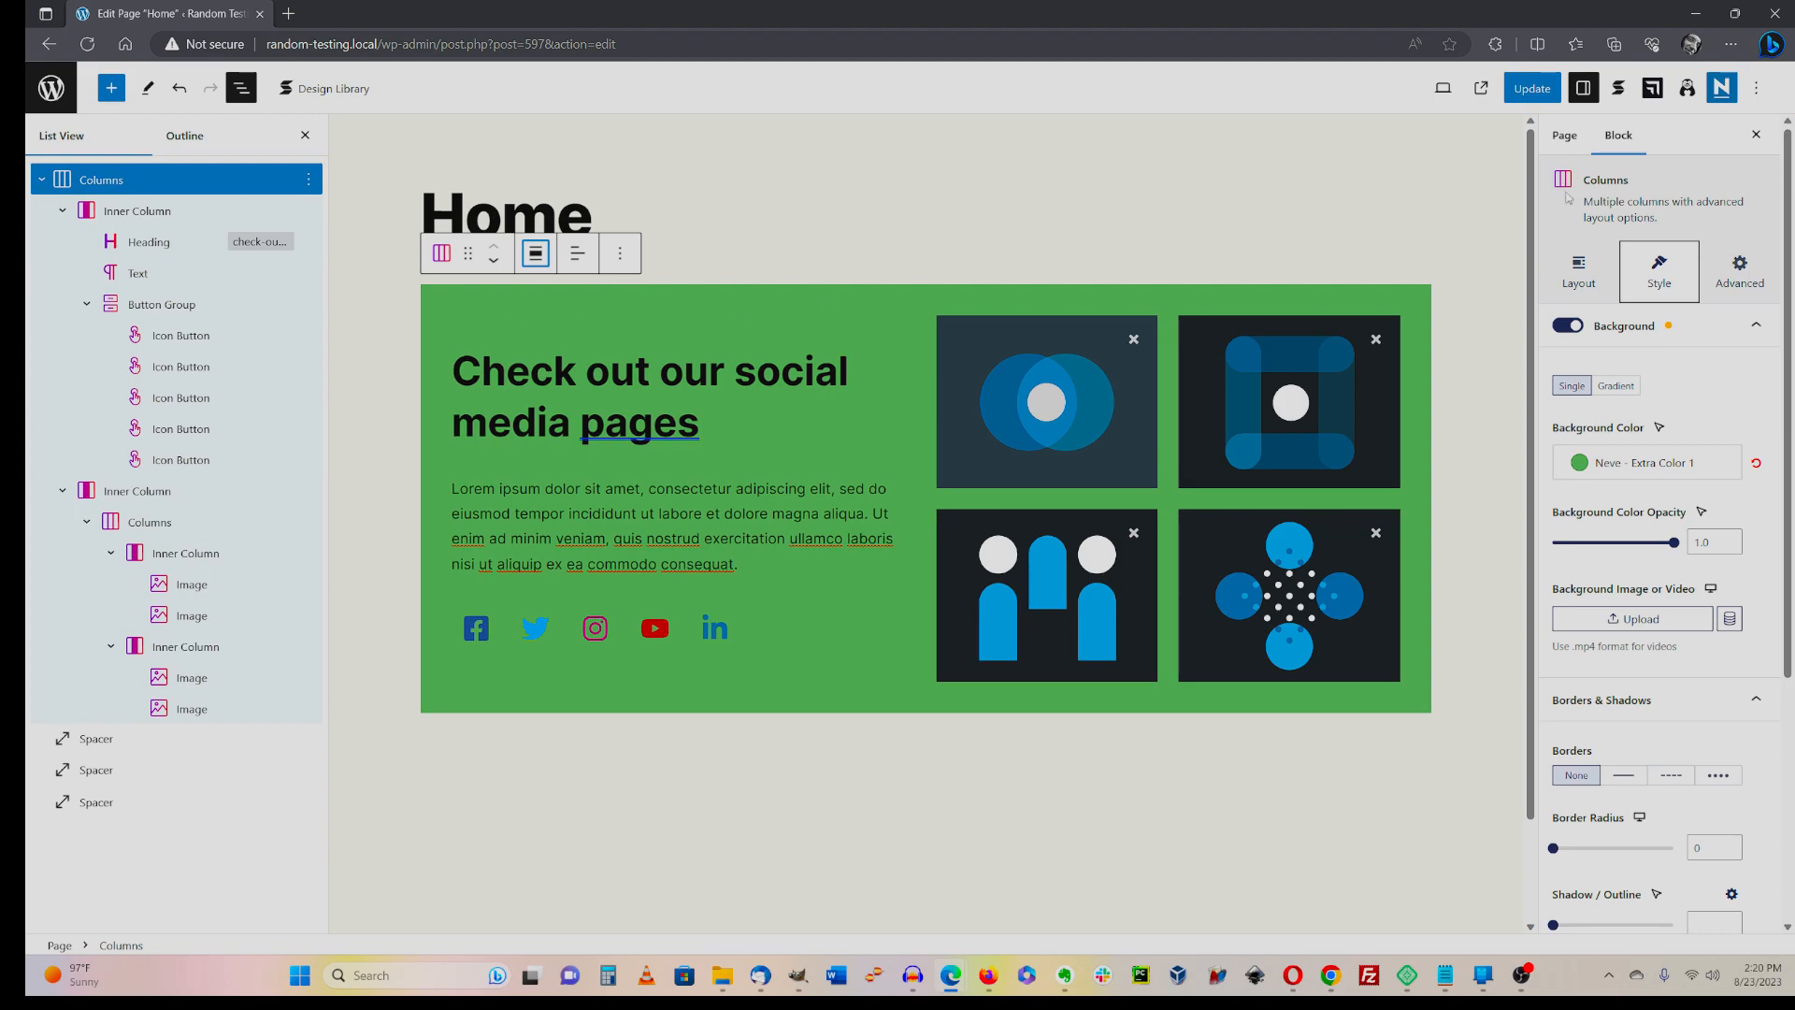
# - Preview the section without full-width alignment in a new browser tab, and return to the editor
pyautogui.click(1443, 88)
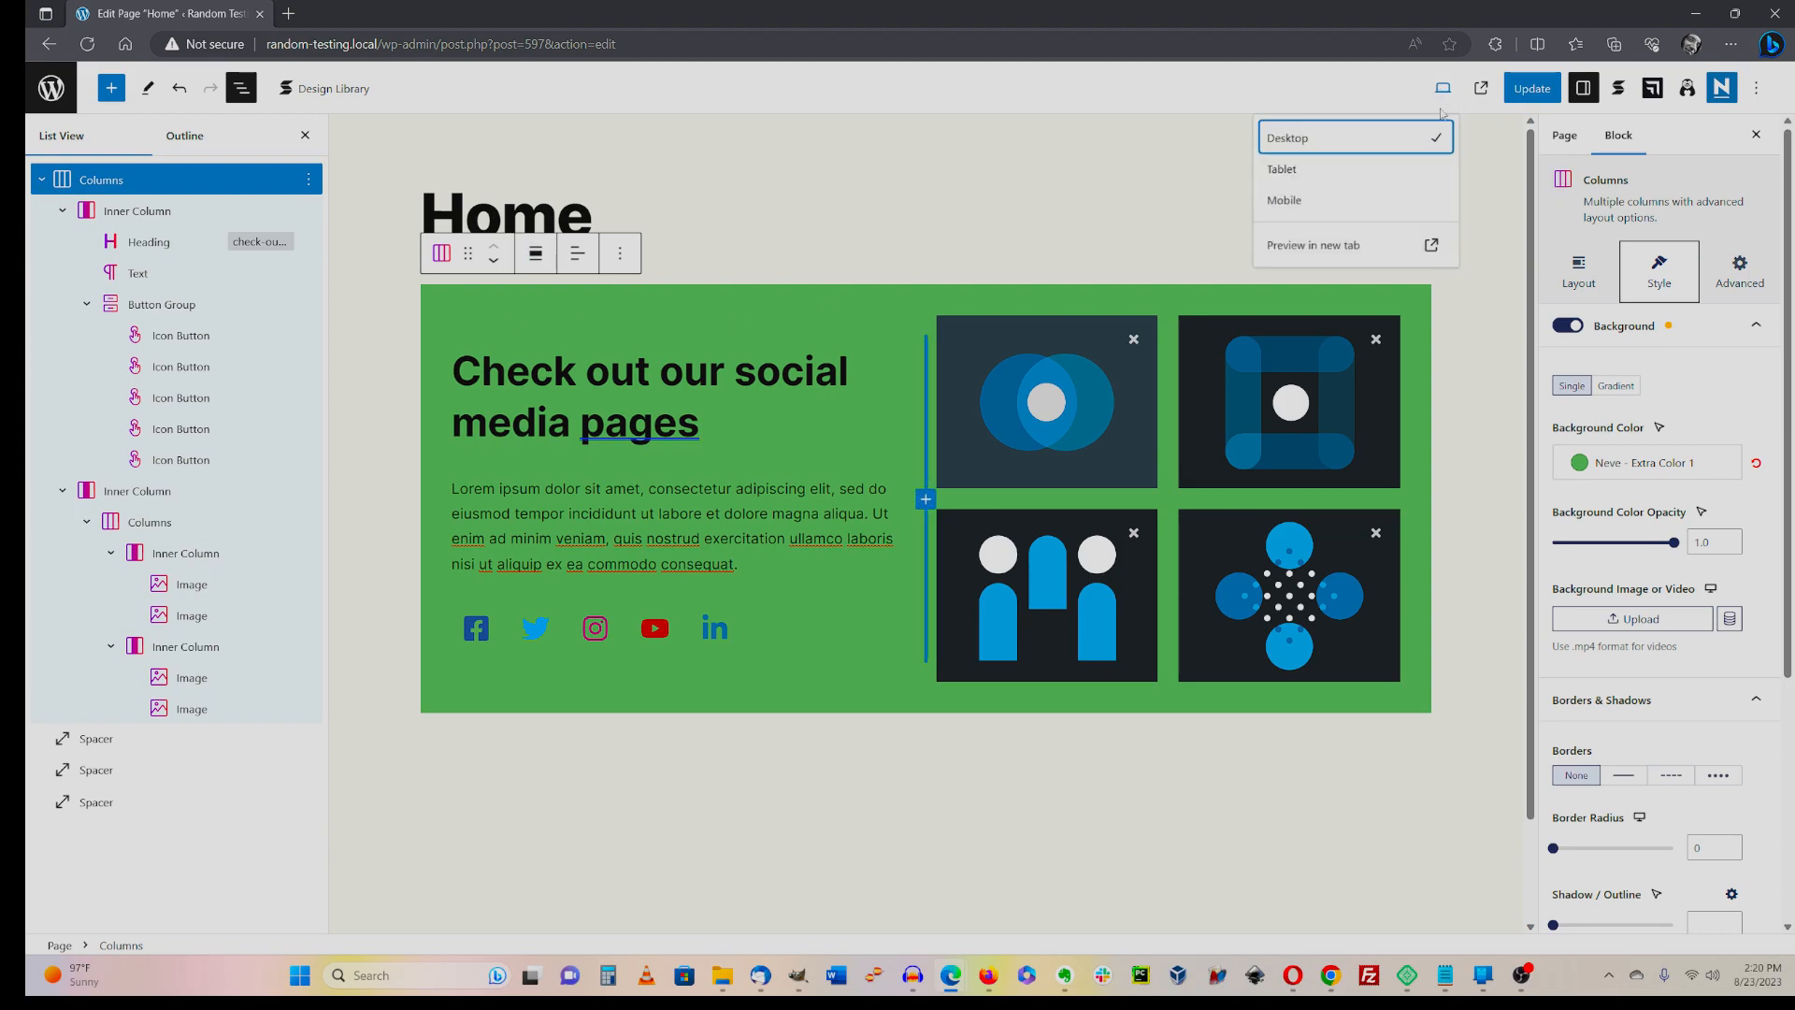
pyautogui.click(1329, 245)
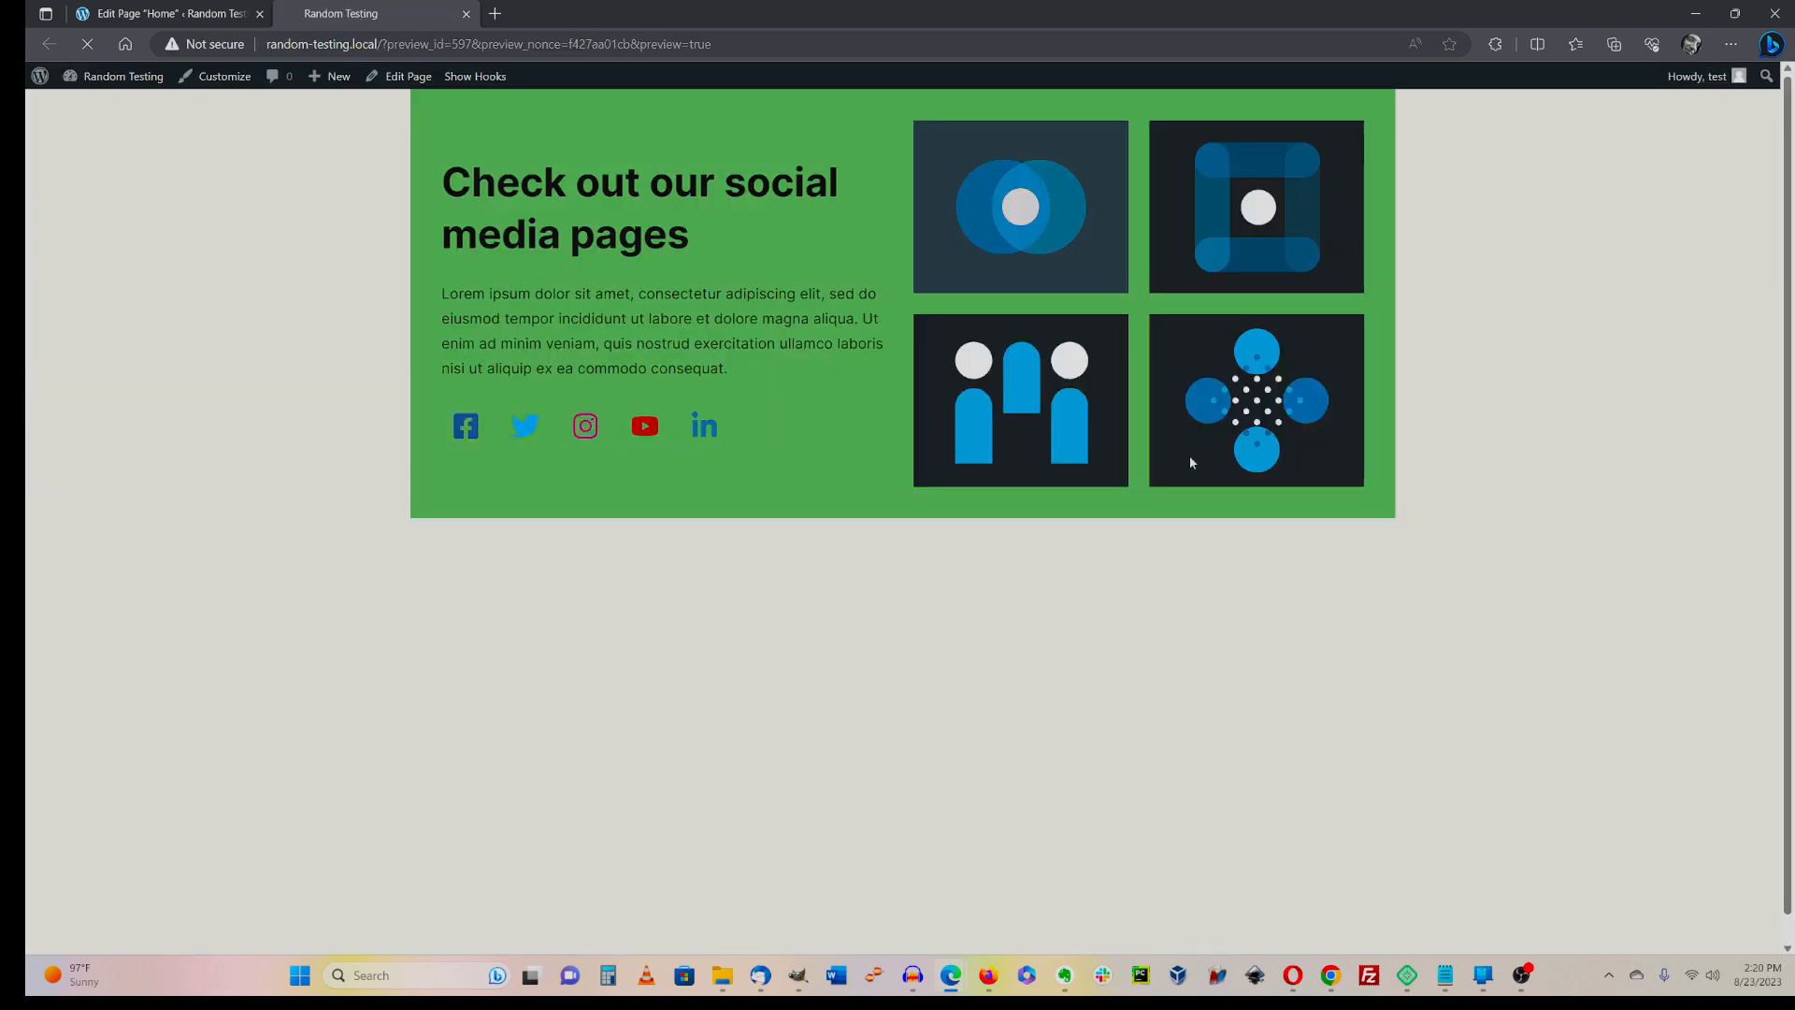
pyautogui.click(465, 14)
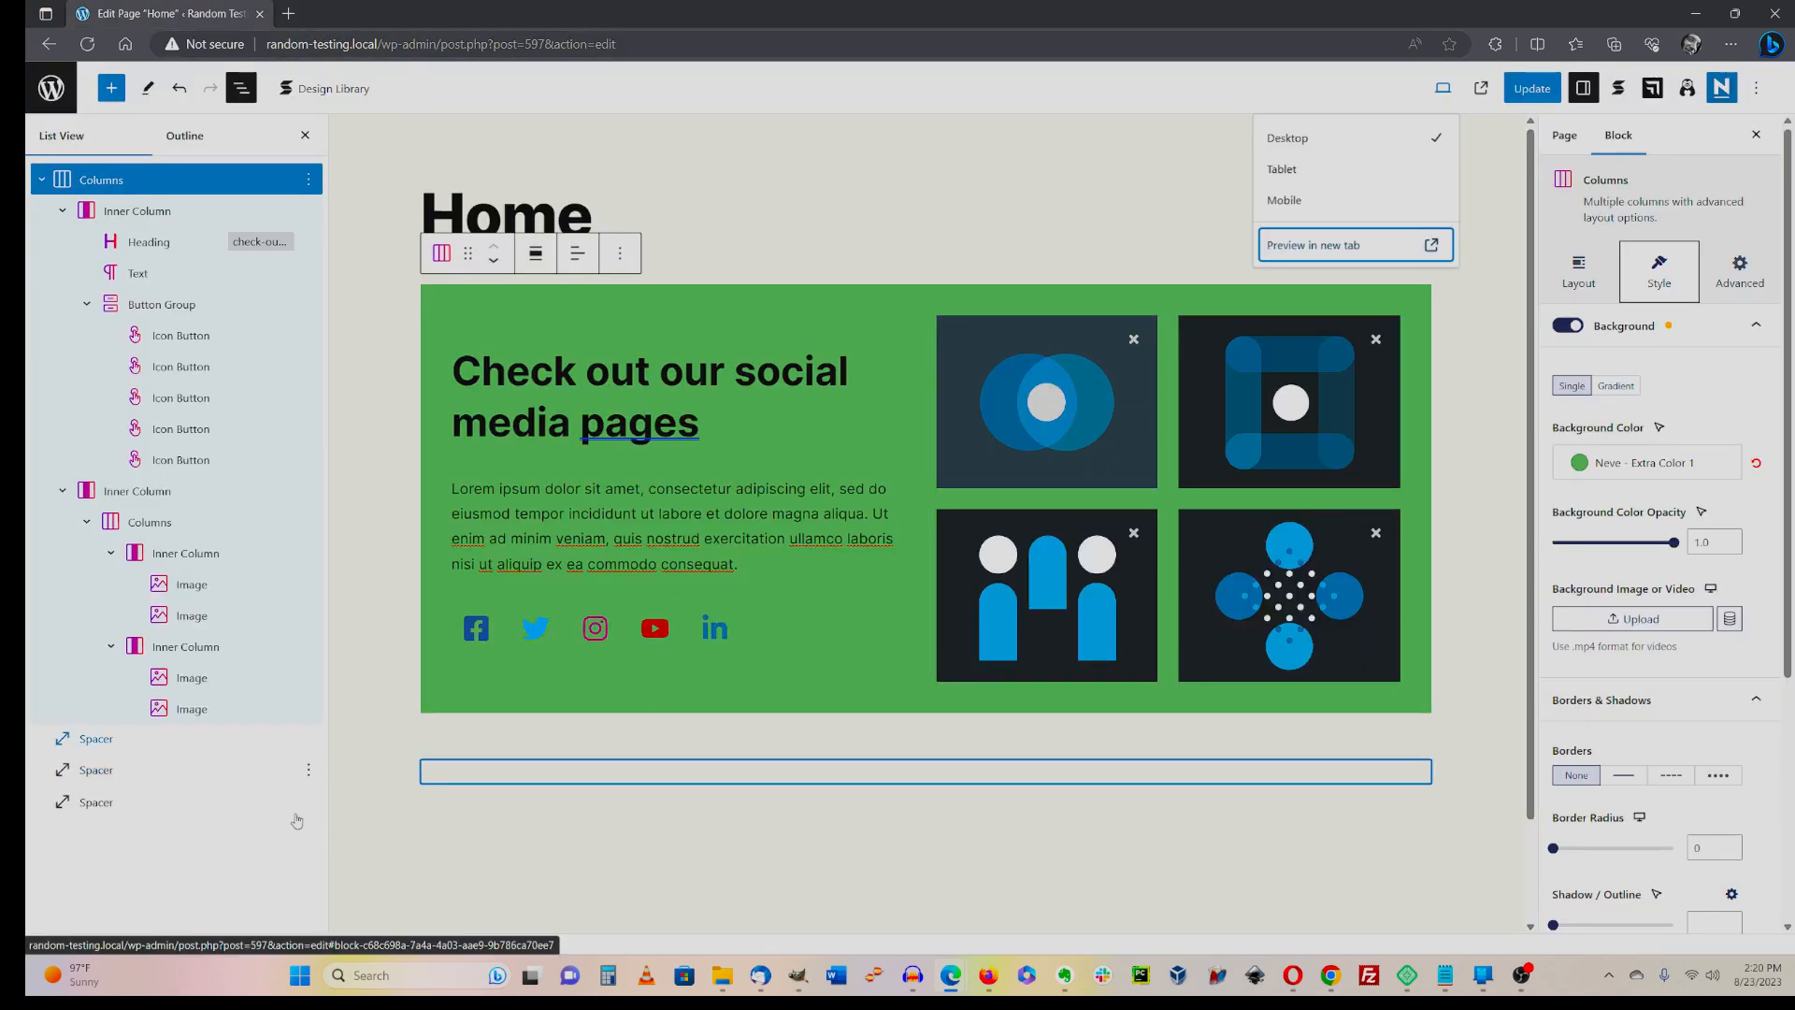
# - Move the first spacer above the outer Columns block and increase its height to about 67 px
pyautogui.click(493, 730)
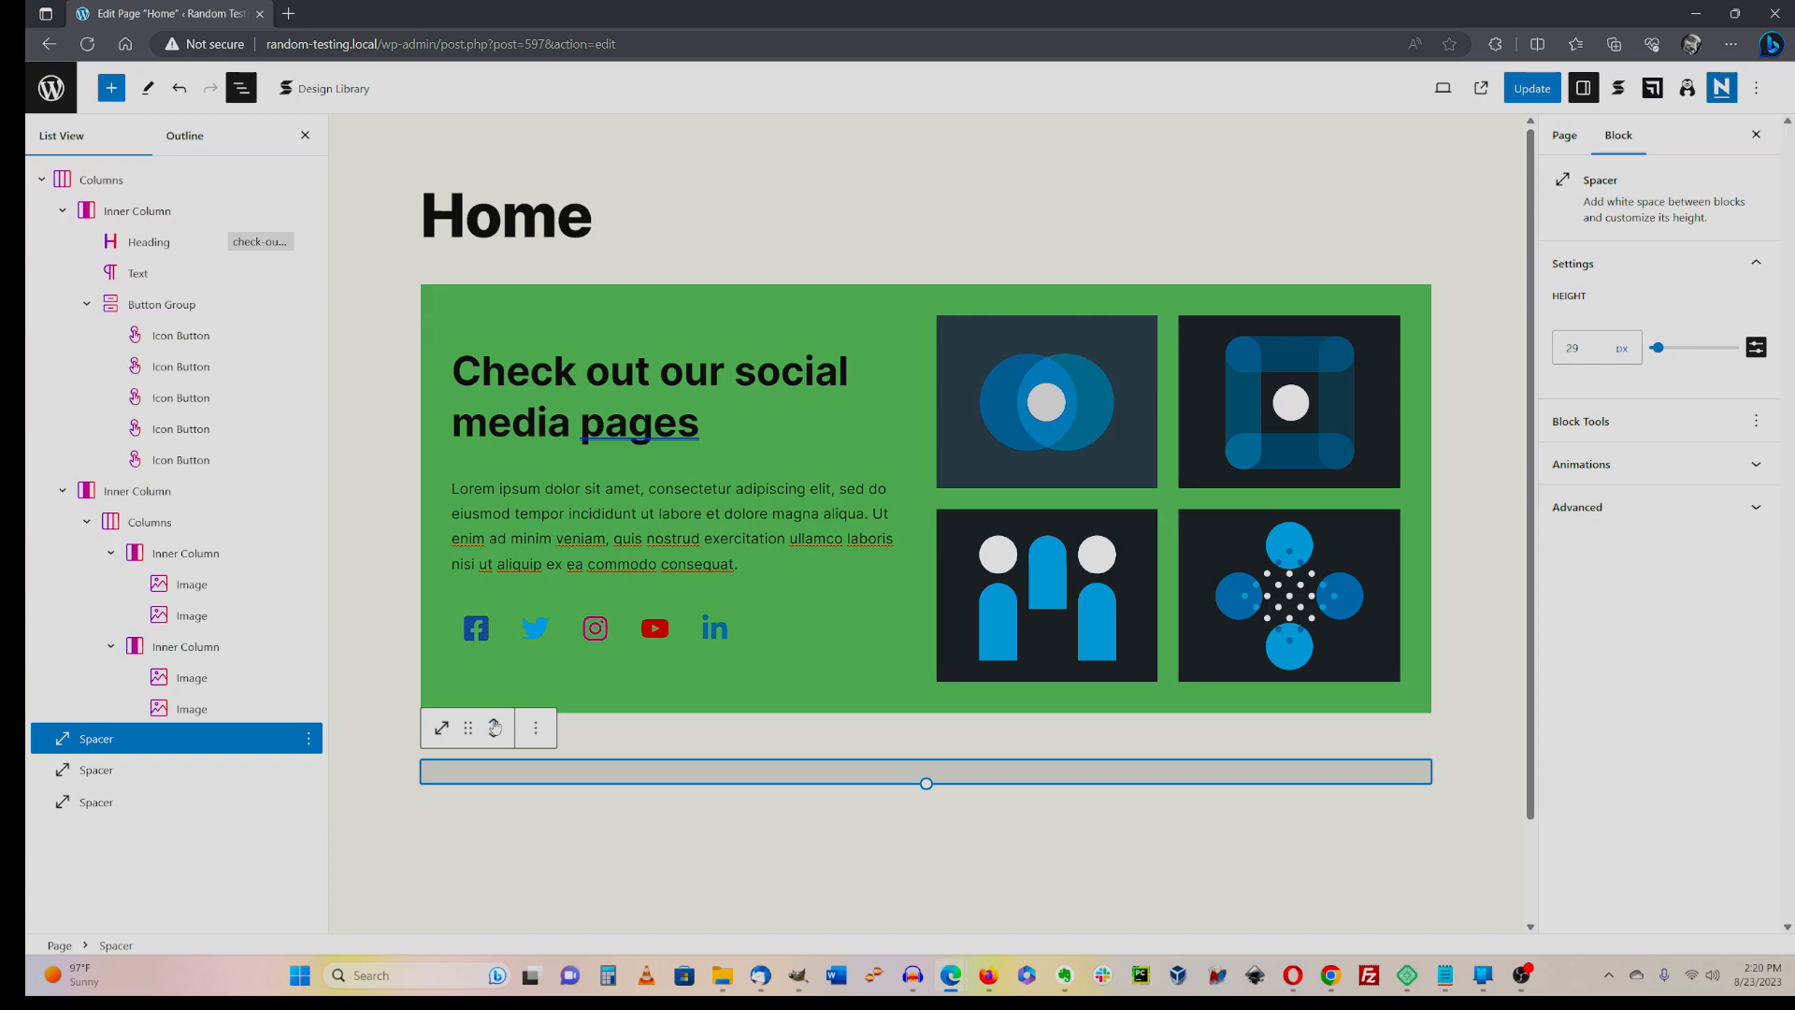
pyautogui.hotkey('ctrl', 'shift', 'alt', 't')
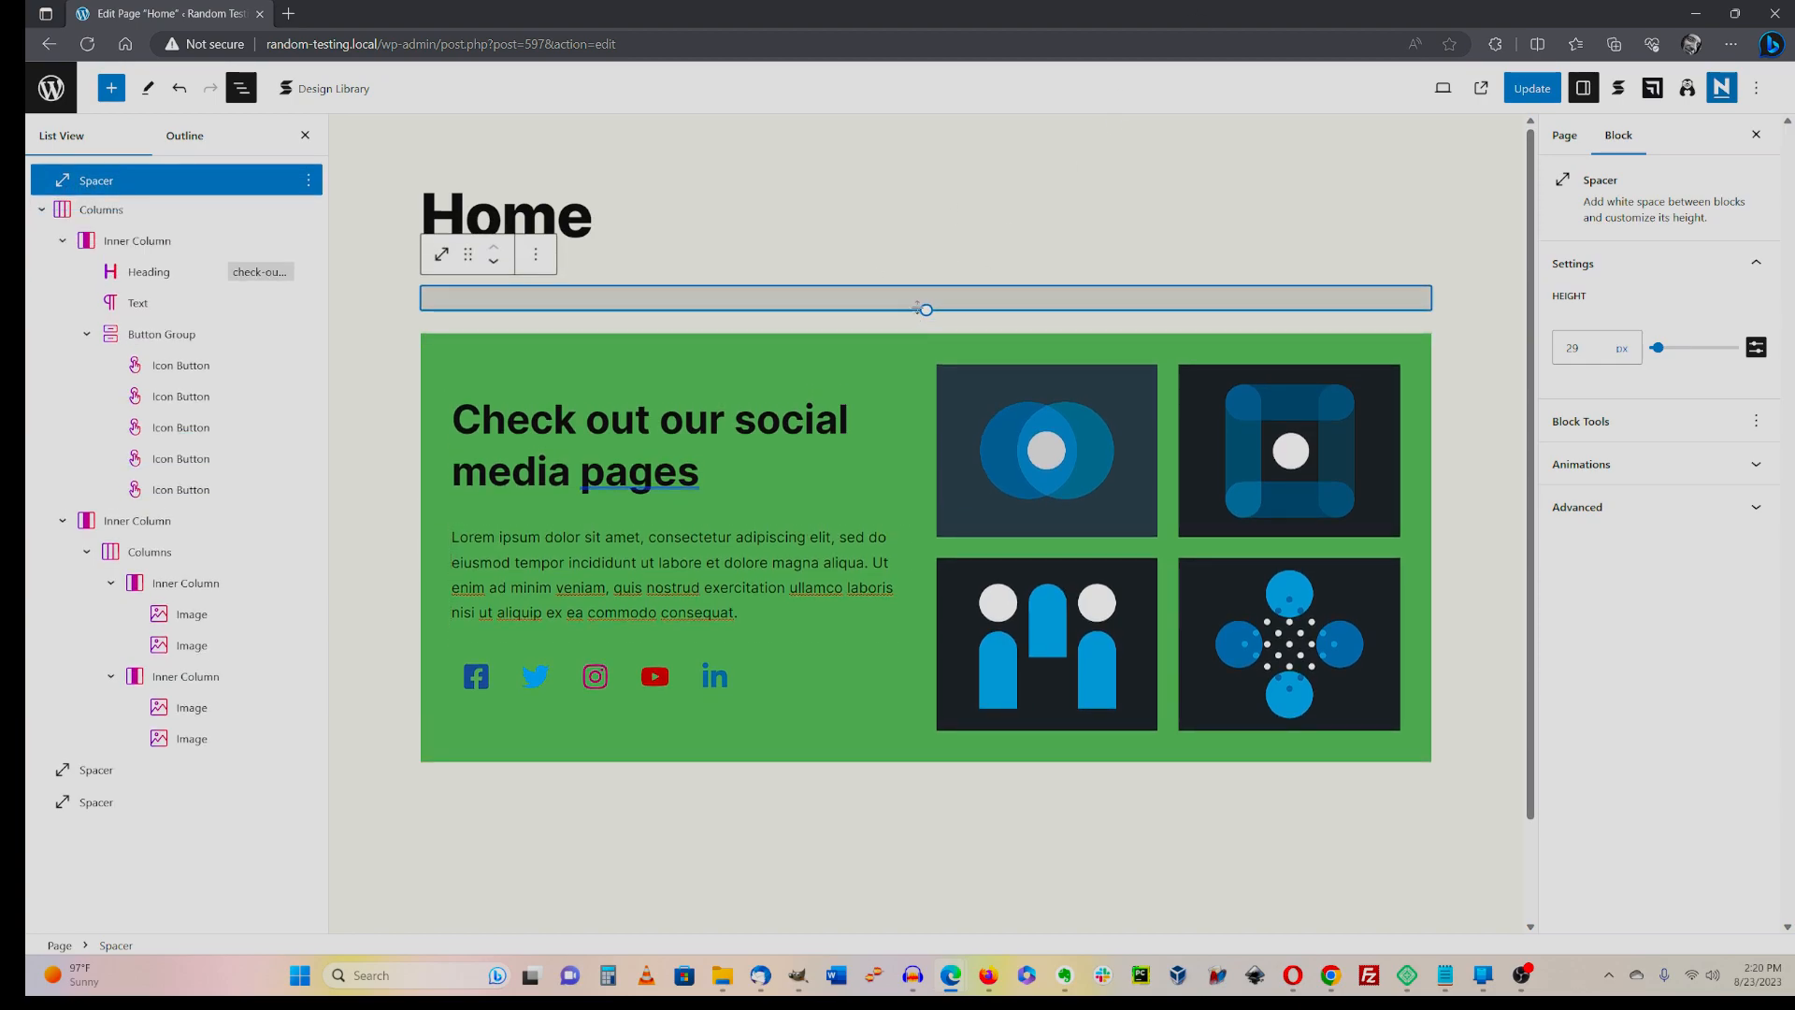
pyautogui.moveTo(932, 330); pyautogui.dragTo(931, 364)
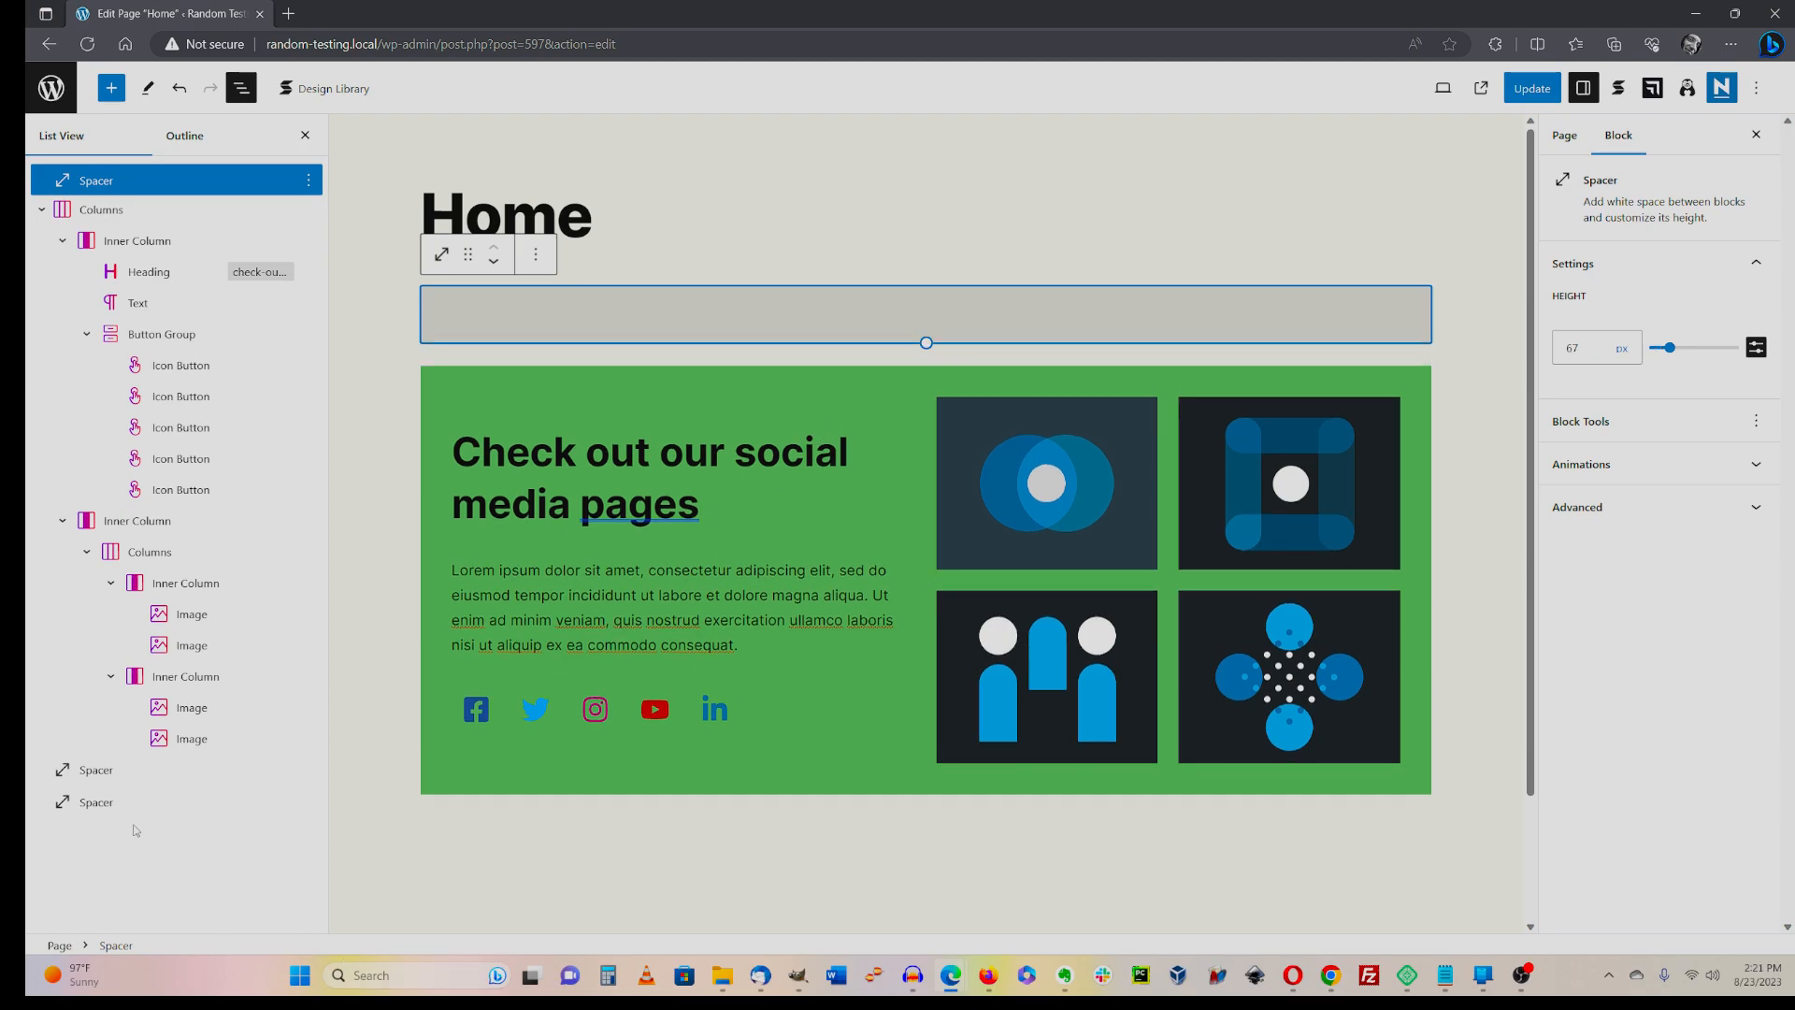
# - Reduce the height of the spacer directly below the green Columns block to about 51 px
pyautogui.click(1042, 841)
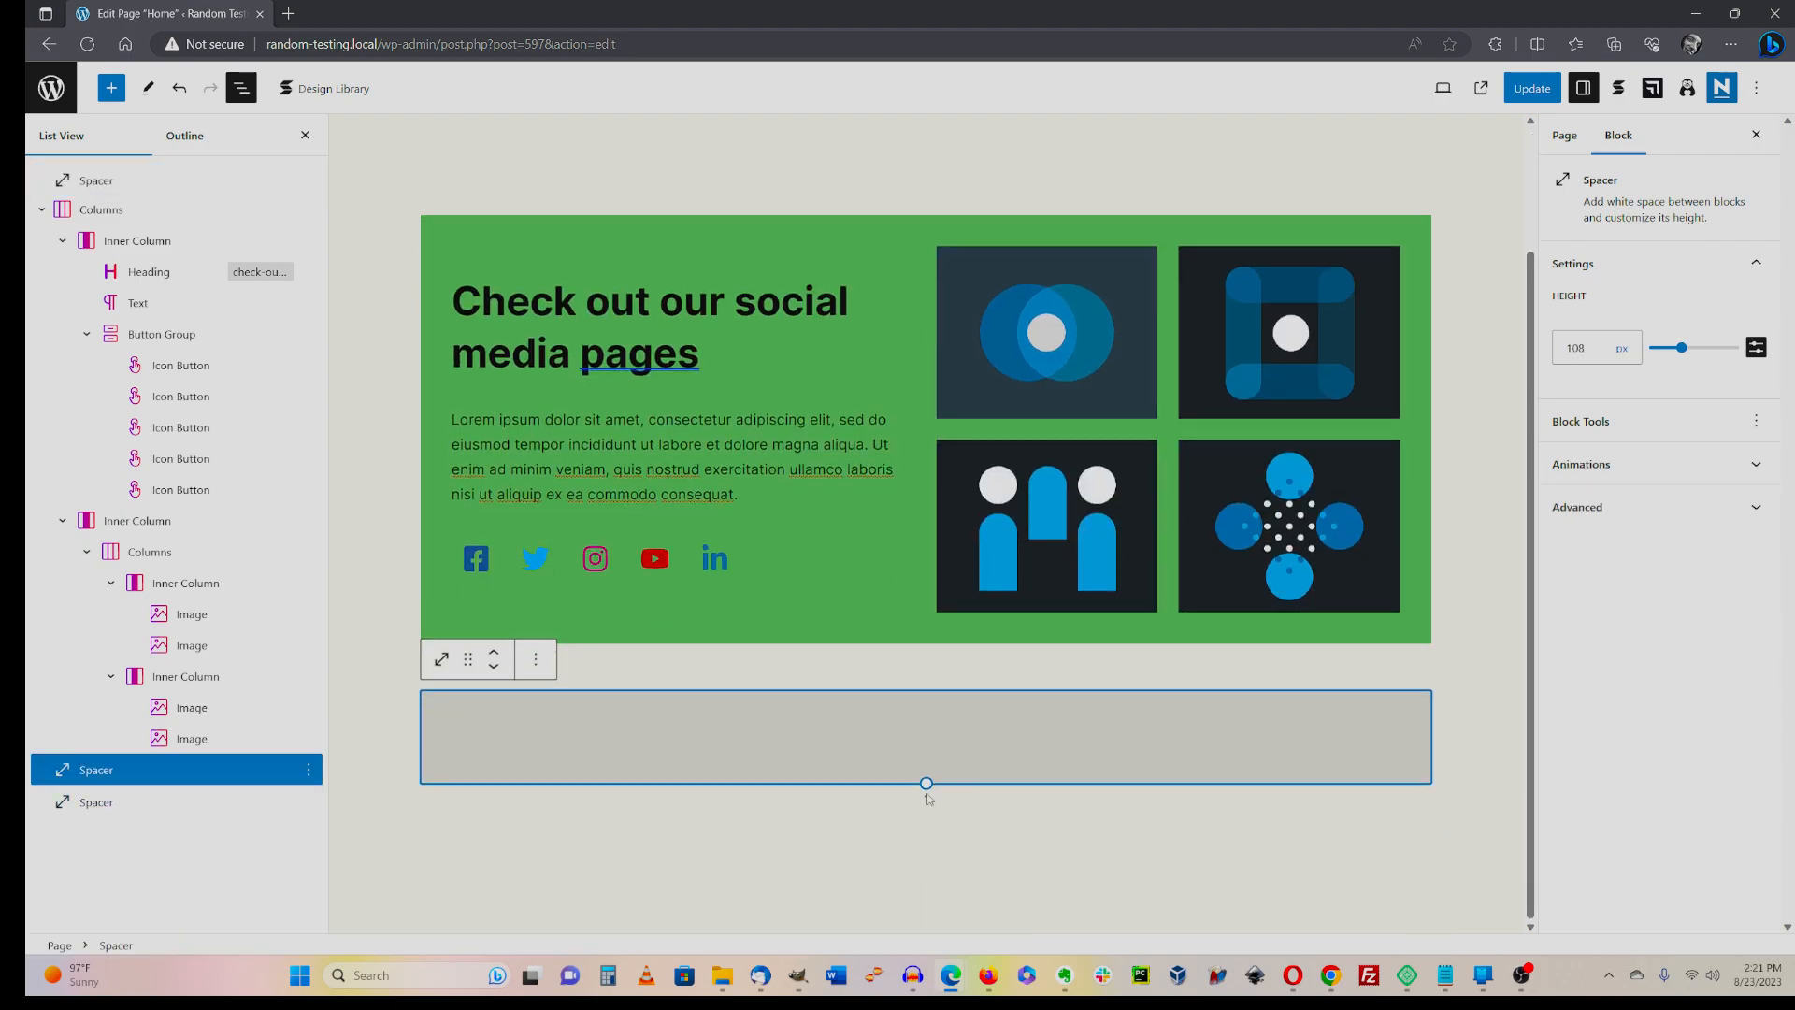
pyautogui.moveTo(925, 783); pyautogui.dragTo(922, 738)
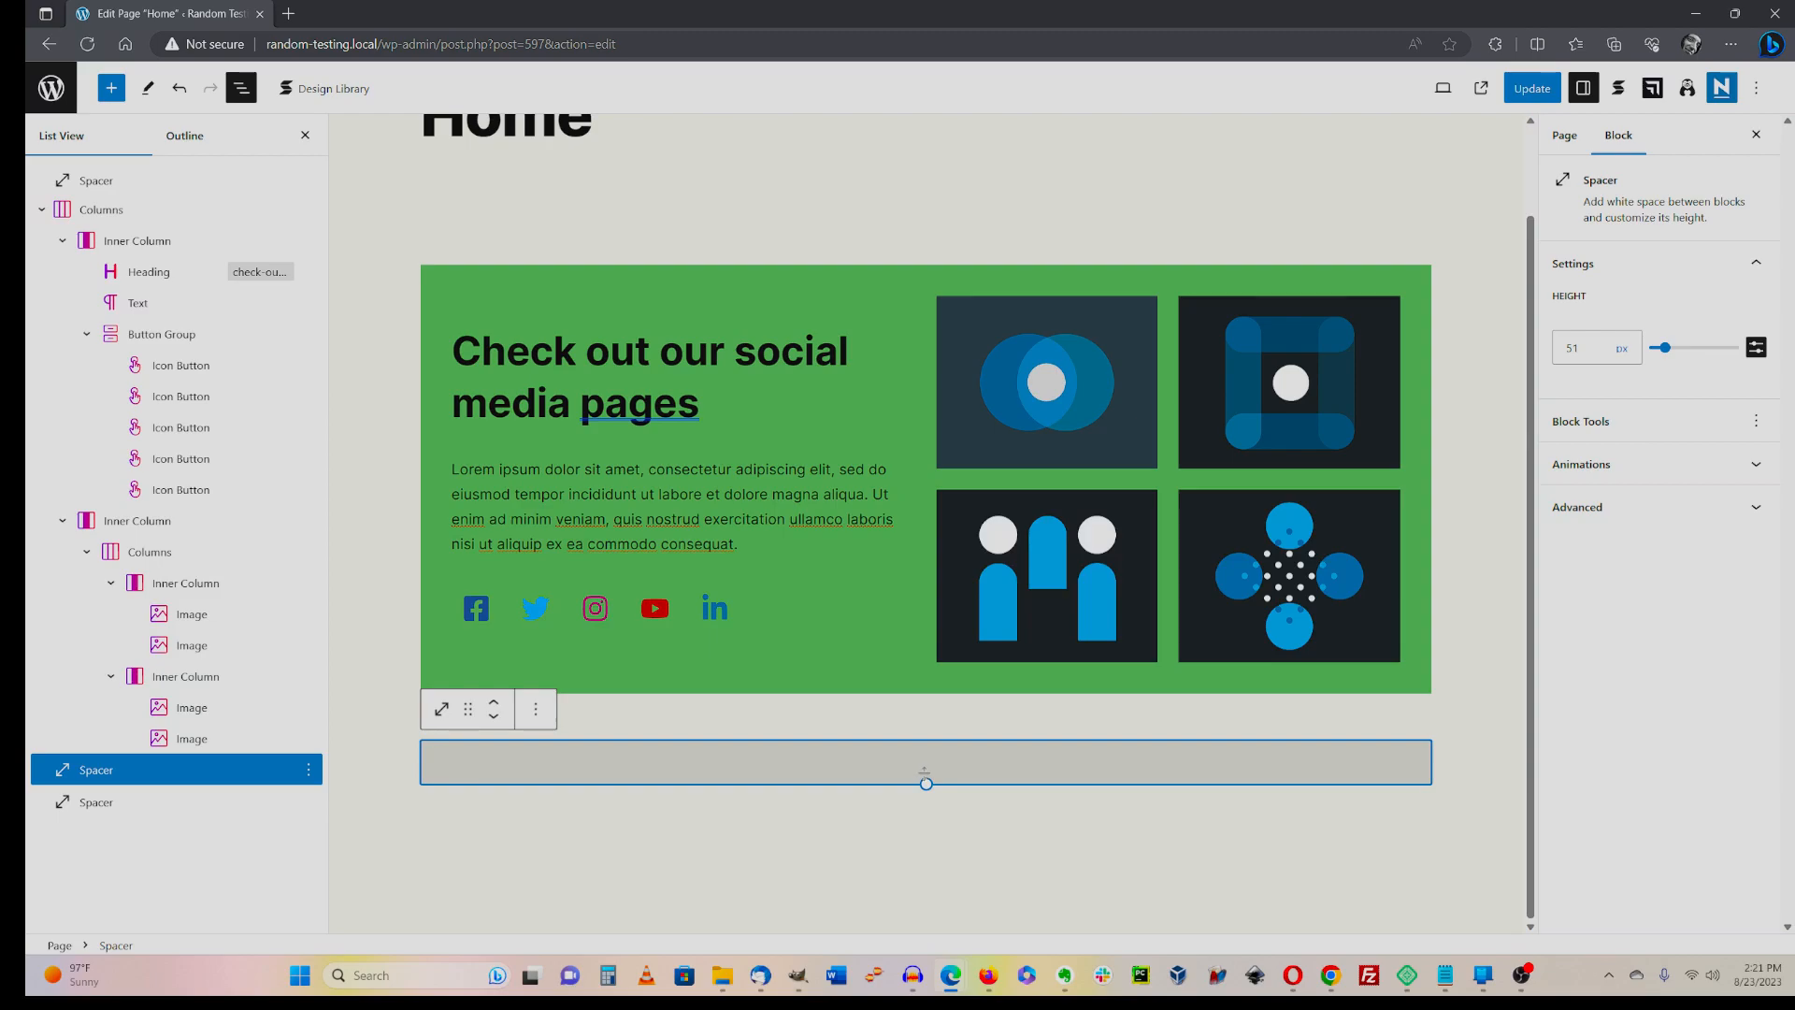
# - Add an empty paragraph block after the last spacer, and move that spacer below the paragraph
pyautogui.click(535, 720)
pyautogui.click(939, 827)
pyautogui.click(918, 806)
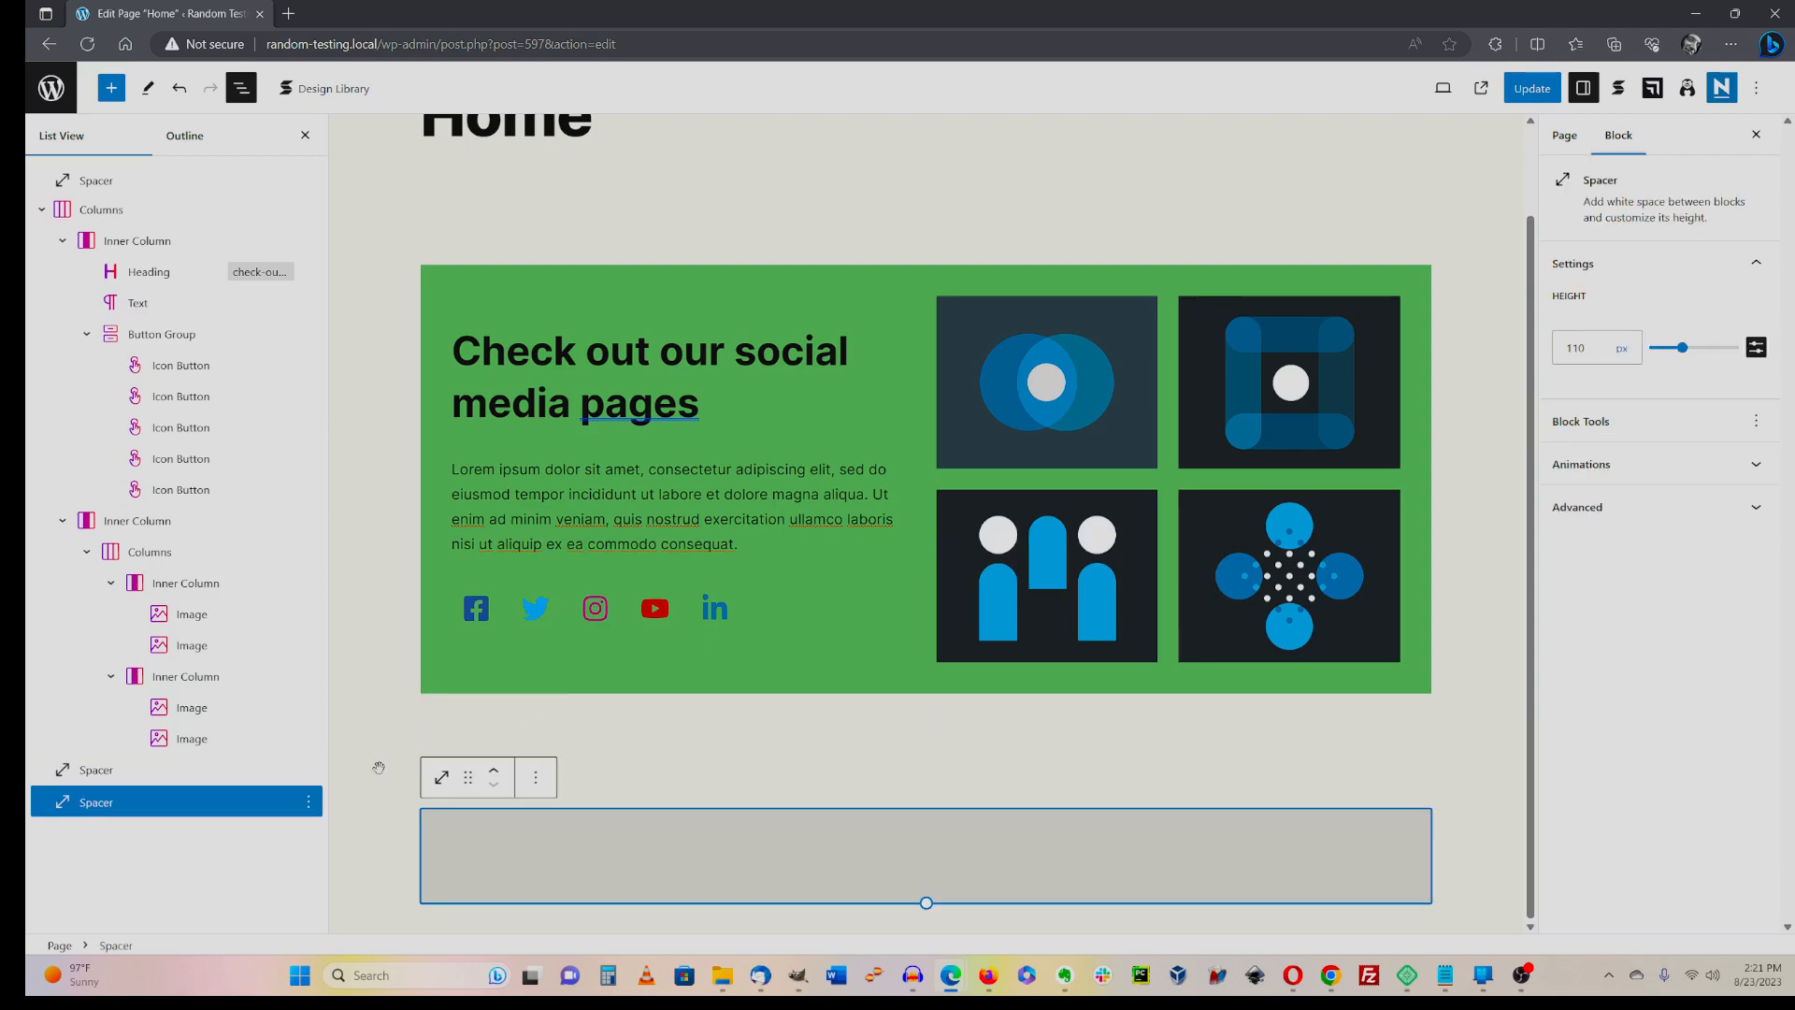
pyautogui.click(546, 779)
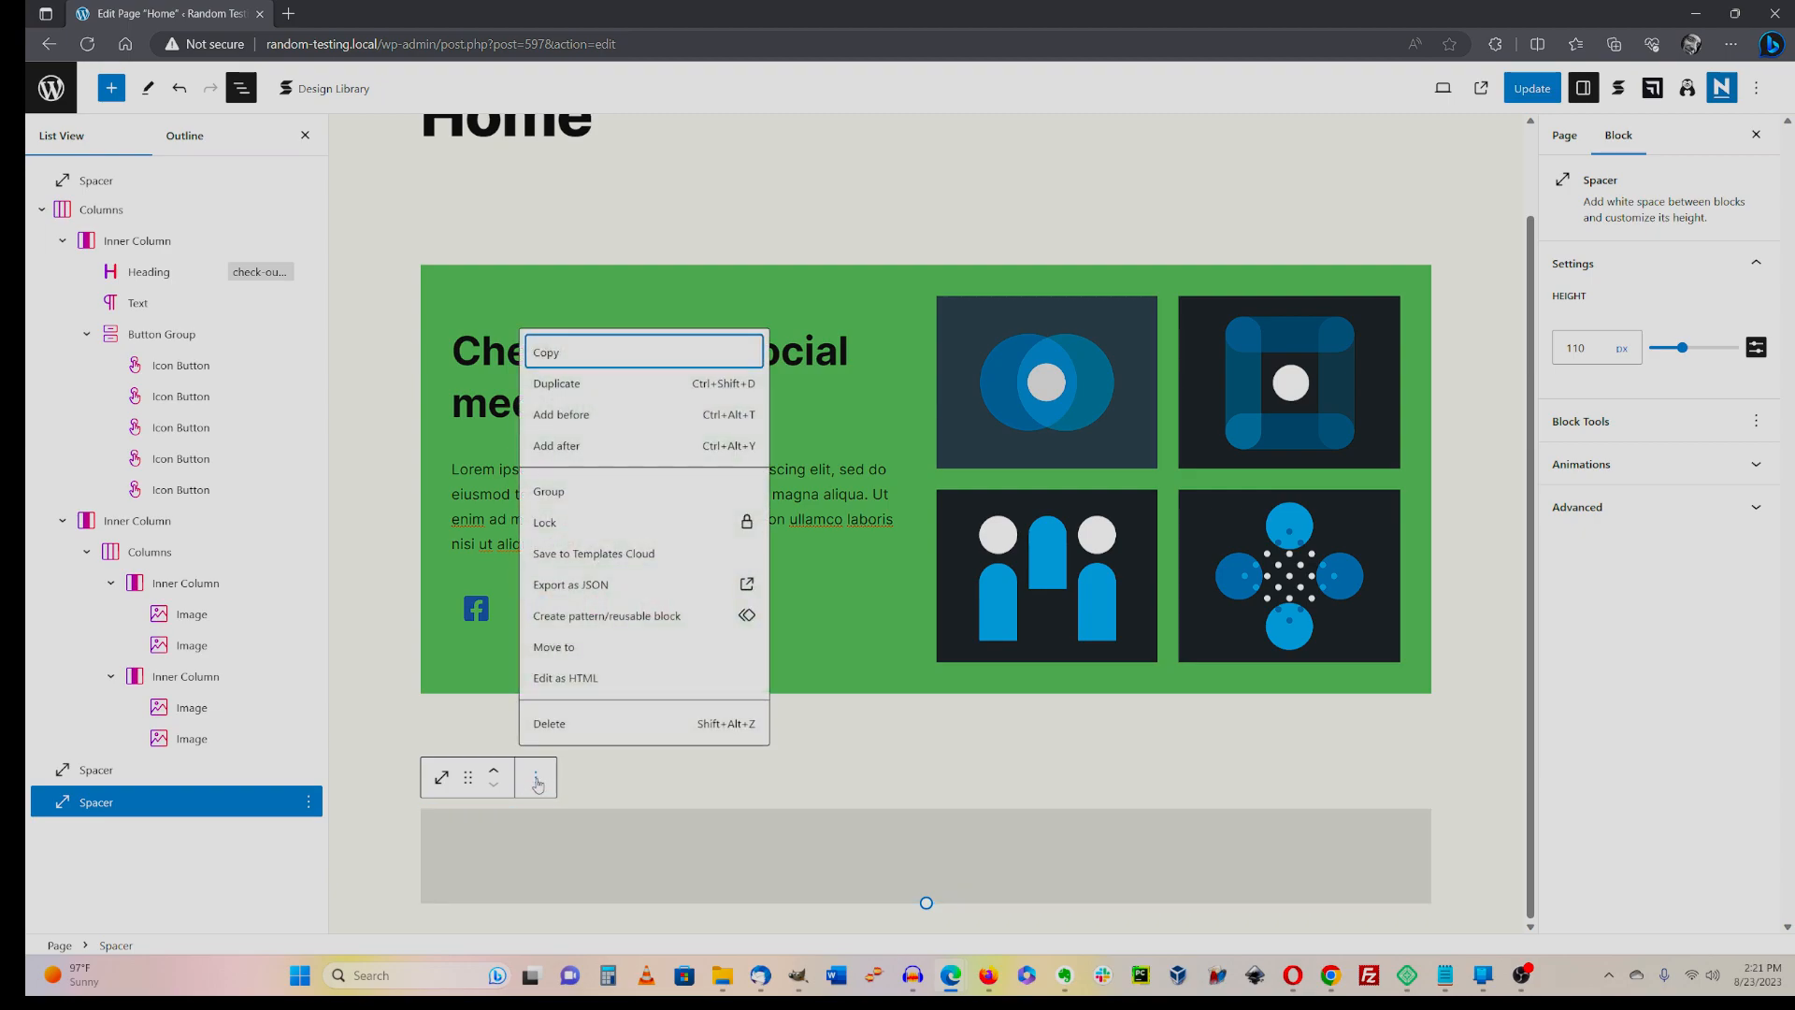
pyautogui.click(610, 445)
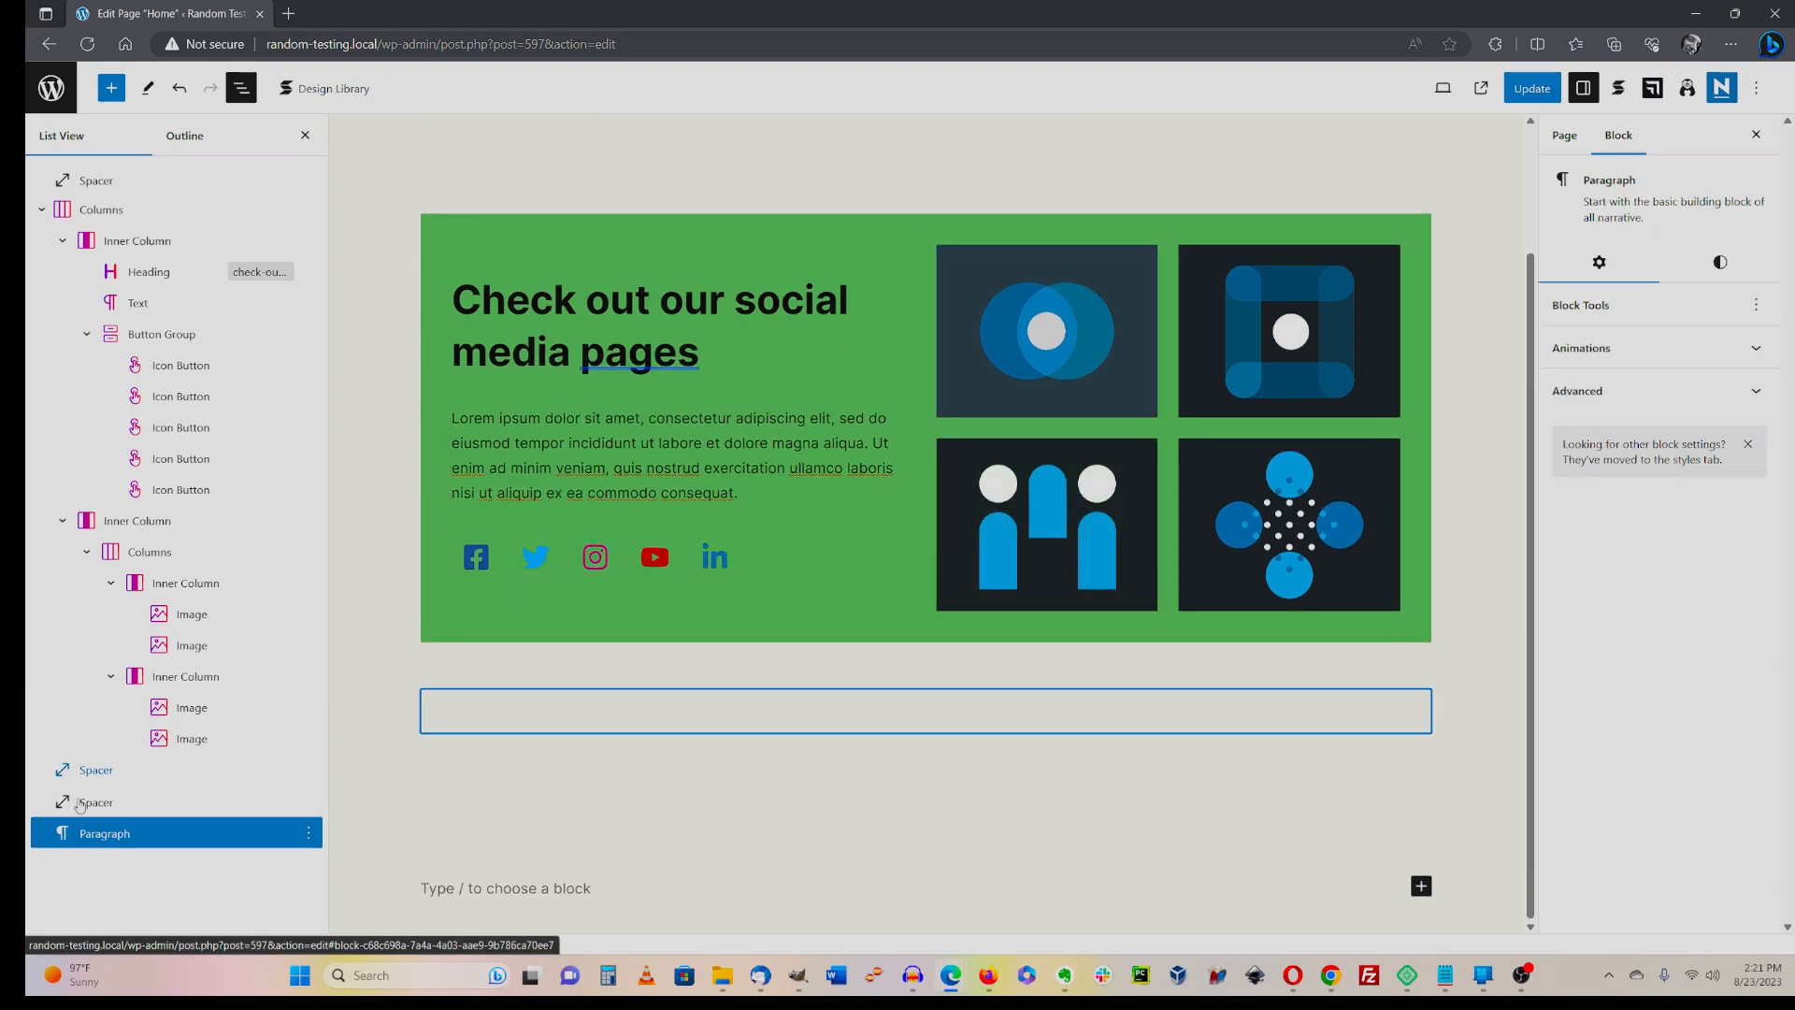
pyautogui.click(530, 786)
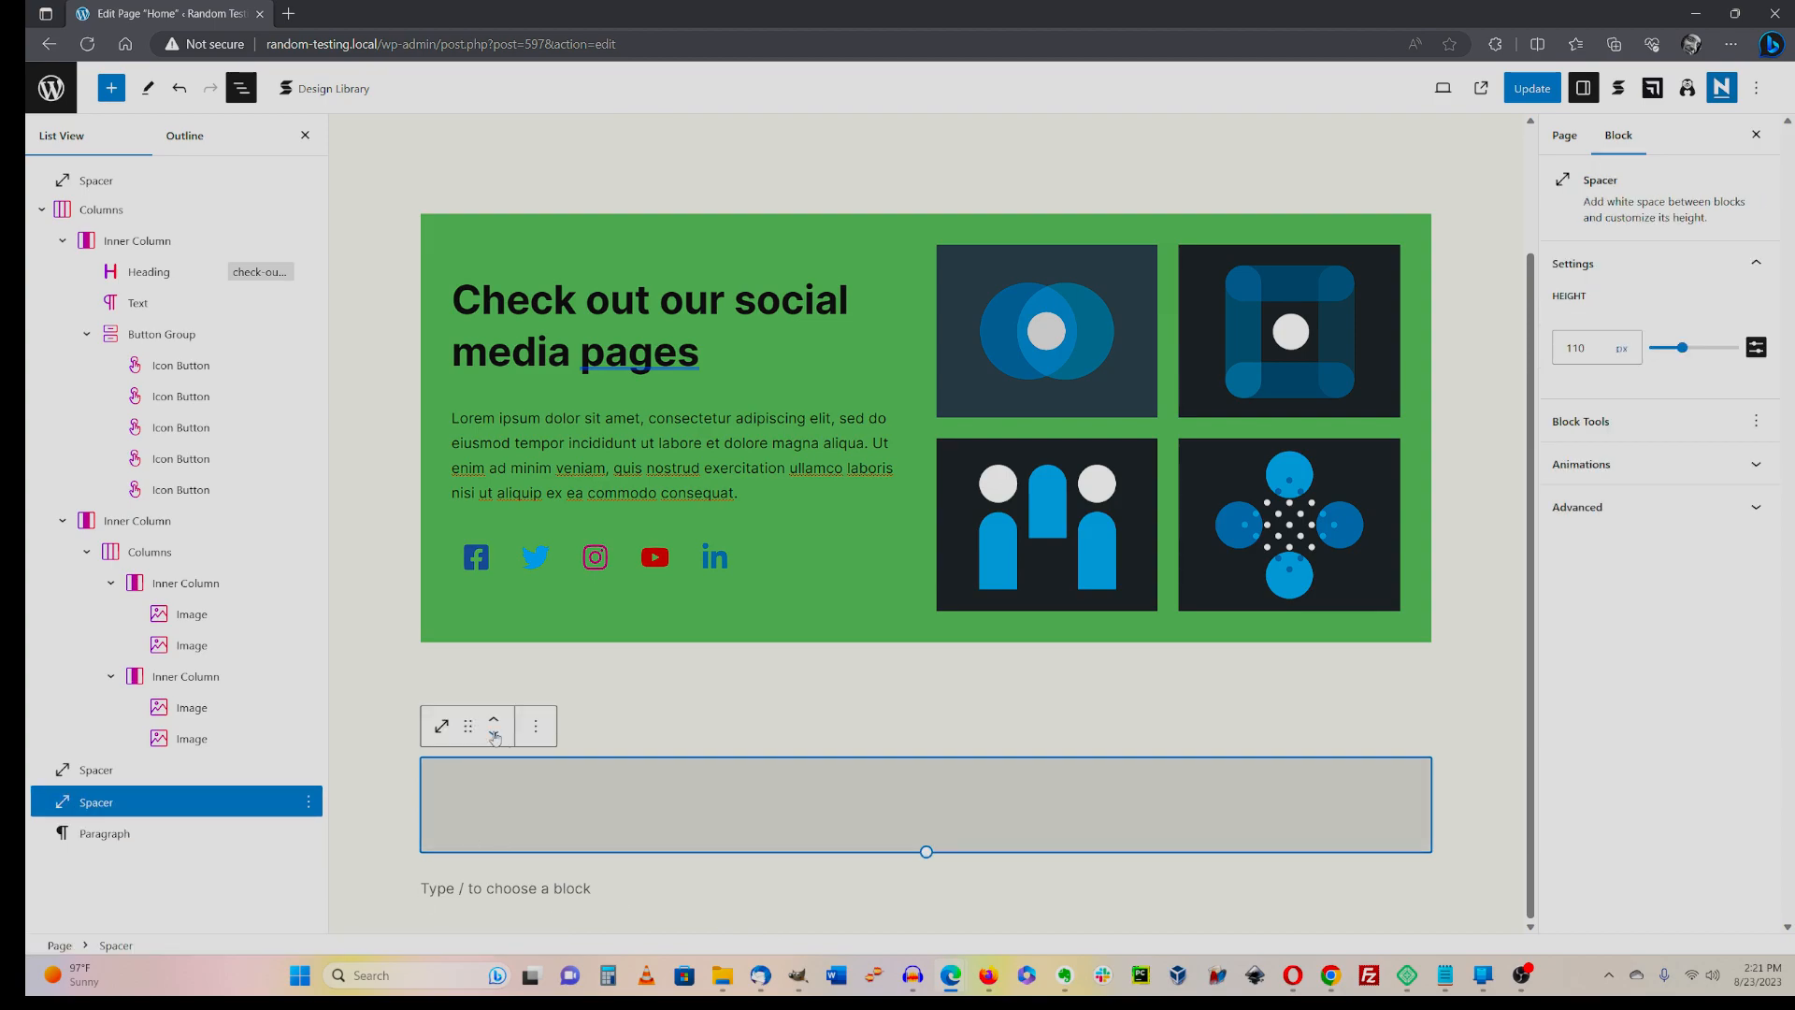
pyautogui.click(495, 738)
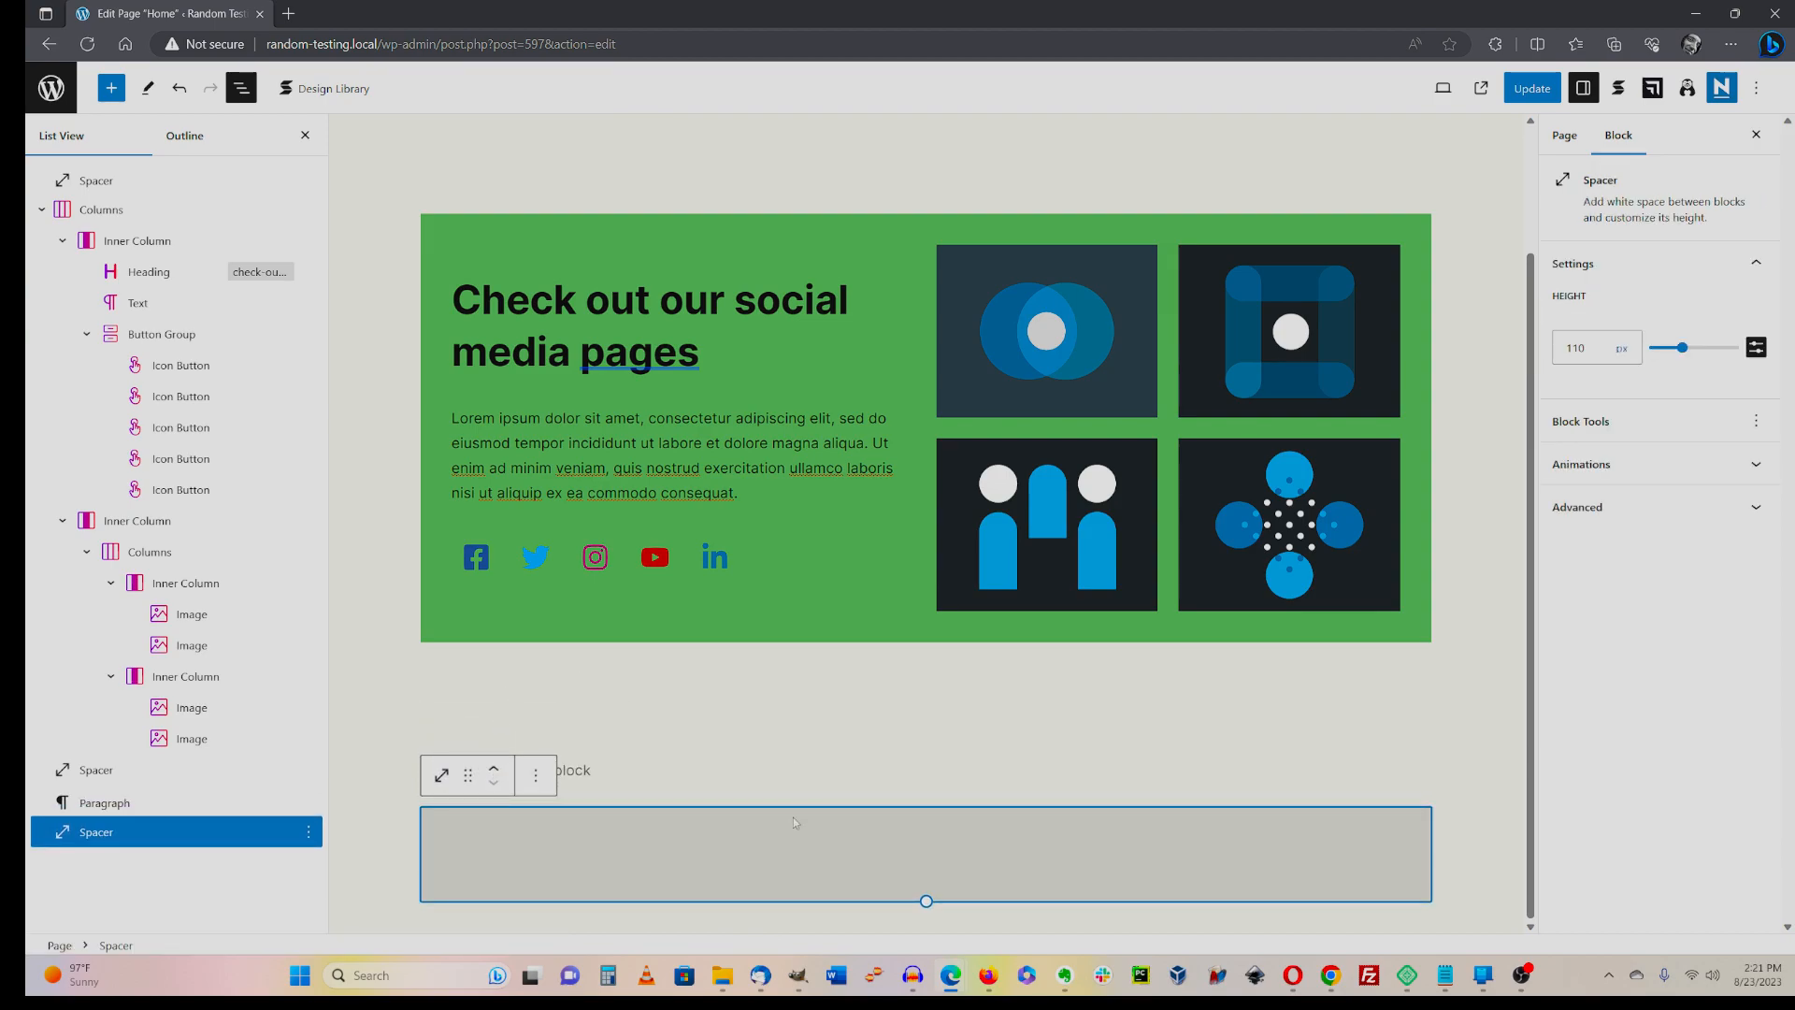
# - Replace the empty paragraph between the last two spacers with the advanced-layout Columns block, using the 50 / 50 variation
pyautogui.click(646, 771)
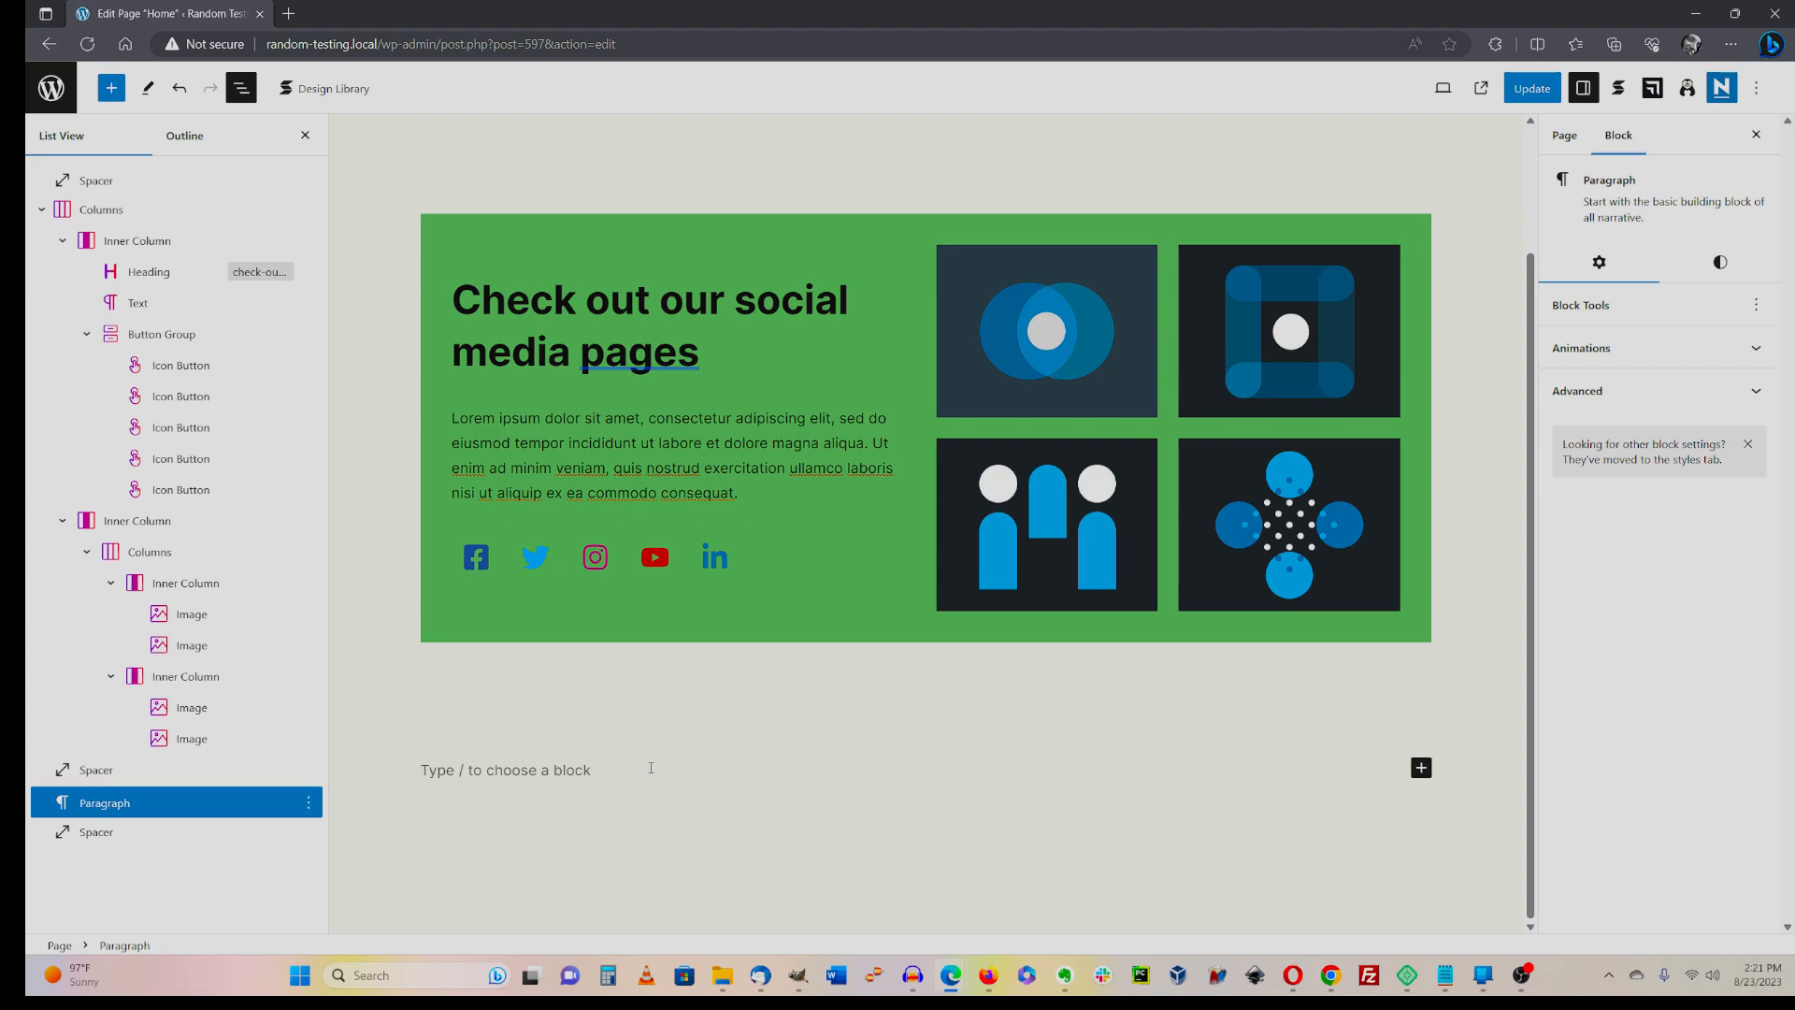
pyautogui.write('/c')
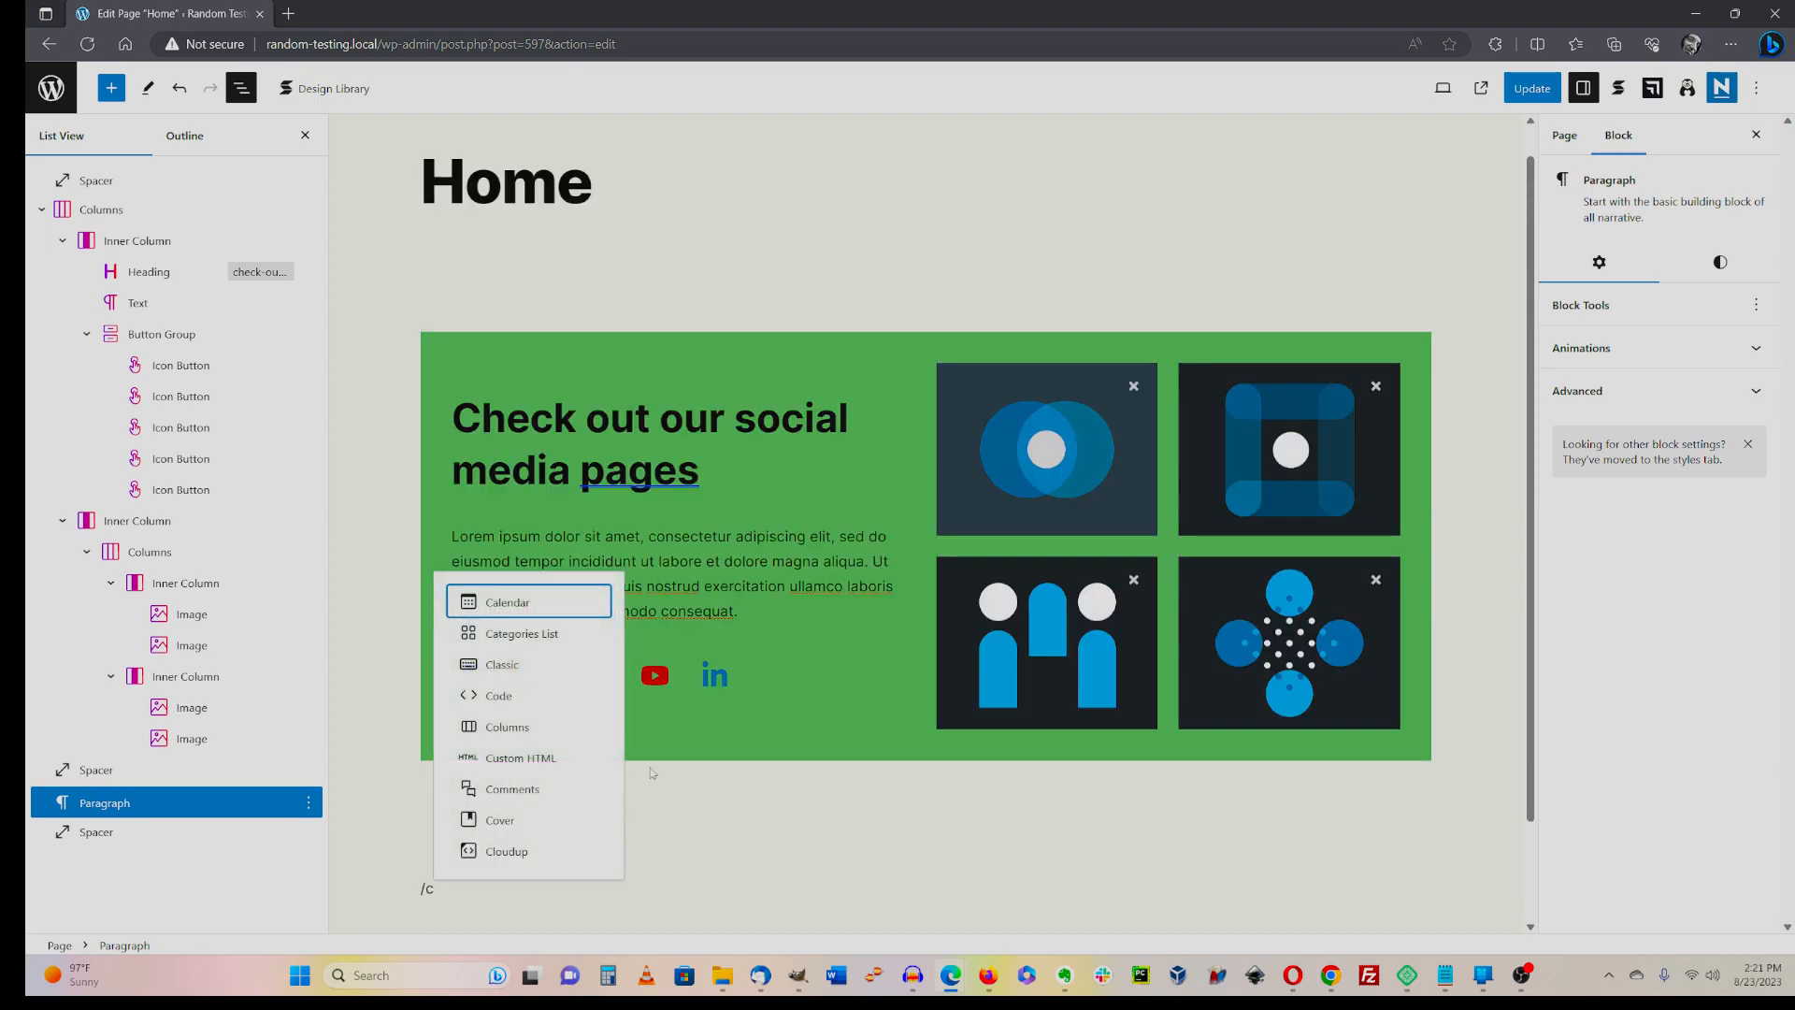
pyautogui.write('o')
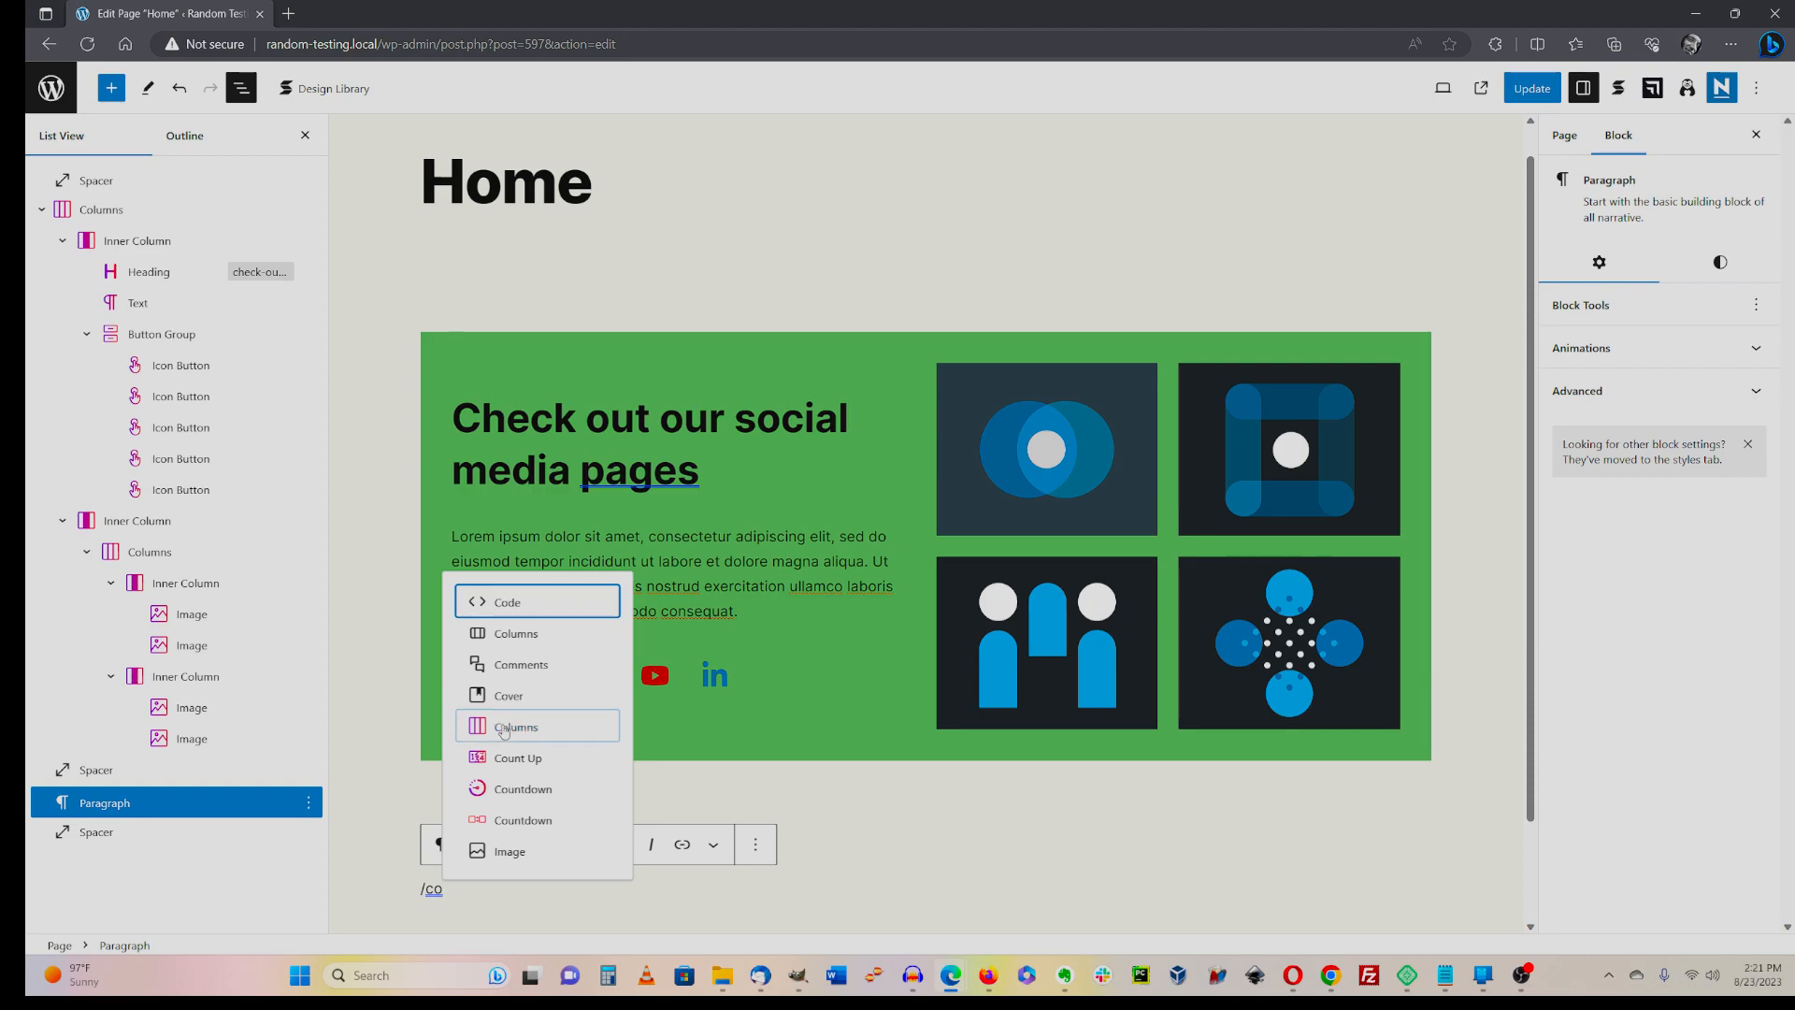
pyautogui.click(507, 728)
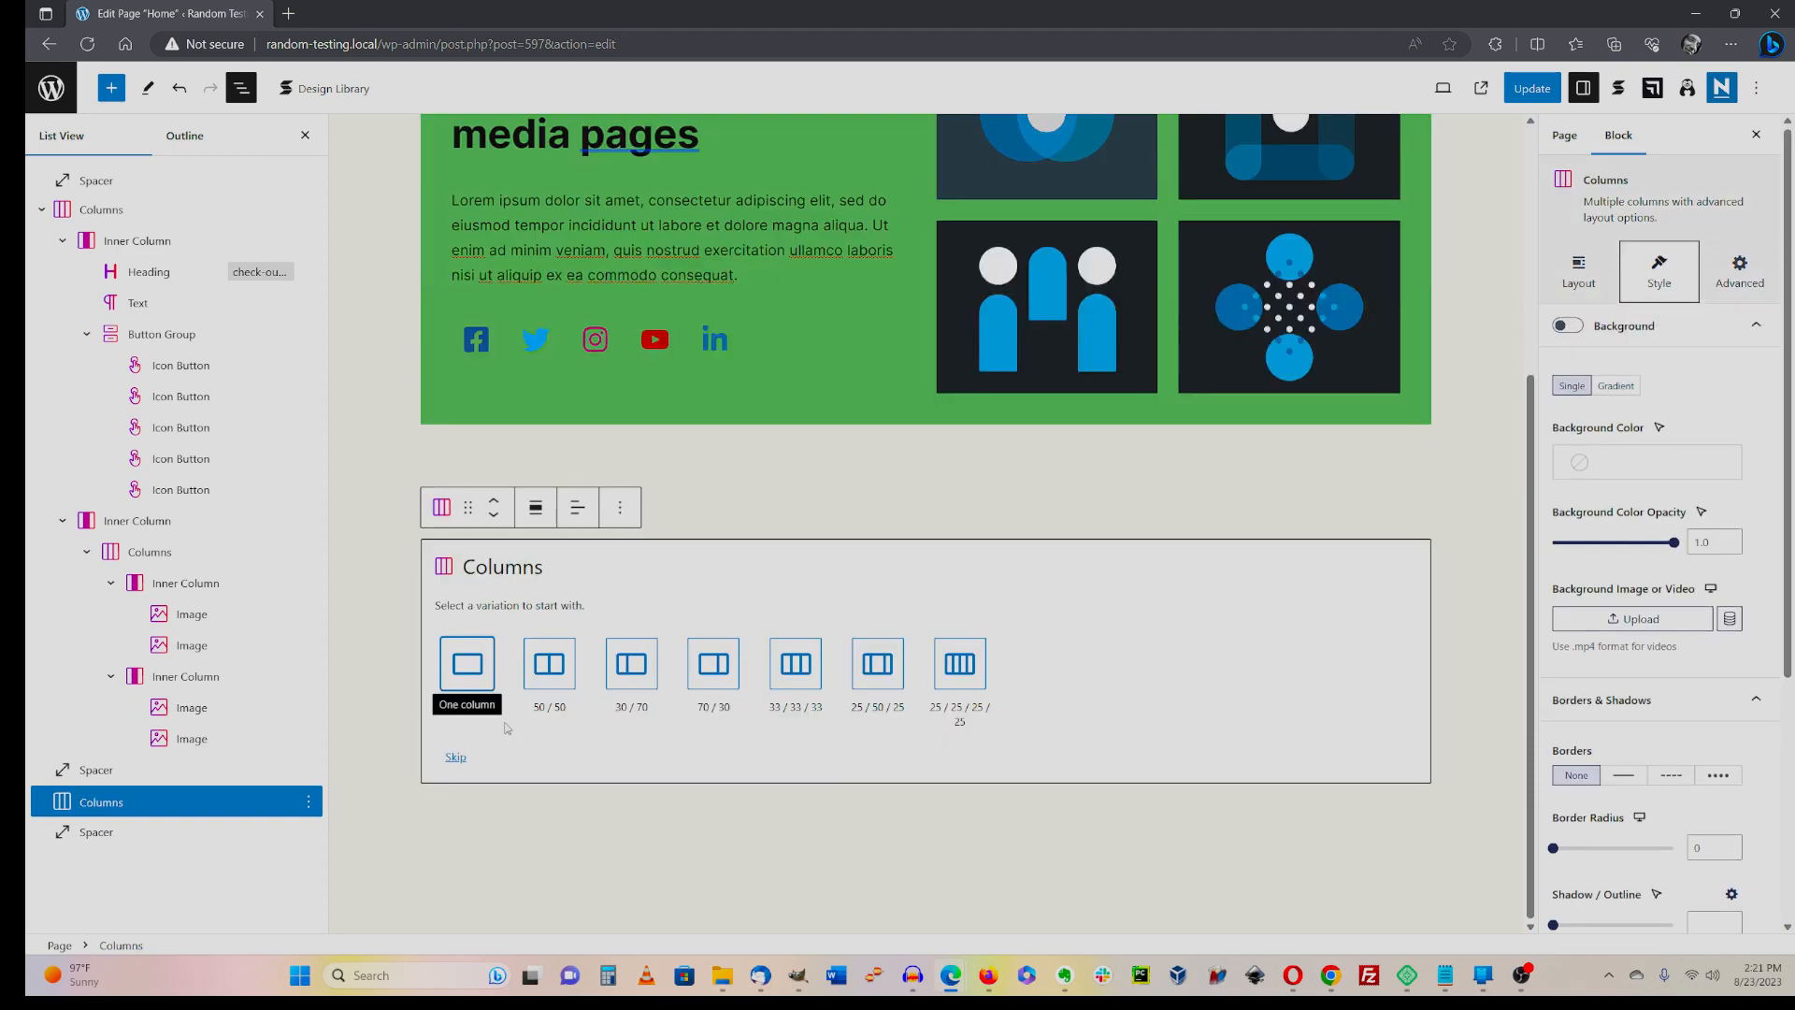
pyautogui.click(549, 661)
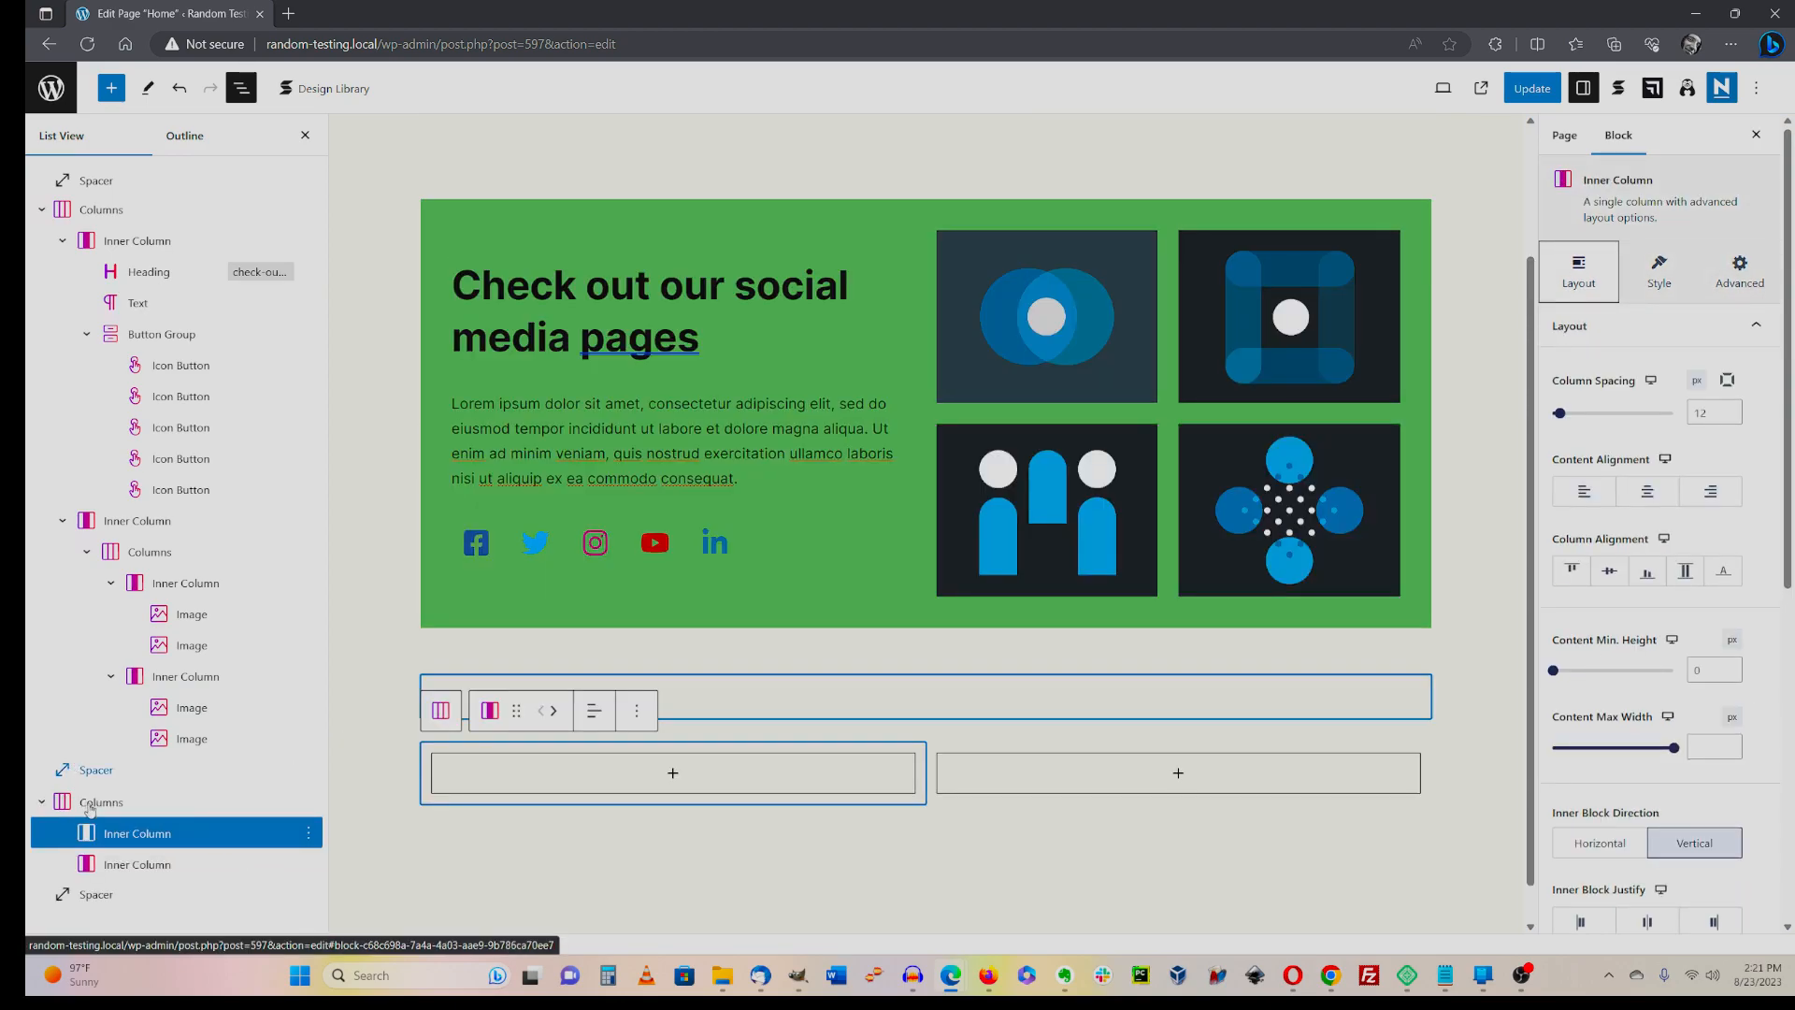
# - Align the new outer Columns block below the green section to full width
pyautogui.click(156, 816)
pyautogui.click(536, 711)
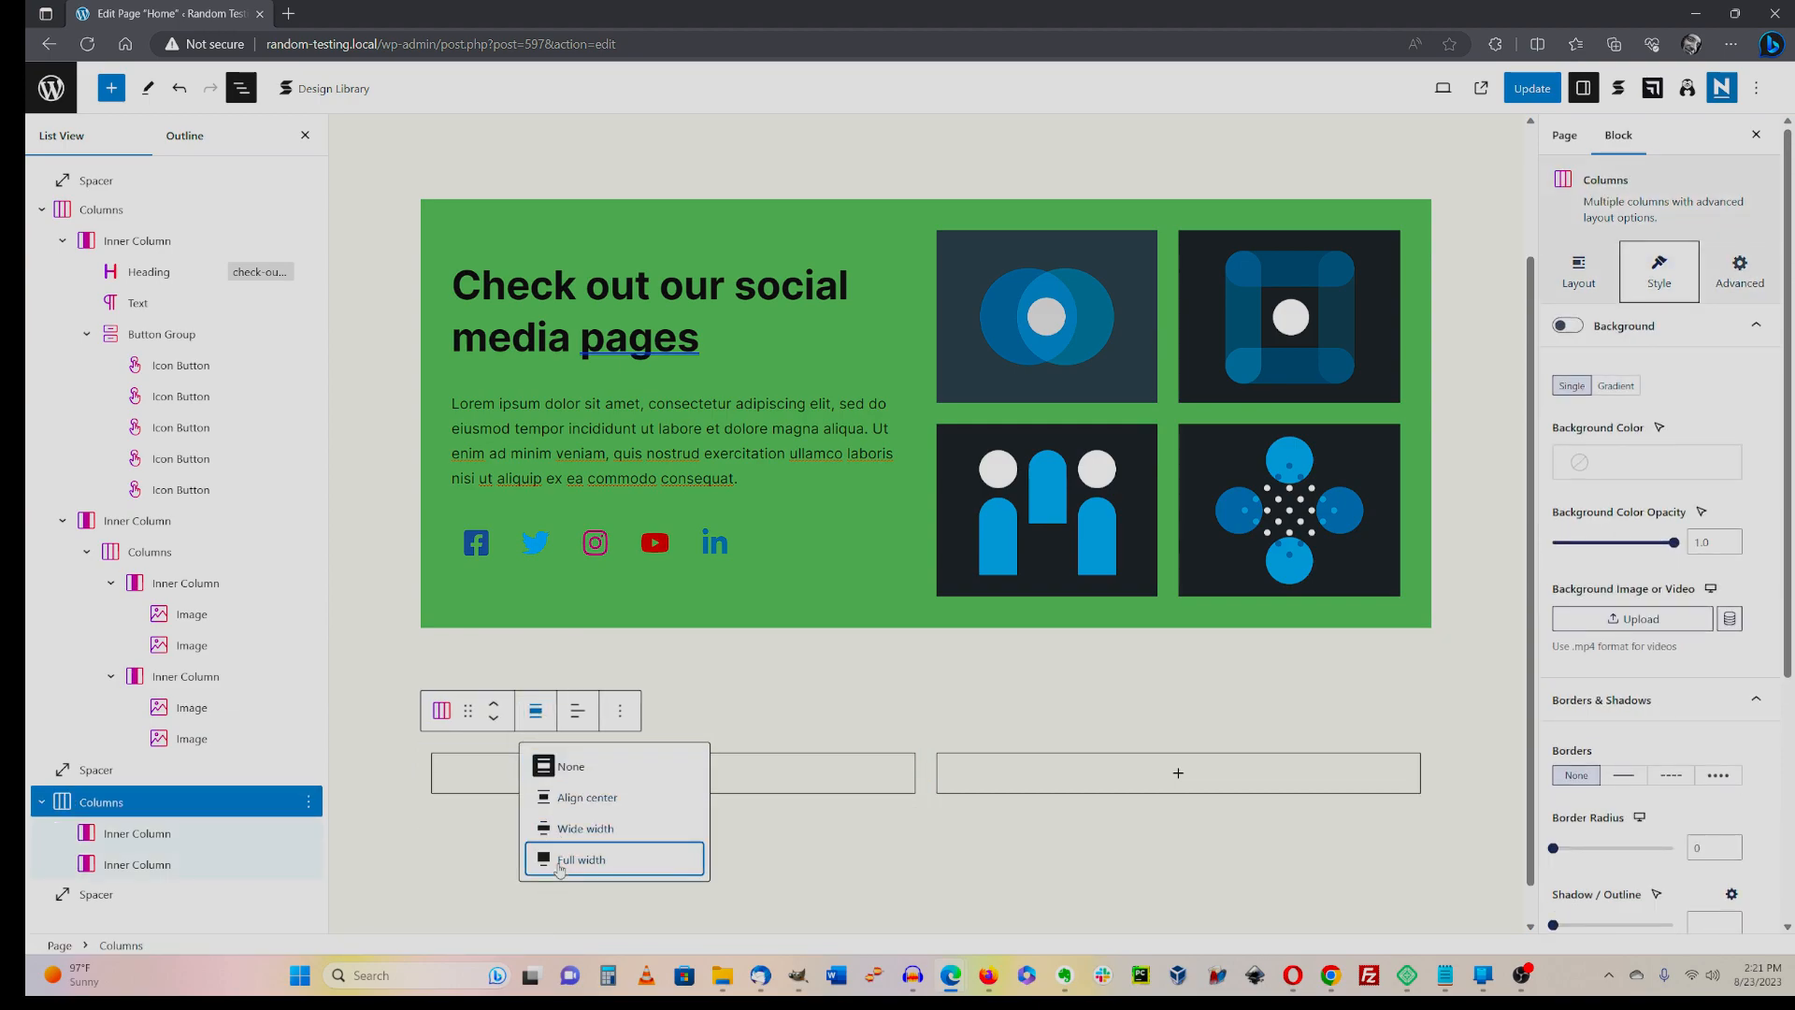
pyautogui.click(580, 859)
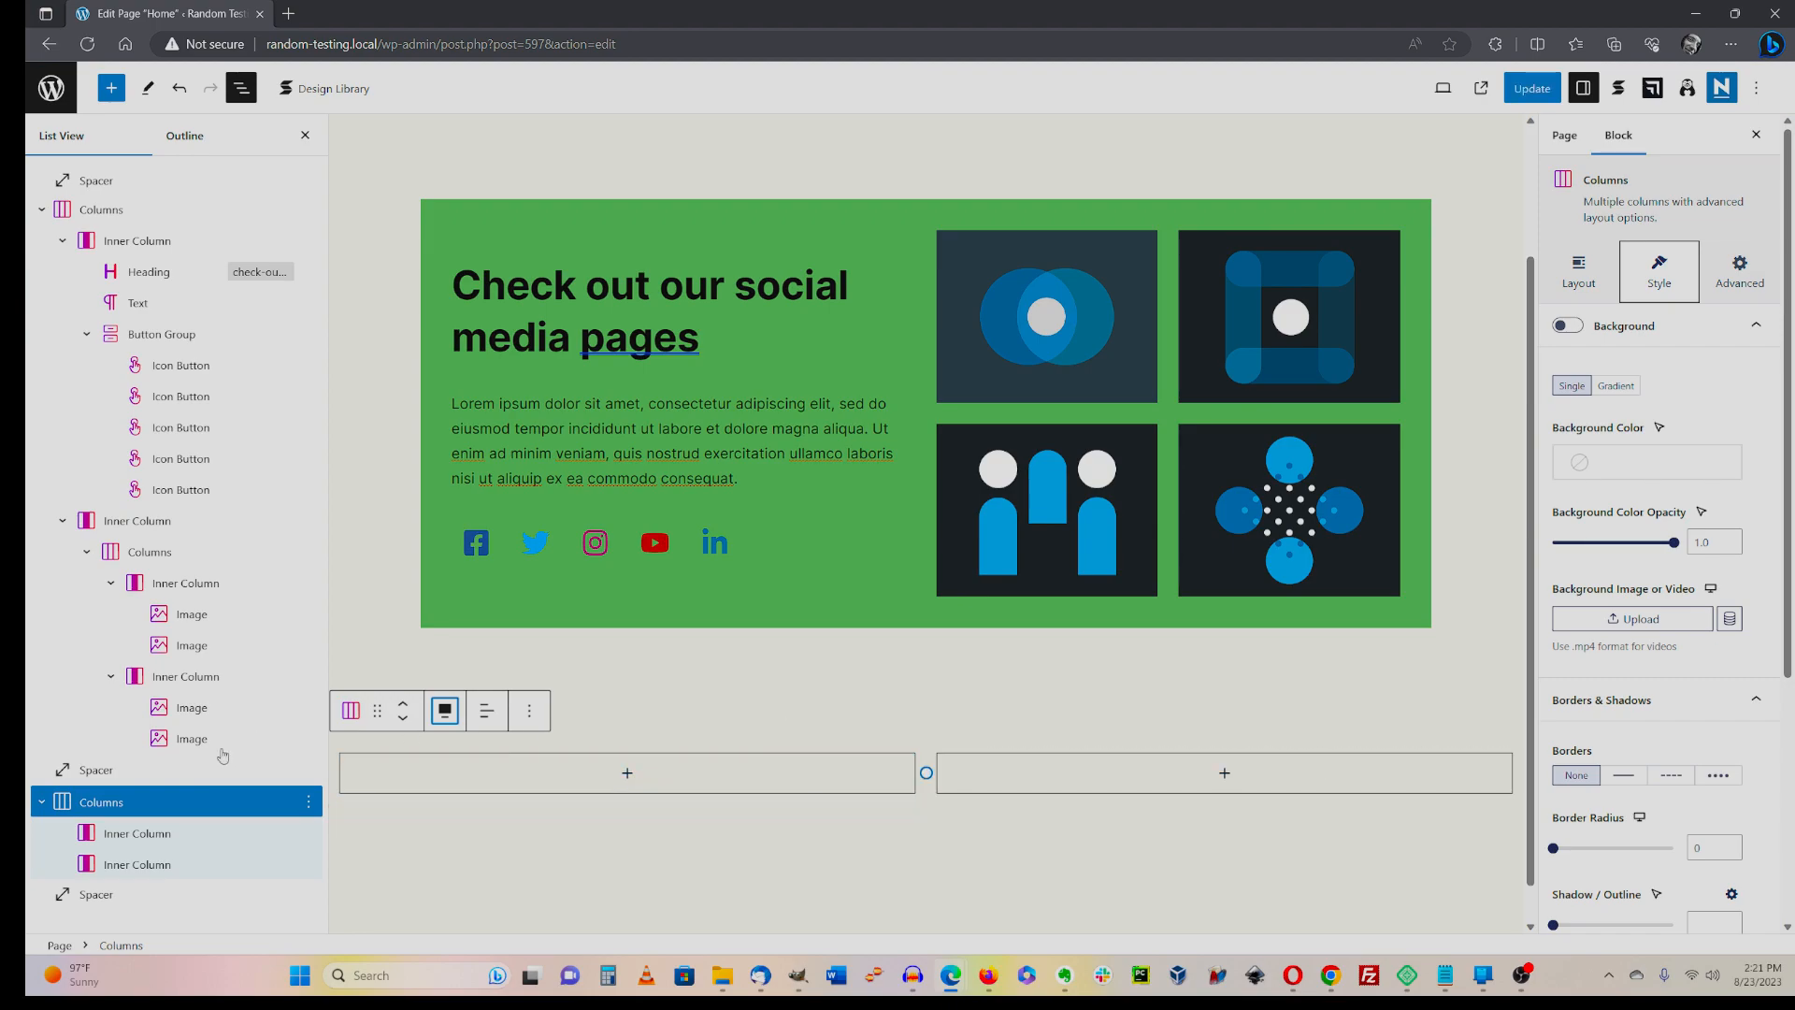
# - Set the new Columns block's content max width to 1170 px
pyautogui.scroll(-3, 1673, 586)
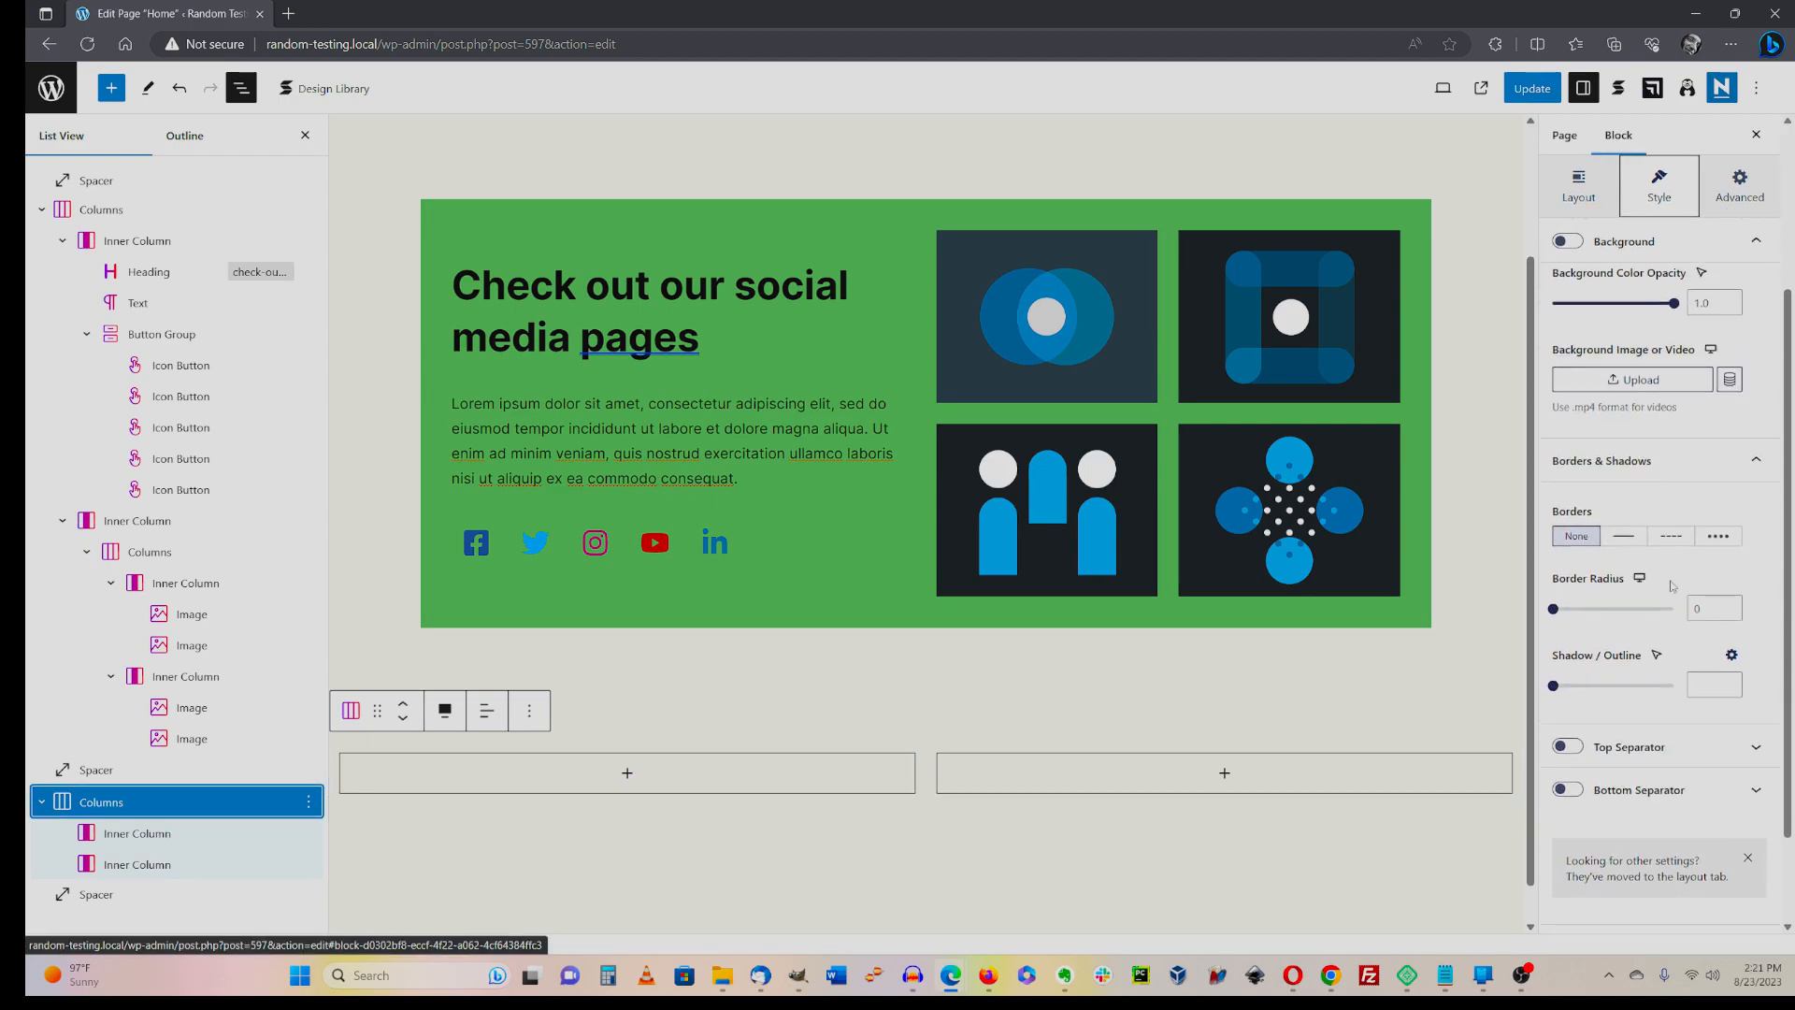
pyautogui.scroll(-2, 1673, 586)
pyautogui.scroll(5, 1671, 582)
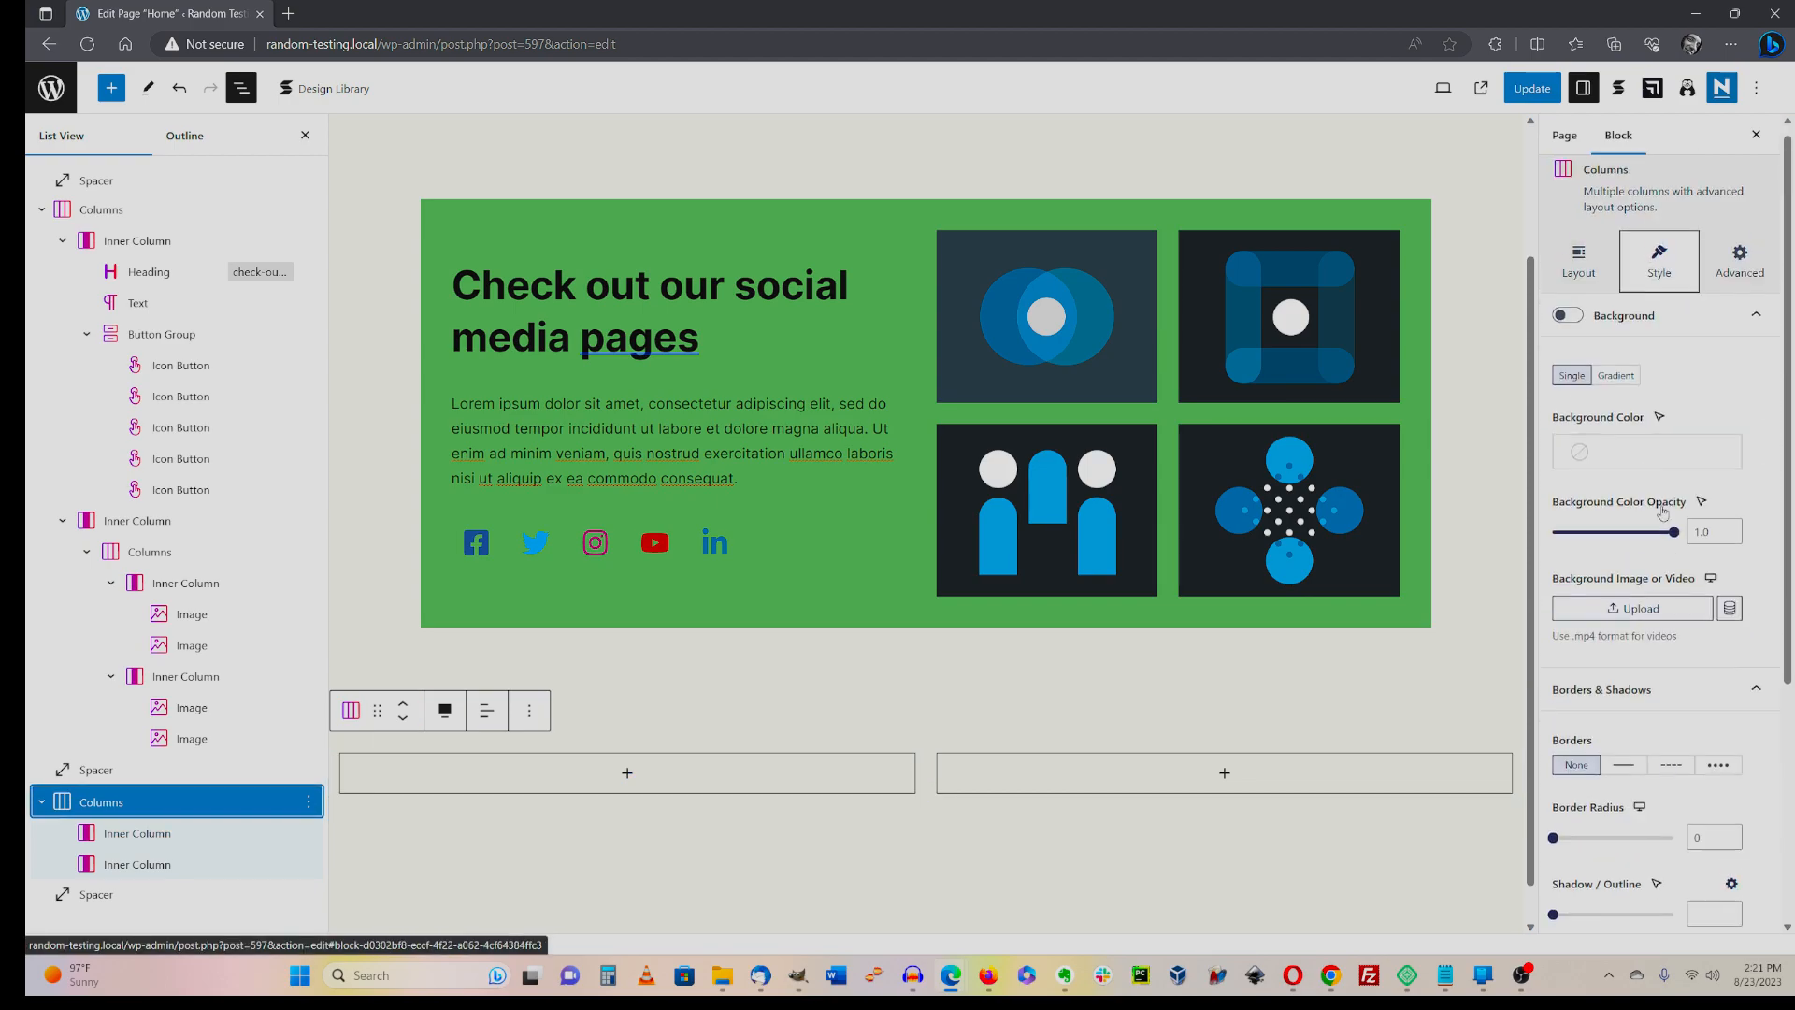
pyautogui.click(1571, 268)
pyautogui.scroll(-1, 1631, 508)
pyautogui.scroll(-5, 1632, 513)
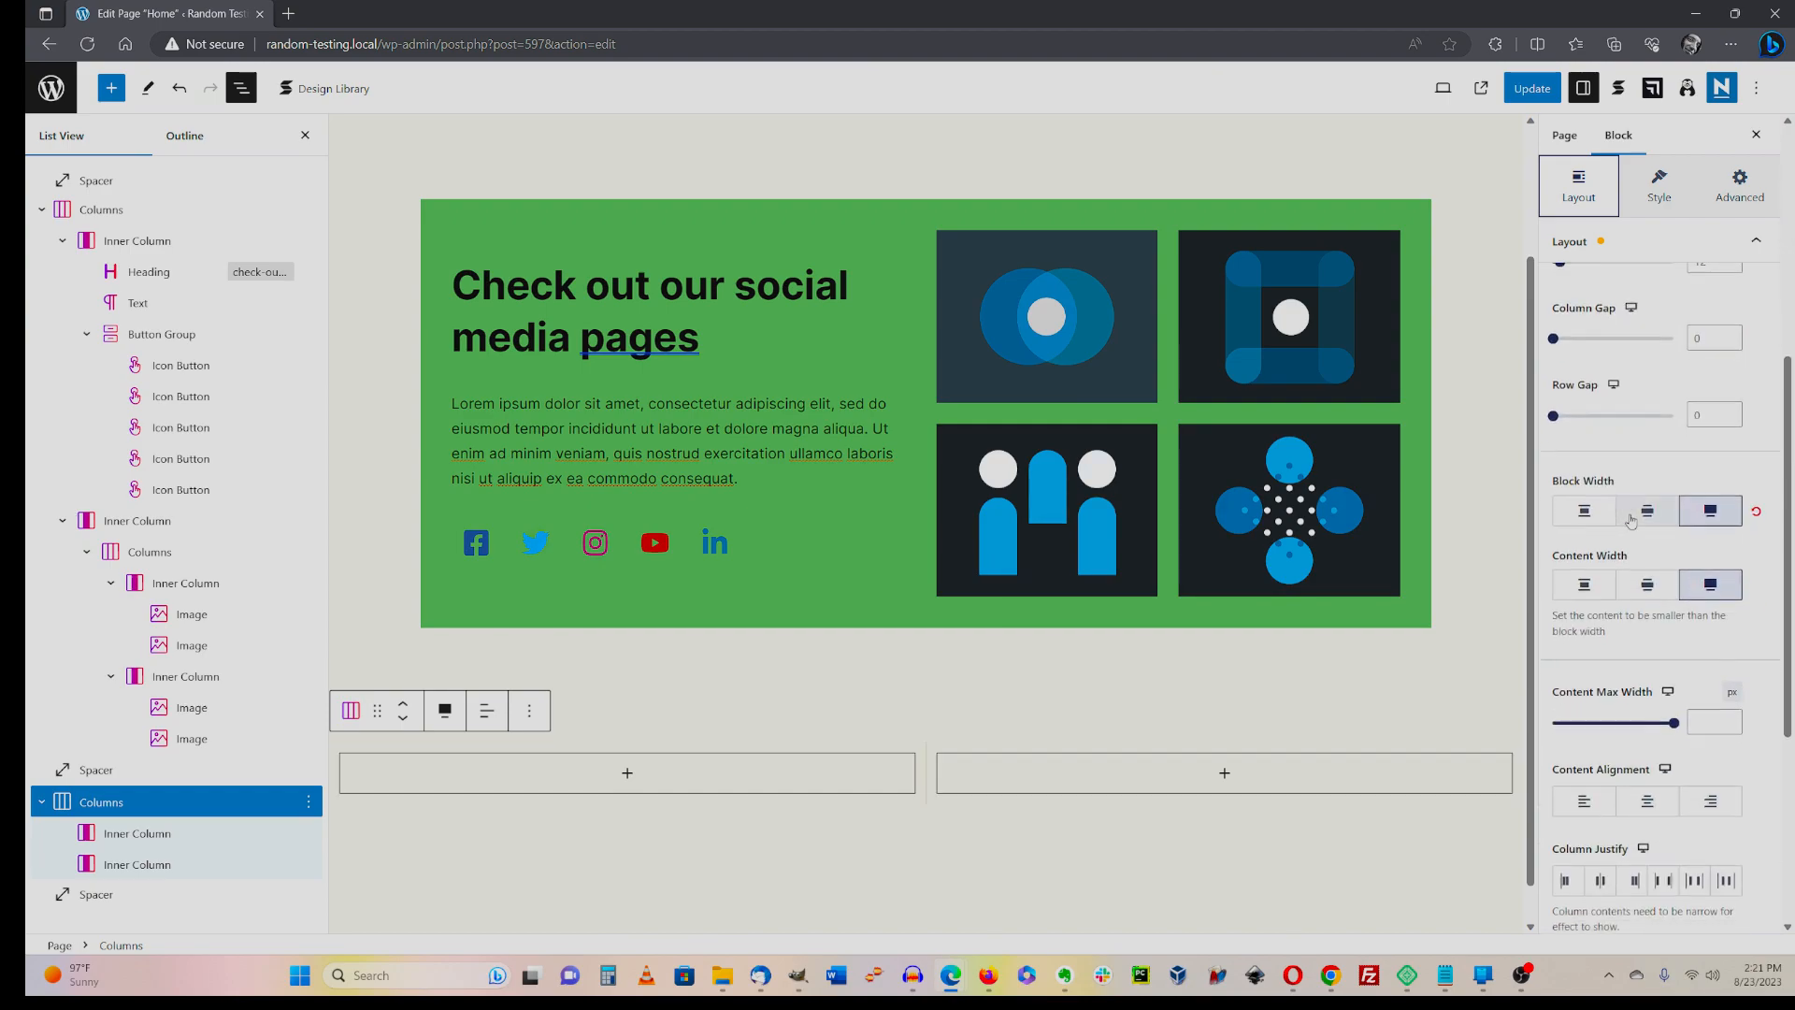
pyautogui.click(1717, 476)
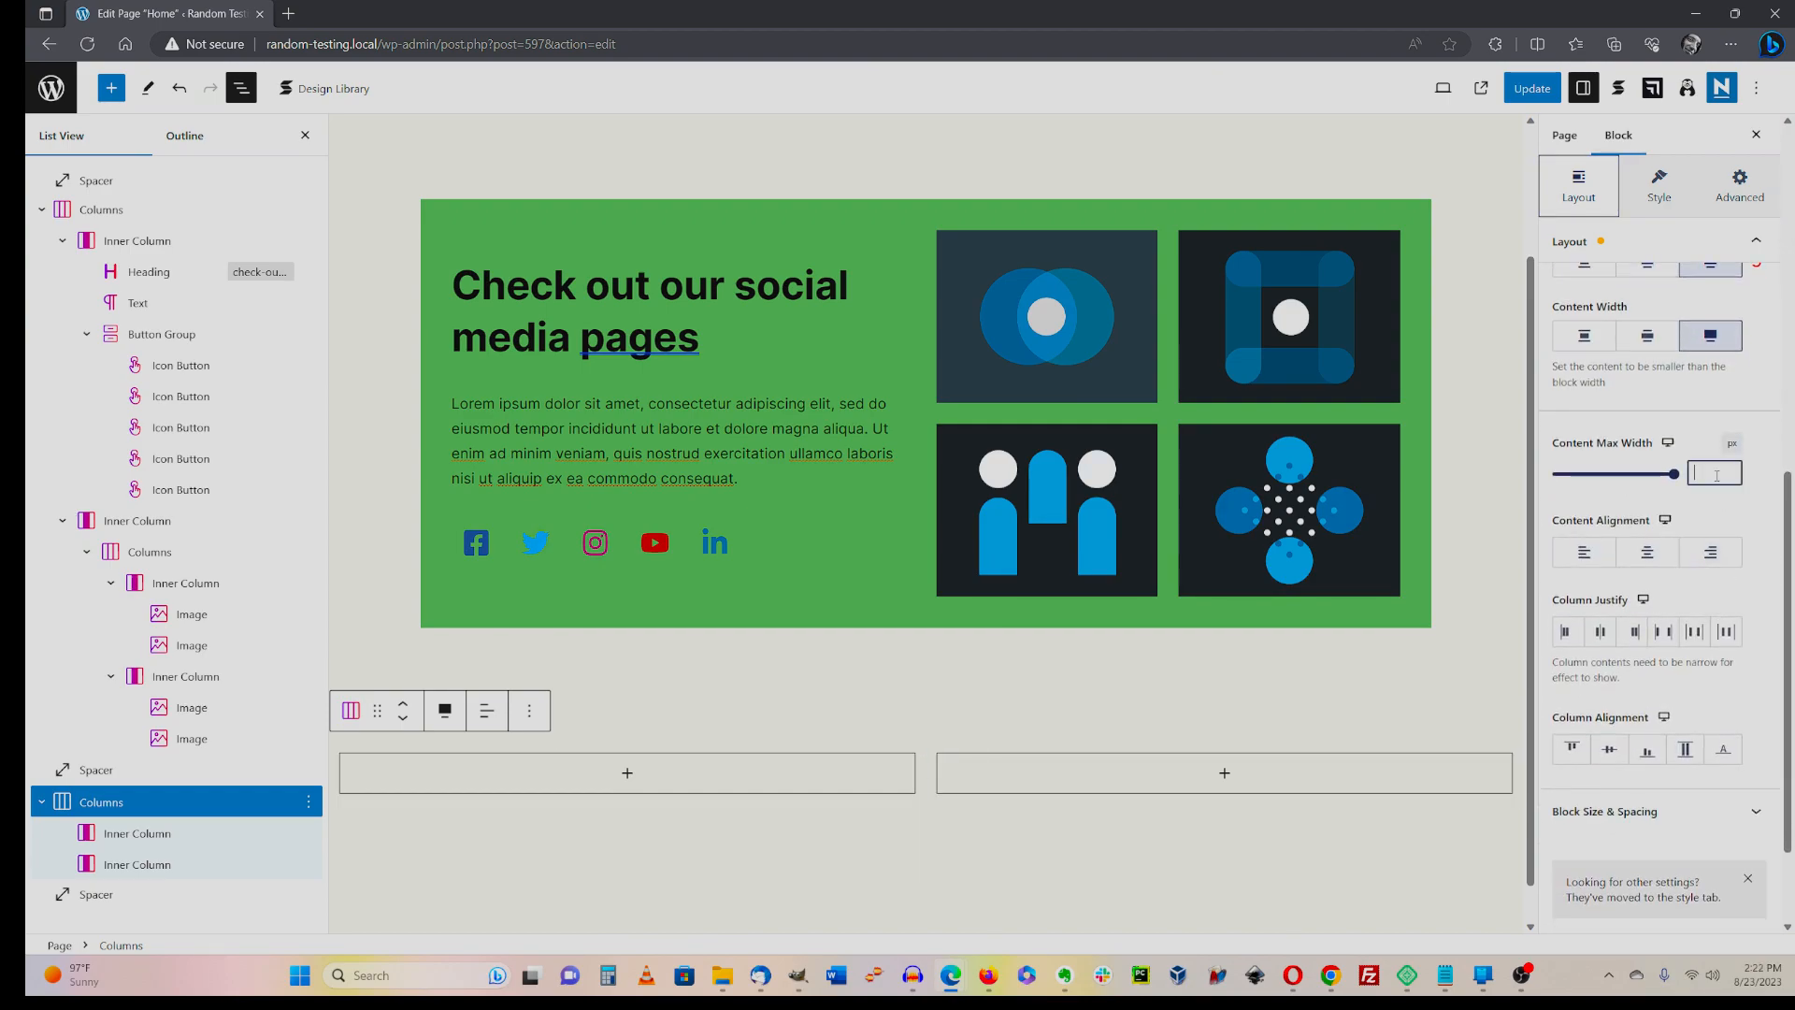
pyautogui.write('1170')
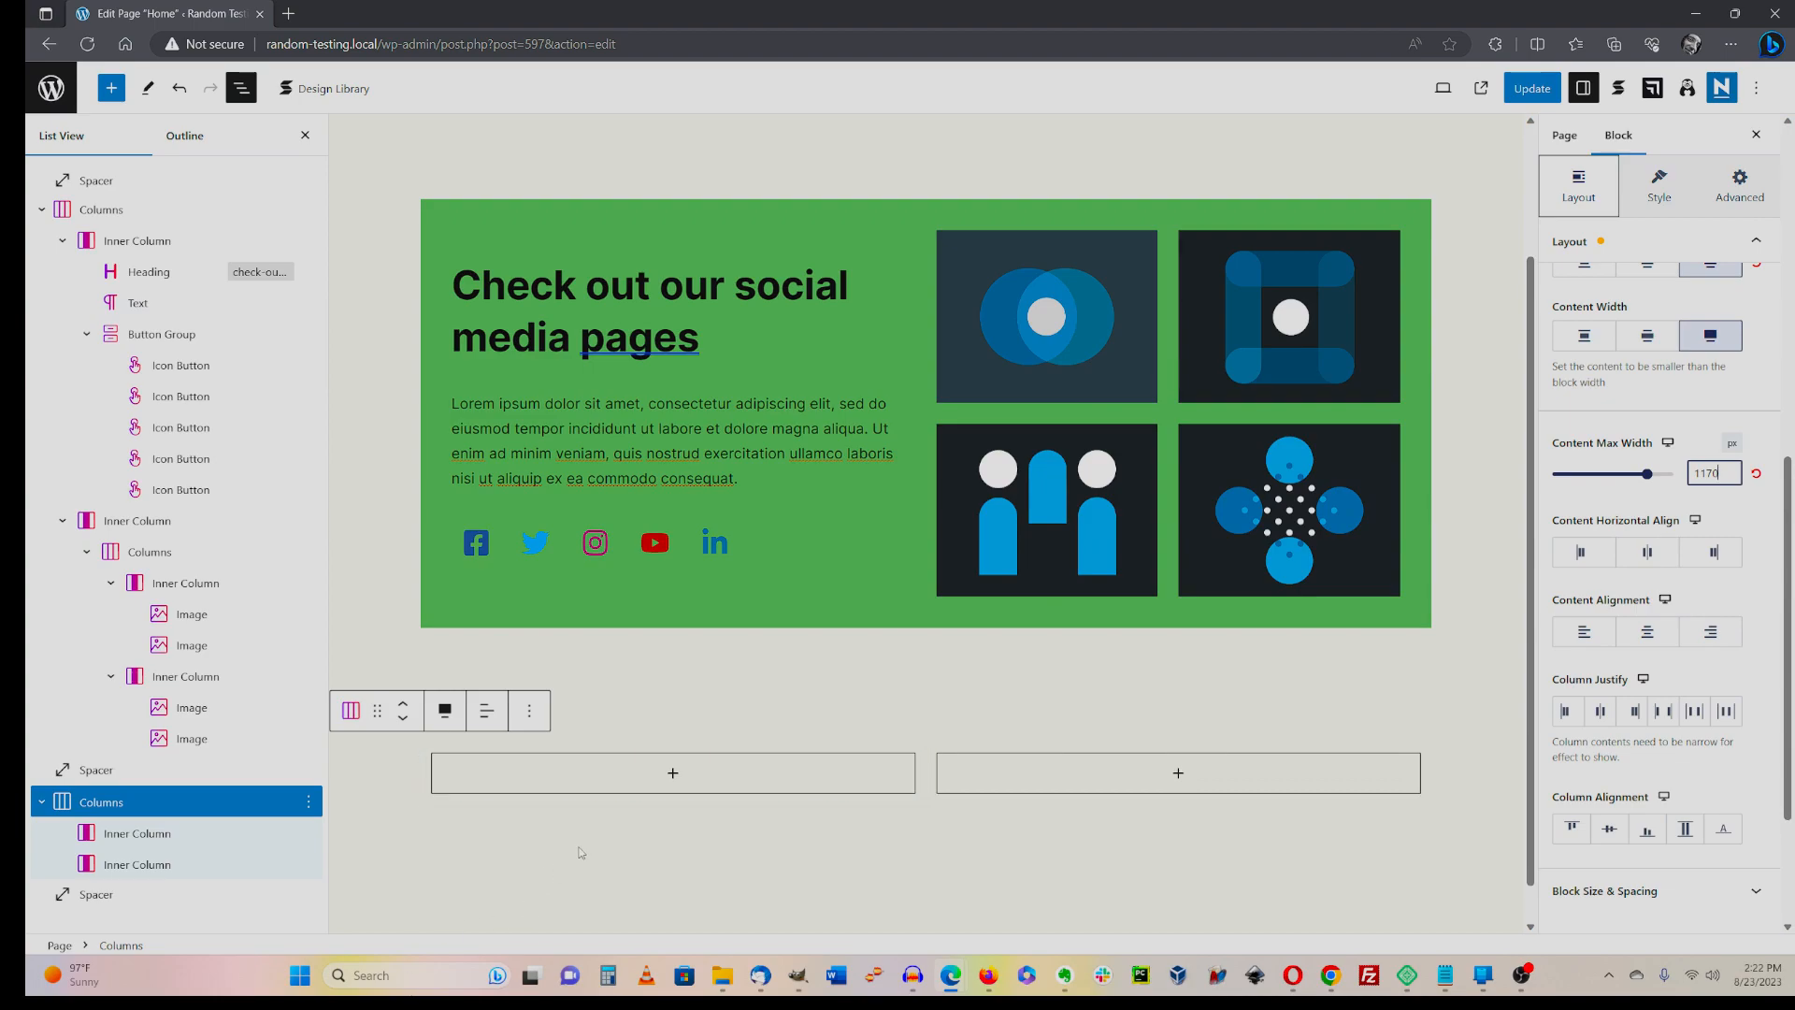
# - Add a Heading block with the text "Our Latest Products" in the first column of the new Columns block
pyautogui.click(671, 774)
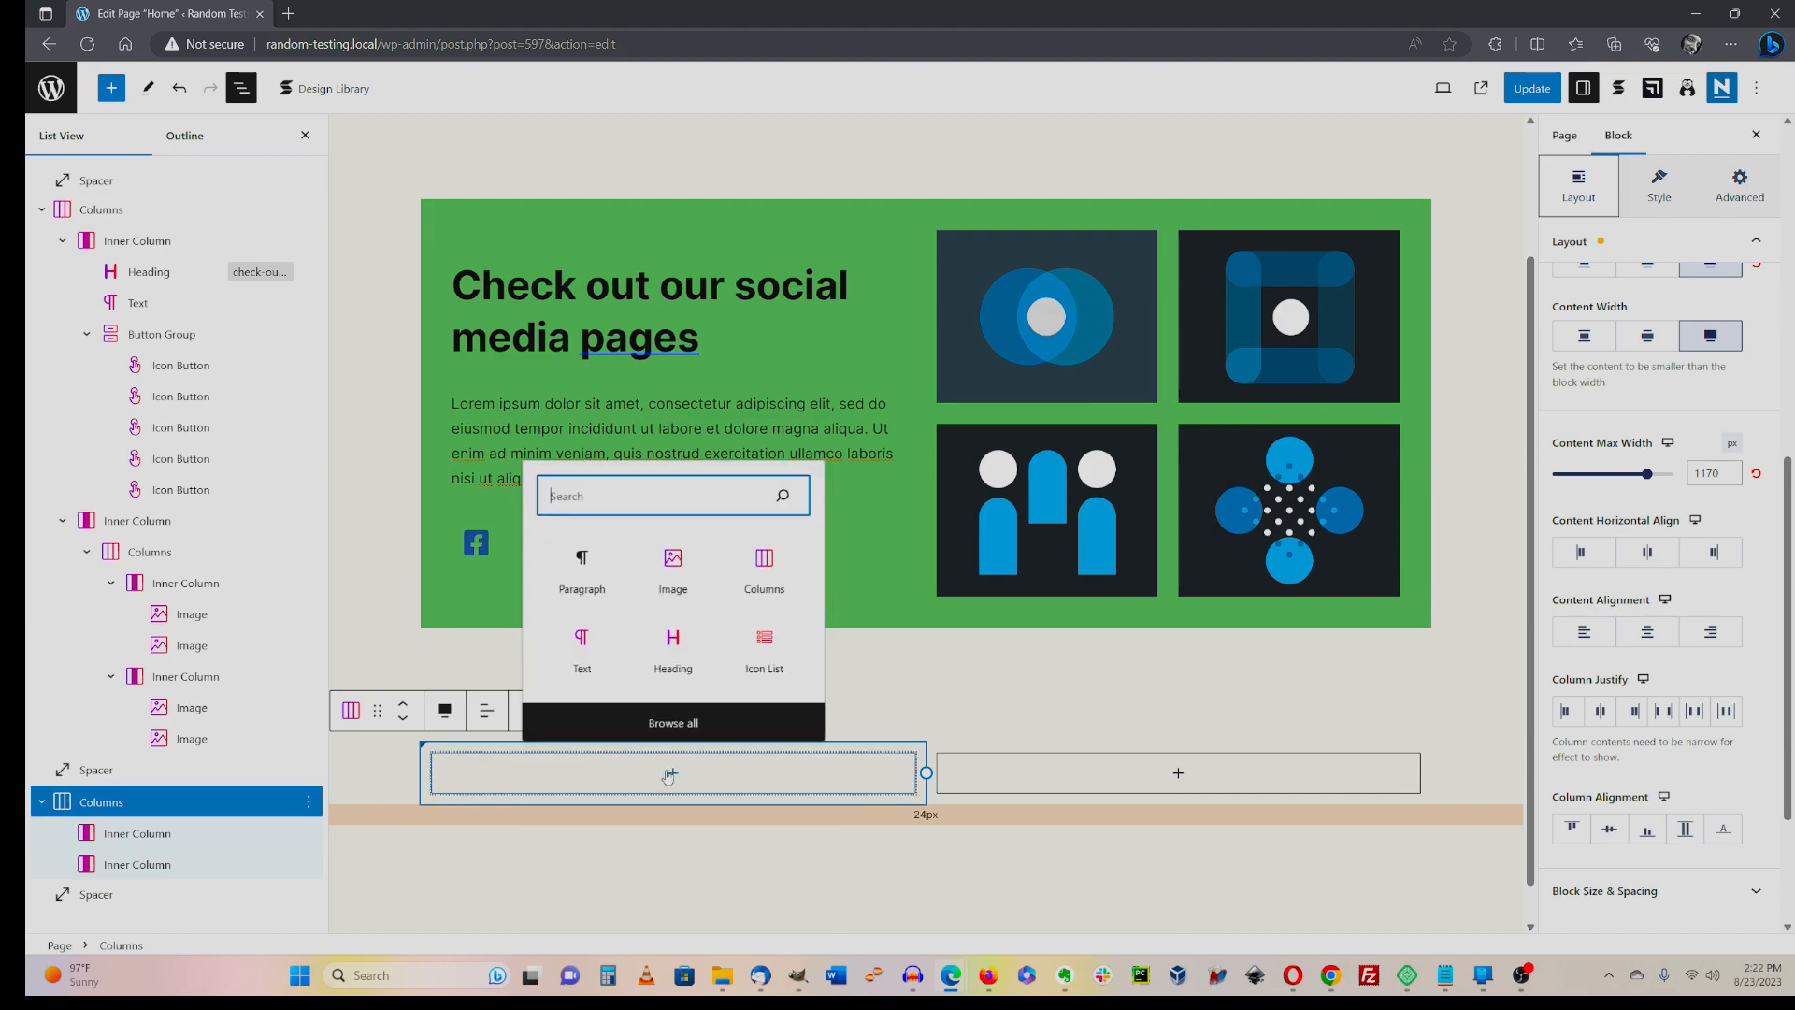
pyautogui.click(680, 655)
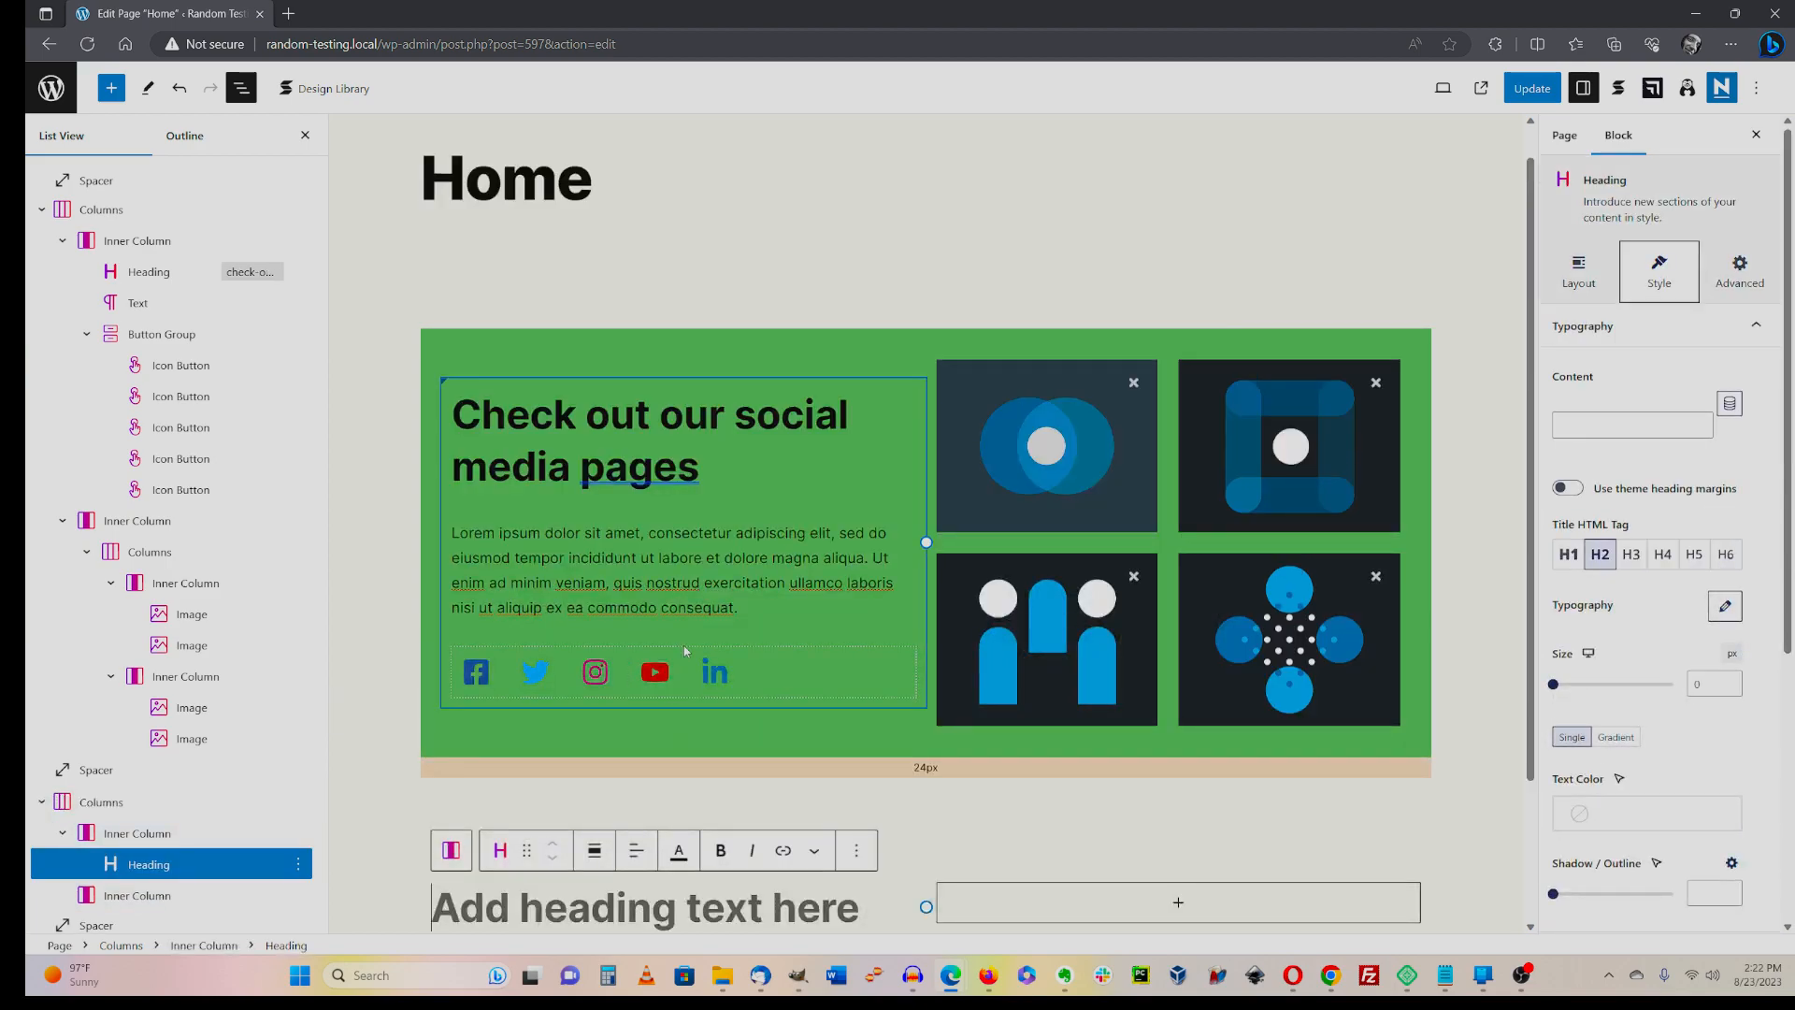
pyautogui.scroll(-2, 682, 645)
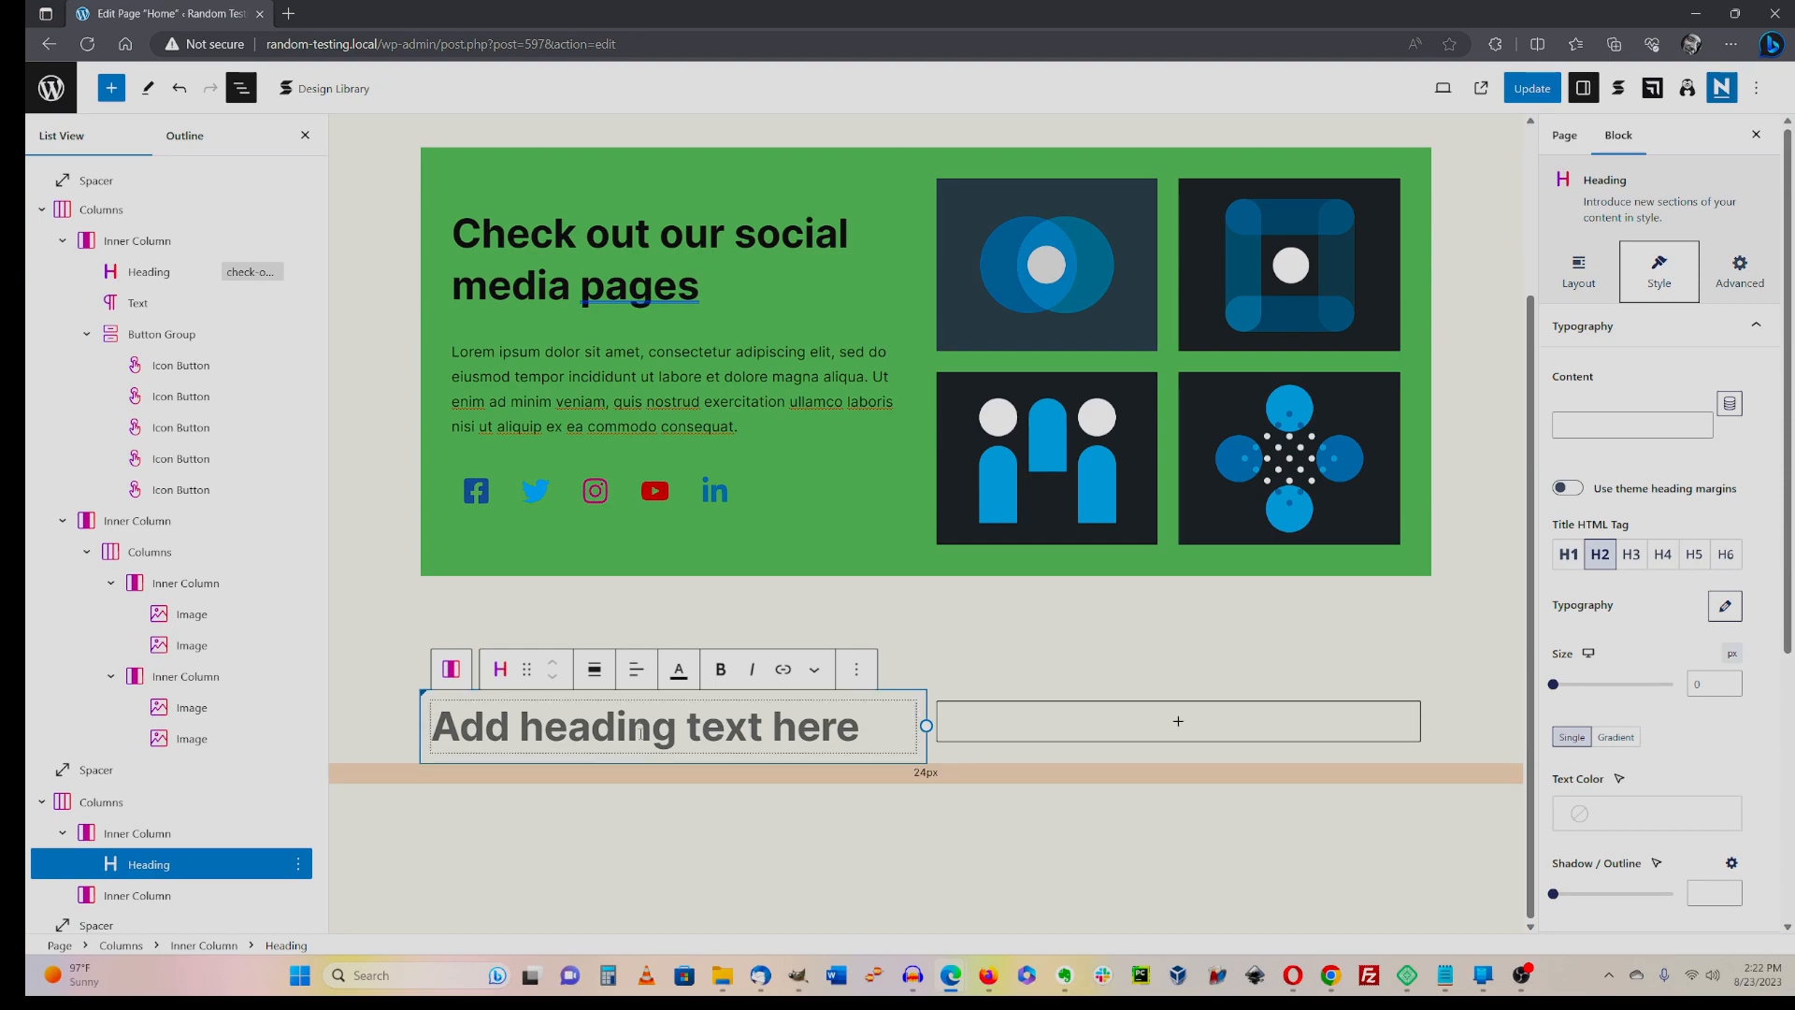
pyautogui.write('Our ')
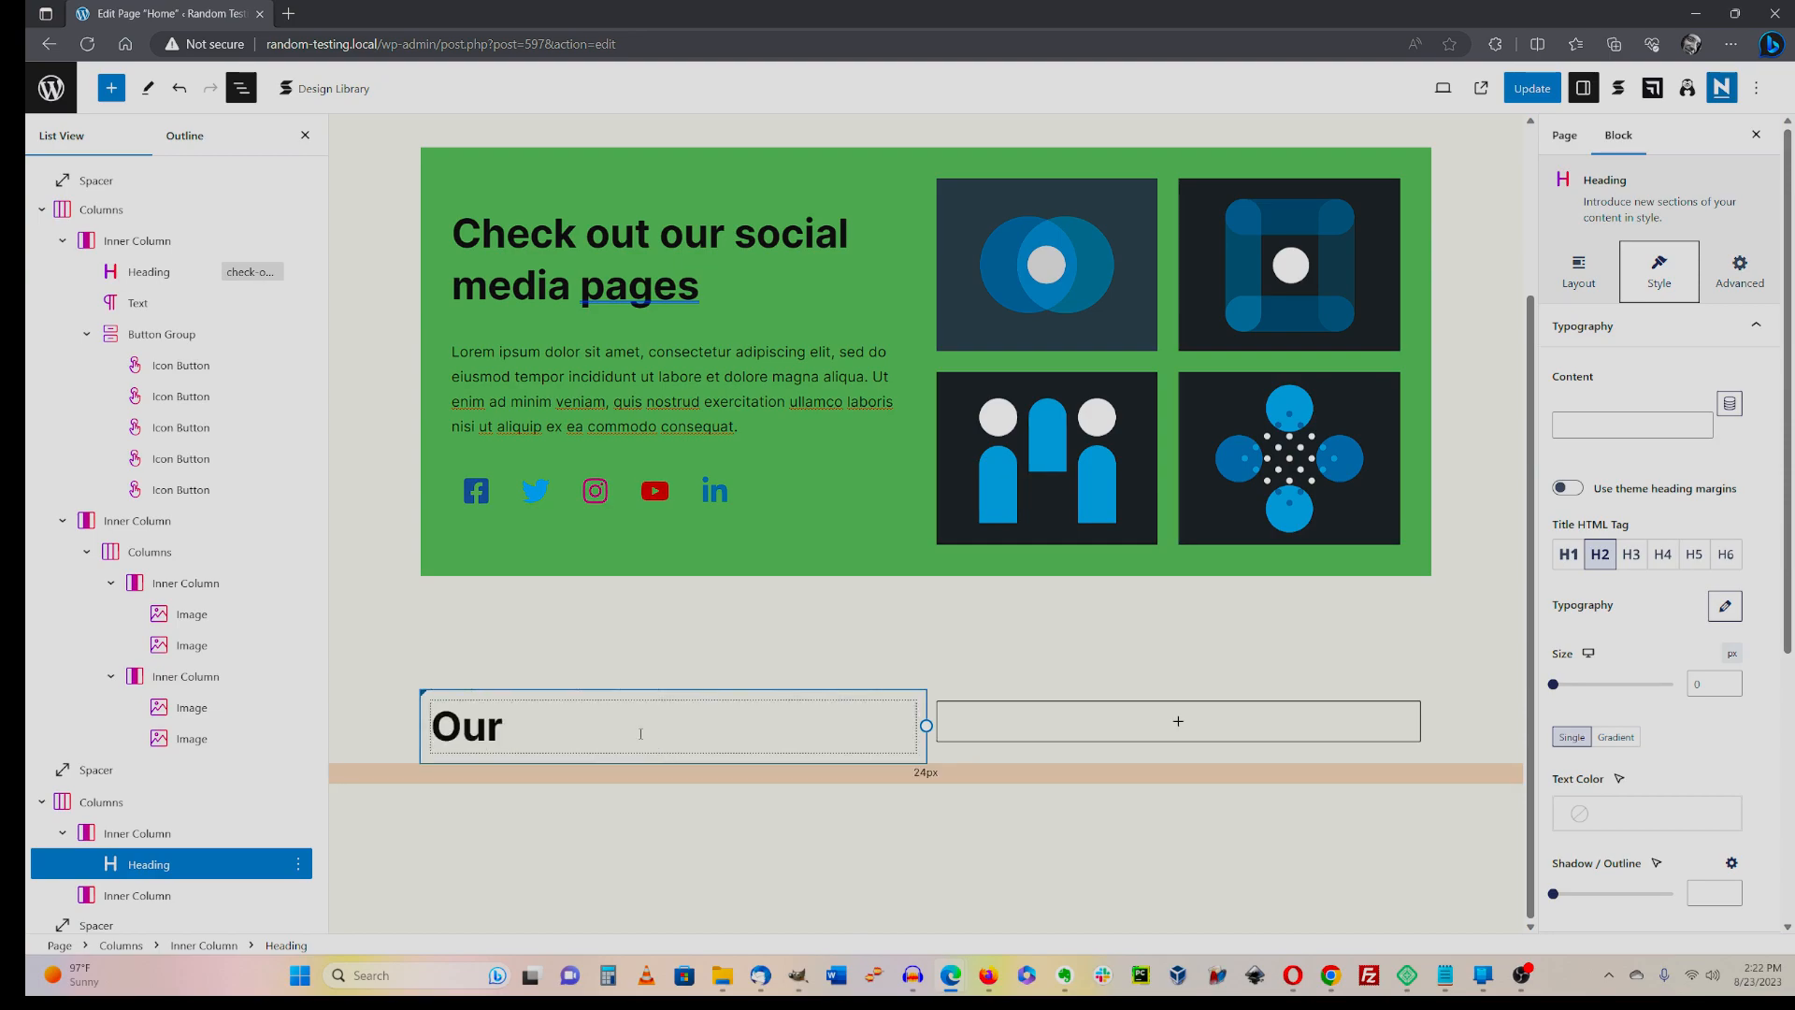
pyautogui.write('Latest ')
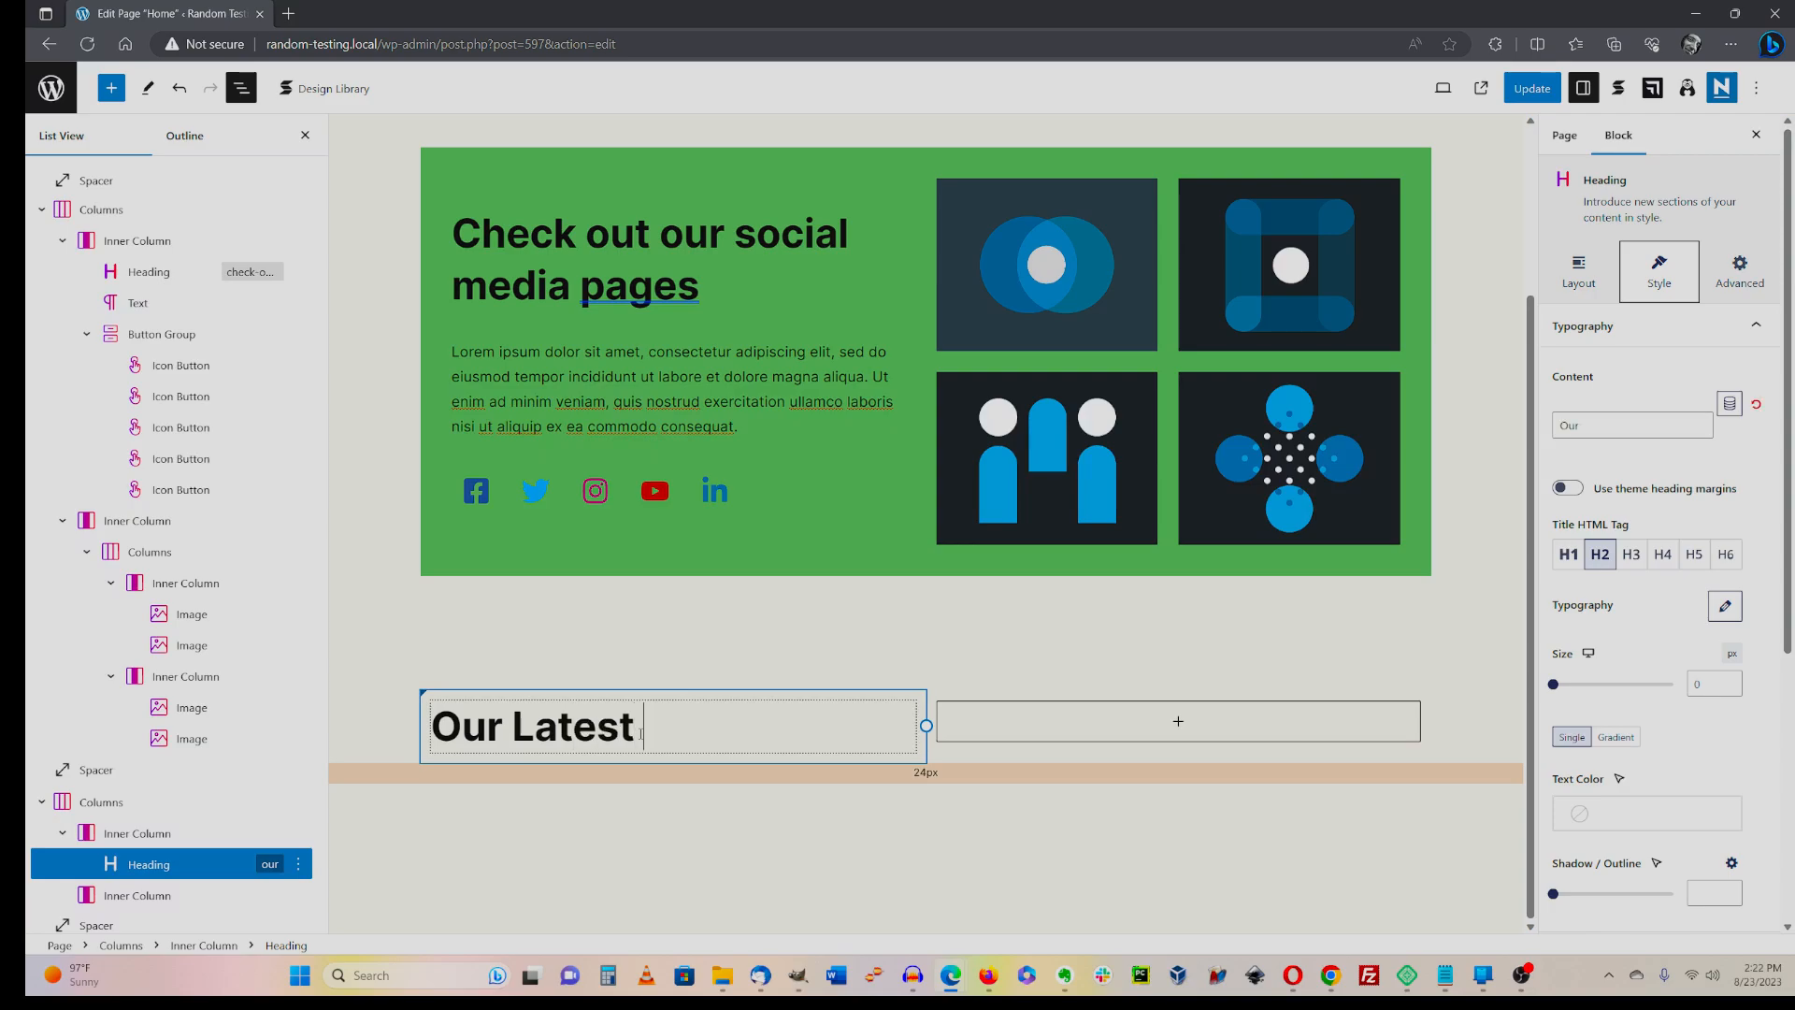
pyautogui.write('Products')
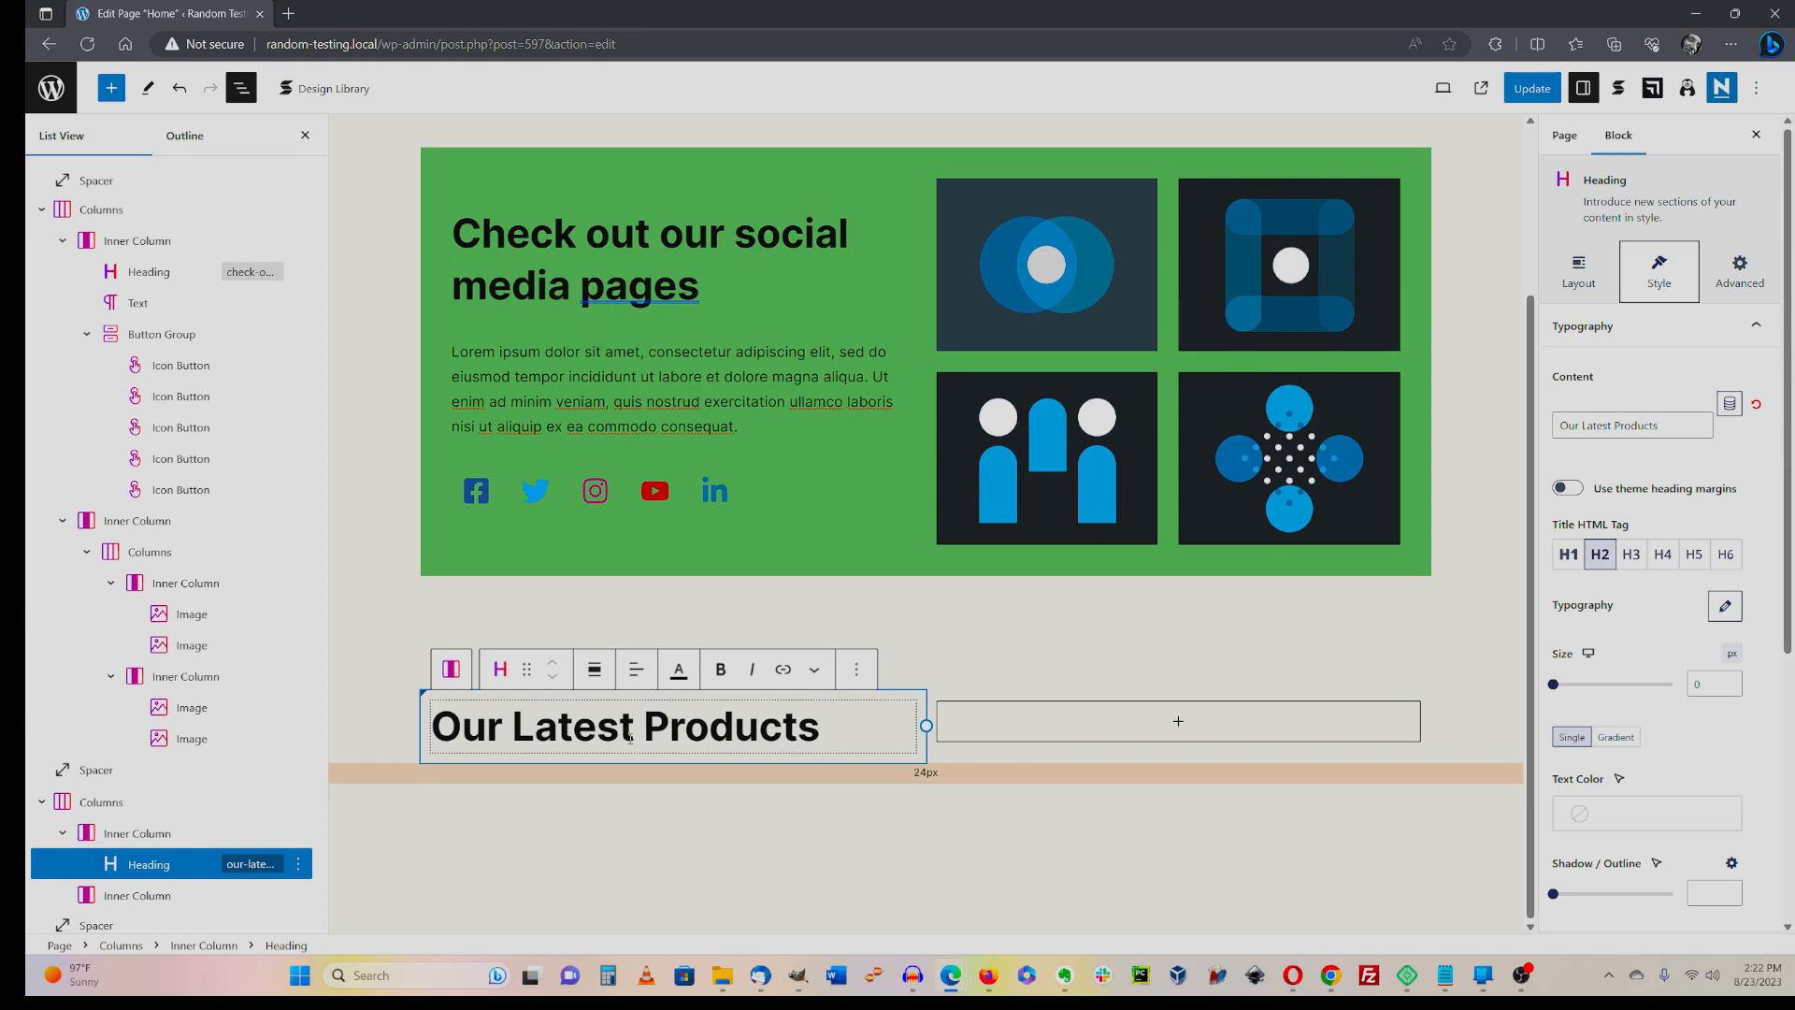
# - Set the "Our Latest Products" heading's font family to DM Sans and its weight to Bold
pyautogui.click(636, 741)
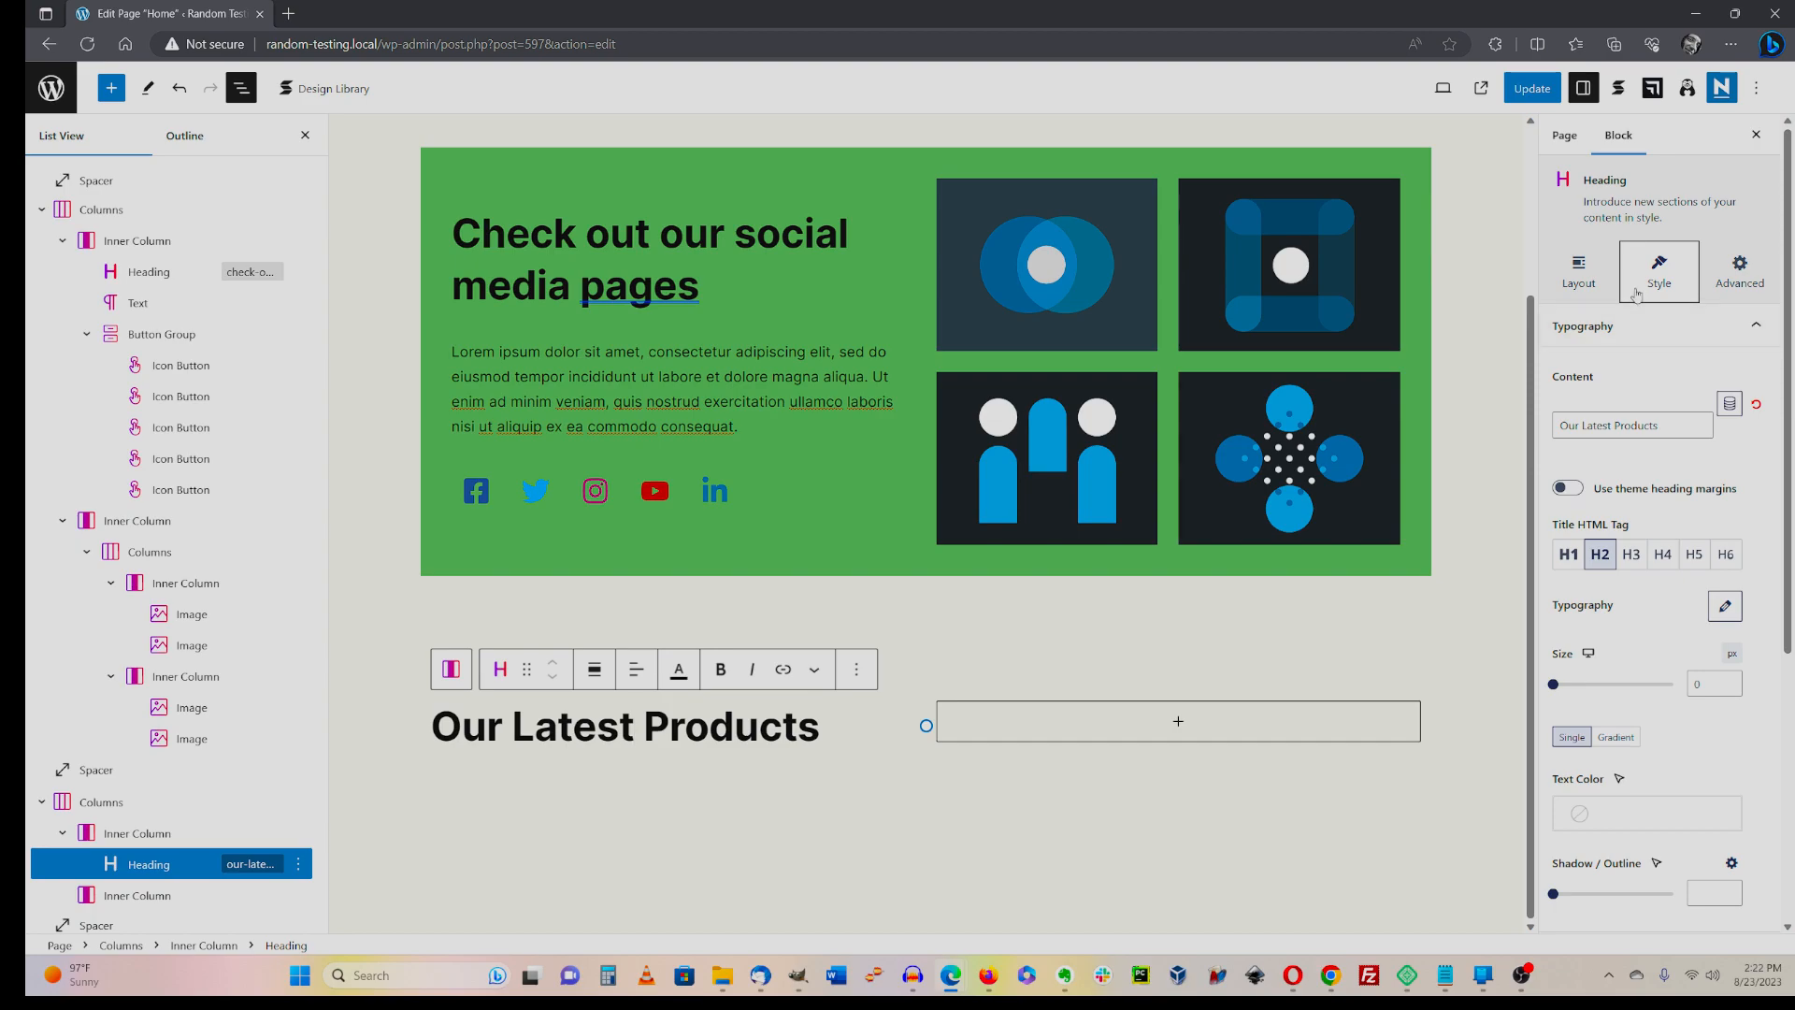
pyautogui.click(1725, 608)
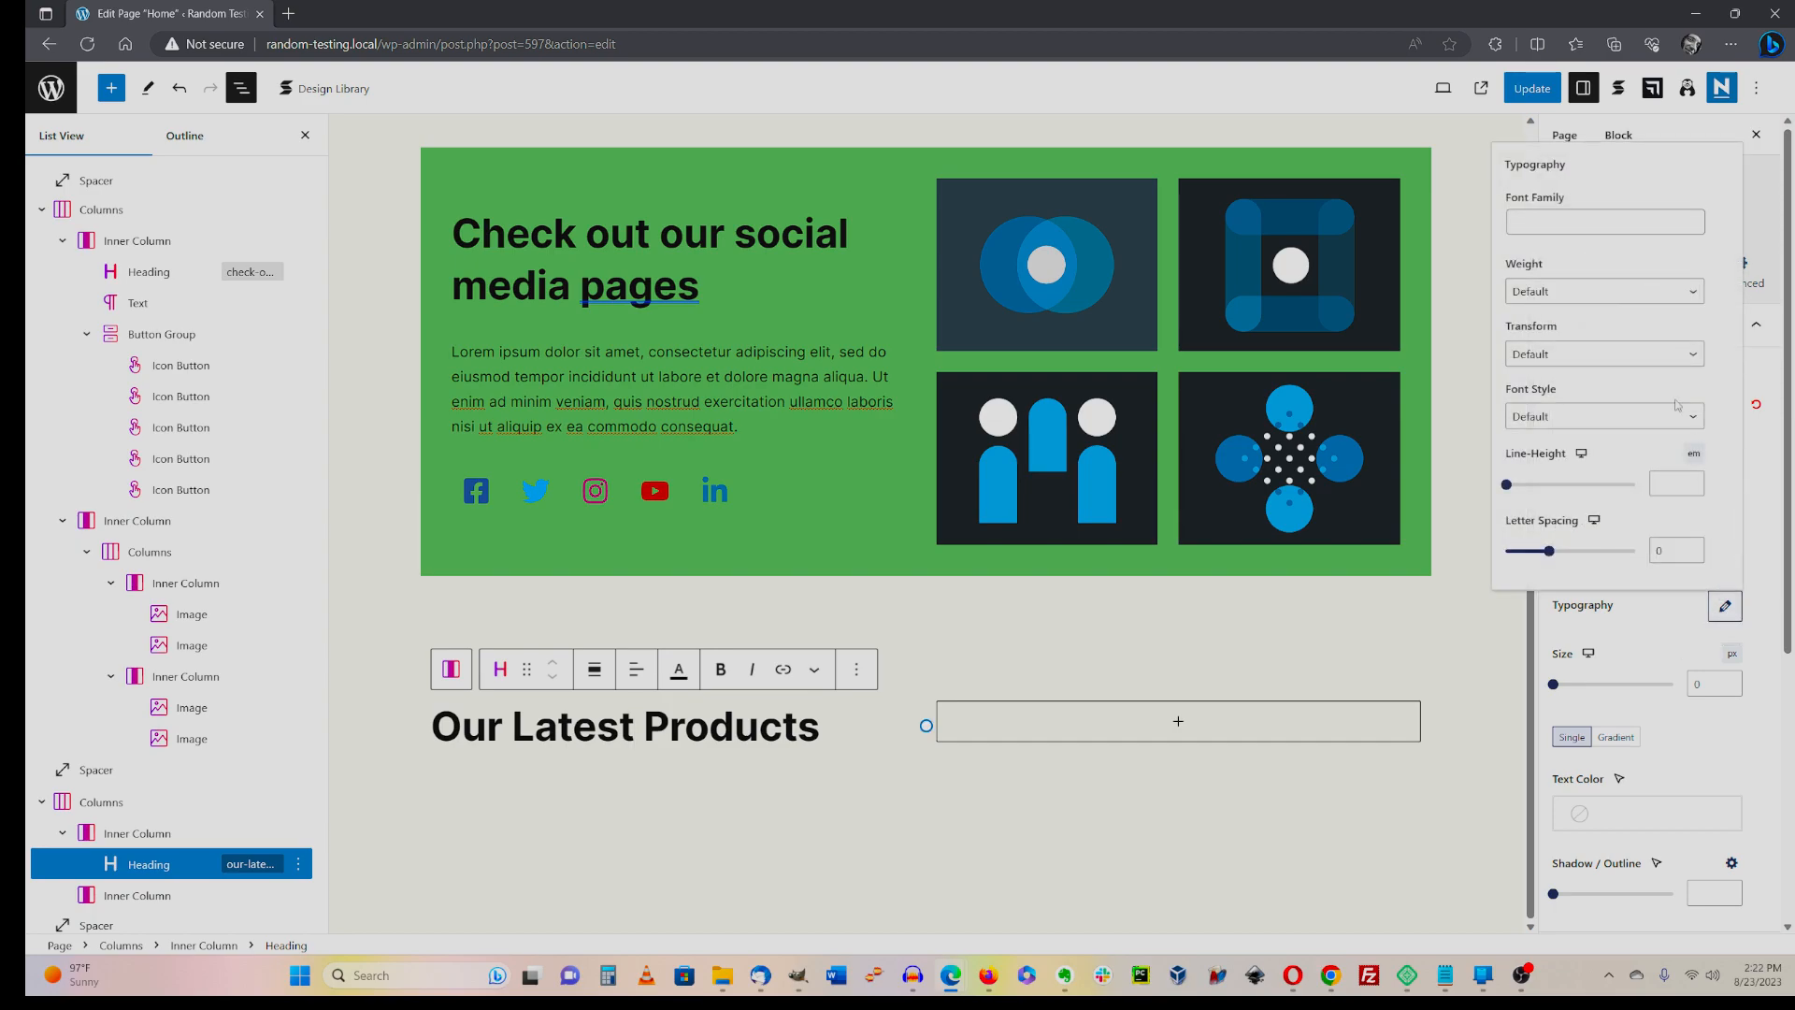
pyautogui.click(1575, 232)
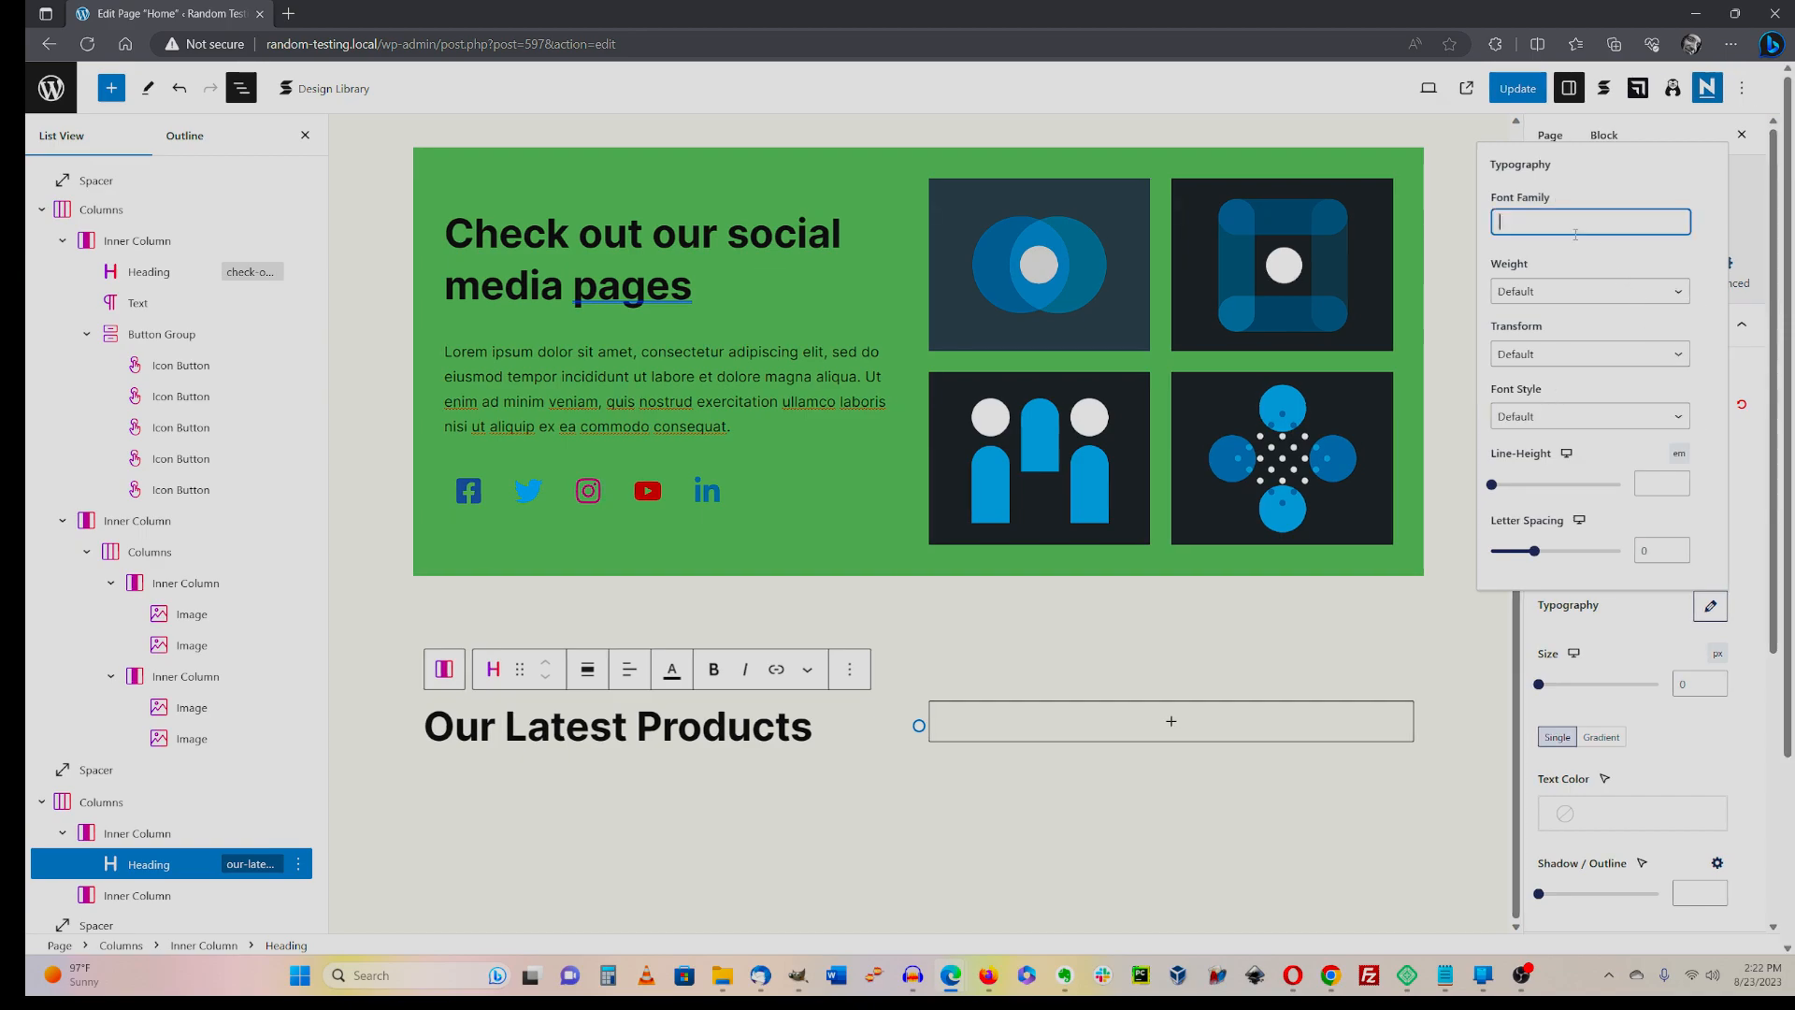
pyautogui.write('dm')
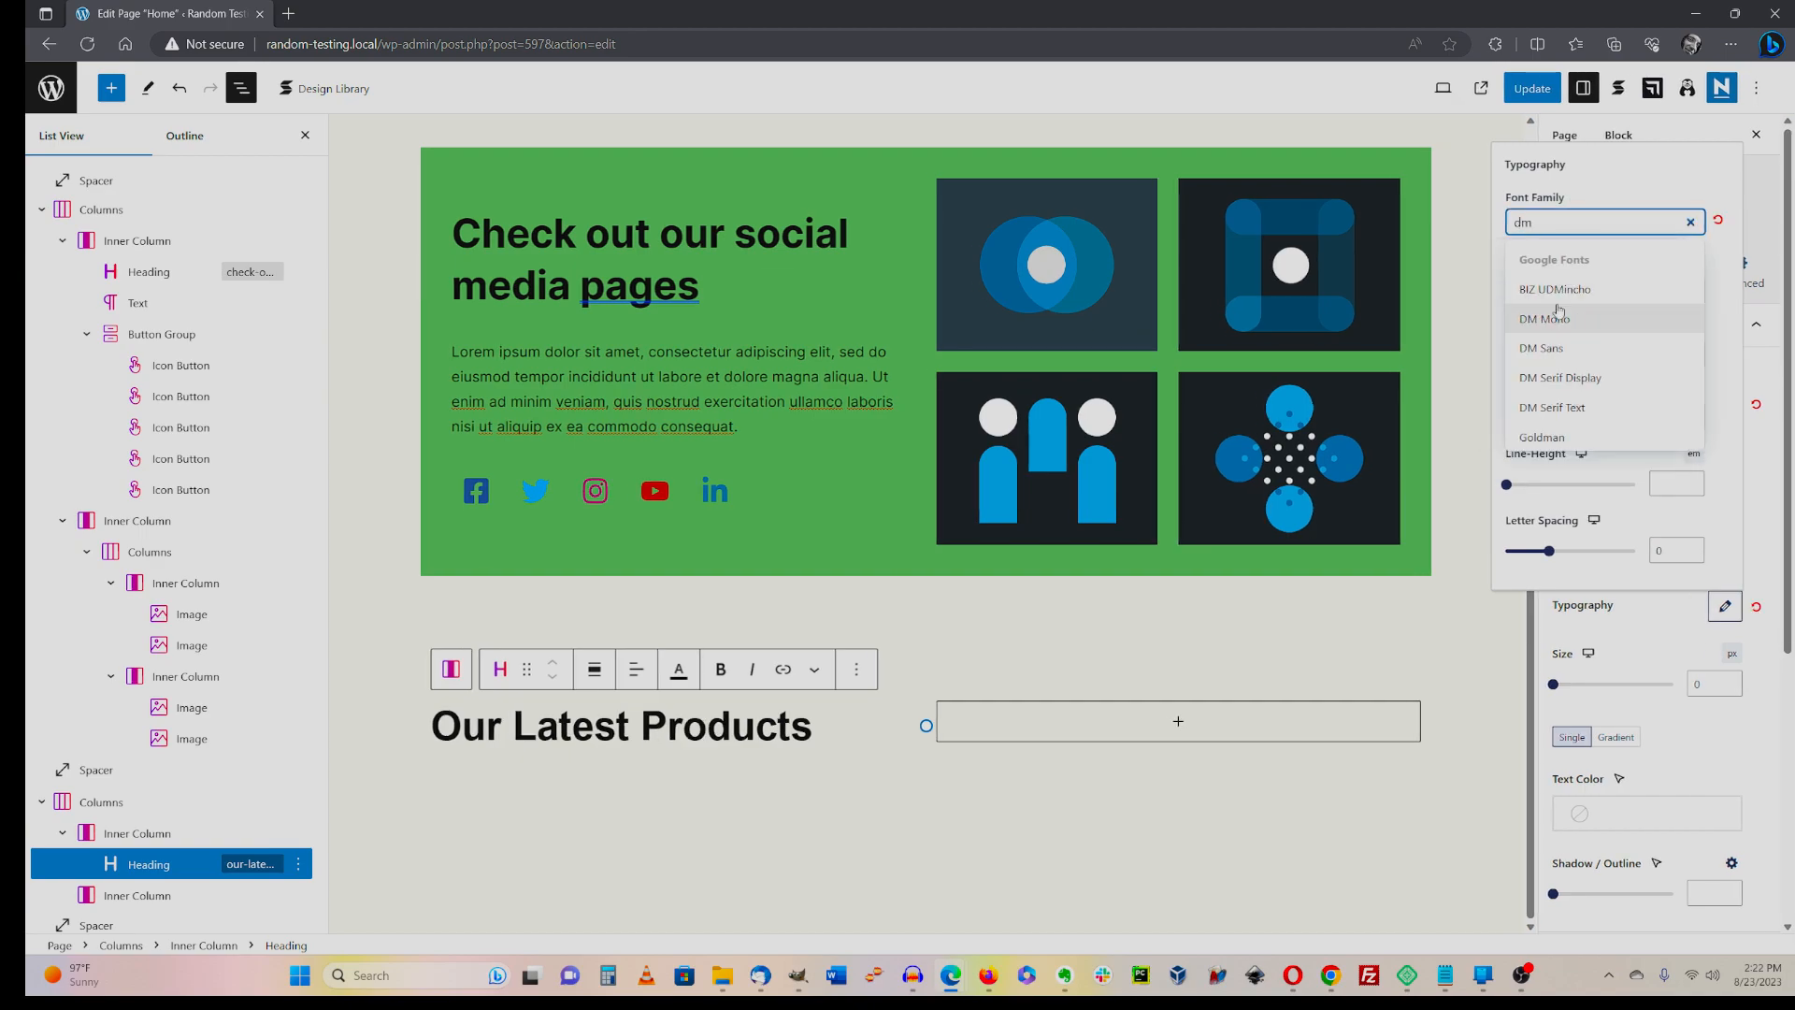
pyautogui.click(1572, 356)
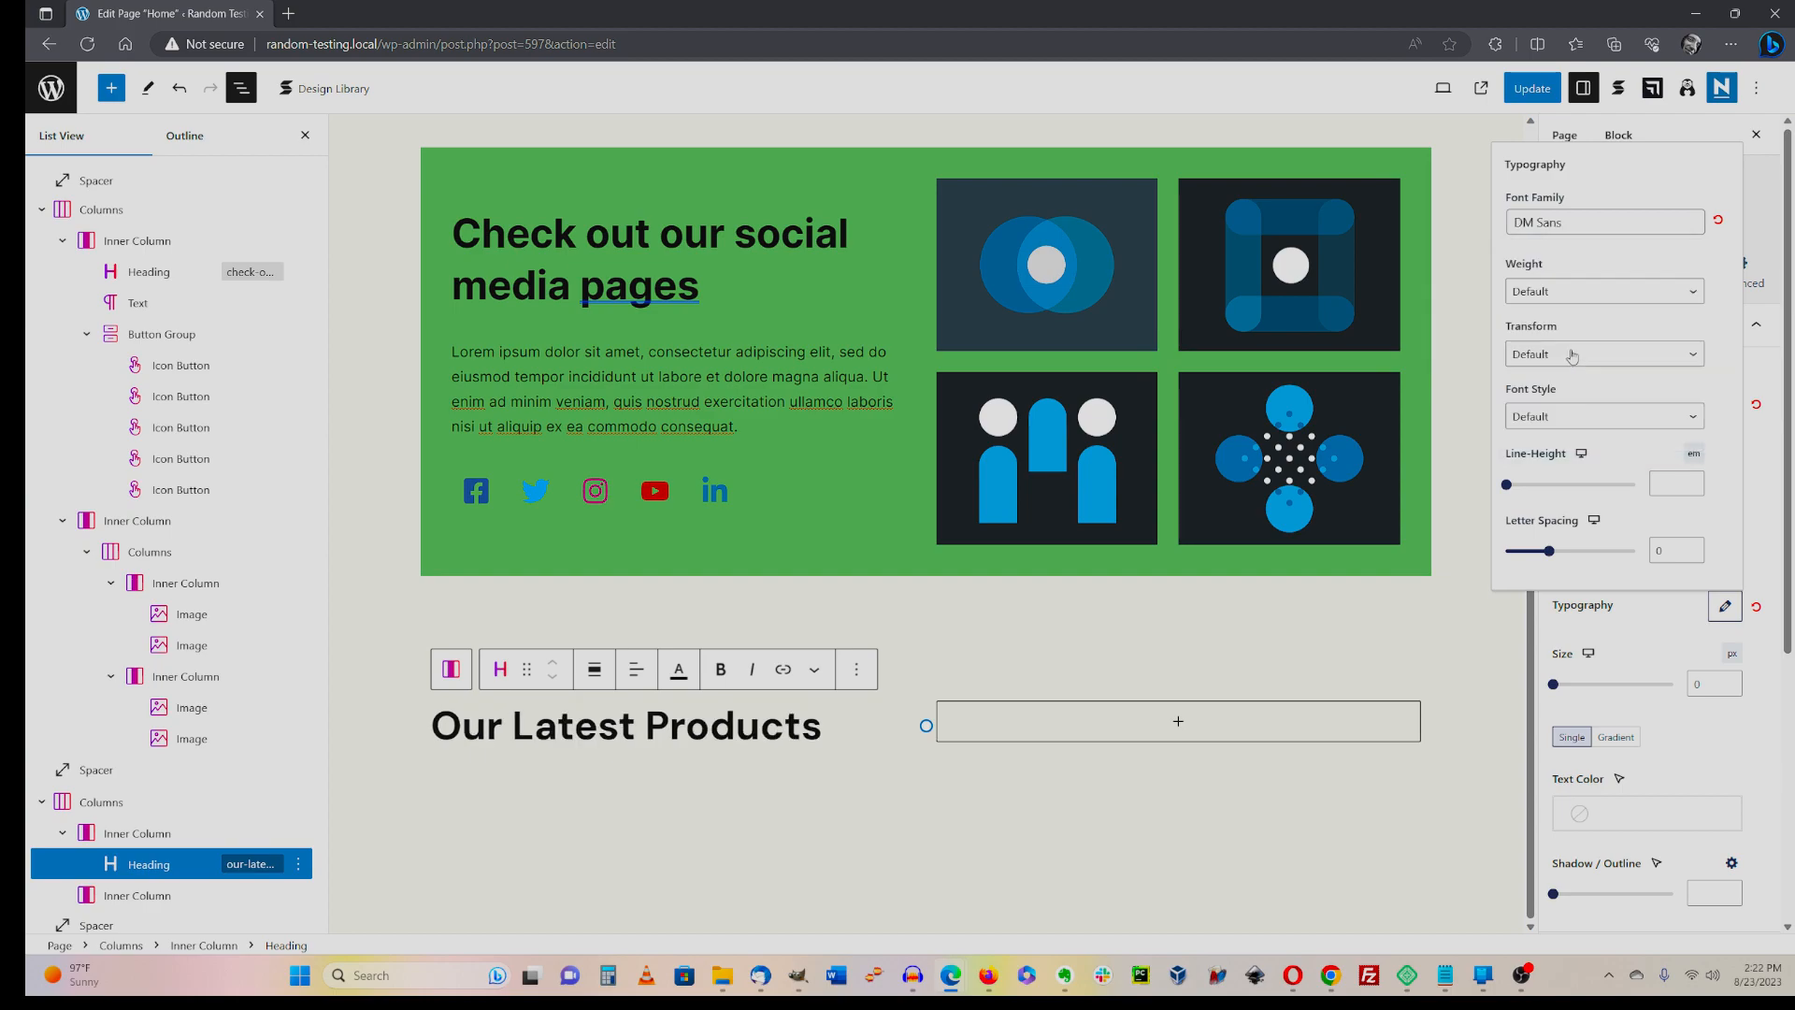
pyautogui.click(1576, 299)
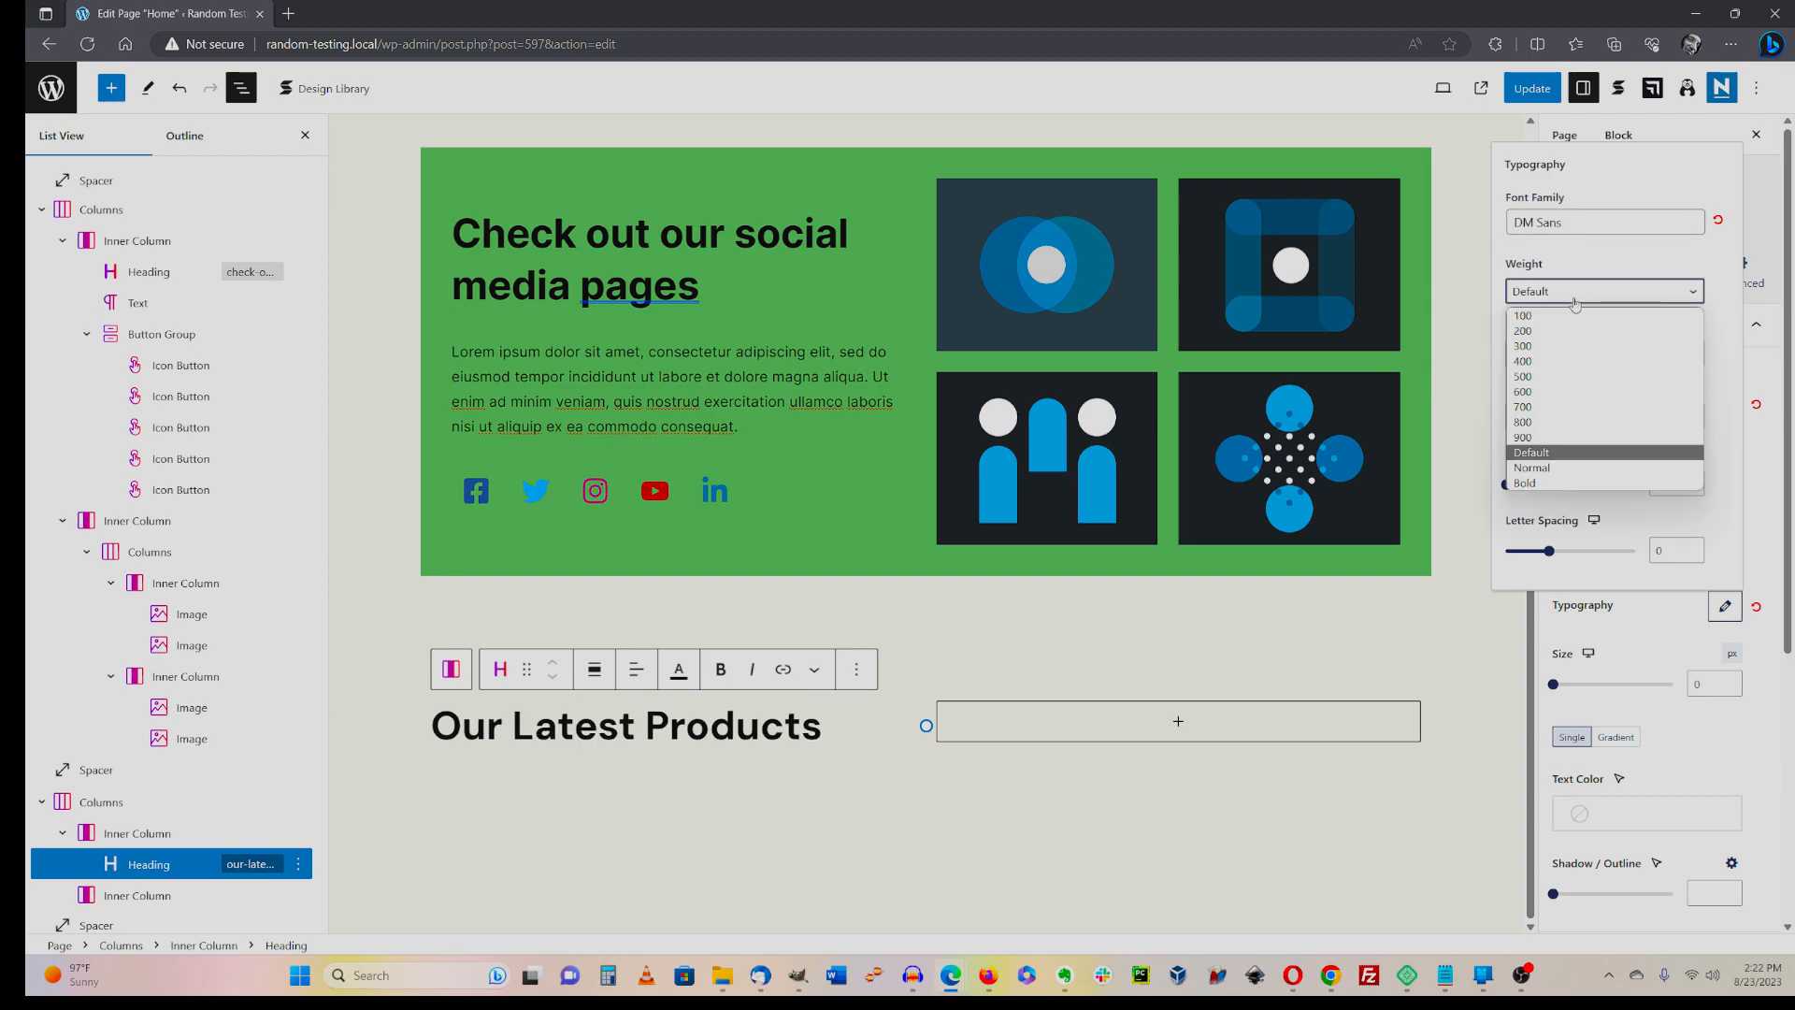
pyautogui.click(1531, 484)
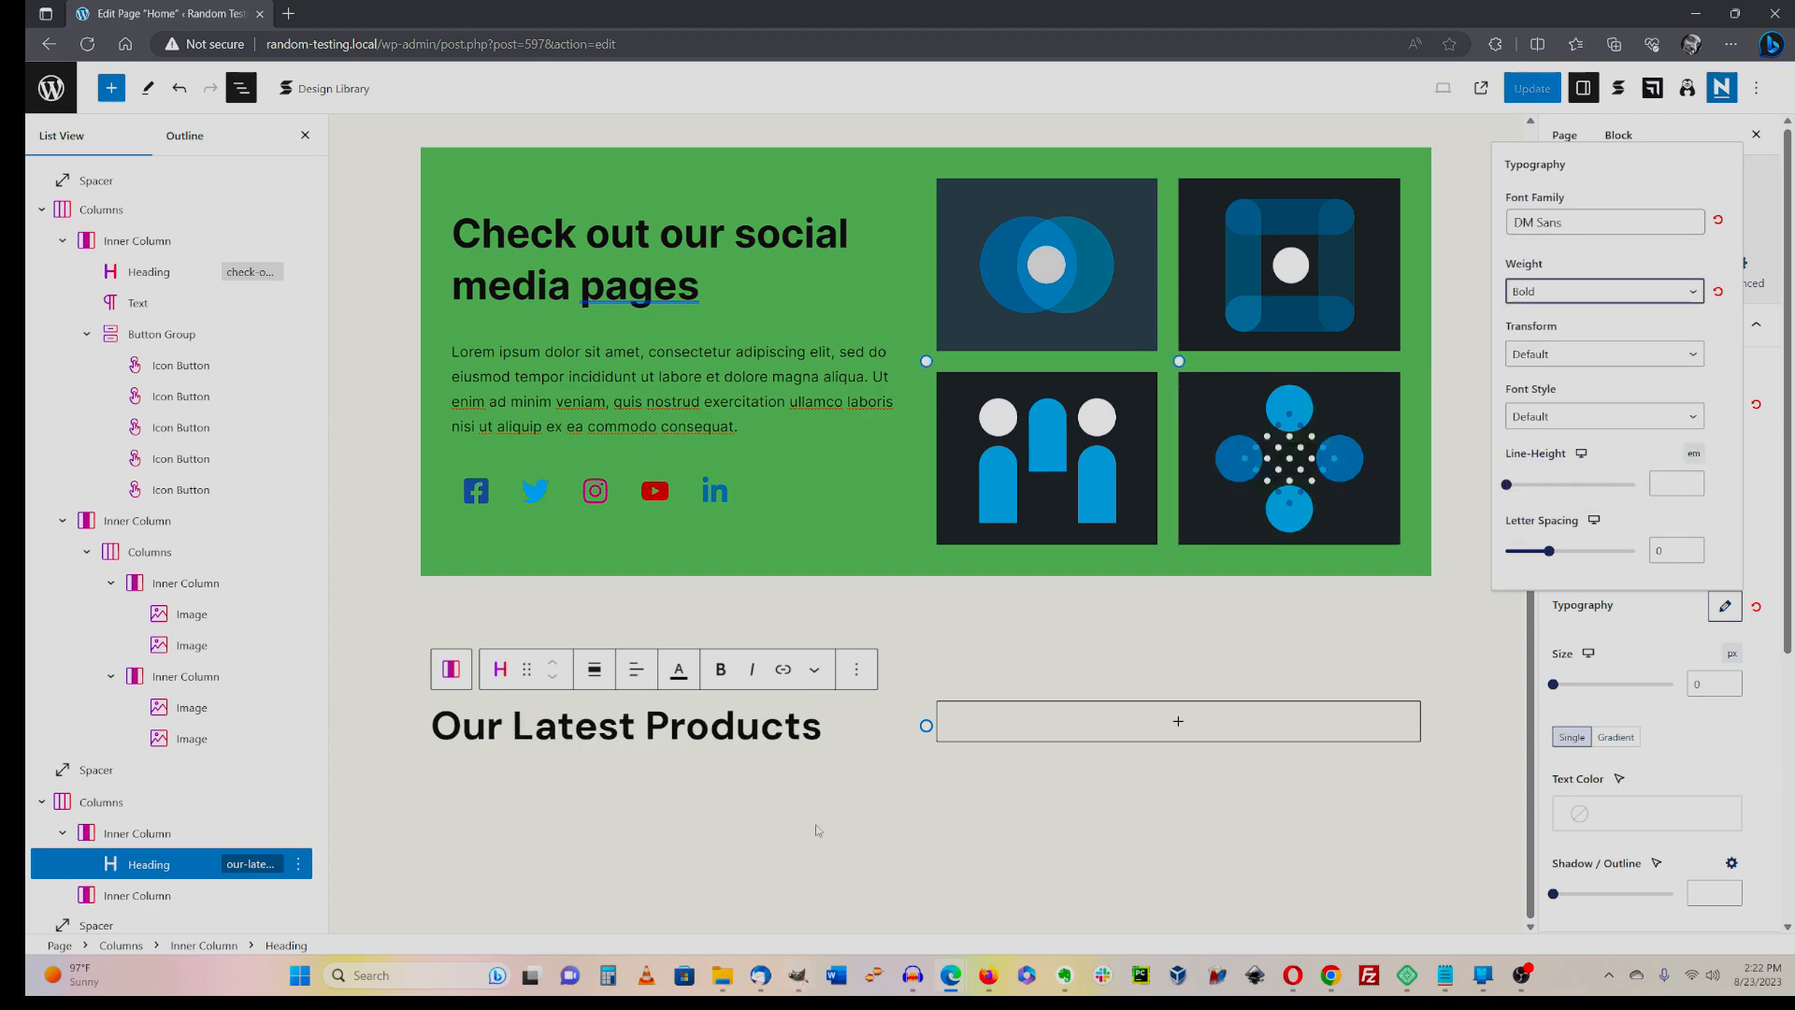
pyautogui.click(943, 684)
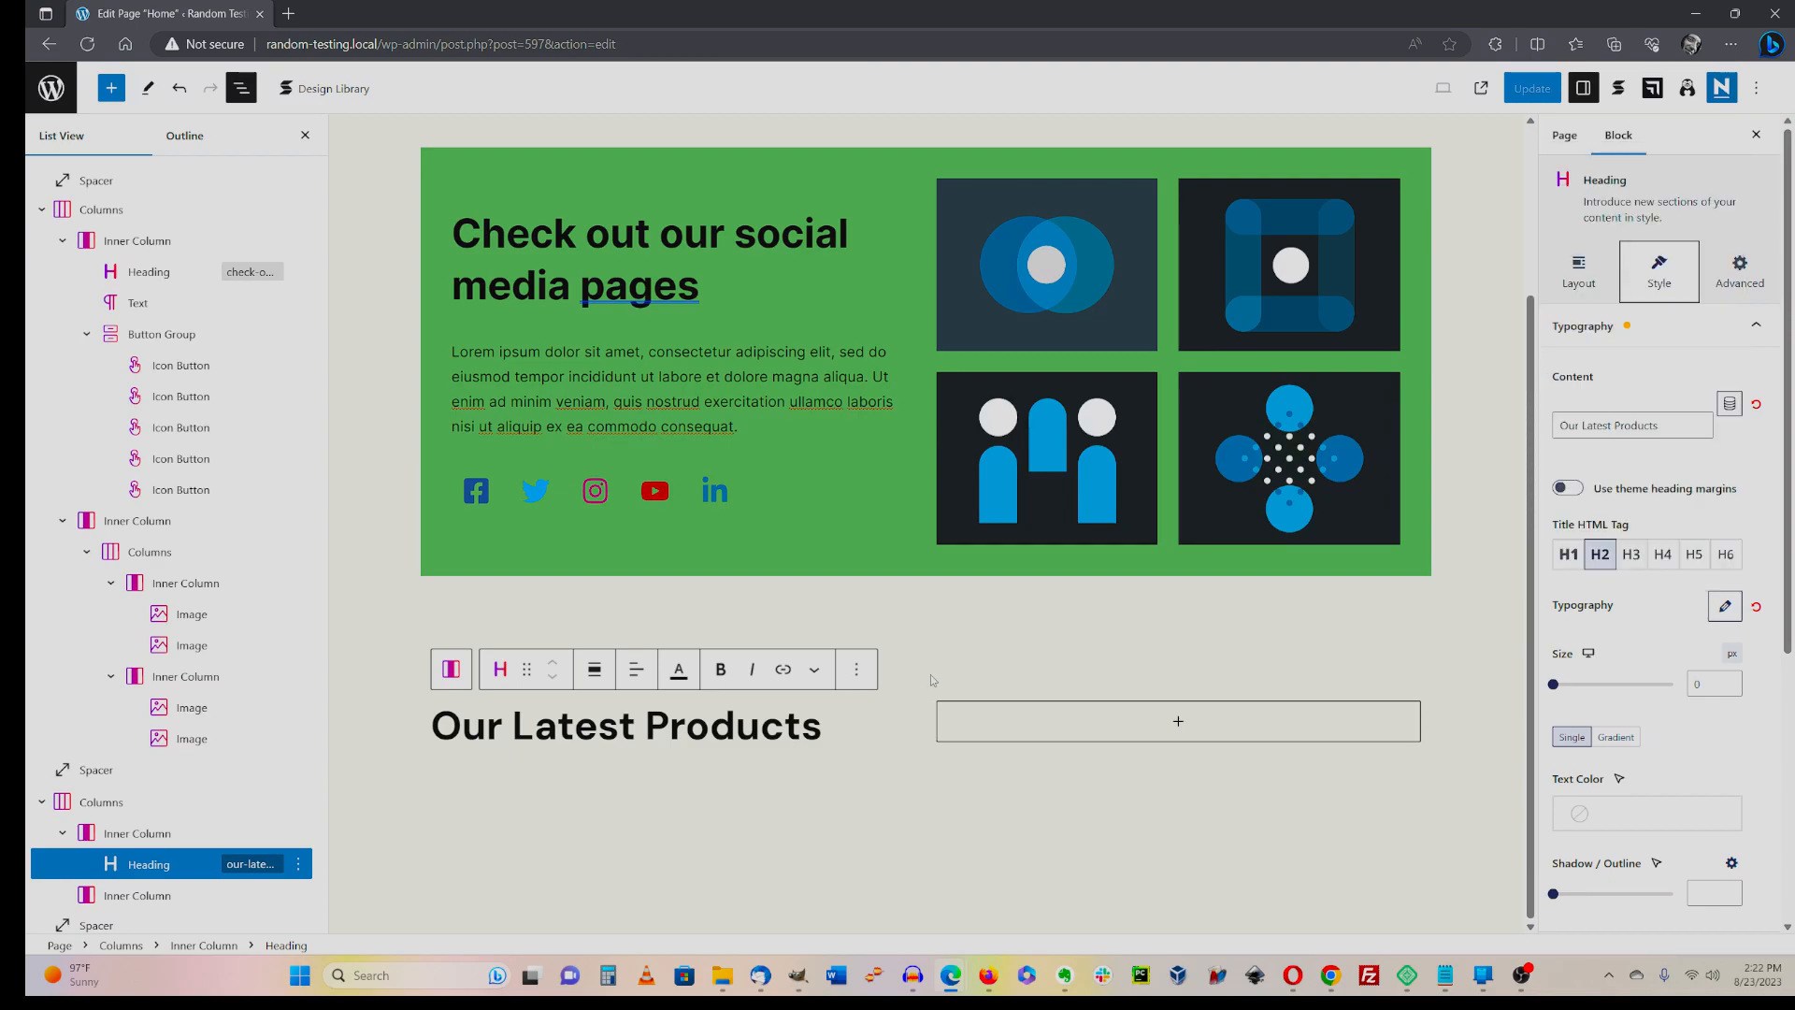
# - Give the Columns block around "Our Latest Products" a light blue #acc6ff background, lightened from the Neve - Primary Accent theme colour
pyautogui.click(898, 779)
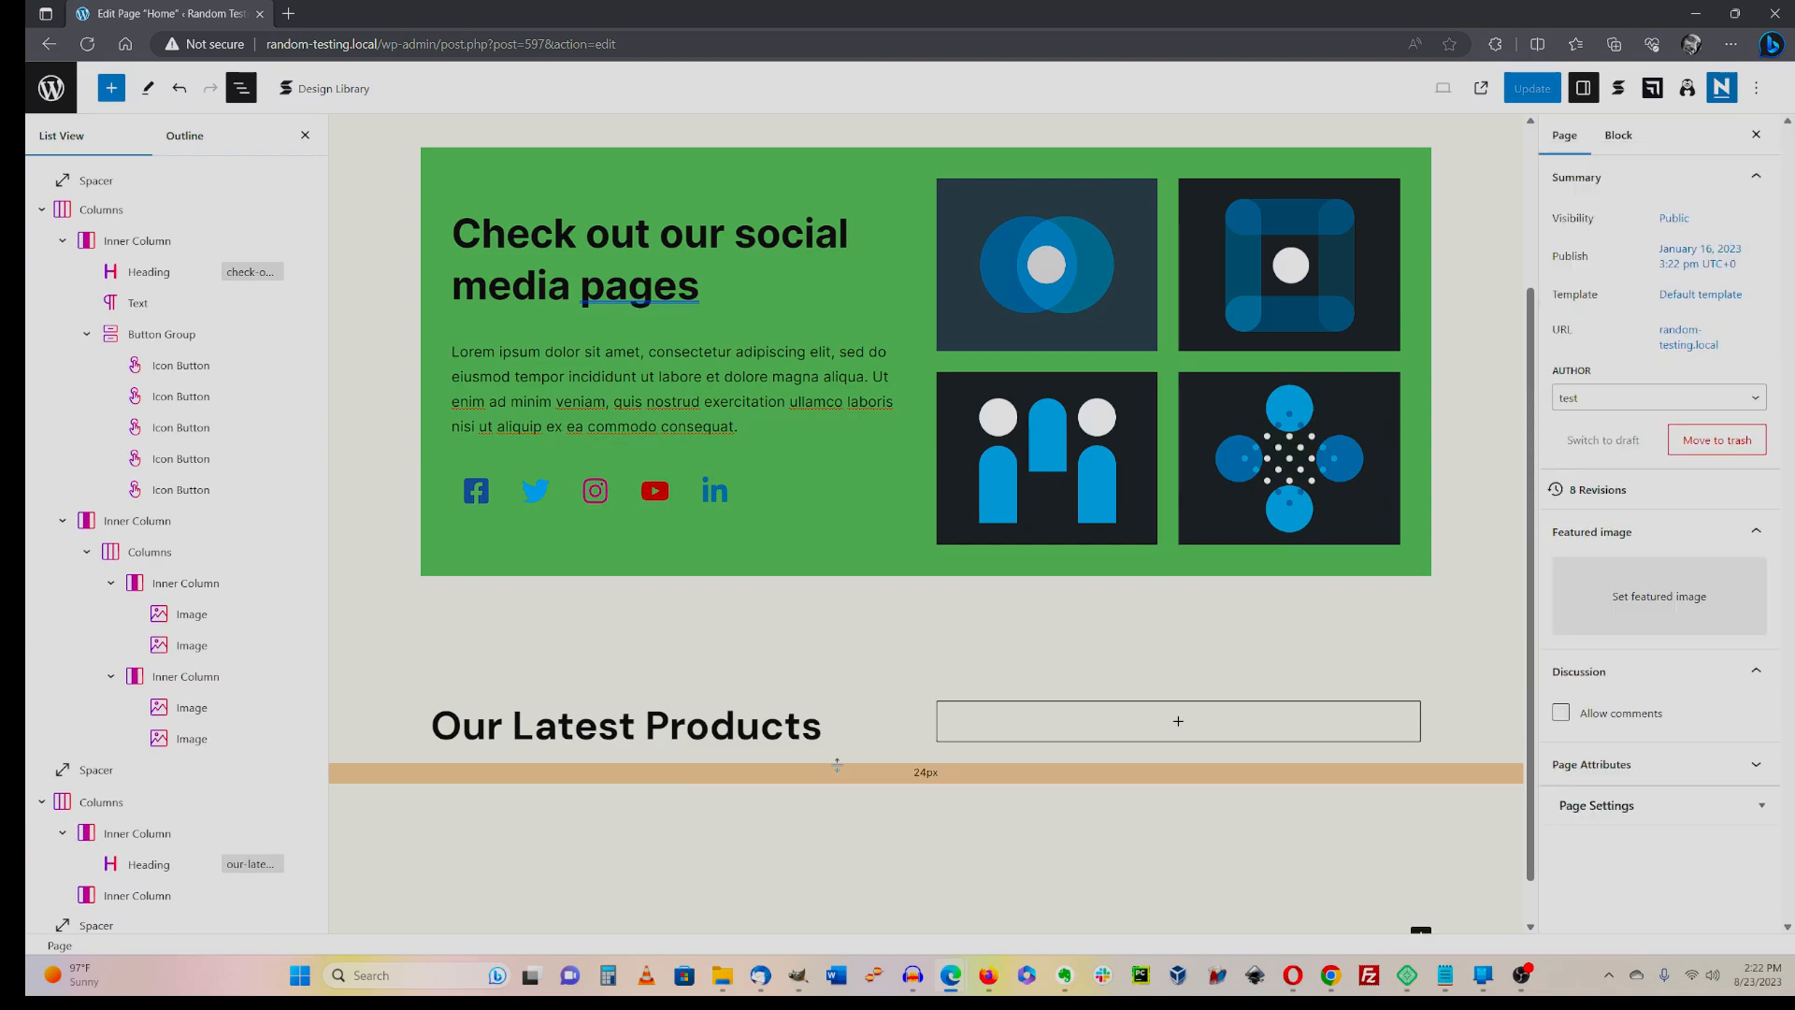
pyautogui.click(870, 690)
pyautogui.click(869, 690)
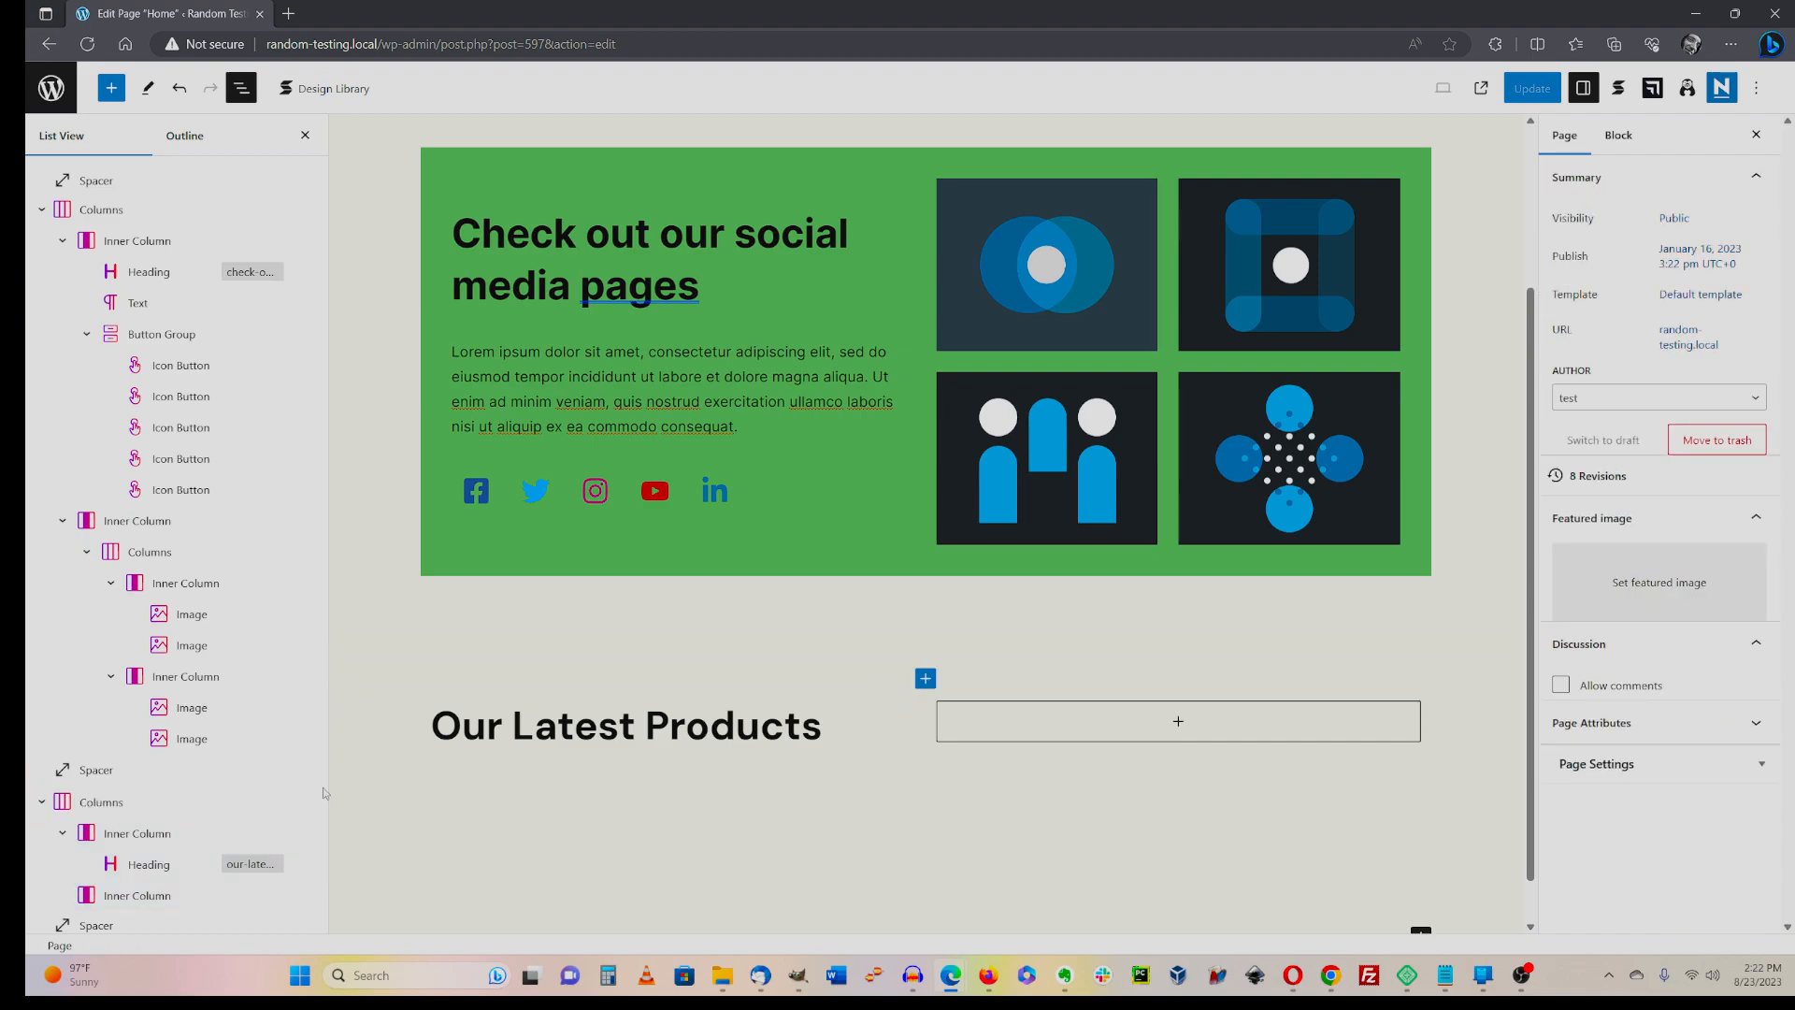
pyautogui.click(97, 804)
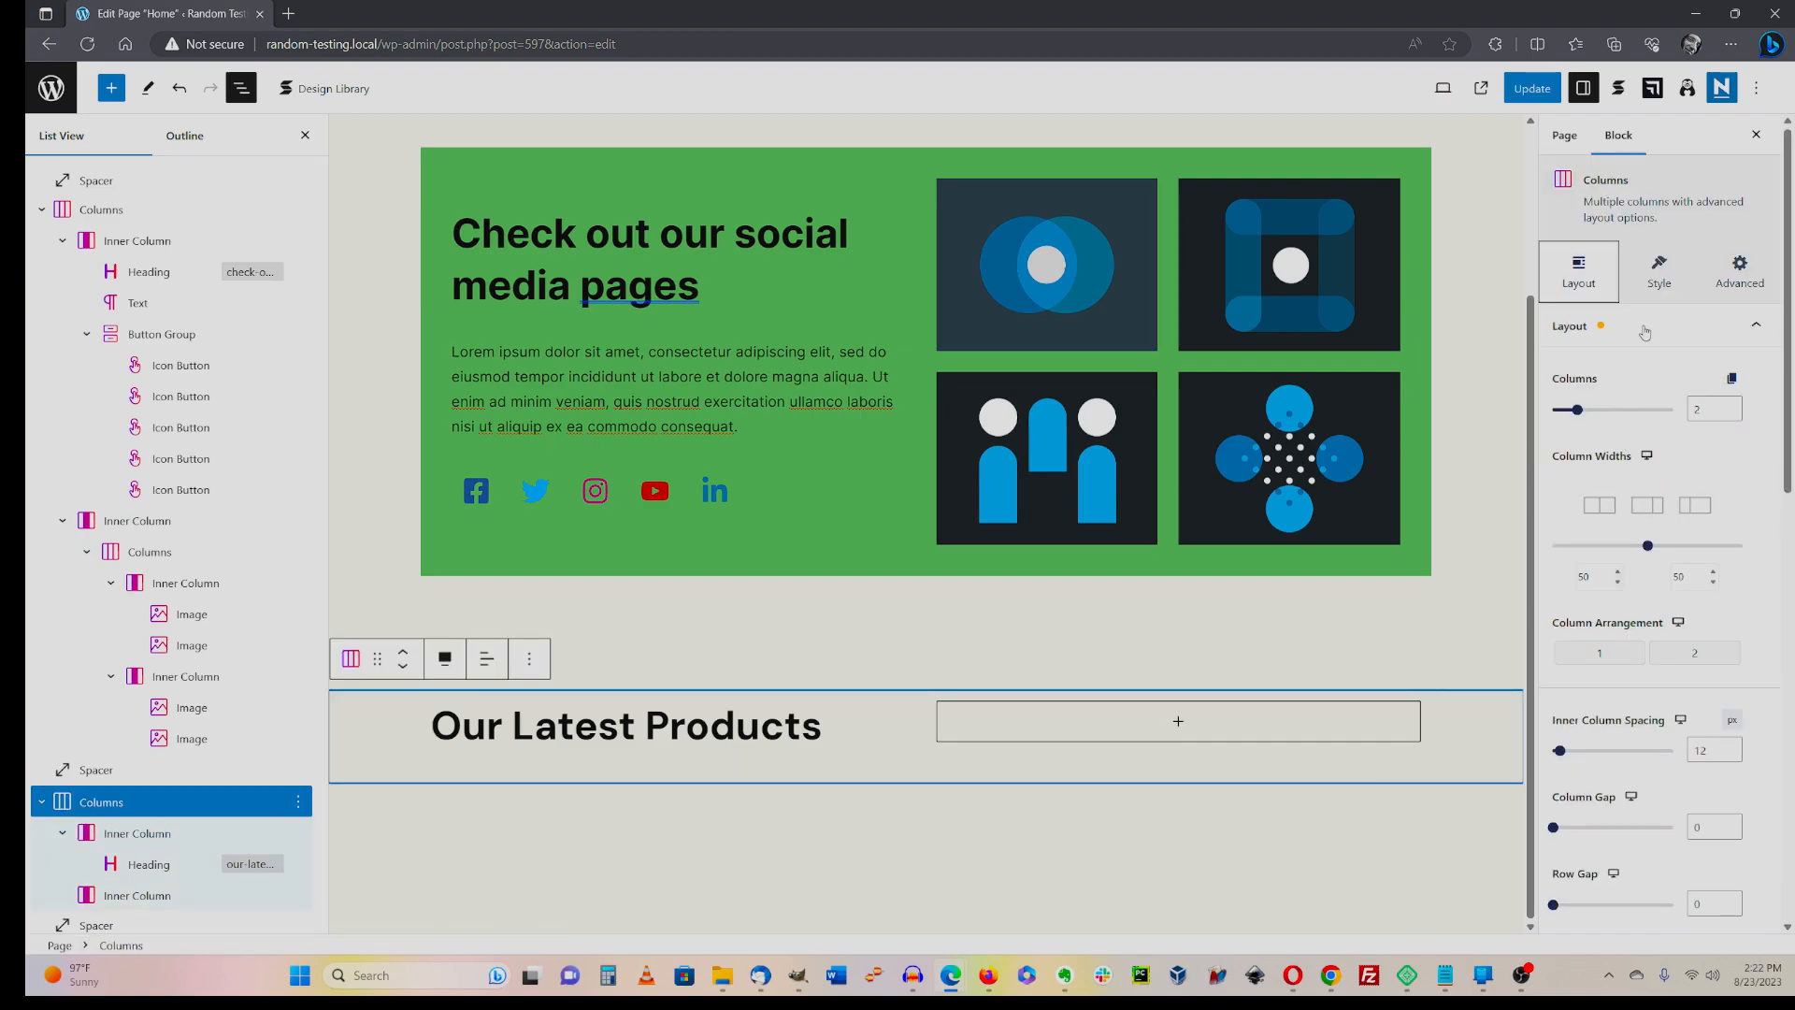
pyautogui.click(1659, 271)
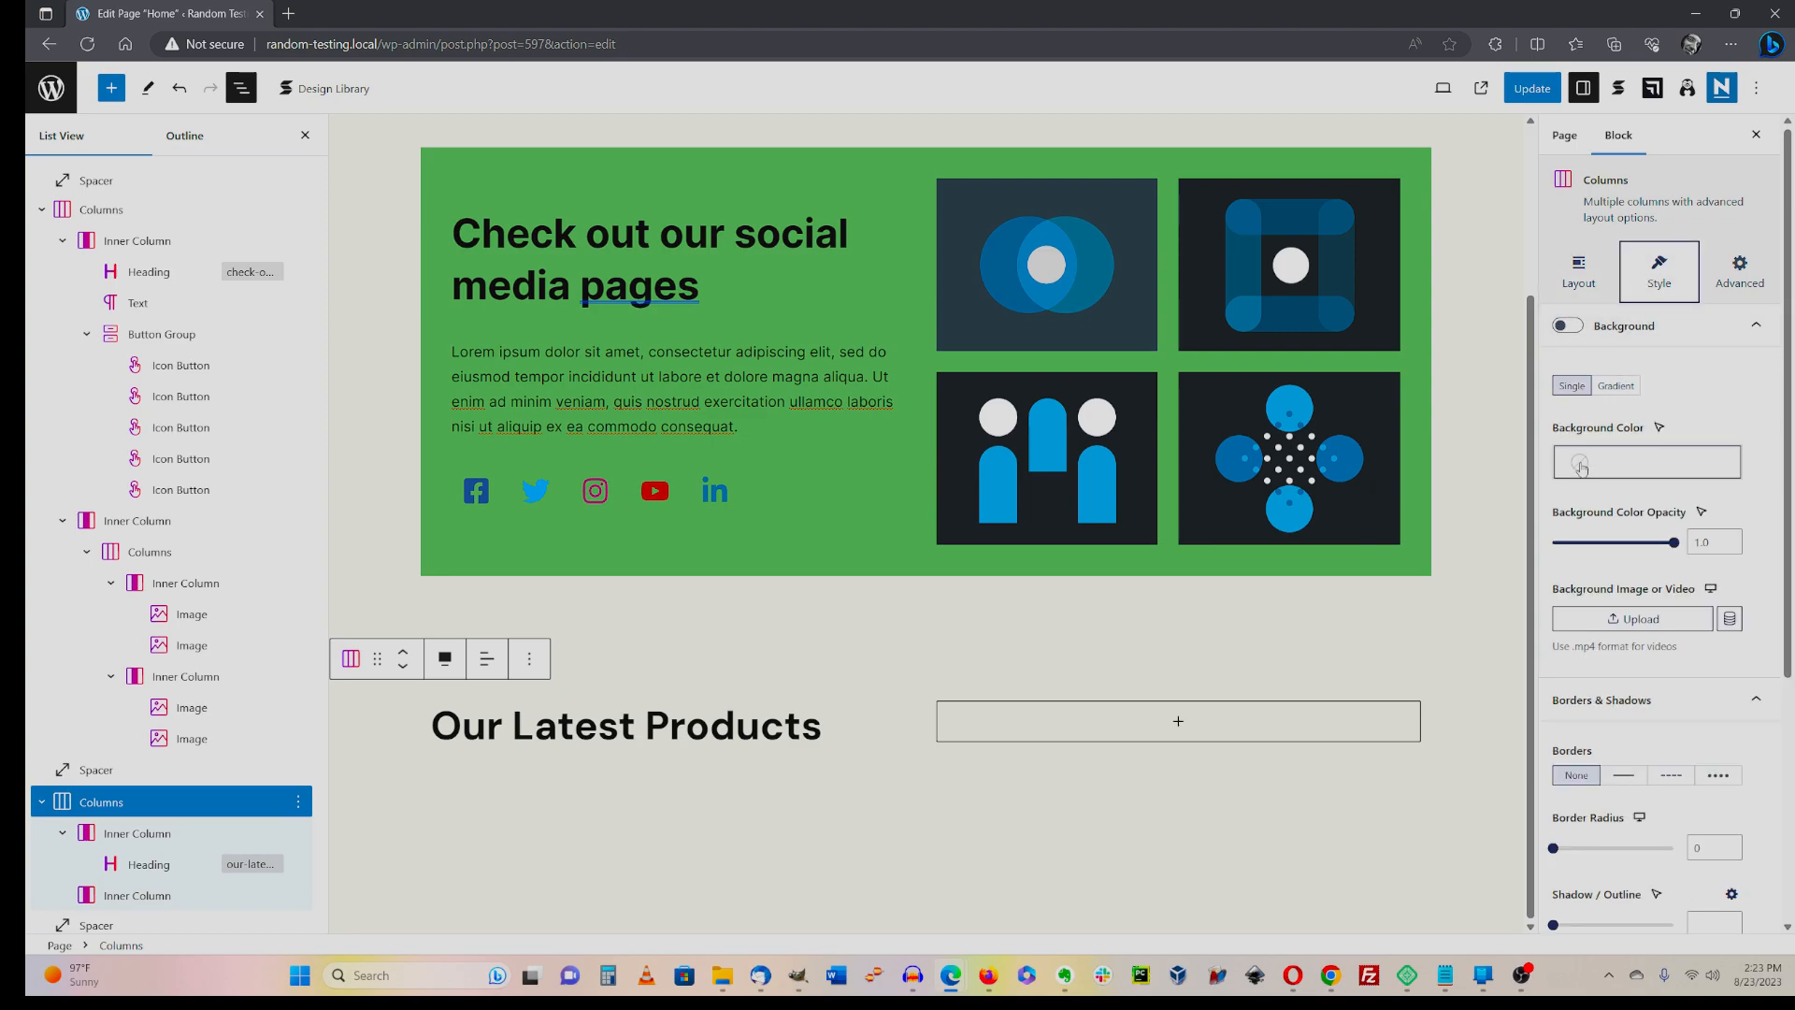
pyautogui.click(1626, 465)
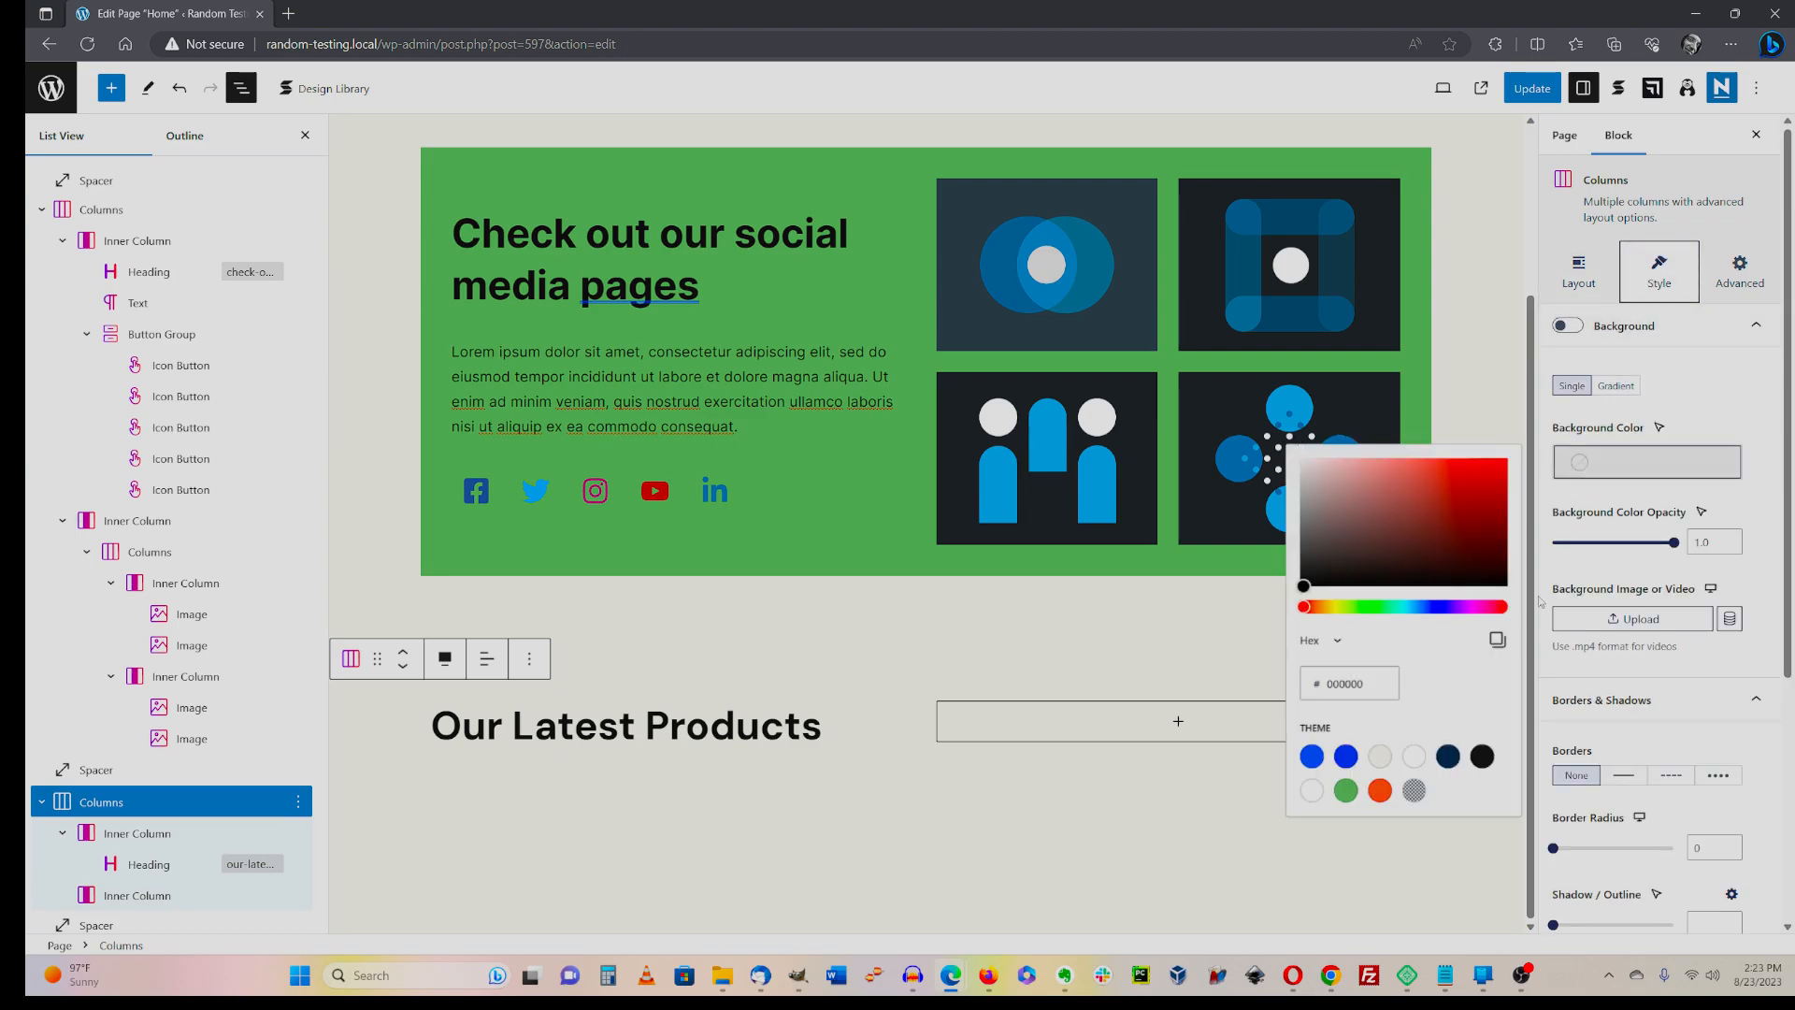
pyautogui.click(1309, 761)
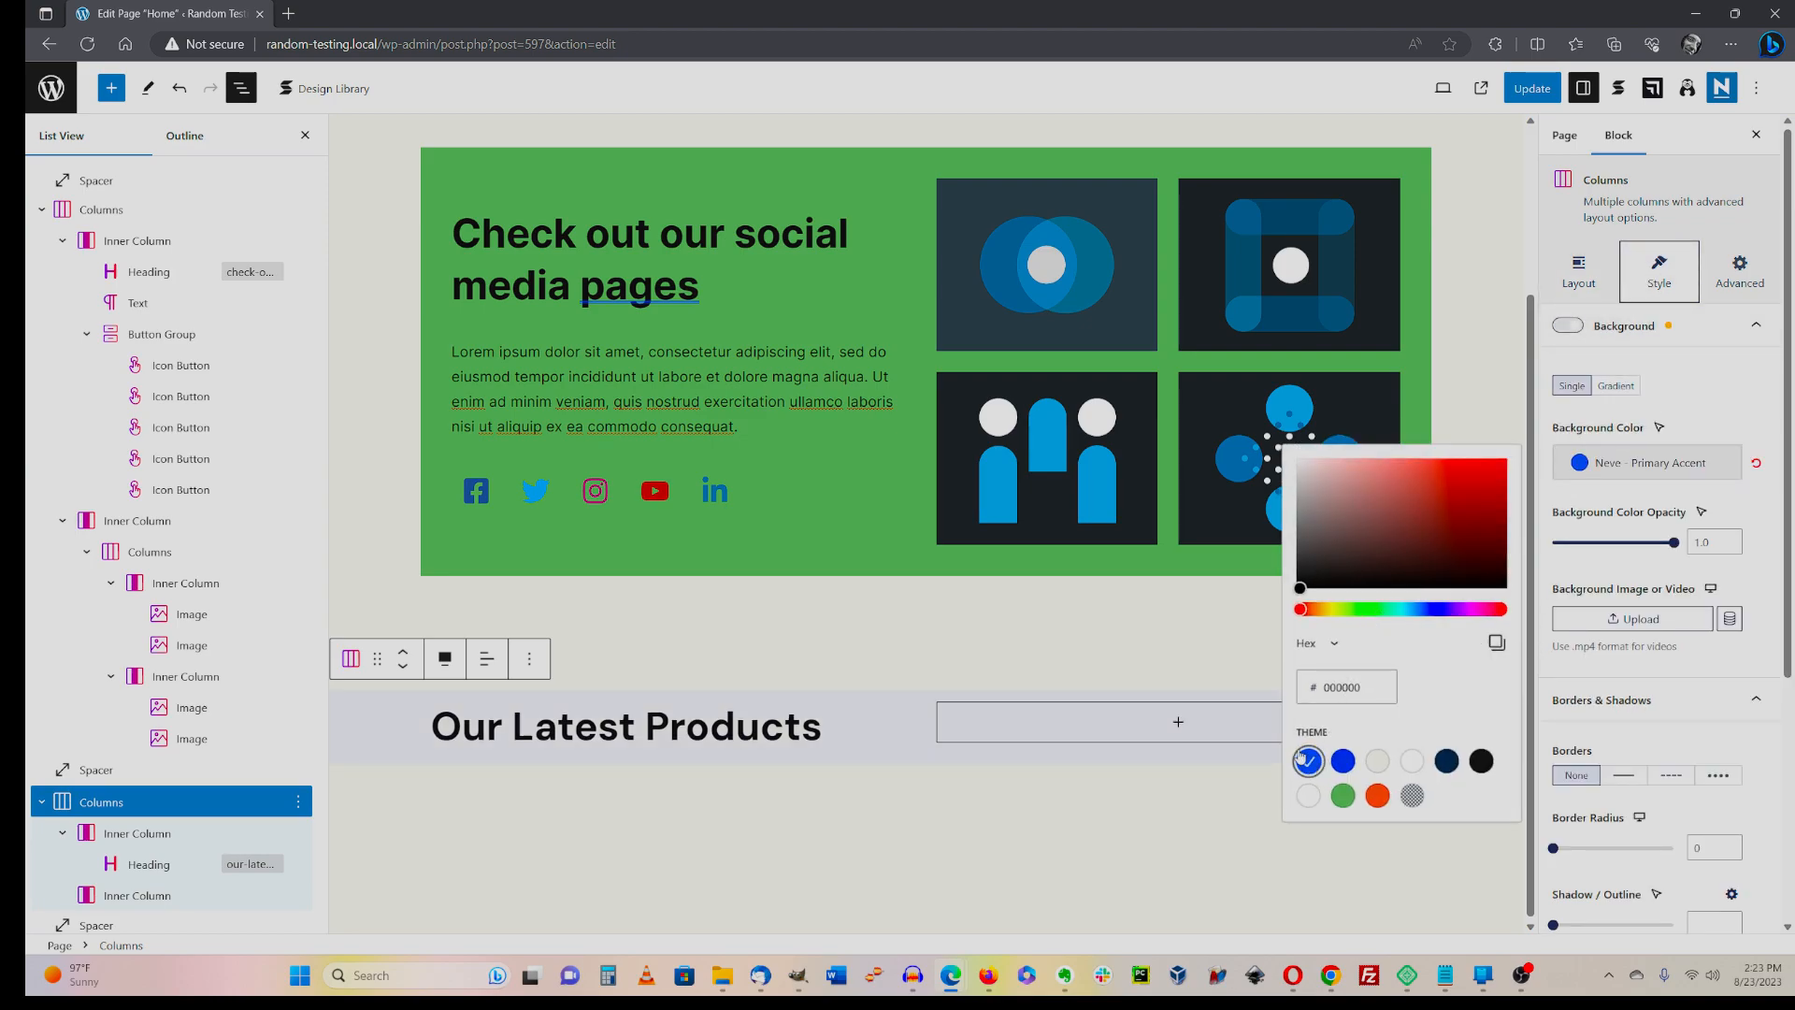
pyautogui.click(1358, 520)
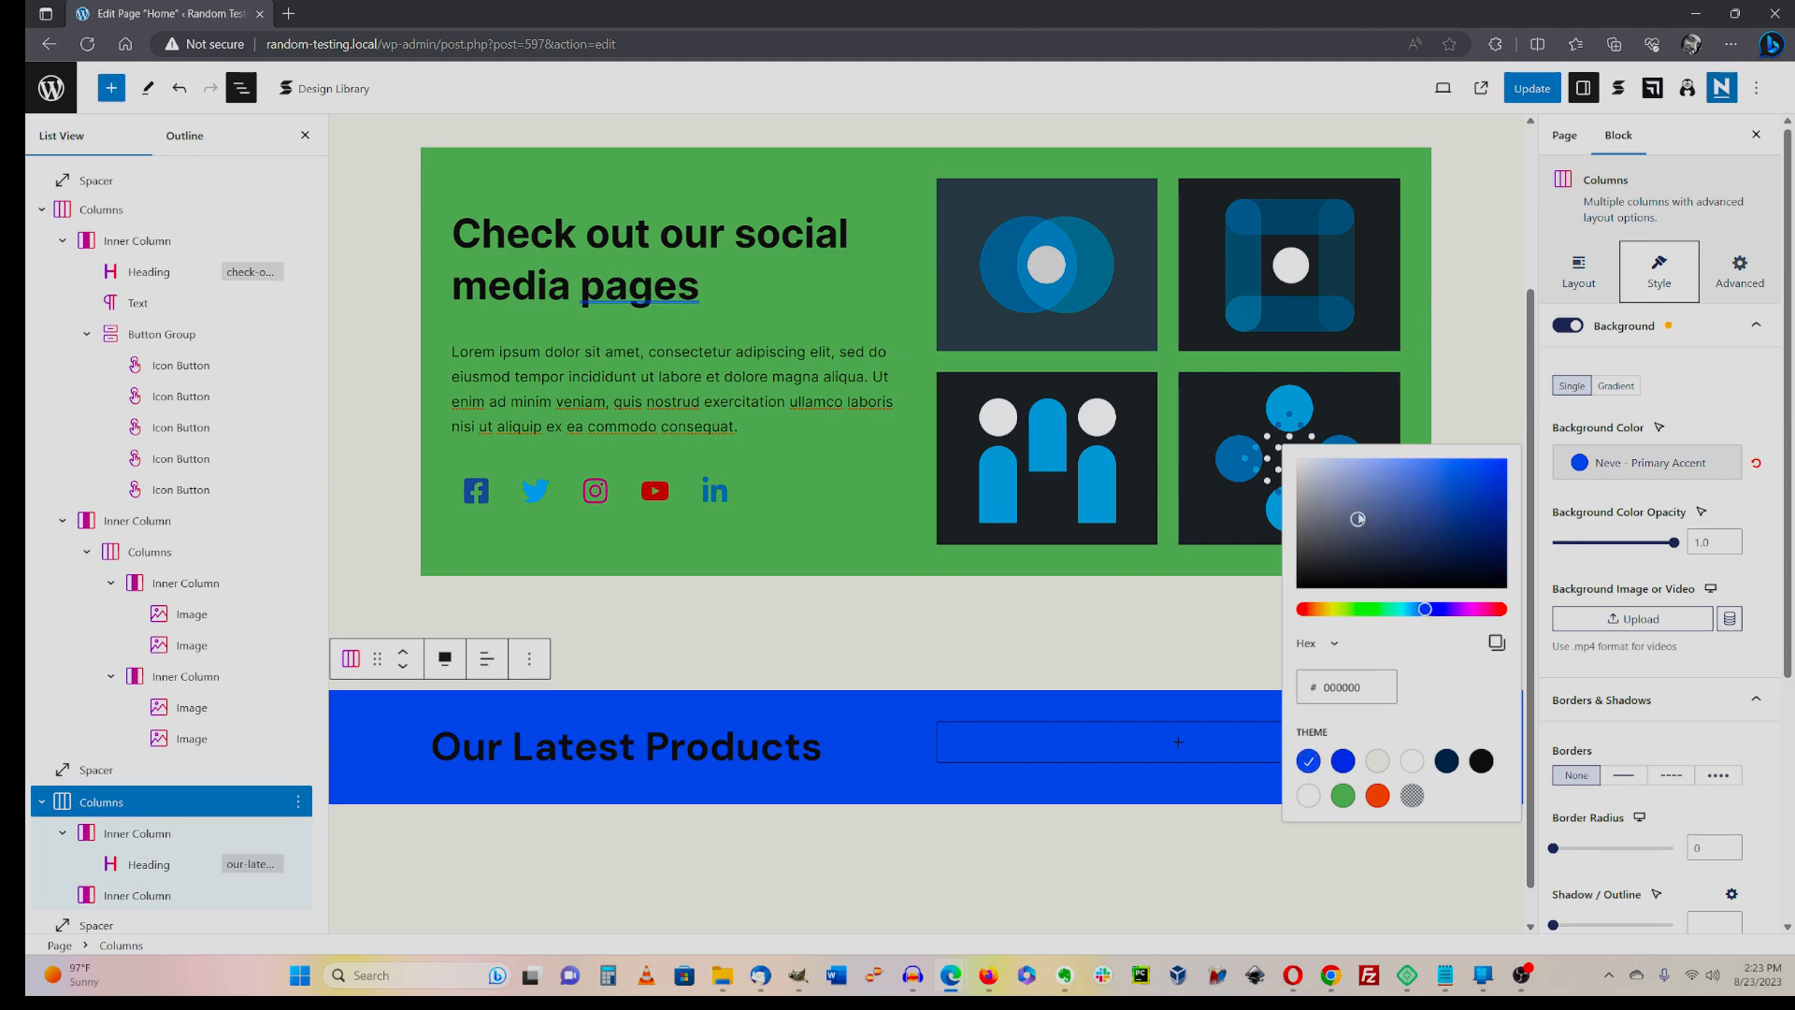
pyautogui.moveTo(1358, 520); pyautogui.dragTo(1375, 441)
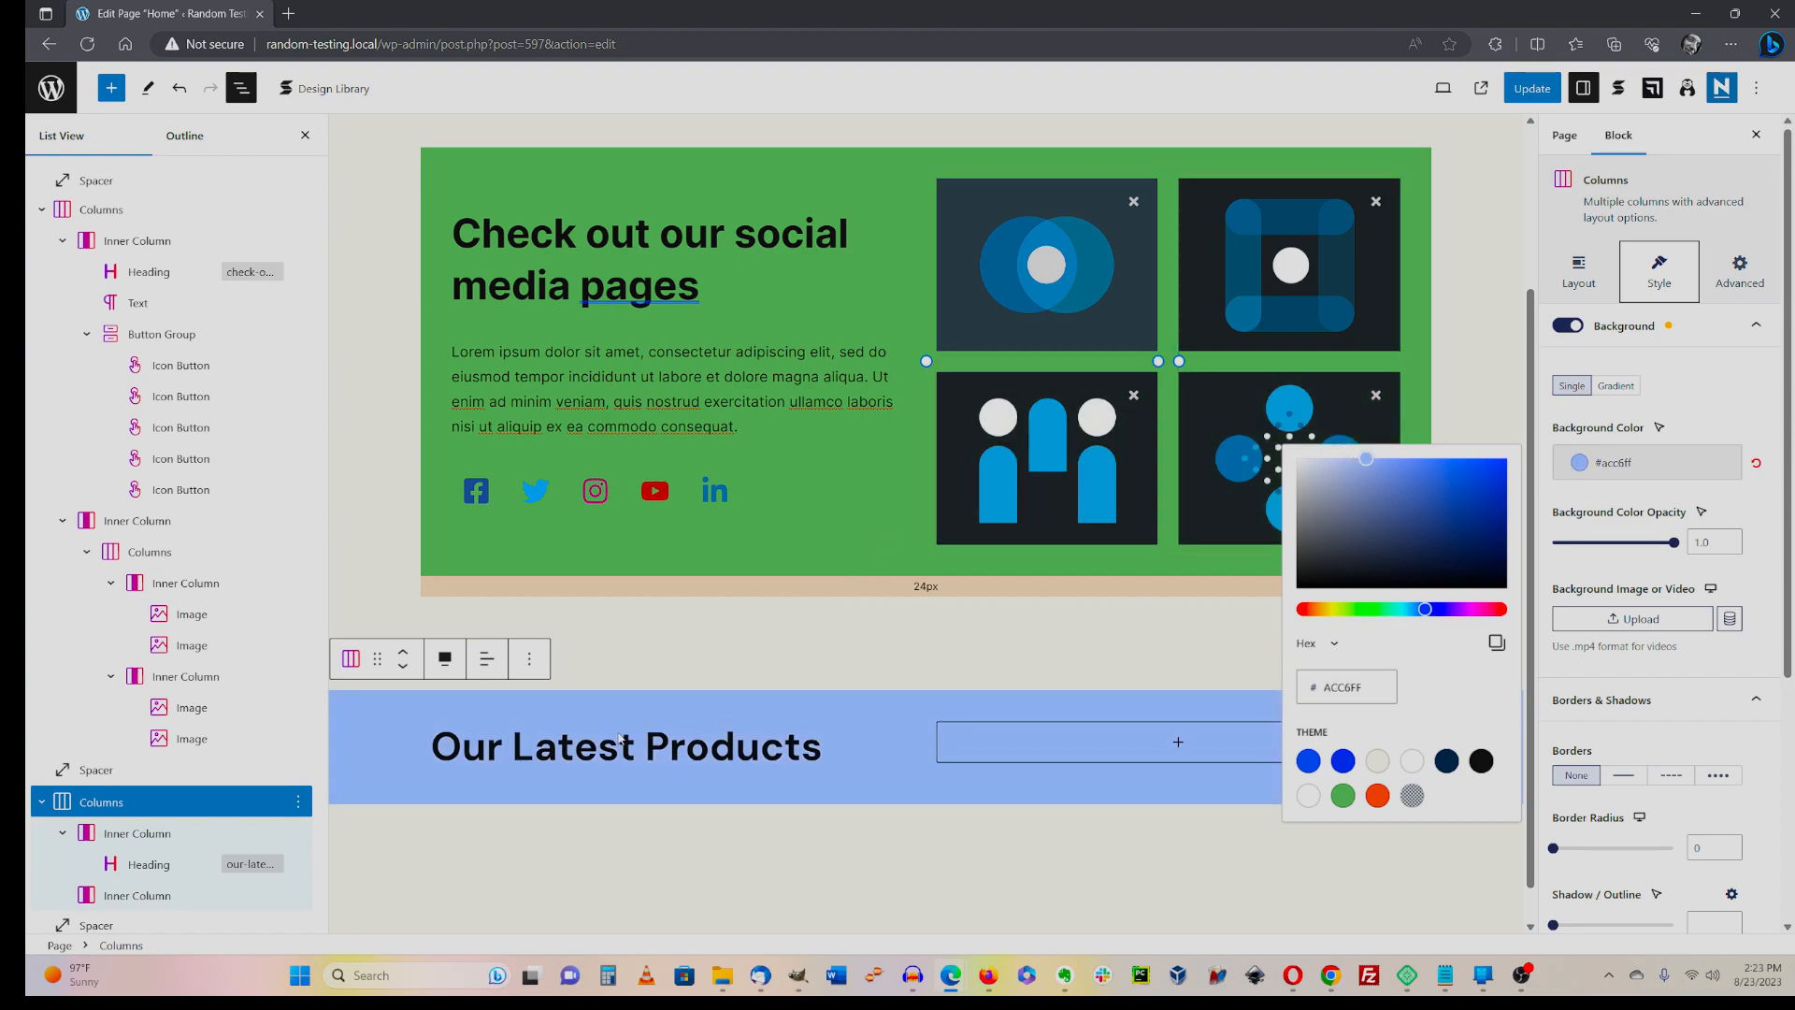
pyautogui.click(641, 757)
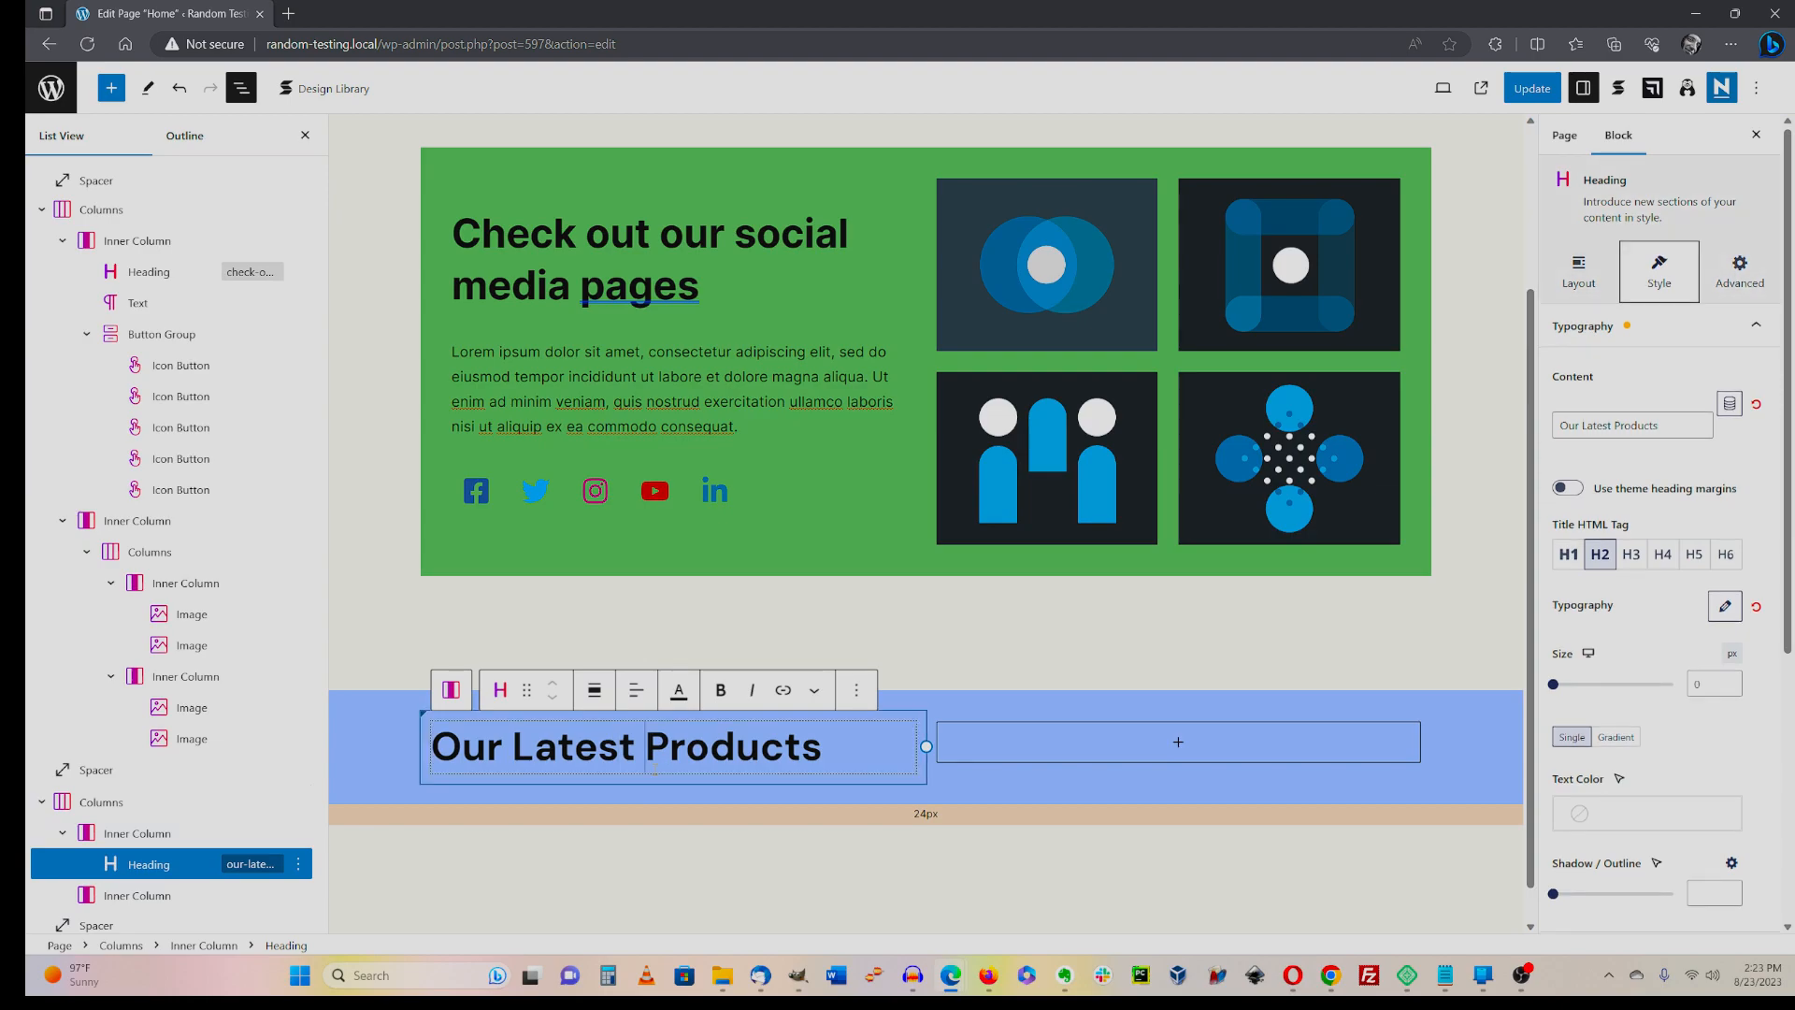
# - Add a Text block below the "Our Latest Products" heading, containing the Lorem ipsum placeholder paragraph
pyautogui.click(855, 692)
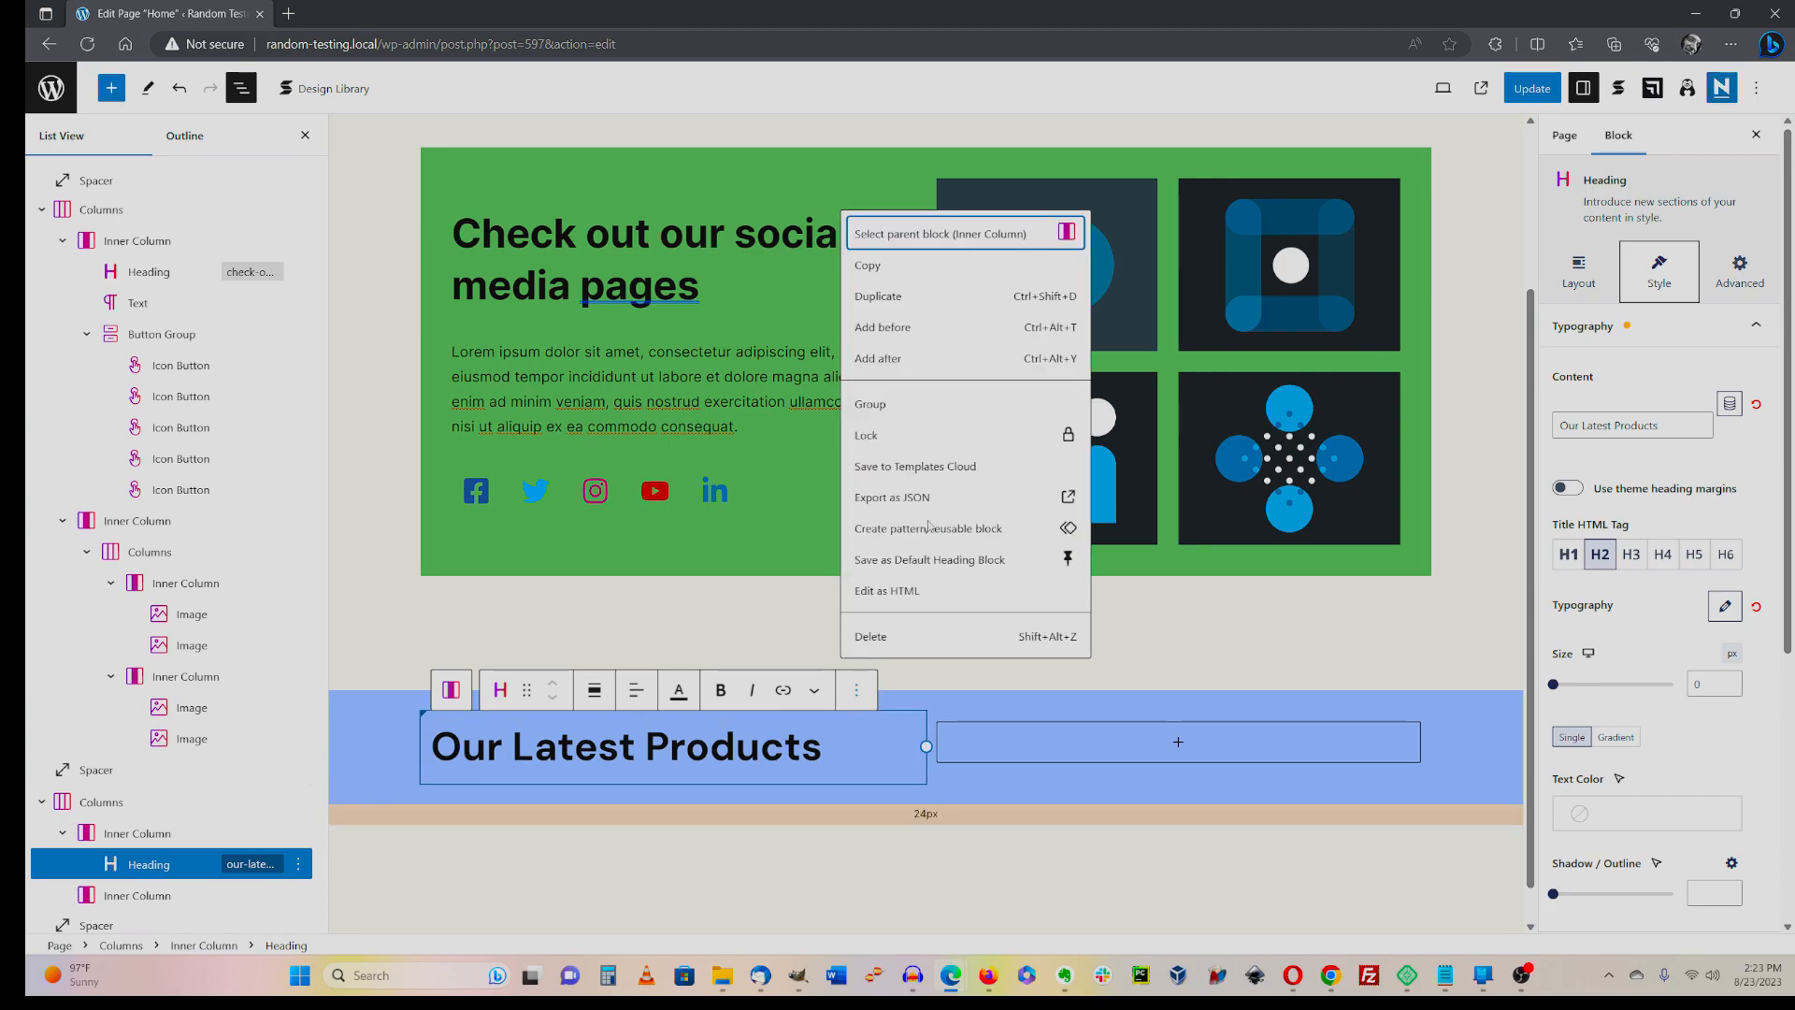
pyautogui.click(876, 362)
pyautogui.click(876, 361)
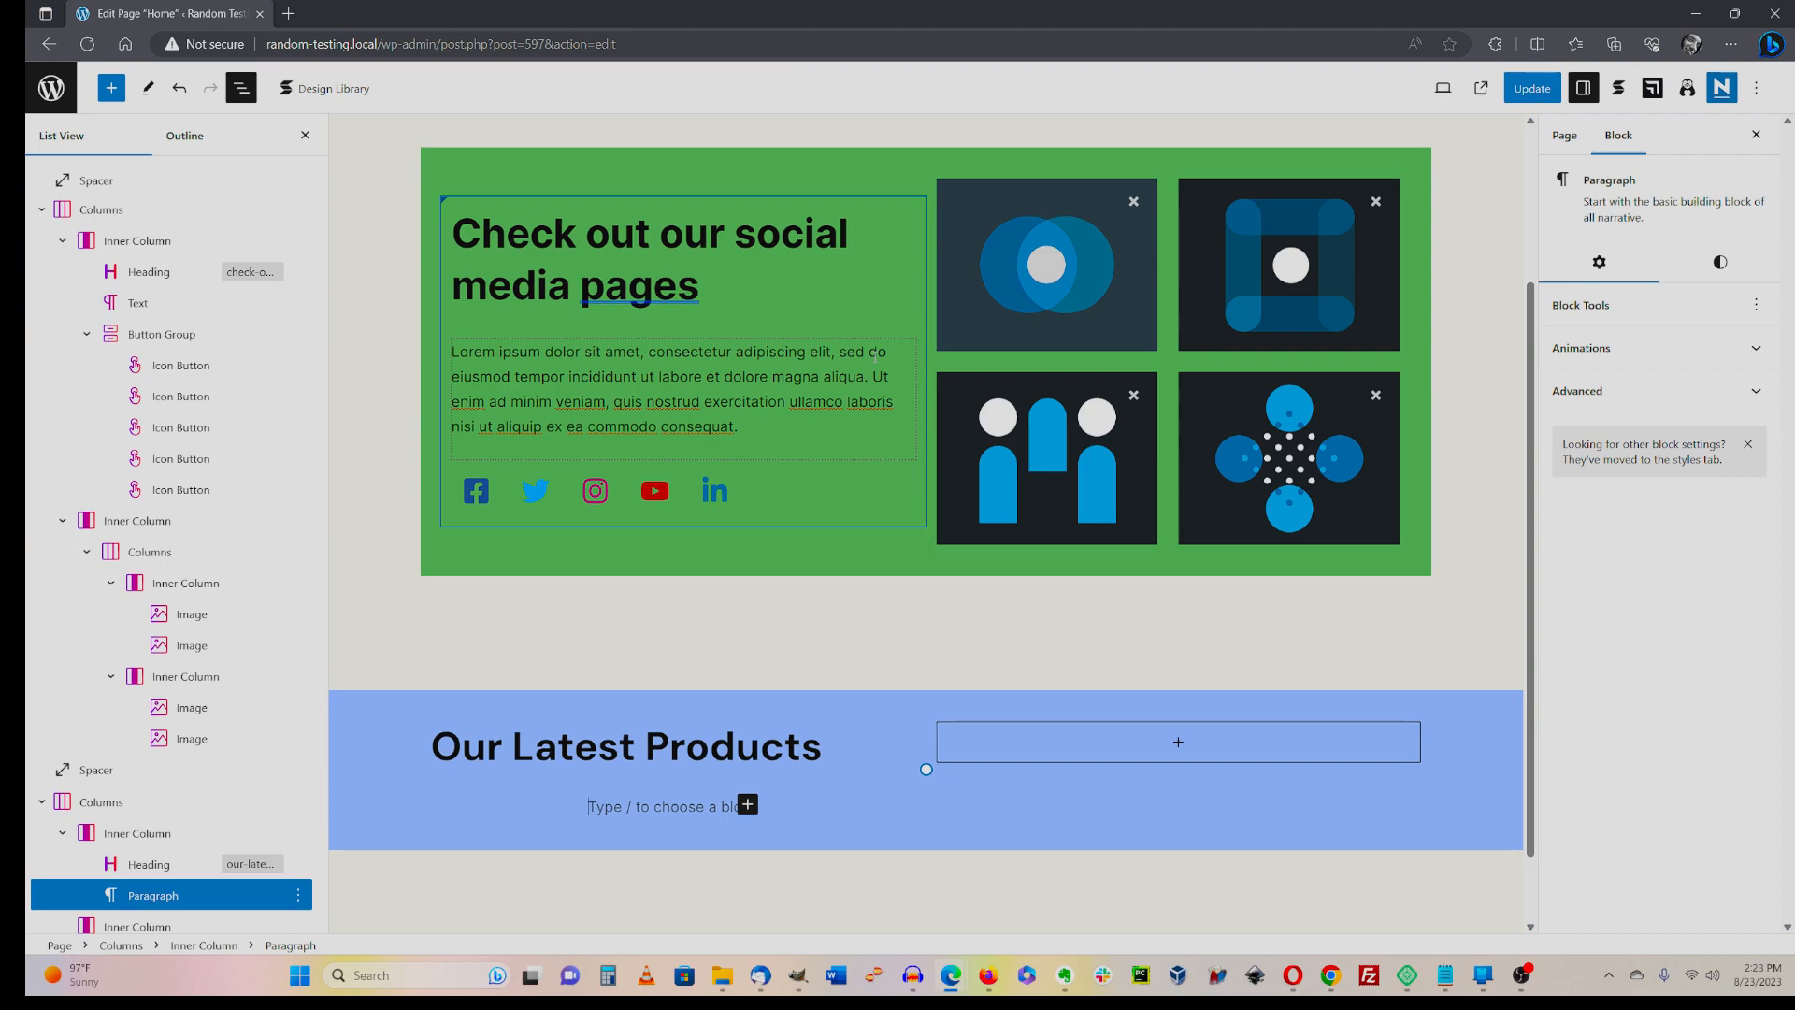
pyautogui.write('/te')
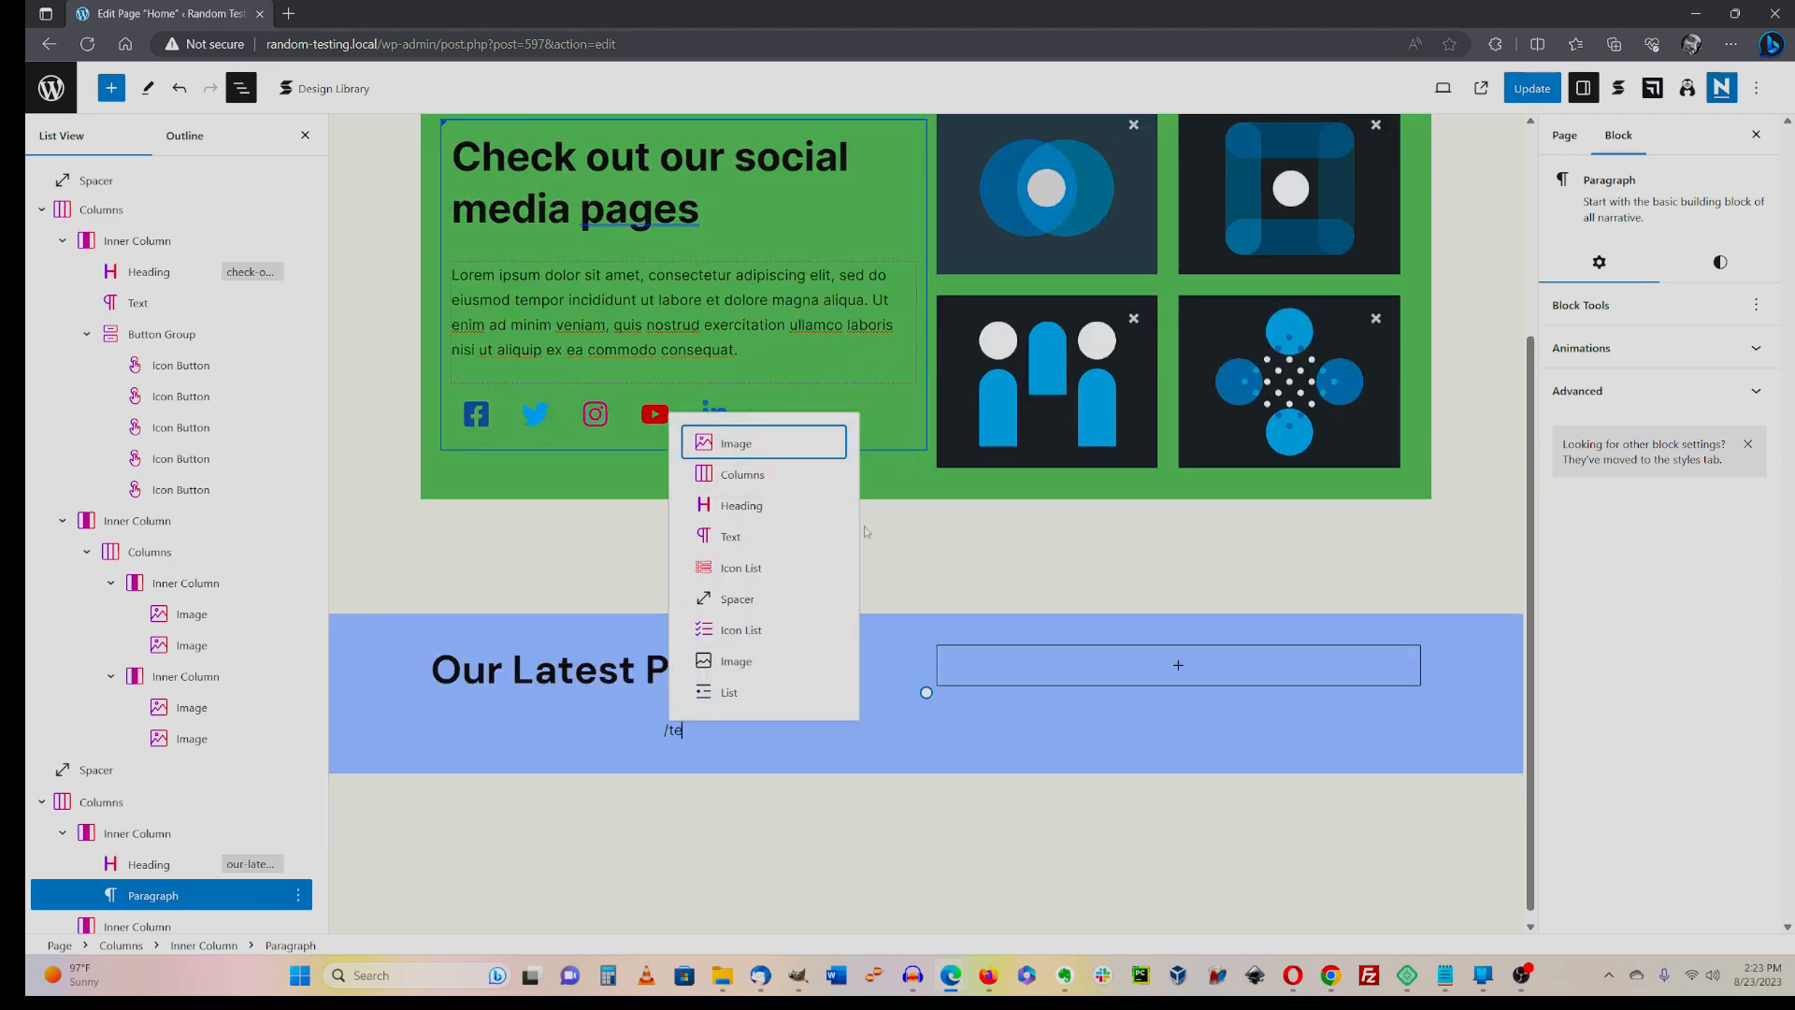
pyautogui.write('st')
pyautogui.press('Escape')
pyautogui.moveTo(1039, 529); pyautogui.dragTo(658, 730)
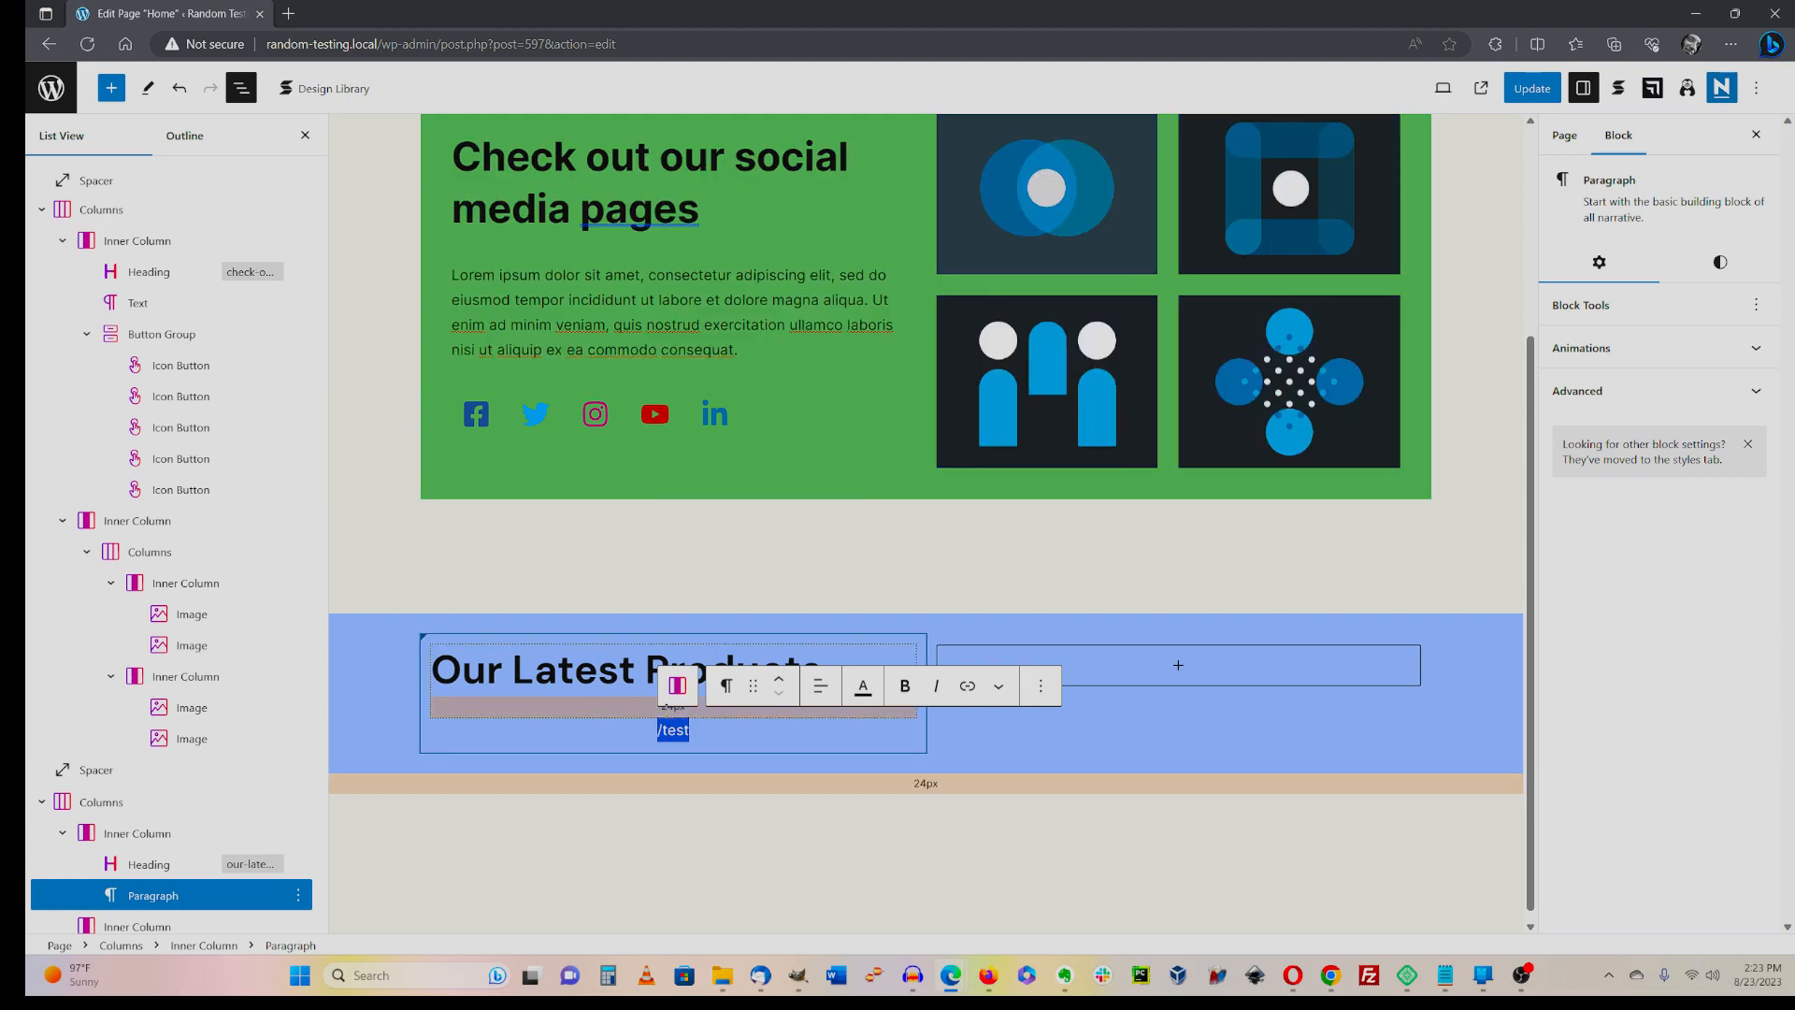
pyautogui.hotkey('ctrl', 's')
pyautogui.write('/t')
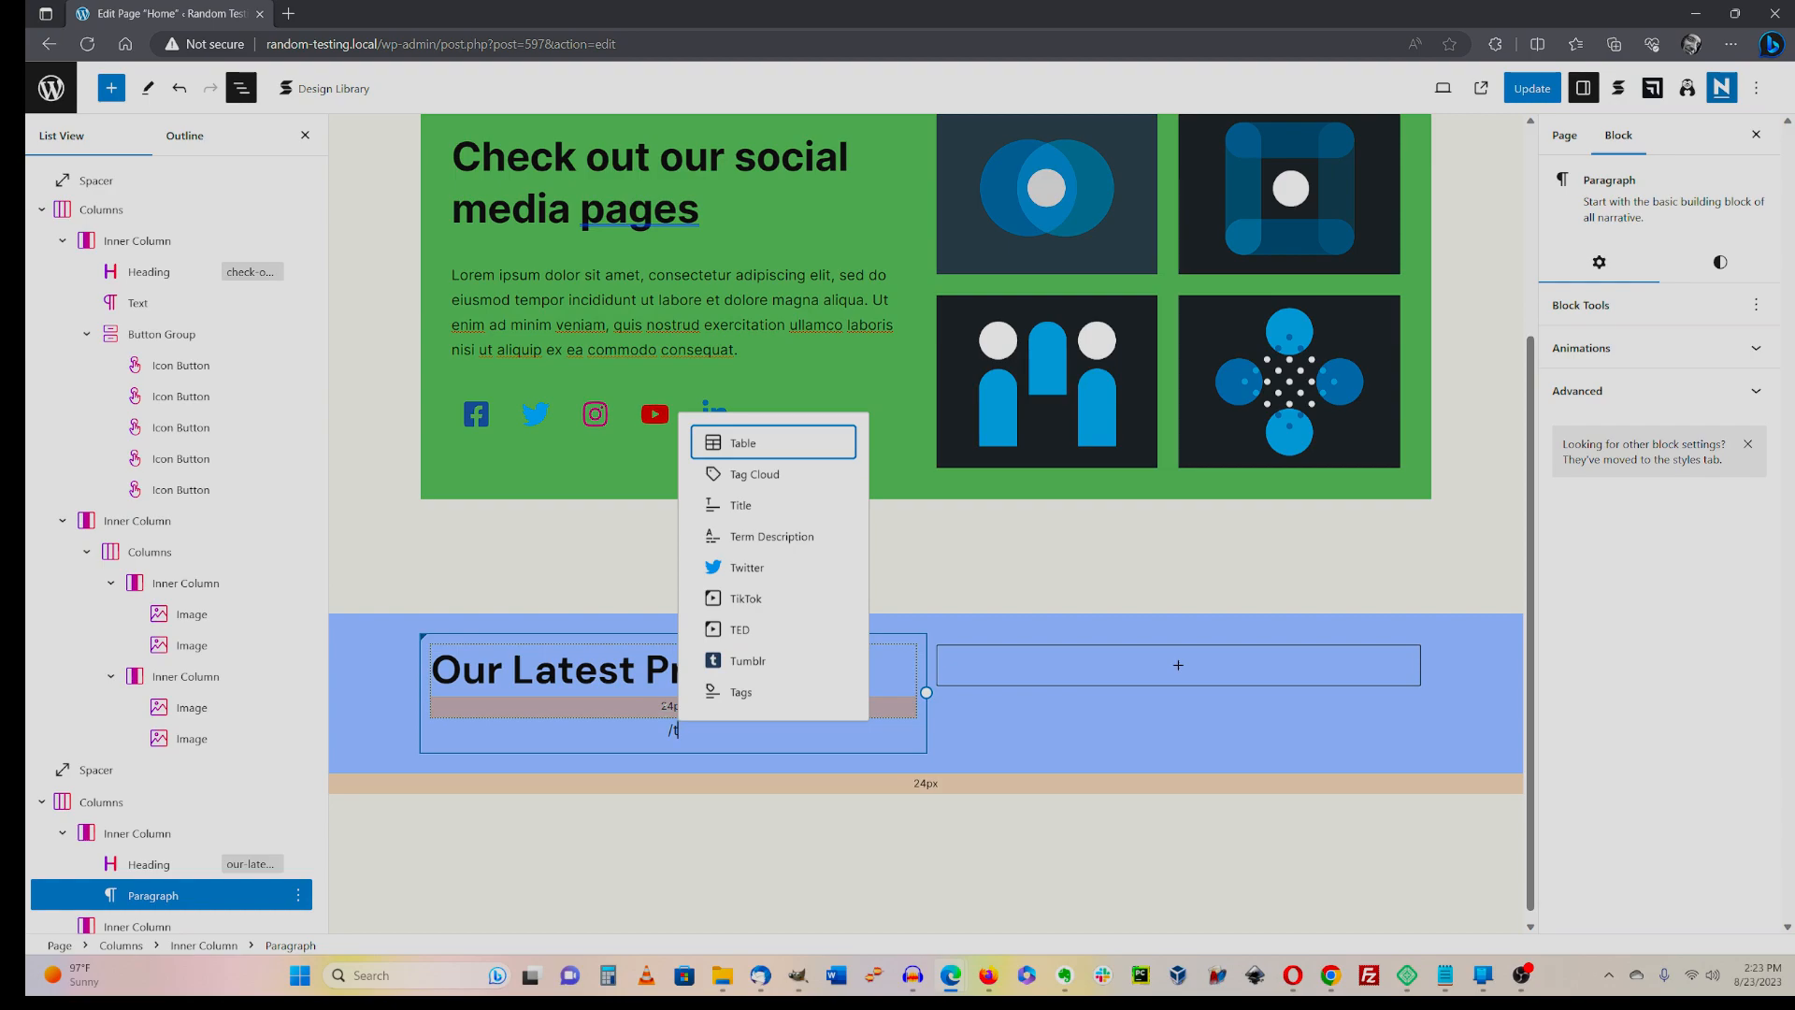
pyautogui.write('ext')
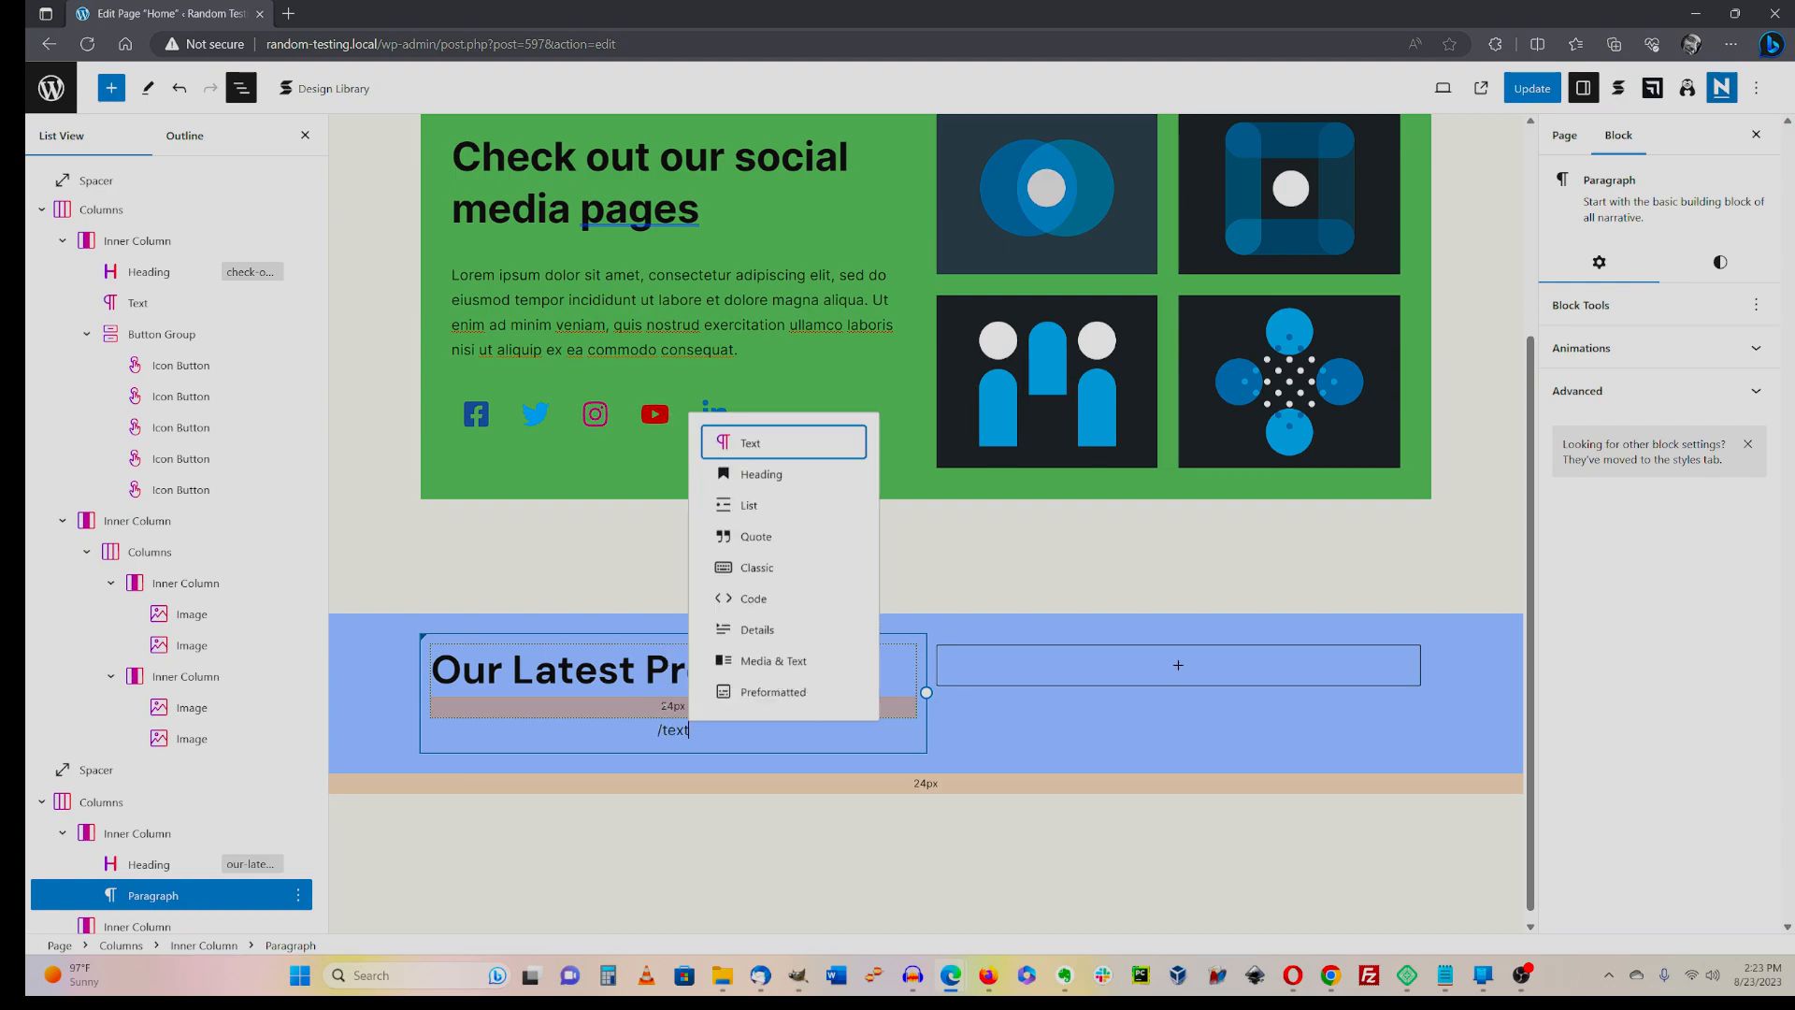
pyautogui.click(765, 446)
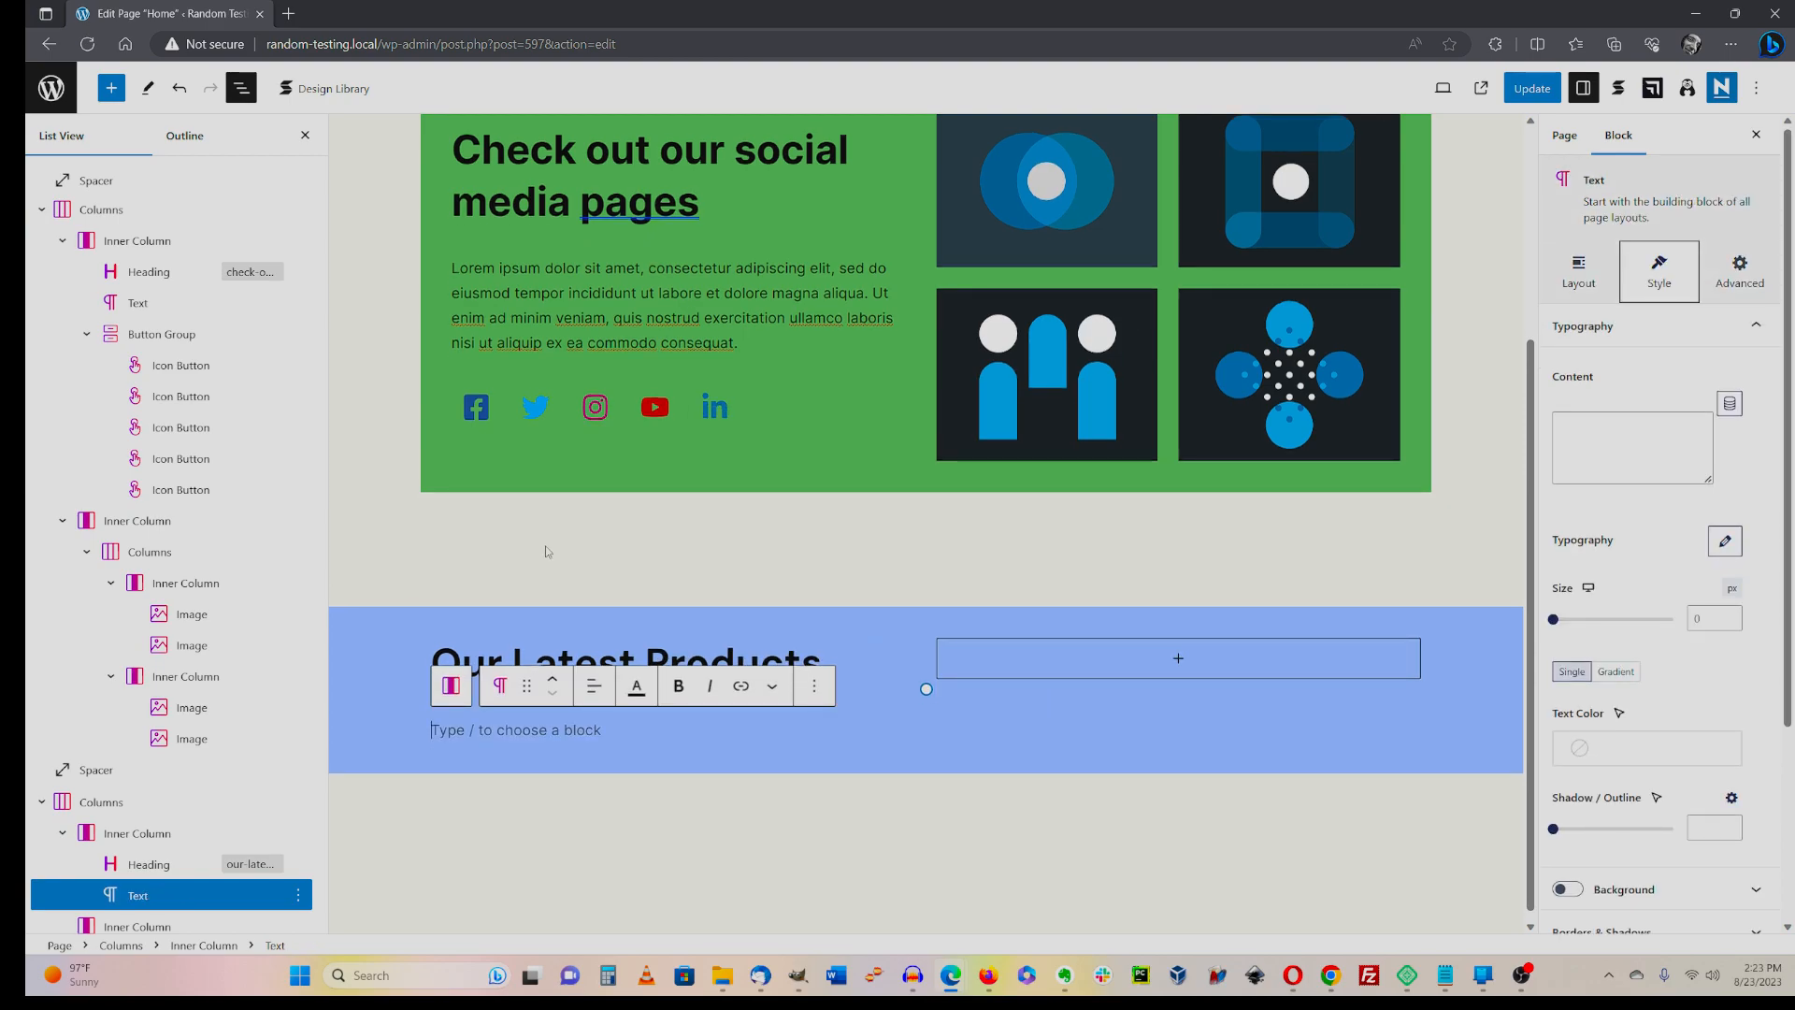
pyautogui.write('Lorem ipsum dolor sit amet, consectetur adipiscing elit, sed do eiusmod tempor incididunt ut labore et dolore magna aliqua. Ut enim ad minim veniam, quis nostrud exercitation ullamco laboris nisi ut aliquip ex ea commodo consequat.')
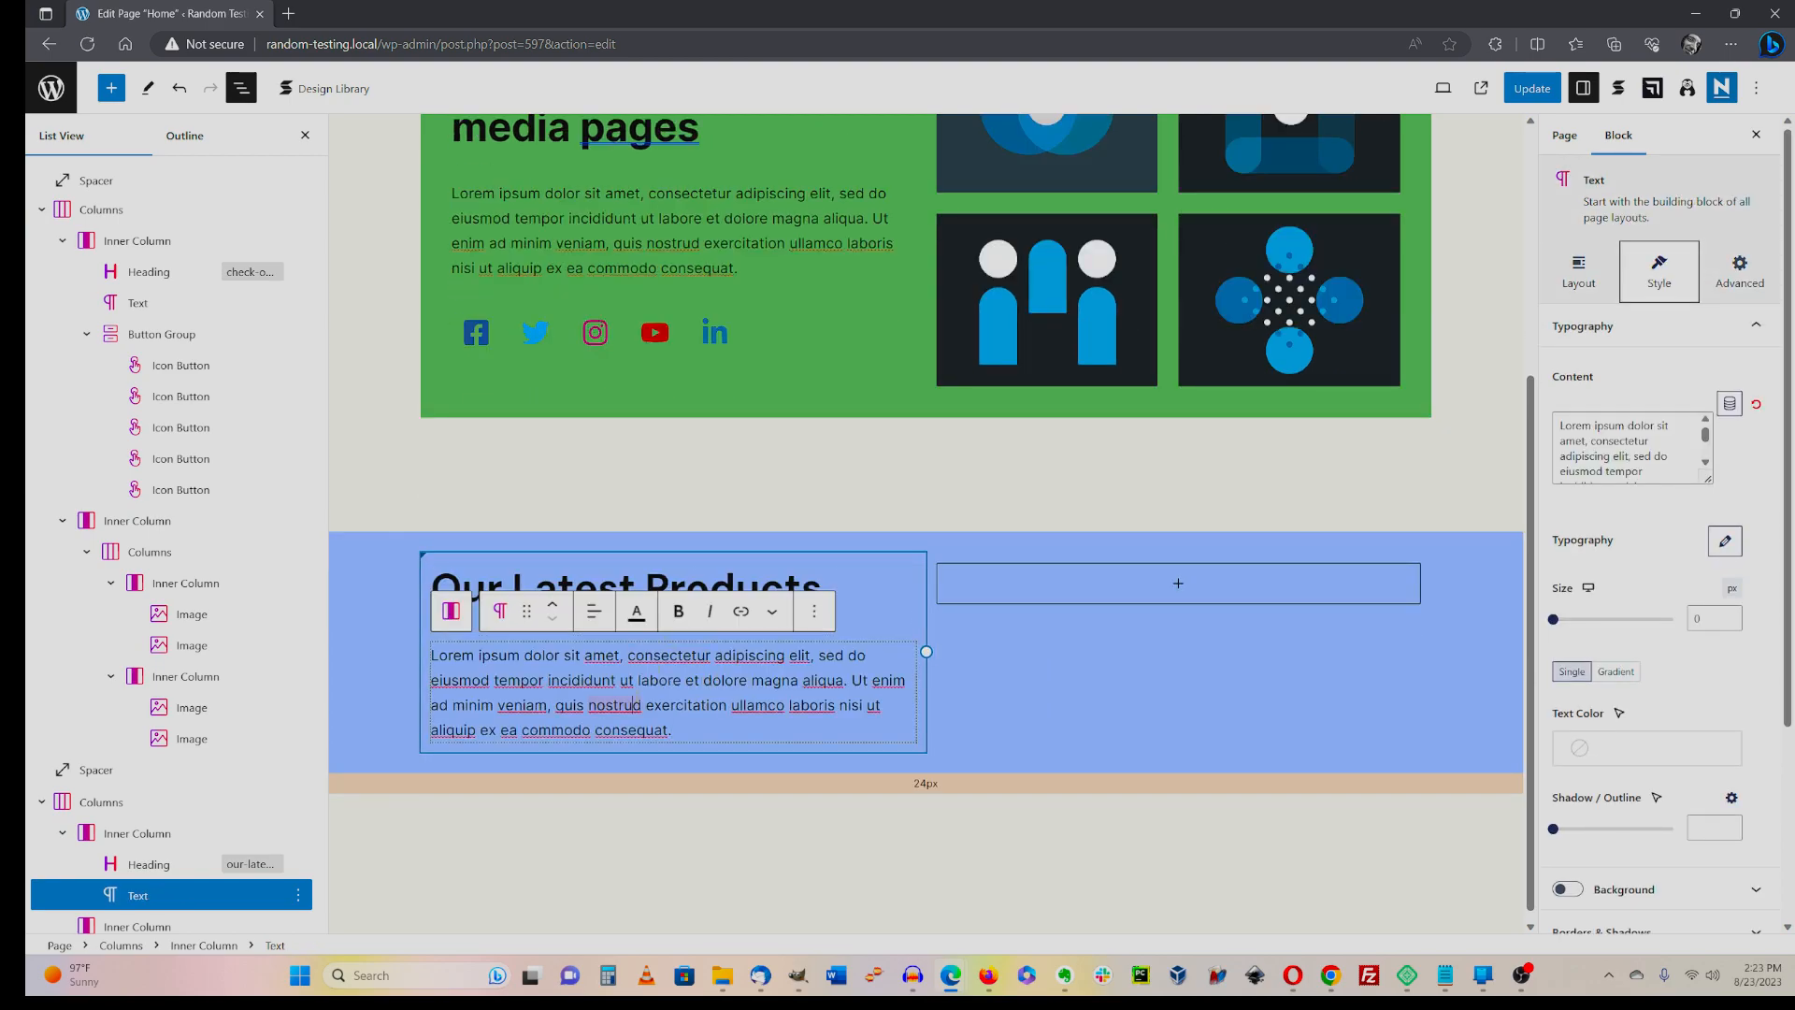
# - Set the Lorem ipsum text under "Our Latest Products" to 16 px, font family DM Sans and weight Bold
pyautogui.click(639, 704)
pyautogui.click(1707, 615)
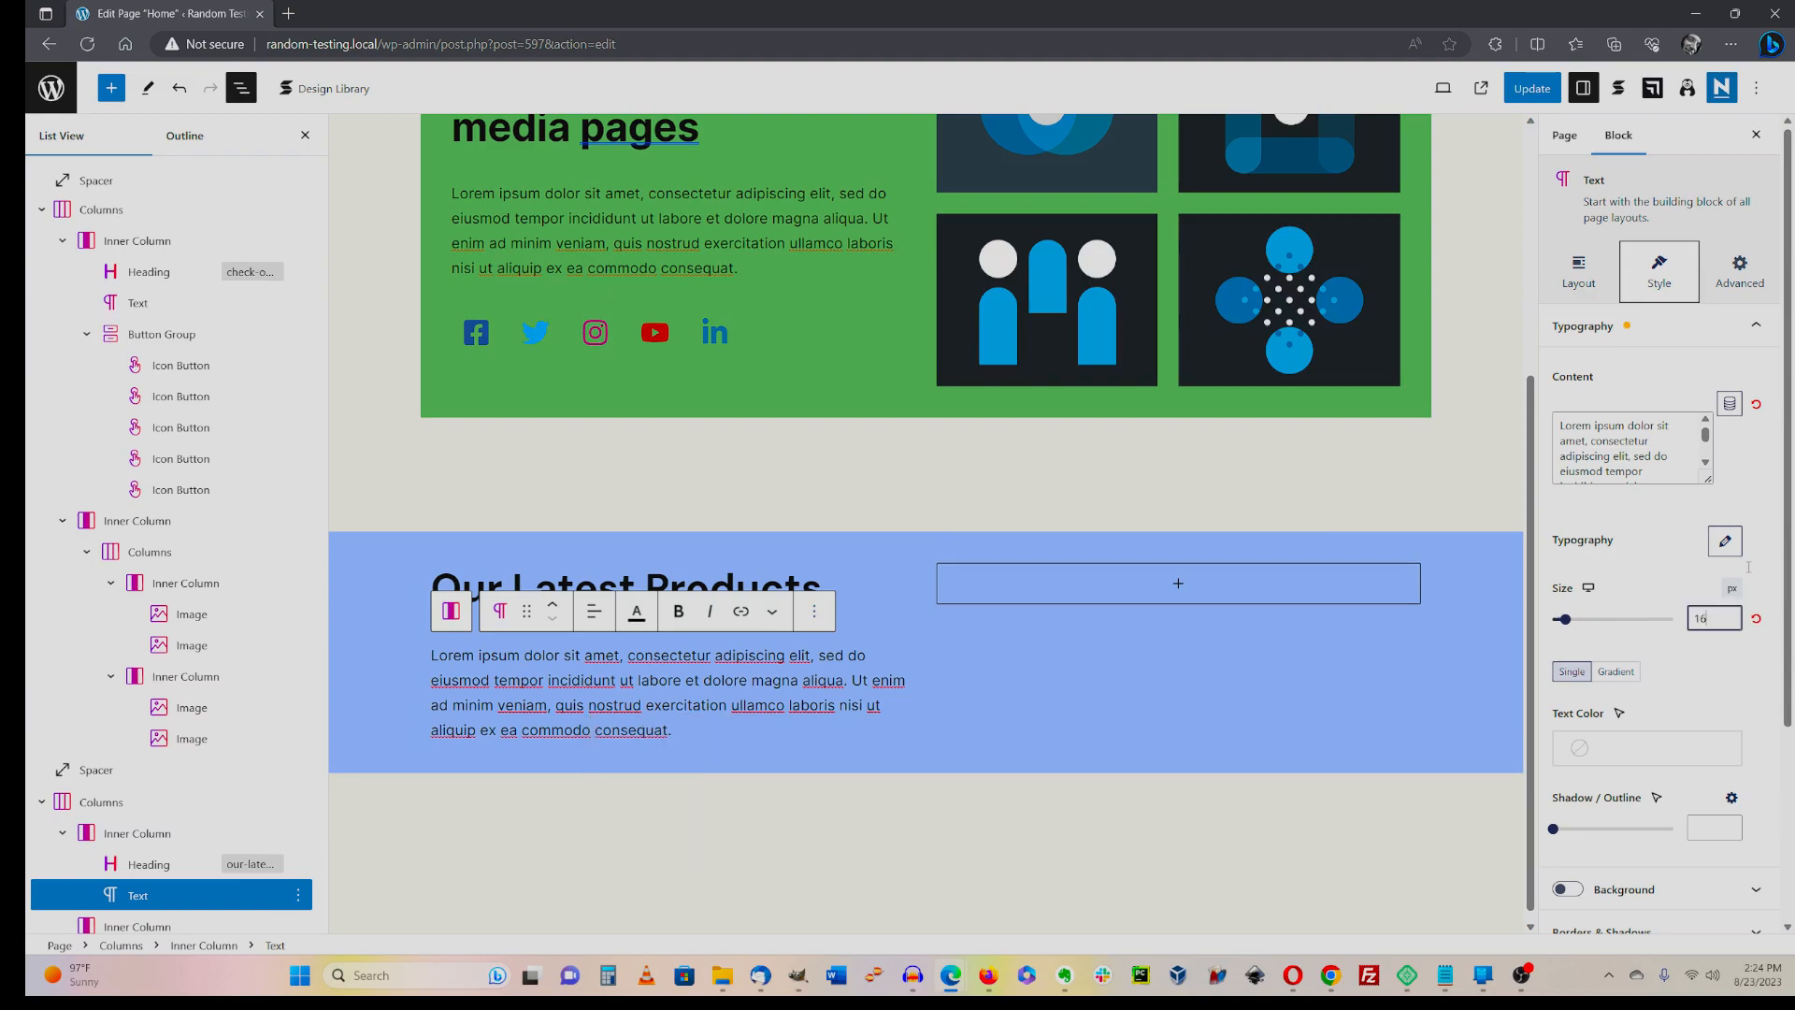
pyautogui.click(1725, 543)
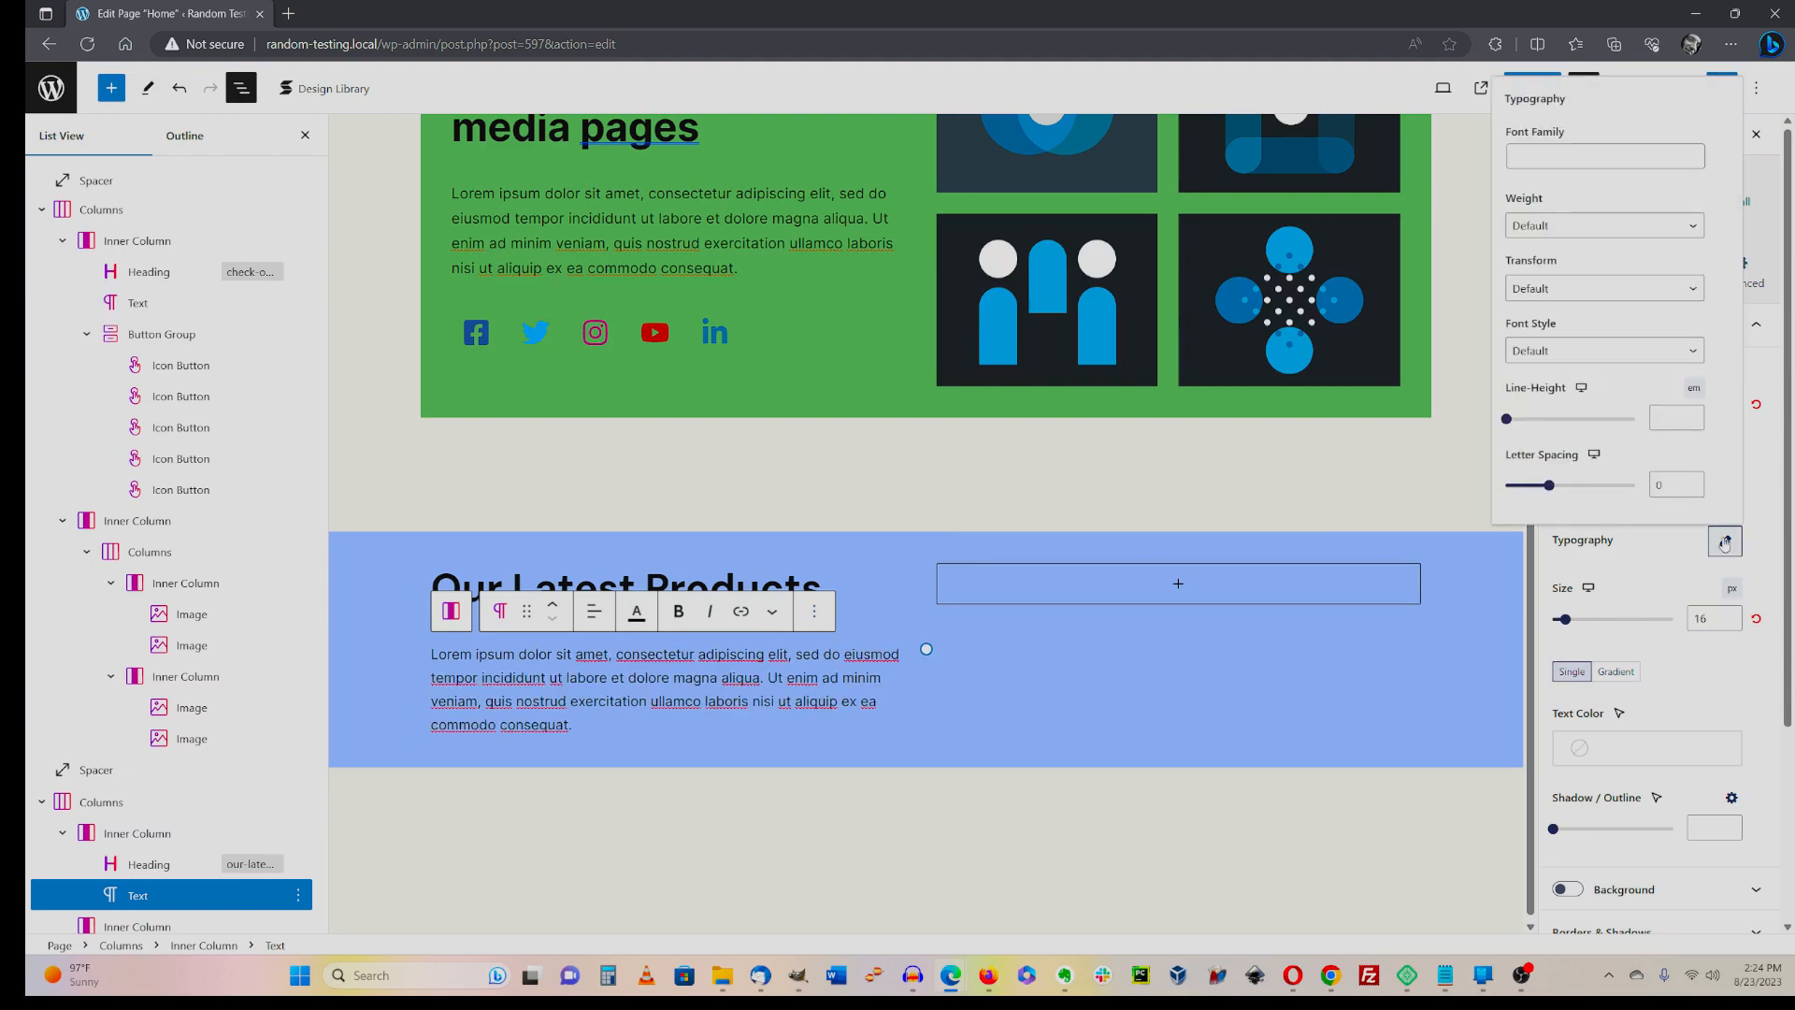
pyautogui.click(1609, 148)
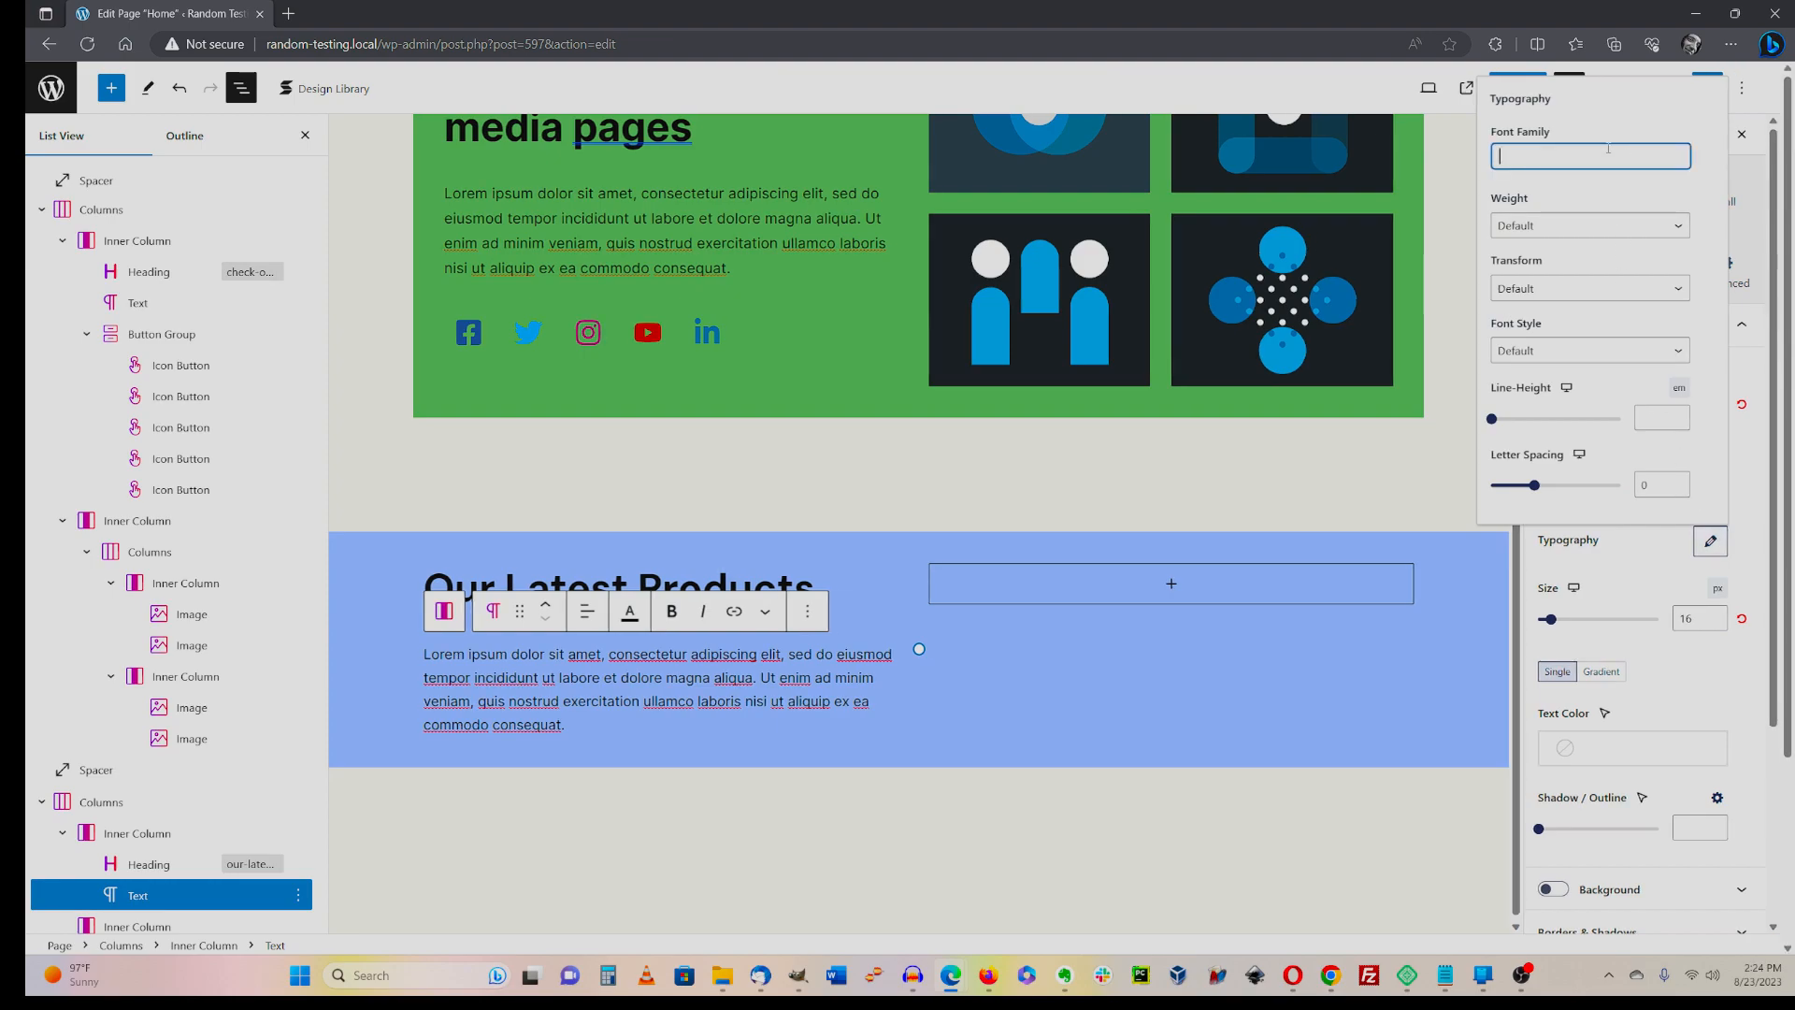
pyautogui.write('dm')
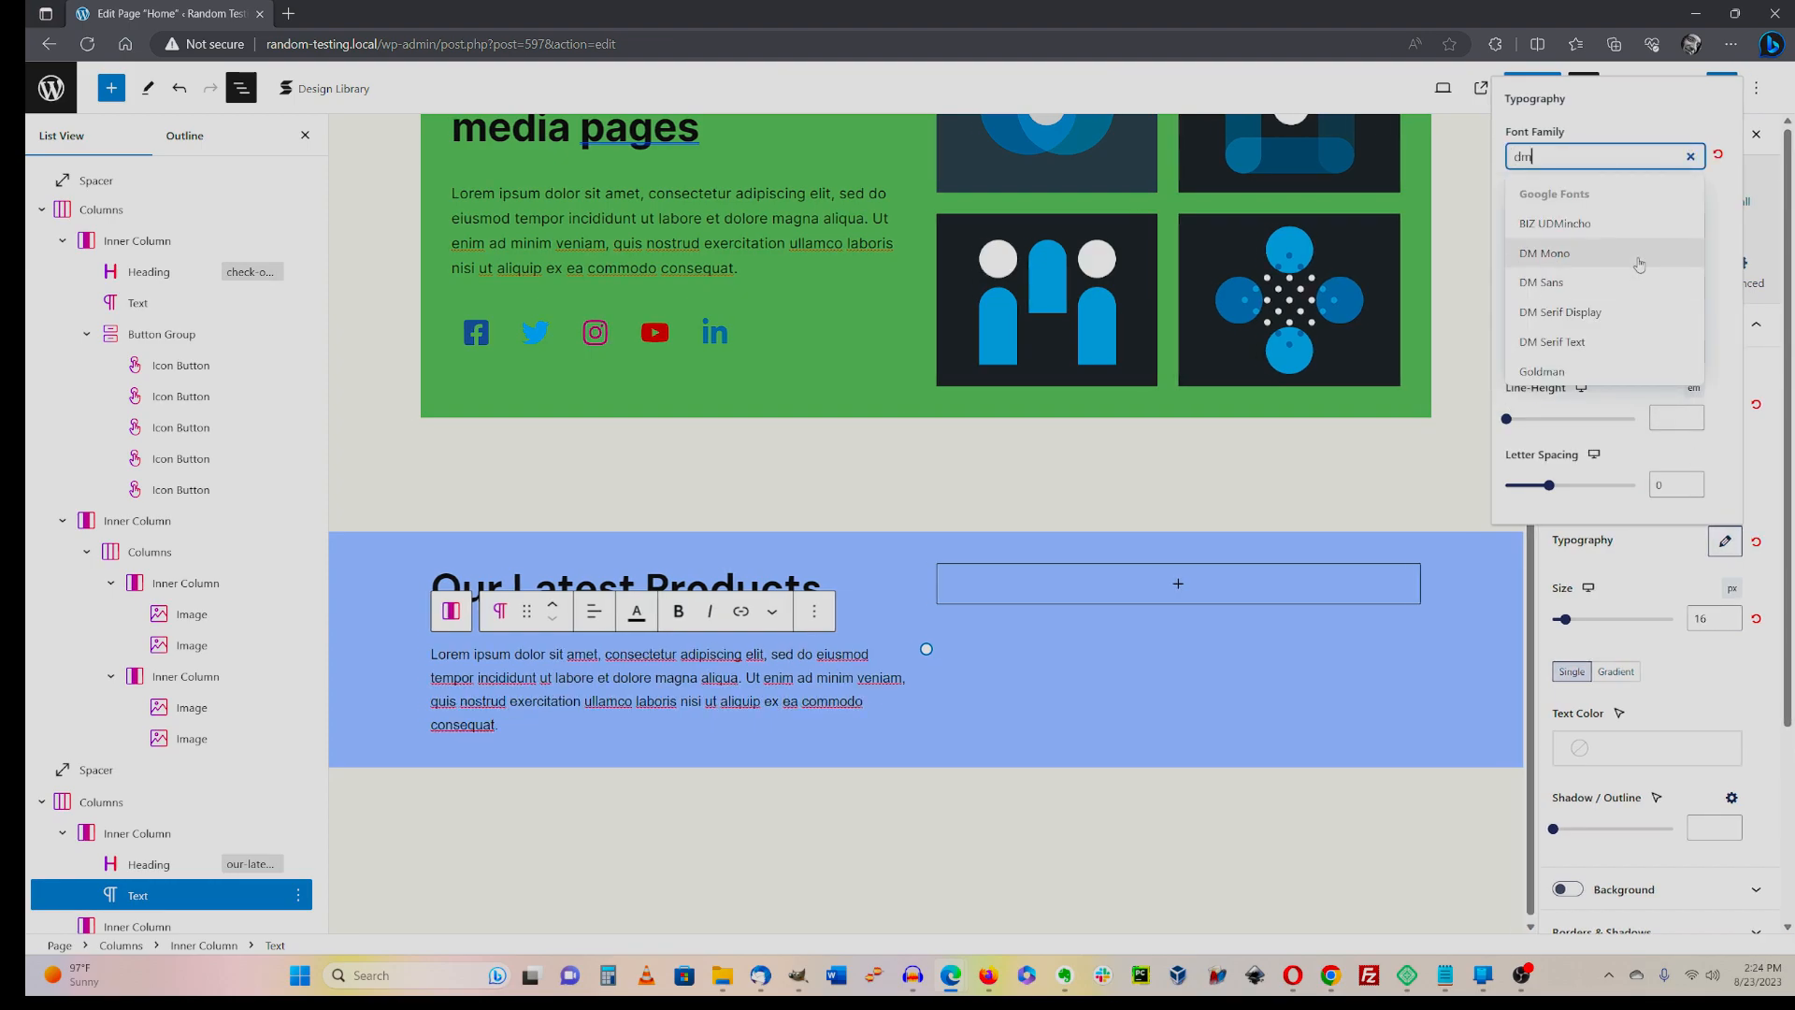
pyautogui.click(1578, 283)
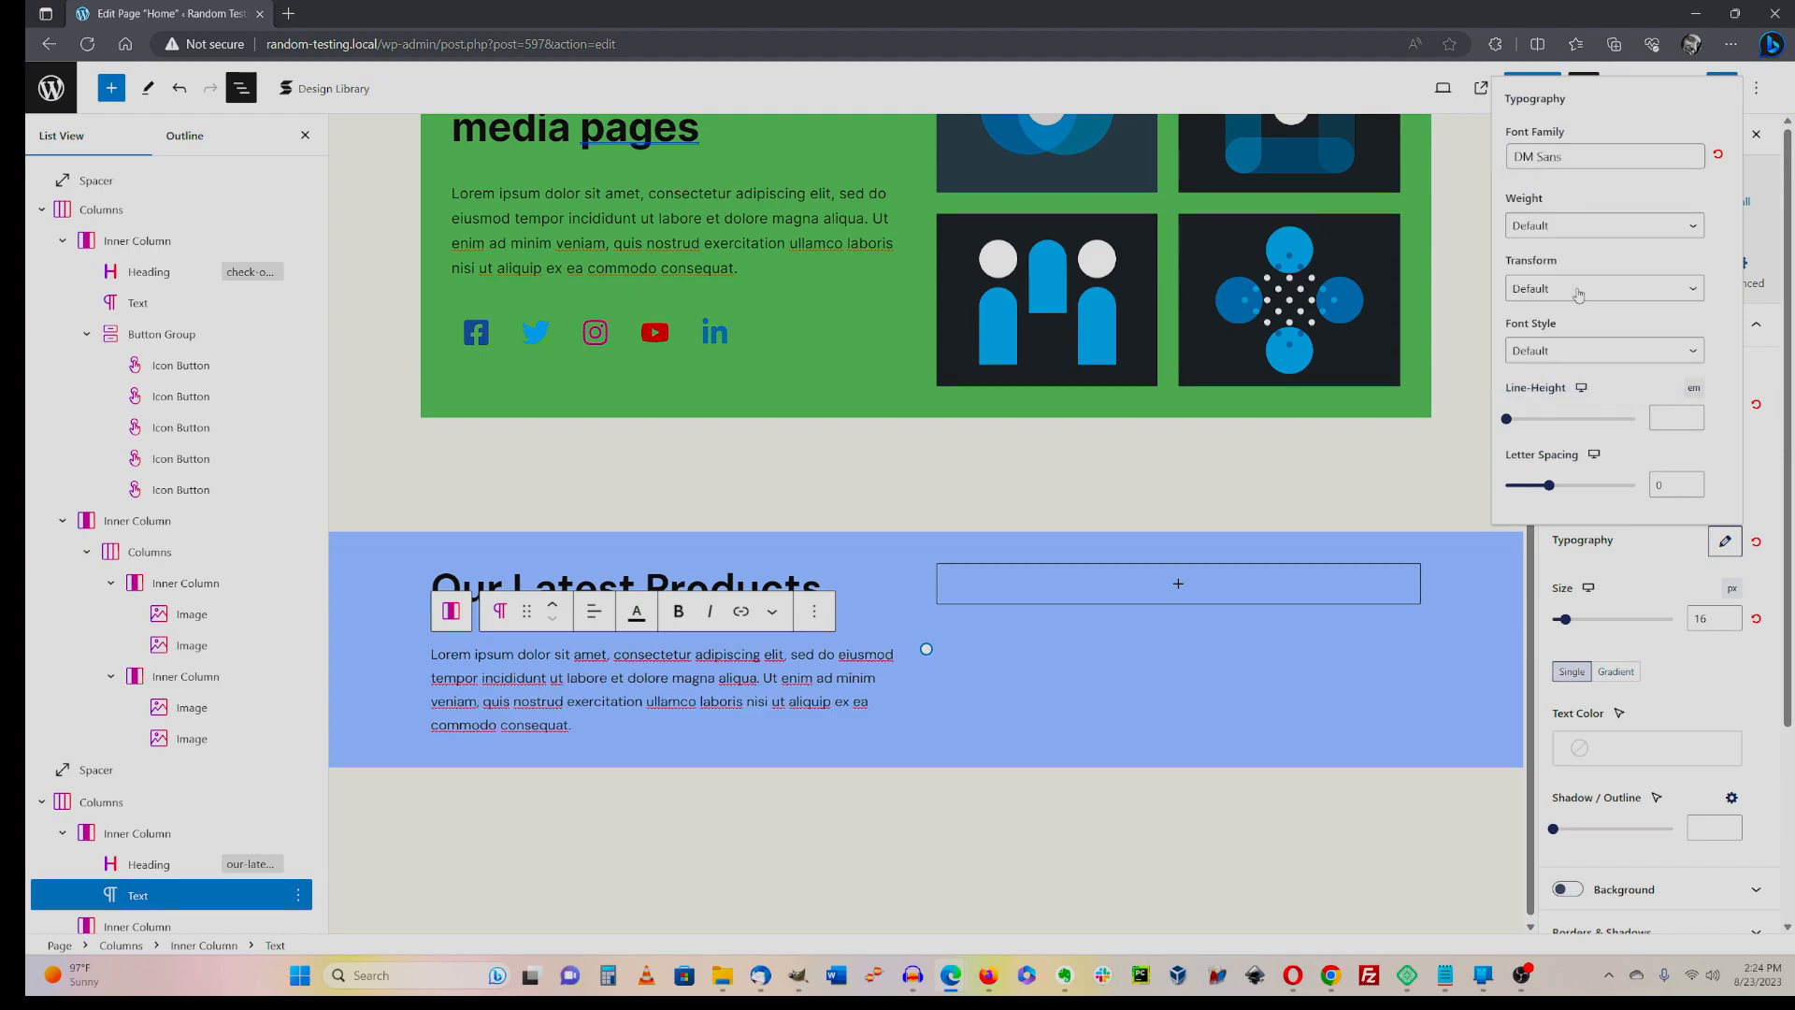
pyautogui.click(1576, 233)
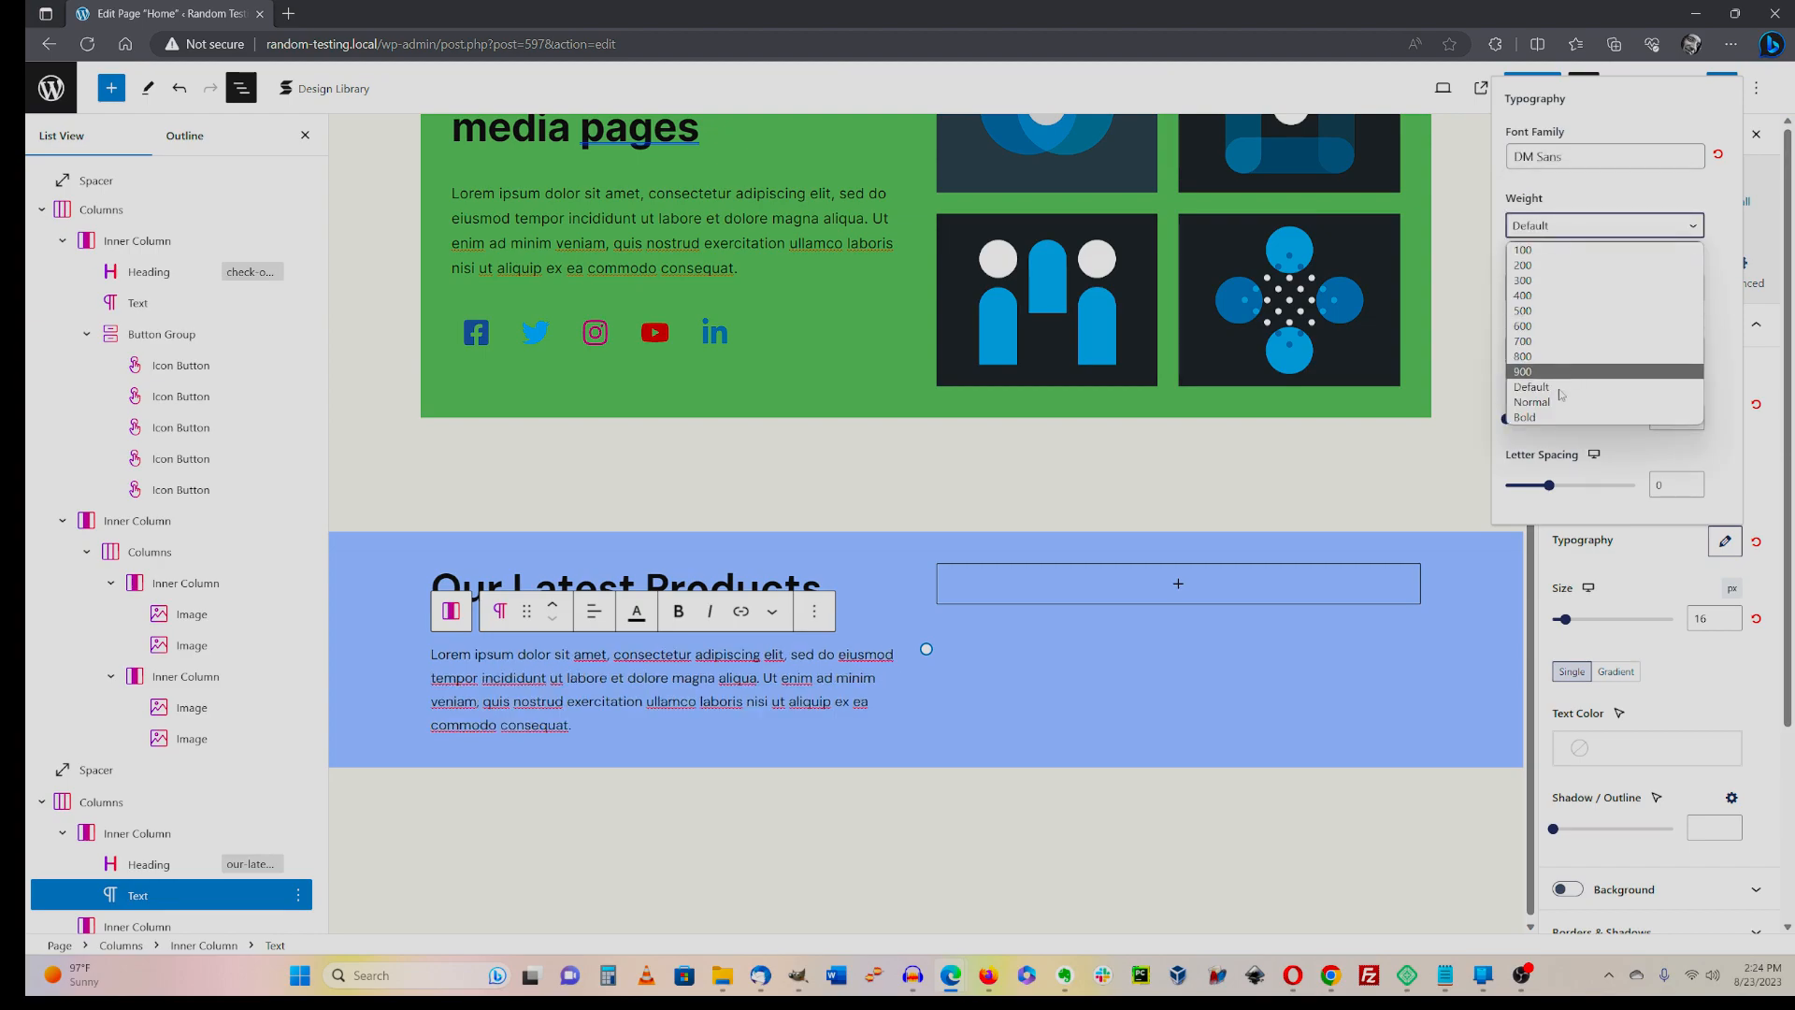
pyautogui.click(1549, 424)
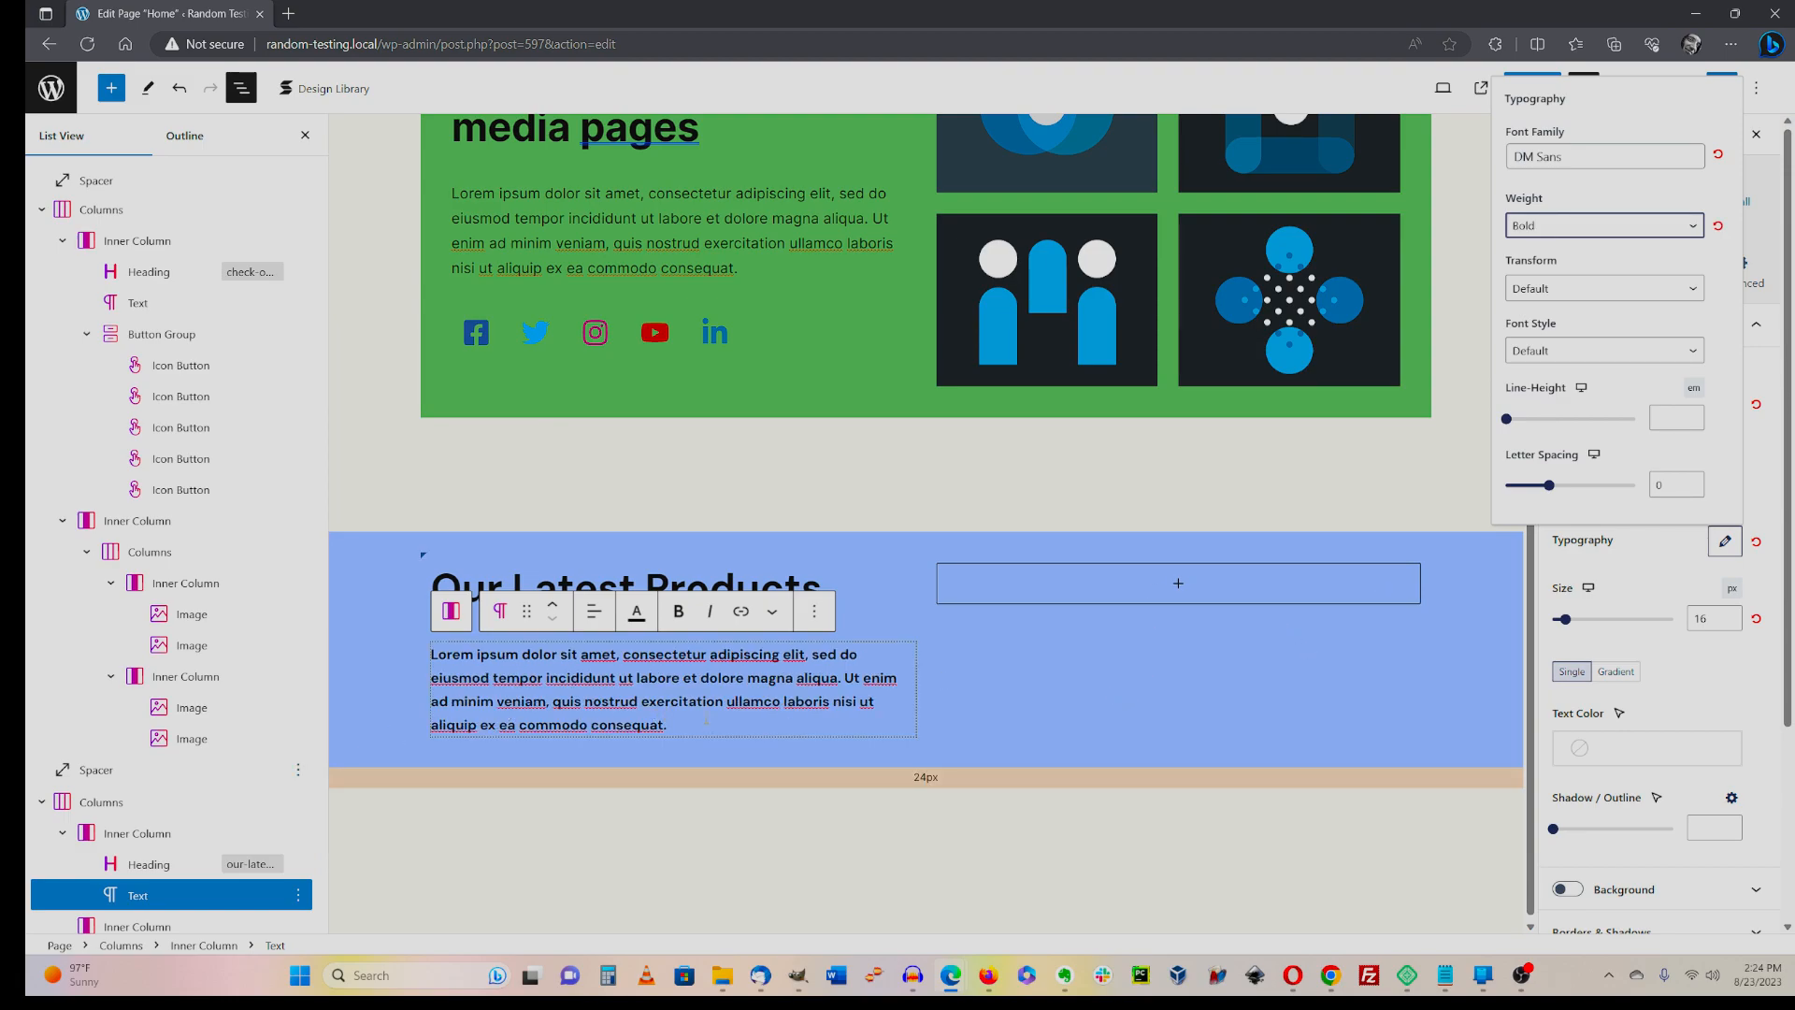
# - Set the text colour of both the paragraph and the "Our Latest Products" heading to the theme's Neve - Text Dark Background
pyautogui.click(1645, 748)
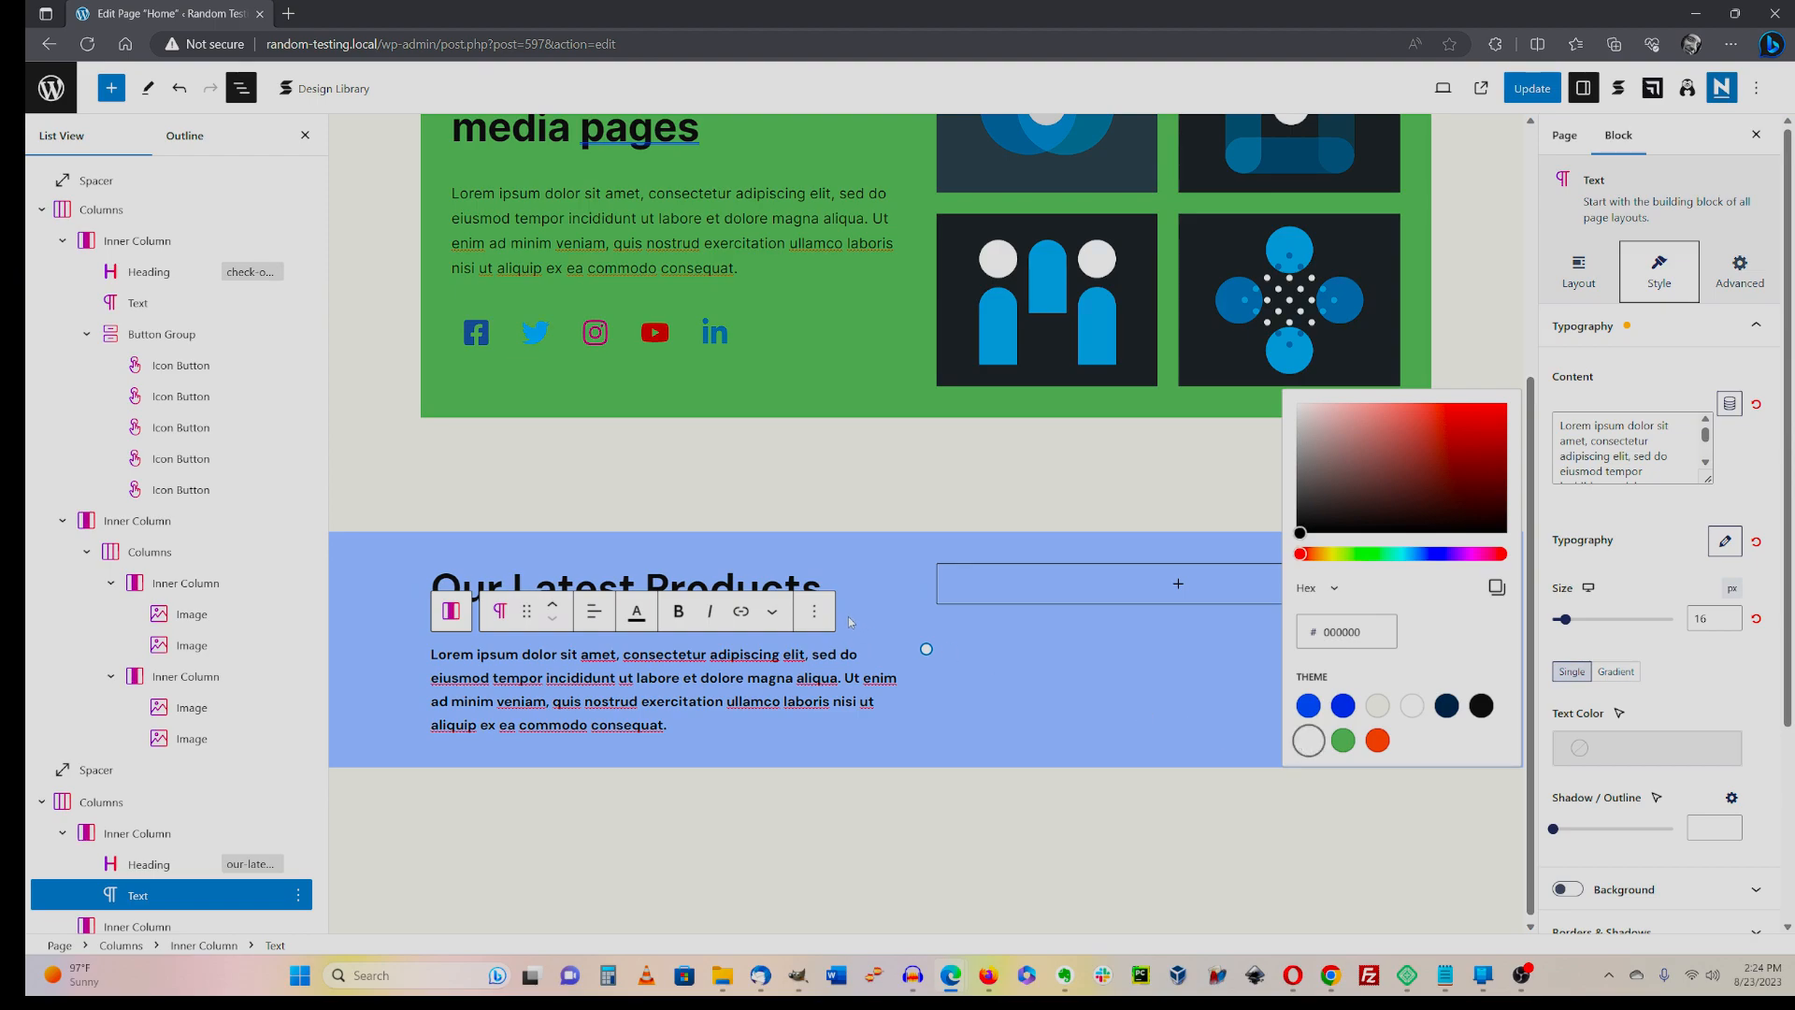
pyautogui.click(1308, 740)
pyautogui.click(760, 584)
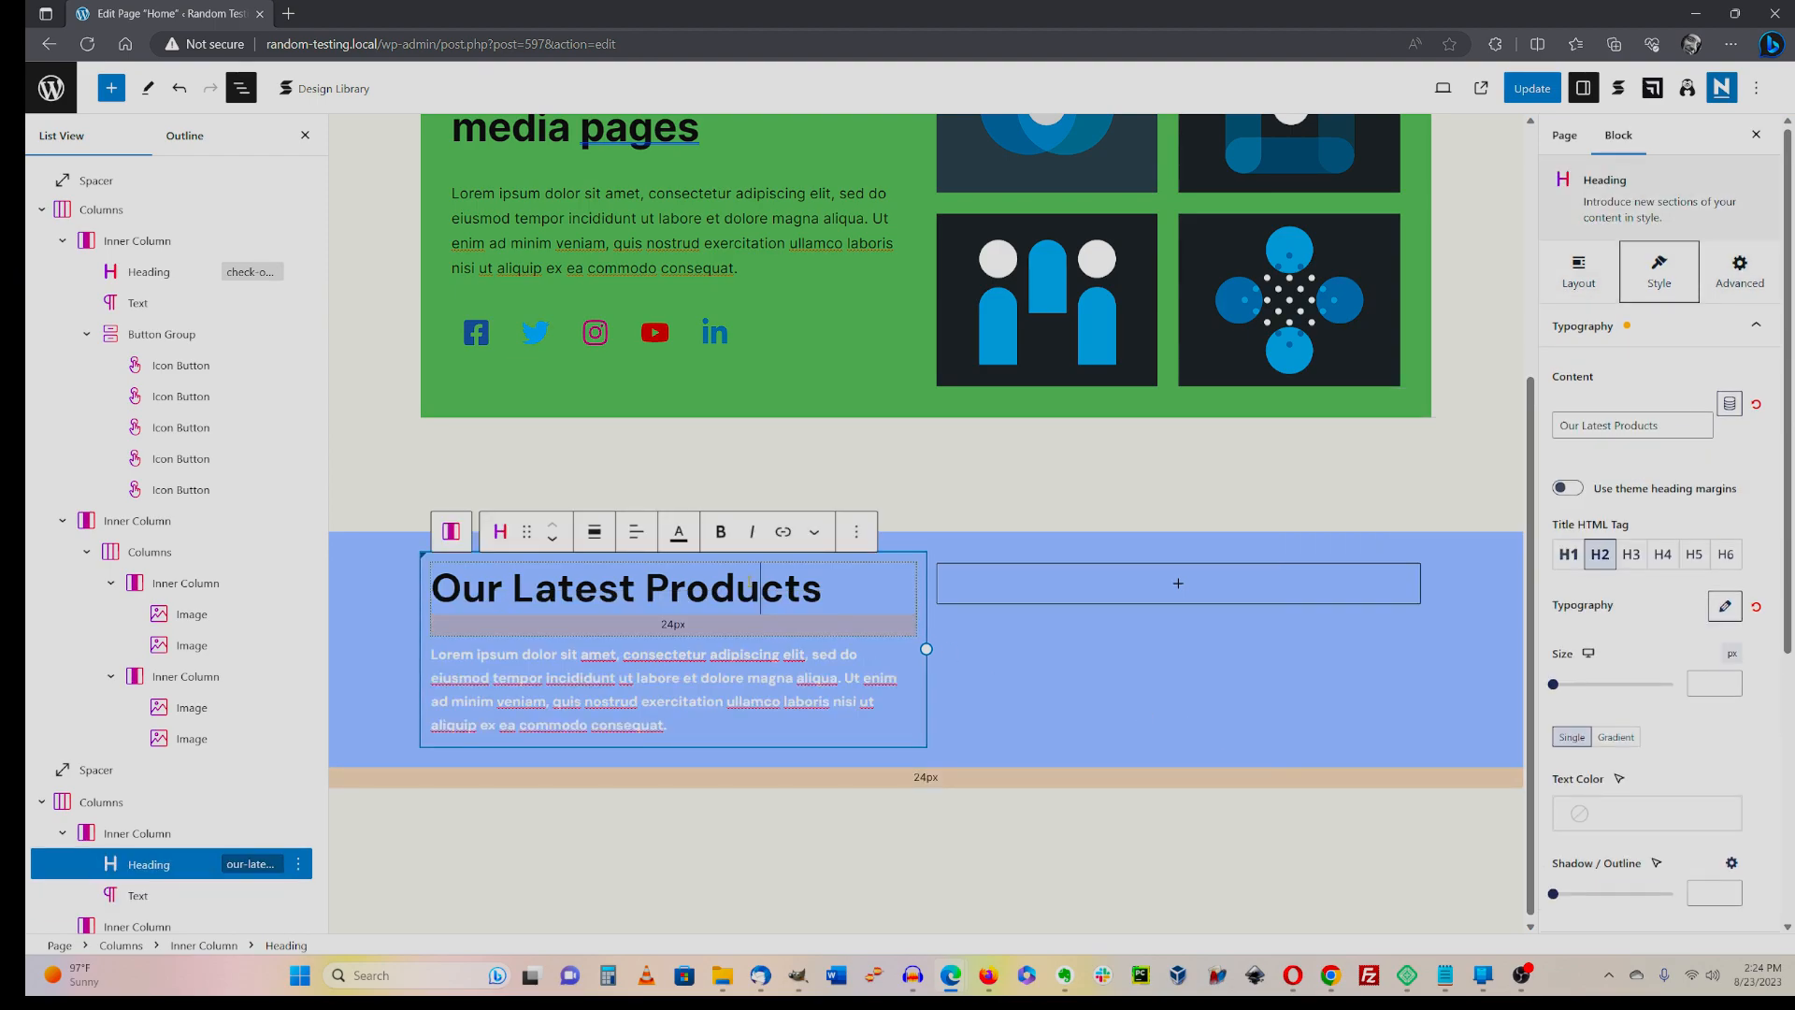
pyautogui.click(1579, 817)
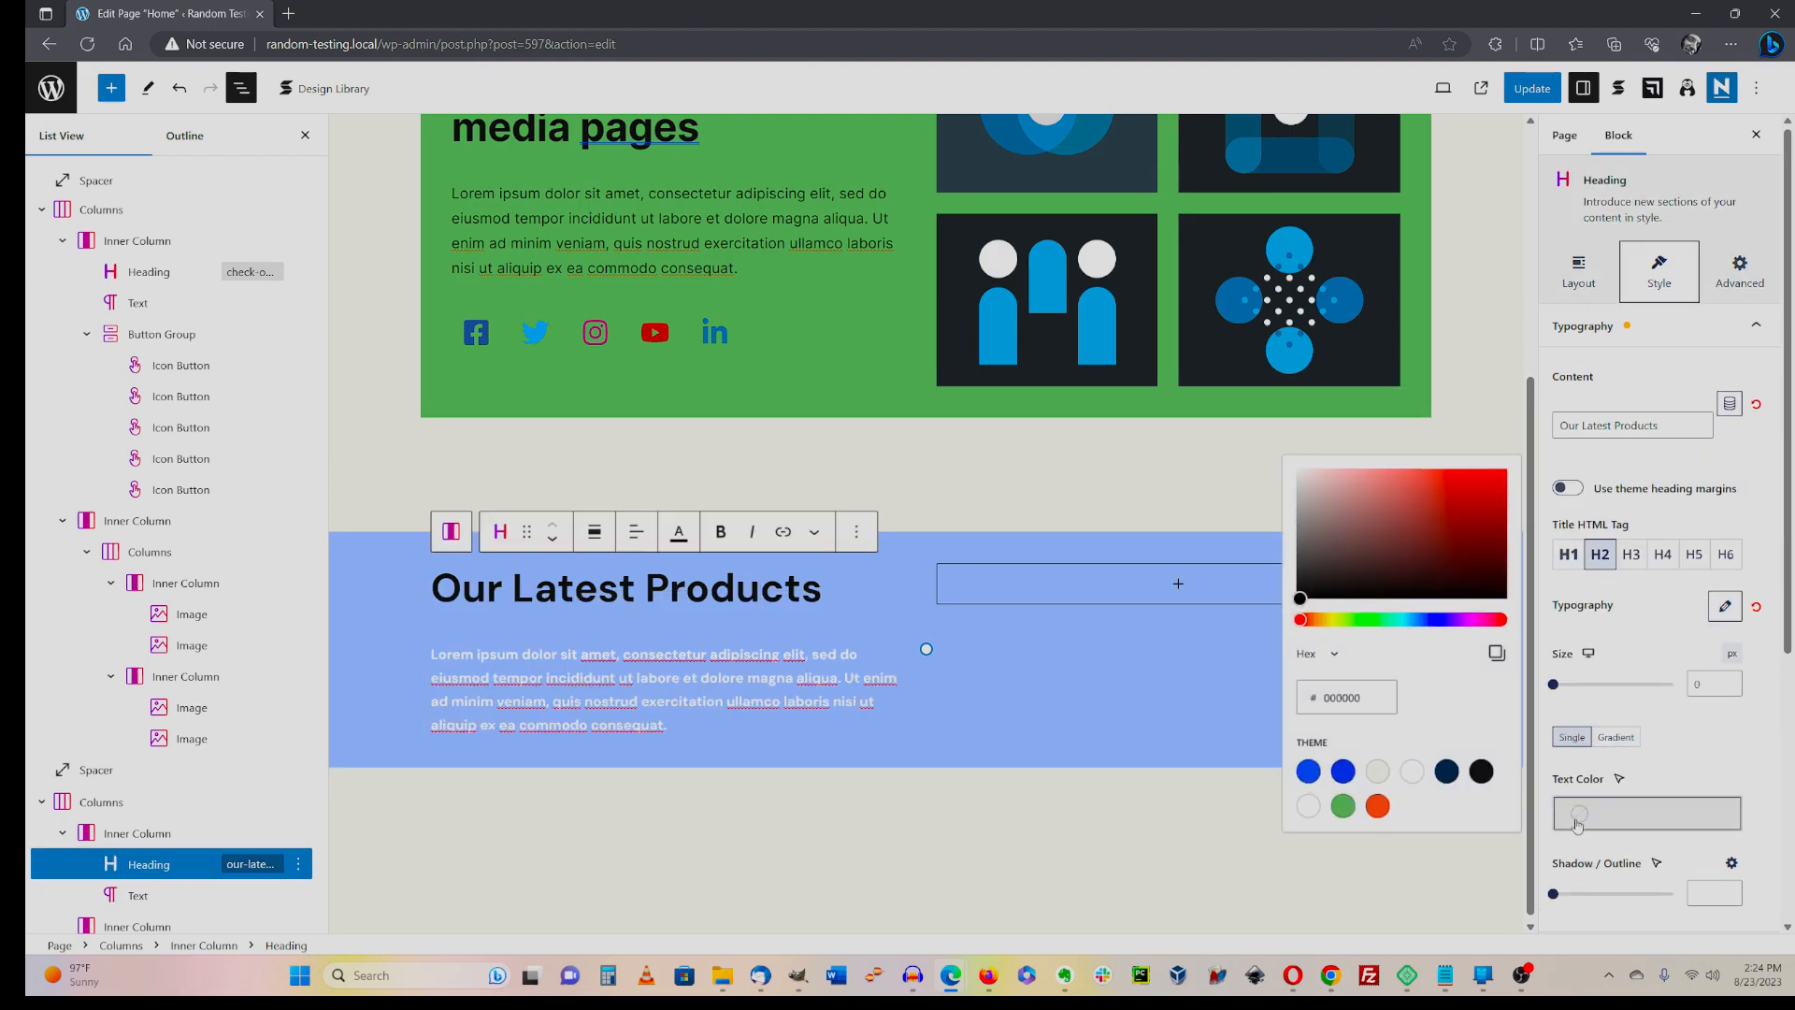
pyautogui.click(1308, 807)
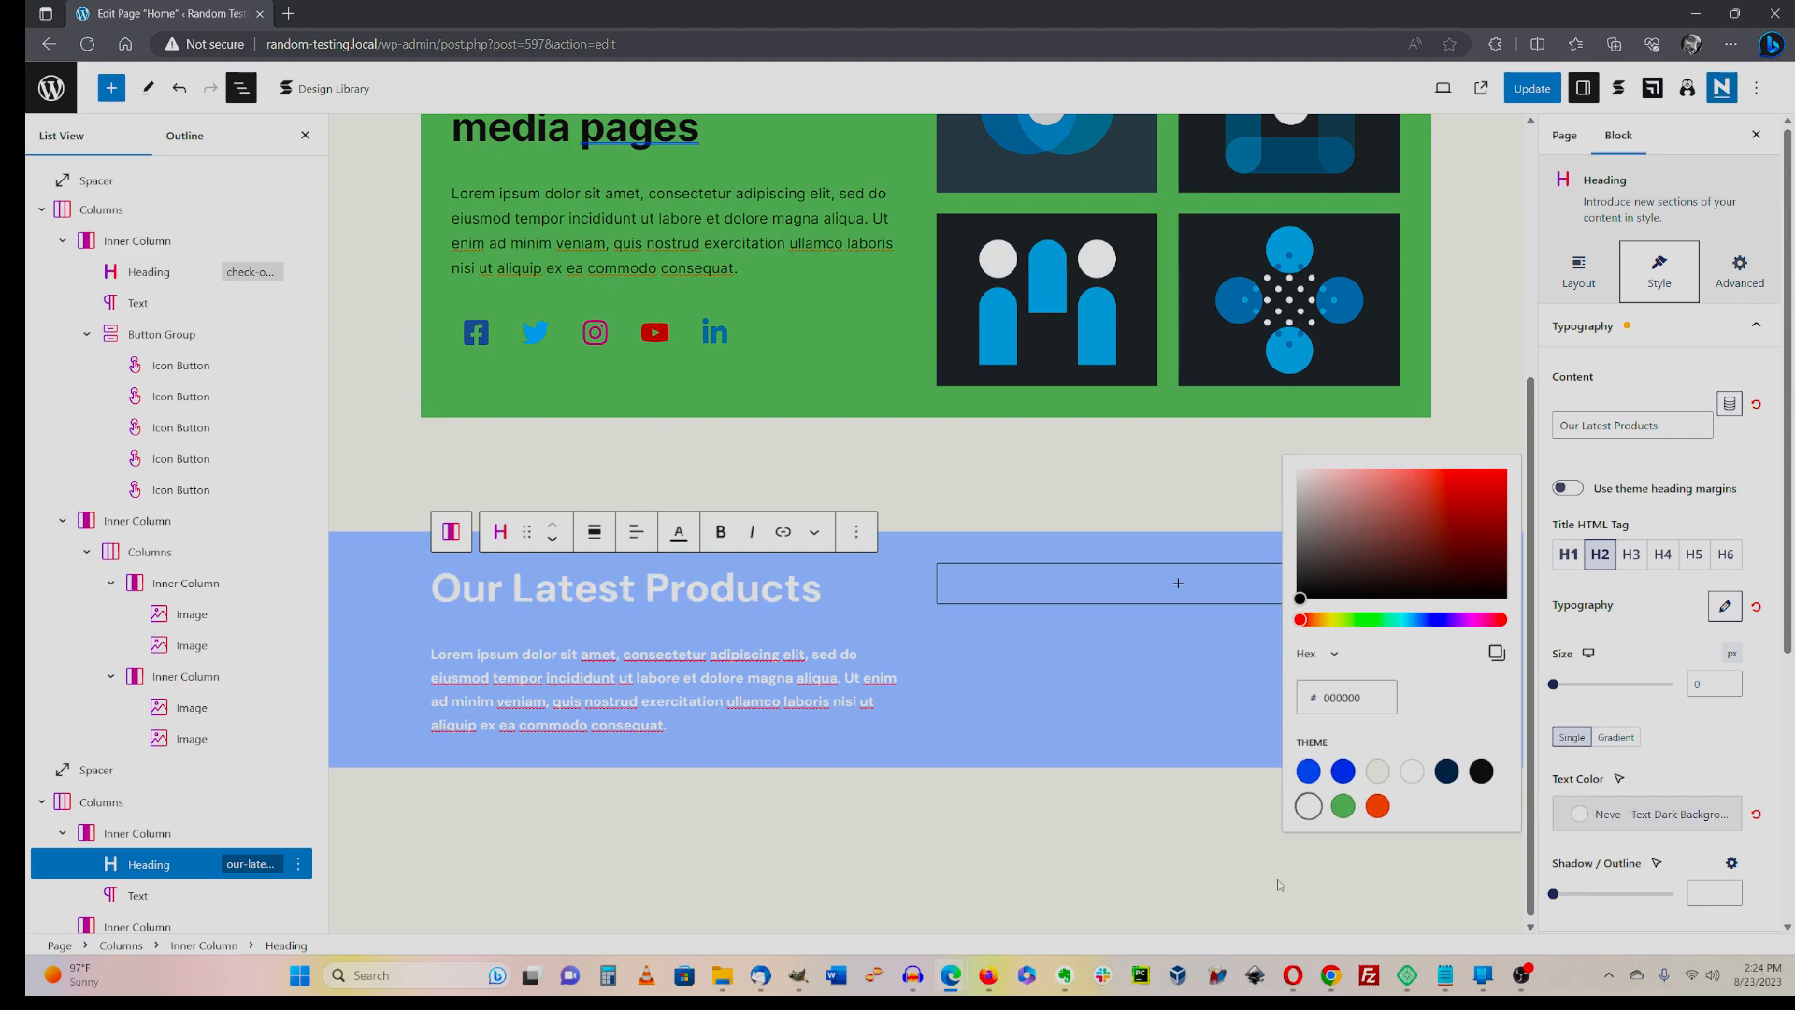
# - Add a nested Columns block with a 50 / 50 layout below the Lorem ipsum text under "Our Latest Products"
pyautogui.click(723, 721)
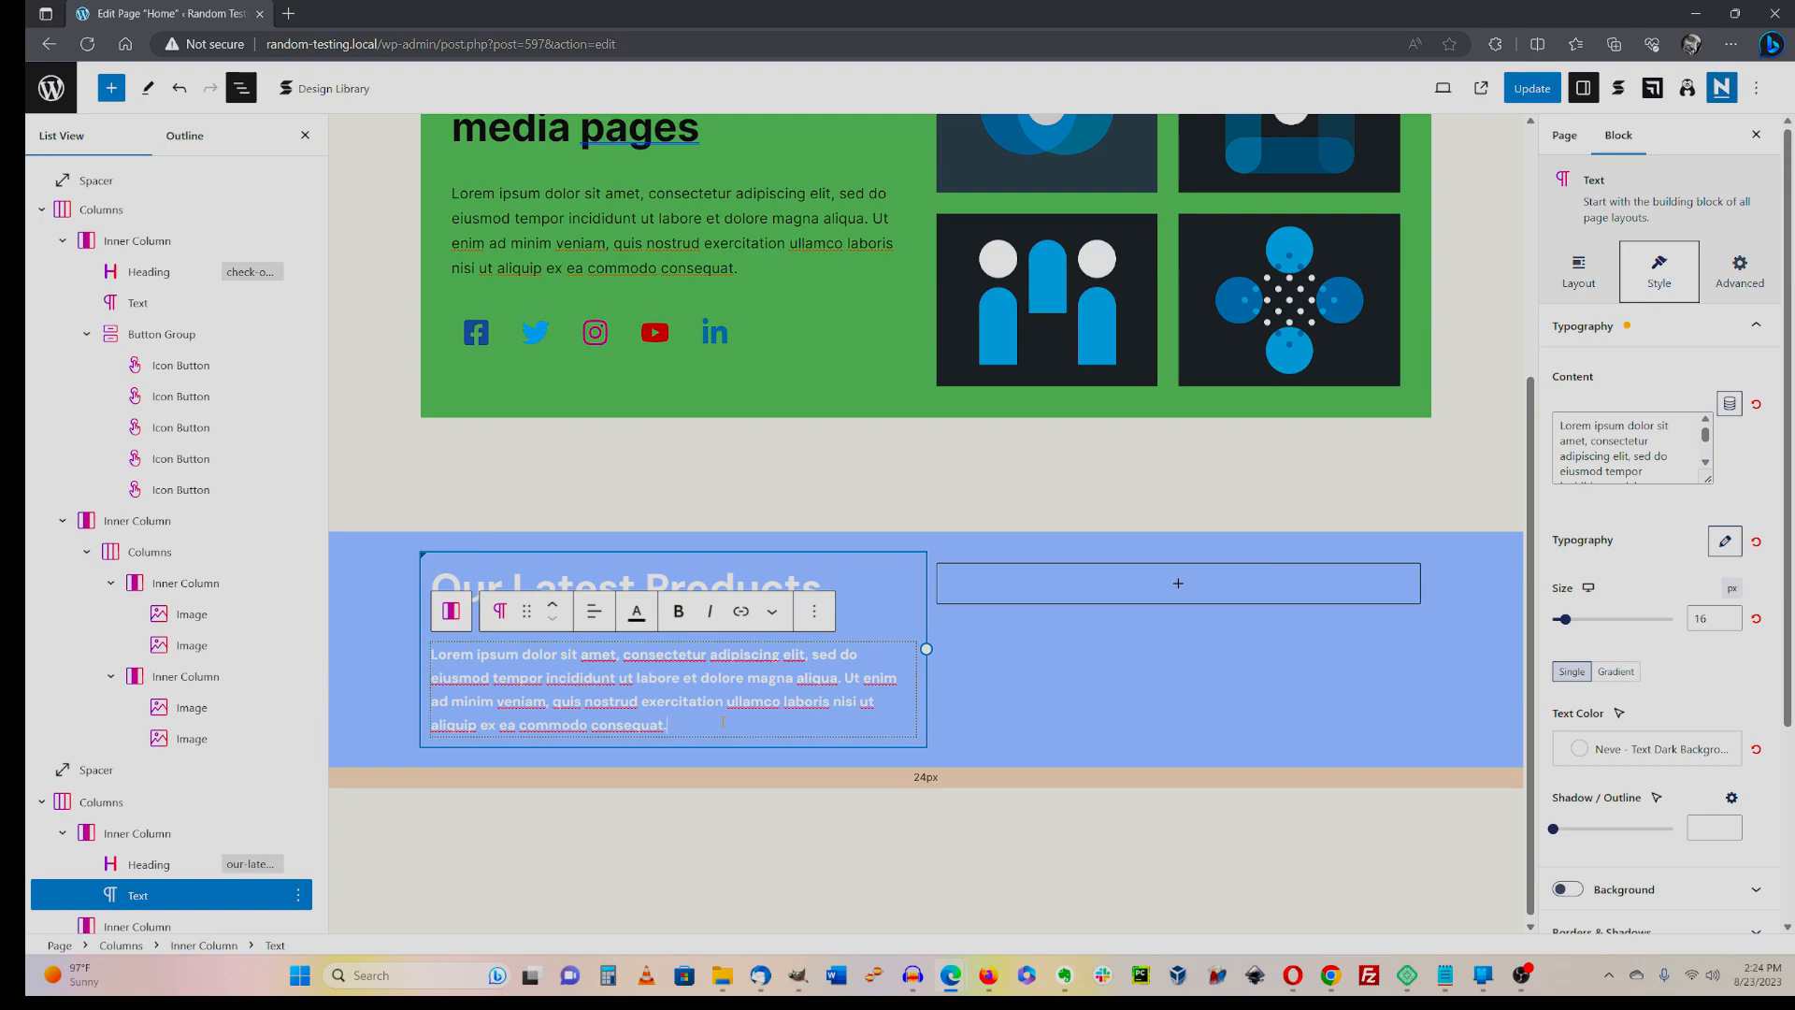
pyautogui.click(814, 611)
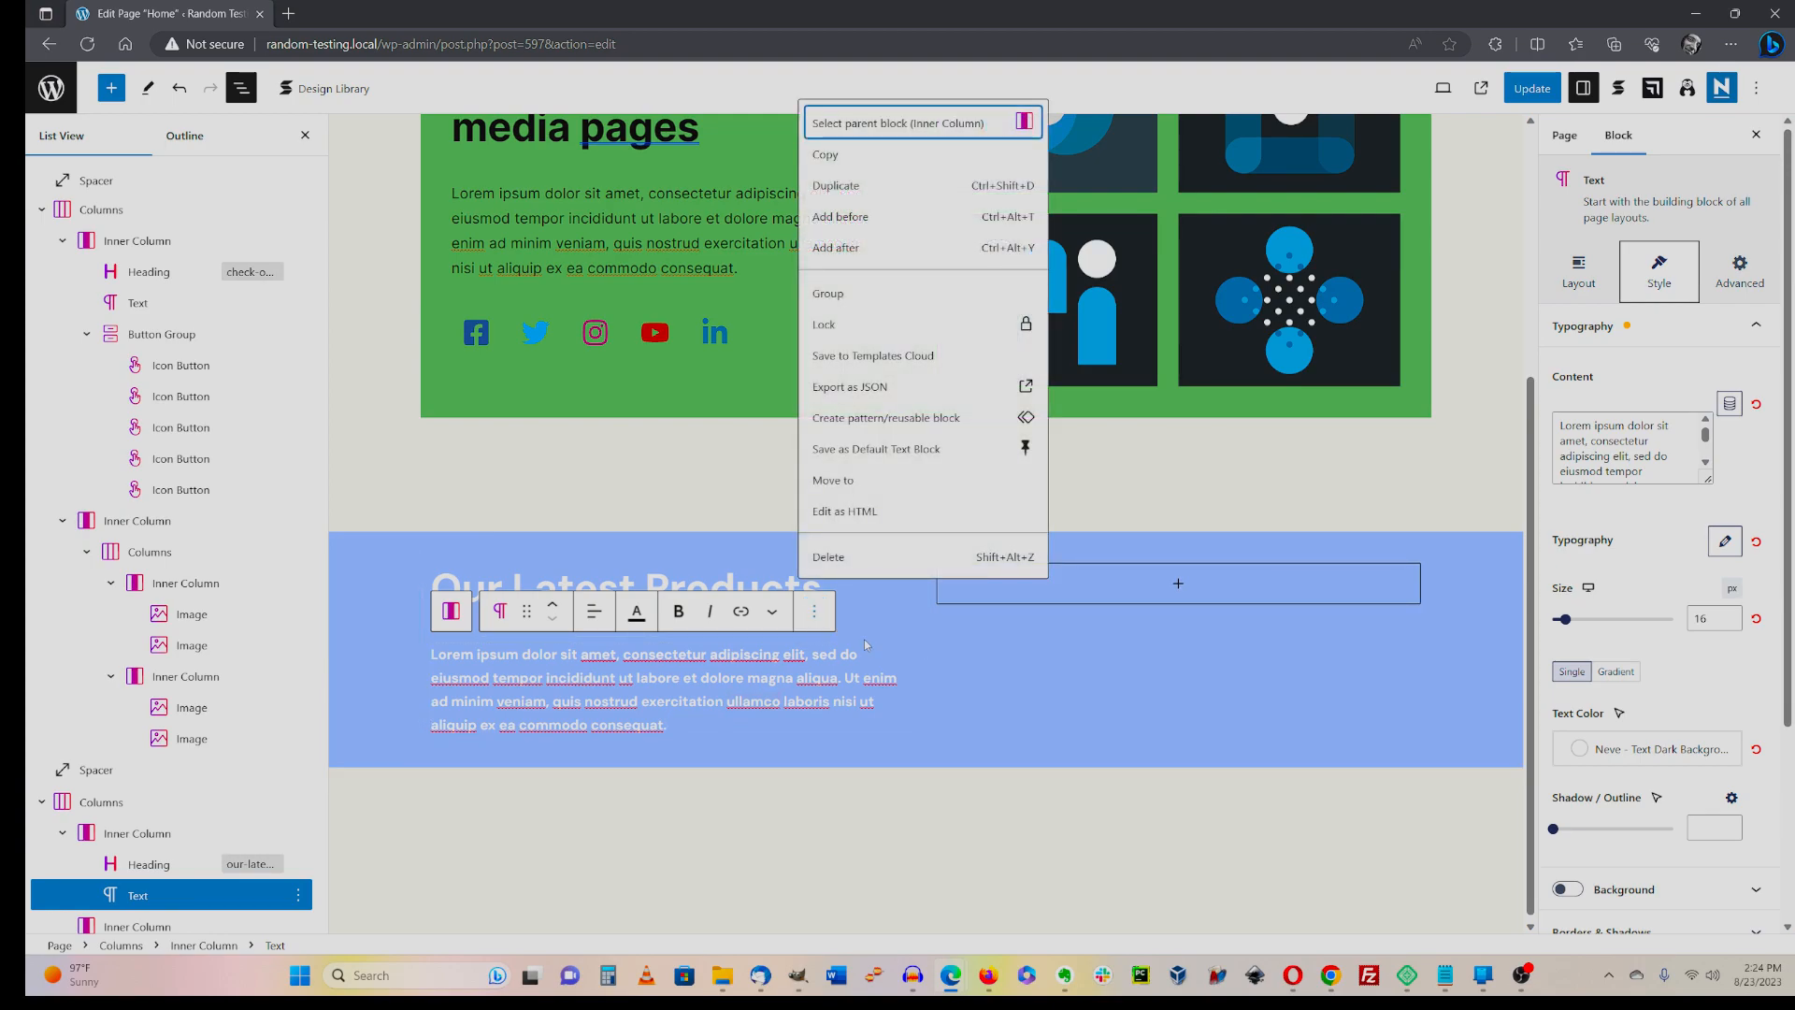
pyautogui.click(862, 248)
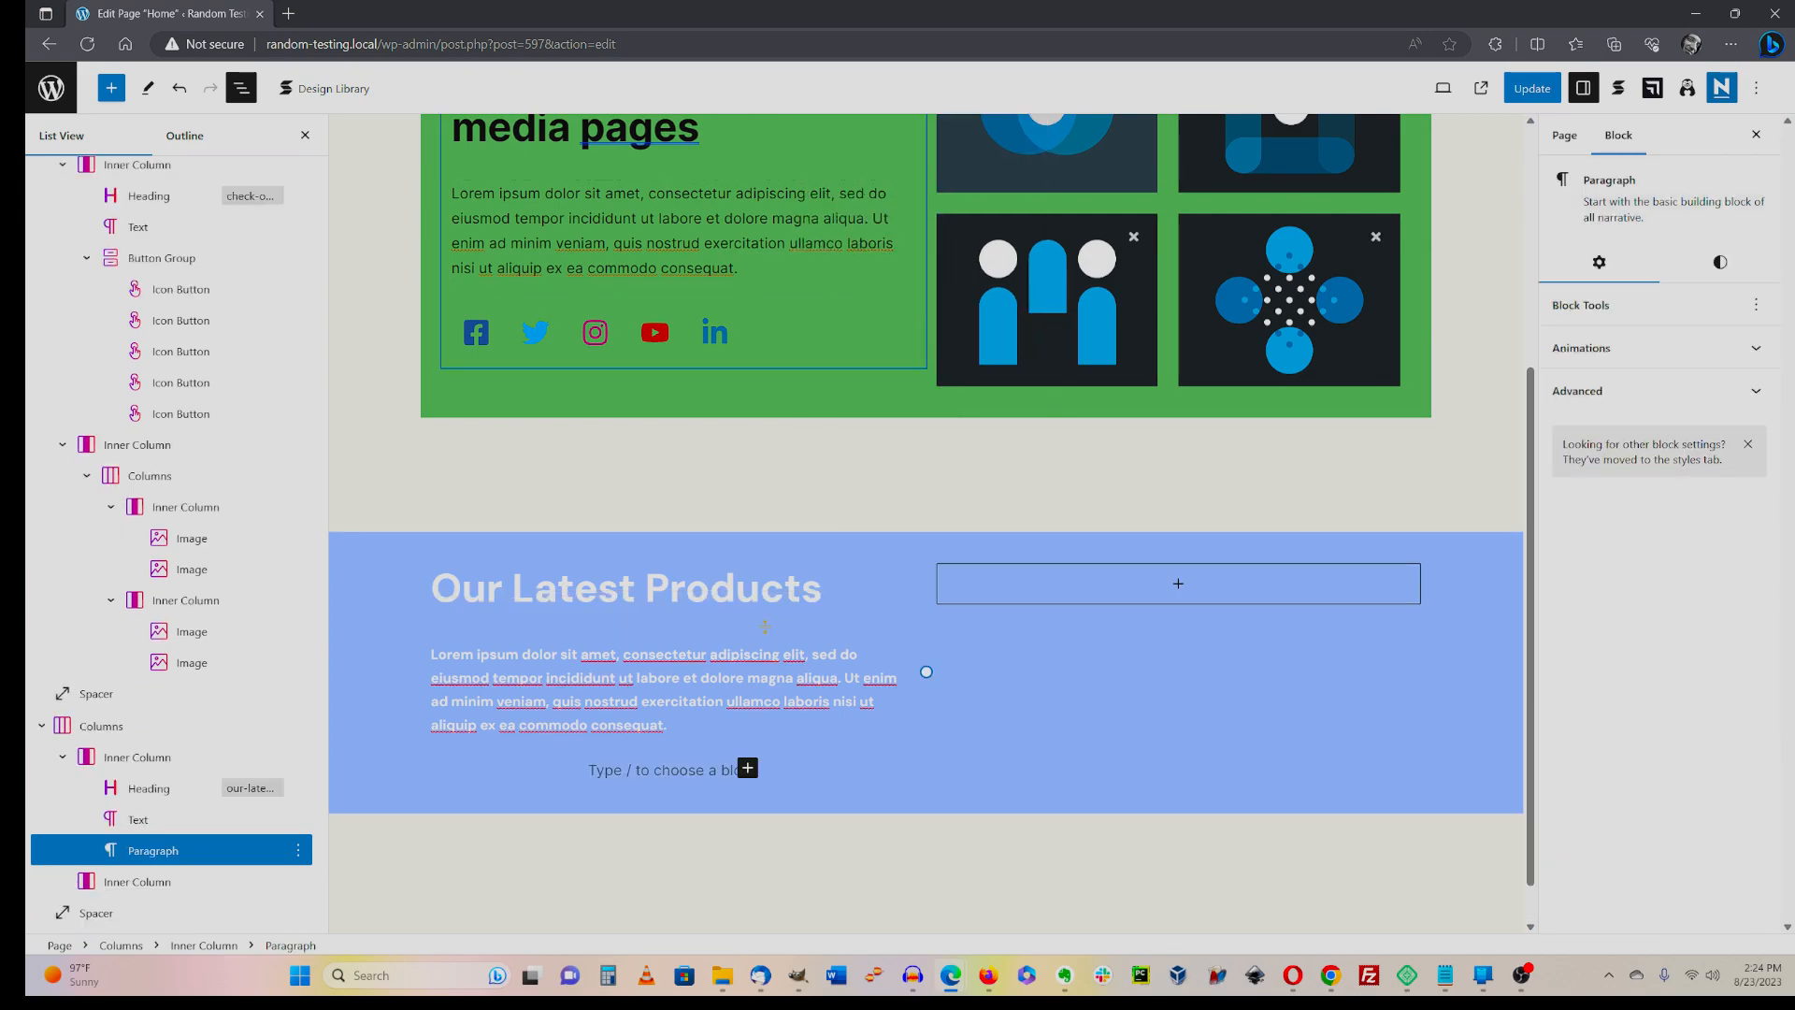
pyautogui.write('/co')
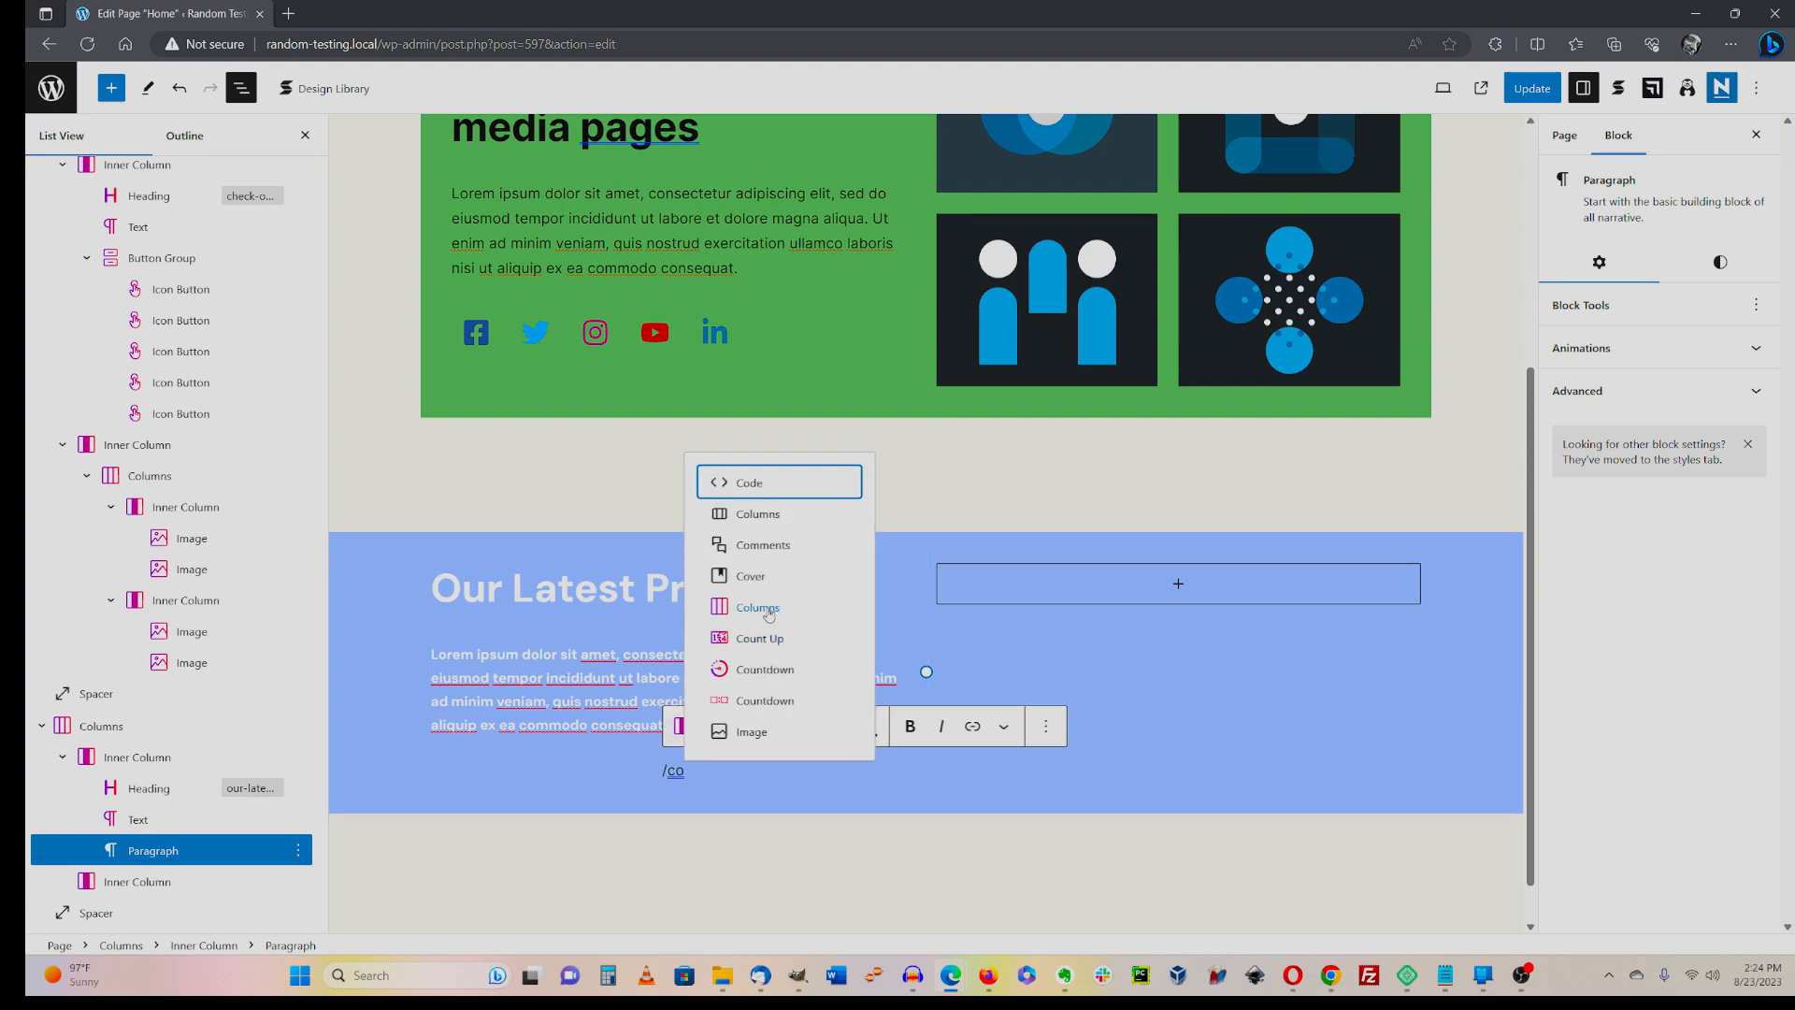
pyautogui.click(769, 613)
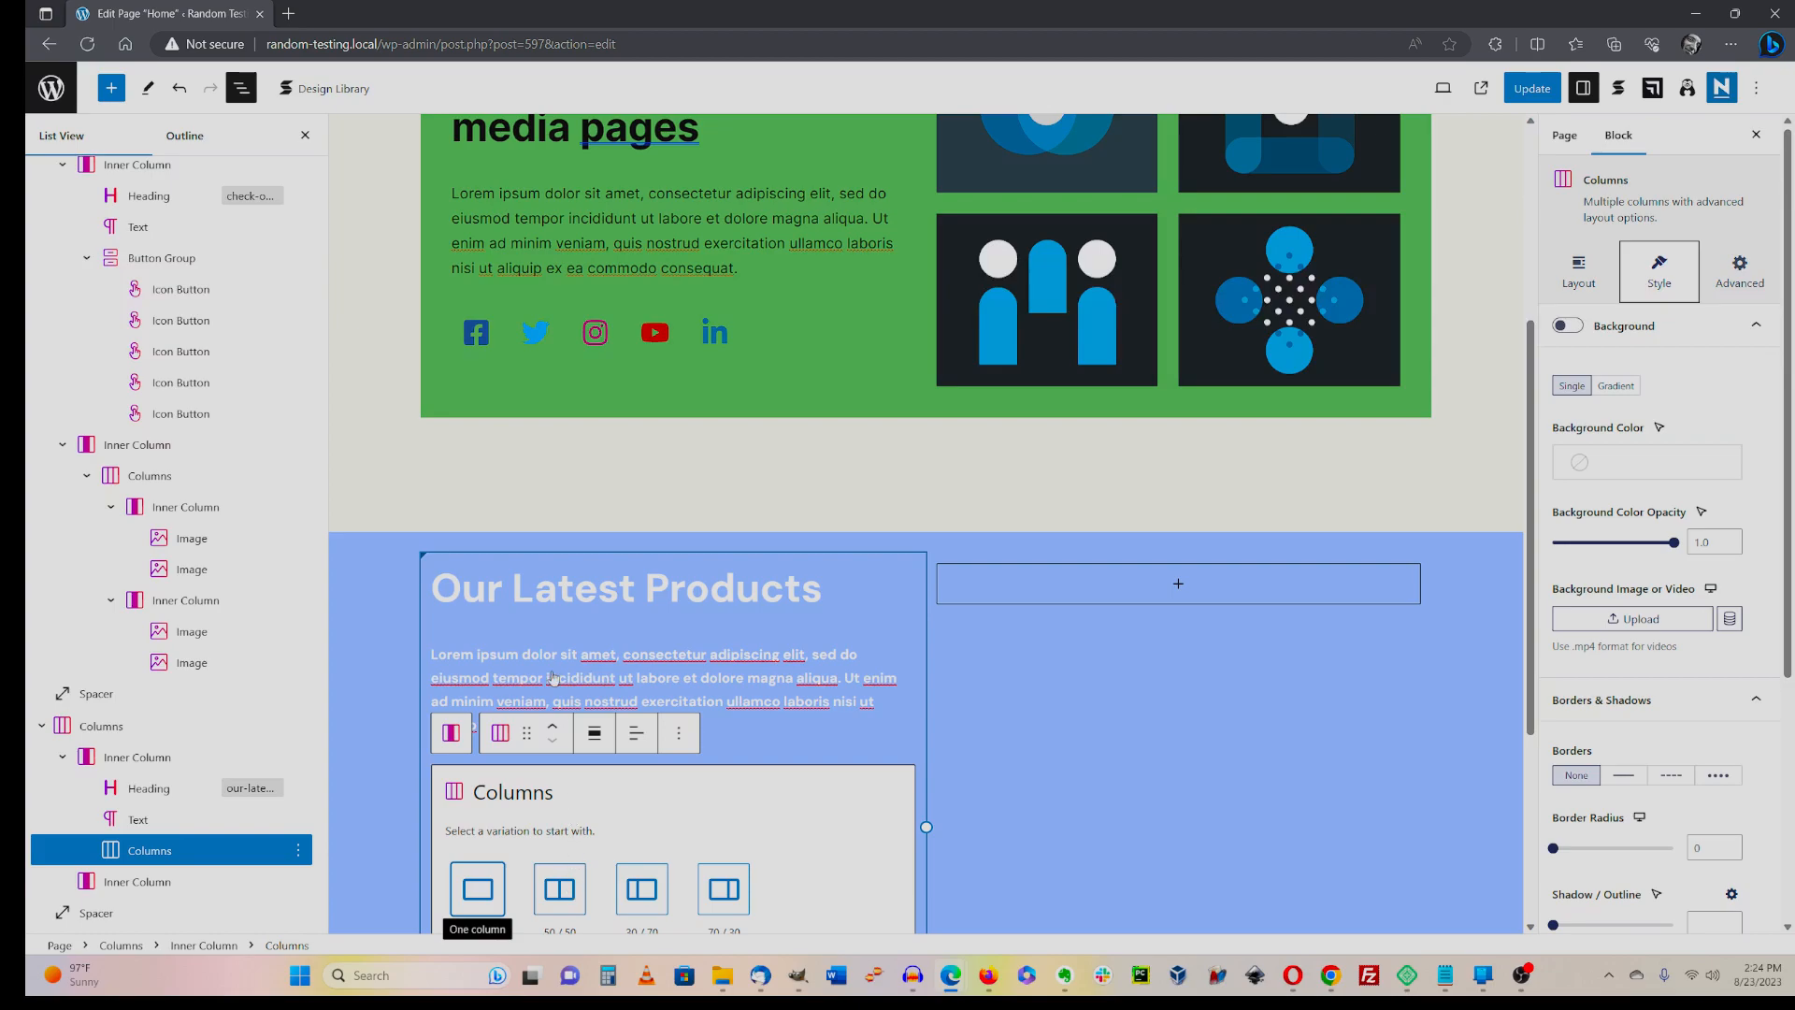
pyautogui.click(552, 872)
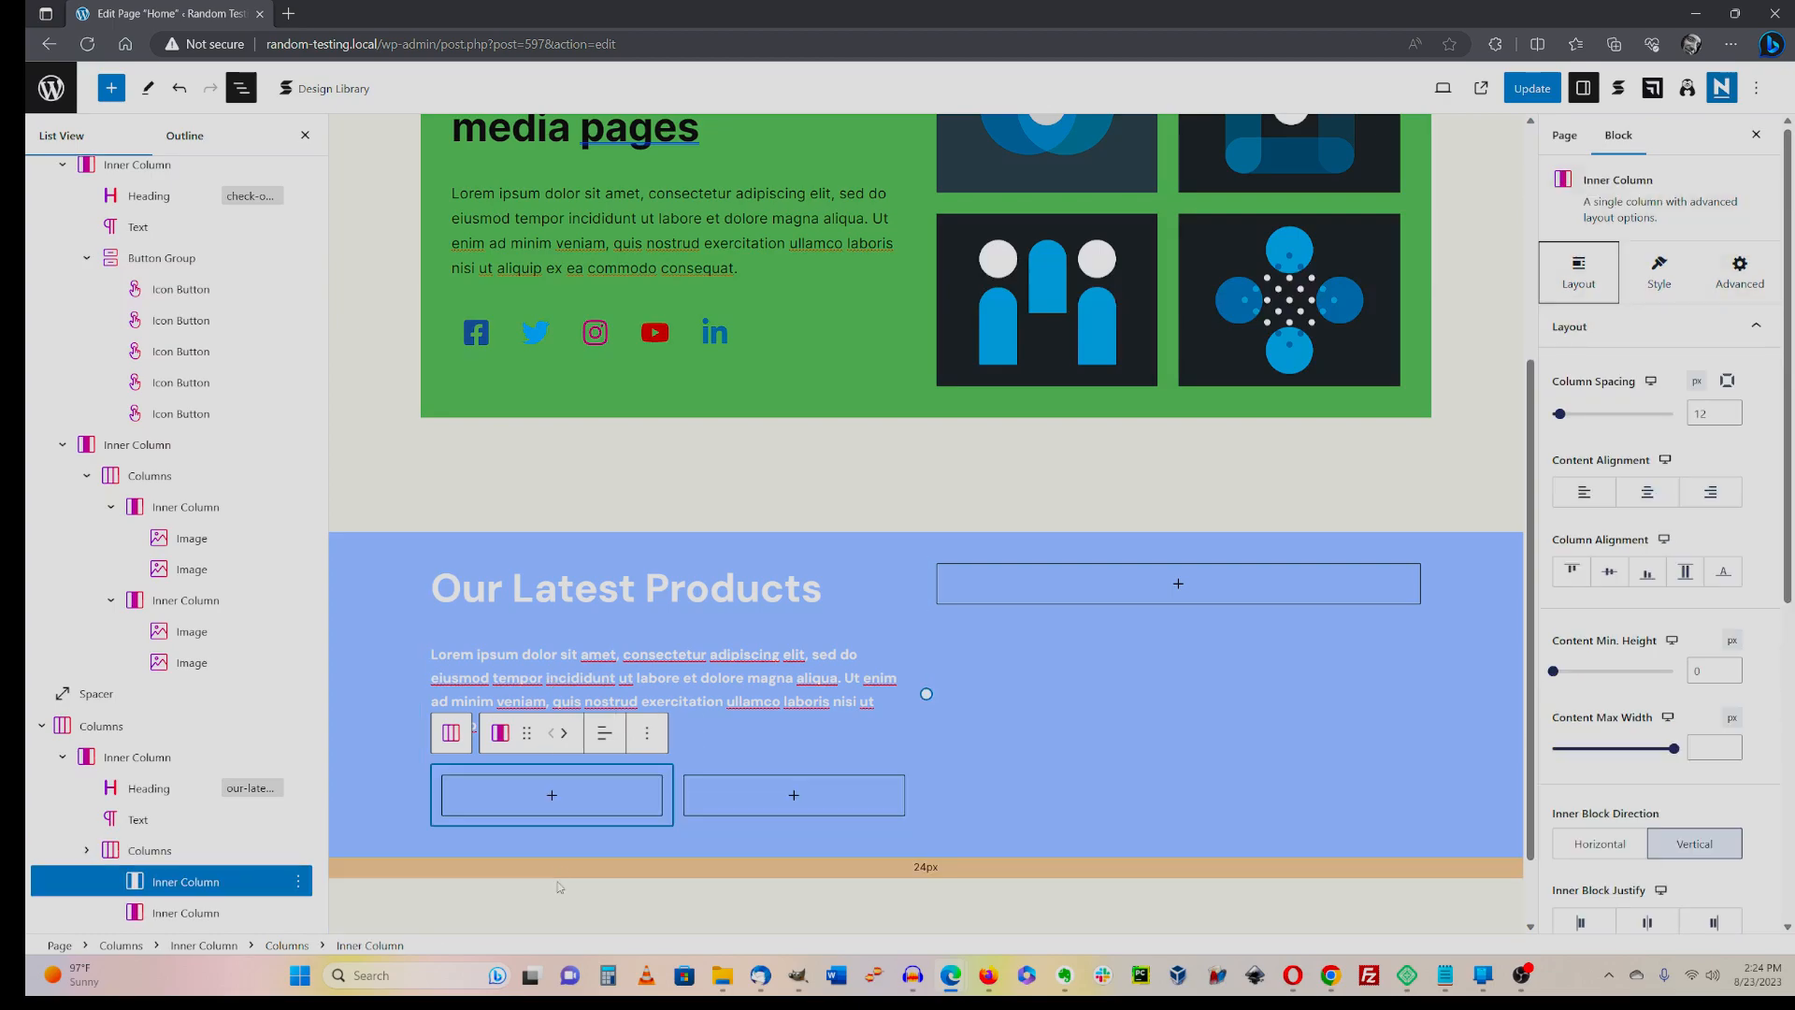
pyautogui.click(554, 797)
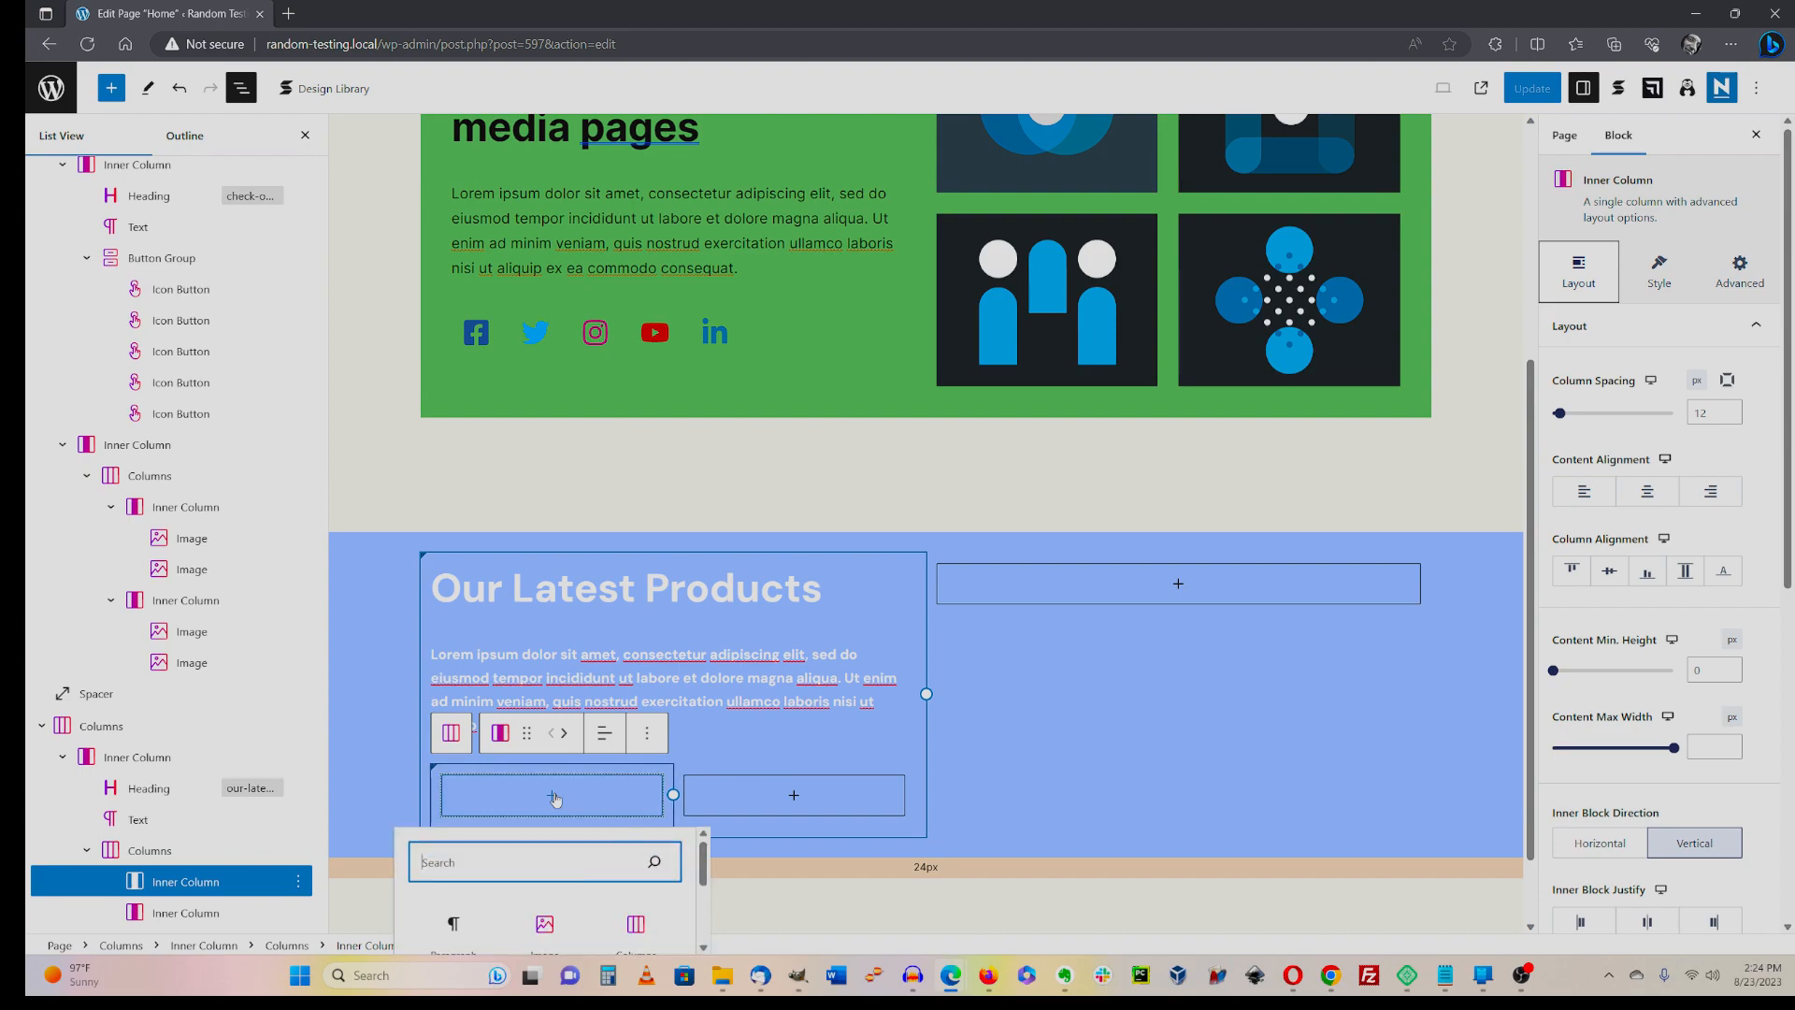
pyautogui.write('list')
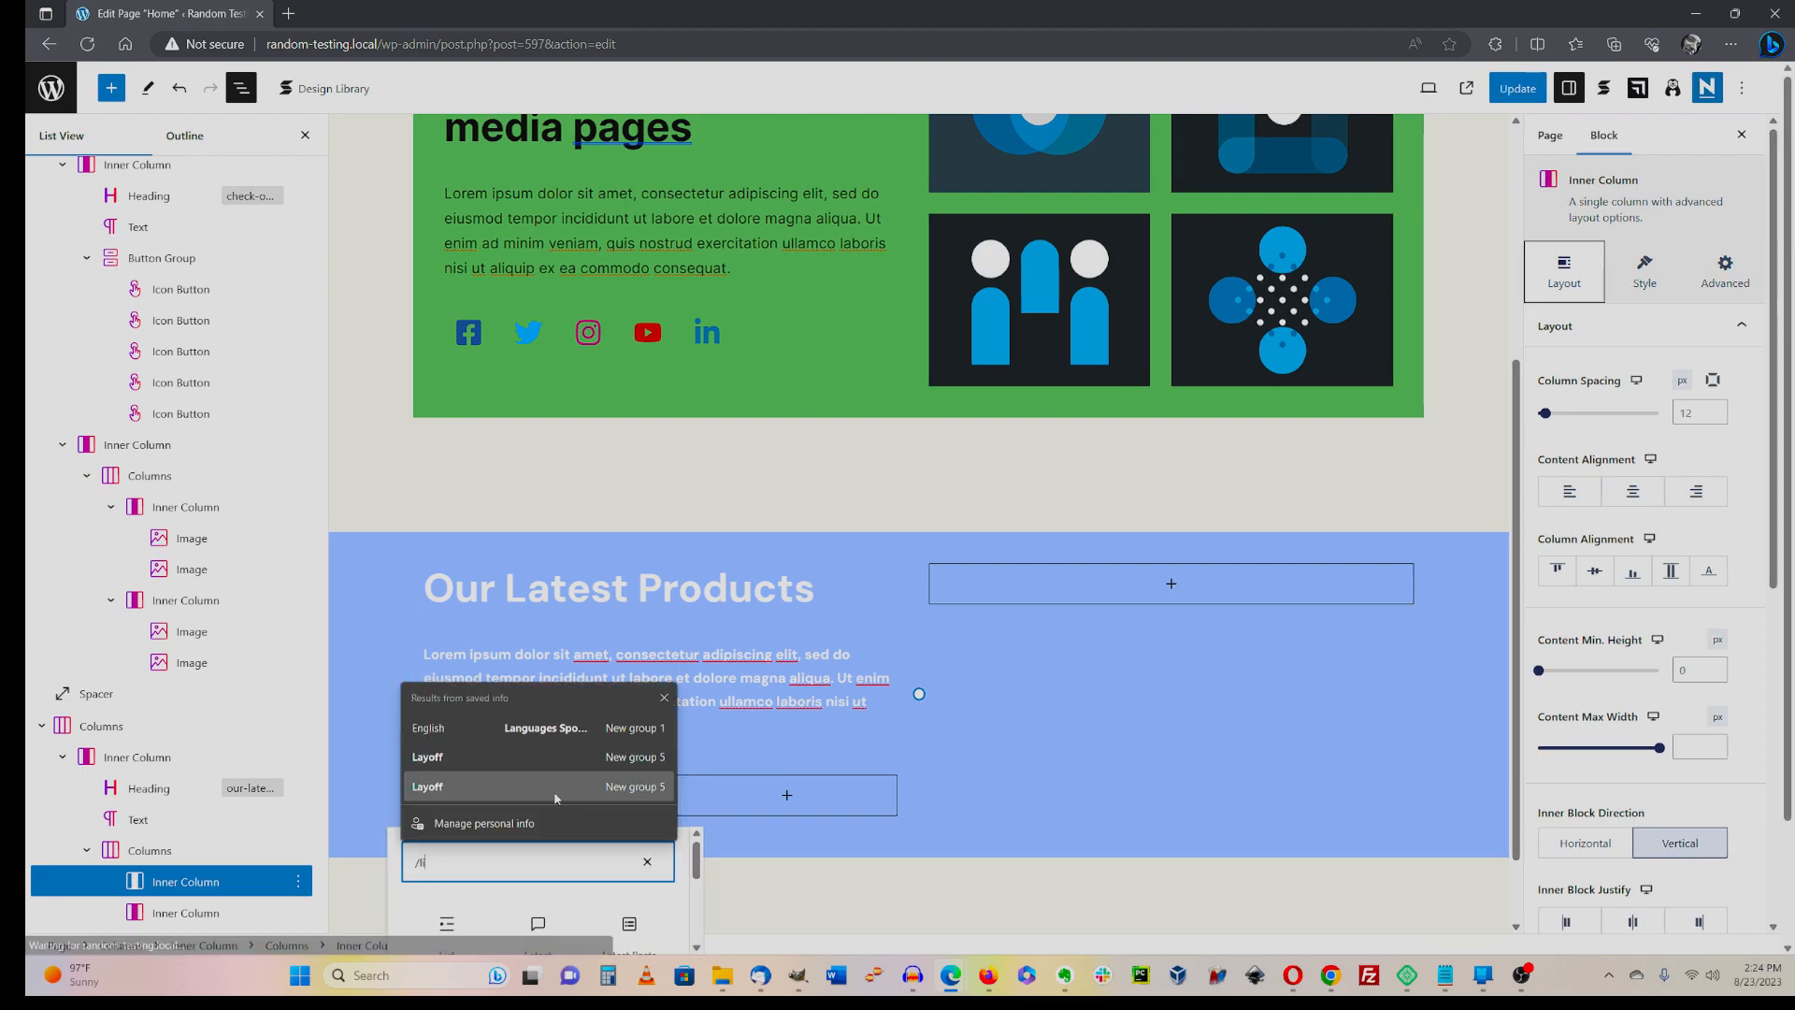
pyautogui.click(762, 753)
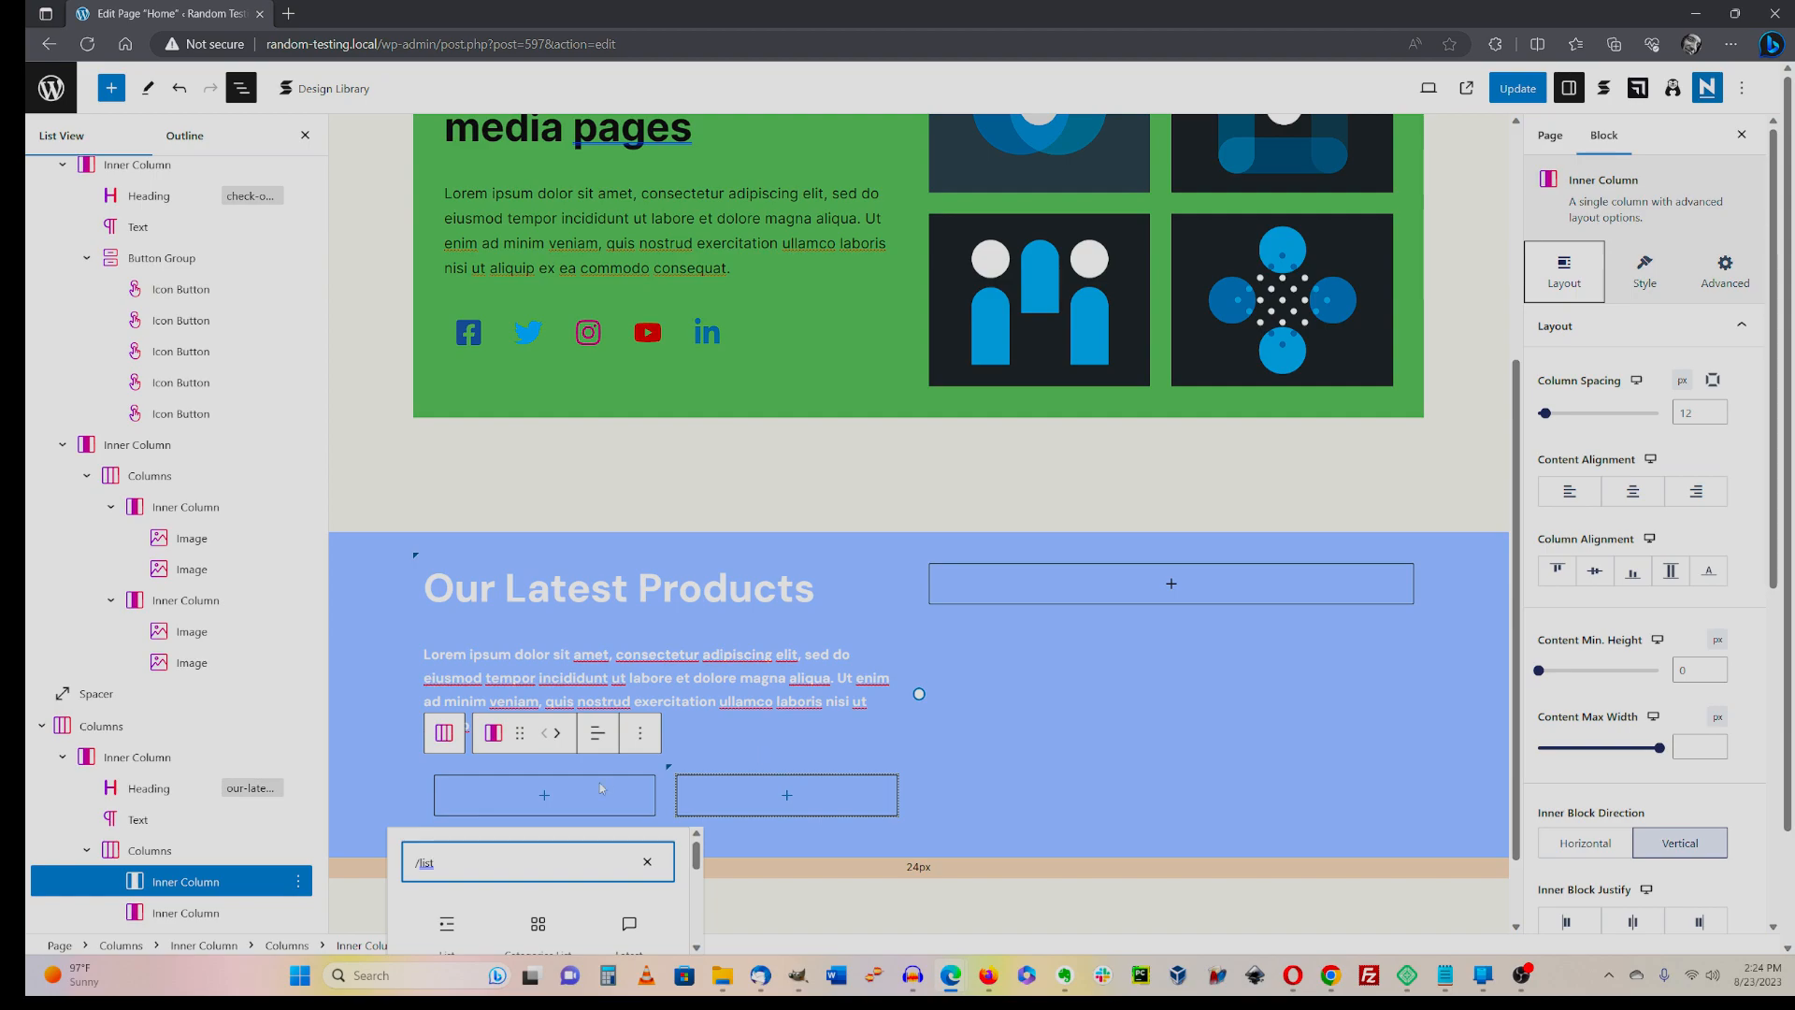
# - Add an Otter Icon List block to the first nested column below the Lorem ipsum text under "Our Latest Products"
pyautogui.click(550, 796)
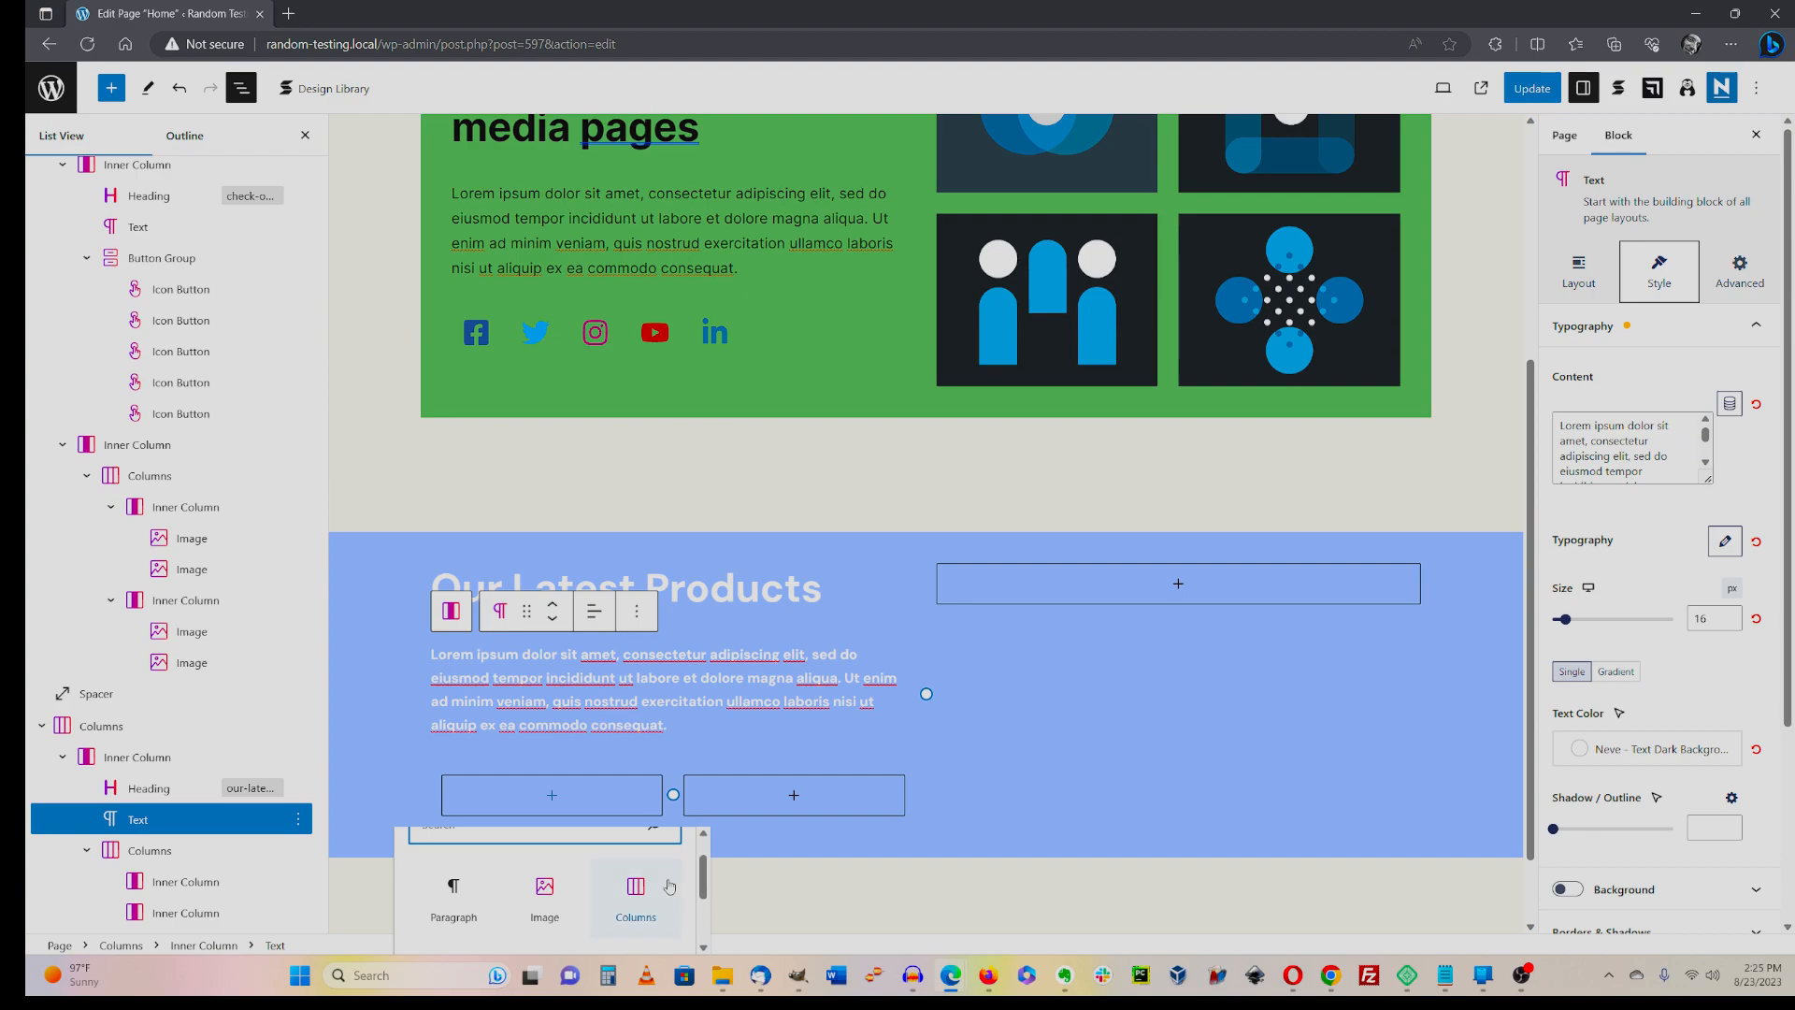
pyautogui.write('list')
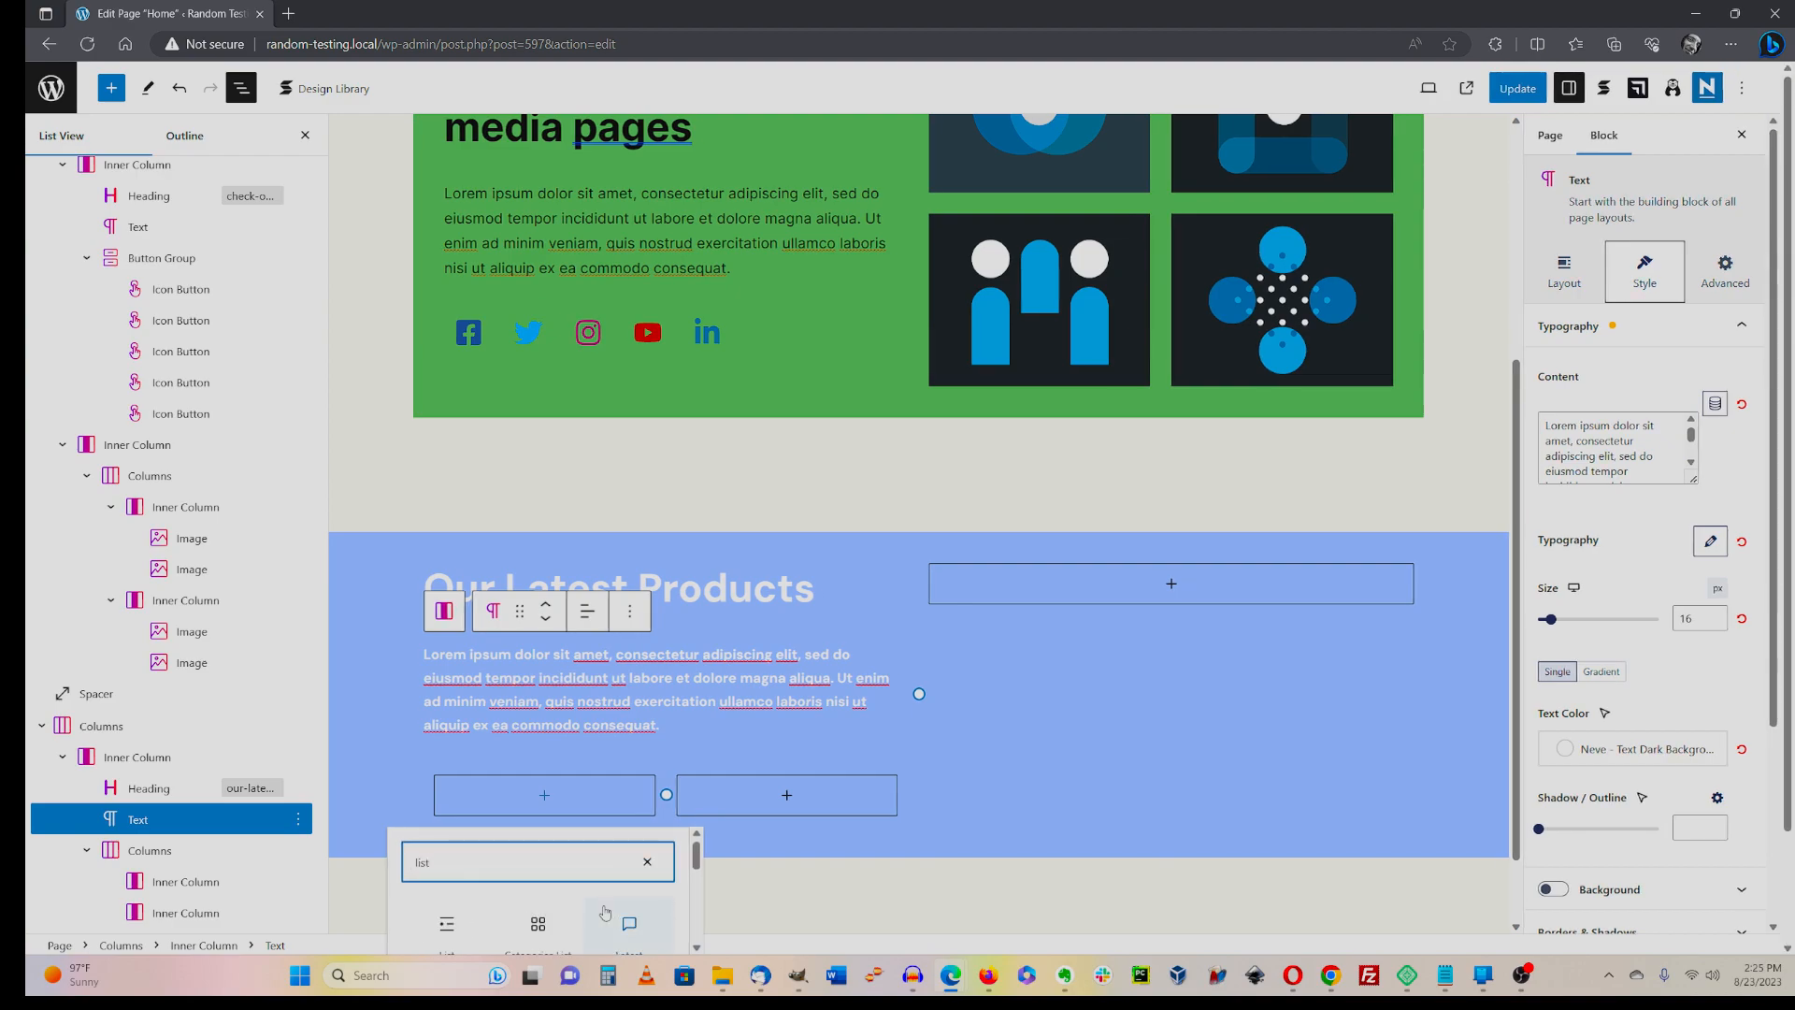
pyautogui.scroll(-5, 606, 912)
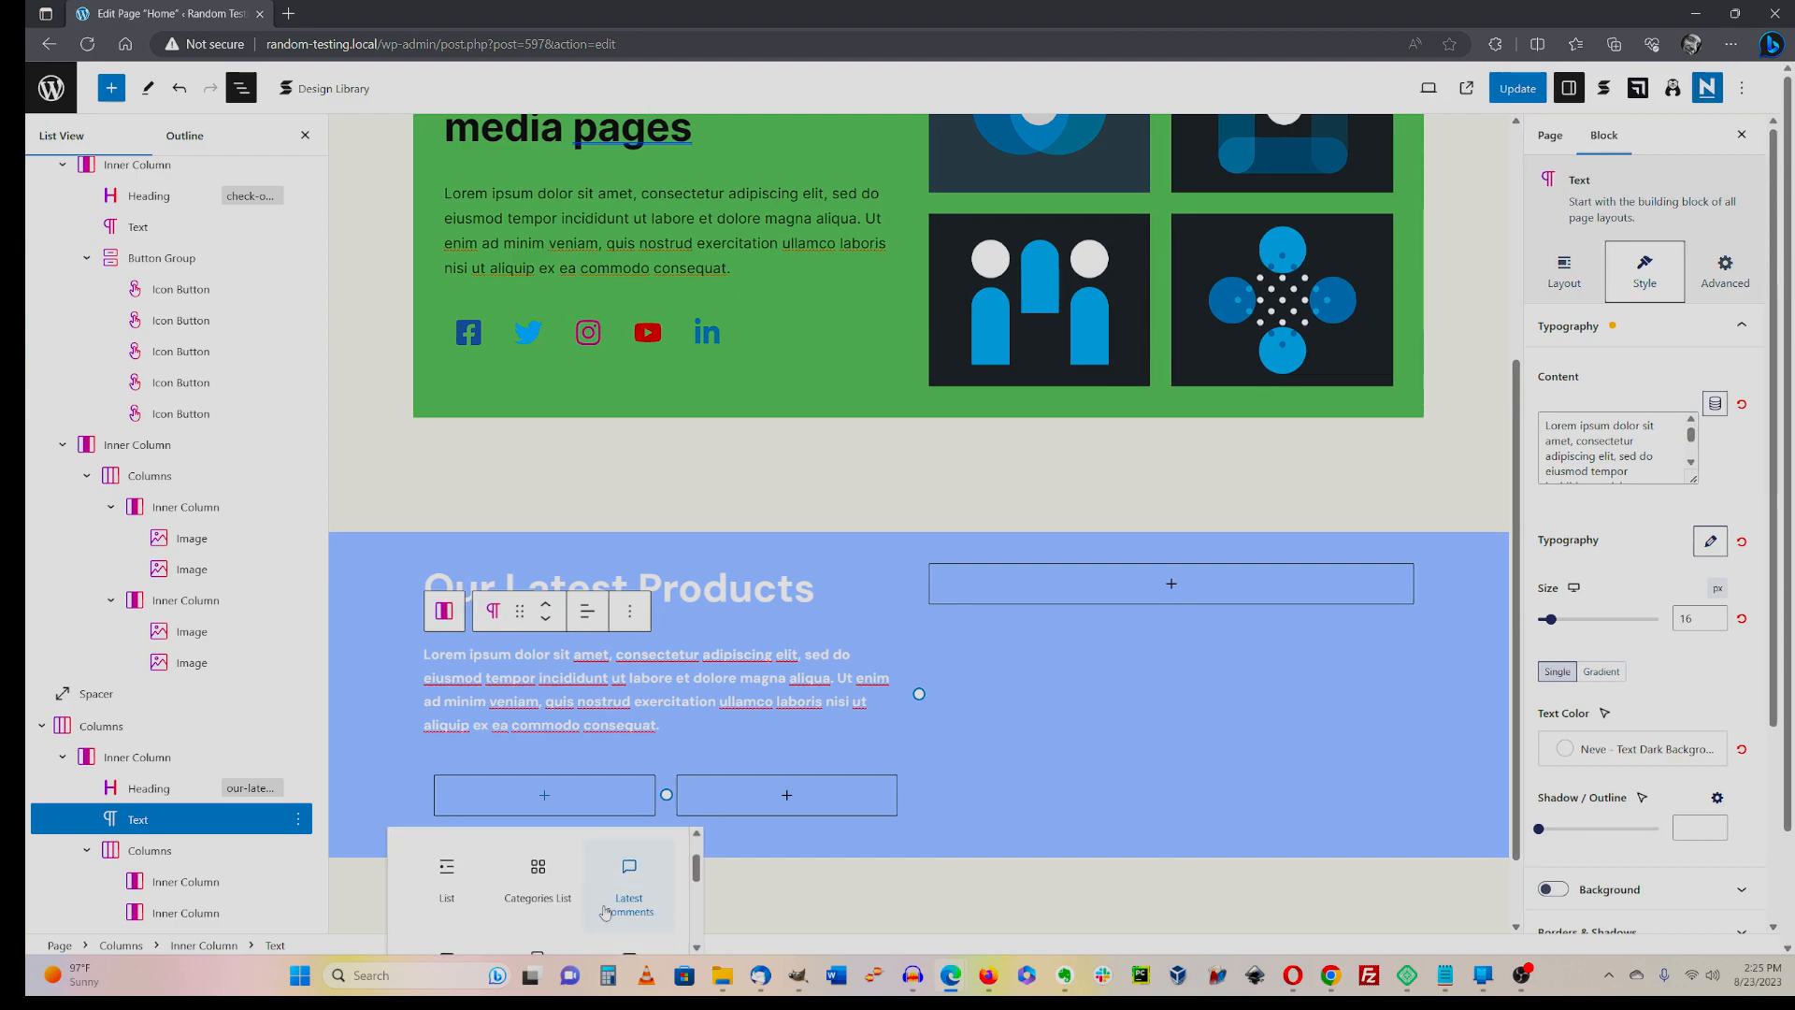
pyautogui.scroll(3, 606, 911)
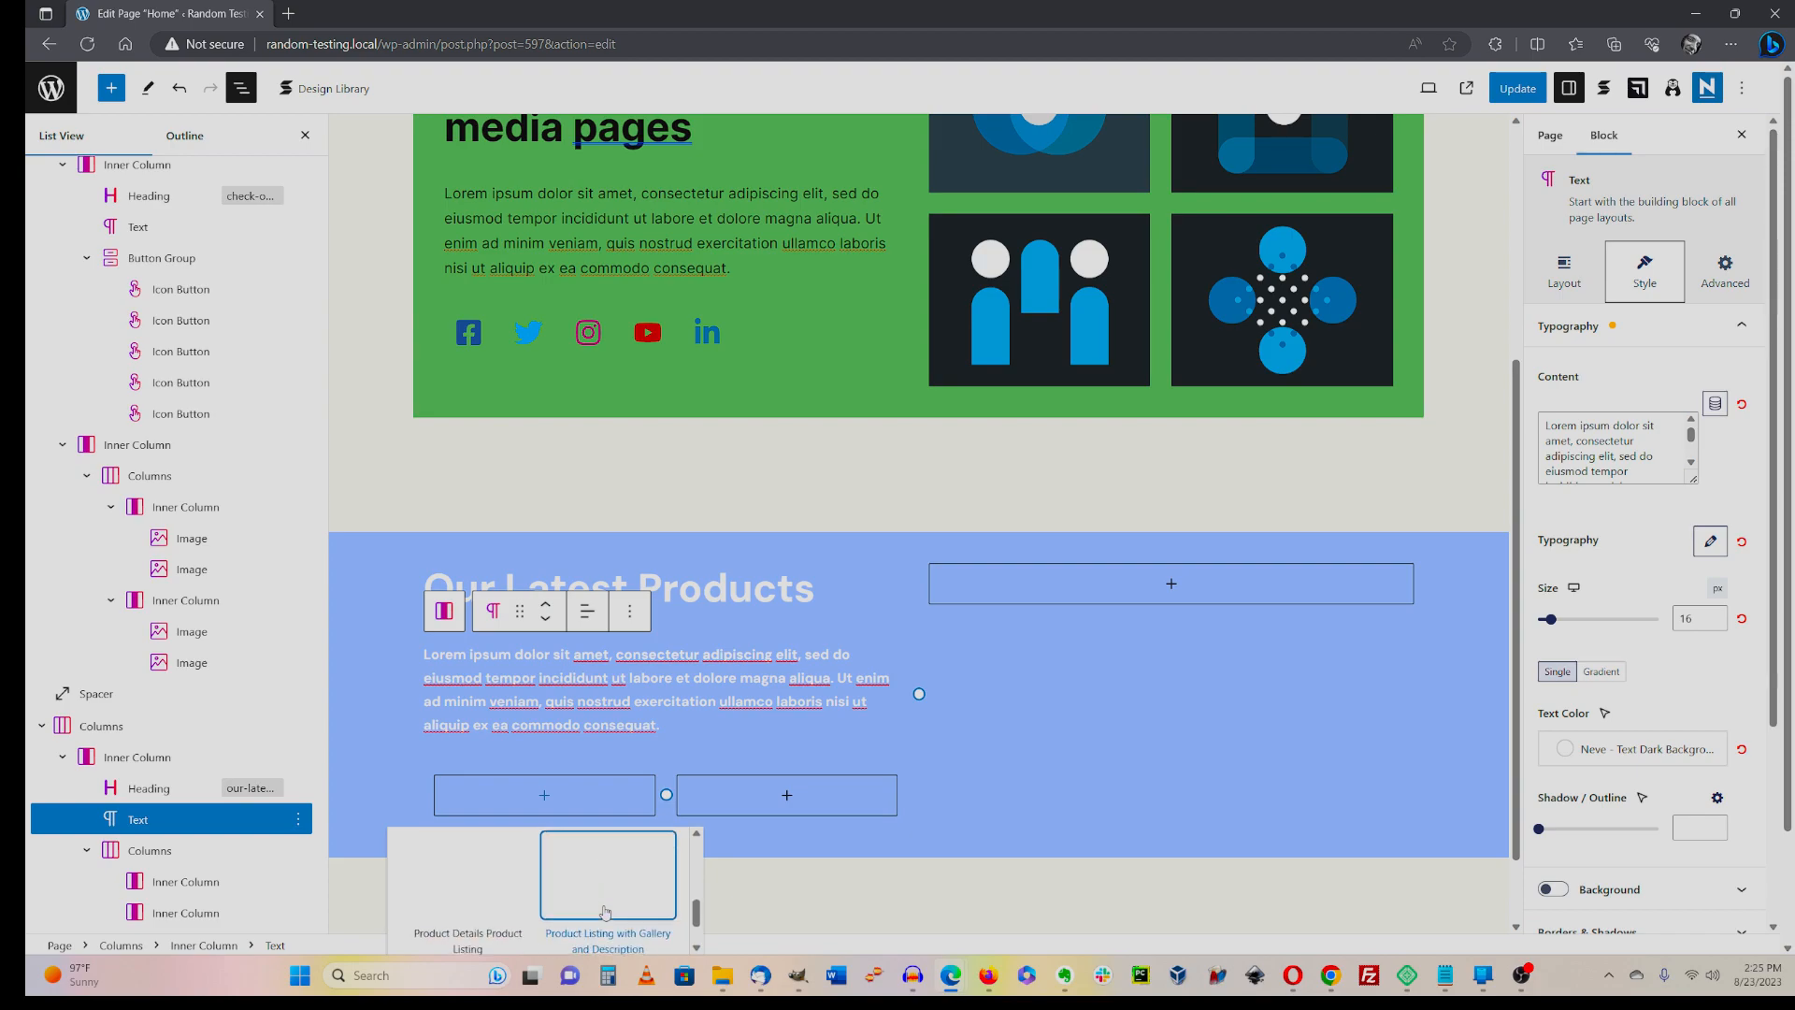
pyautogui.scroll(1, 633, 924)
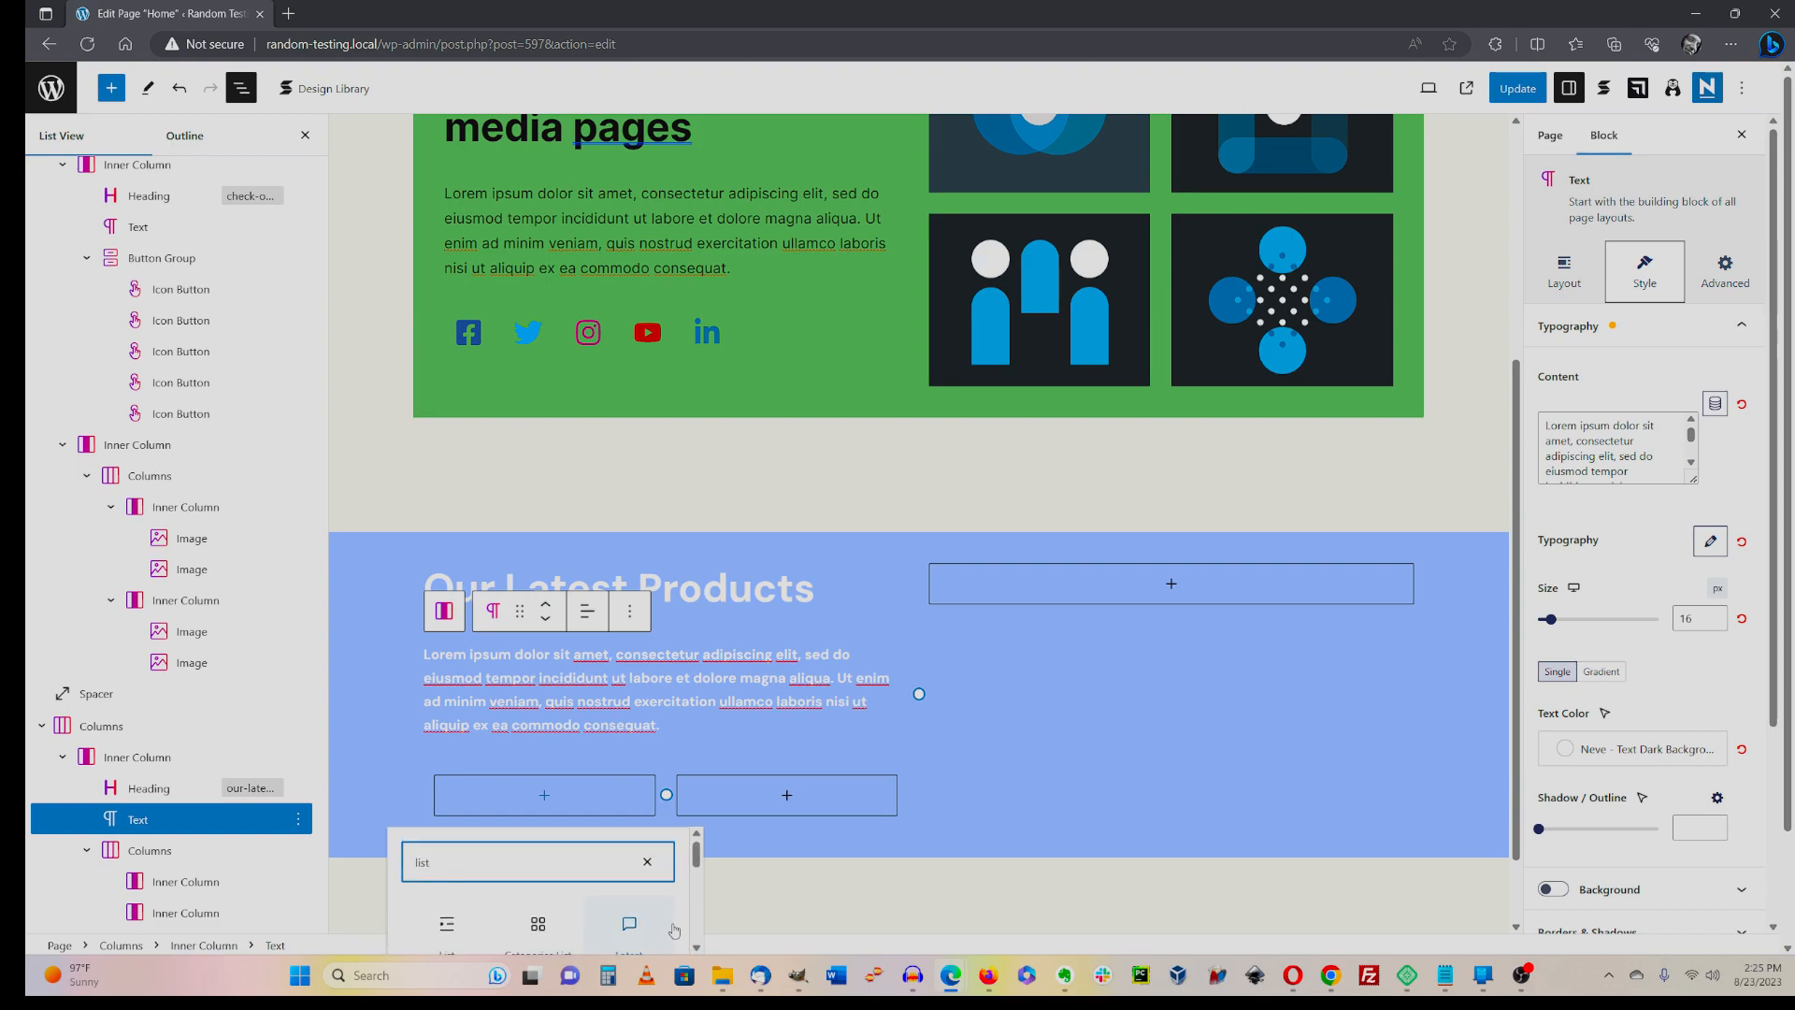
pyautogui.moveTo(448, 856); pyautogui.dragTo(403, 857)
pyautogui.write('icon')
pyautogui.scroll(-1, 633, 913)
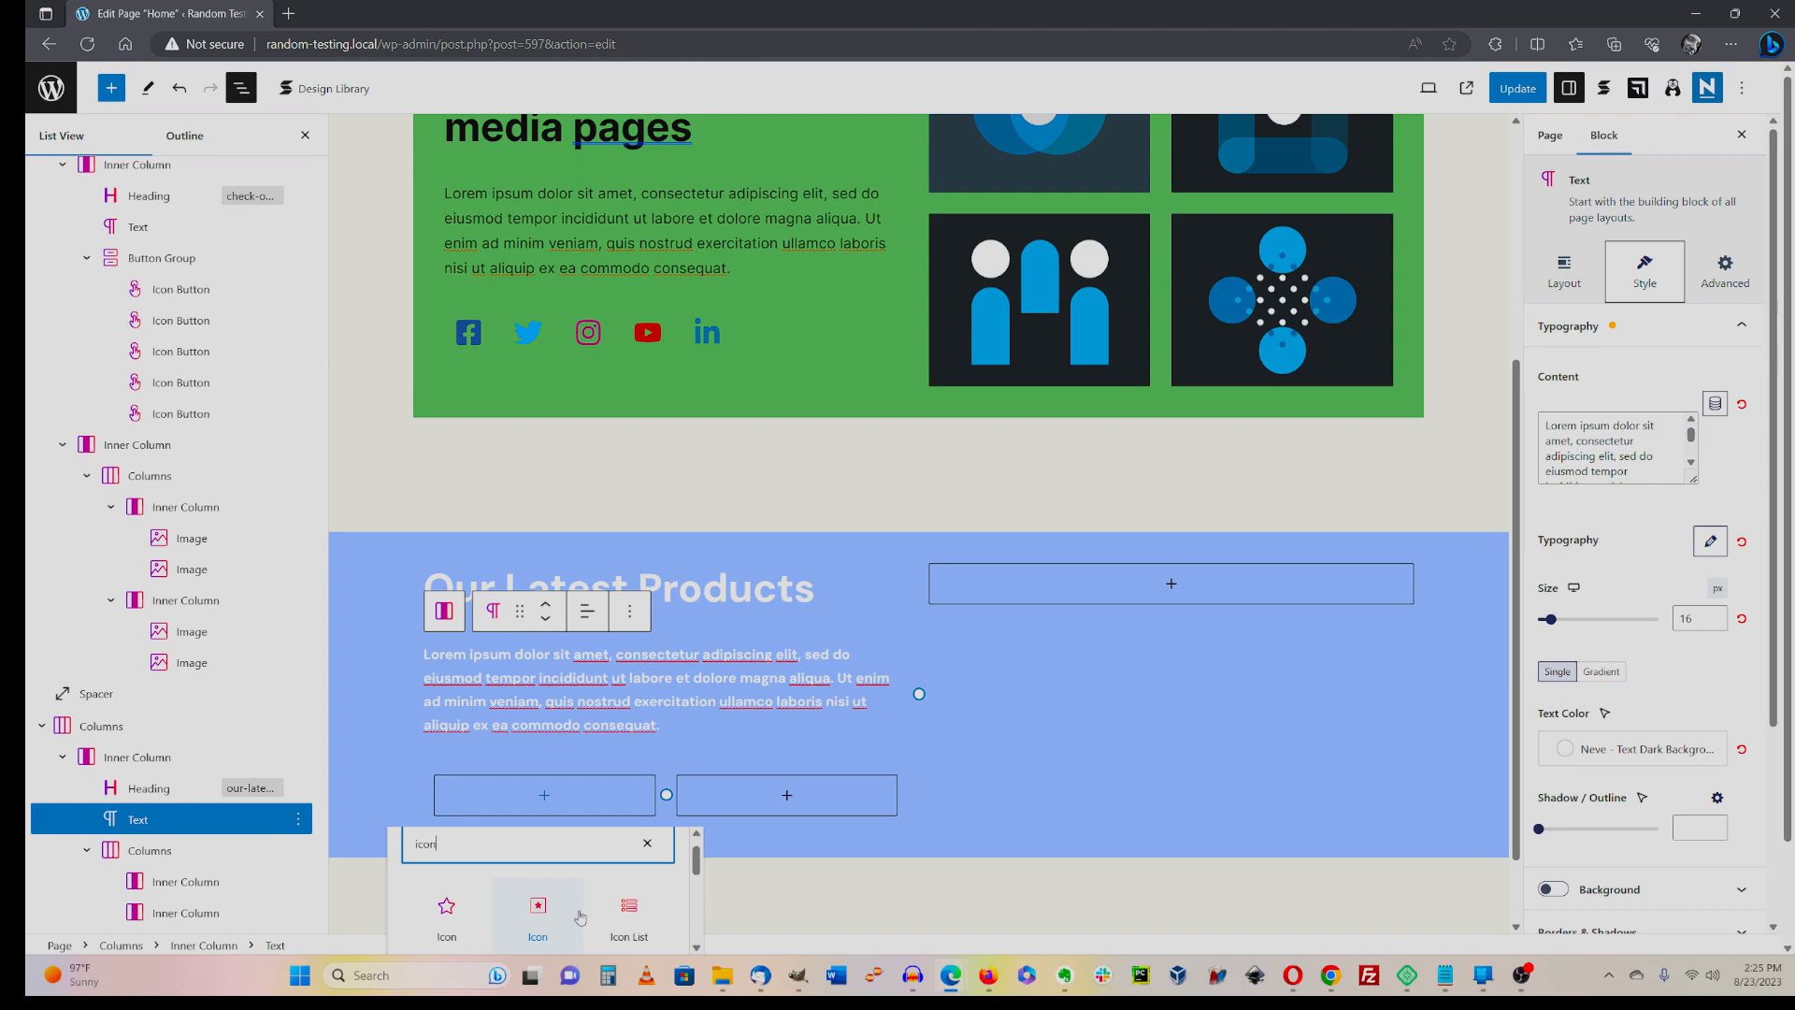
pyautogui.scroll(-3, 582, 916)
pyautogui.scroll(2, 588, 917)
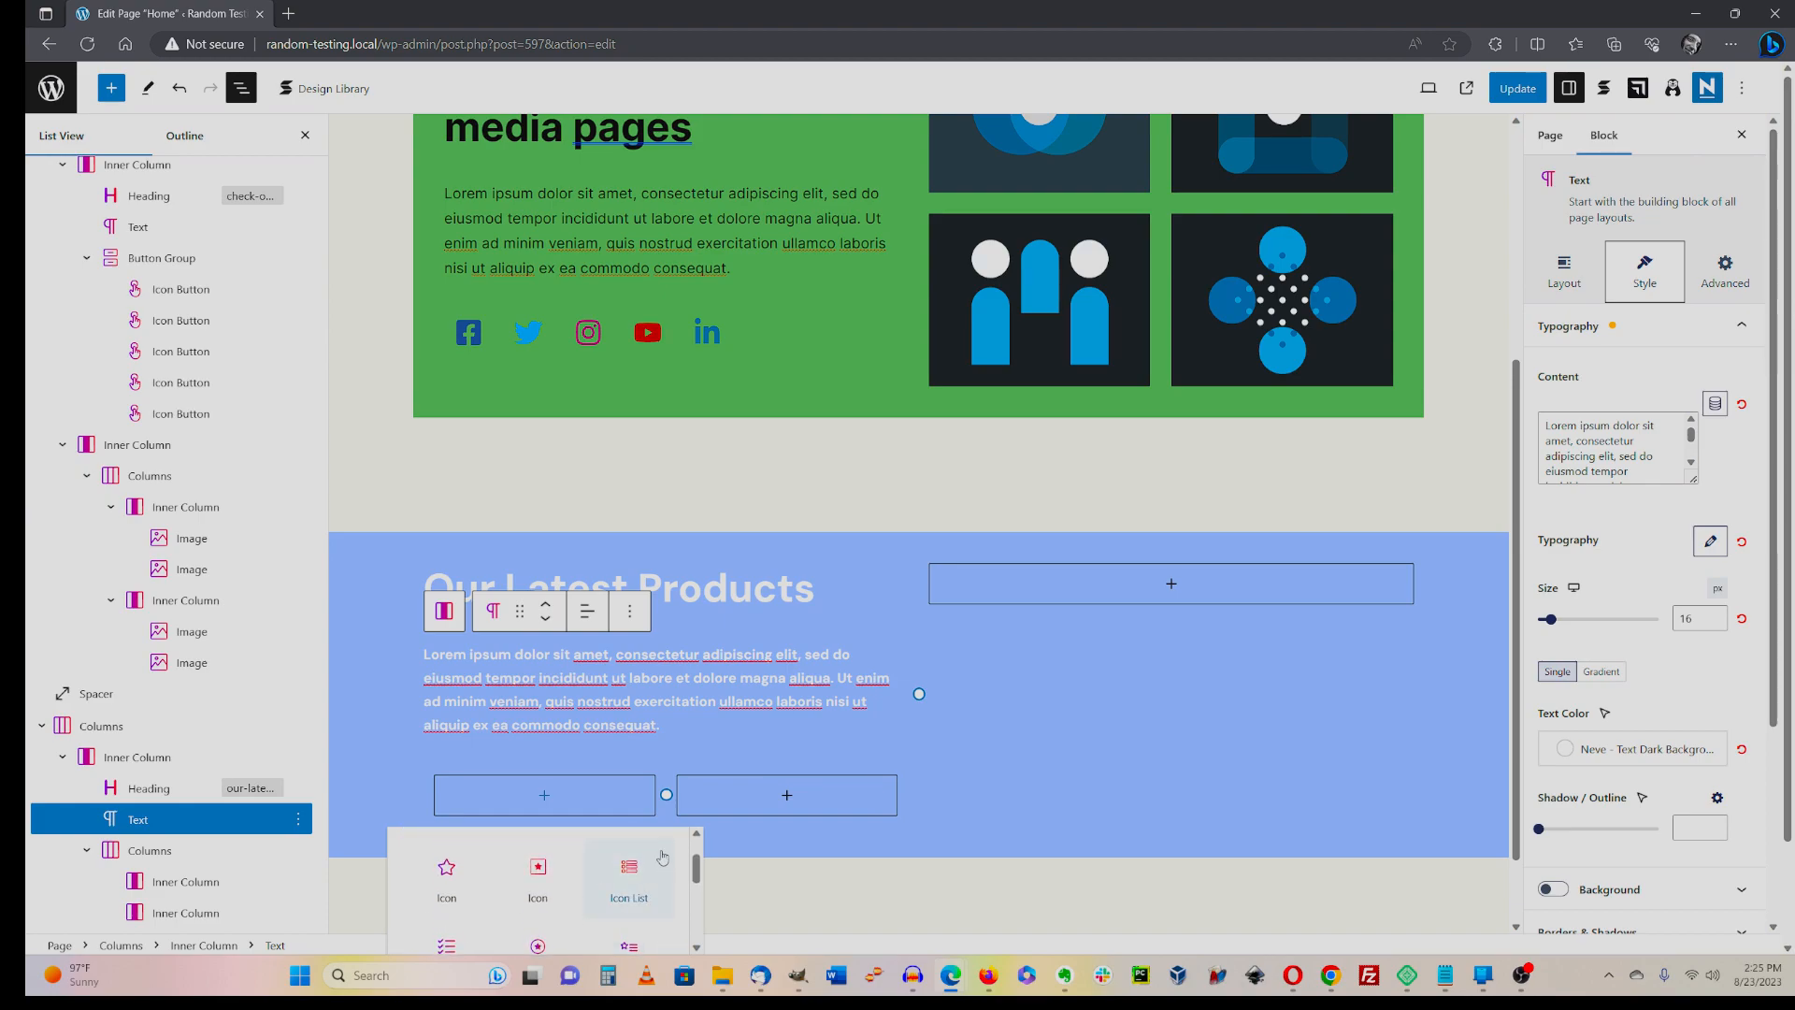
pyautogui.click(629, 876)
pyautogui.click(629, 869)
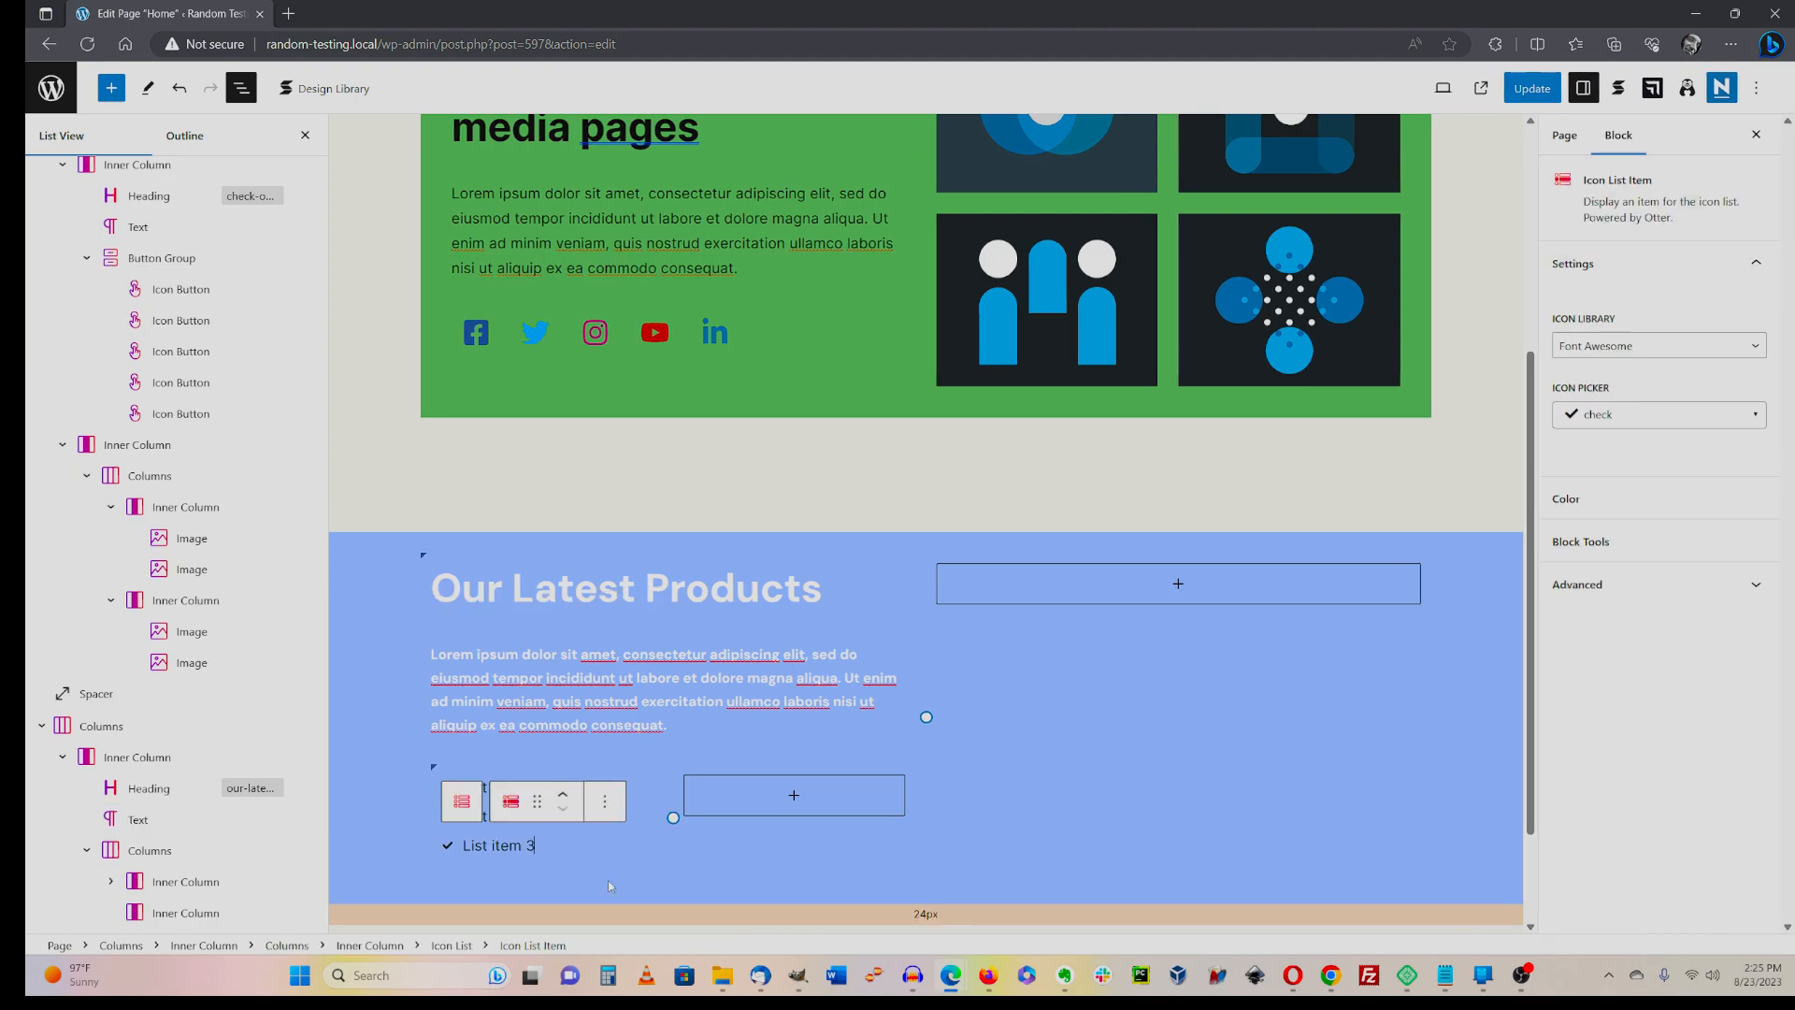
# - Set the icon of all three list items in the first nested column to the solid Font Awesome circle
pyautogui.click(551, 847)
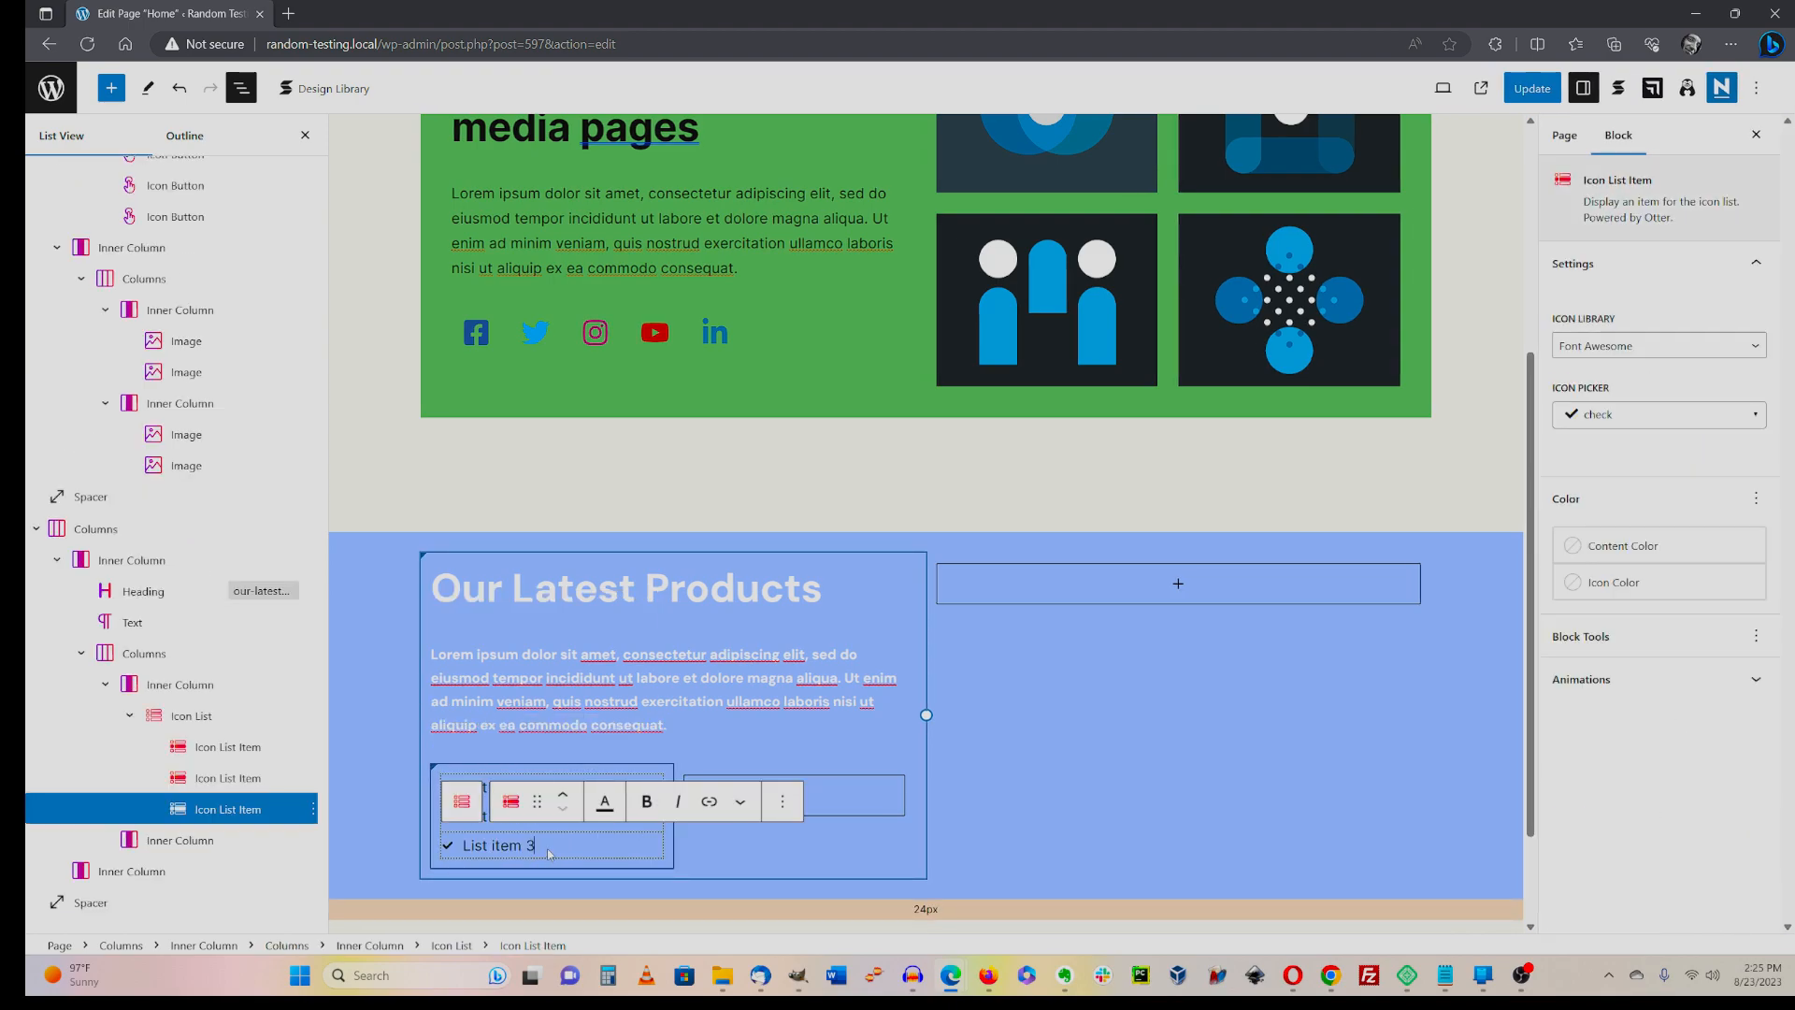
pyautogui.click(548, 853)
pyautogui.moveTo(536, 845); pyautogui.dragTo(450, 790)
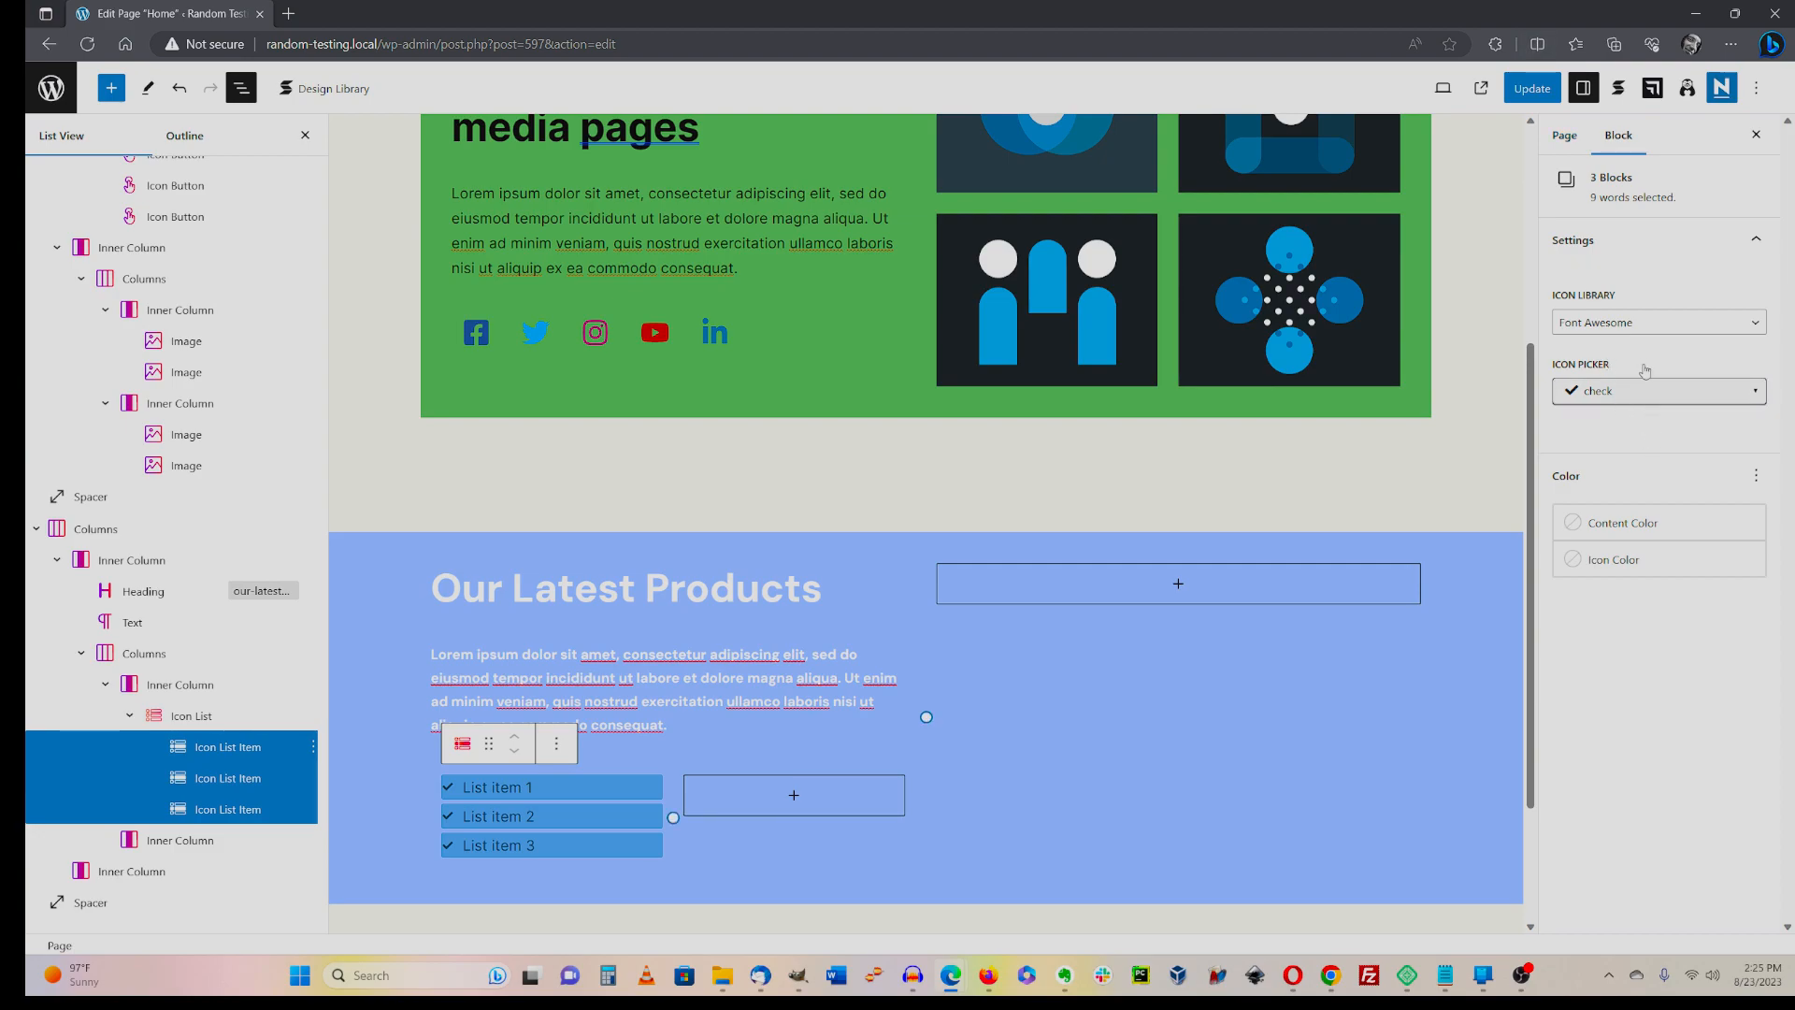
pyautogui.click(1722, 391)
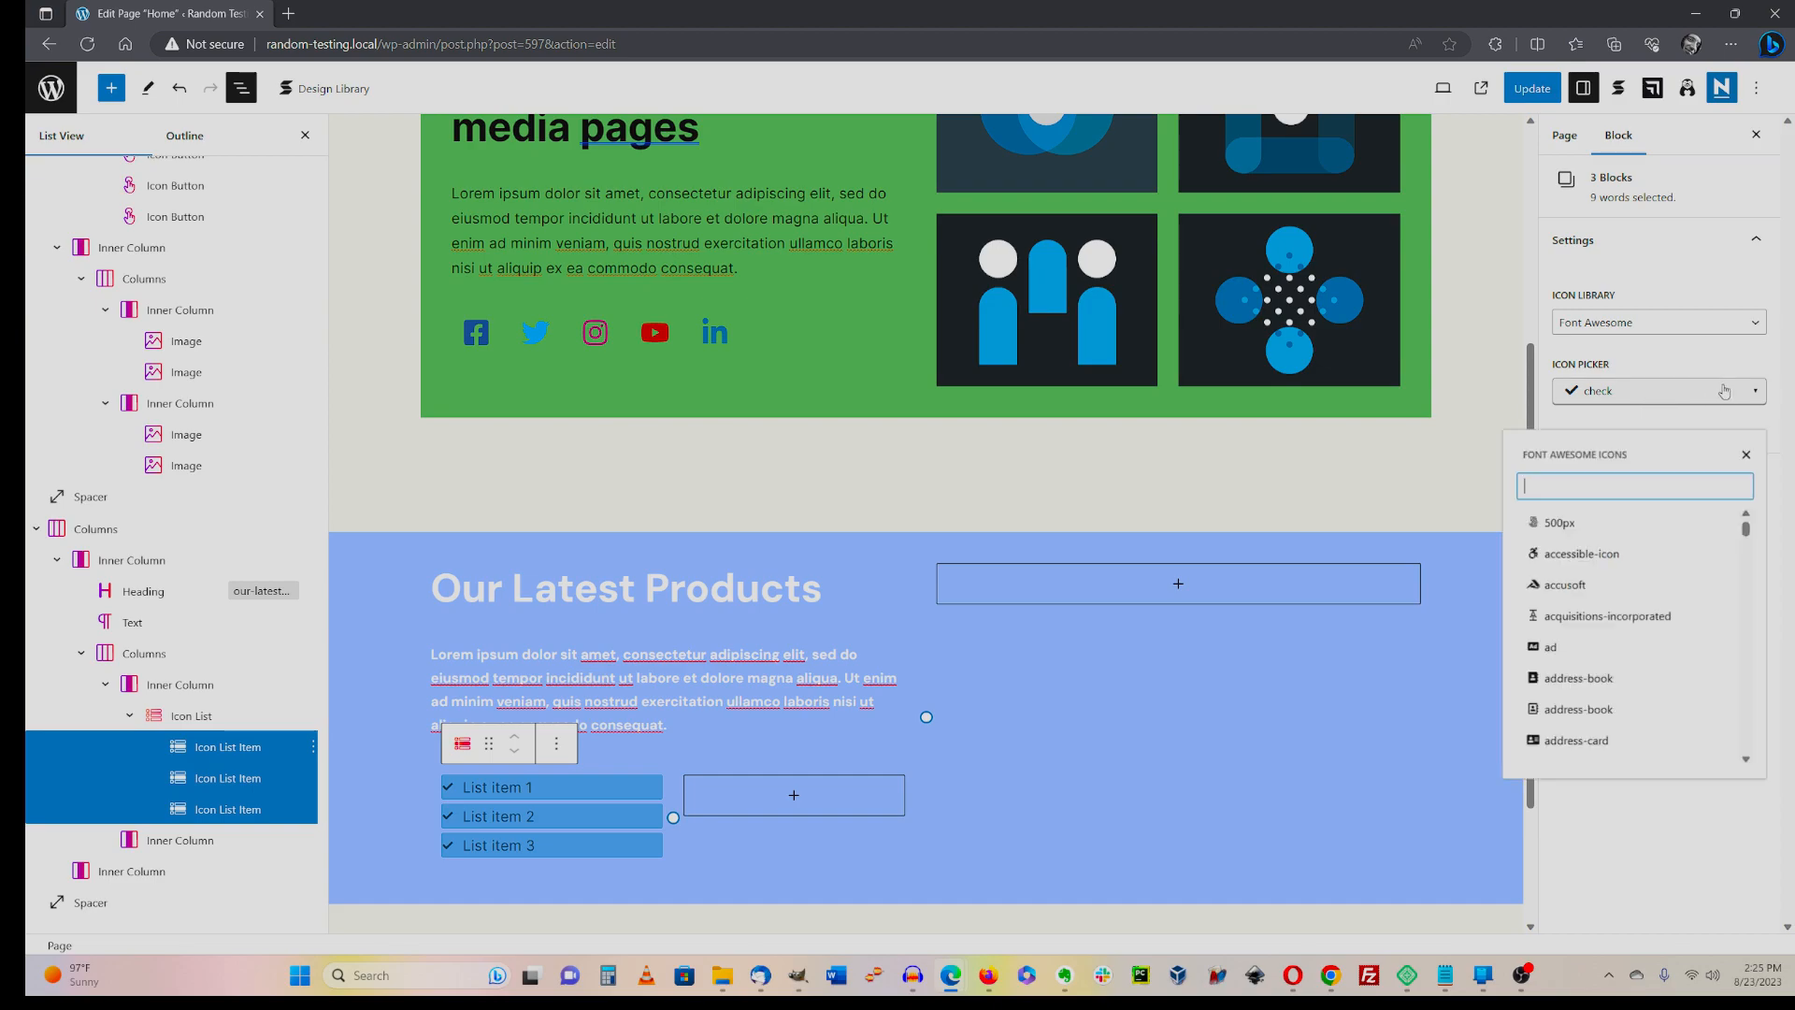
pyautogui.write('circle')
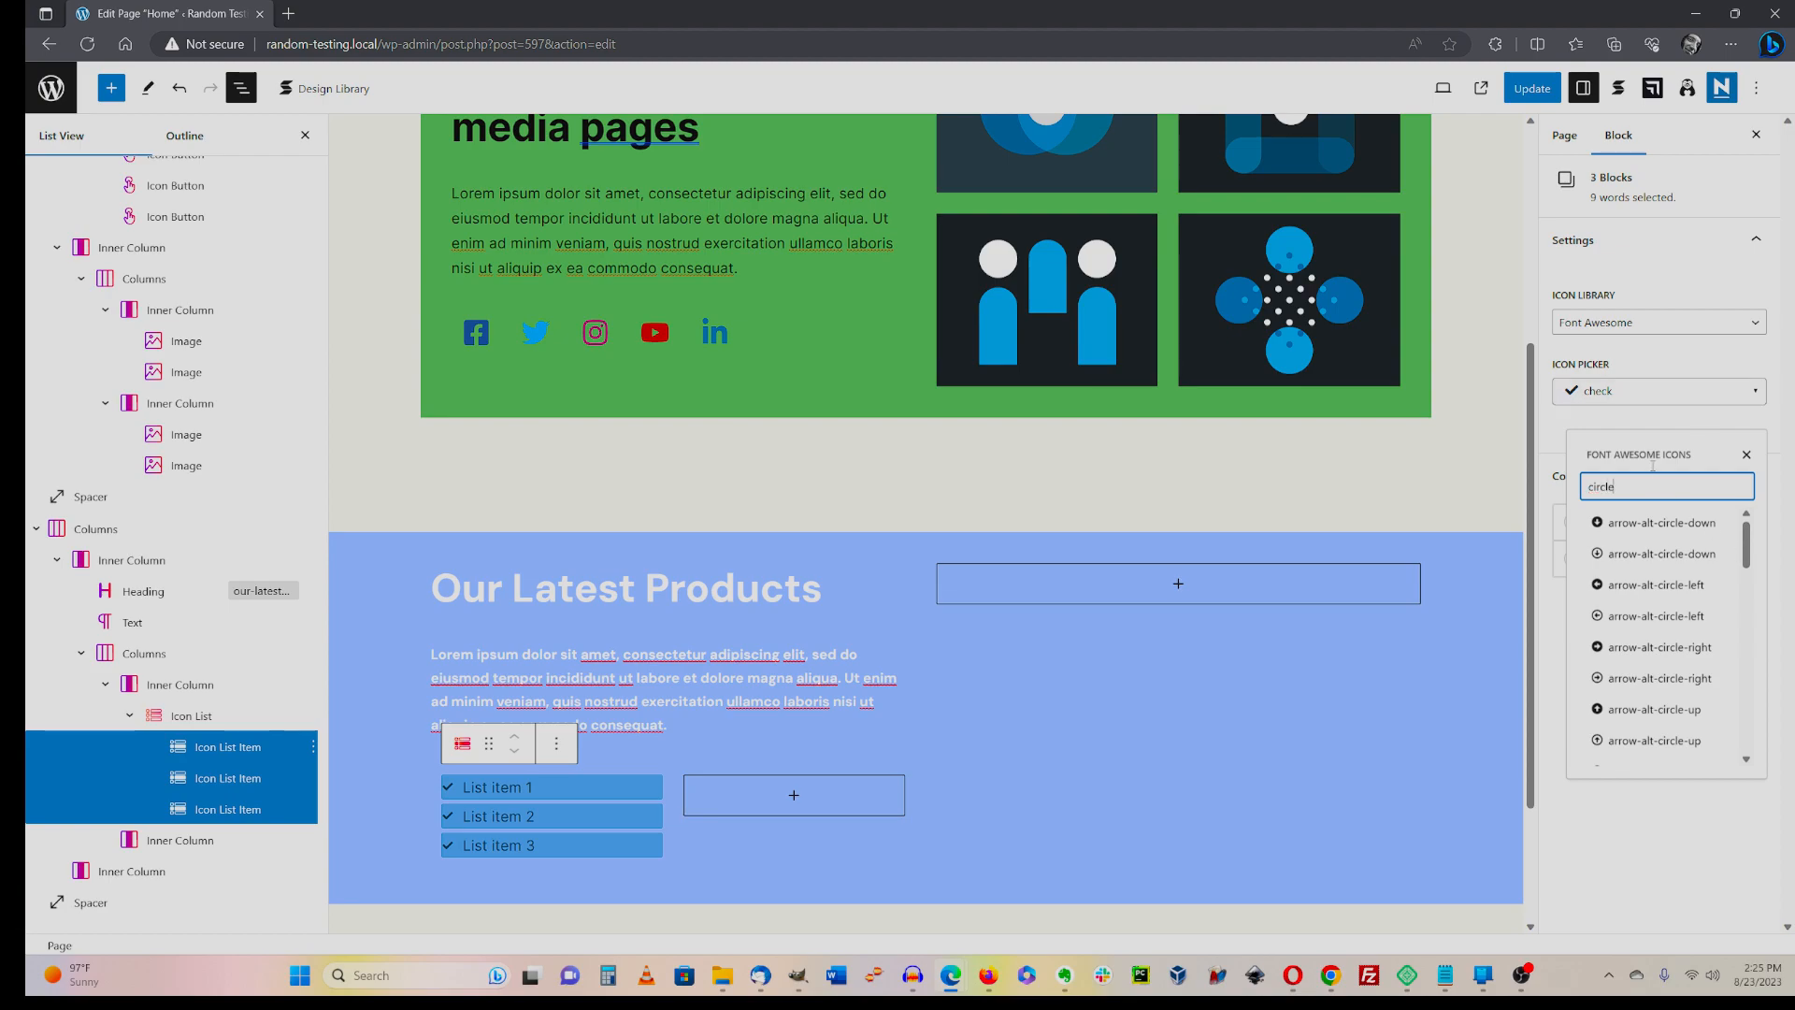
pyautogui.scroll(-2, 1671, 635)
pyautogui.scroll(-5, 1671, 635)
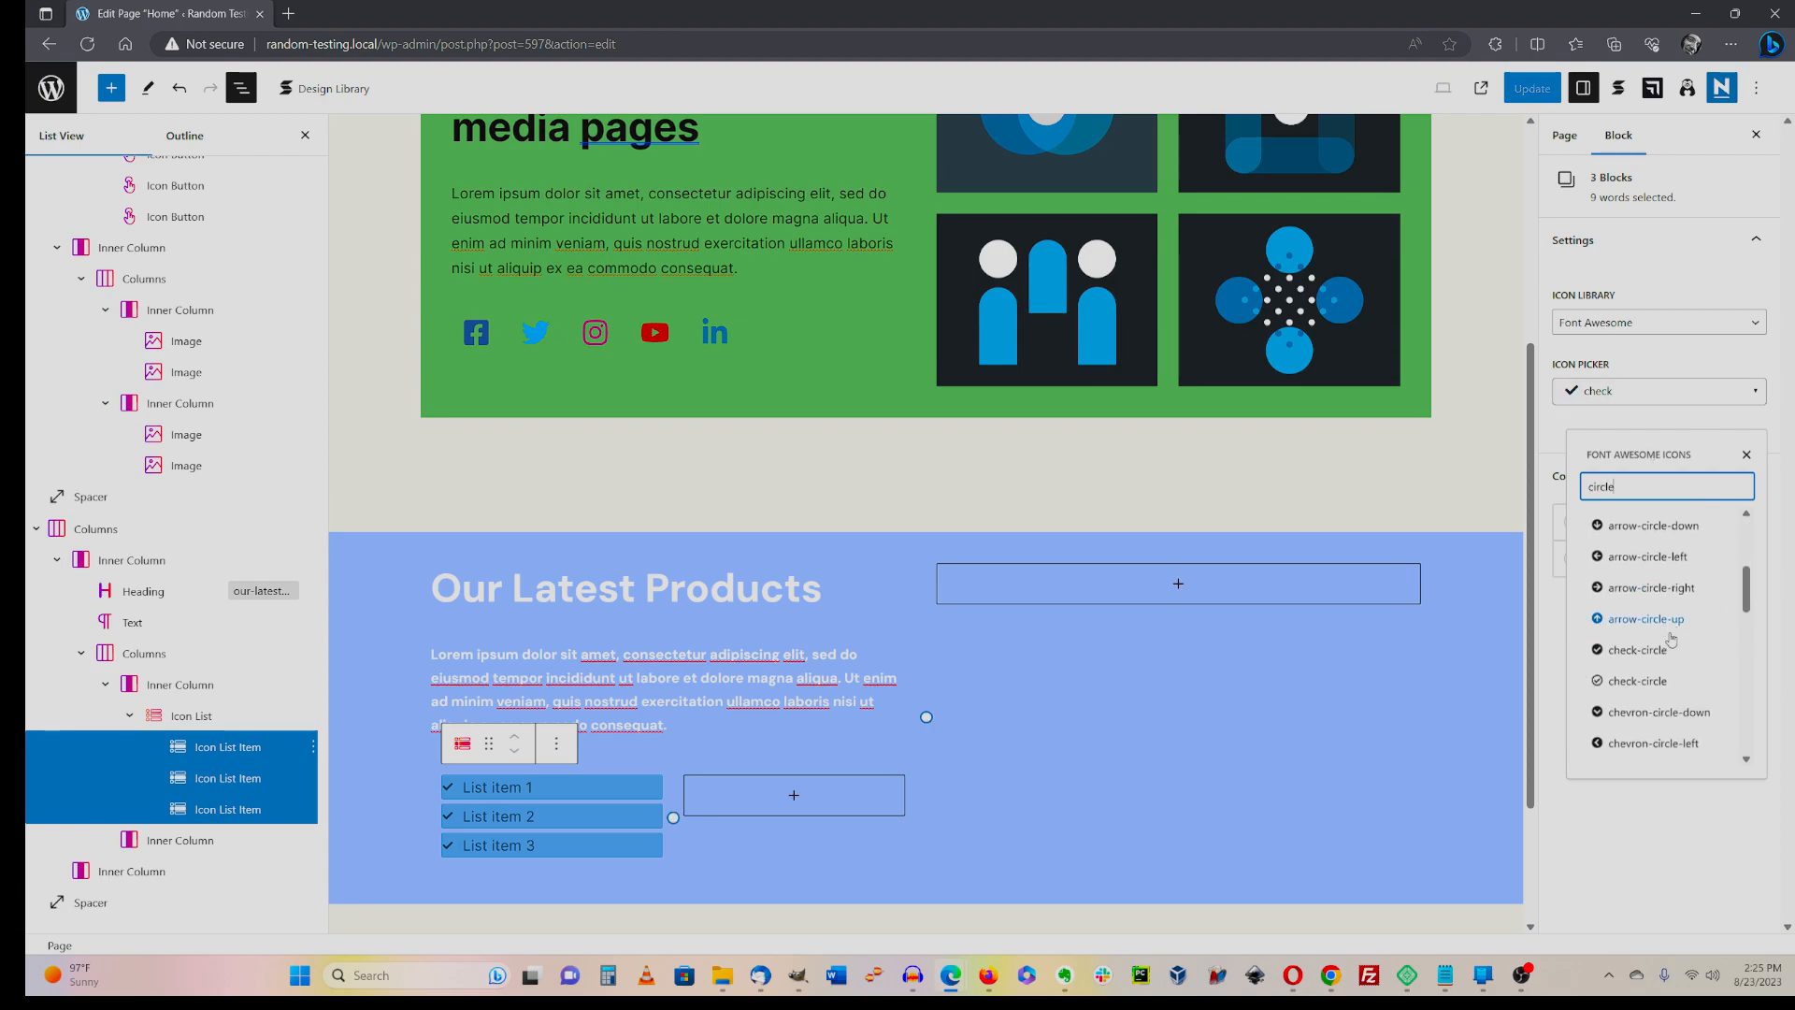
pyautogui.click(1607, 654)
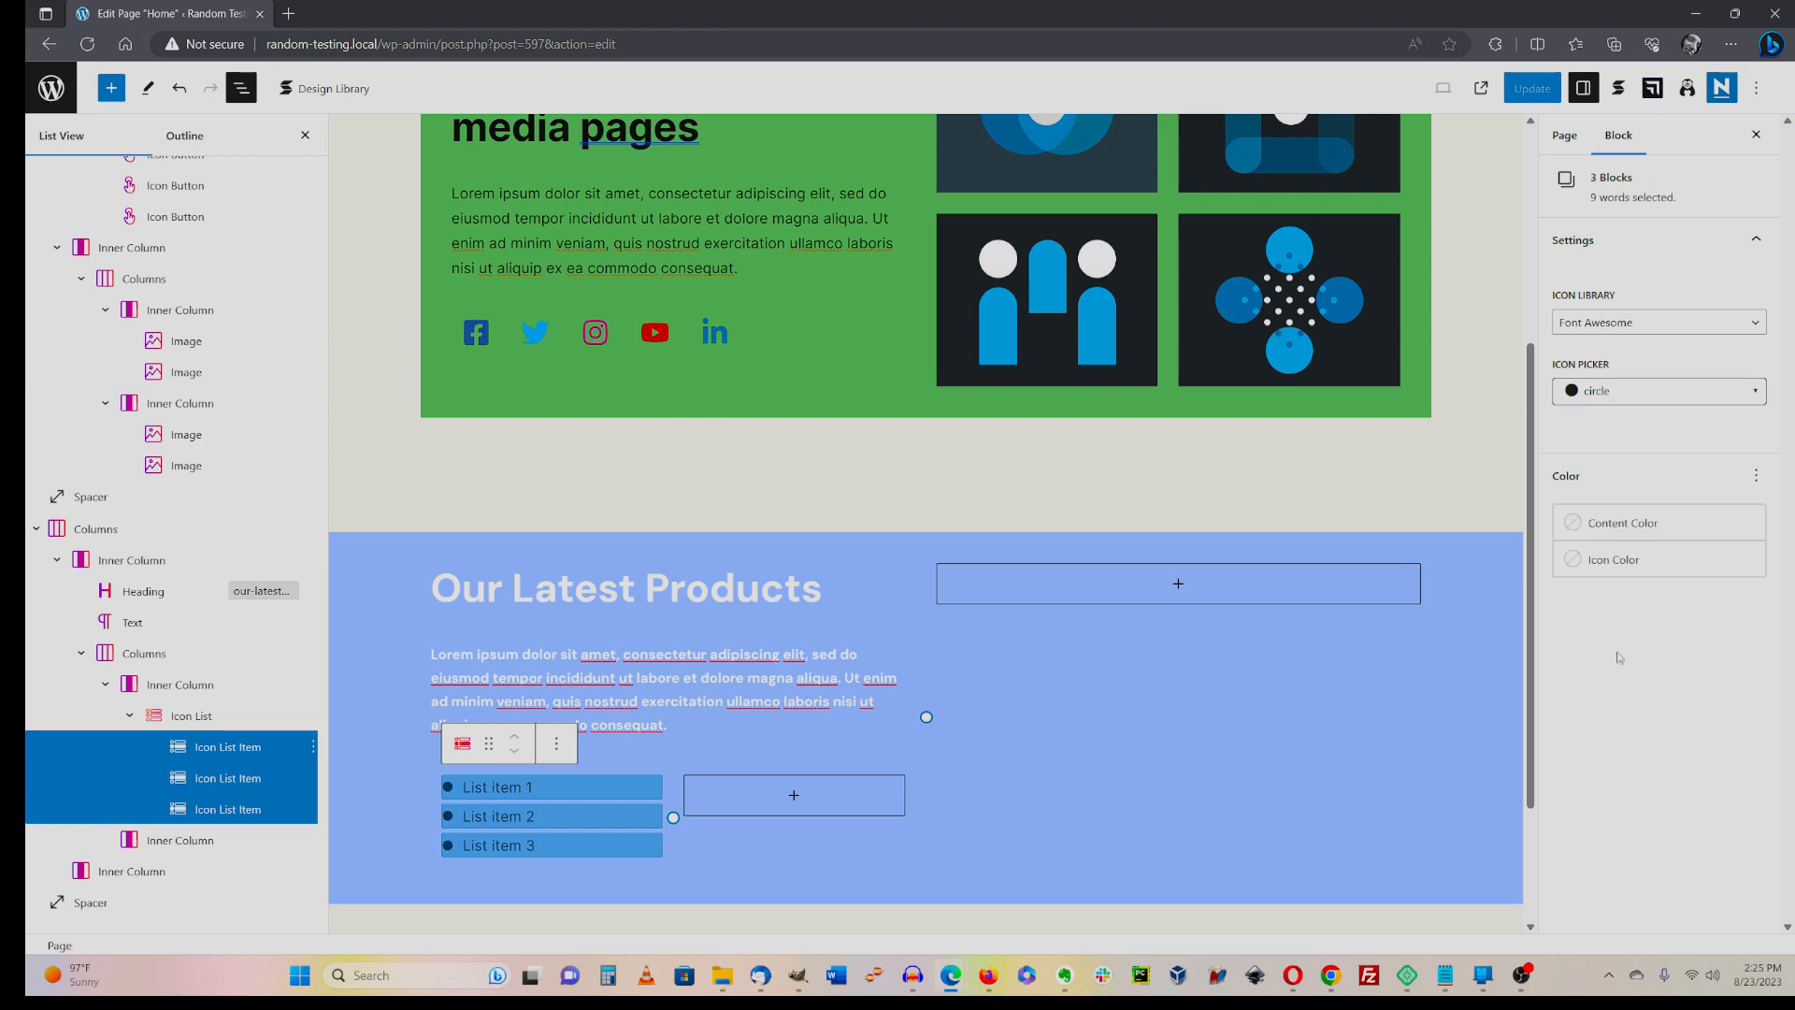
# - Set the content and icon colours of the first column's three list items to the theme's Neve - Text Dark Background
pyautogui.click(1568, 530)
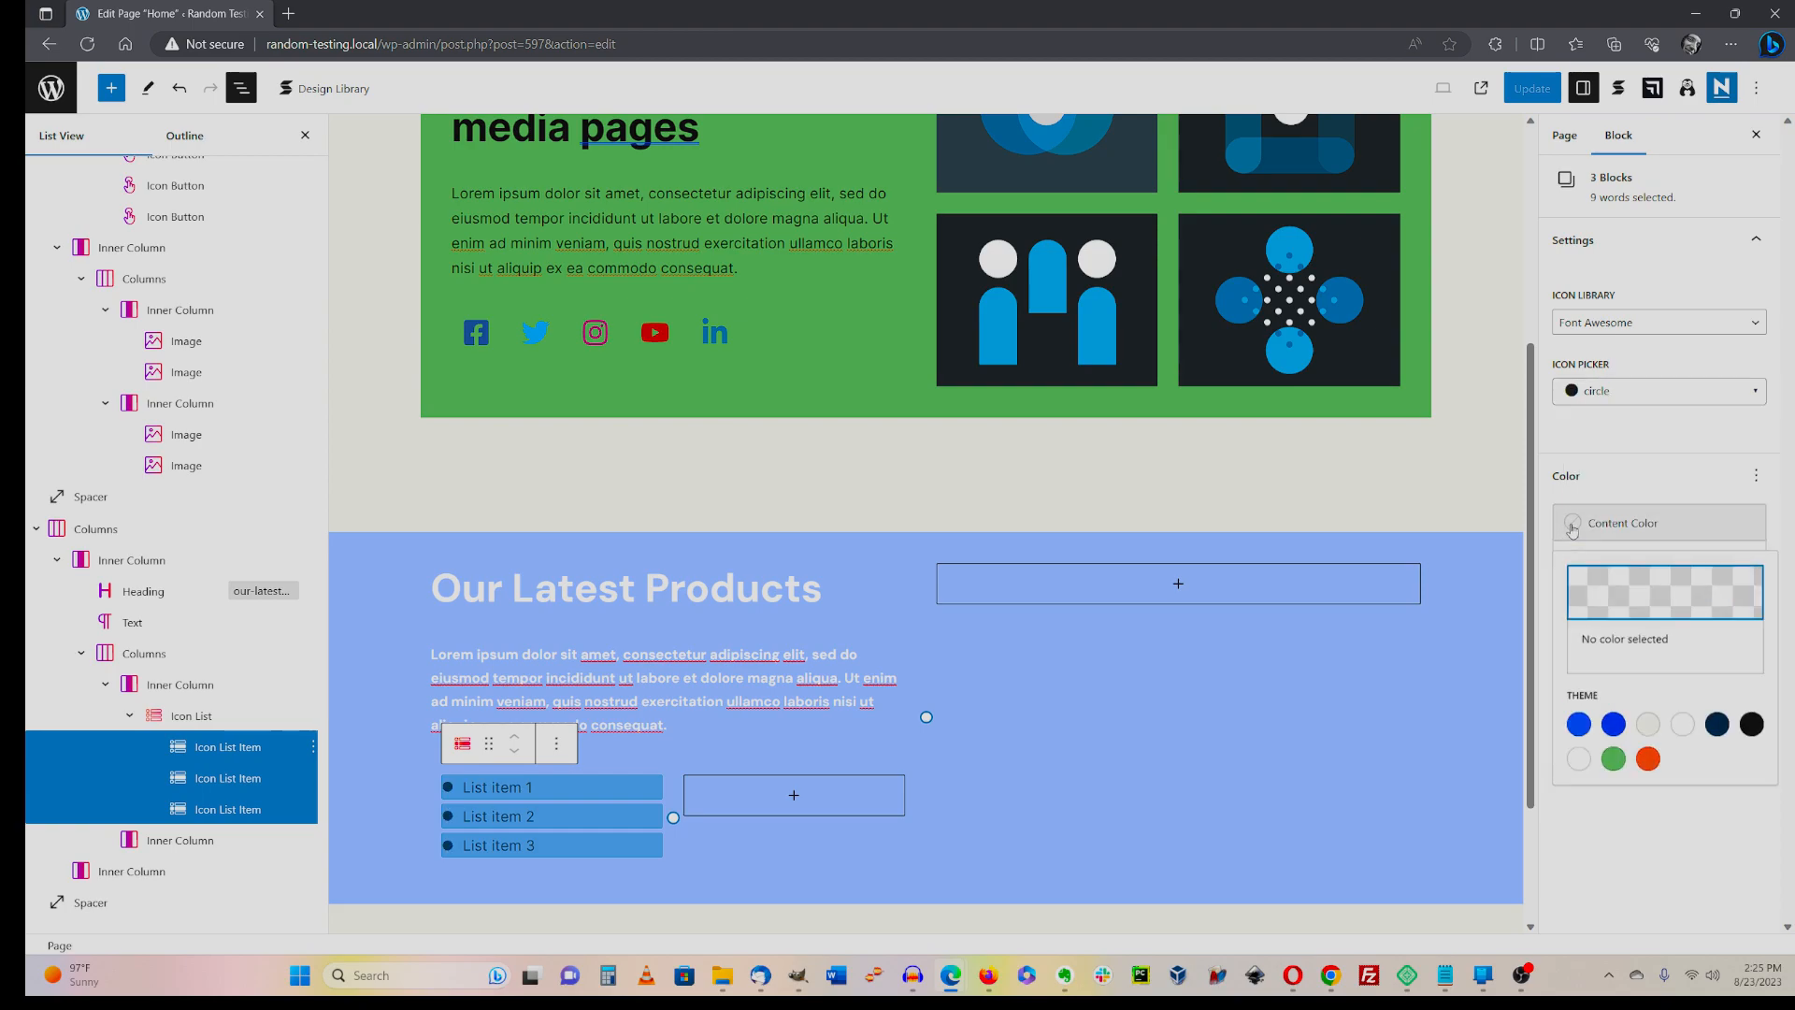
pyautogui.click(1582, 772)
pyautogui.click(1580, 759)
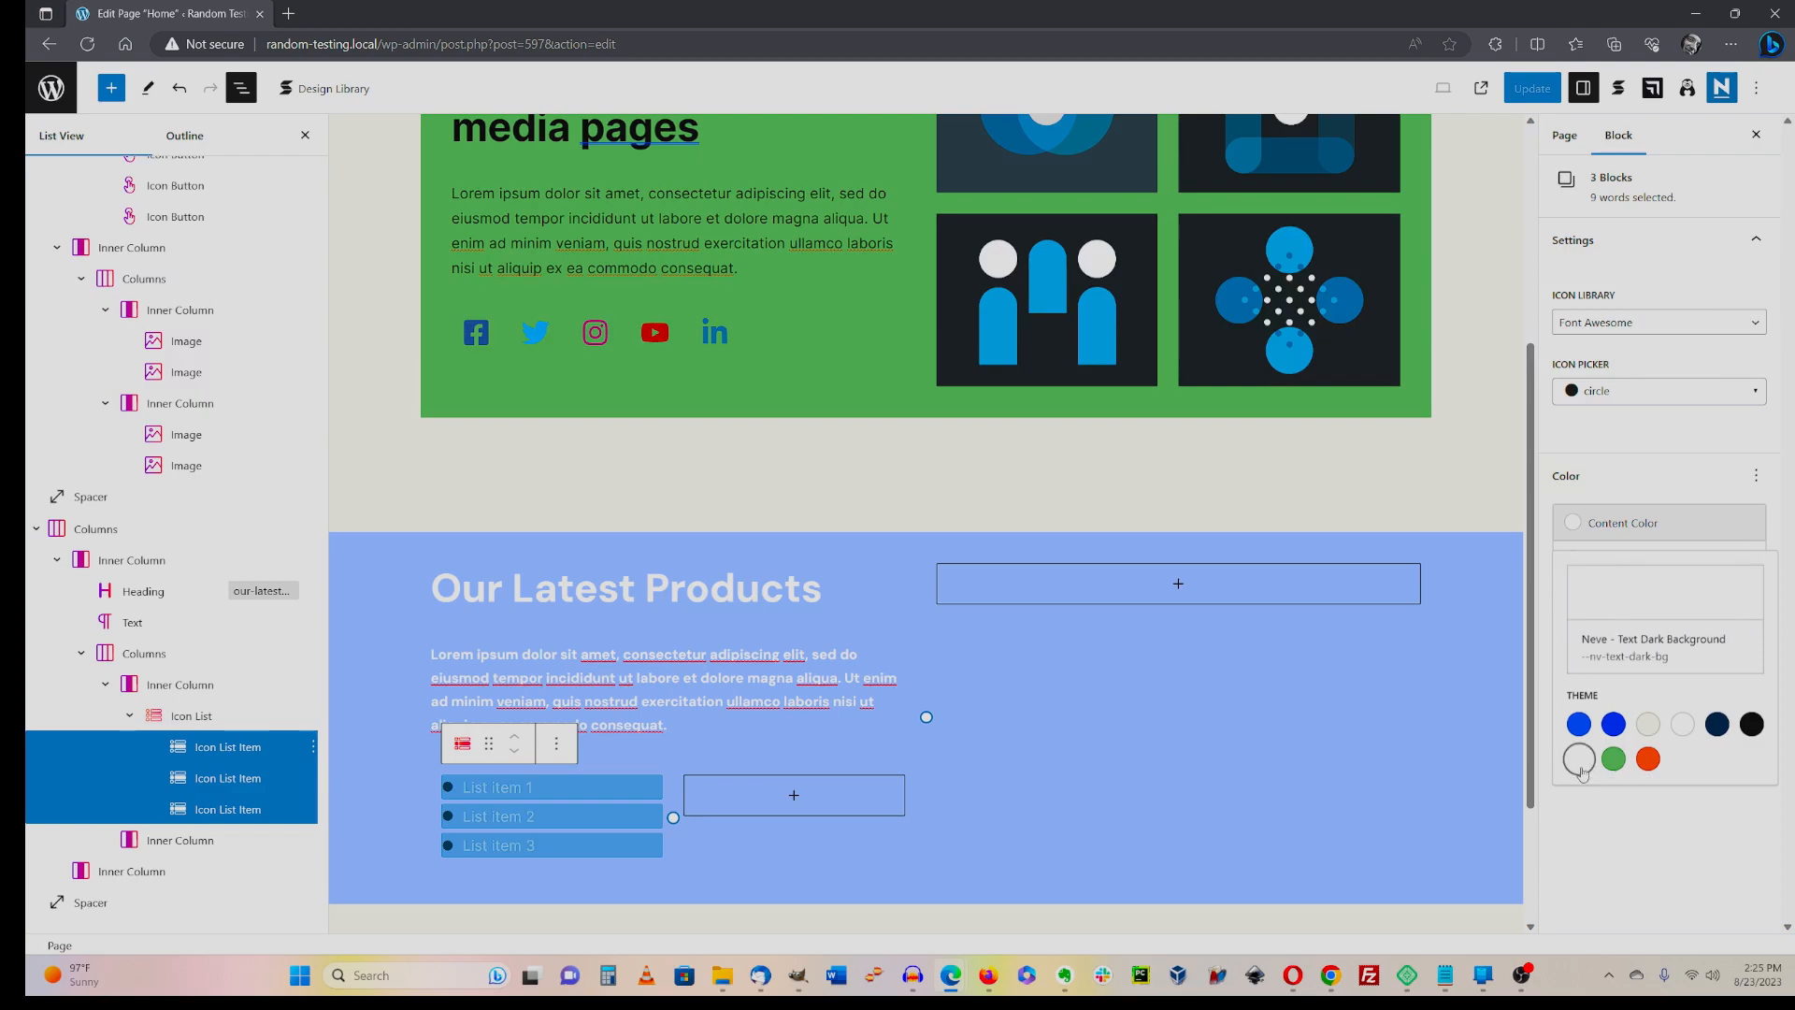
pyautogui.click(1604, 829)
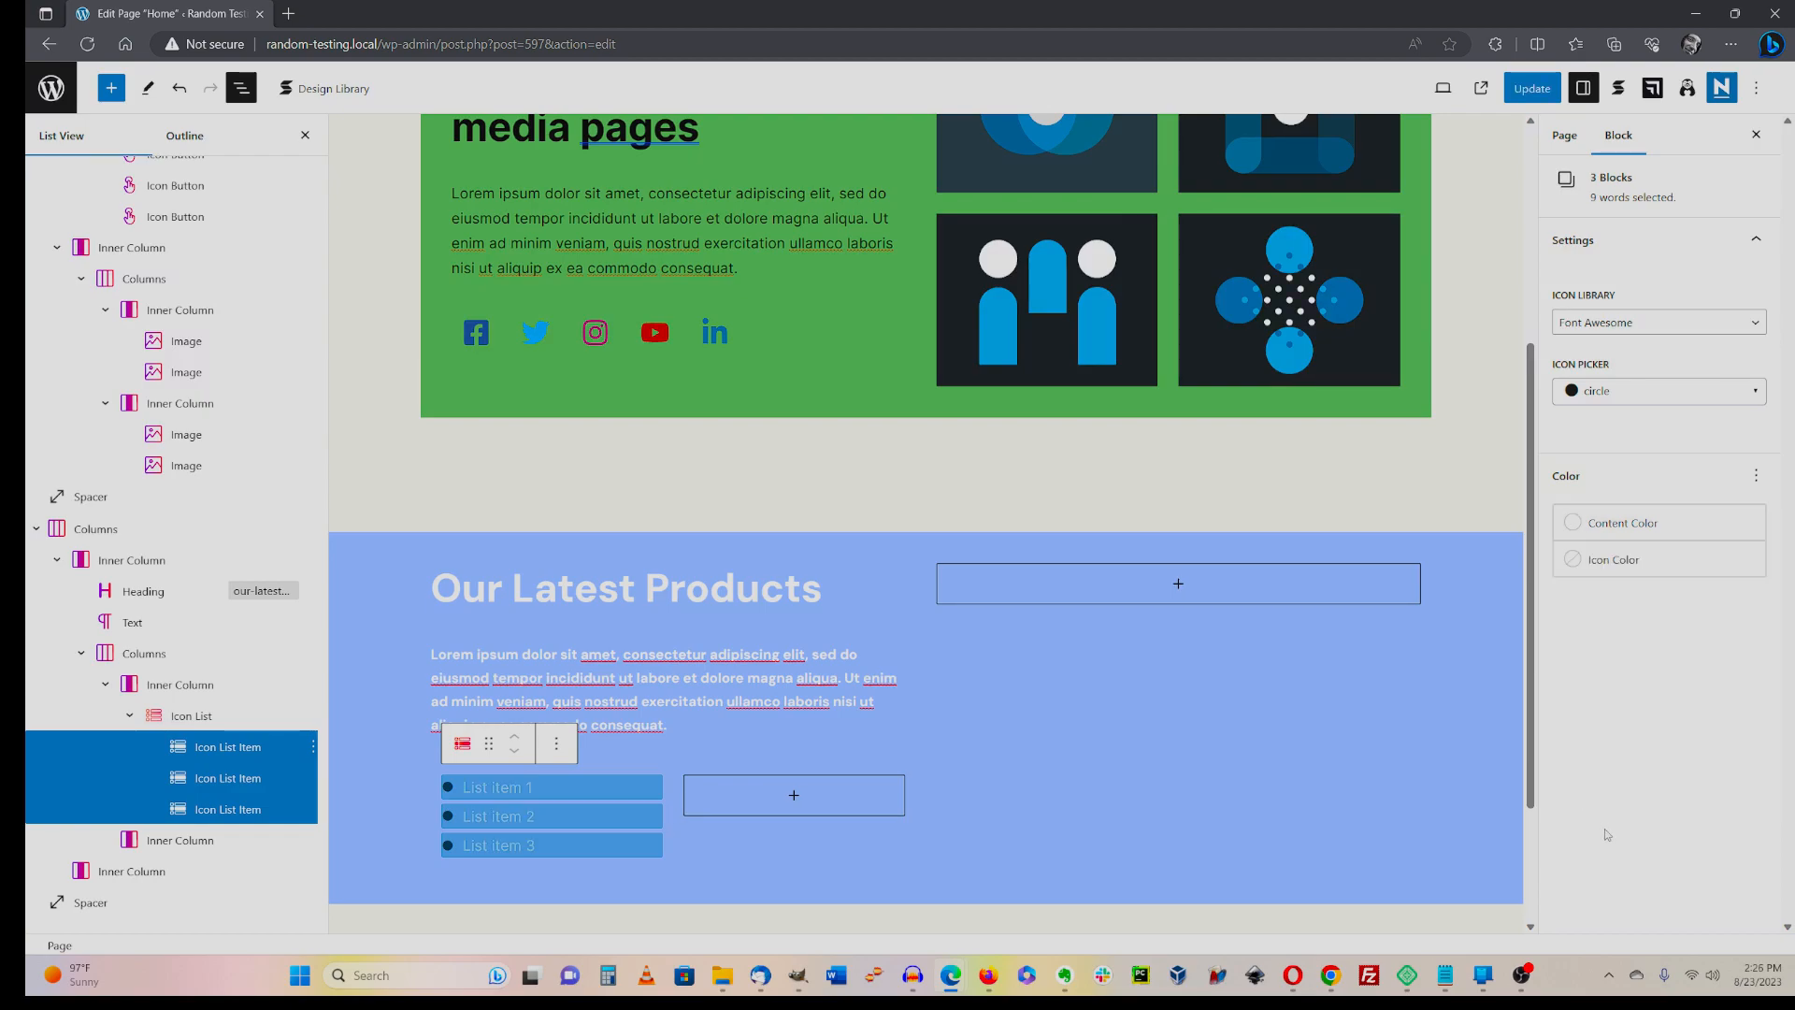
pyautogui.click(1617, 559)
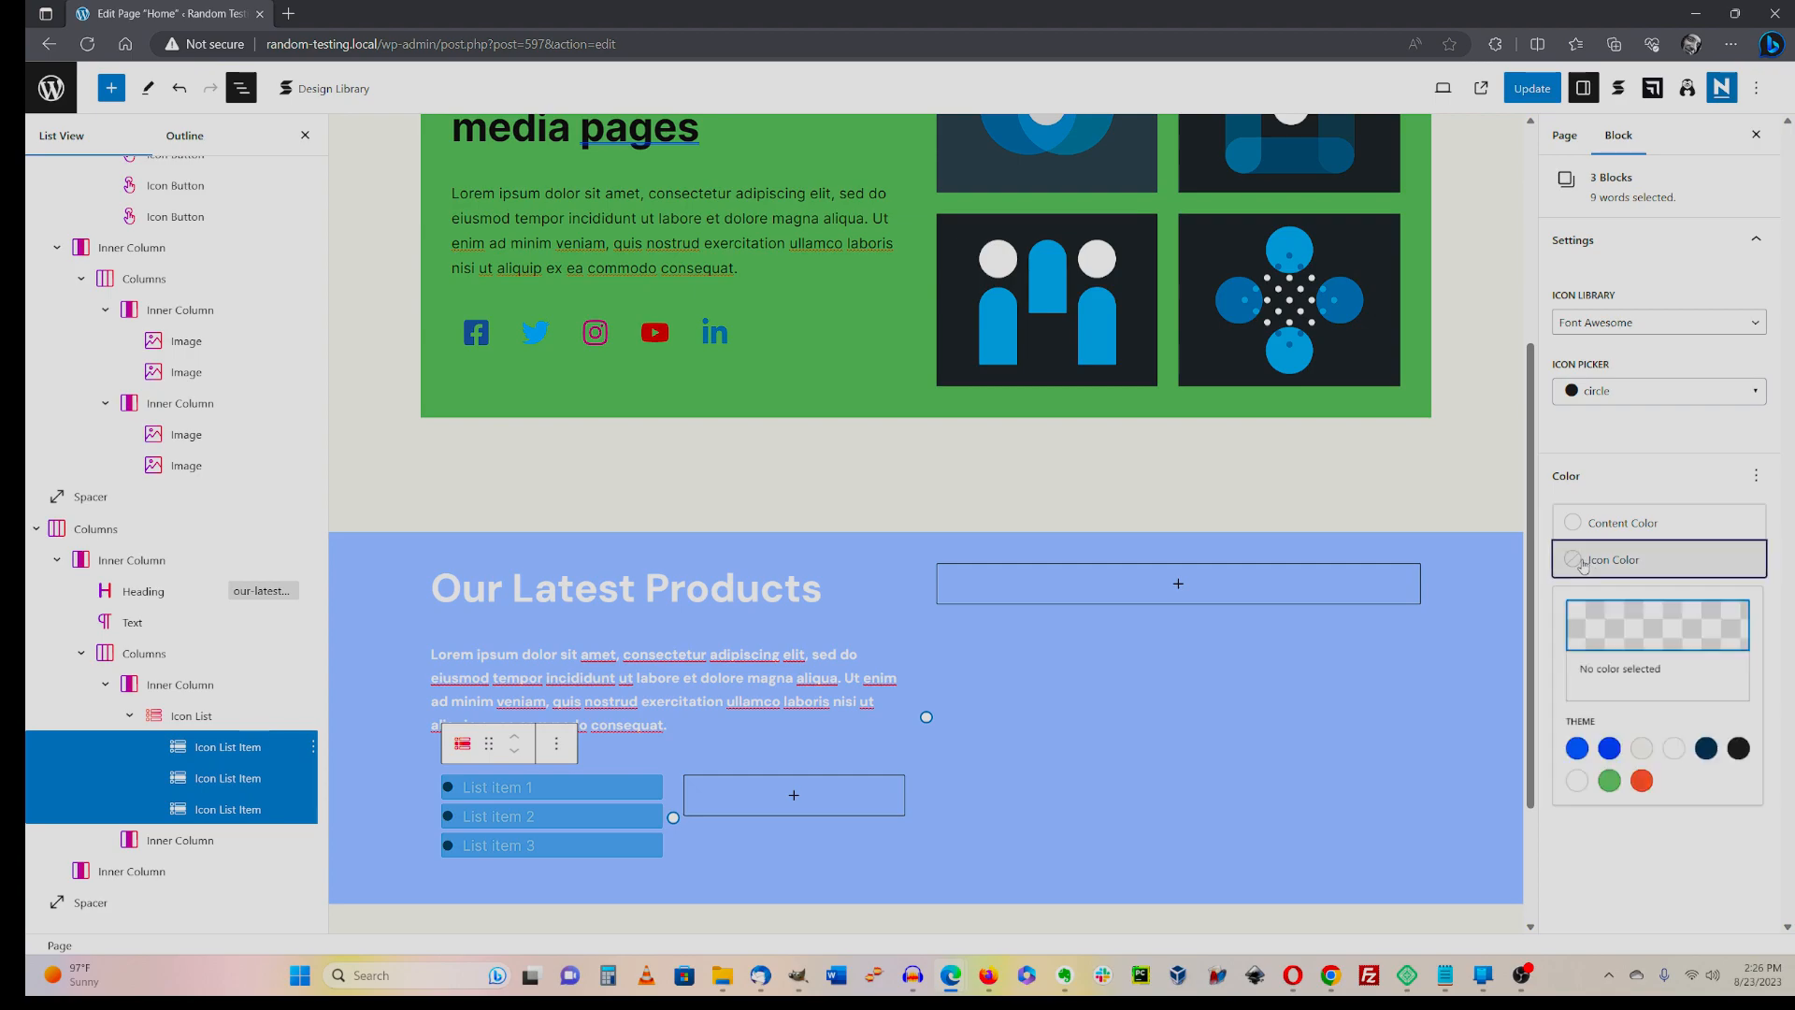
pyautogui.click(1579, 796)
pyautogui.click(1595, 860)
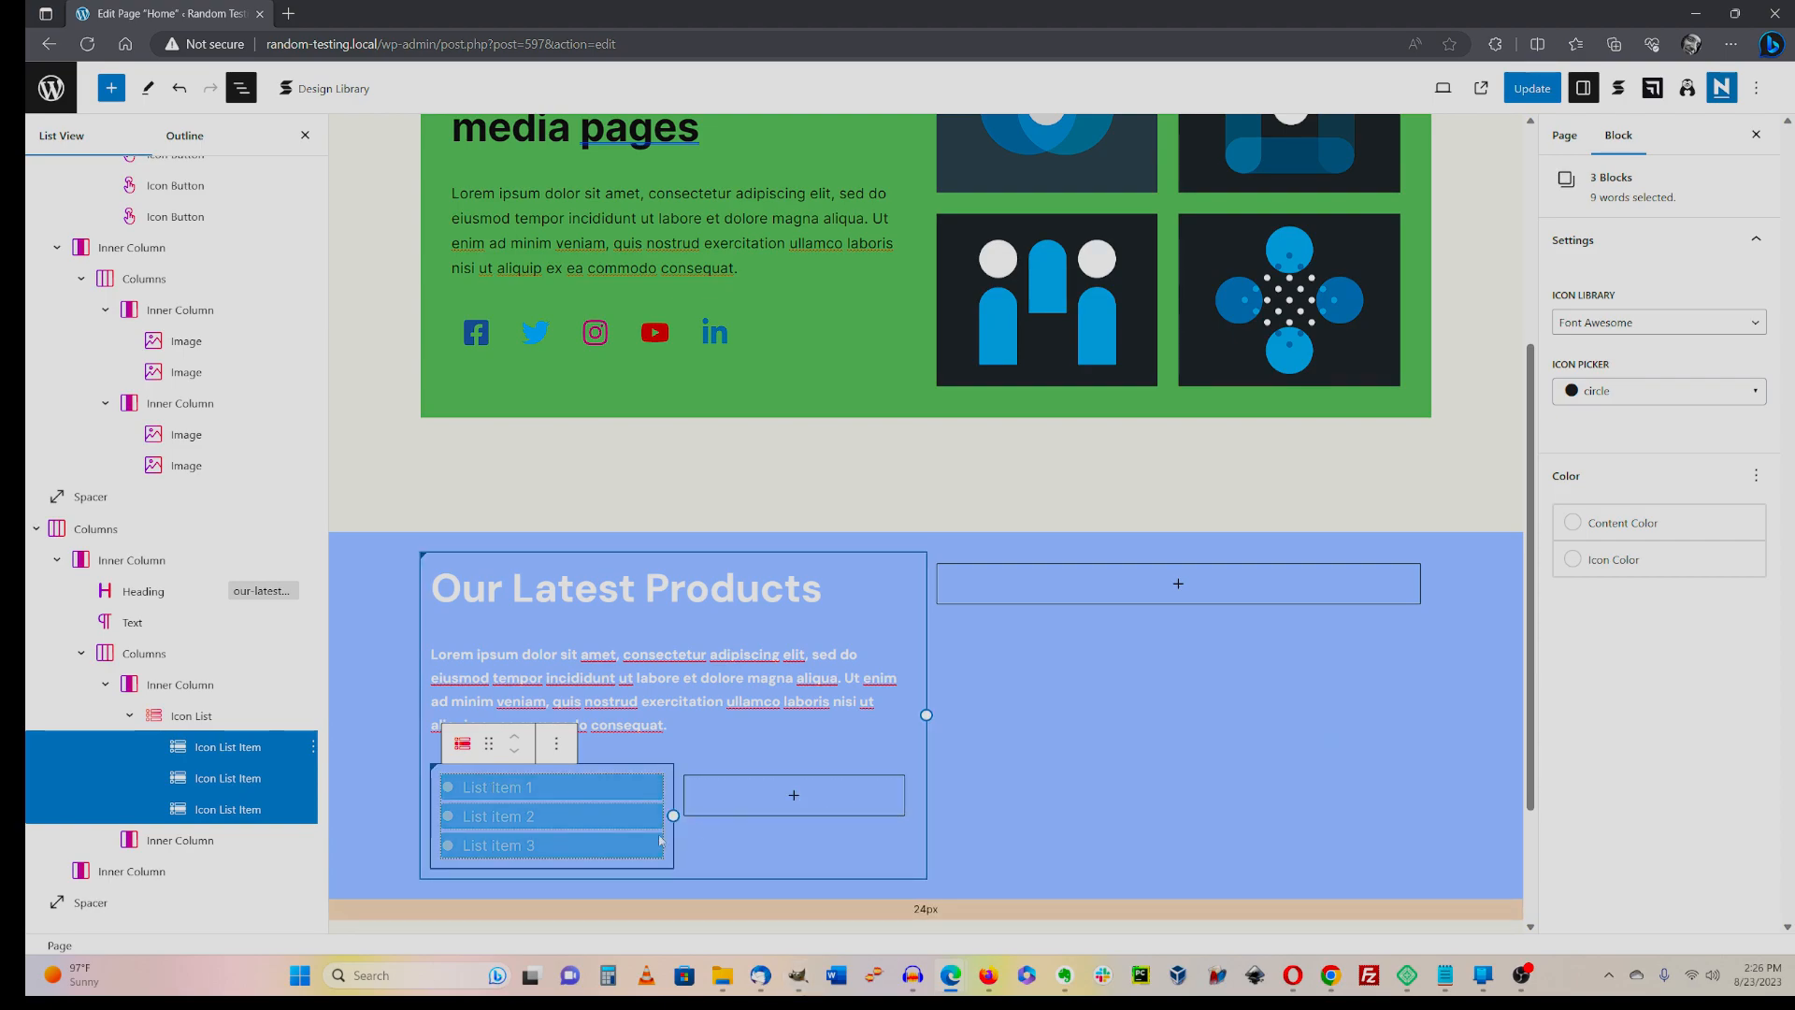
# - Add an Otter Icon List block to the empty second nested column beside the first icon list
pyautogui.click(795, 797)
pyautogui.scroll(-1, 784, 851)
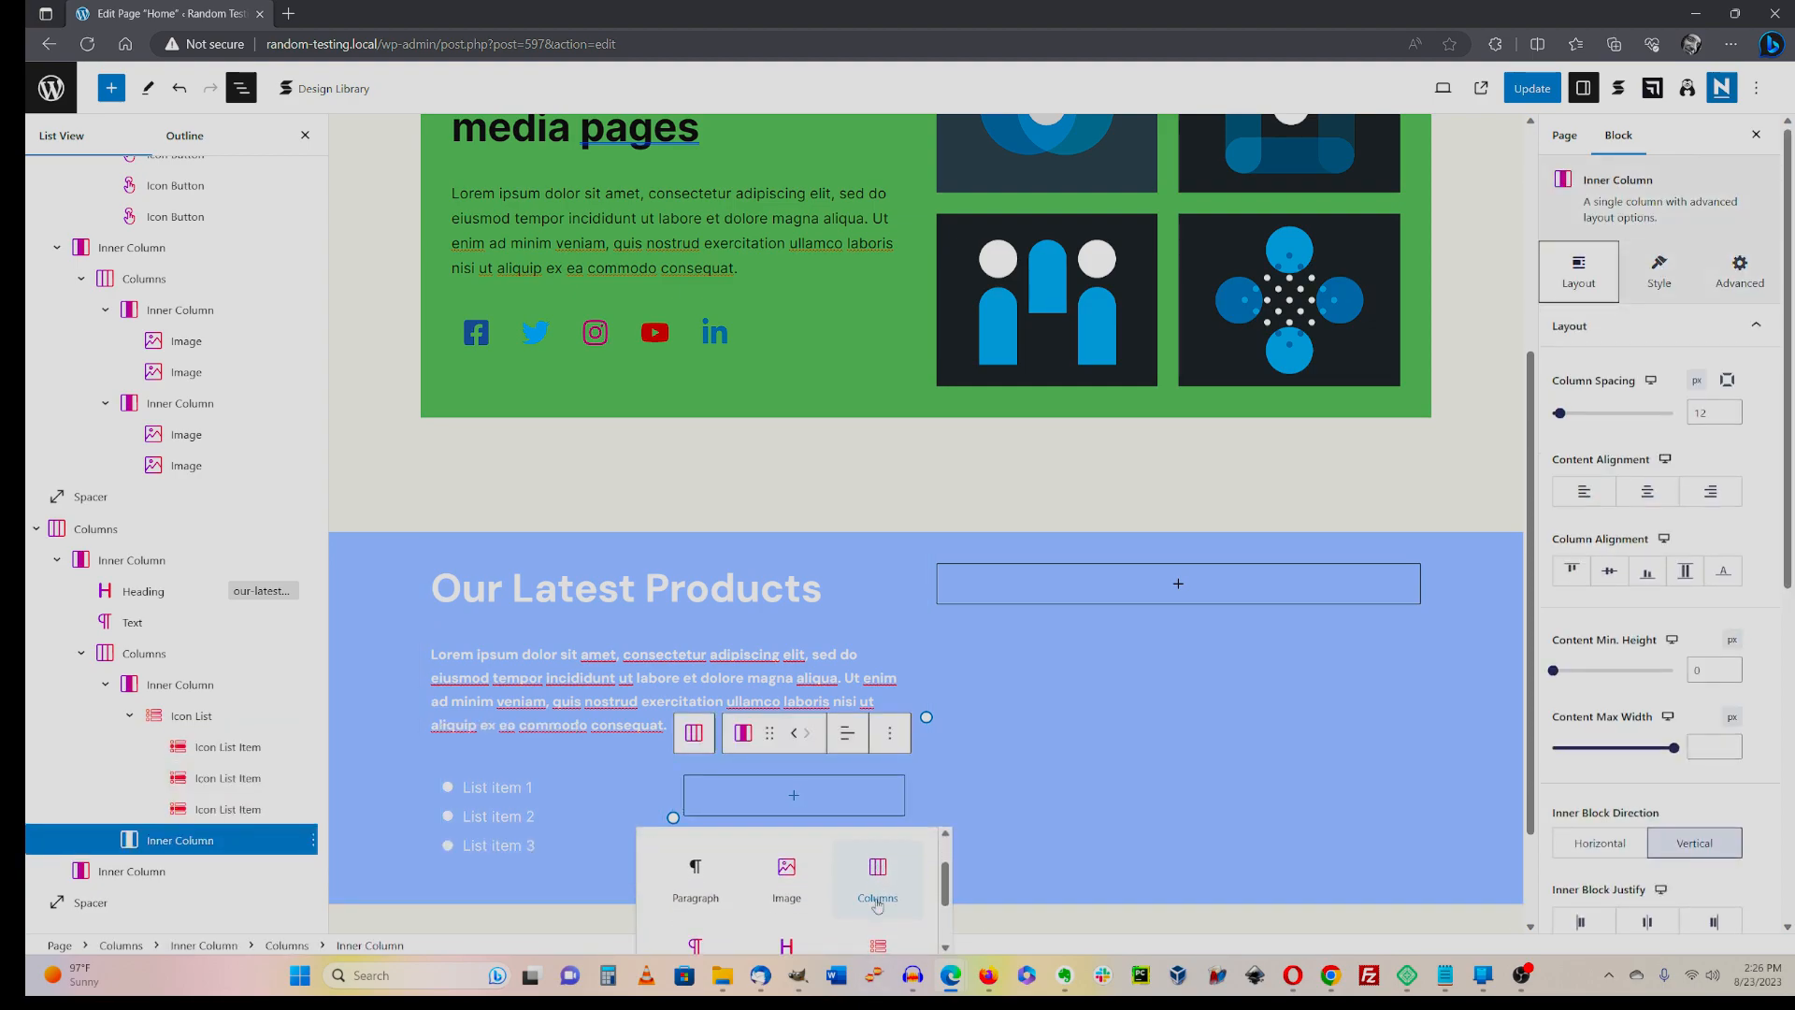
pyautogui.scroll(1, 785, 846)
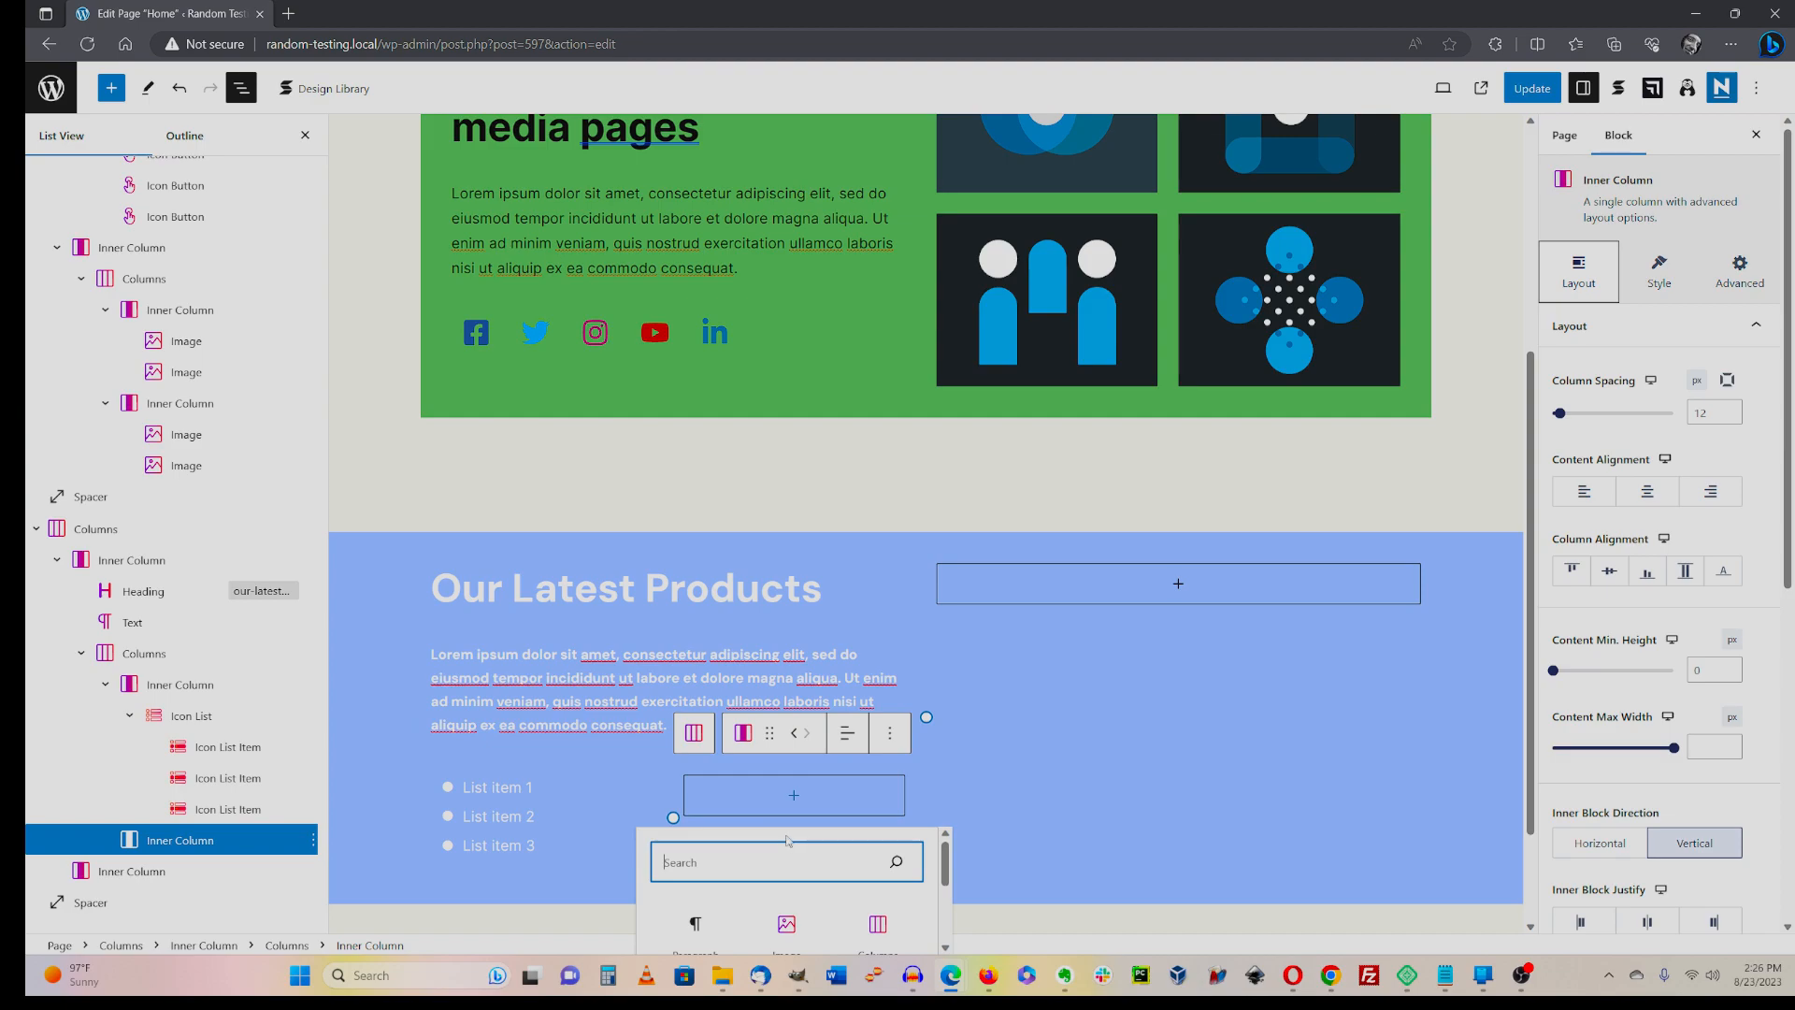
pyautogui.write('icon')
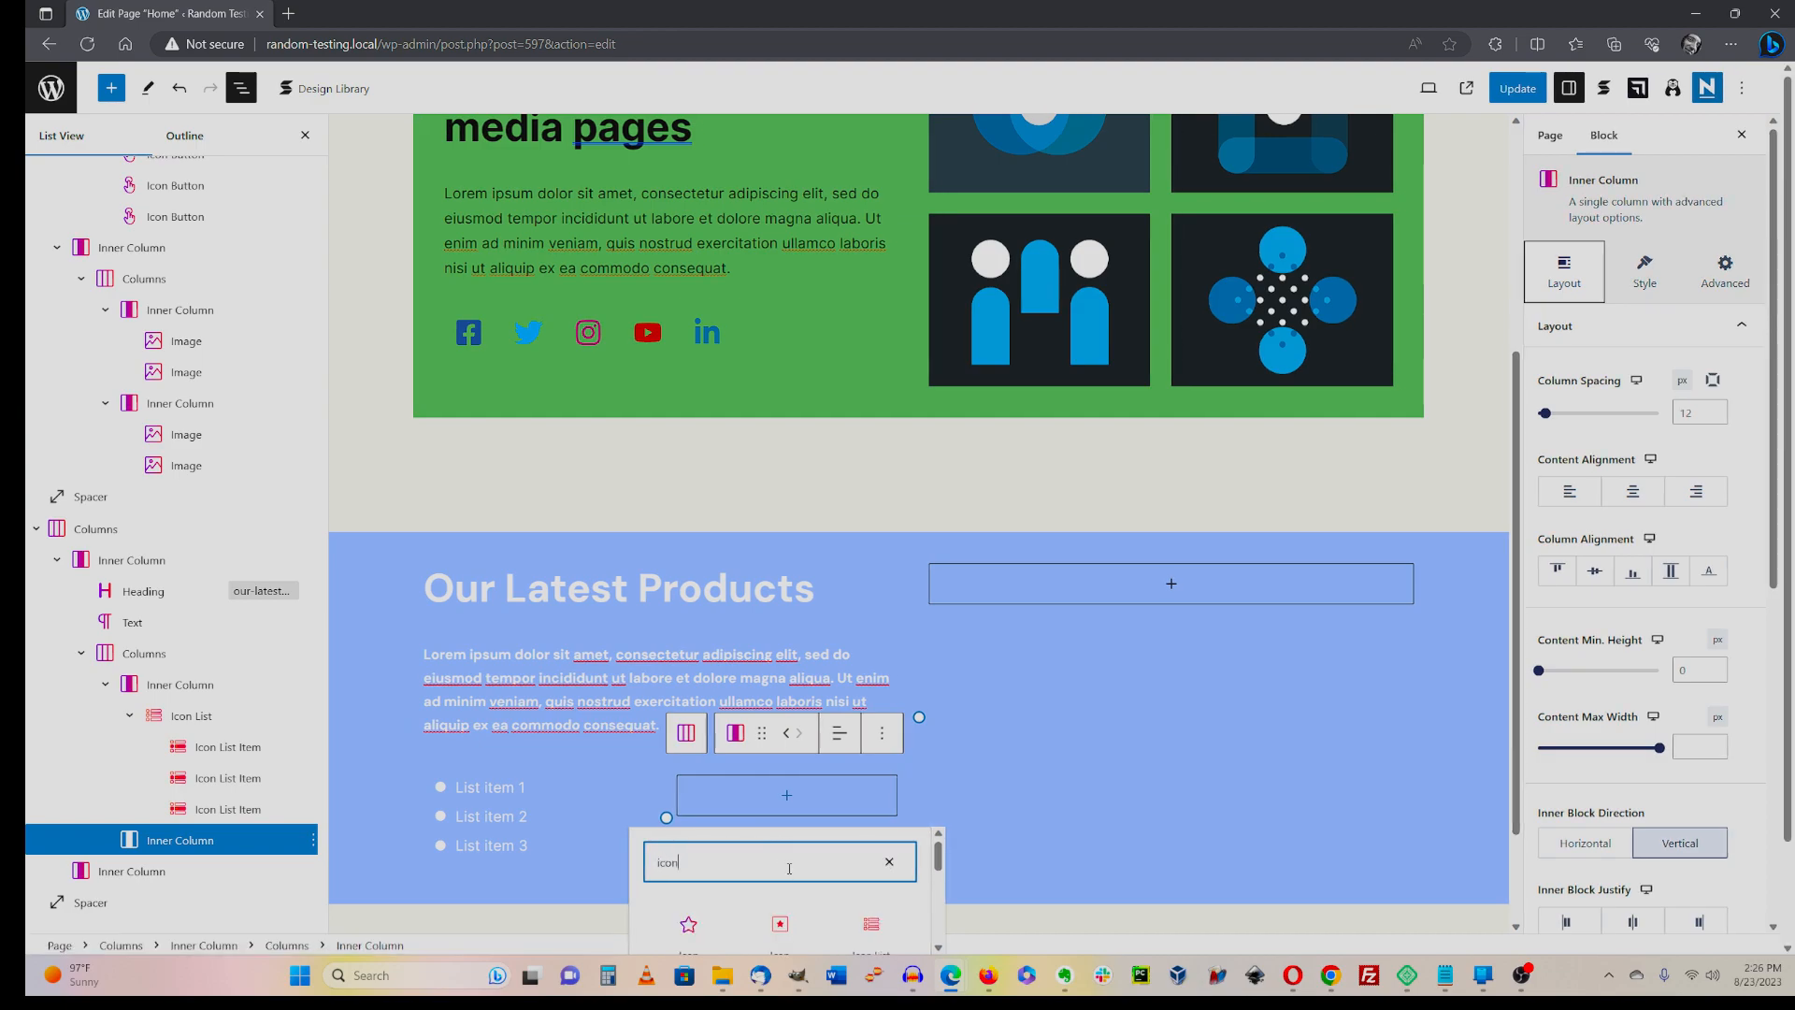
pyautogui.scroll(-1, 853, 894)
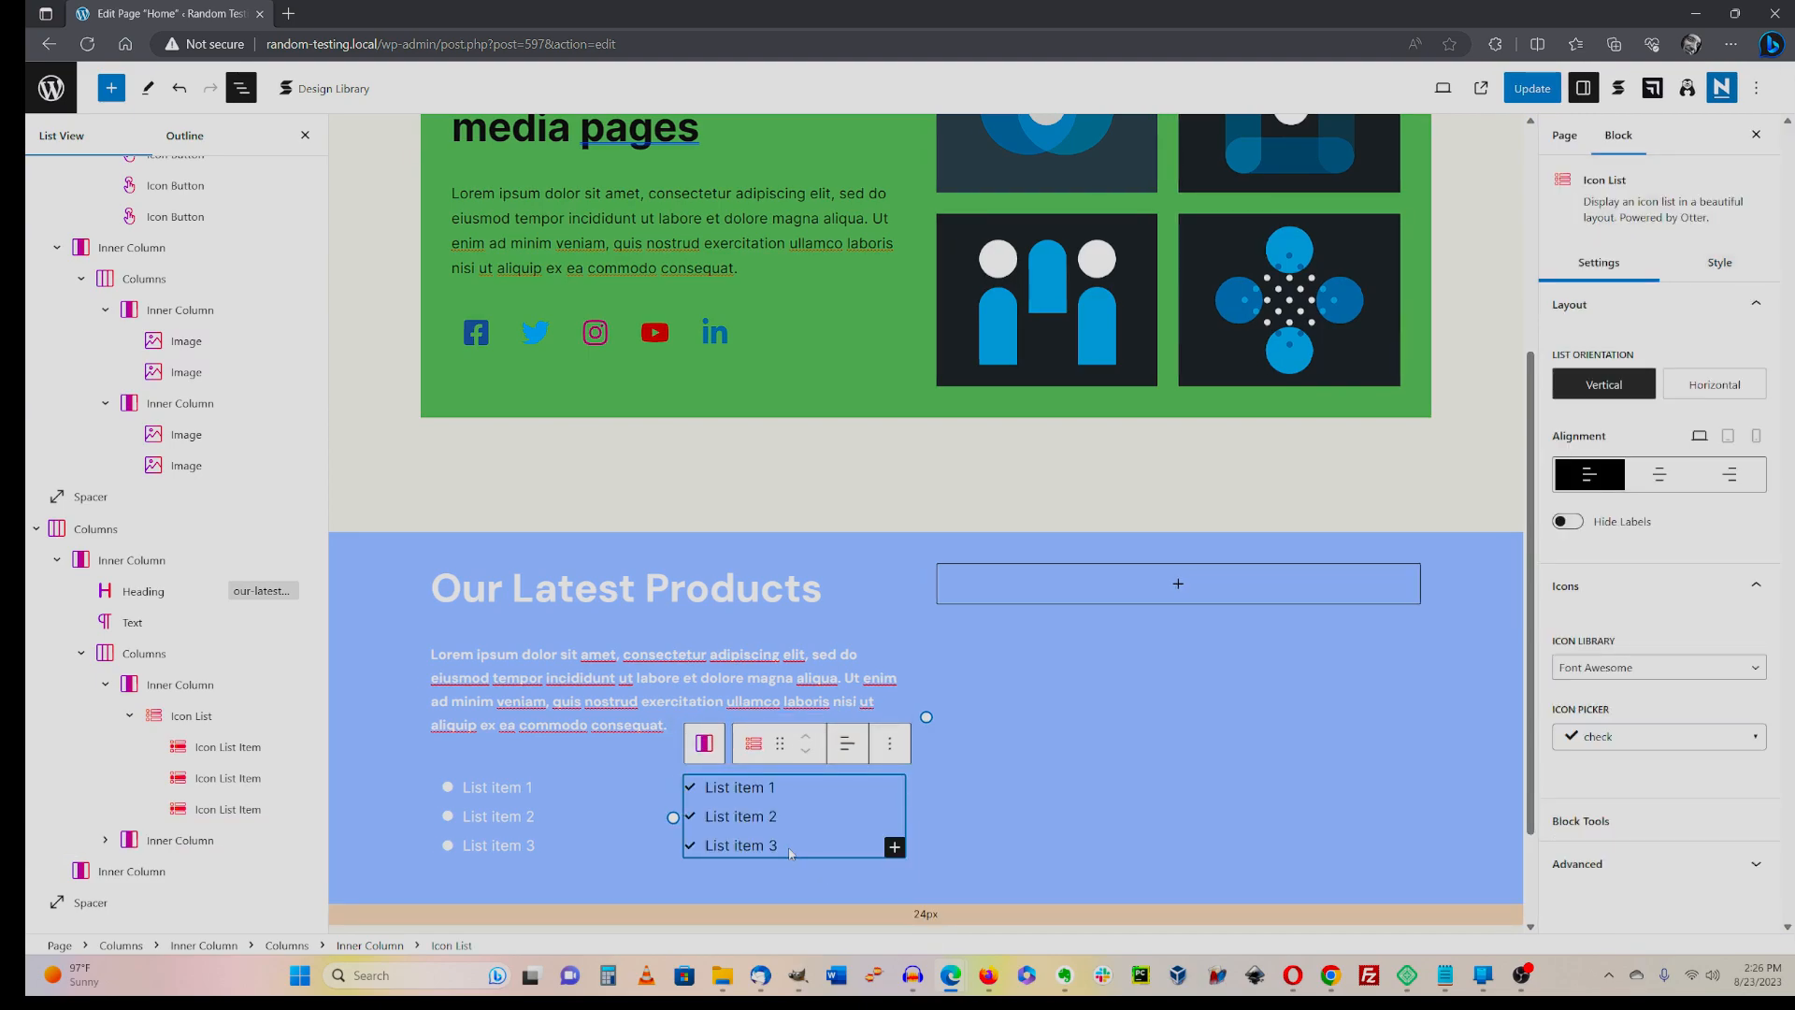
# - Set the icon of all three list items in the second nested column to the solid Font Awesome circle
pyautogui.click(776, 847)
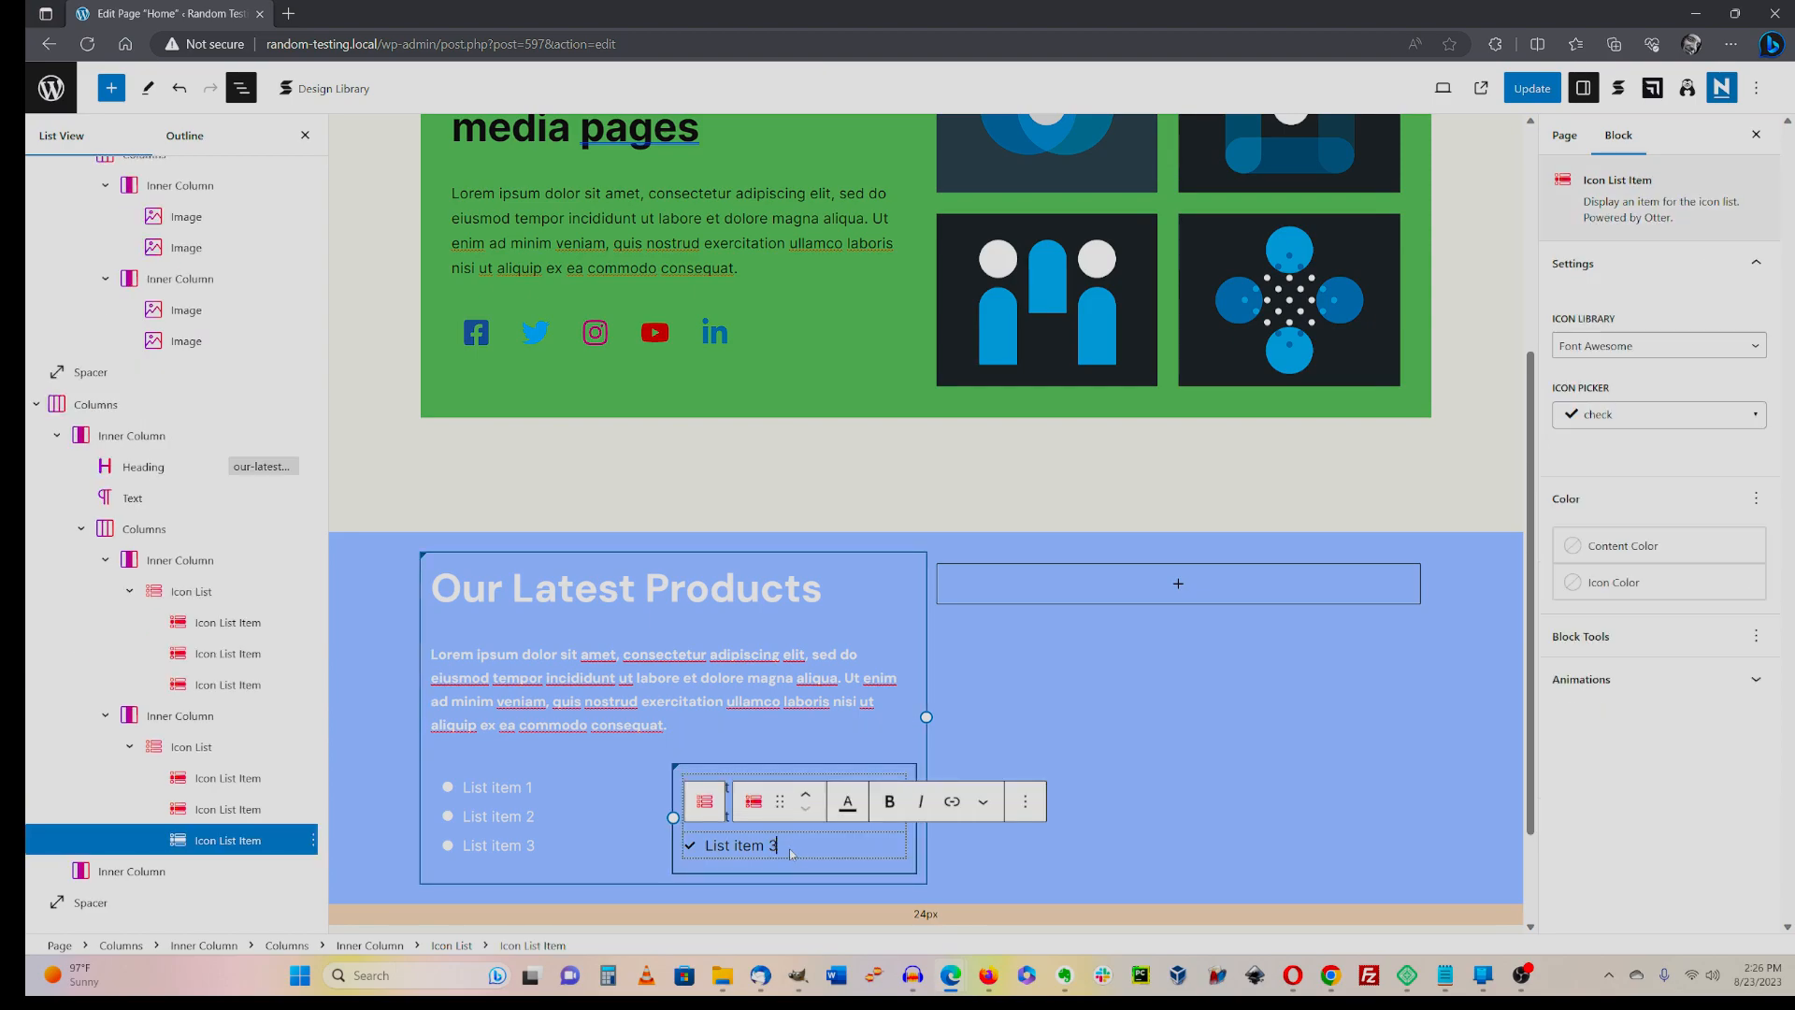
pyautogui.moveTo(790, 852); pyautogui.dragTo(704, 790)
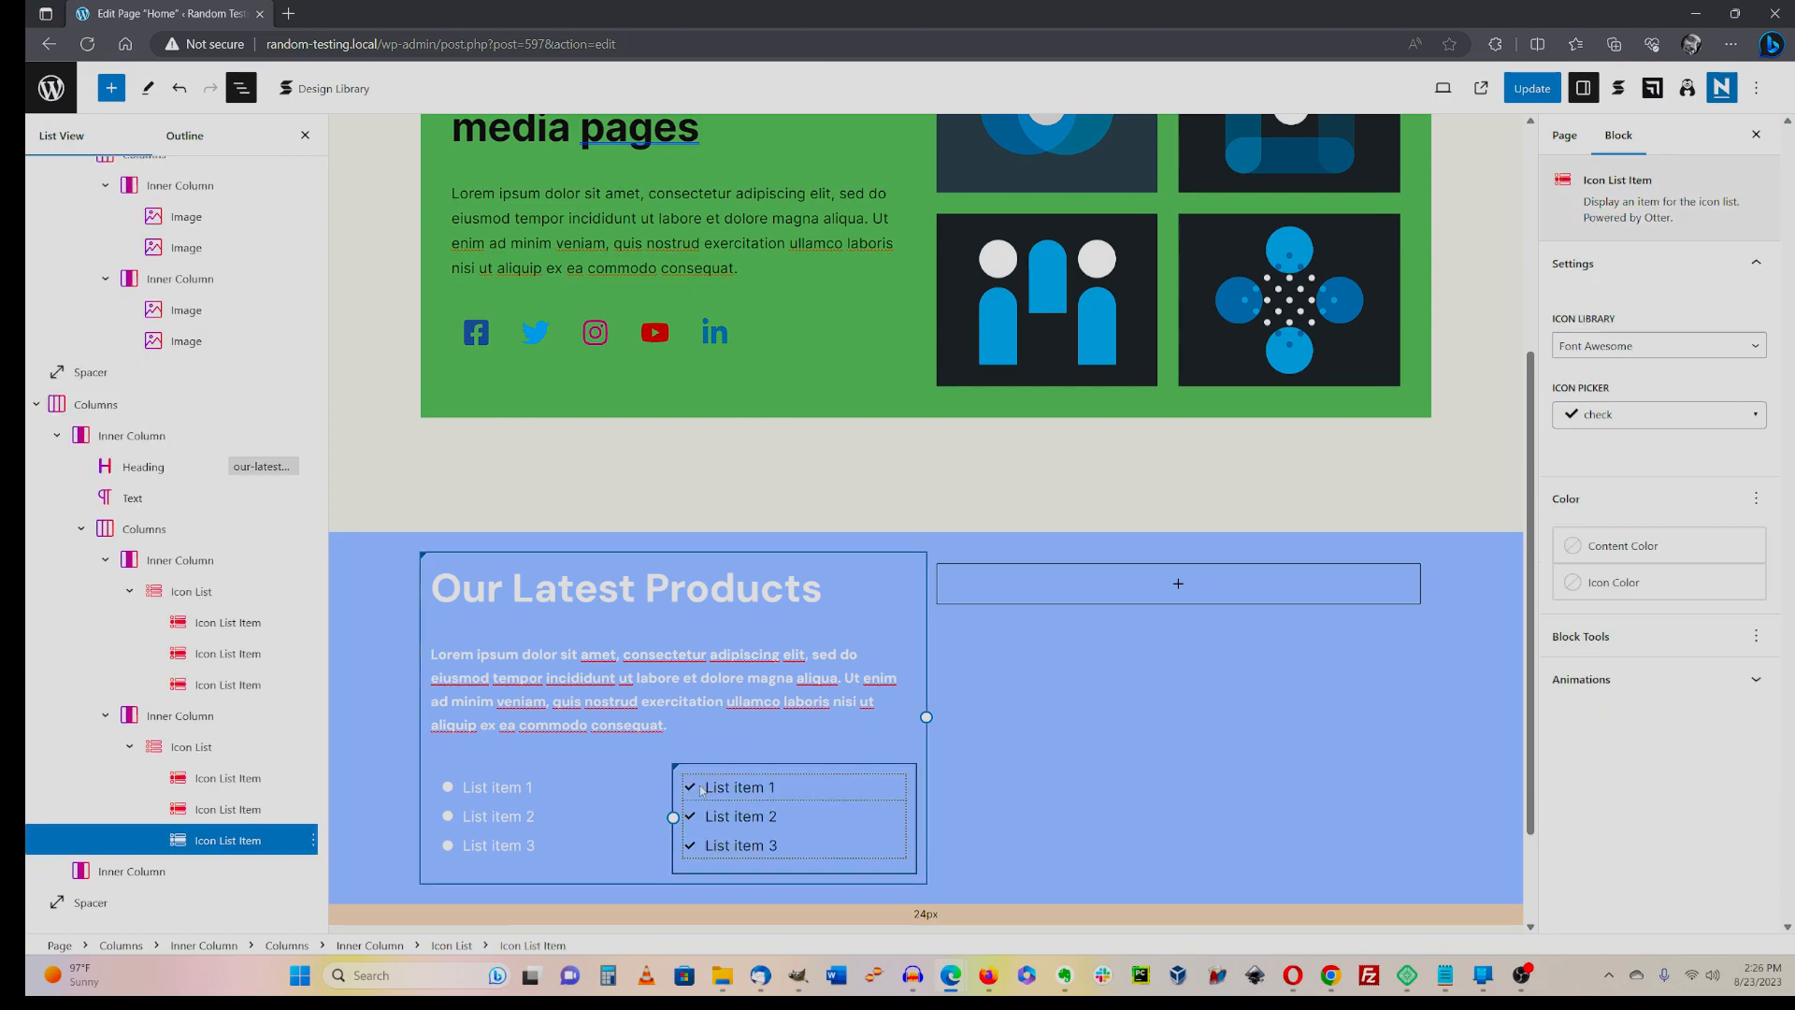
pyautogui.click(788, 852)
pyautogui.press('Escape')
pyautogui.keyDown('shift'); pyautogui.click(714, 788); pyautogui.keyUp('shift')
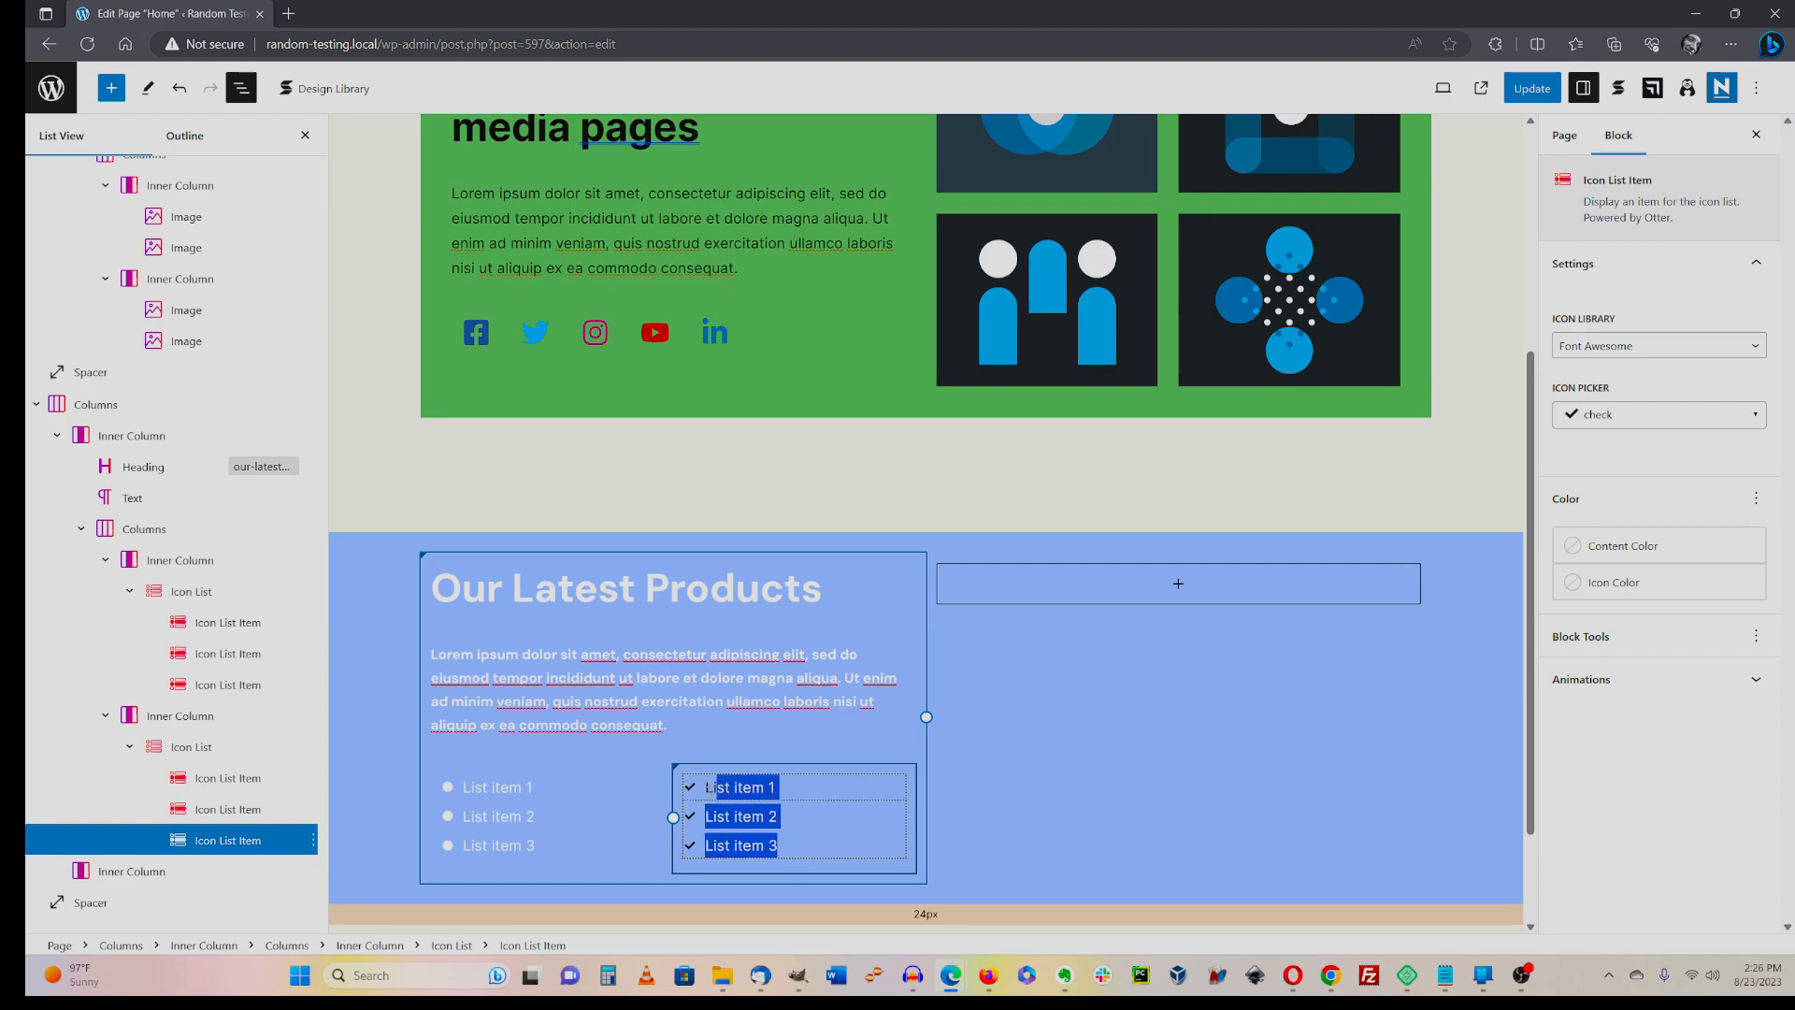
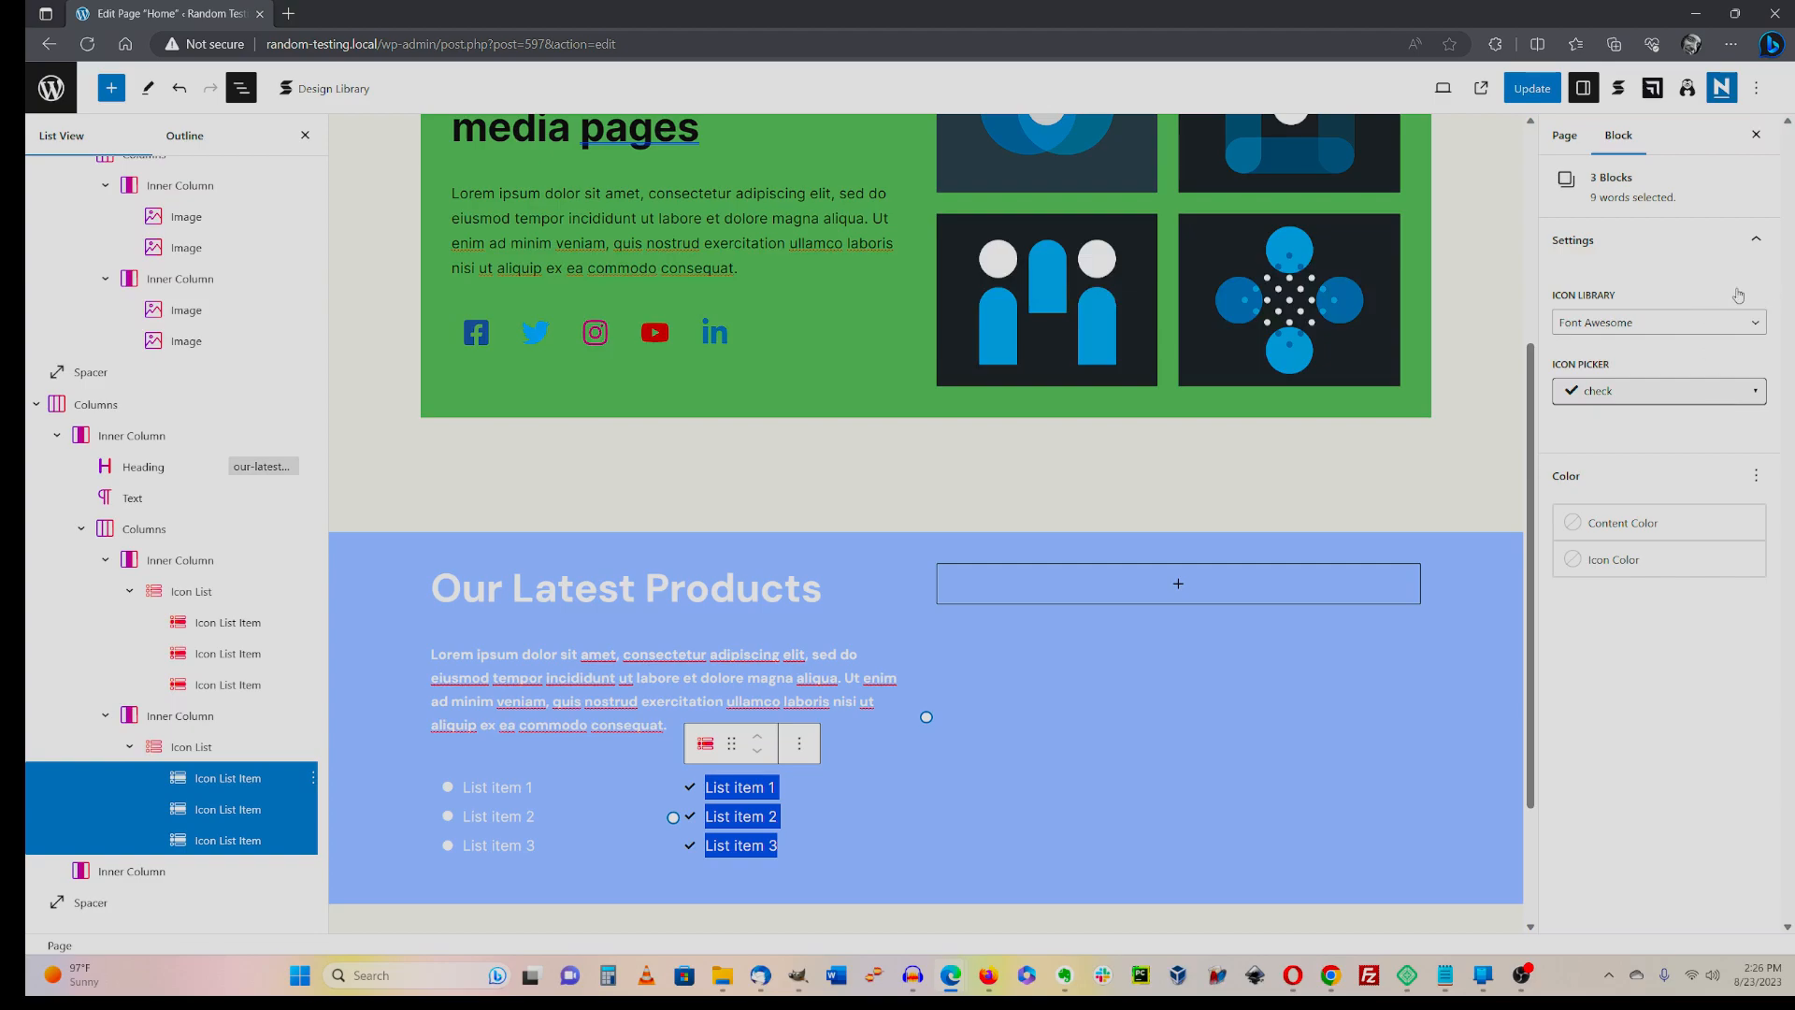
pyautogui.click(1716, 405)
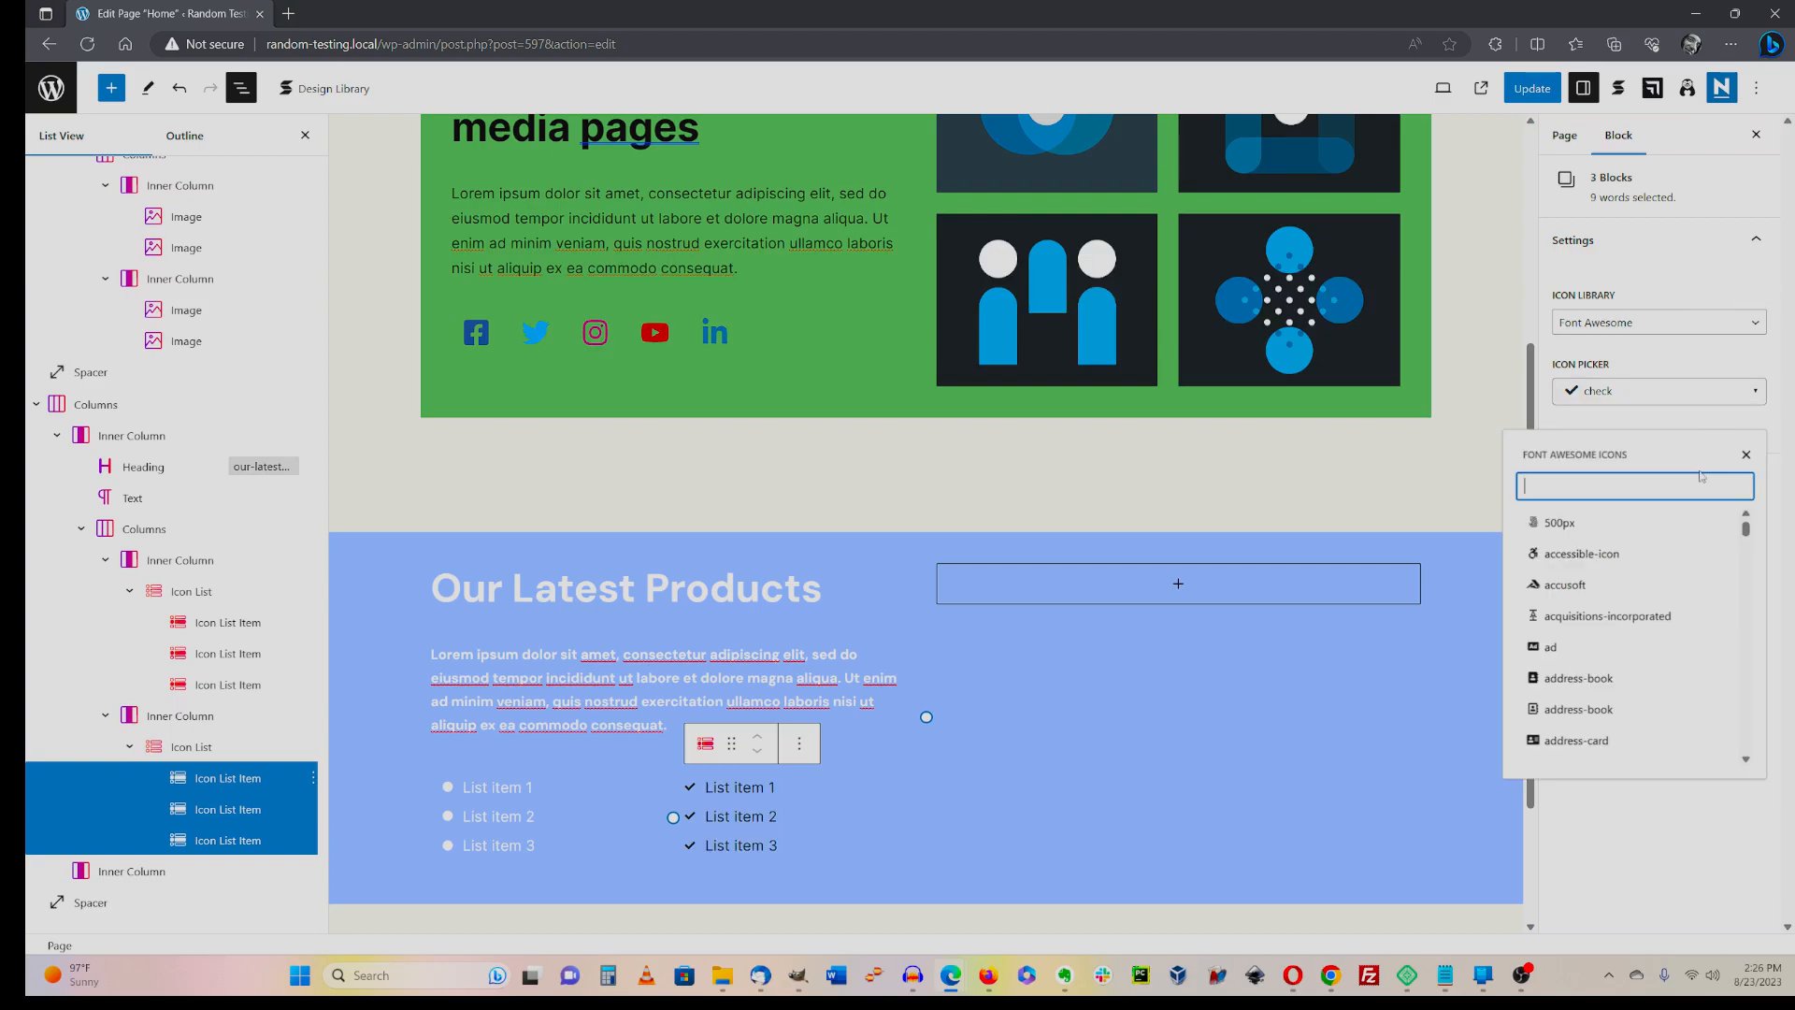
pyautogui.write('circle')
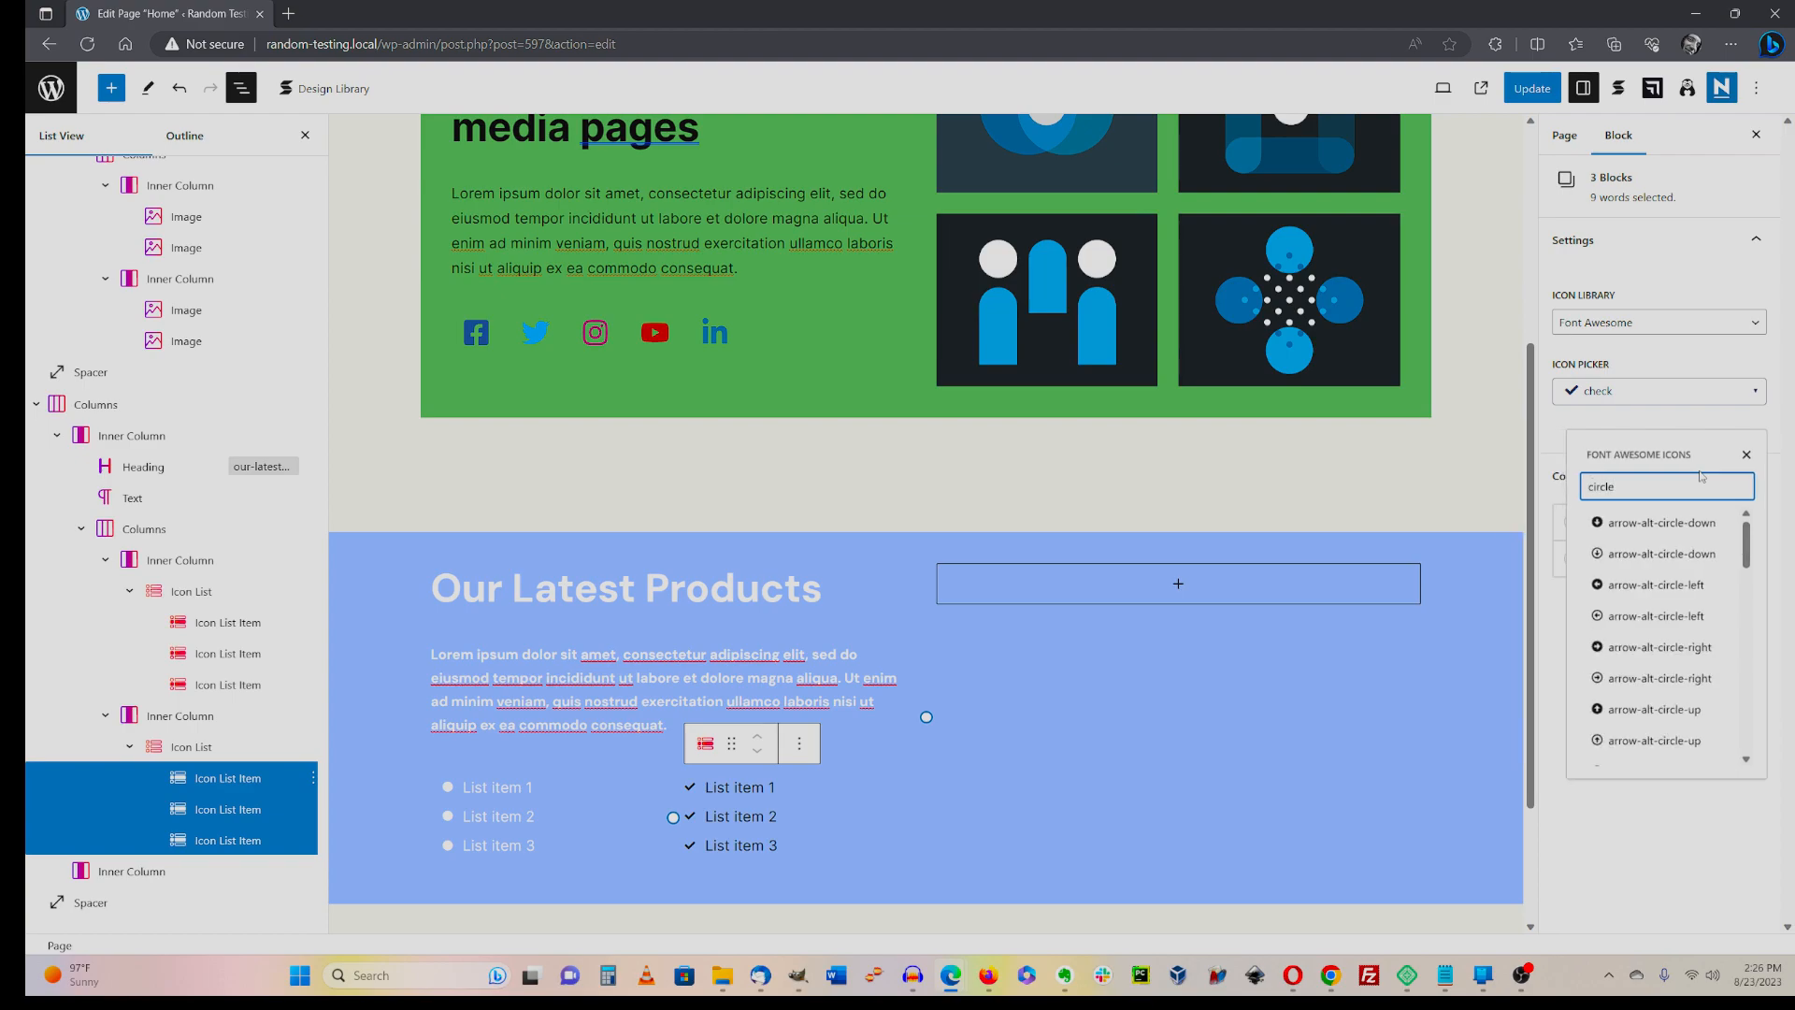
pyautogui.scroll(-3, 1683, 673)
pyautogui.scroll(-5, 1644, 654)
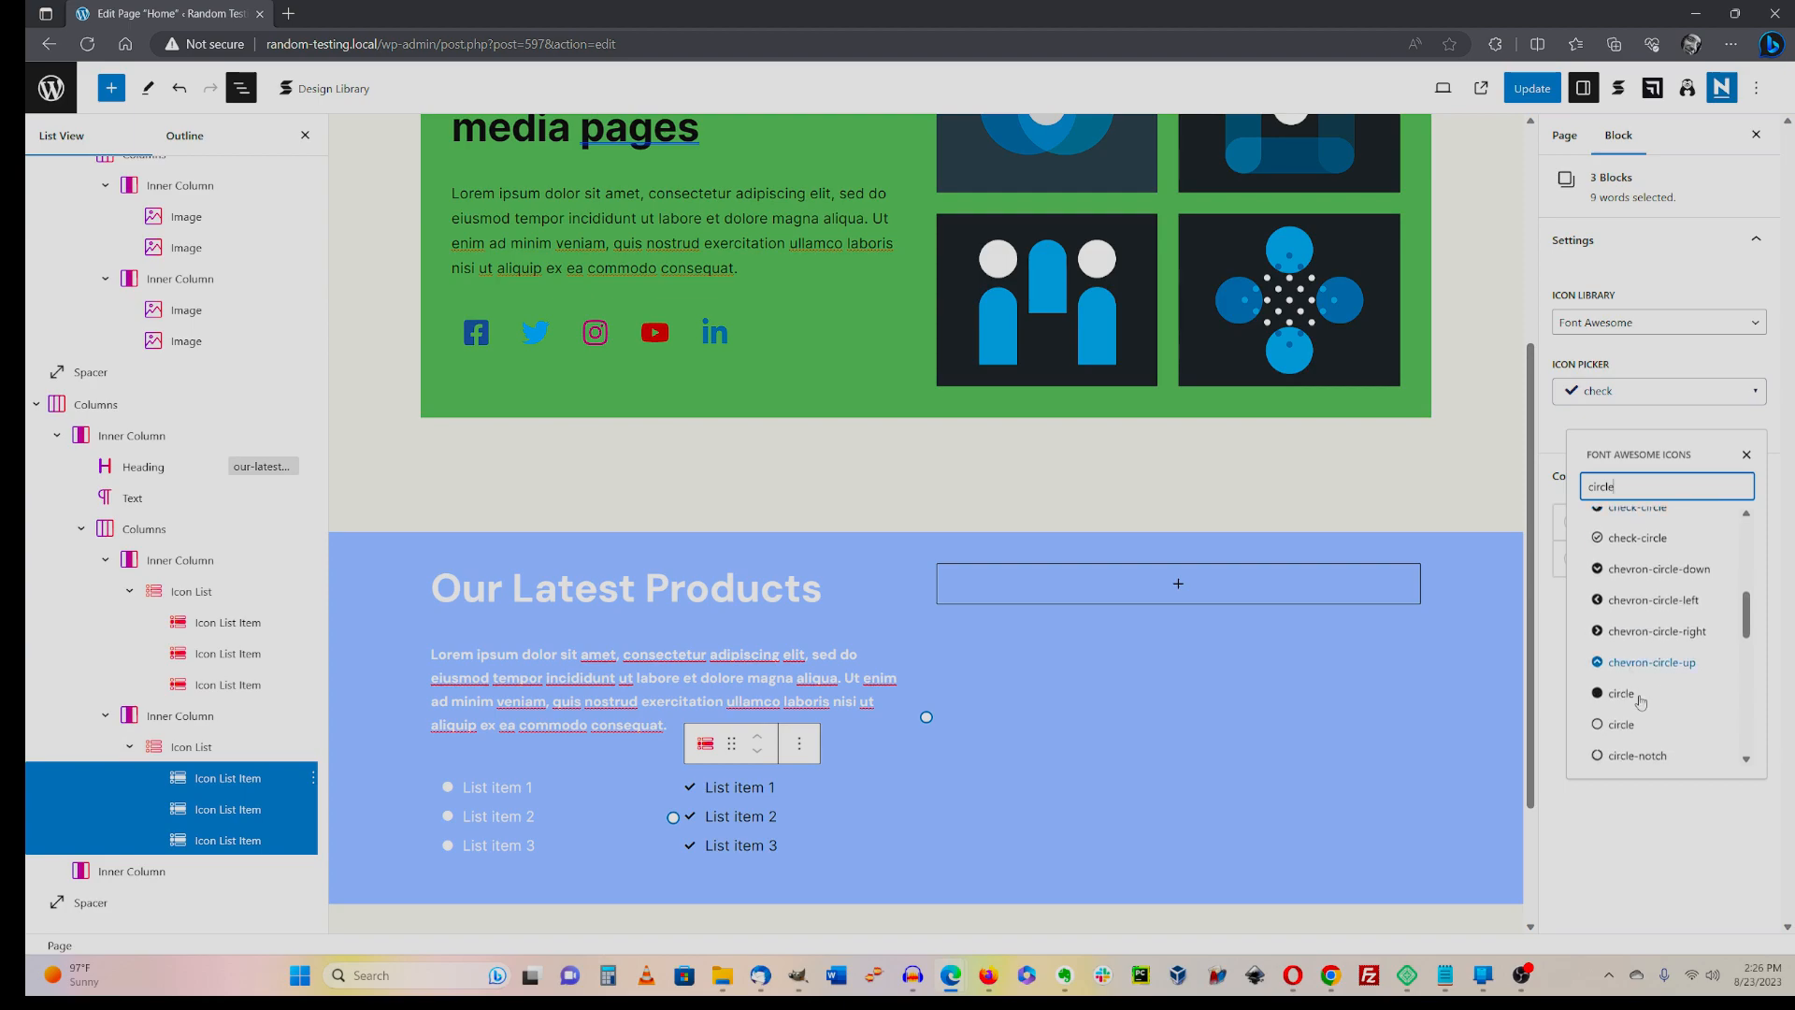
pyautogui.click(1627, 694)
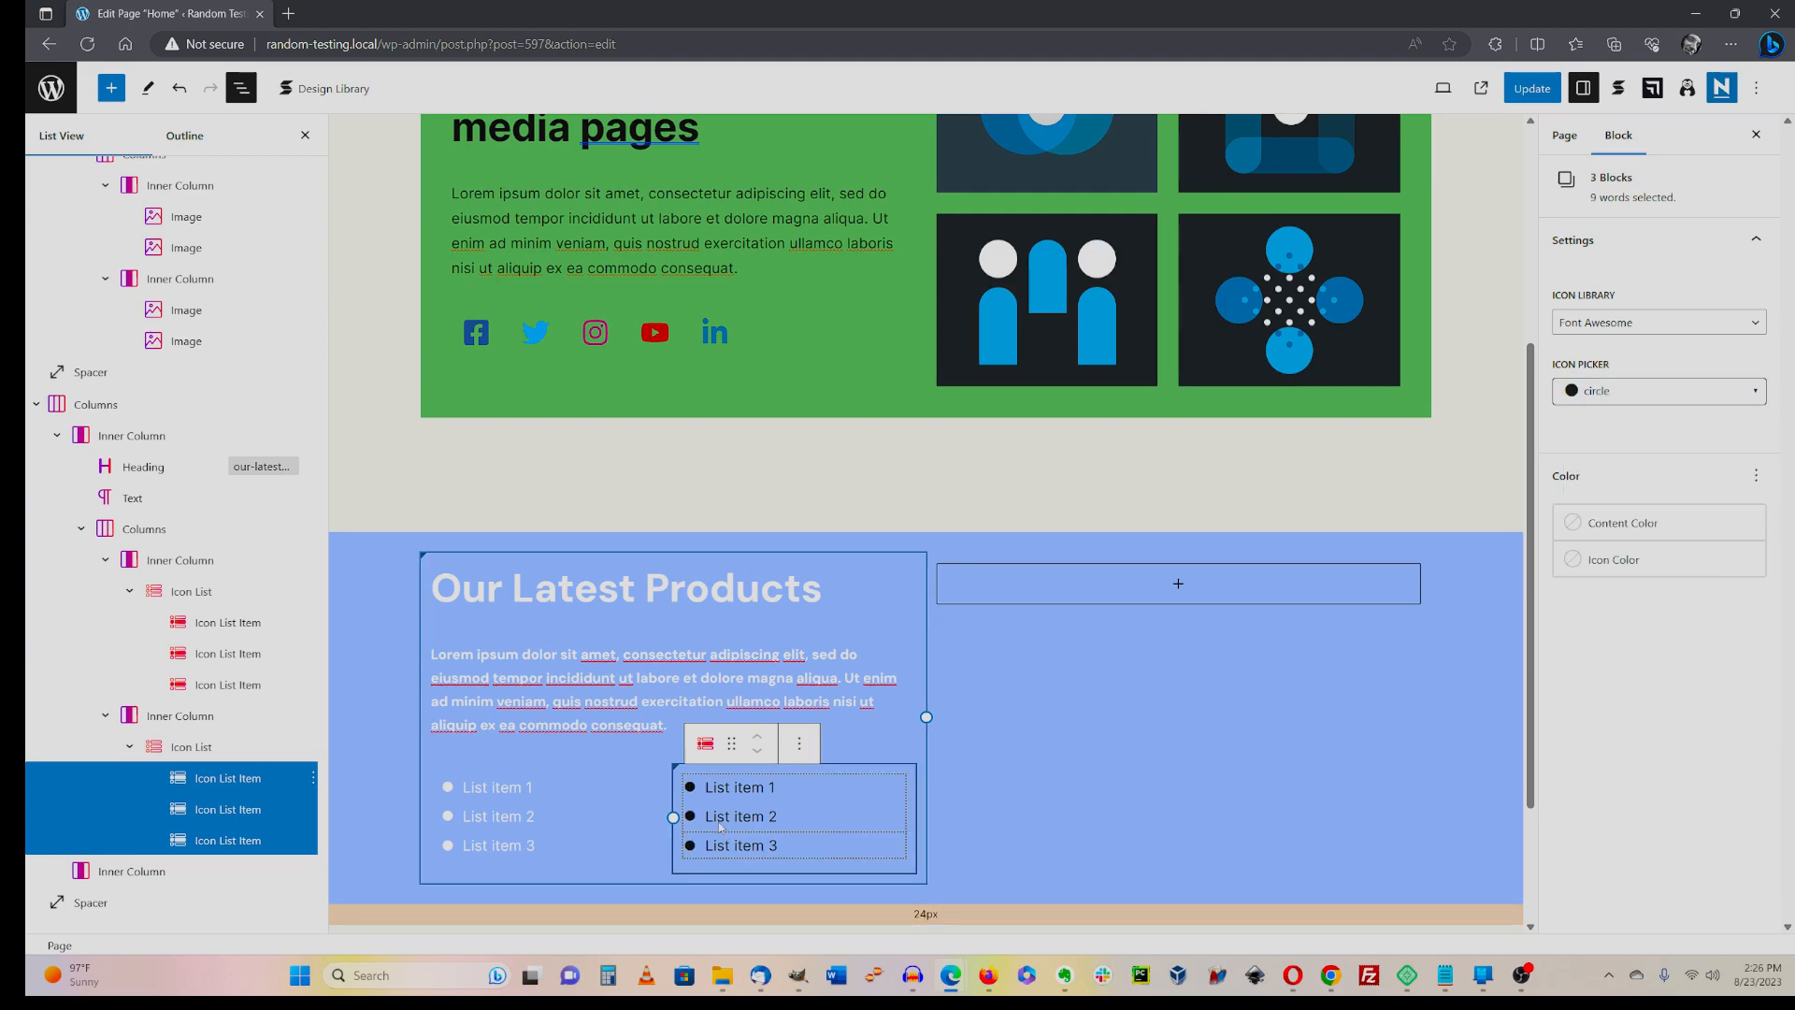
# - Set the content colour of the second nested column's three list items to the theme's Neve - Text Dark Background
pyautogui.moveTo(699, 845); pyautogui.dragTo(798, 844)
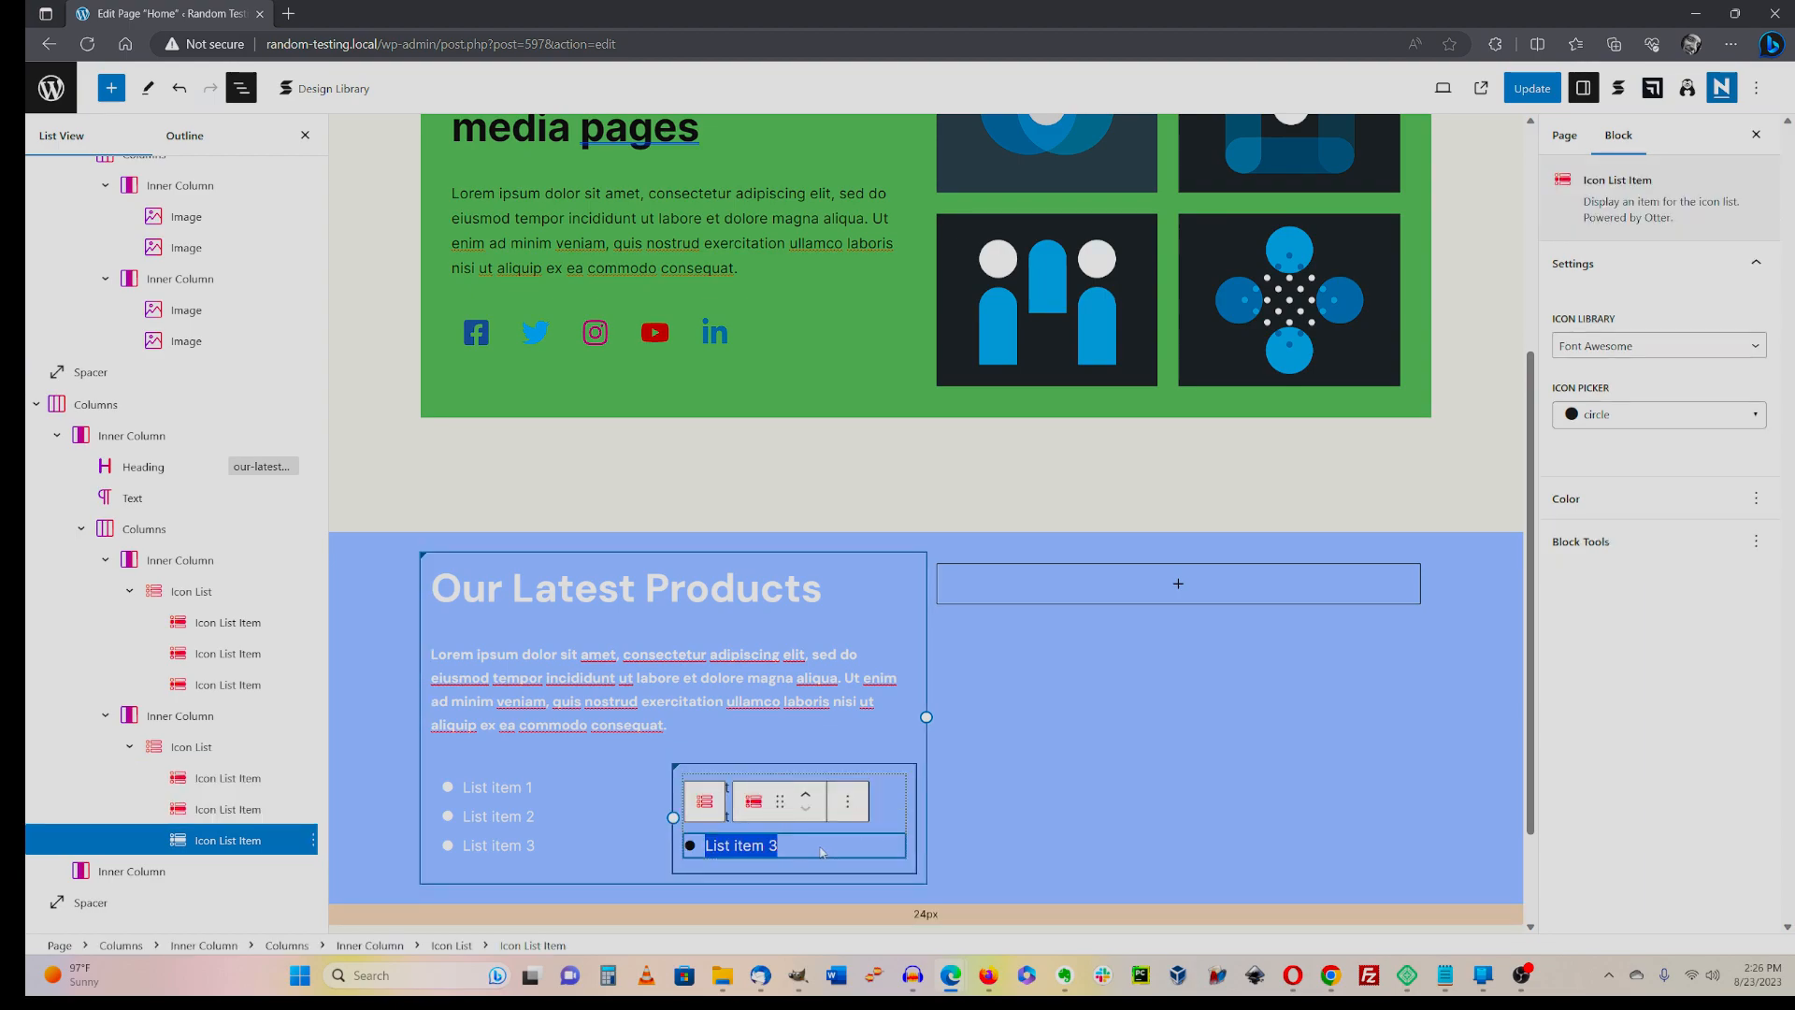
pyautogui.click(787, 844)
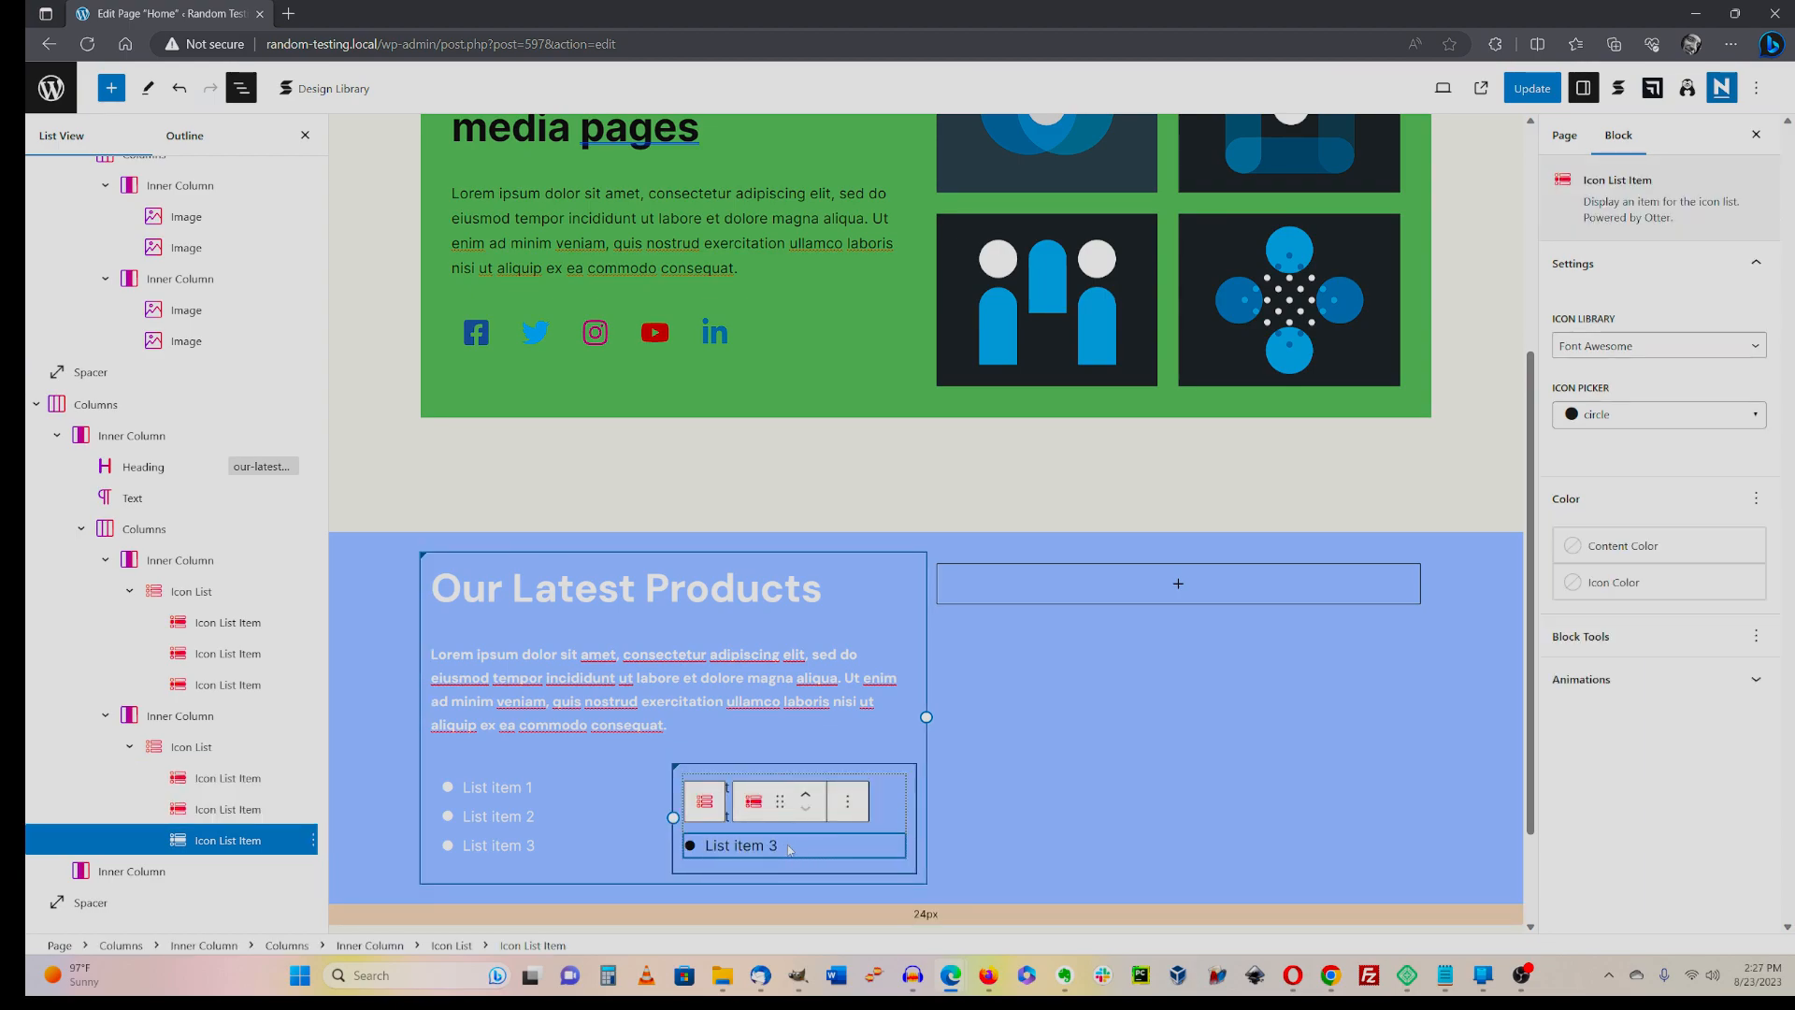
pyautogui.moveTo(787, 844); pyautogui.dragTo(705, 787)
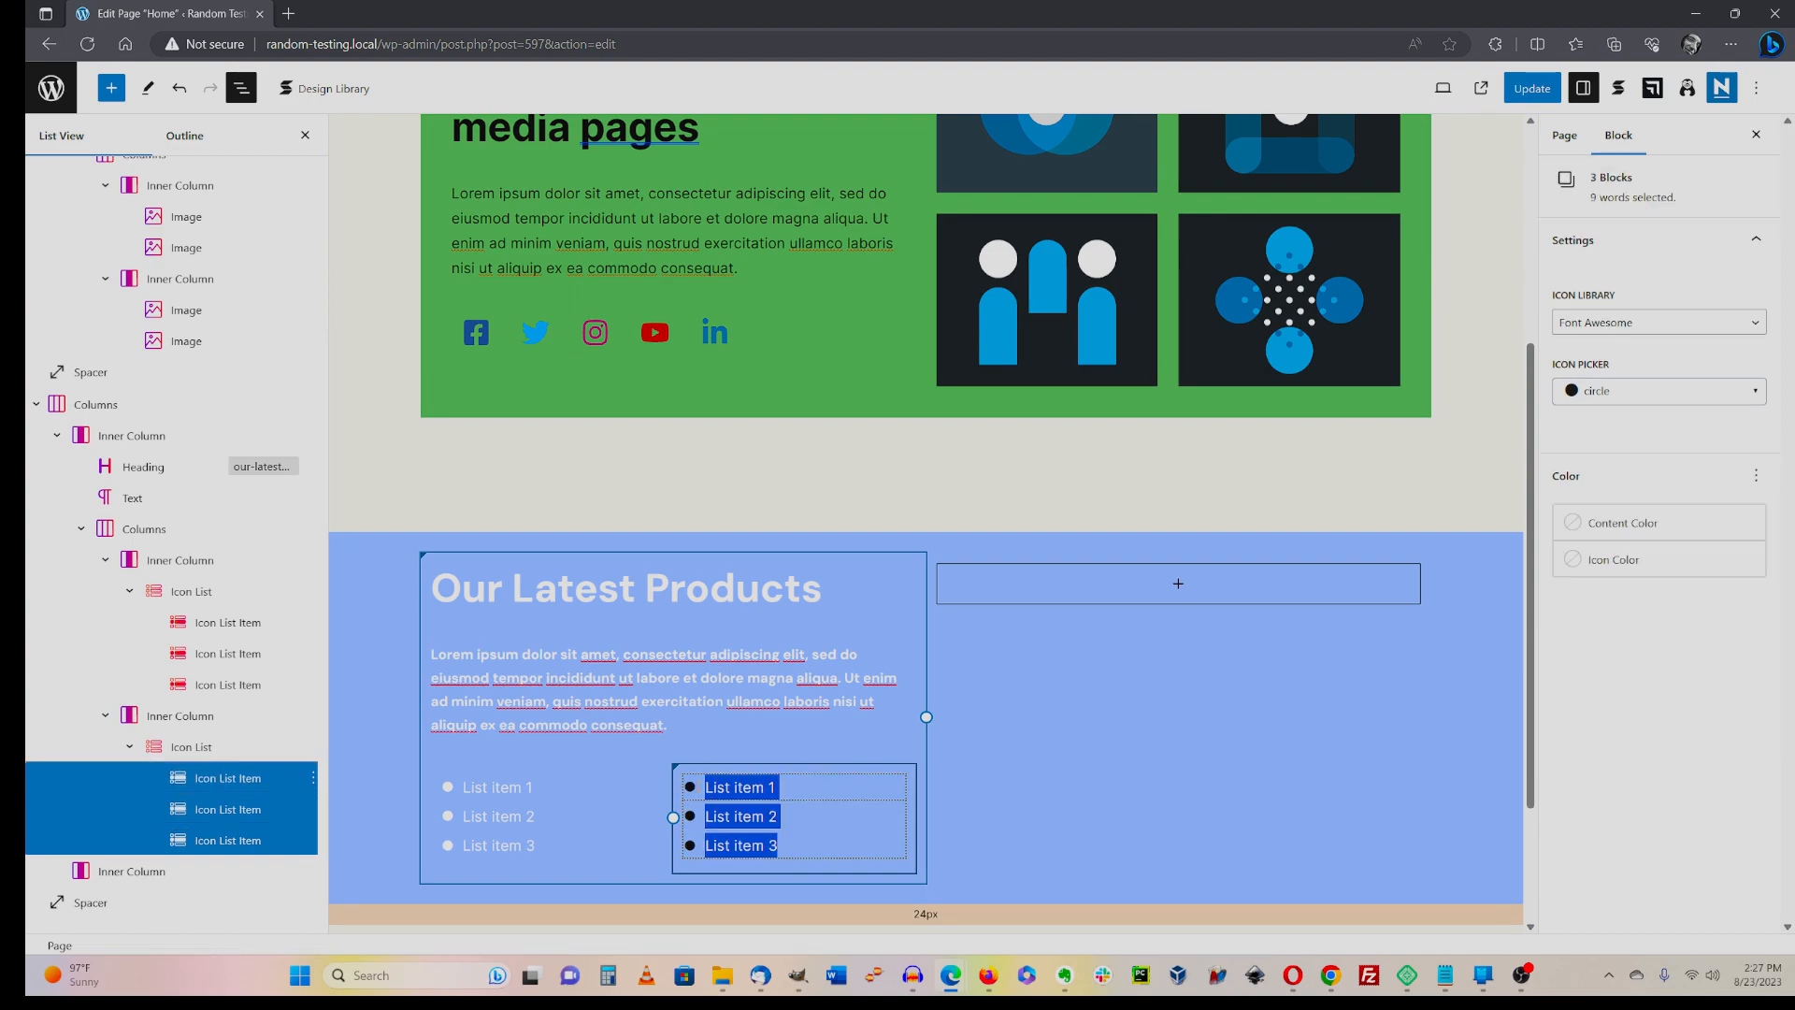
pyautogui.click(1578, 528)
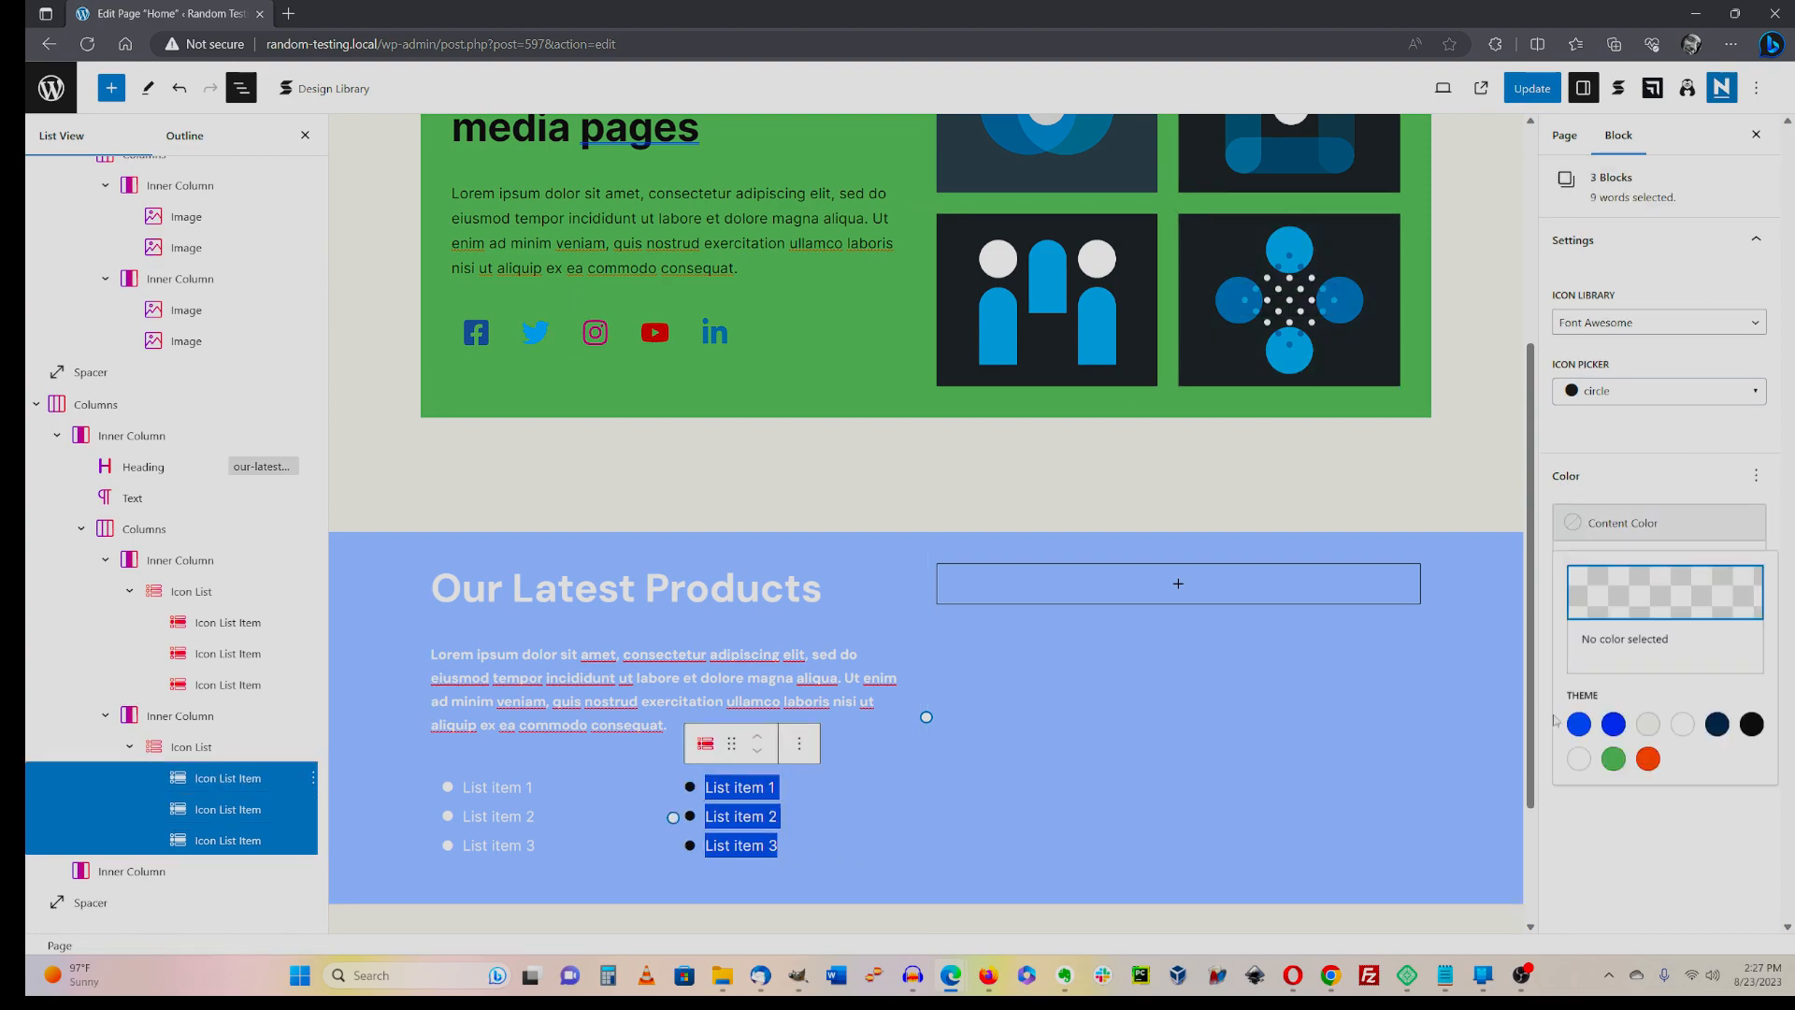
pyautogui.click(1583, 765)
pyautogui.click(1621, 512)
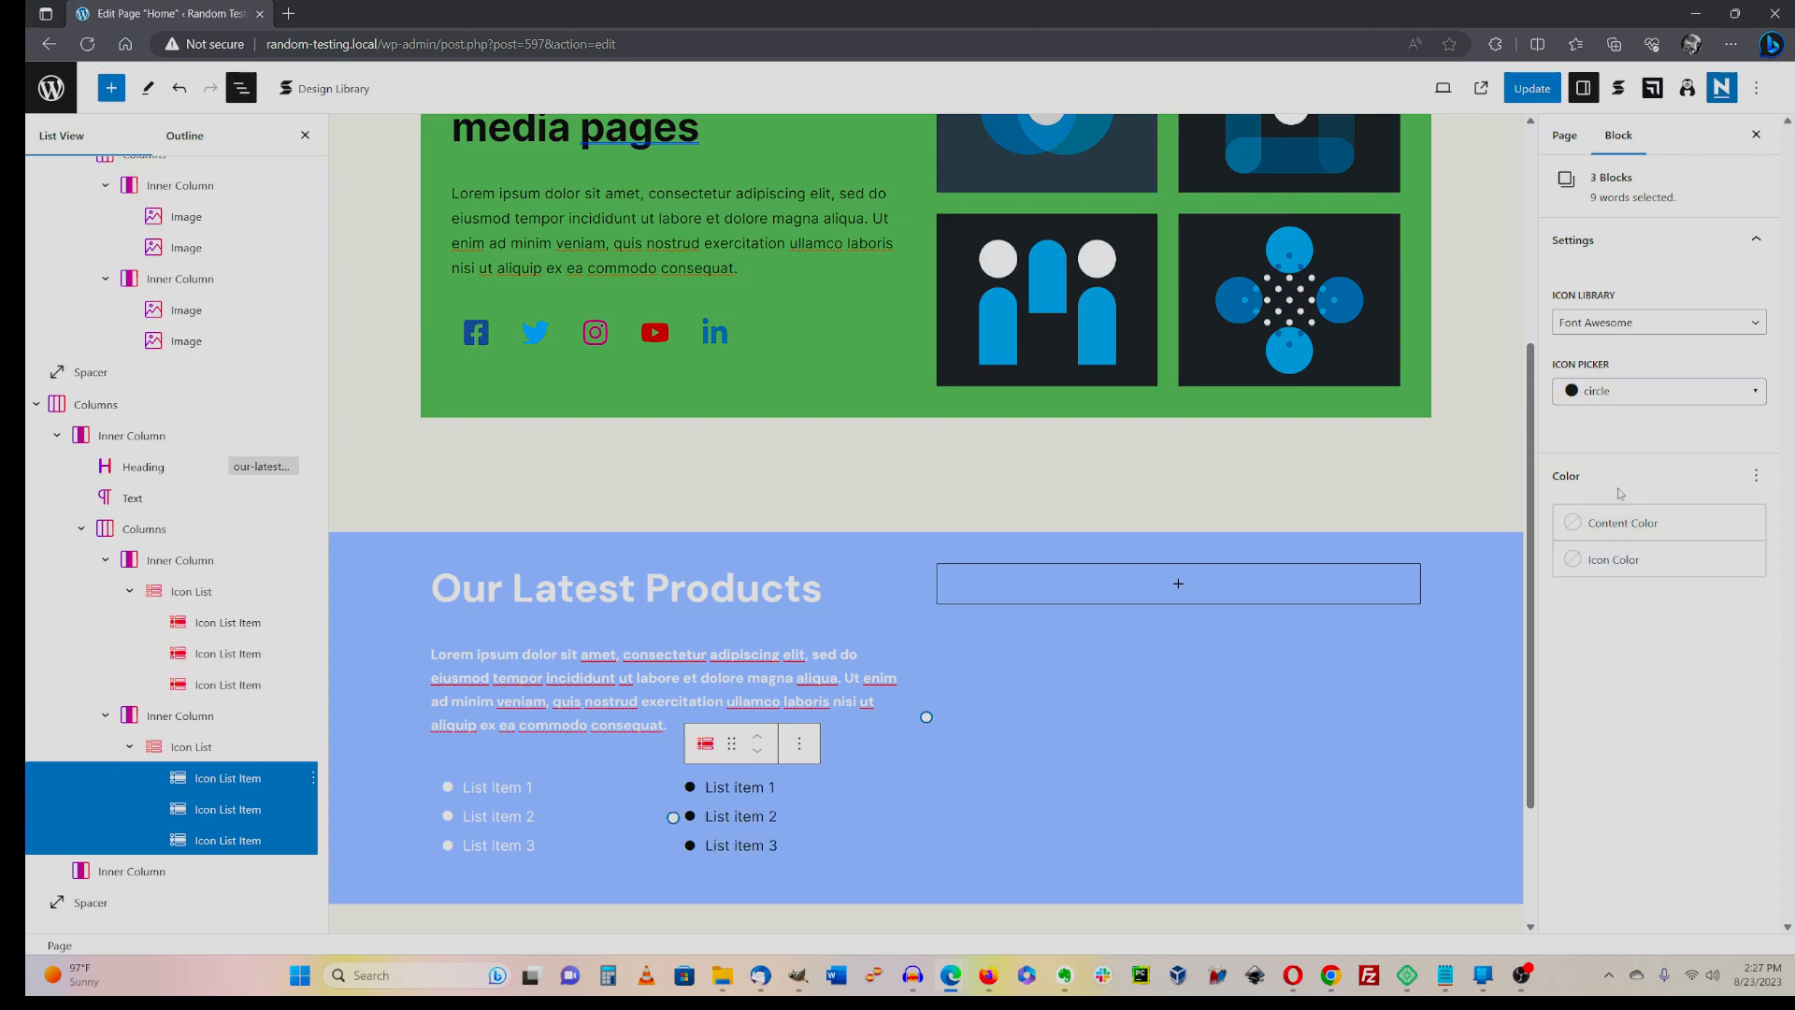
pyautogui.click(1587, 526)
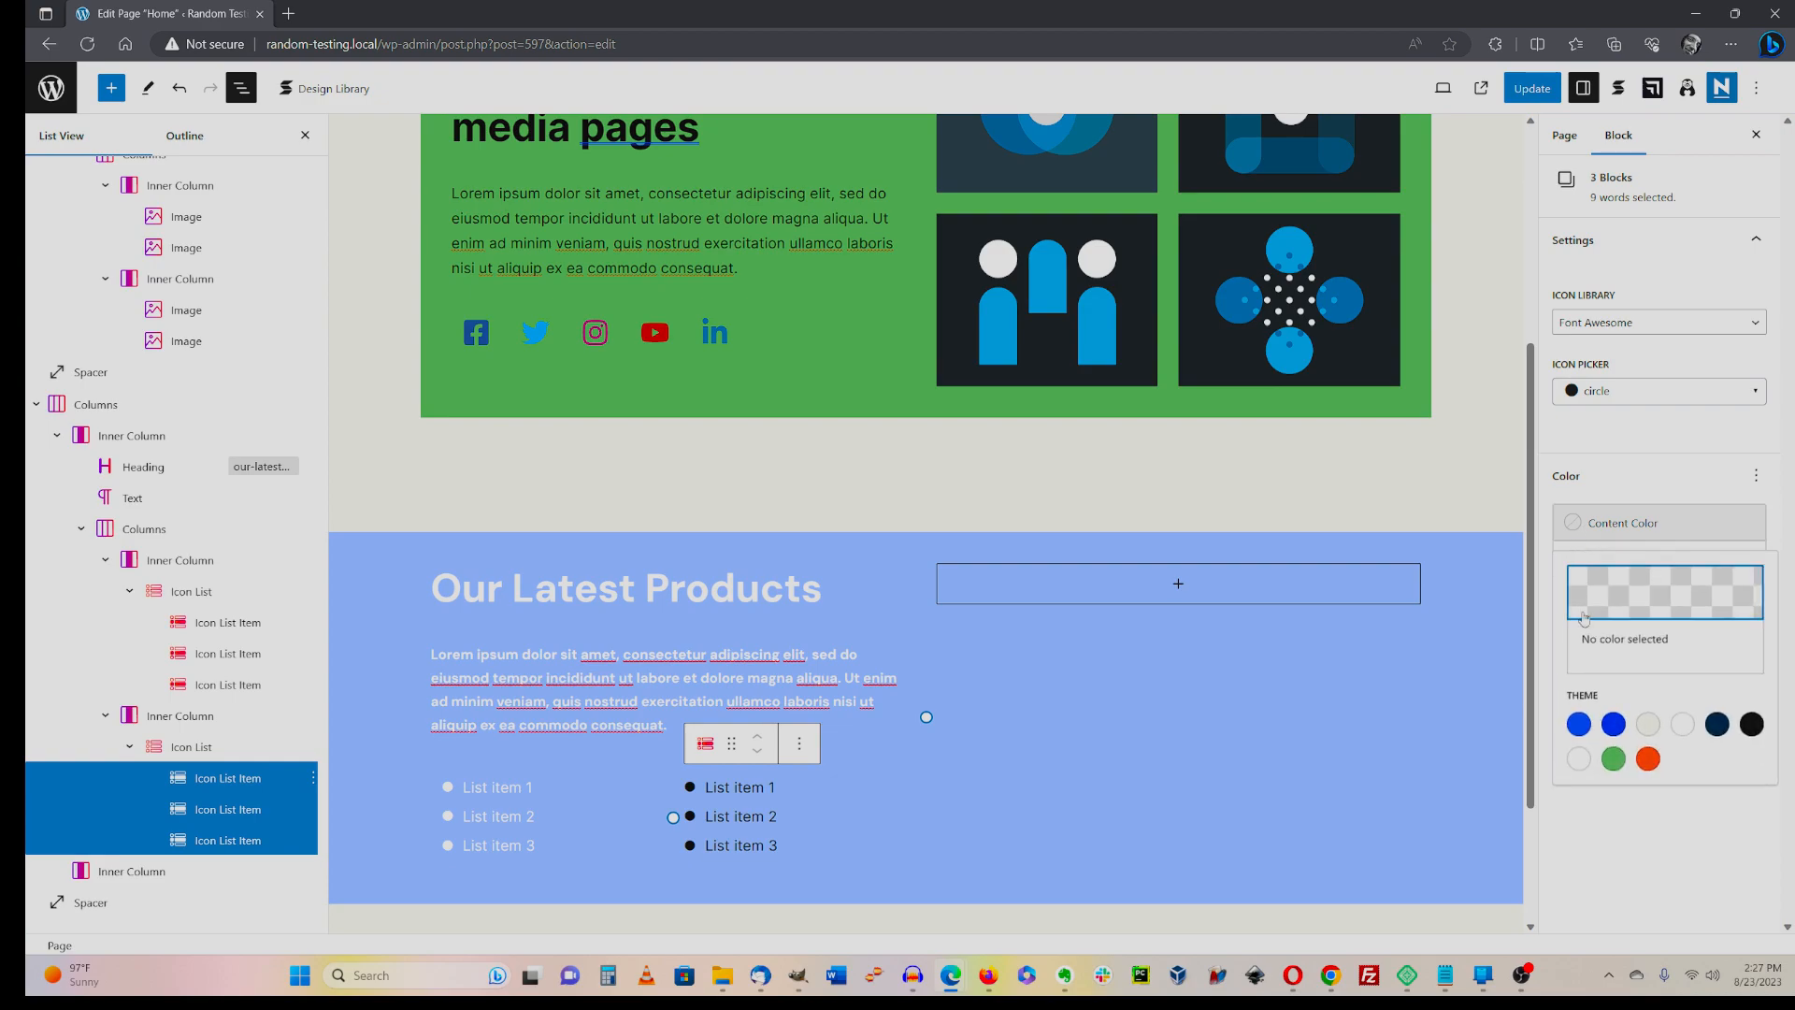
pyautogui.click(1584, 760)
pyautogui.click(1585, 760)
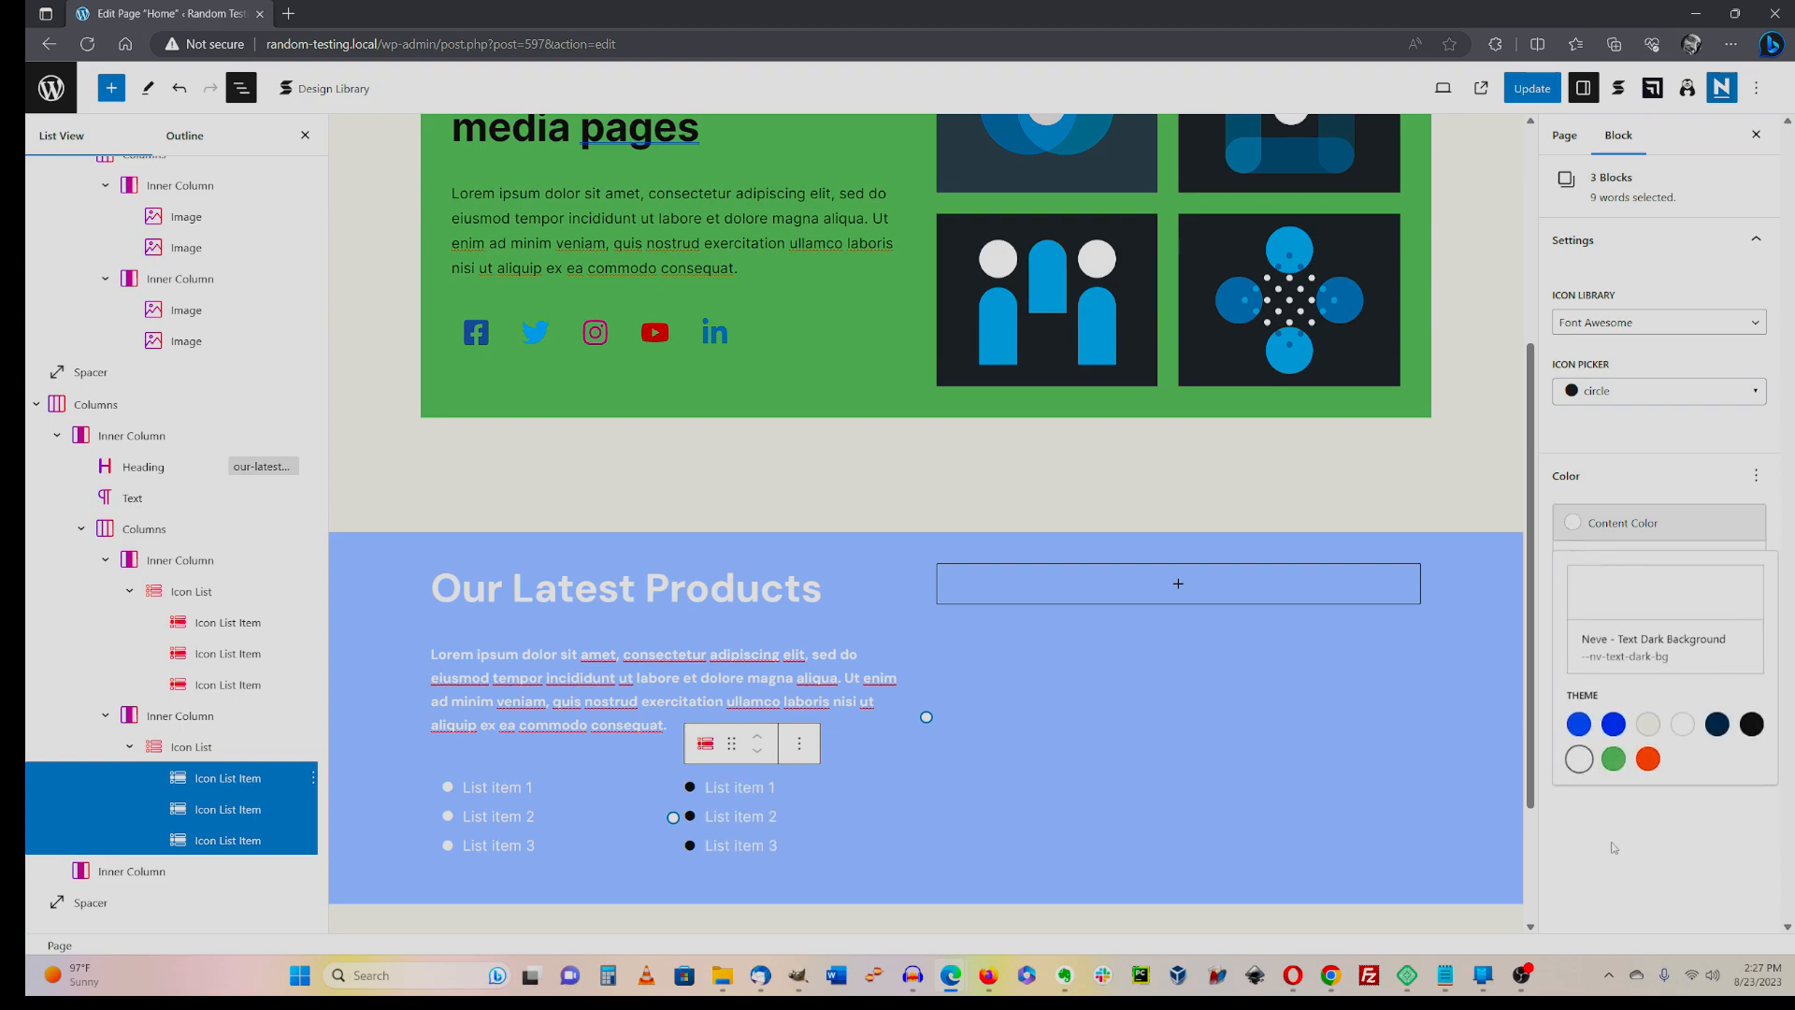
# - Set the icon colour of the second nested column's three list items to the same theme colour, Neve - Text Dark Background
pyautogui.click(1608, 524)
pyautogui.click(1586, 566)
pyautogui.click(1579, 797)
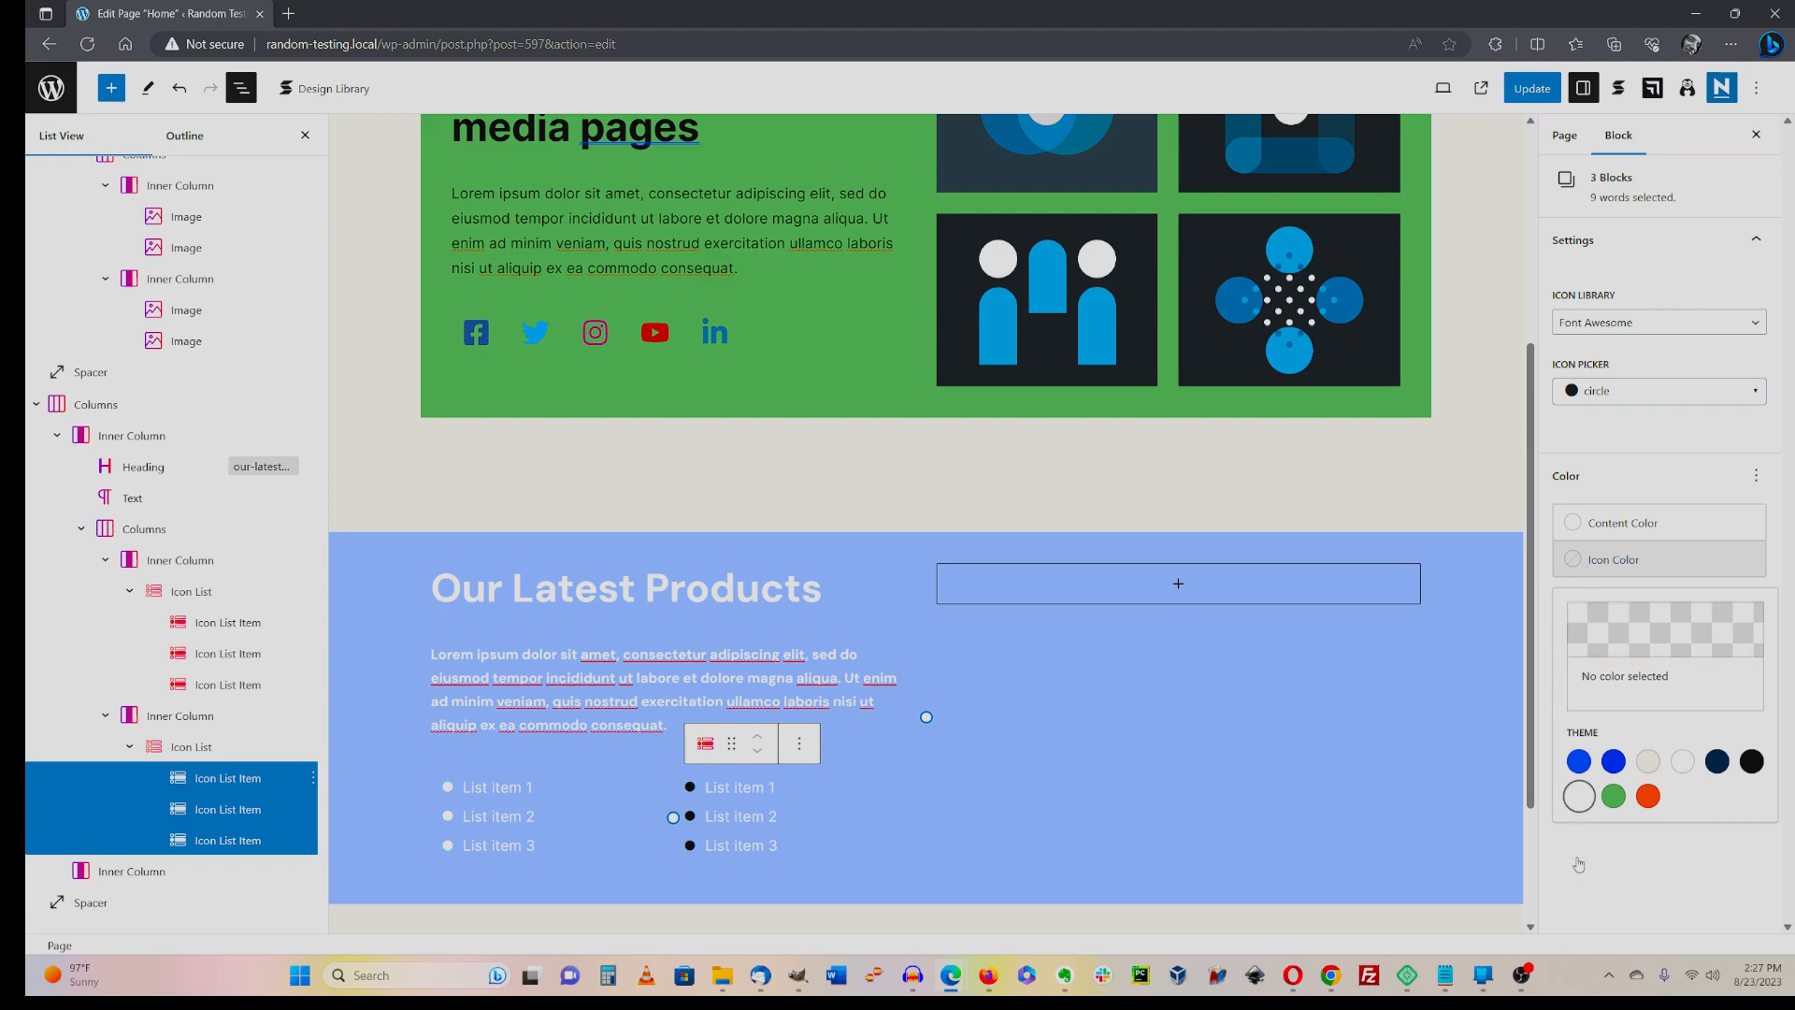
pyautogui.click(1600, 867)
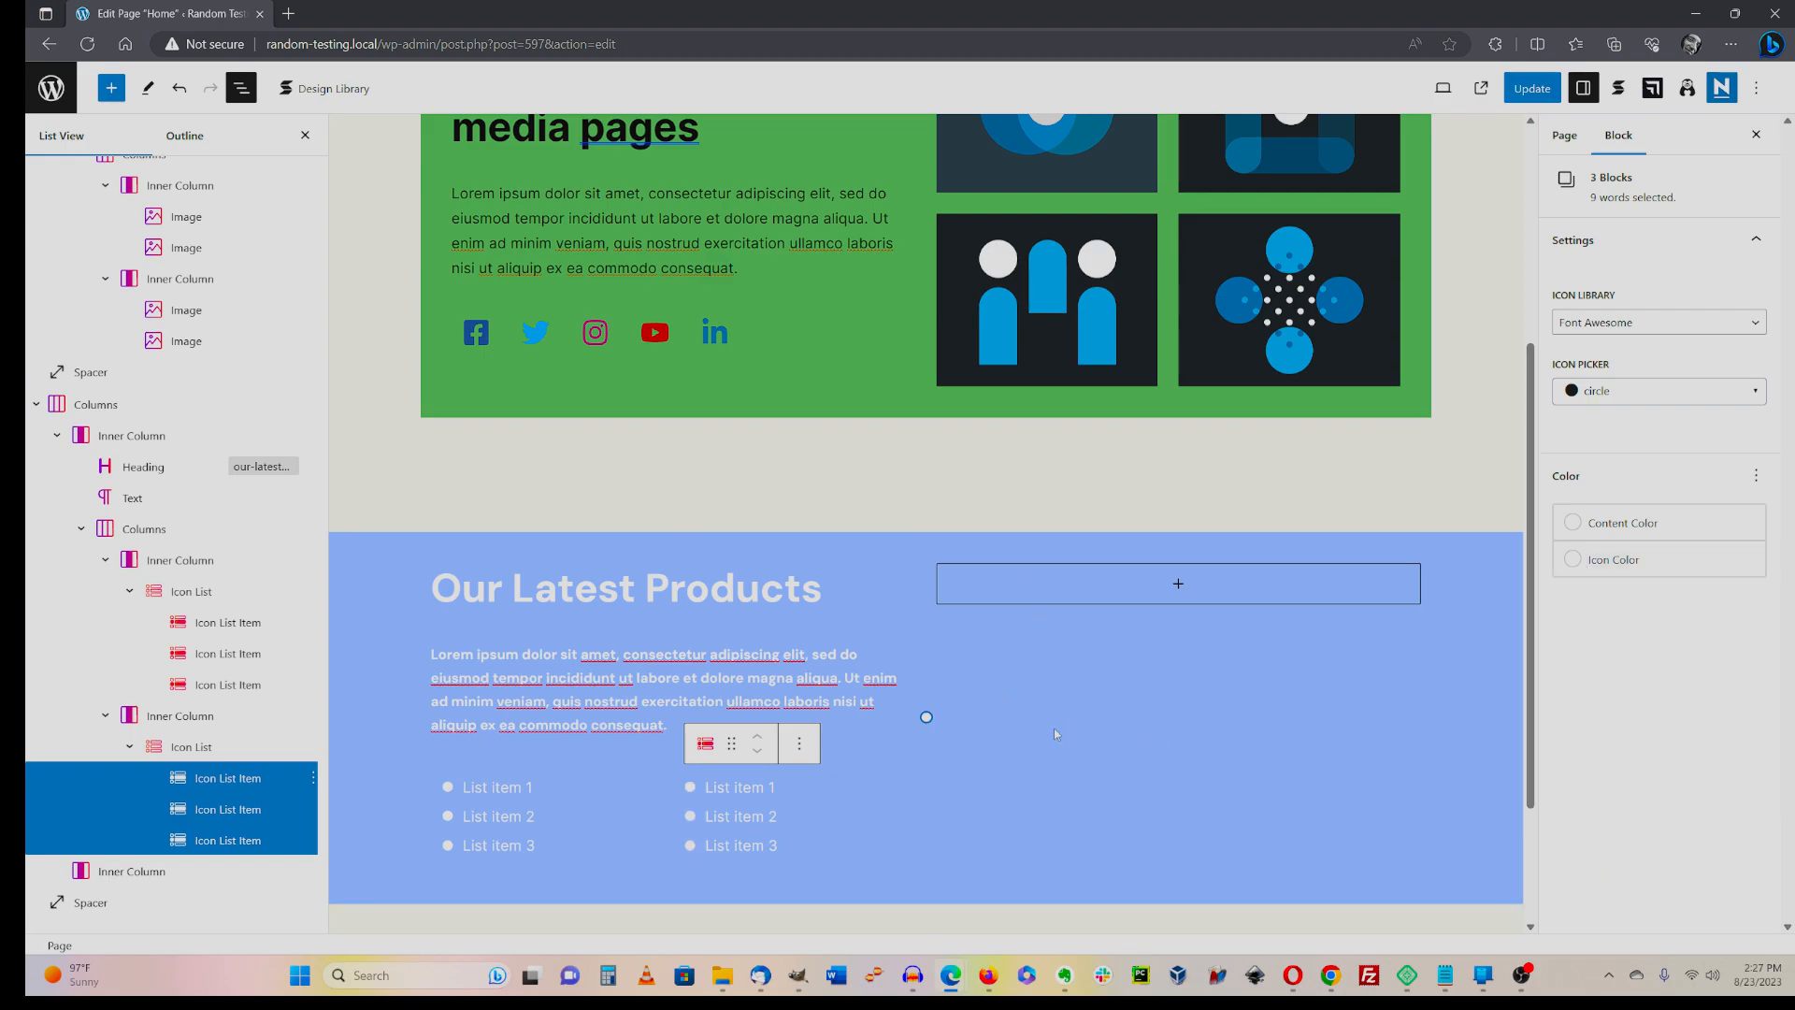
# - Examine the block options of the third list item in both nested columns for a way to add a block below
pyautogui.scroll(-2, 691, 891)
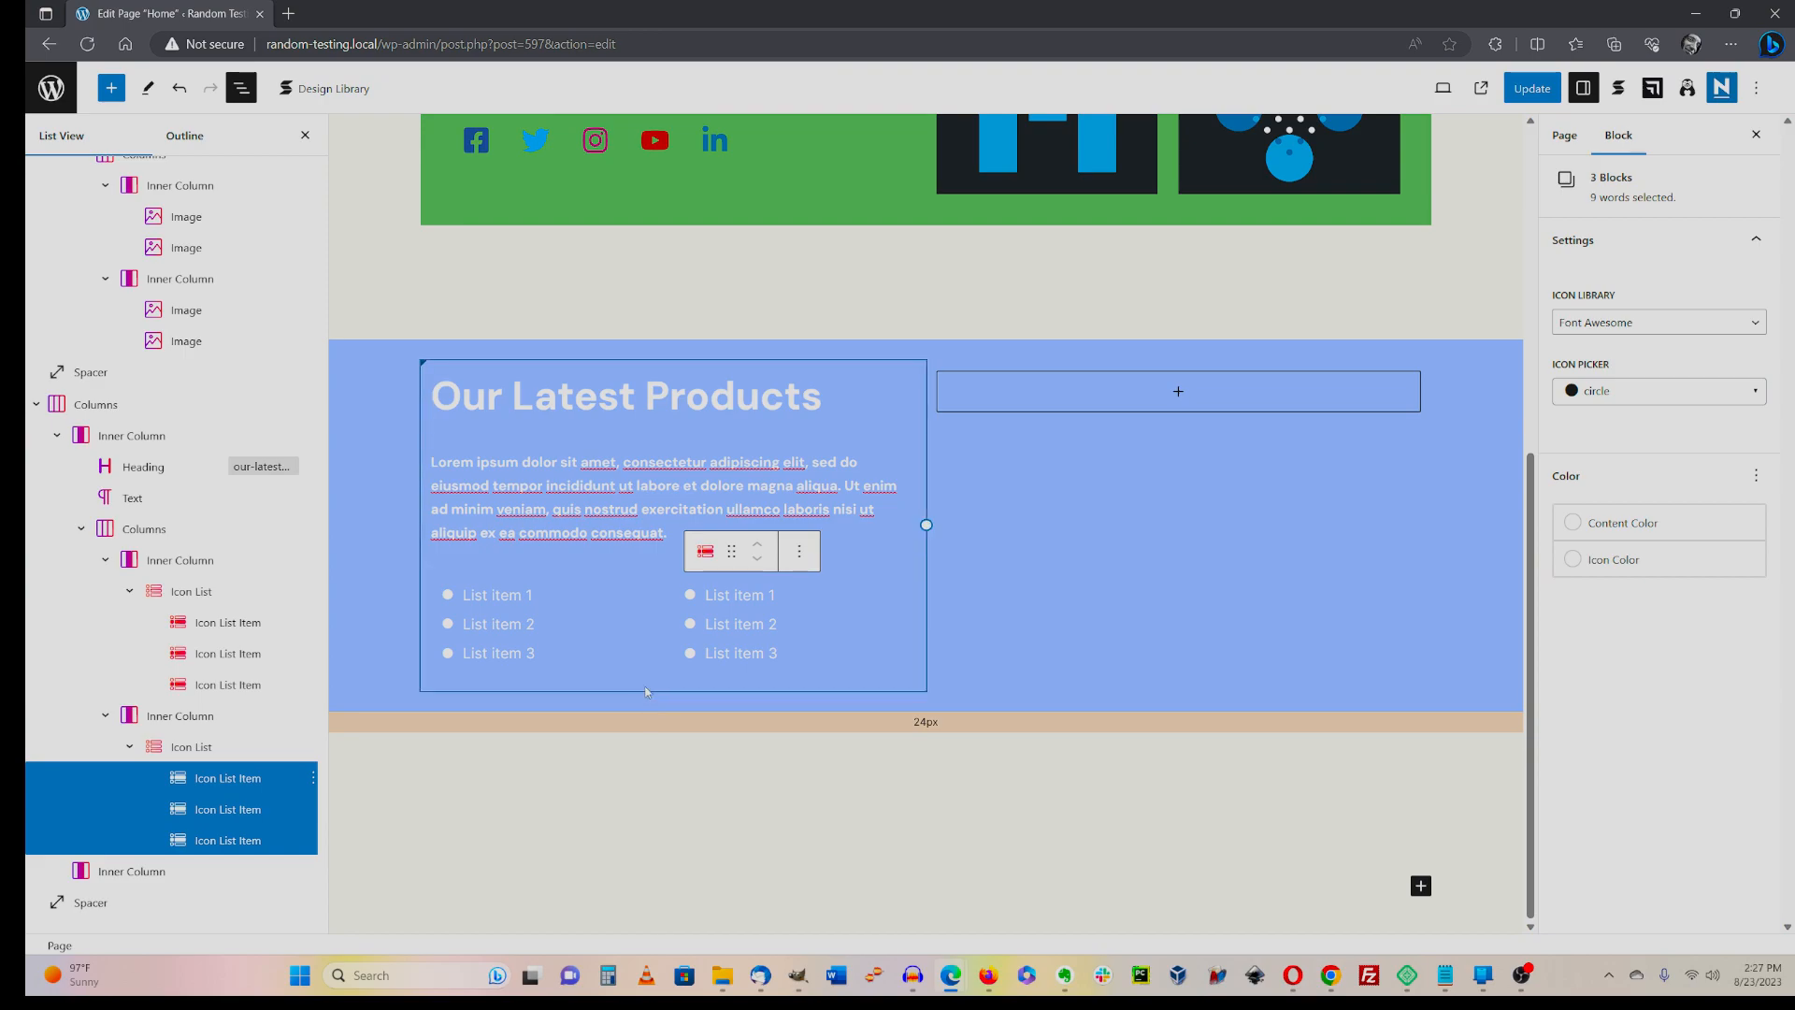
pyautogui.click(647, 692)
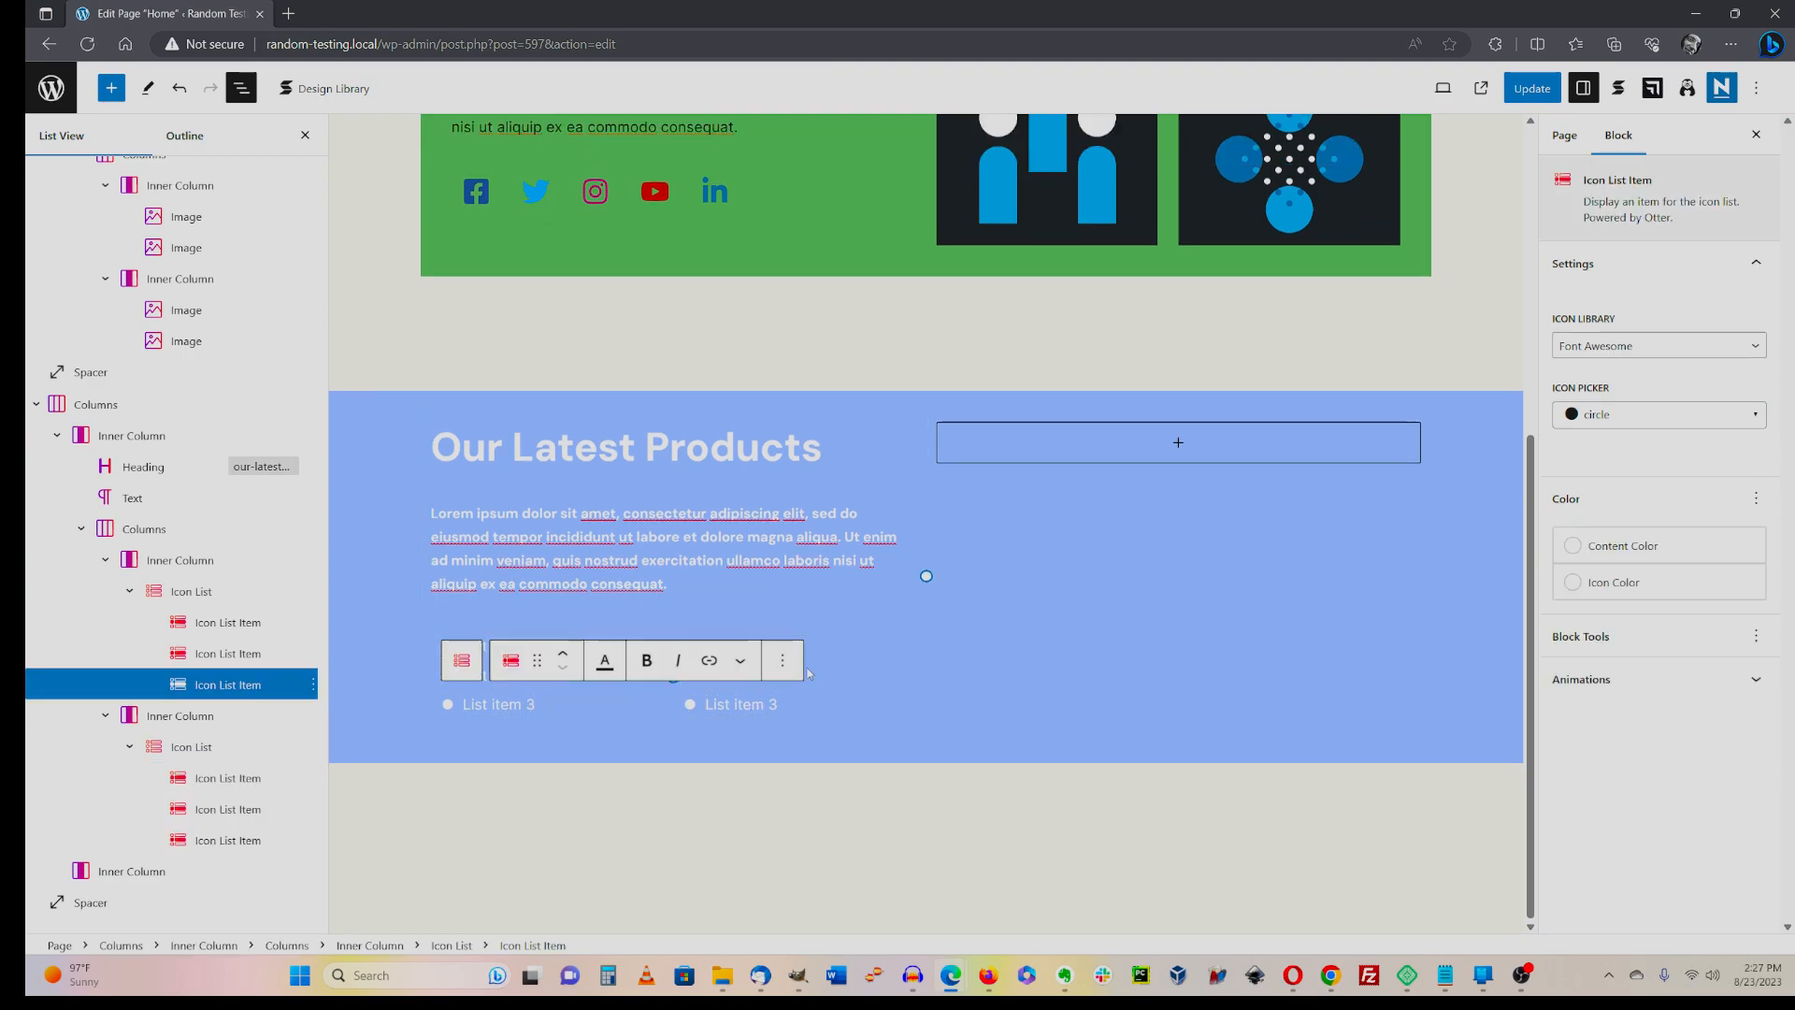
pyautogui.click(783, 661)
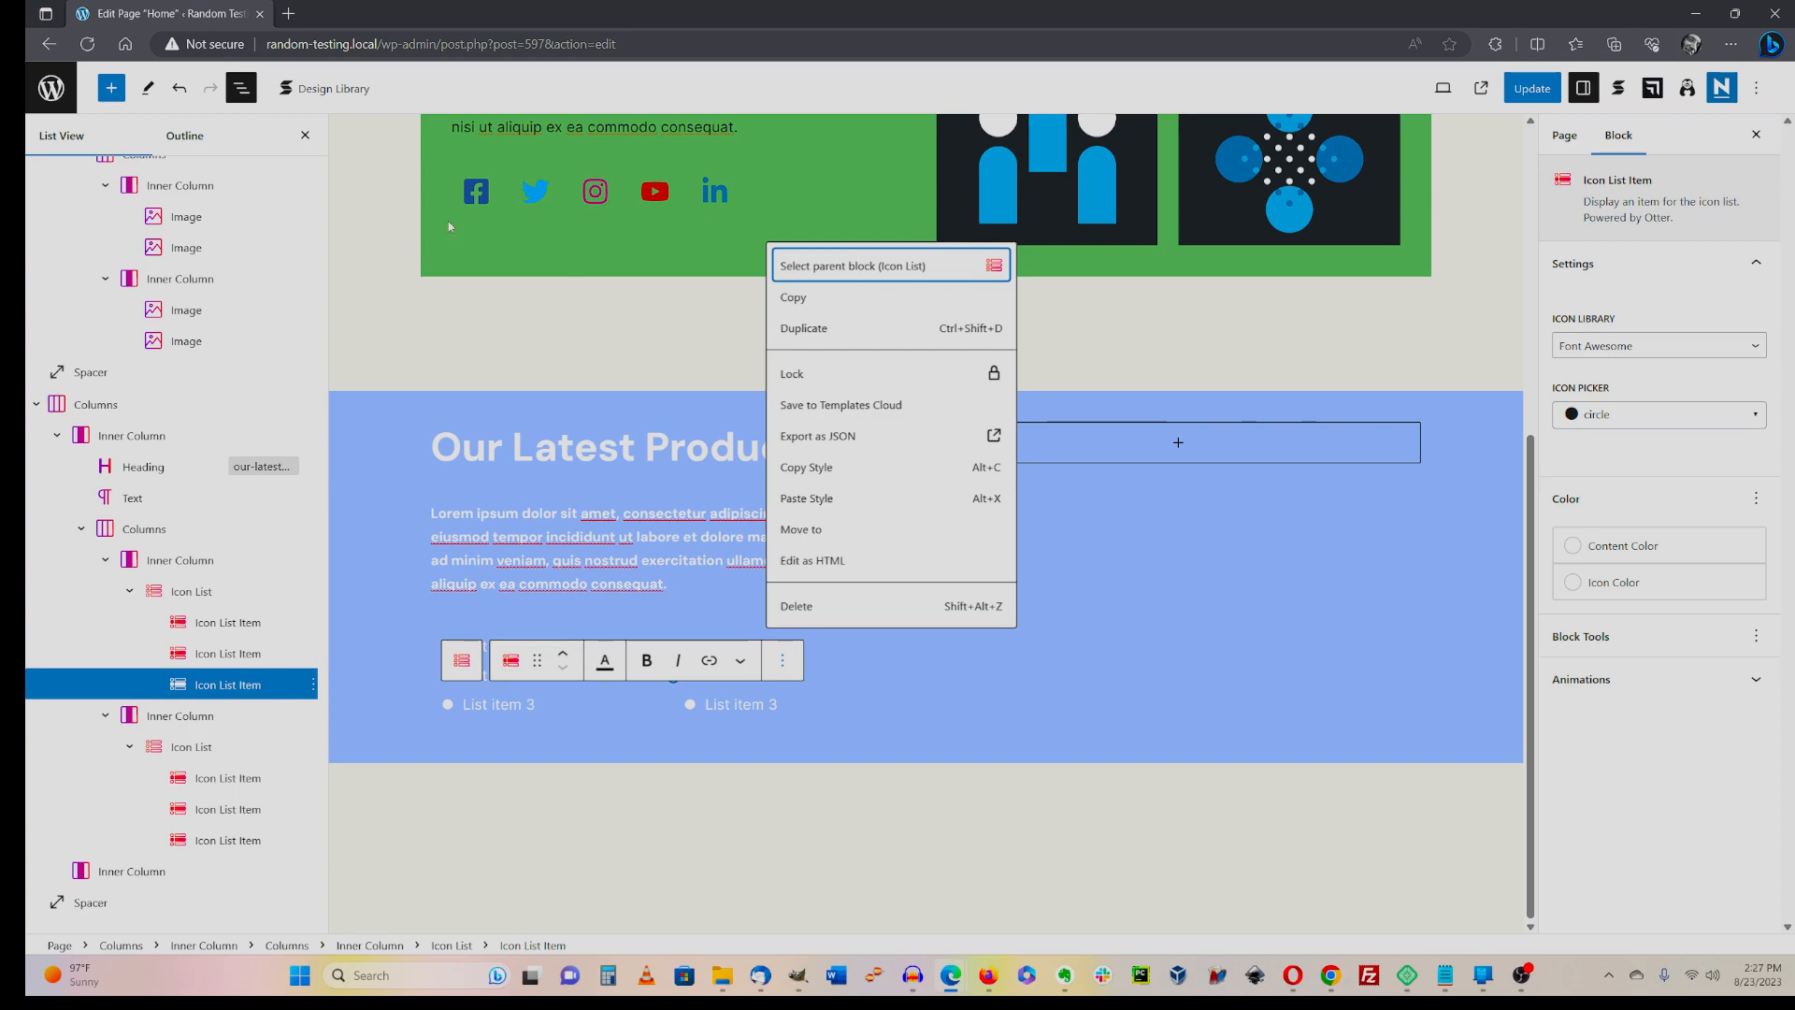
pyautogui.press('Escape')
pyautogui.click(440, 344)
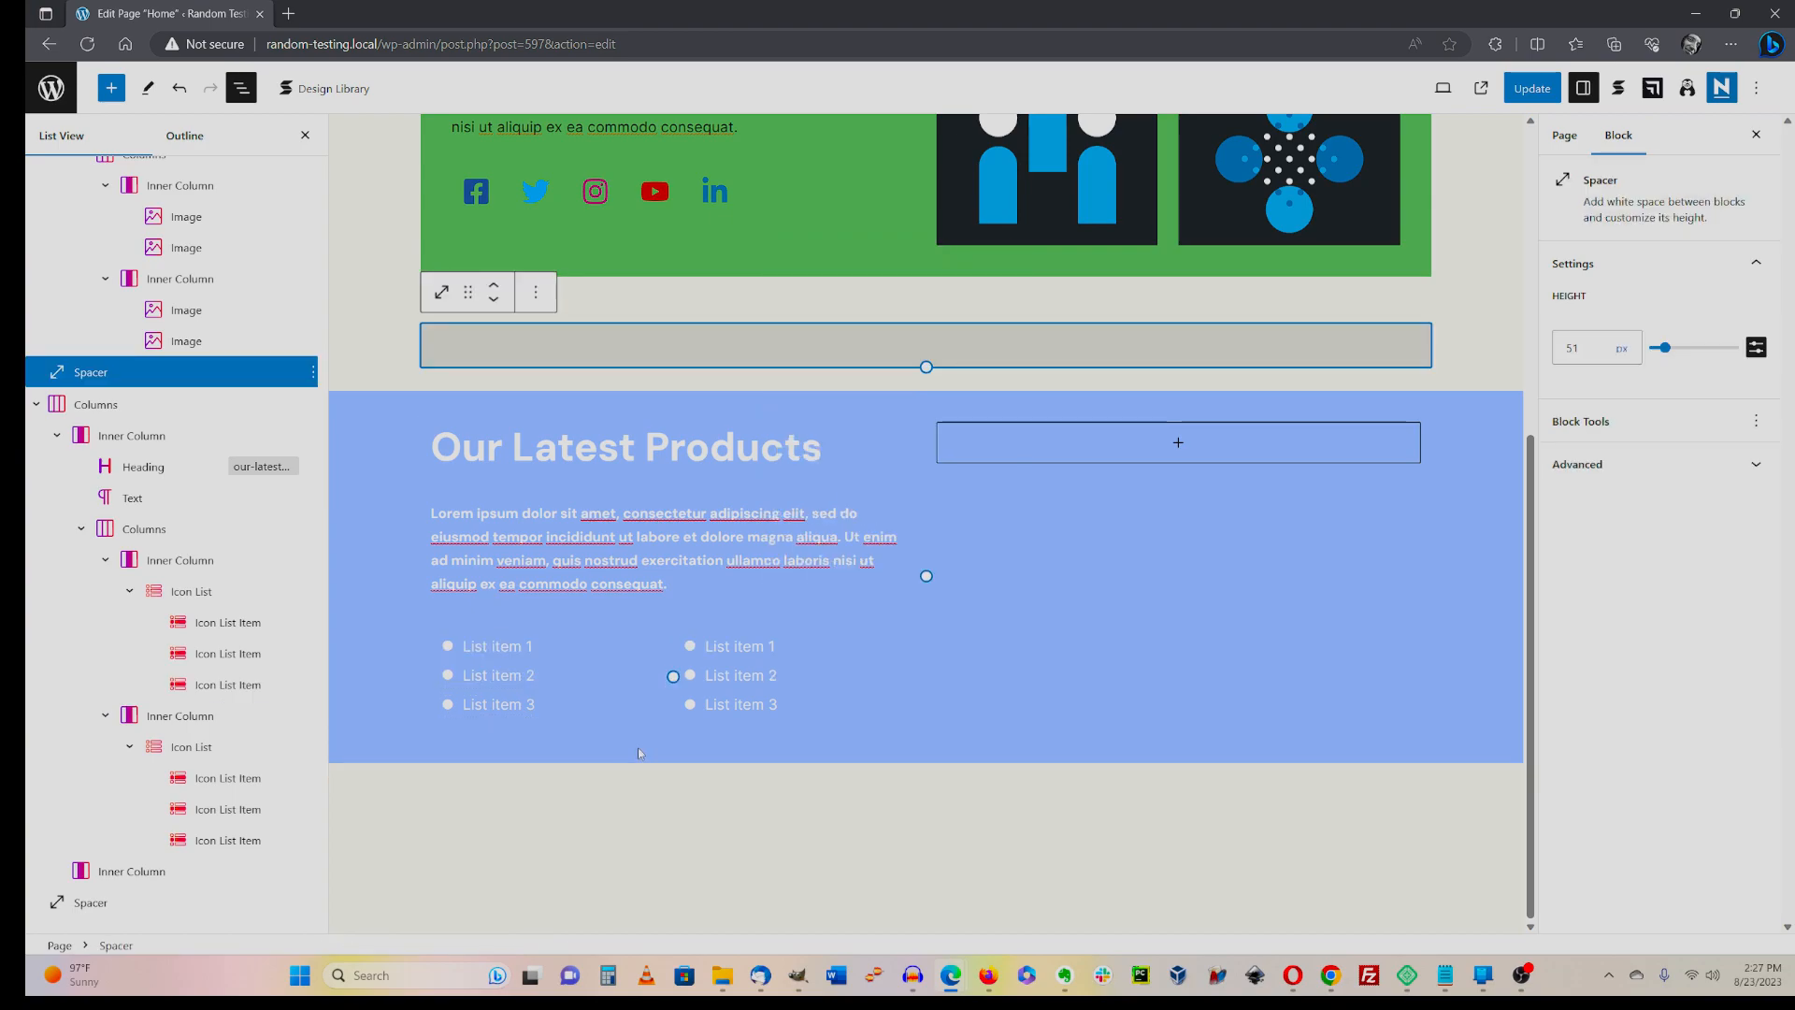
pyautogui.click(499, 704)
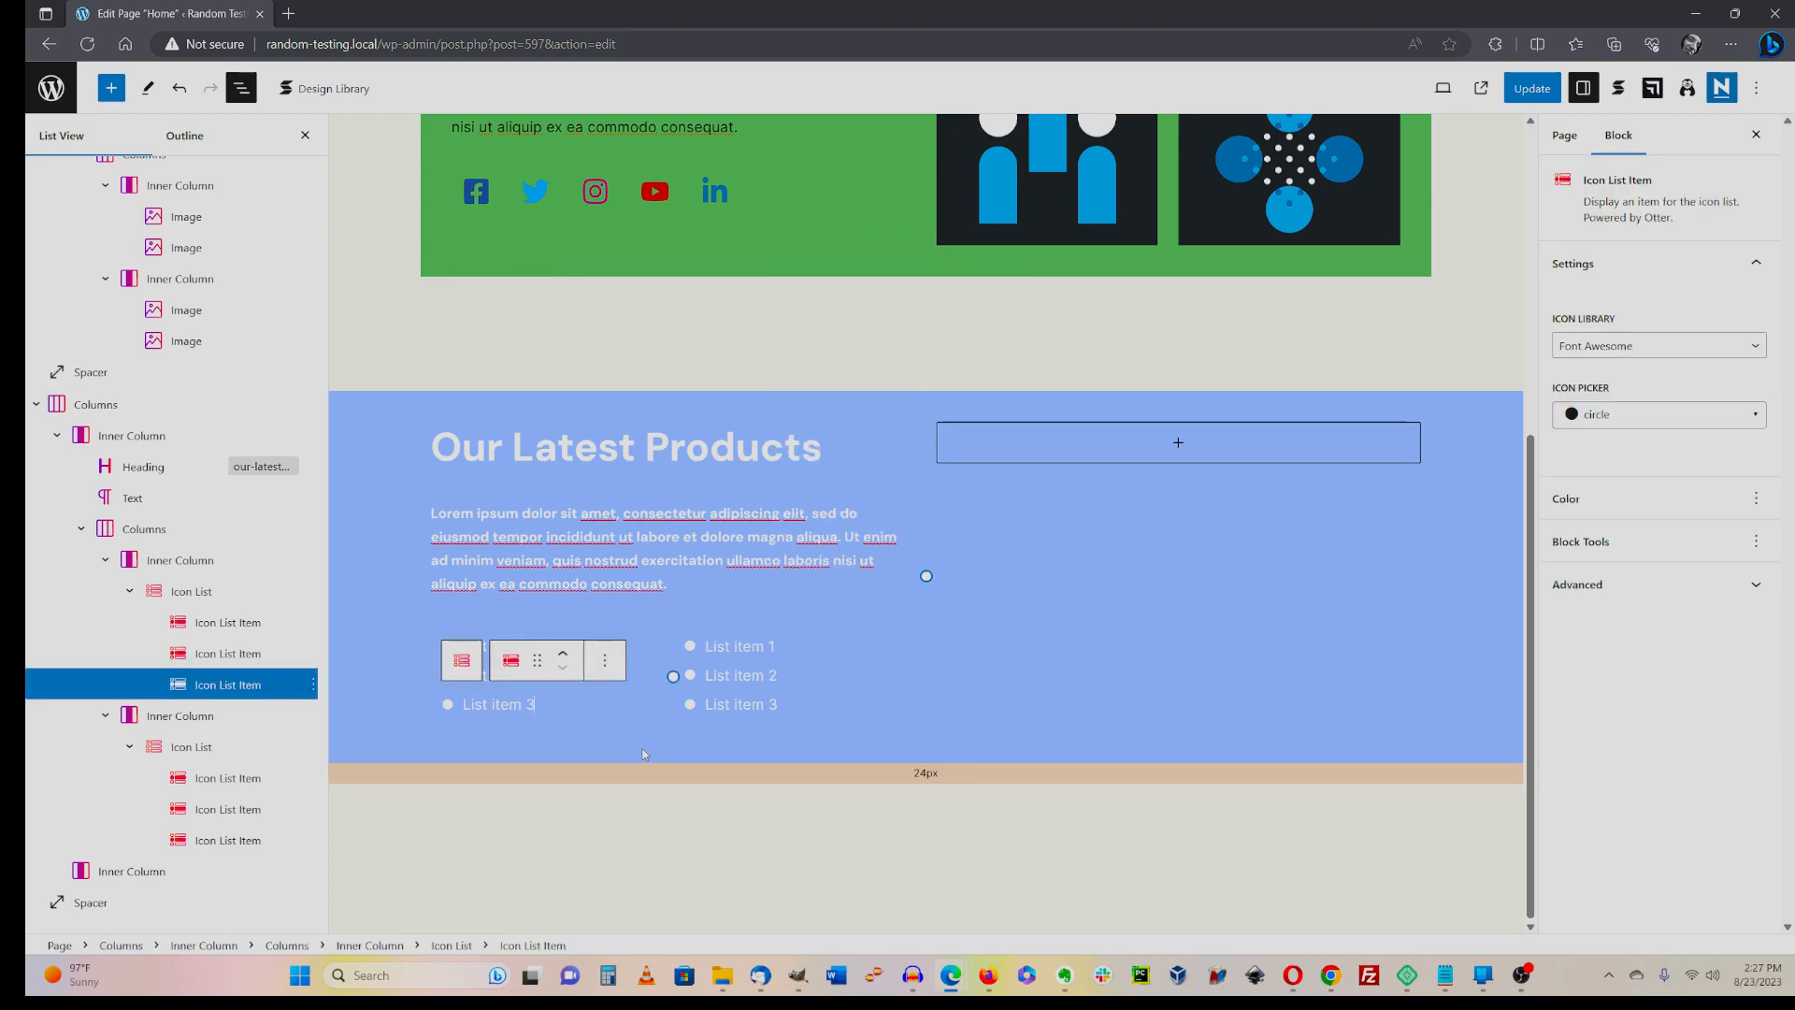
pyautogui.click(783, 662)
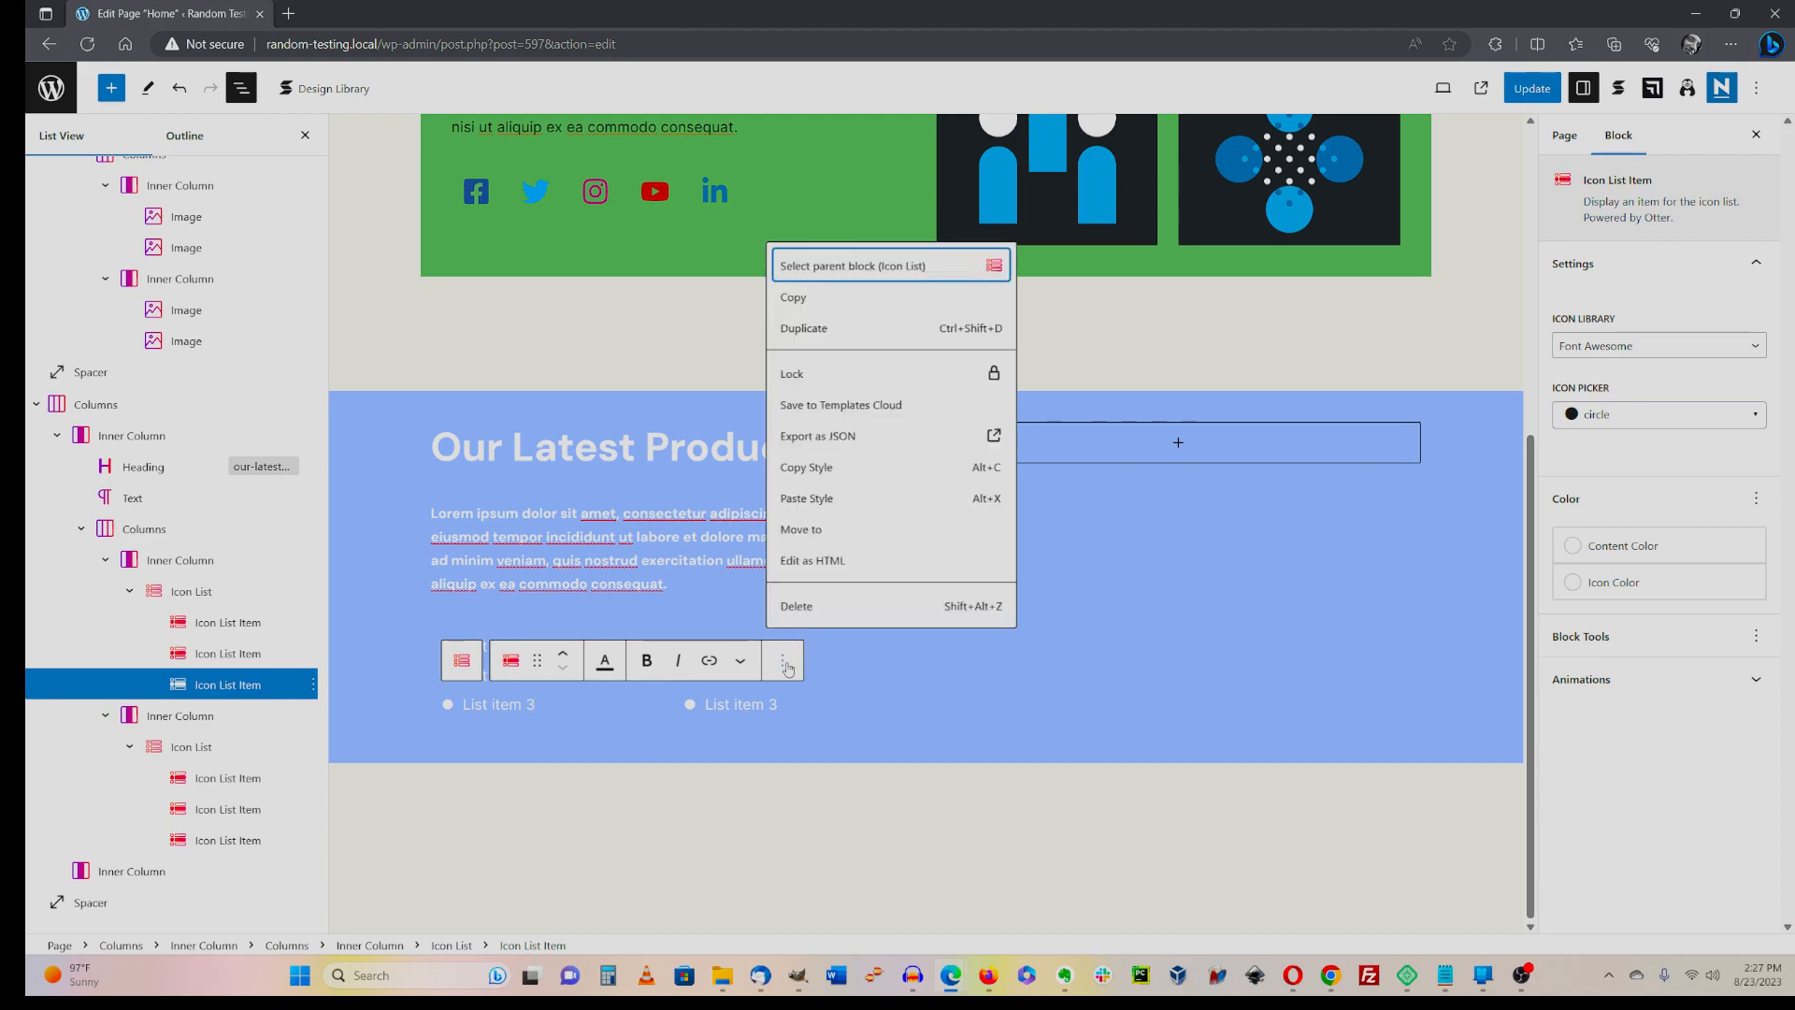
pyautogui.click(785, 666)
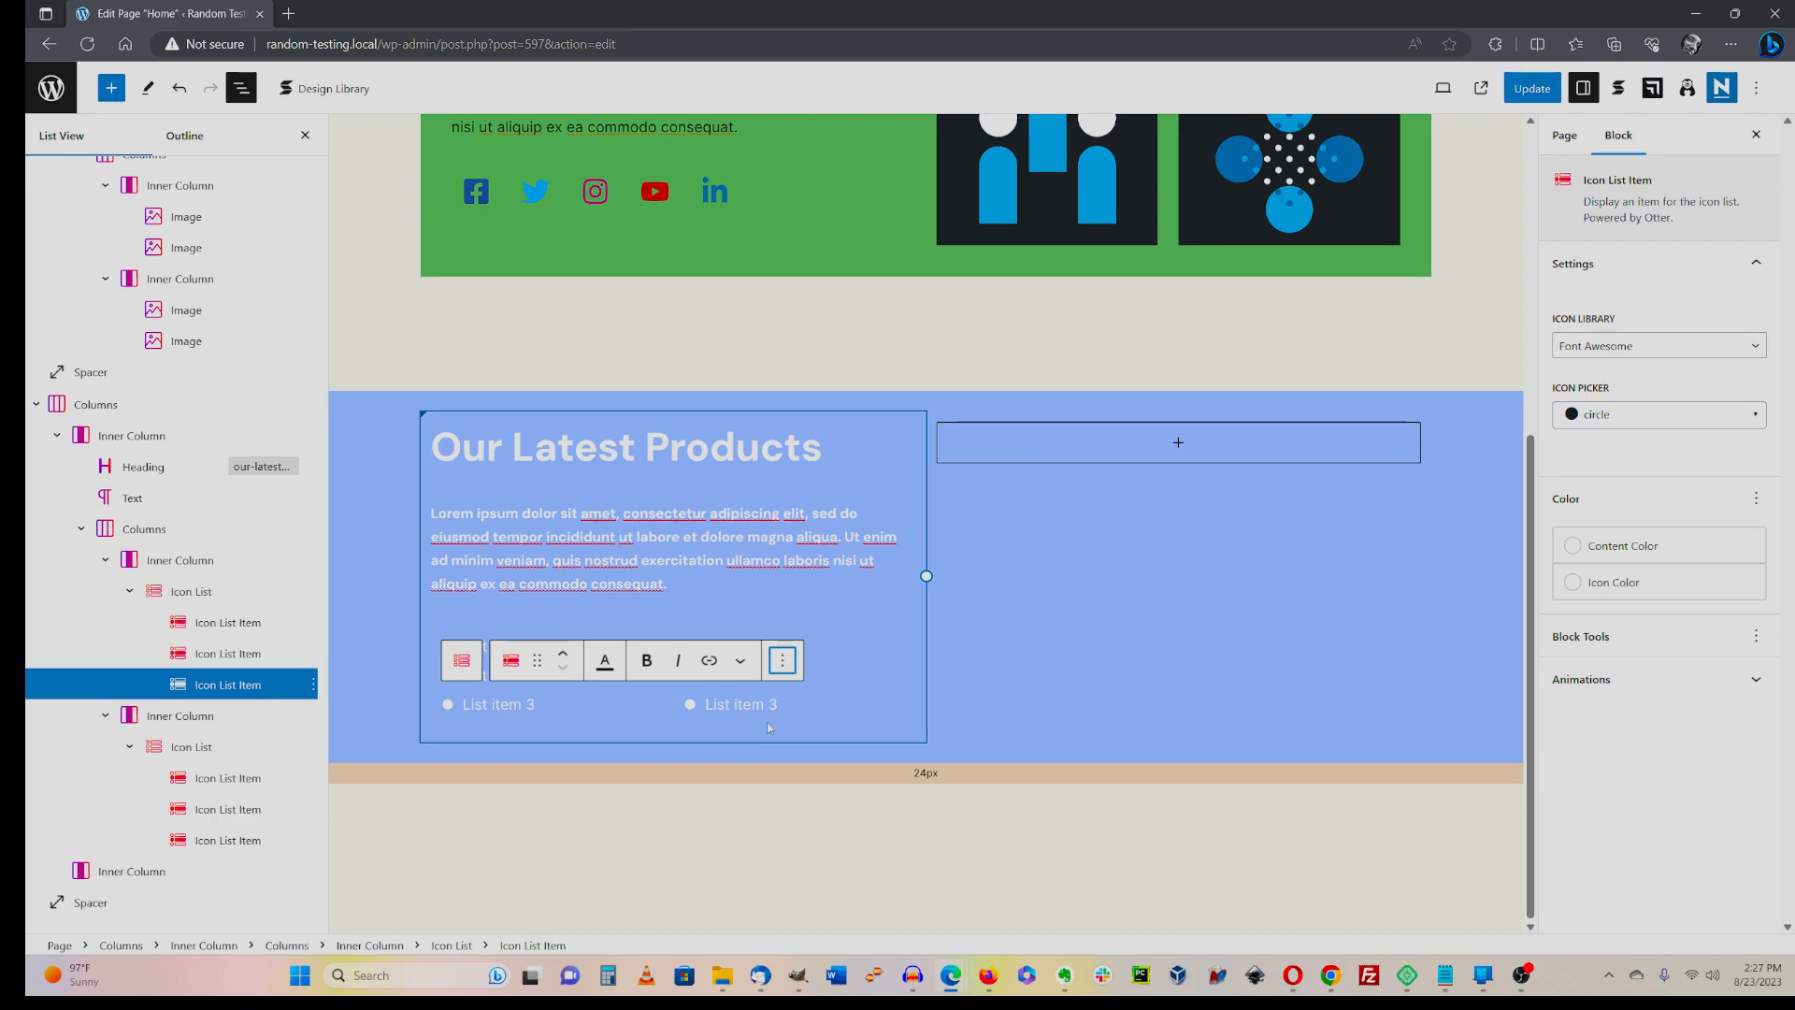
pyautogui.click(766, 704)
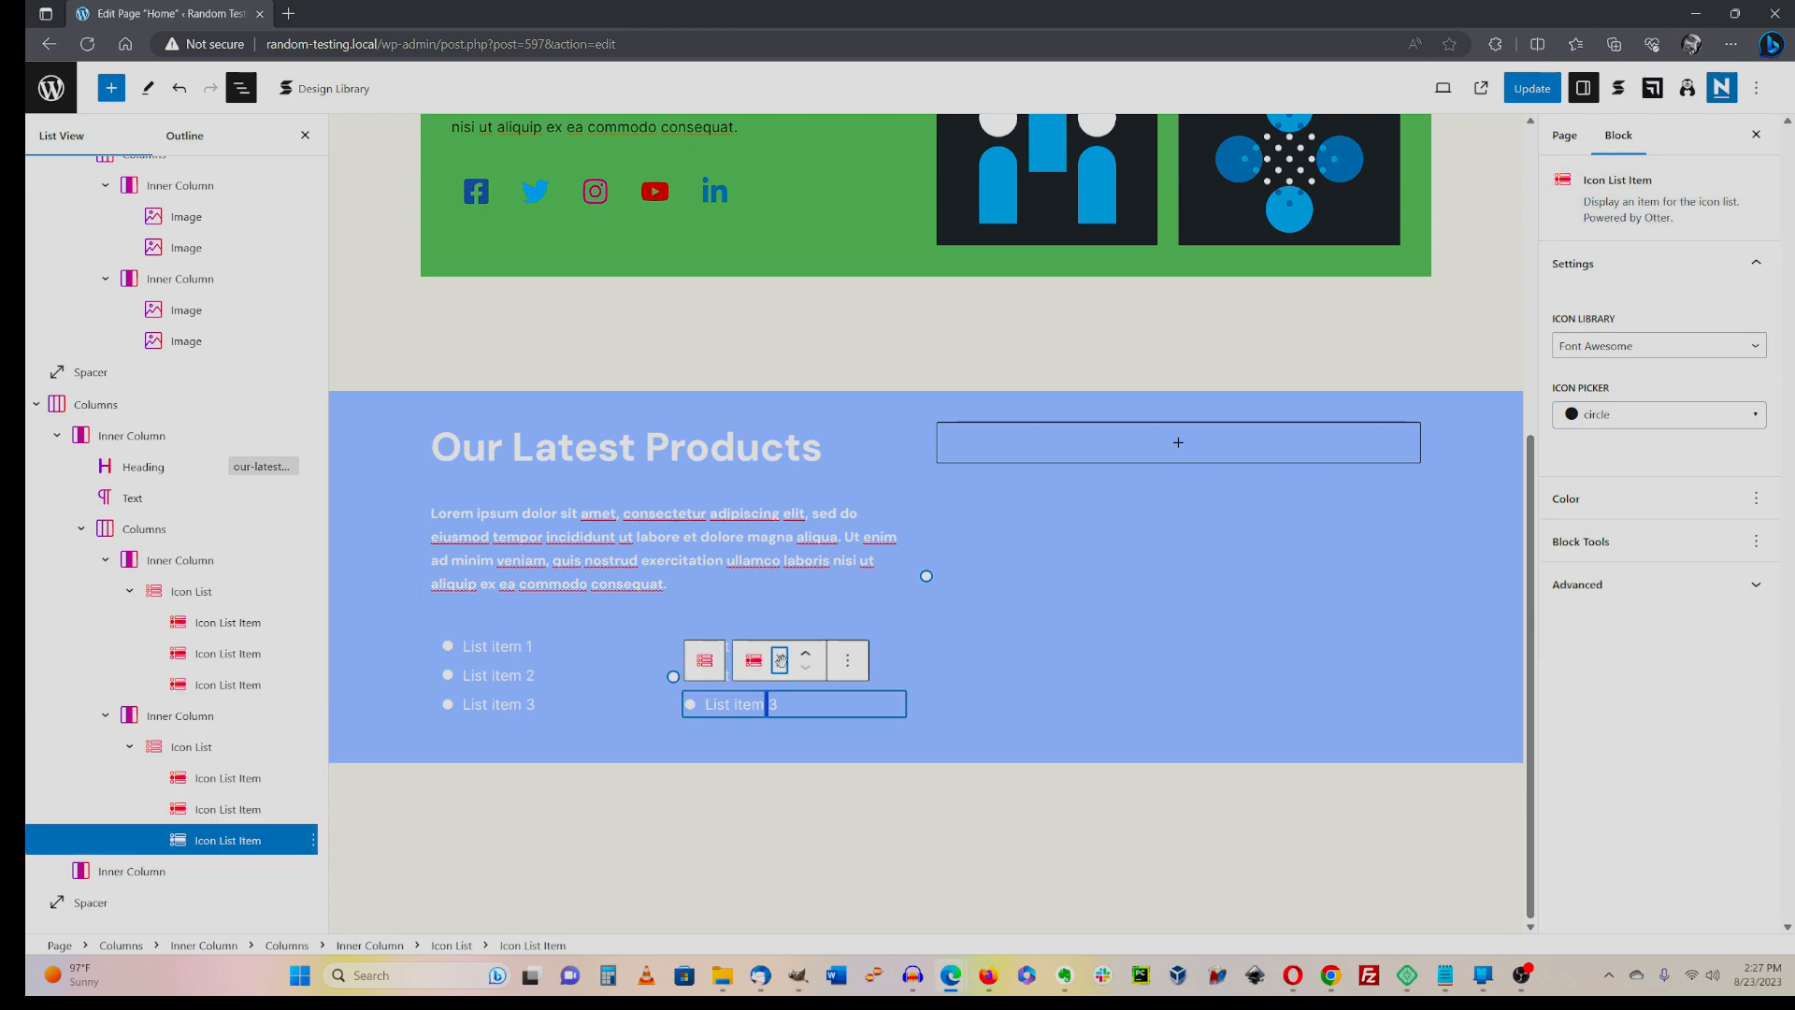
pyautogui.click(849, 661)
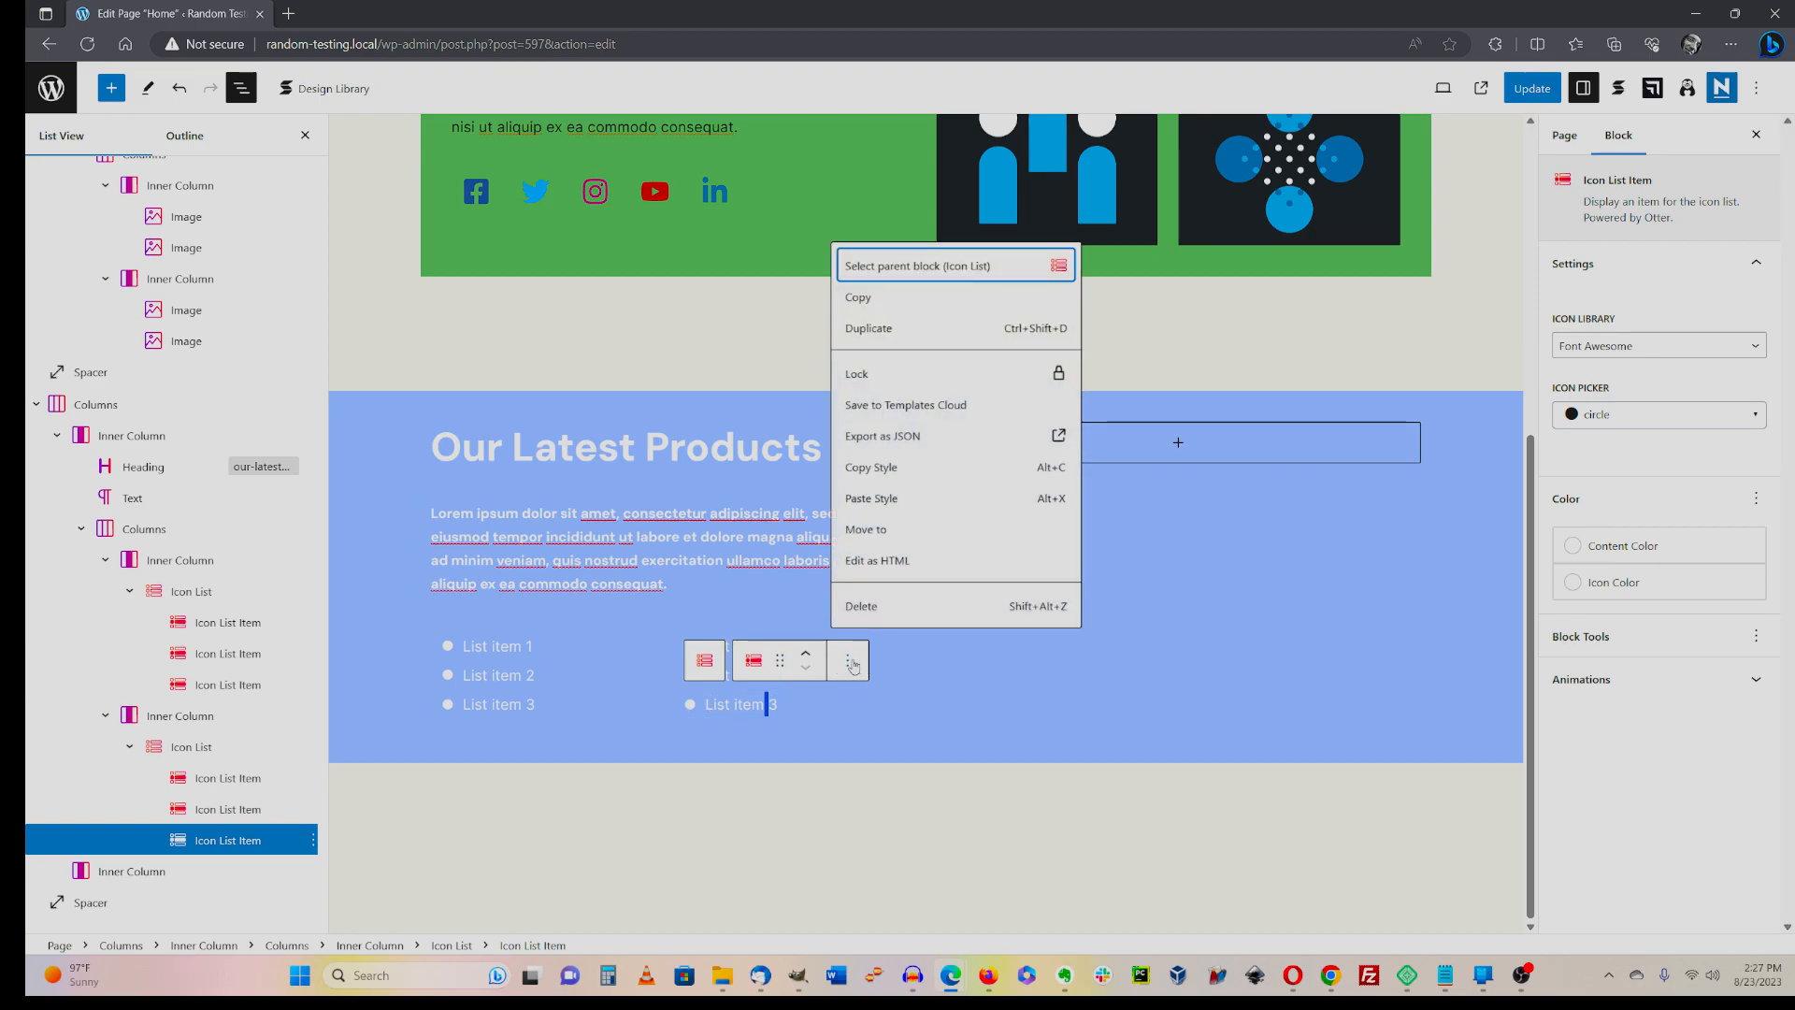
pyautogui.click(852, 664)
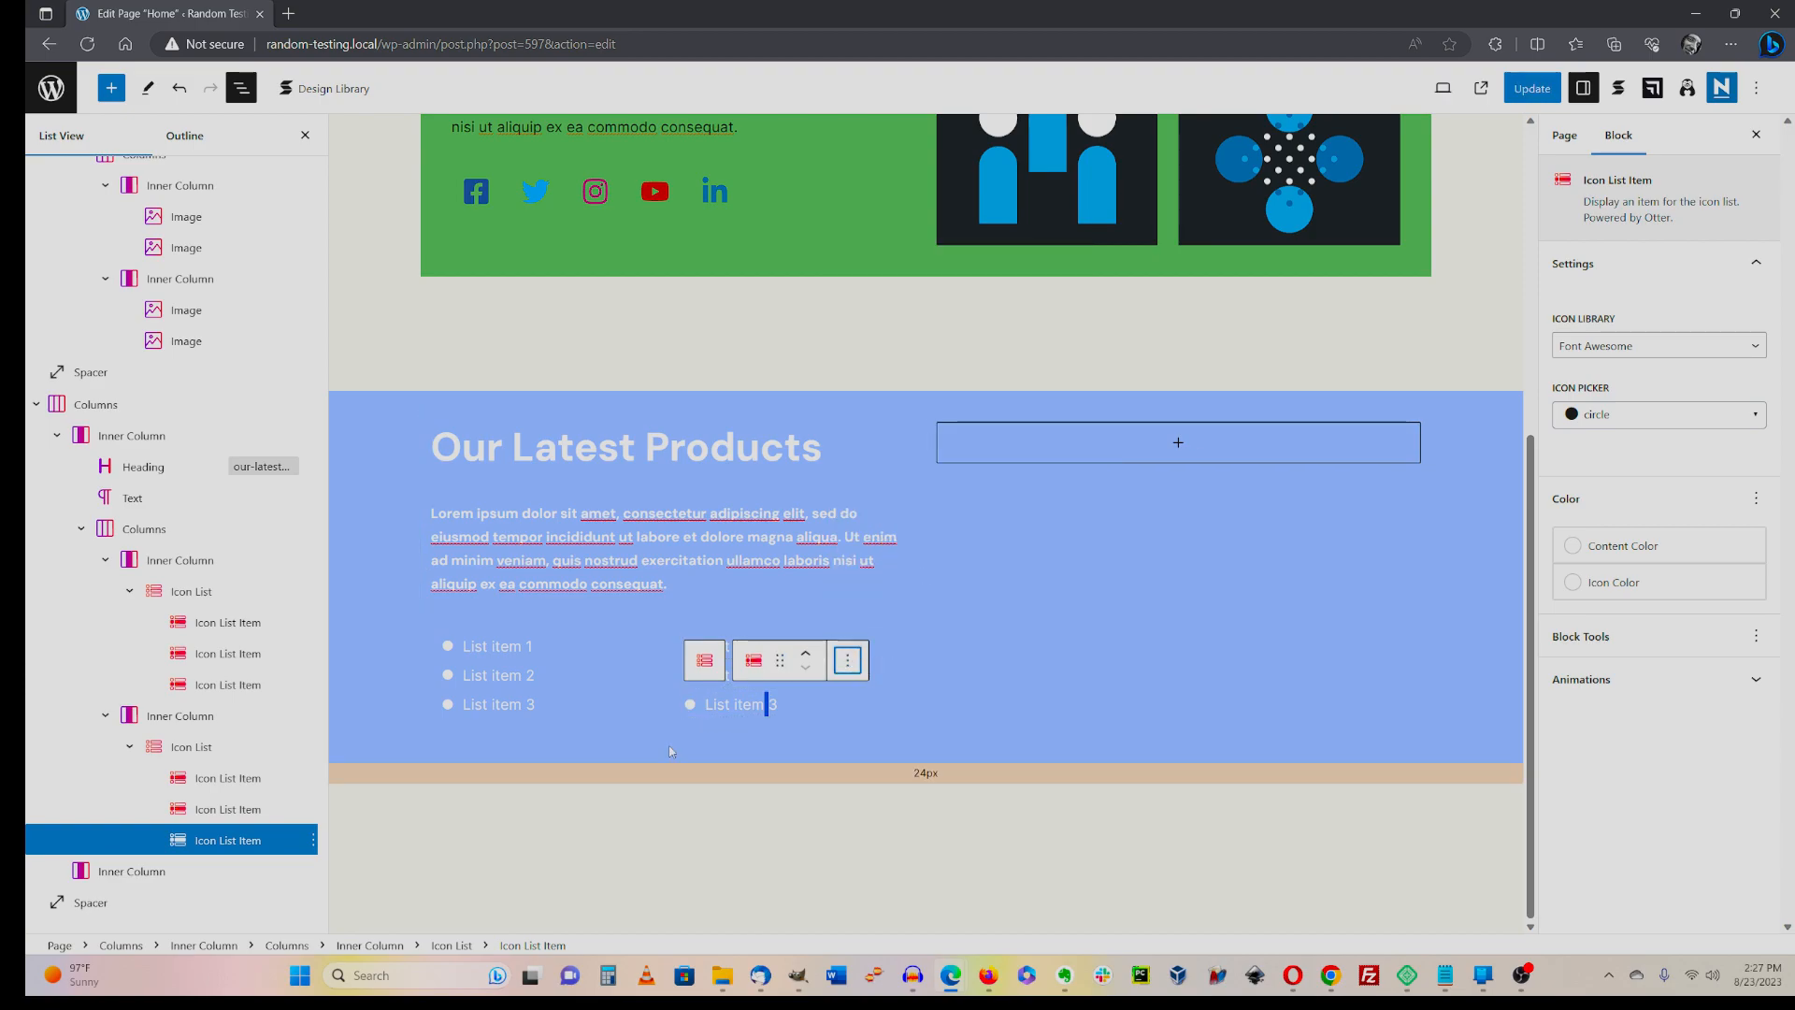
pyautogui.click(633, 759)
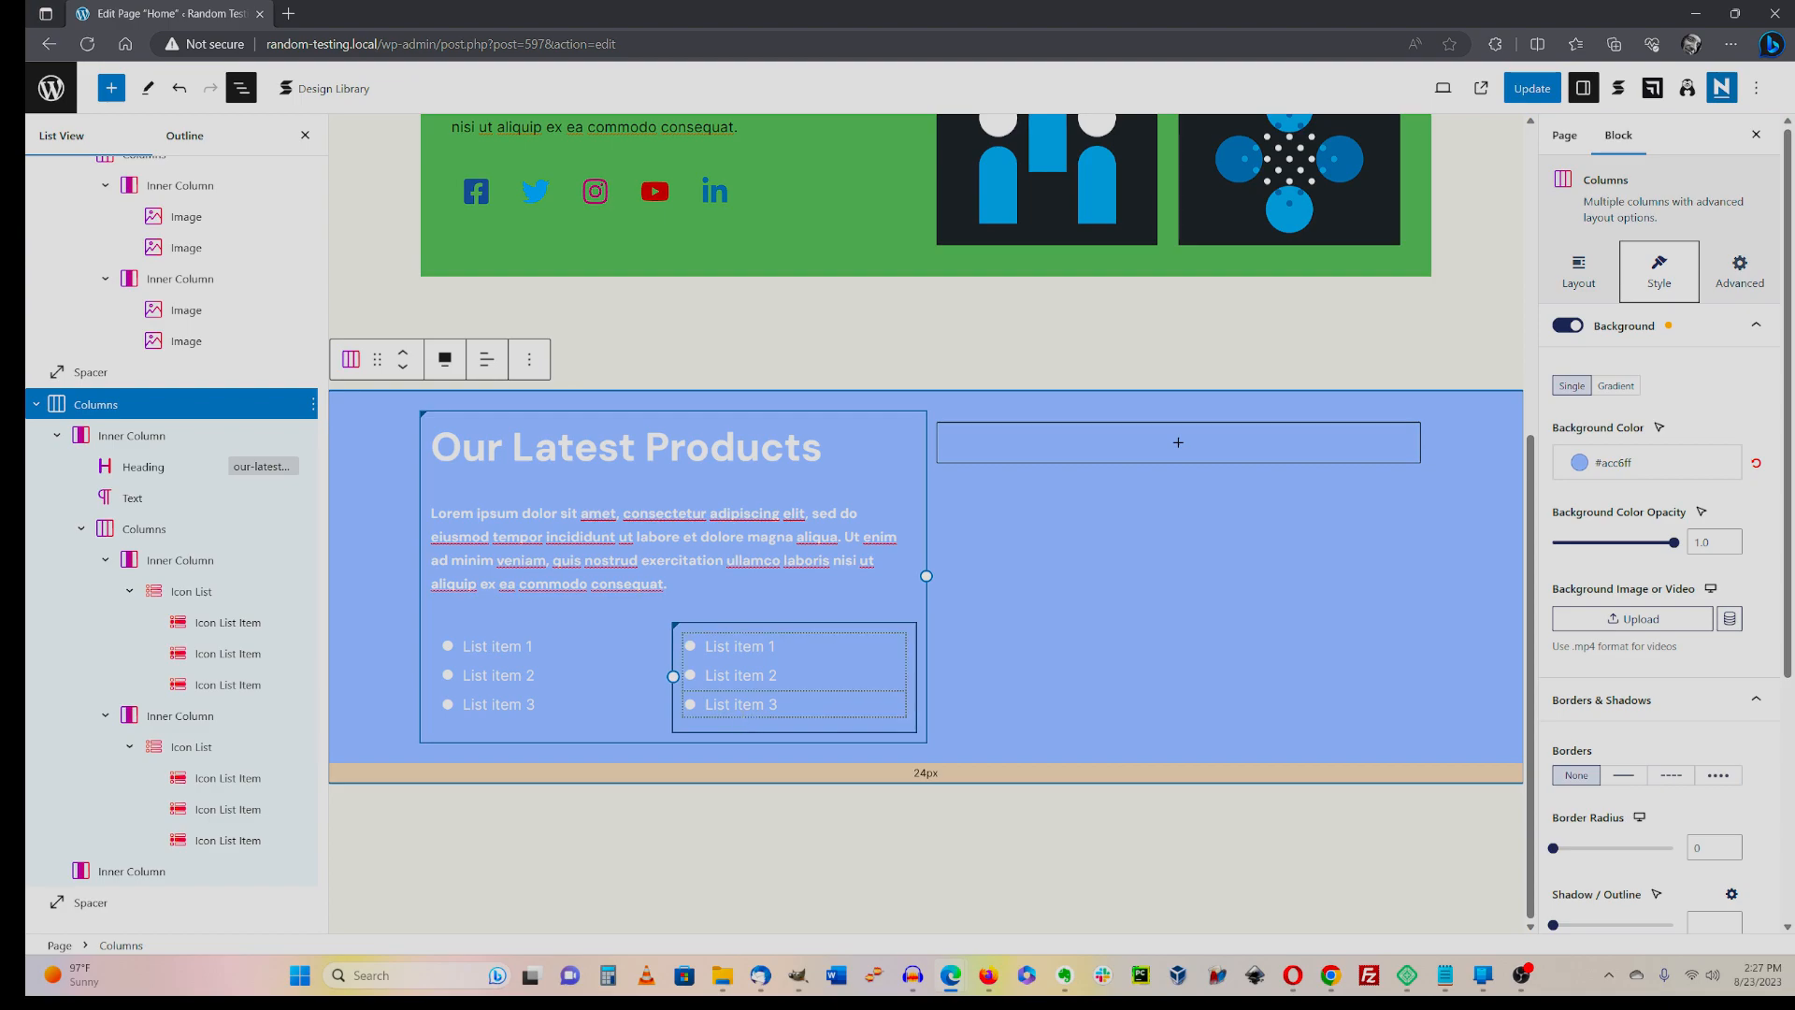
pyautogui.click(739, 704)
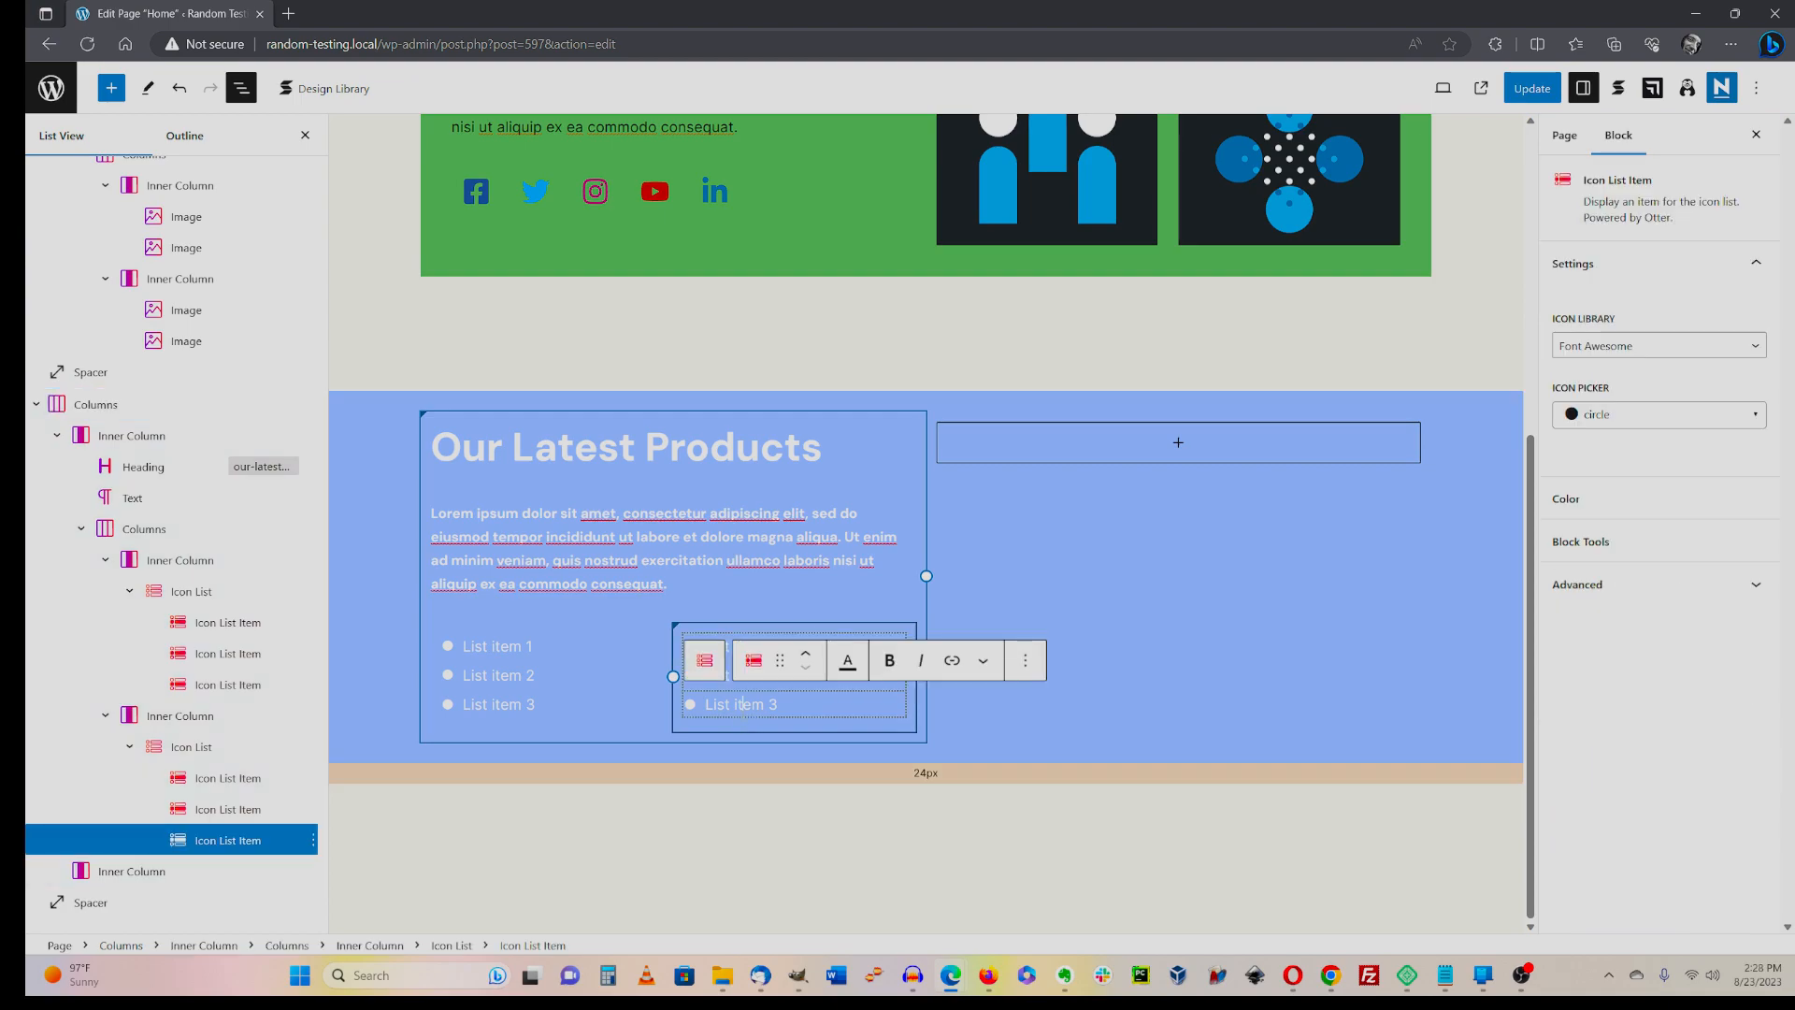
pyautogui.click(1024, 660)
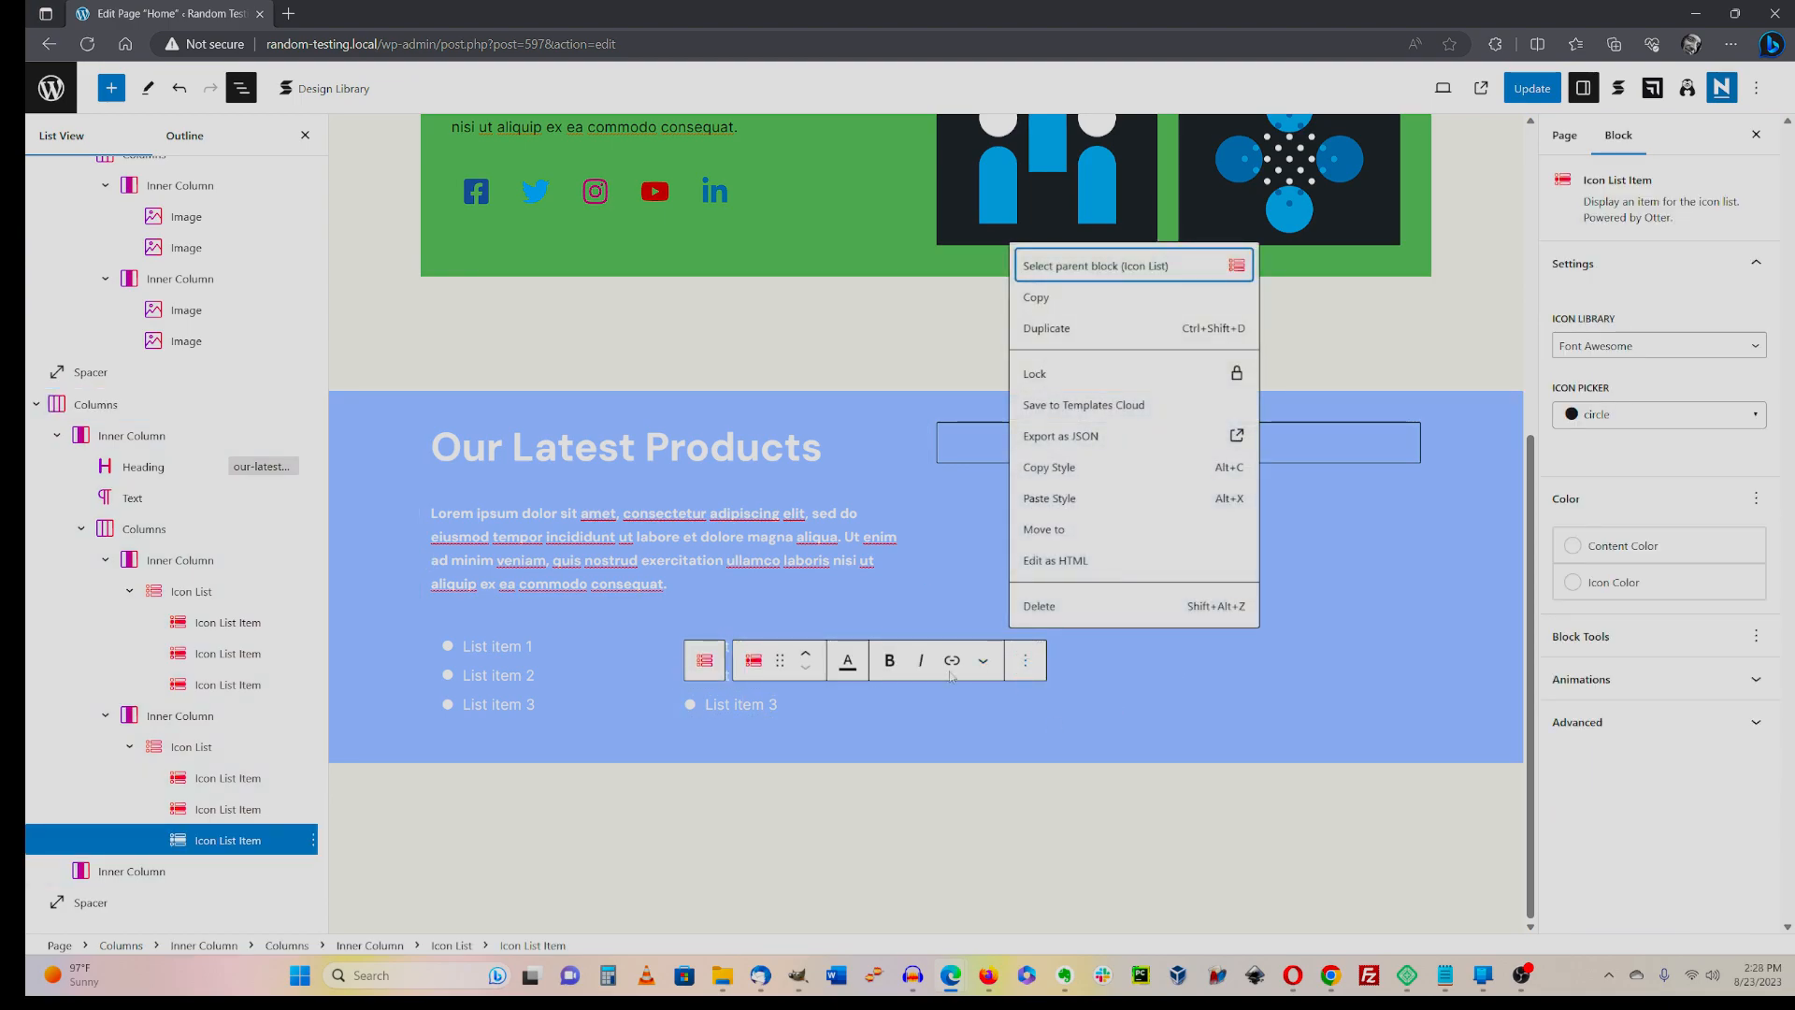
pyautogui.click(499, 704)
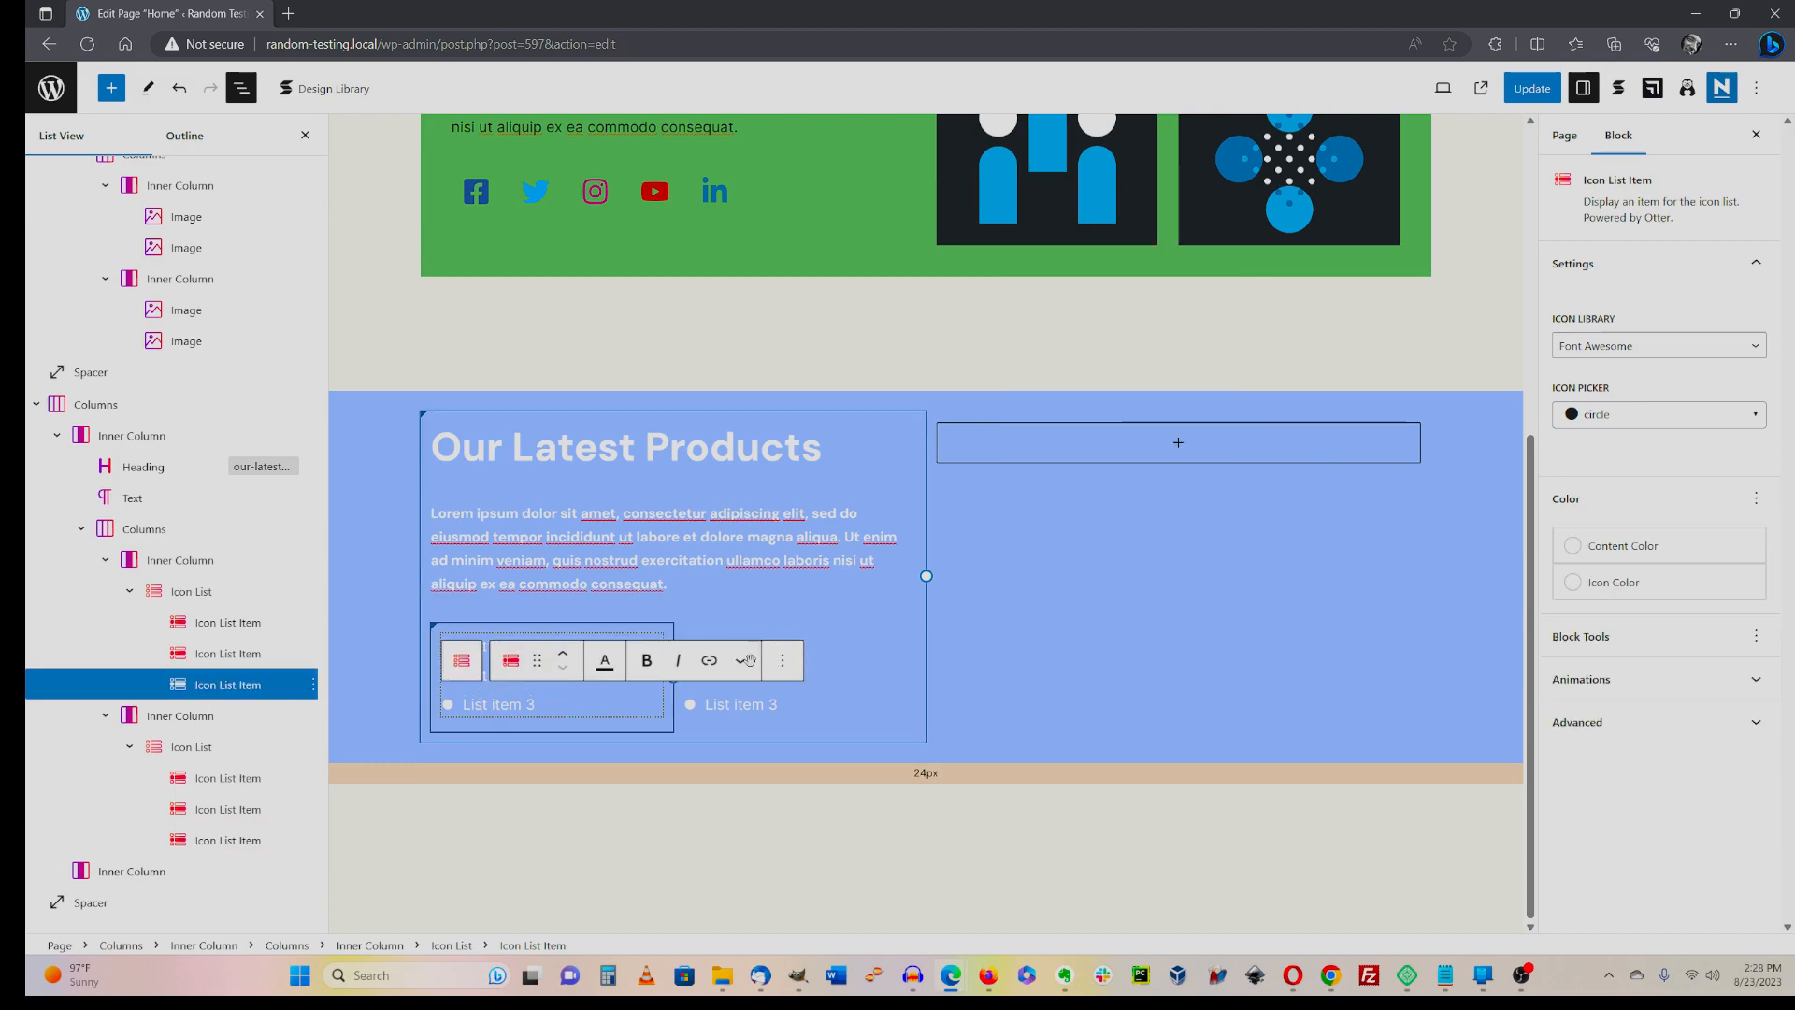
pyautogui.click(783, 661)
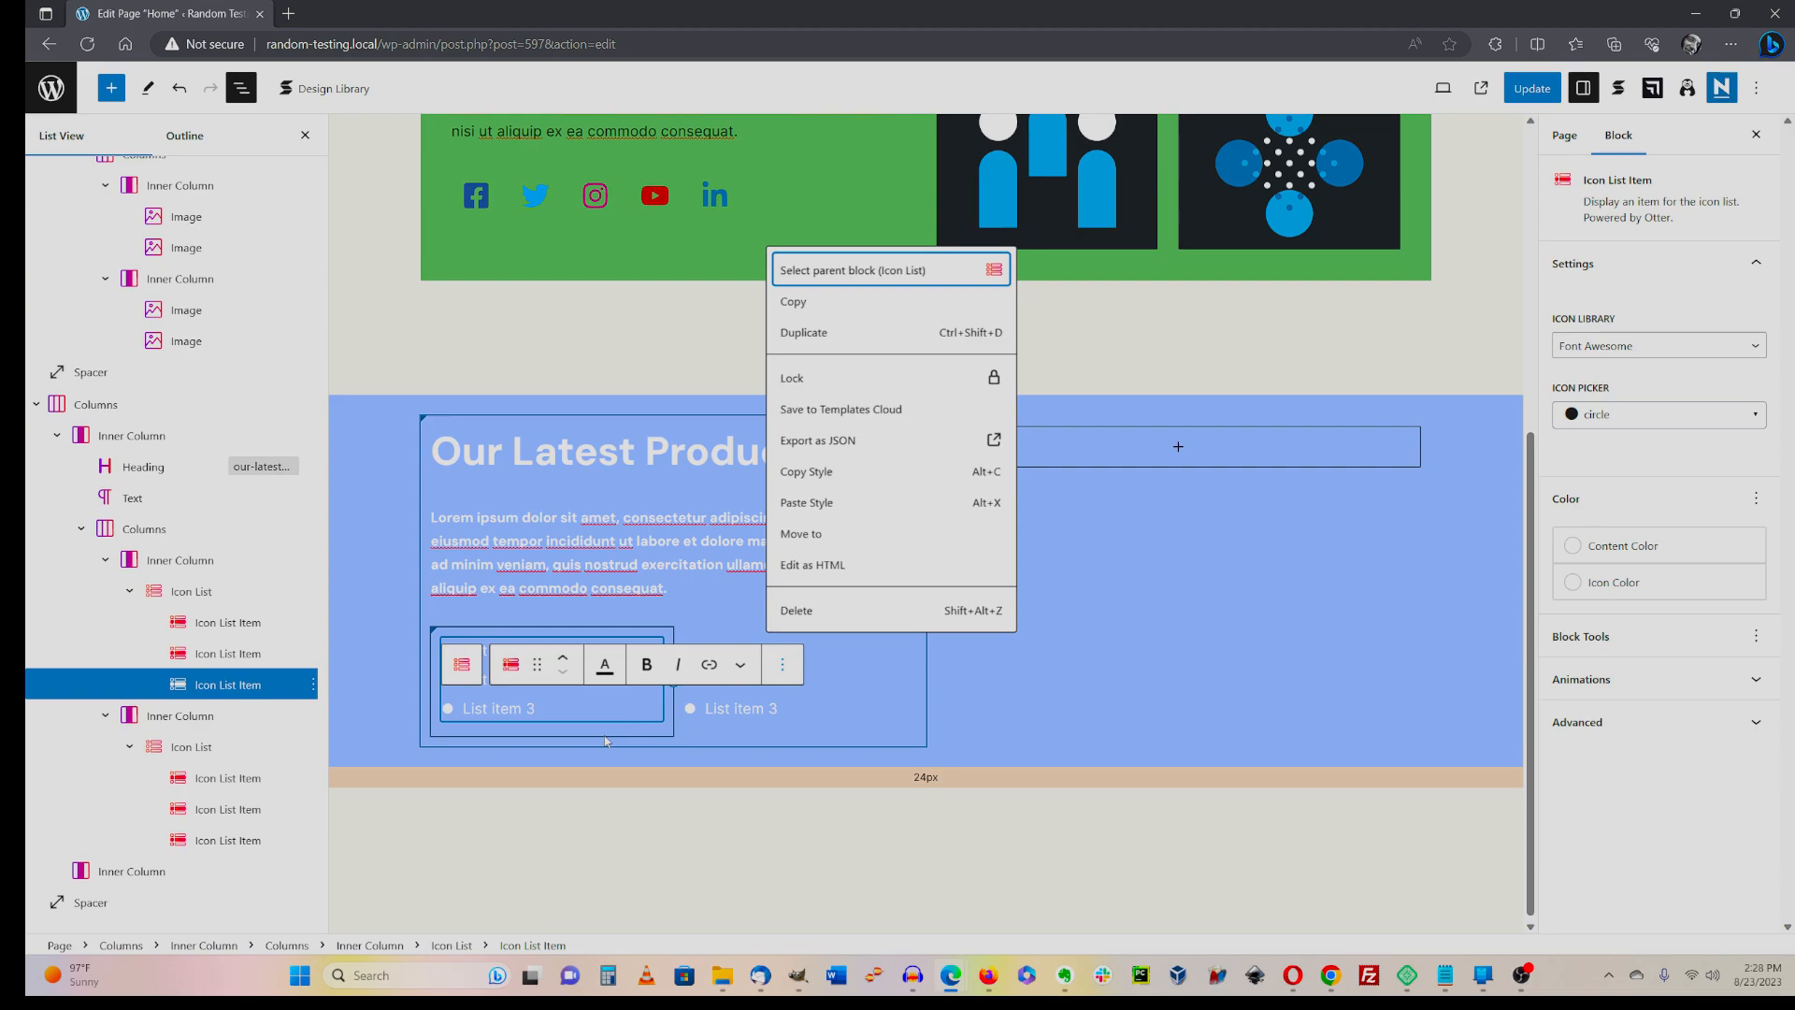
# - Insert a Button block directly after the Icon List block in the second nested column
pyautogui.click(129, 856)
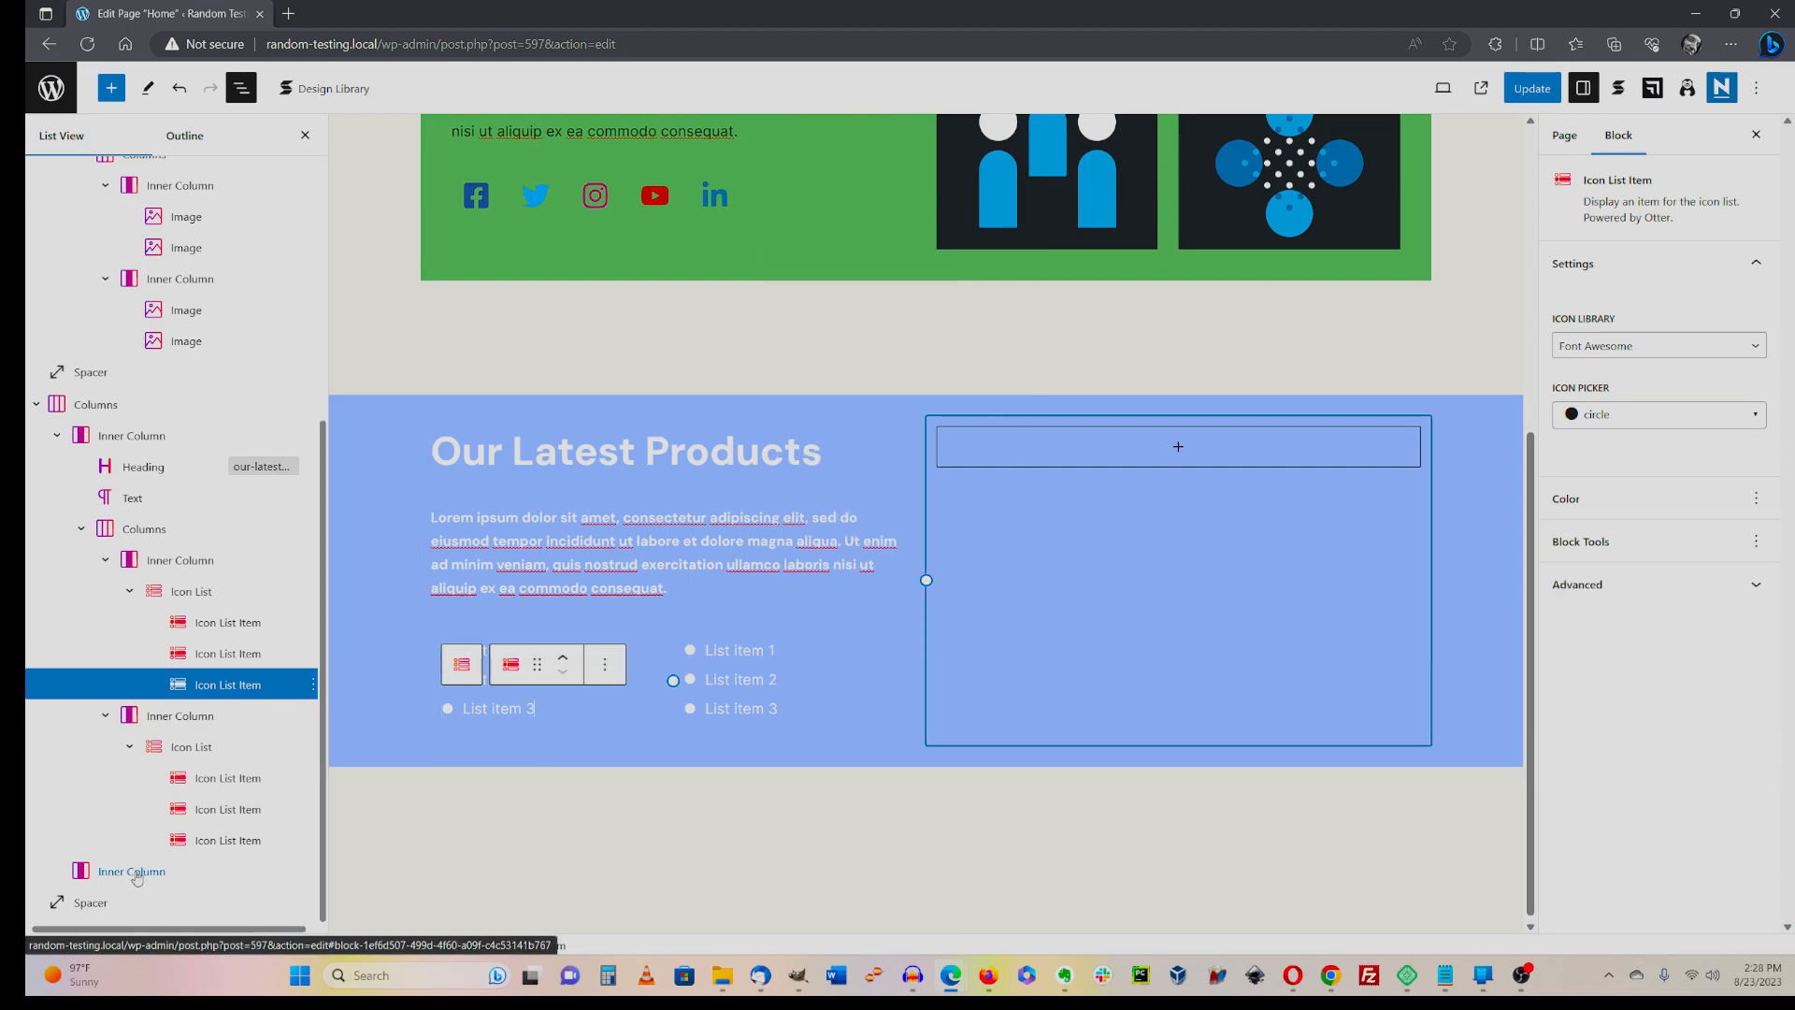
pyautogui.click(134, 872)
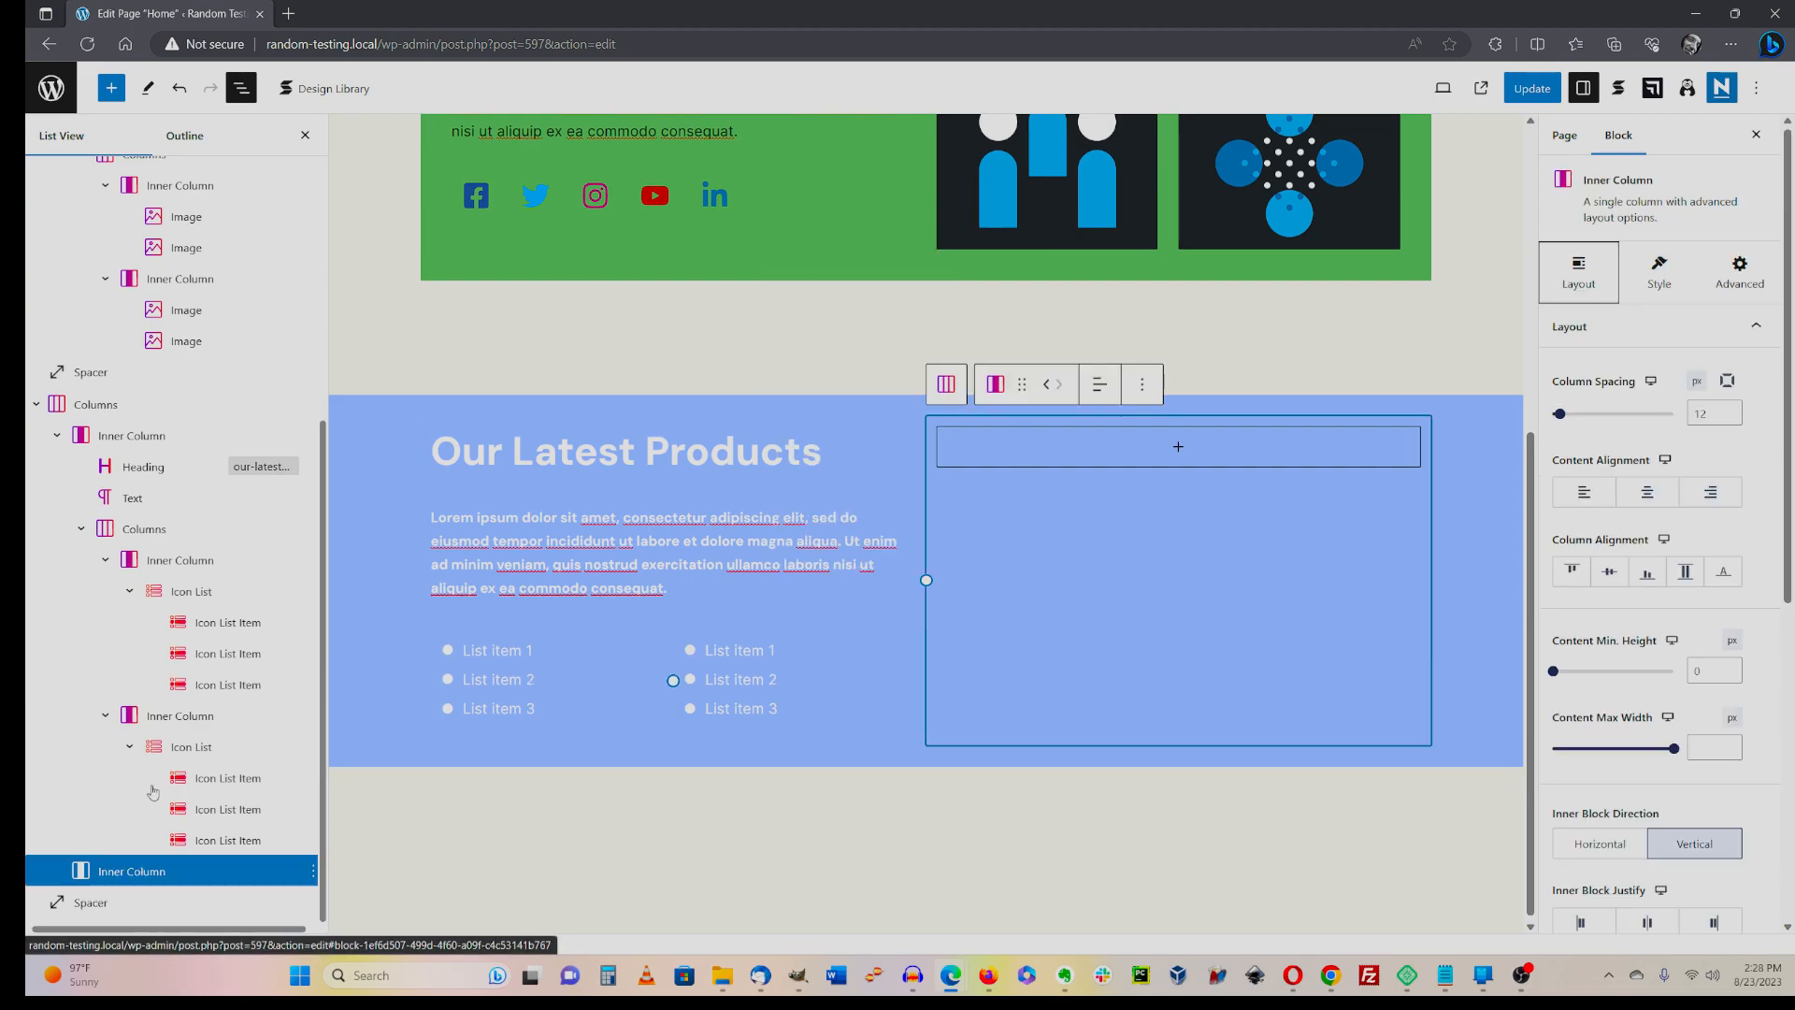
pyautogui.click(215, 839)
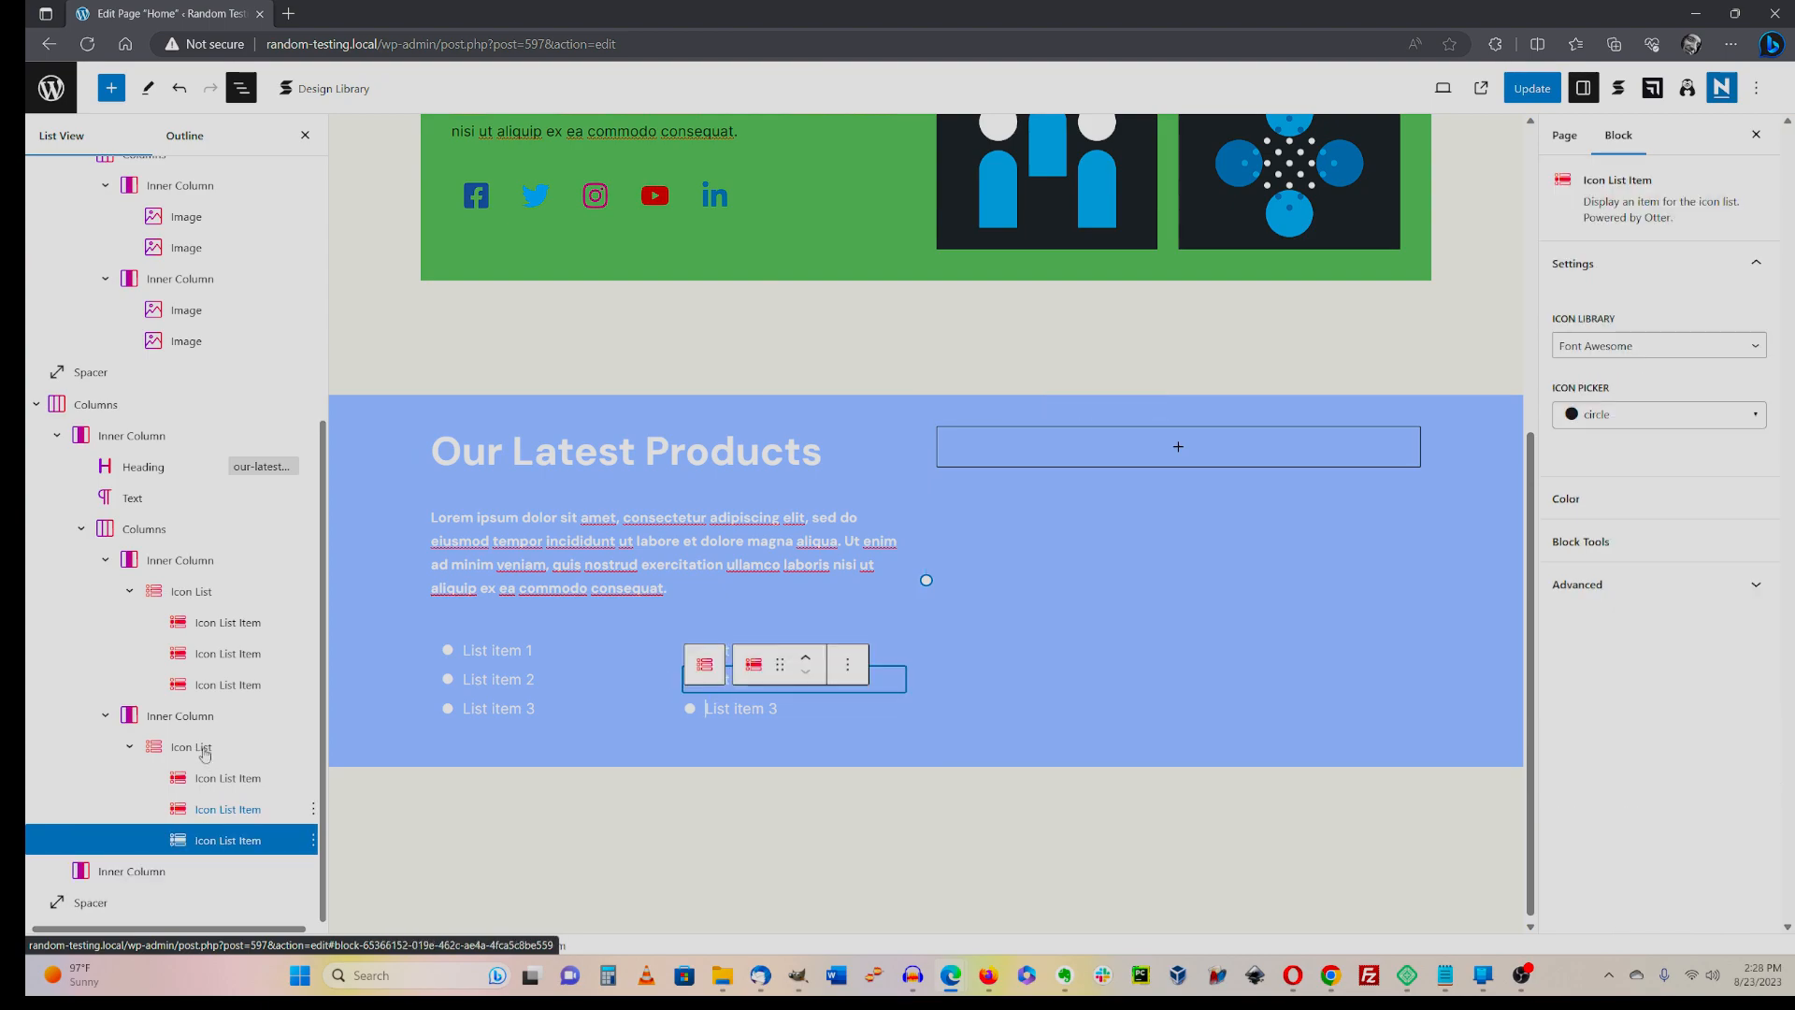
pyautogui.click(203, 751)
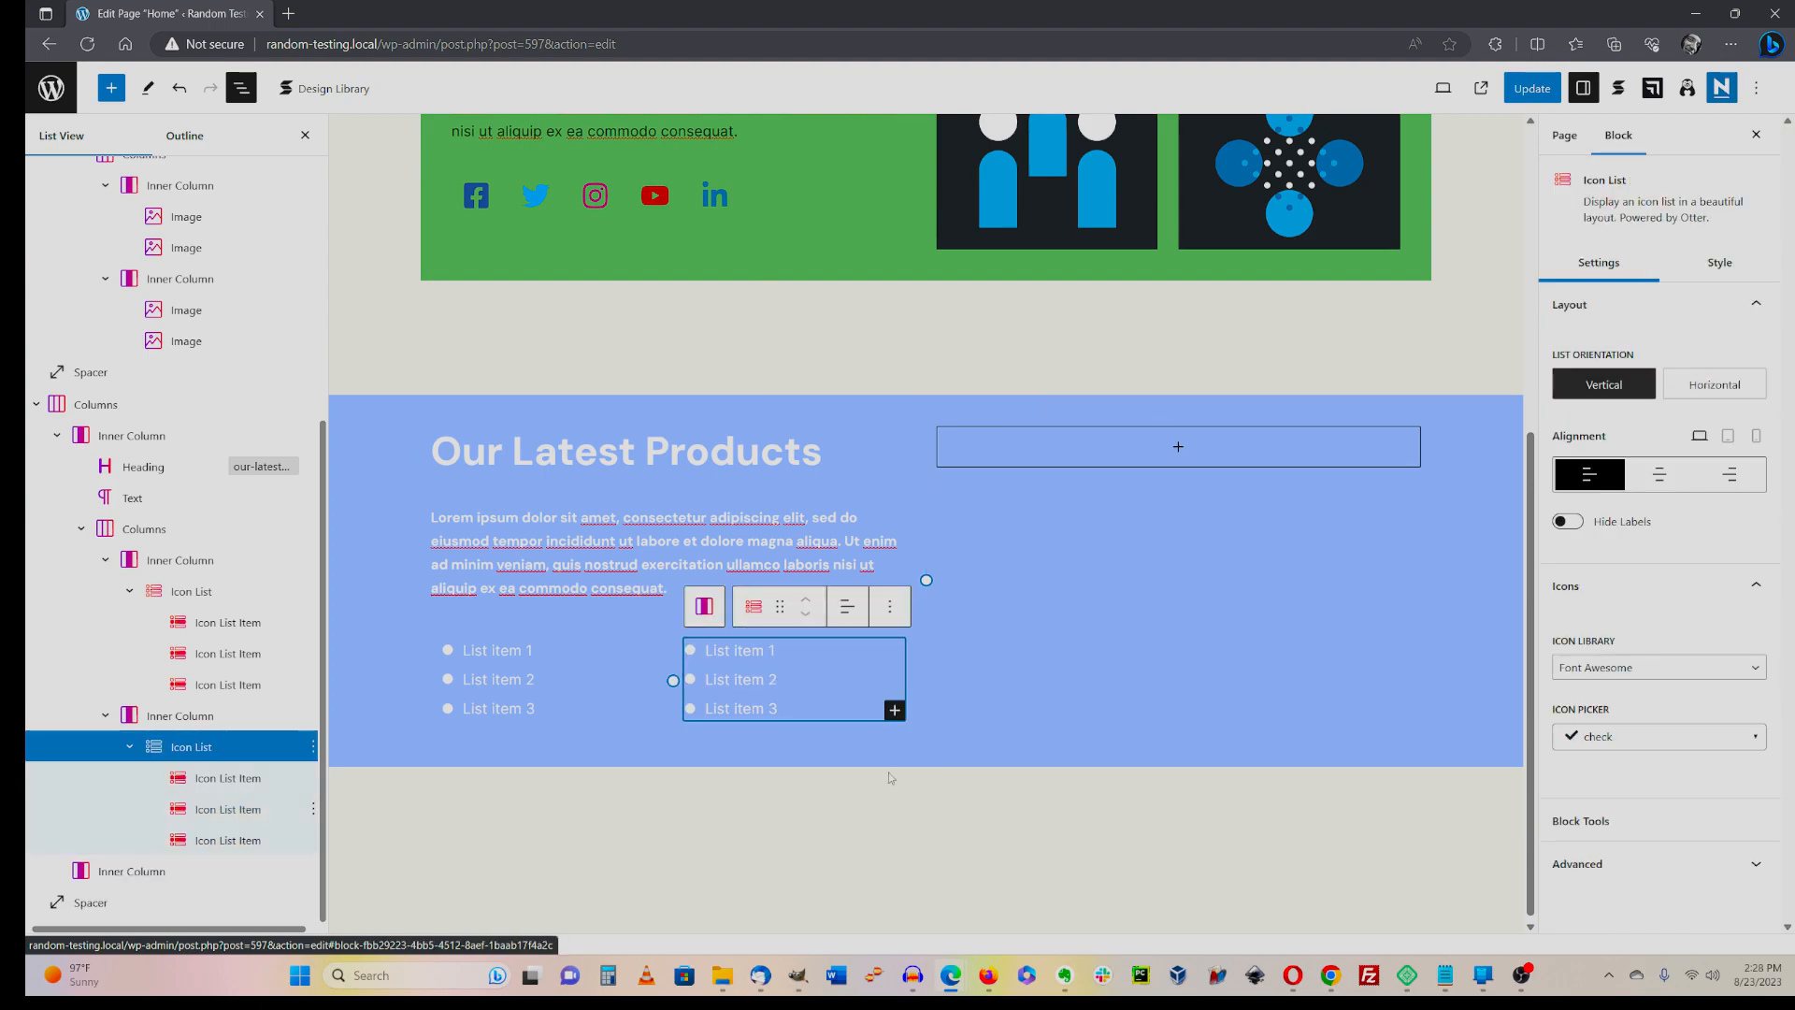
pyautogui.click(889, 613)
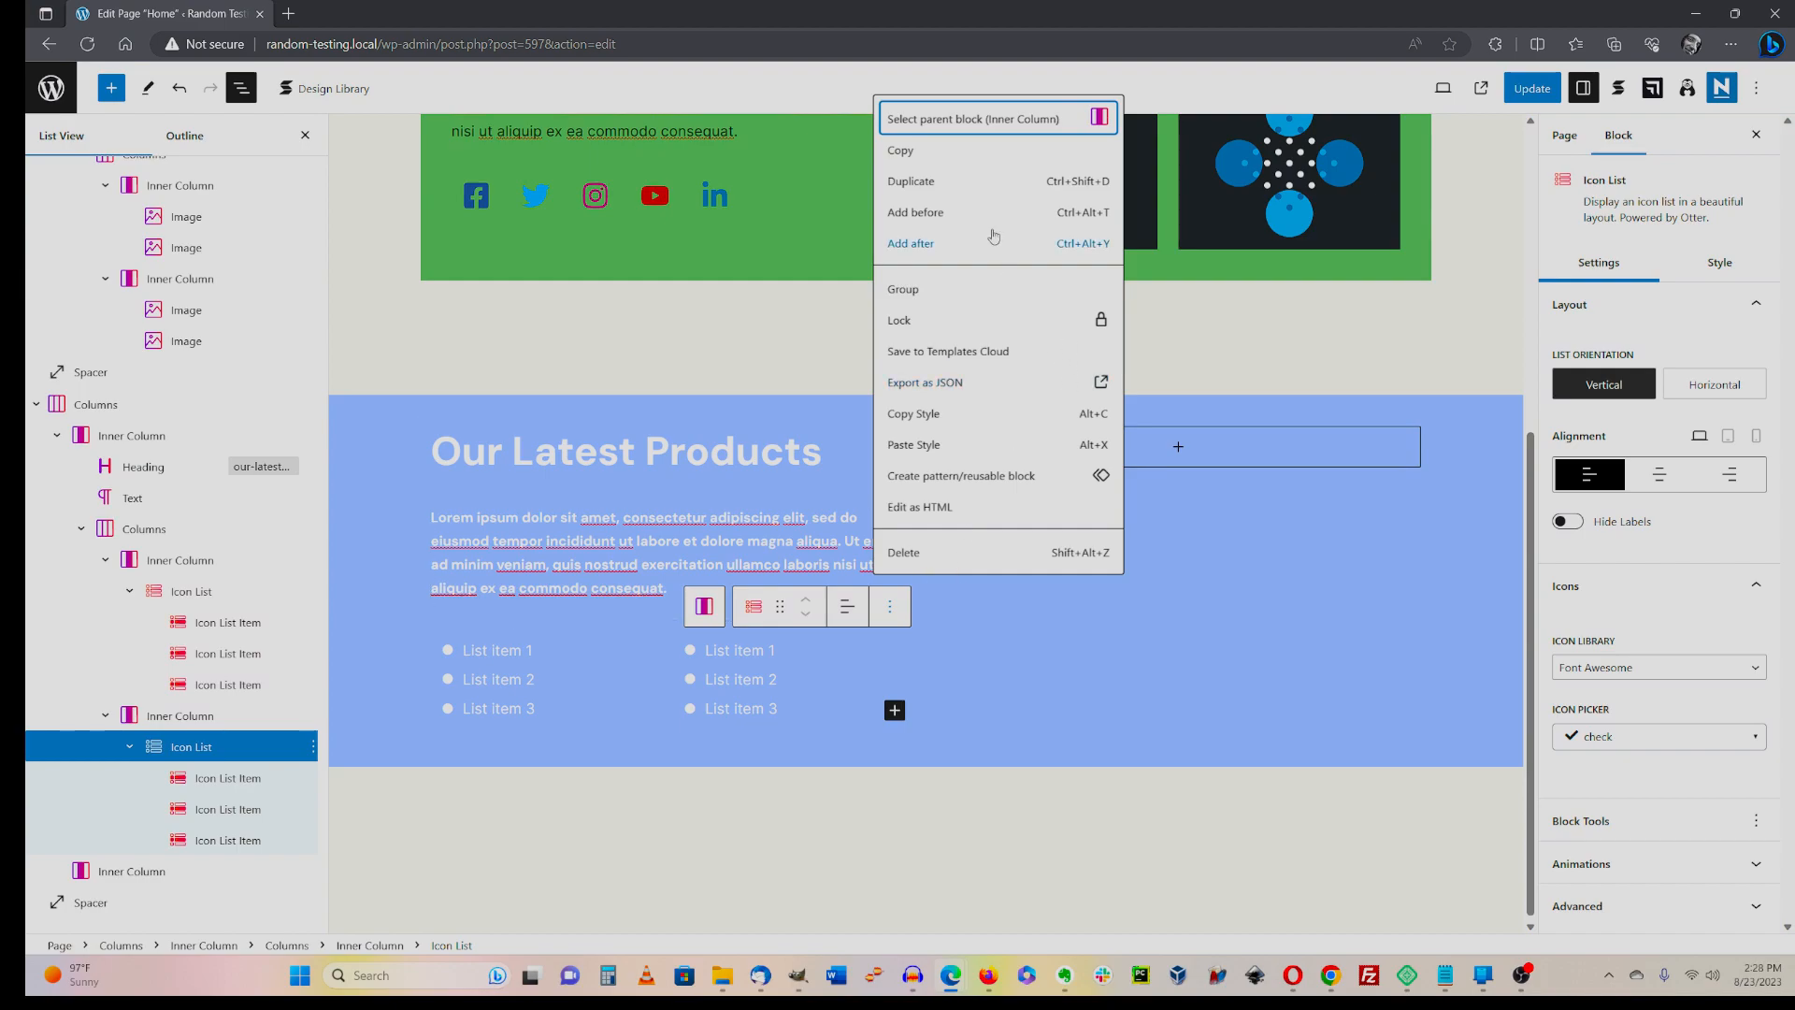
pyautogui.click(931, 244)
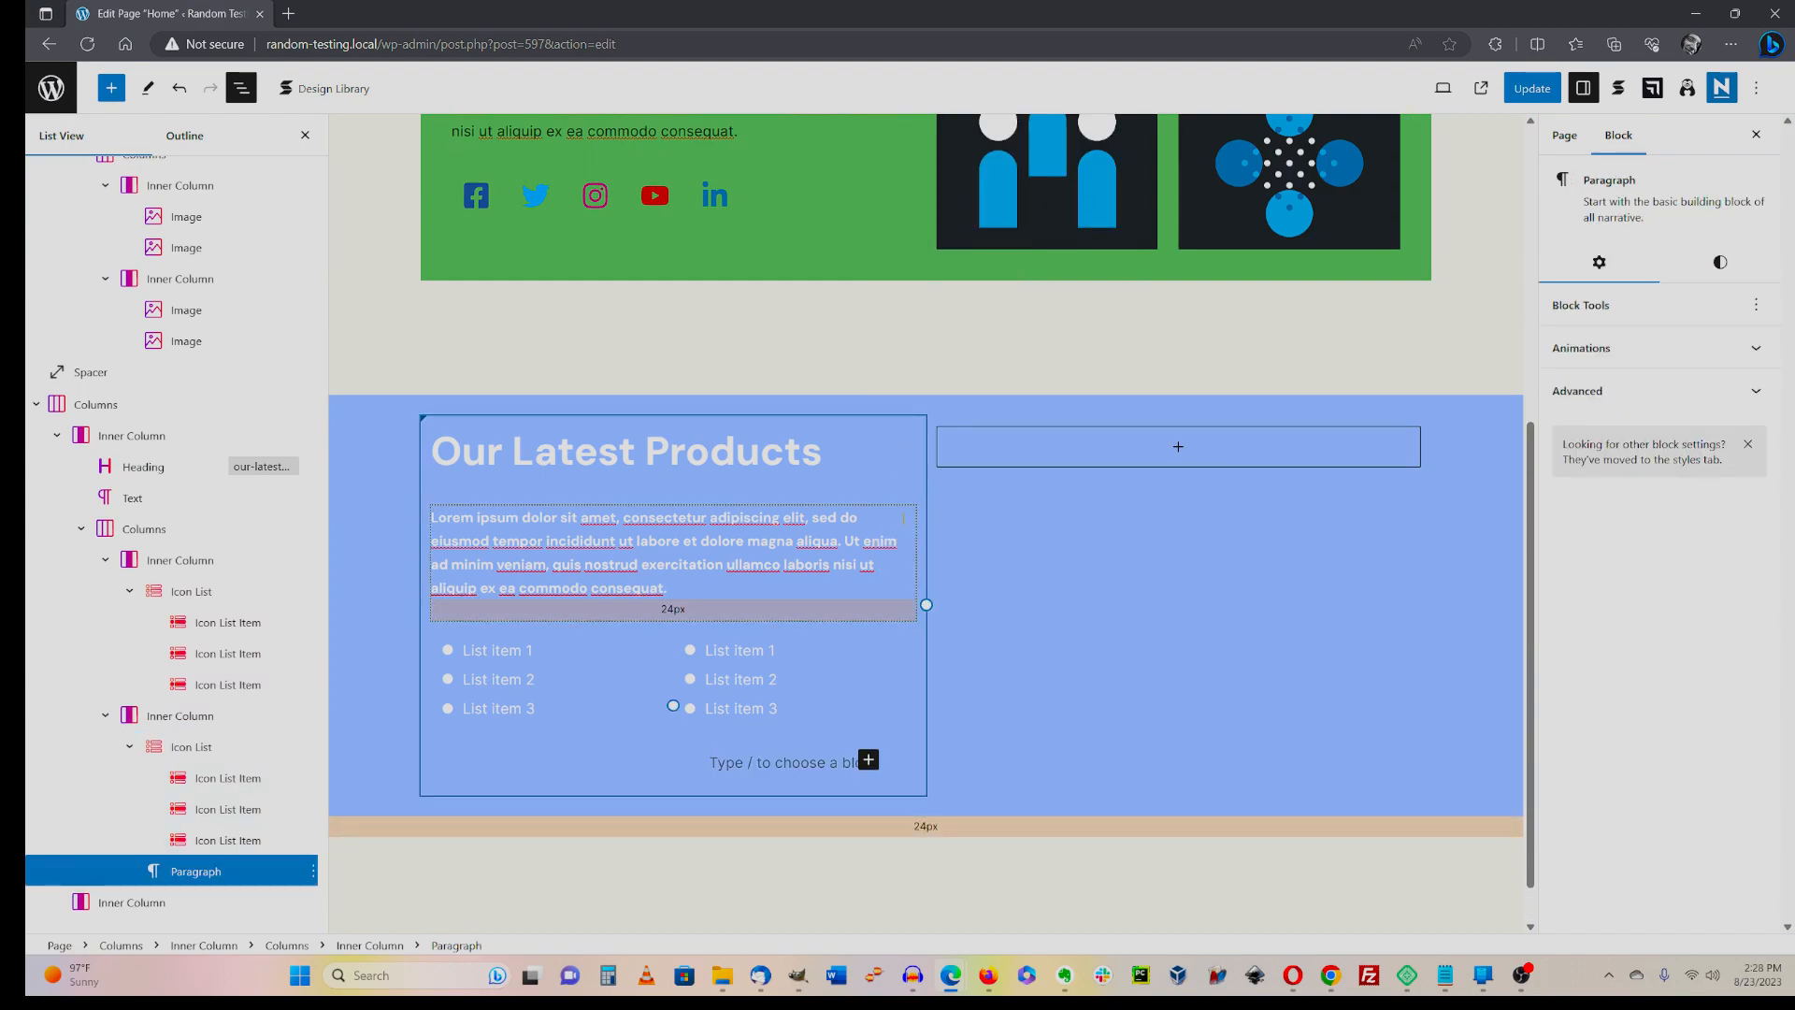
pyautogui.write('/butt')
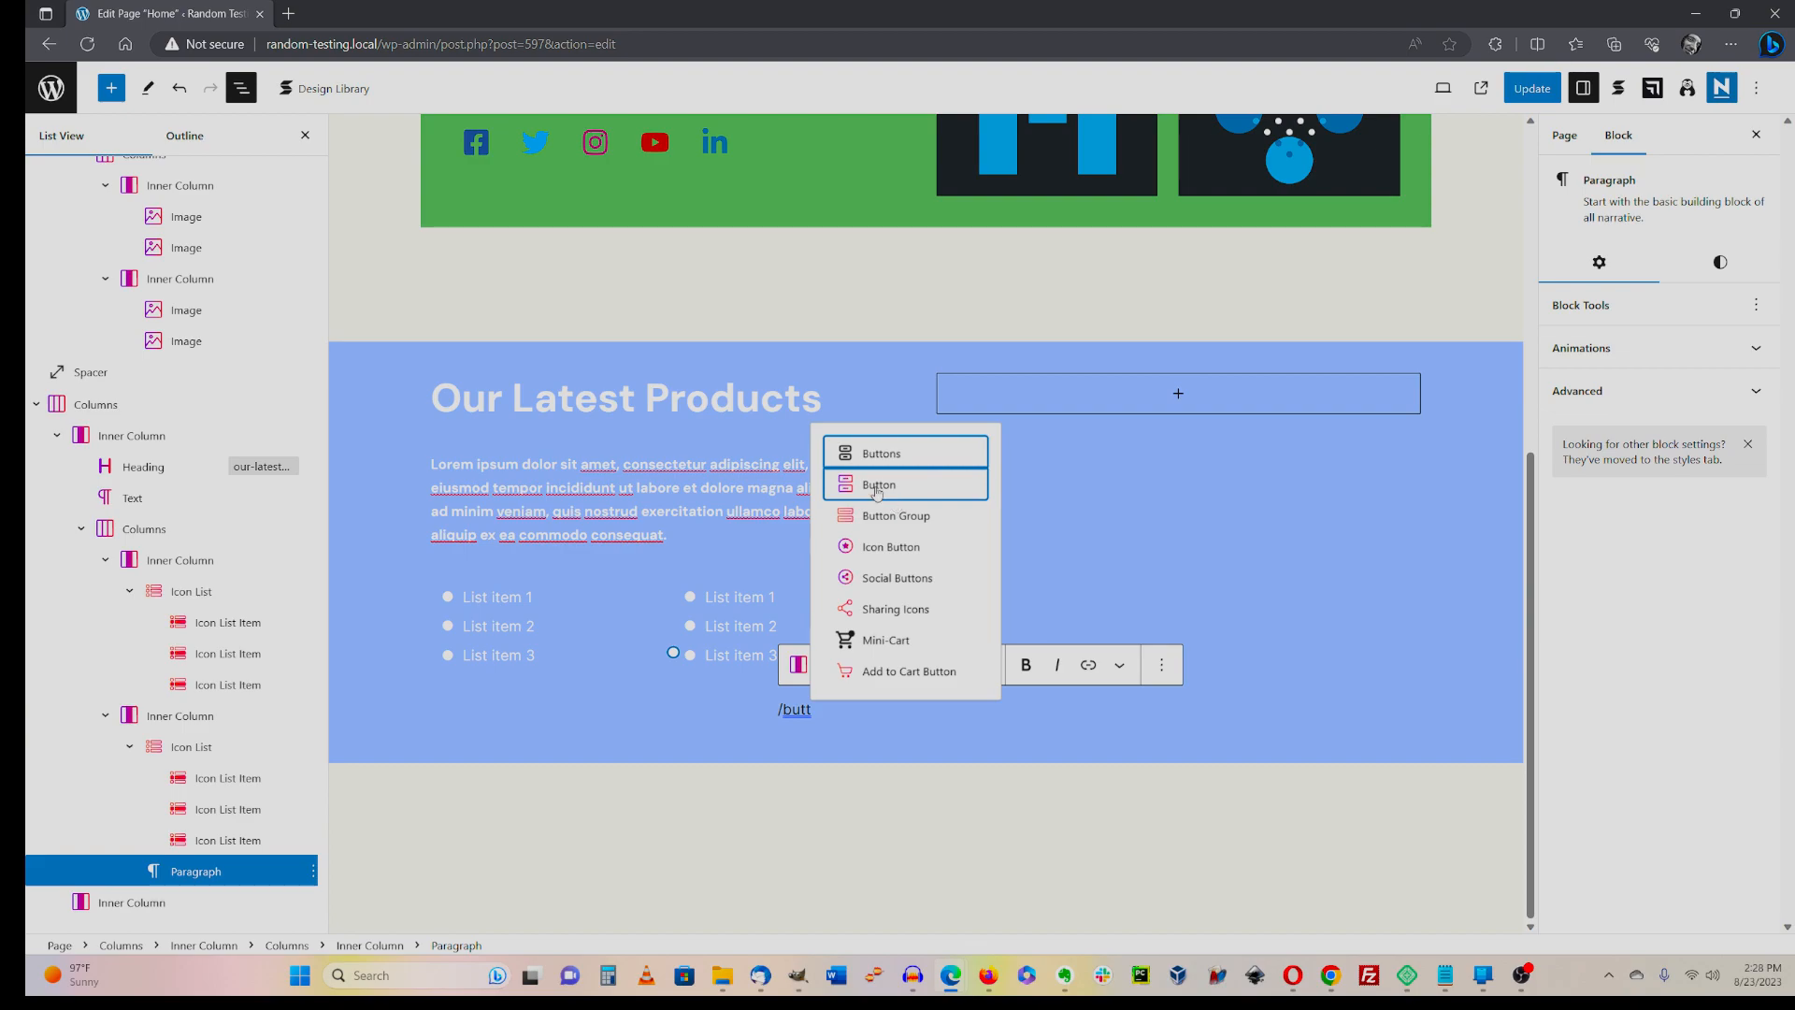
pyautogui.click(877, 487)
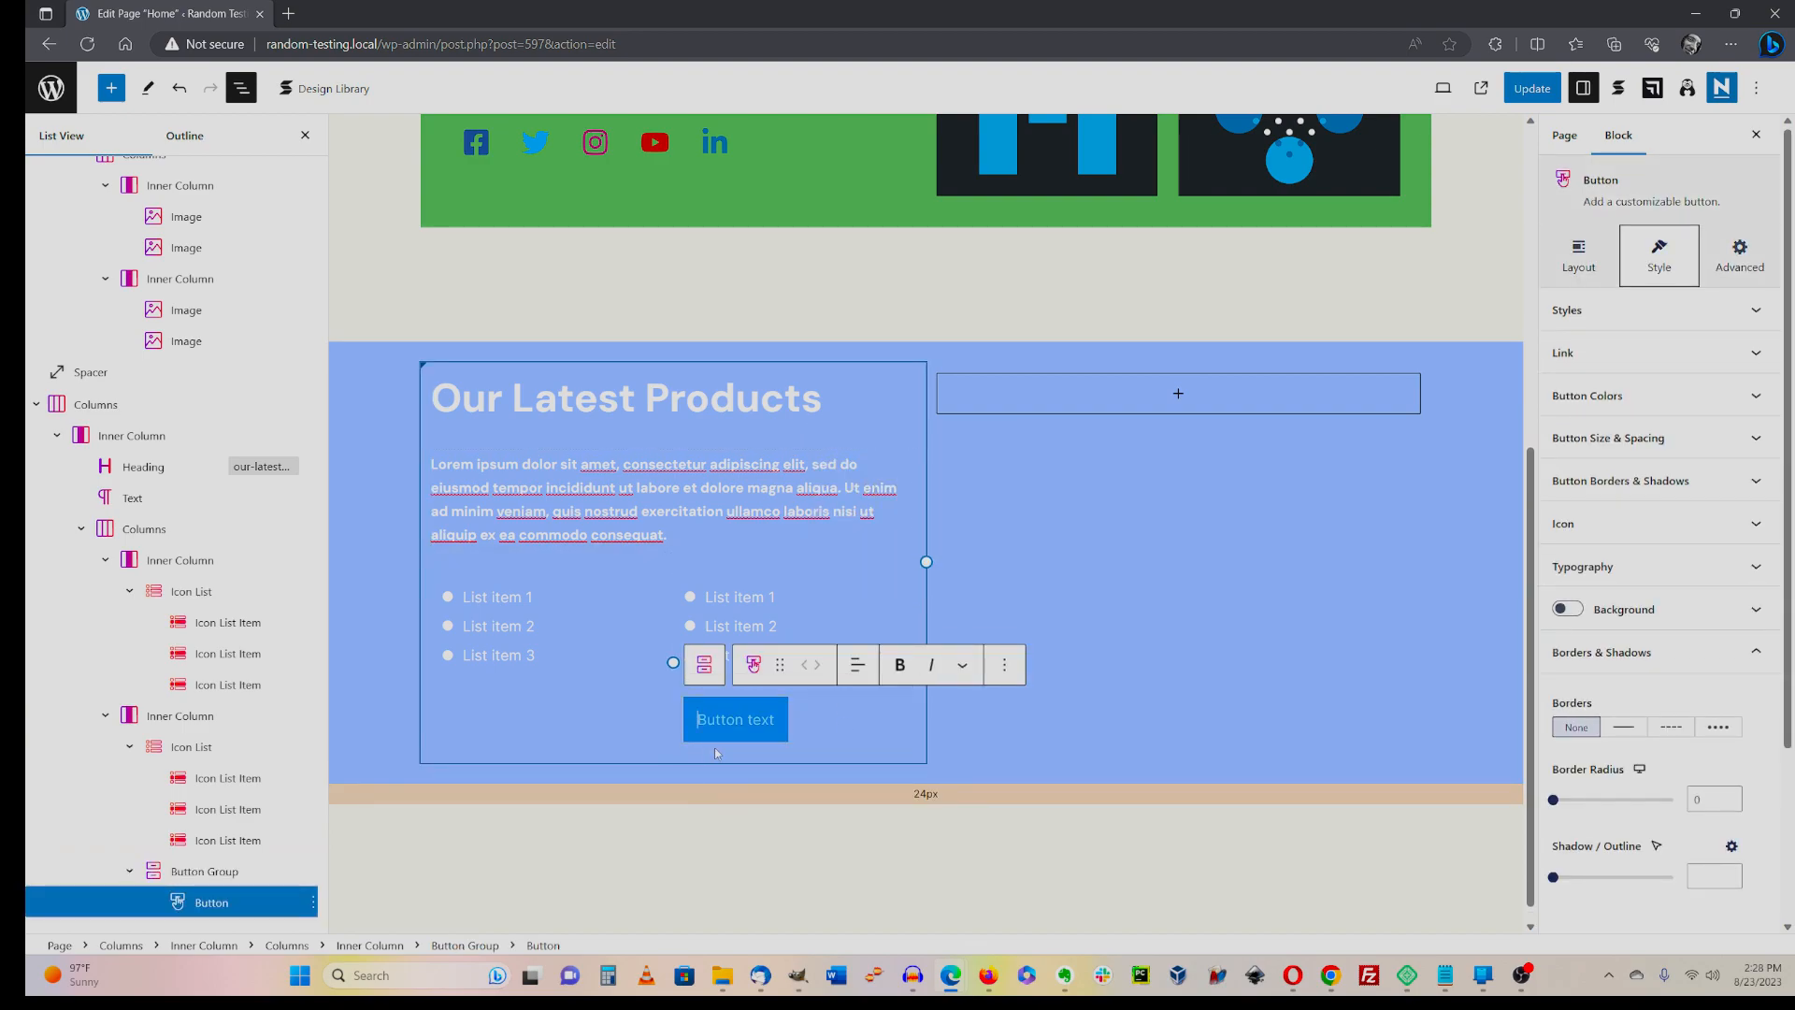
# - Delete the Button block from the button group below the second nested column's icon list
pyautogui.scroll(-1, 773, 727)
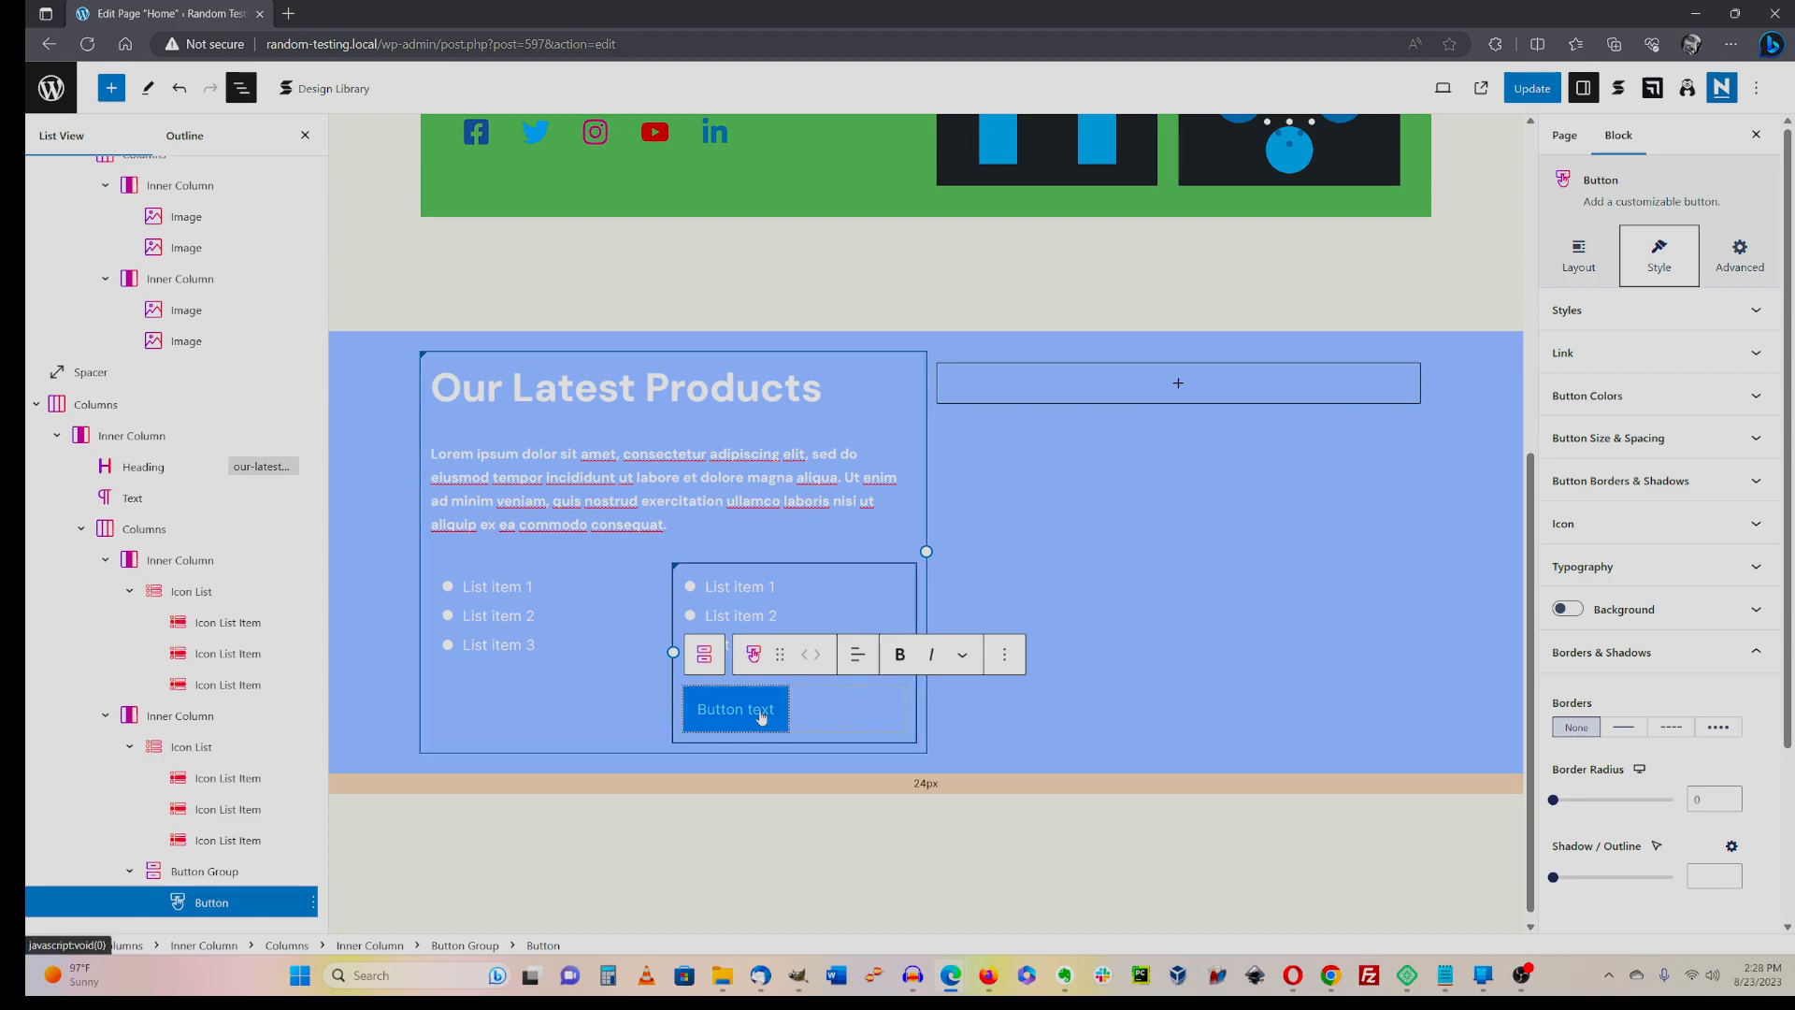
pyautogui.click(313, 905)
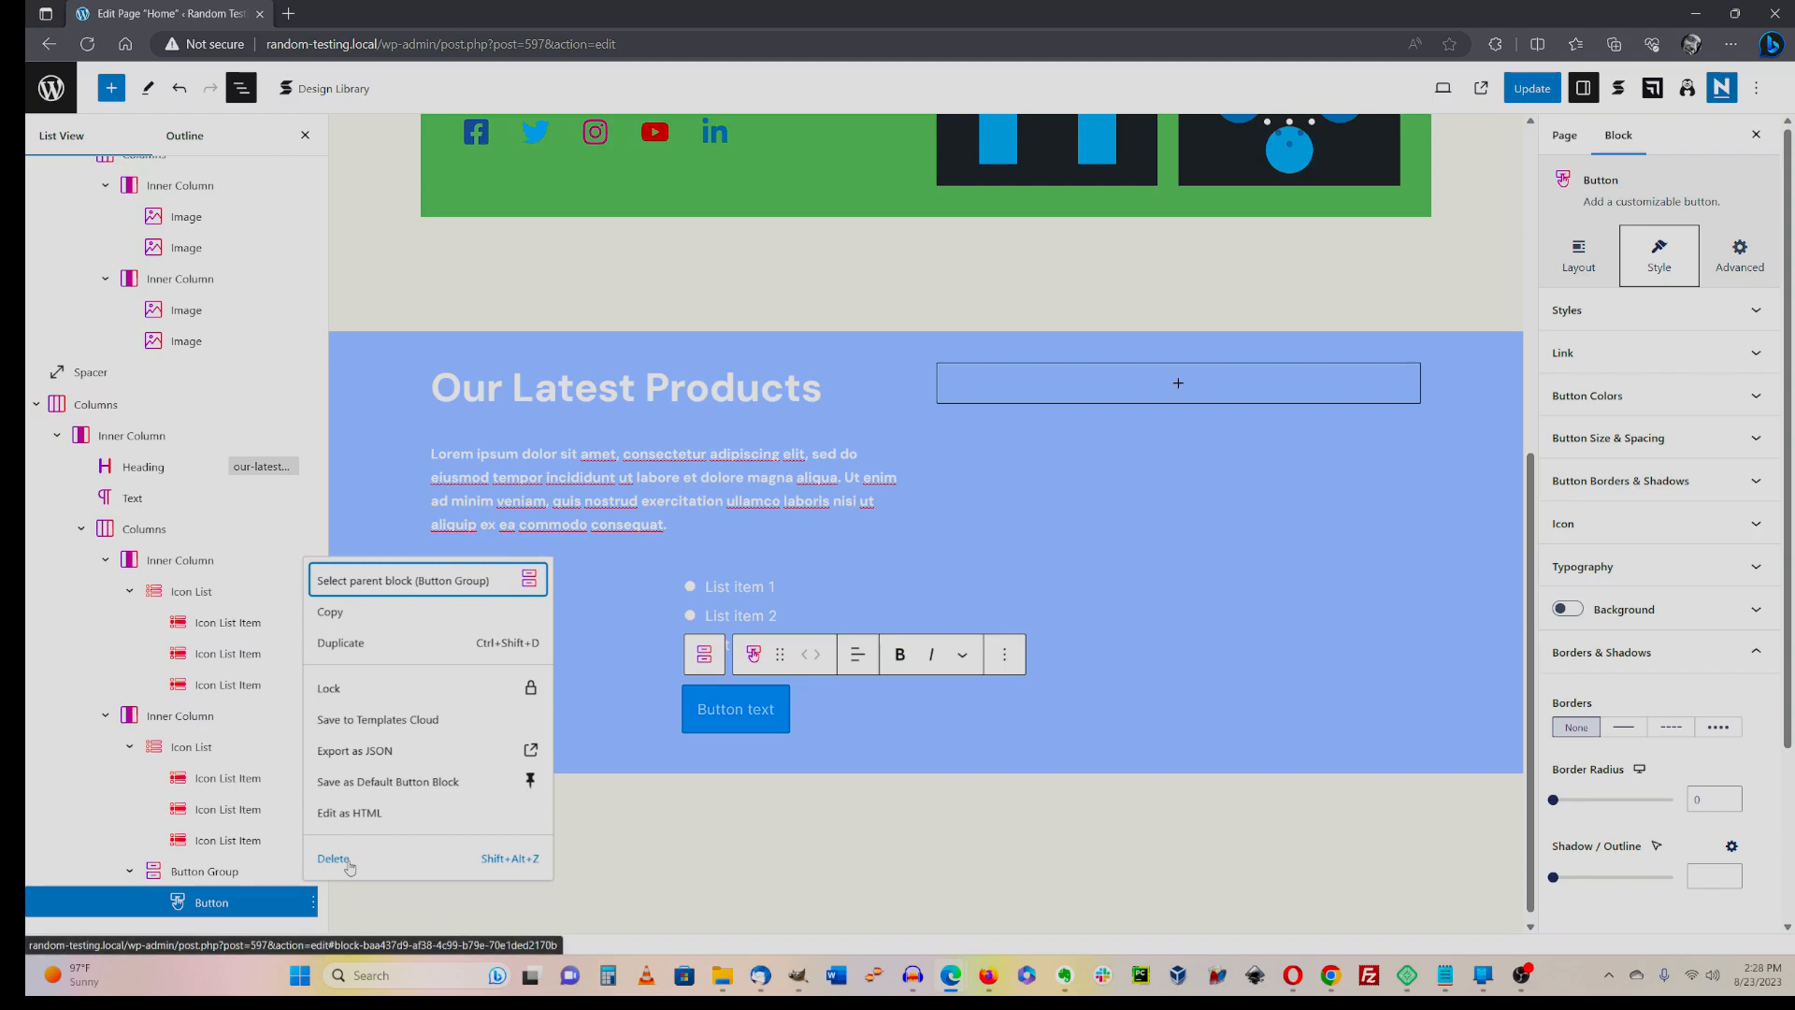
pyautogui.click(349, 864)
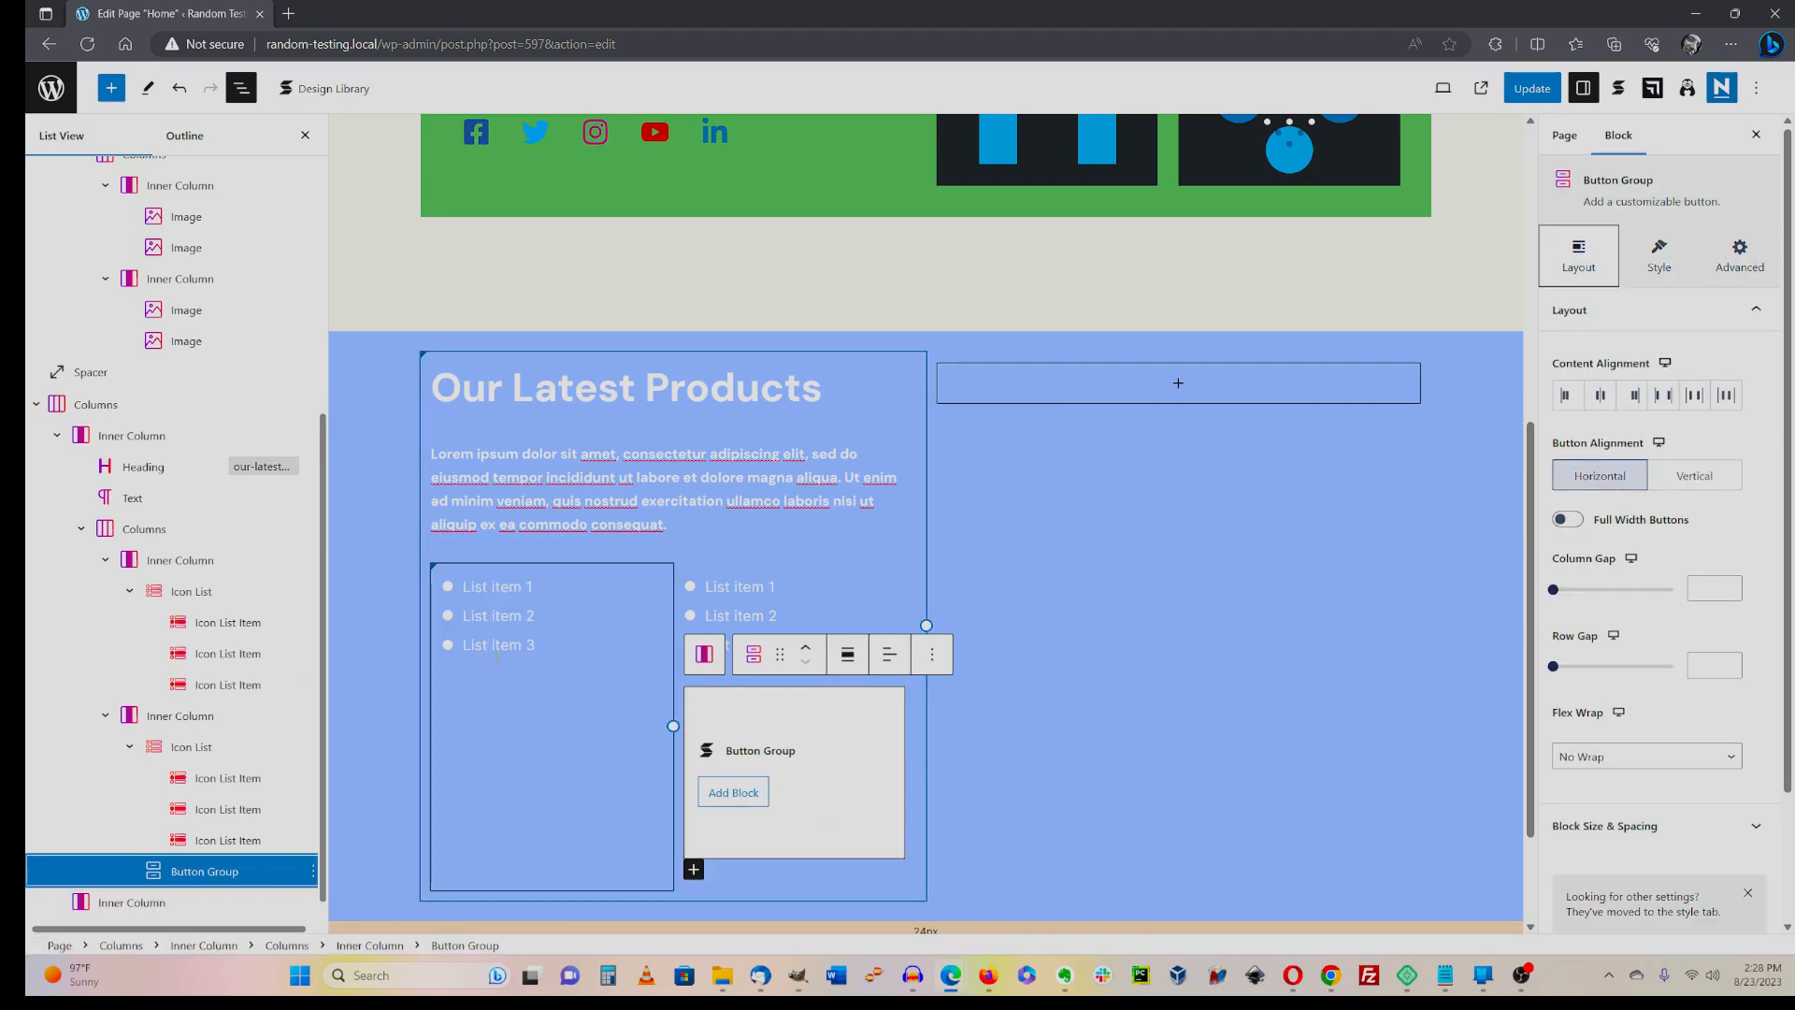
# - Delete the empty Button Group below the icon list in the second nested column
pyautogui.click(473, 645)
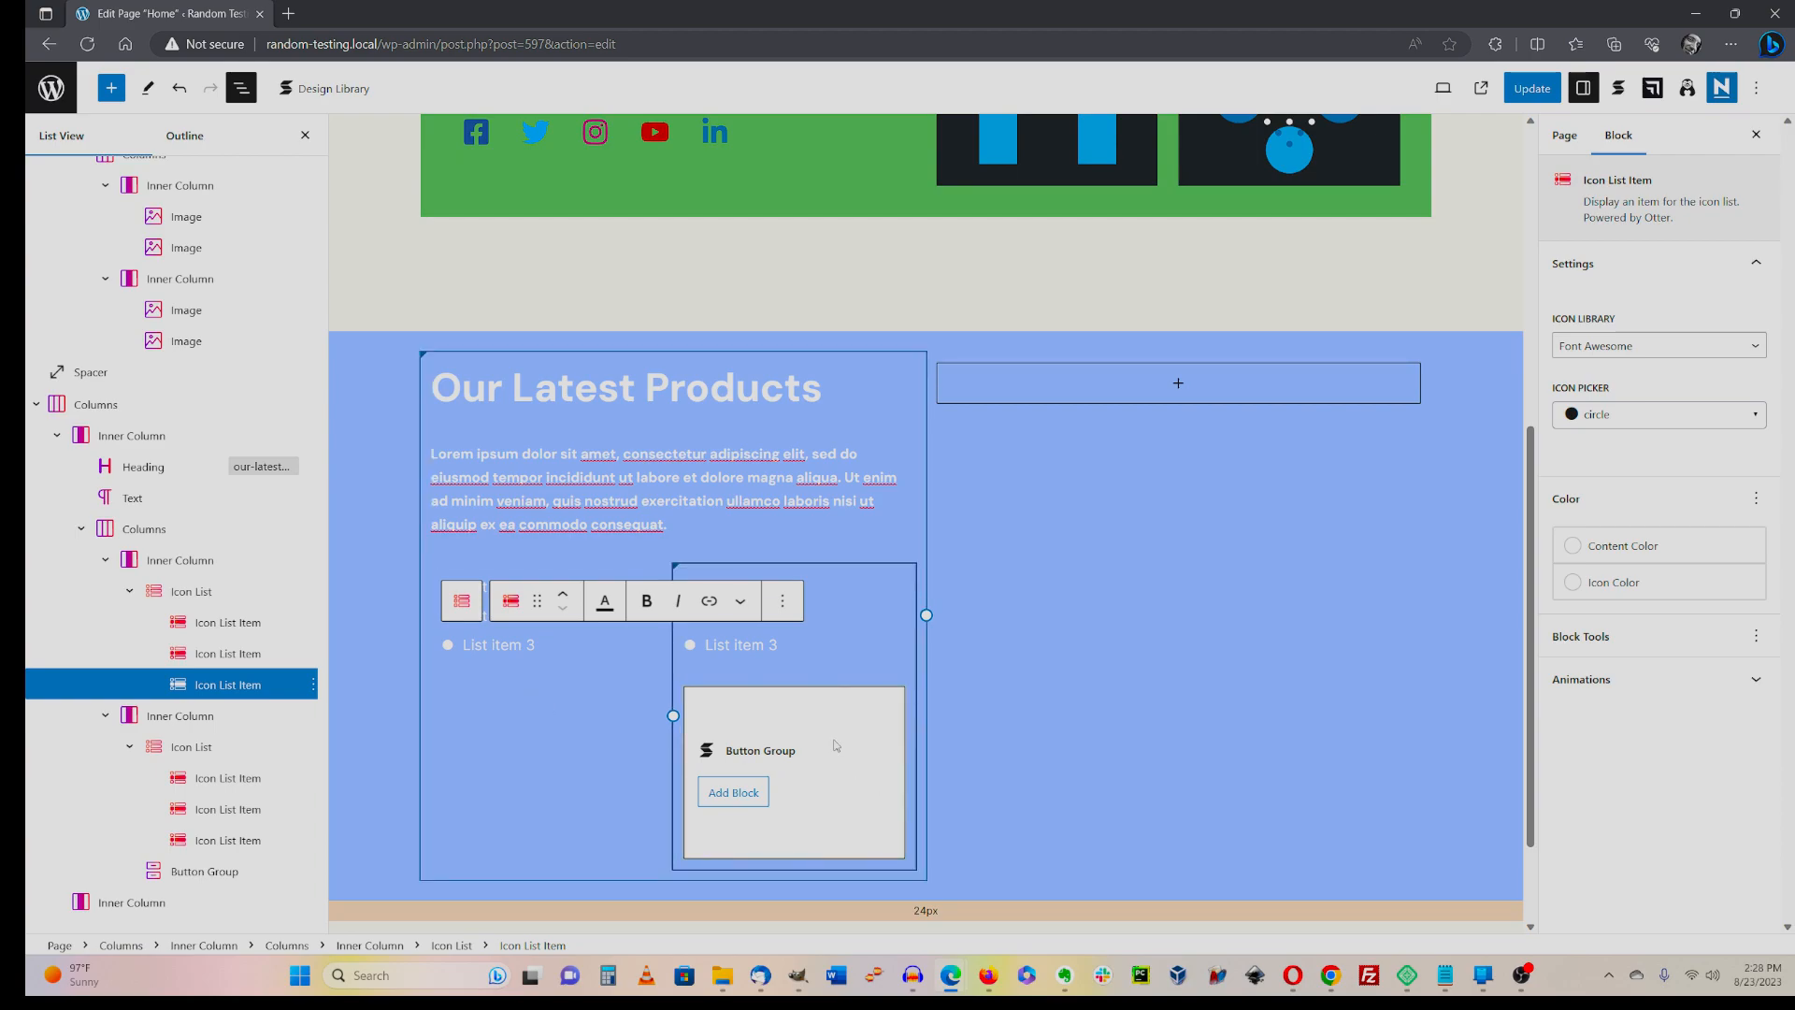
pyautogui.click(784, 838)
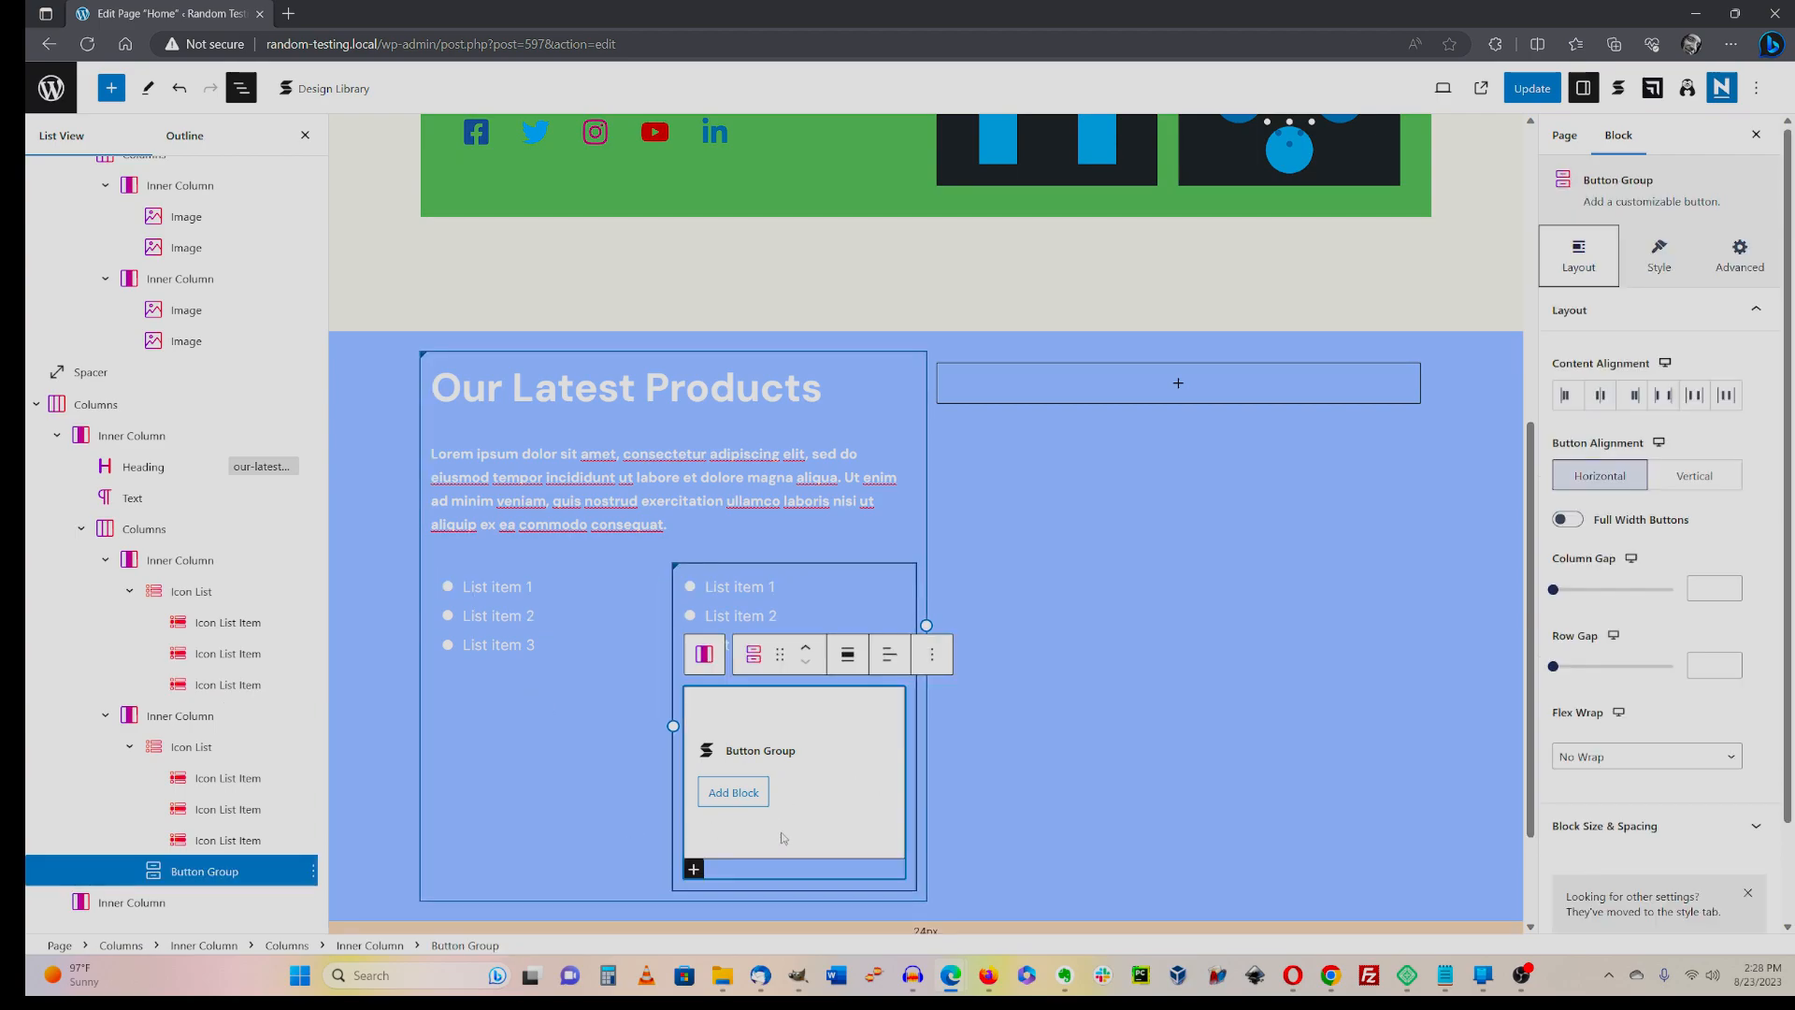
pyautogui.click(312, 872)
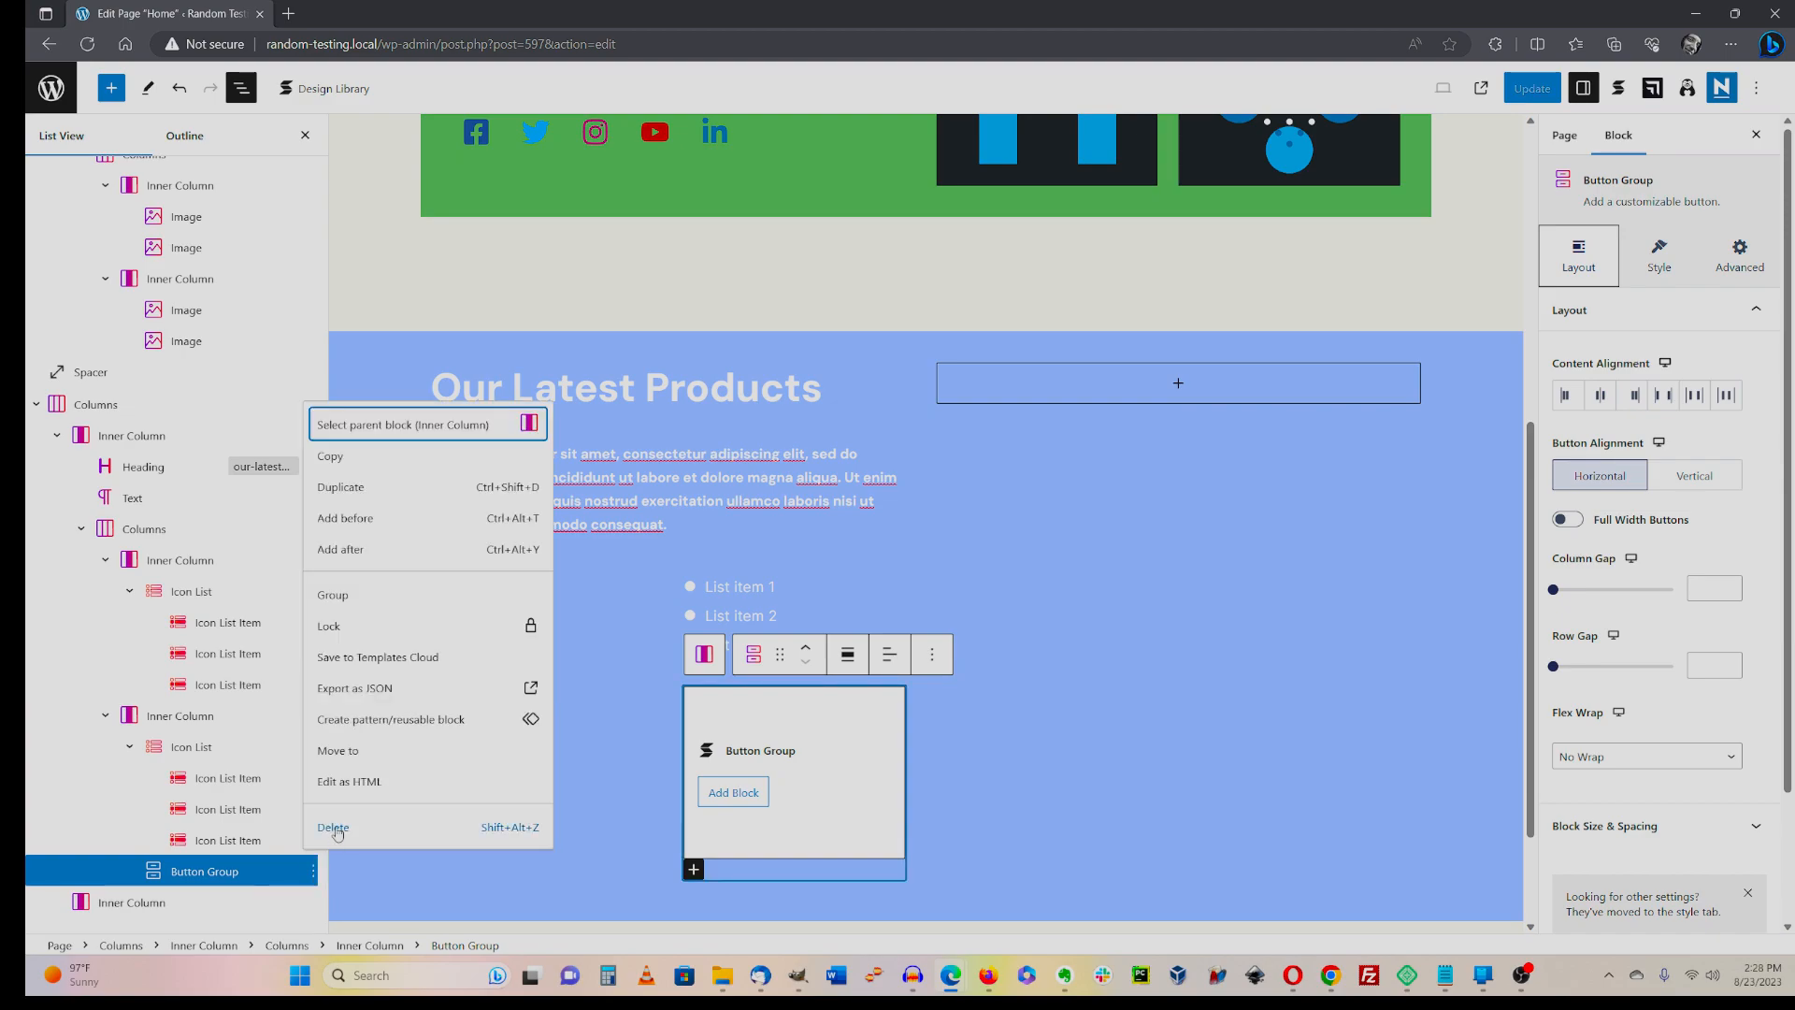
pyautogui.click(334, 828)
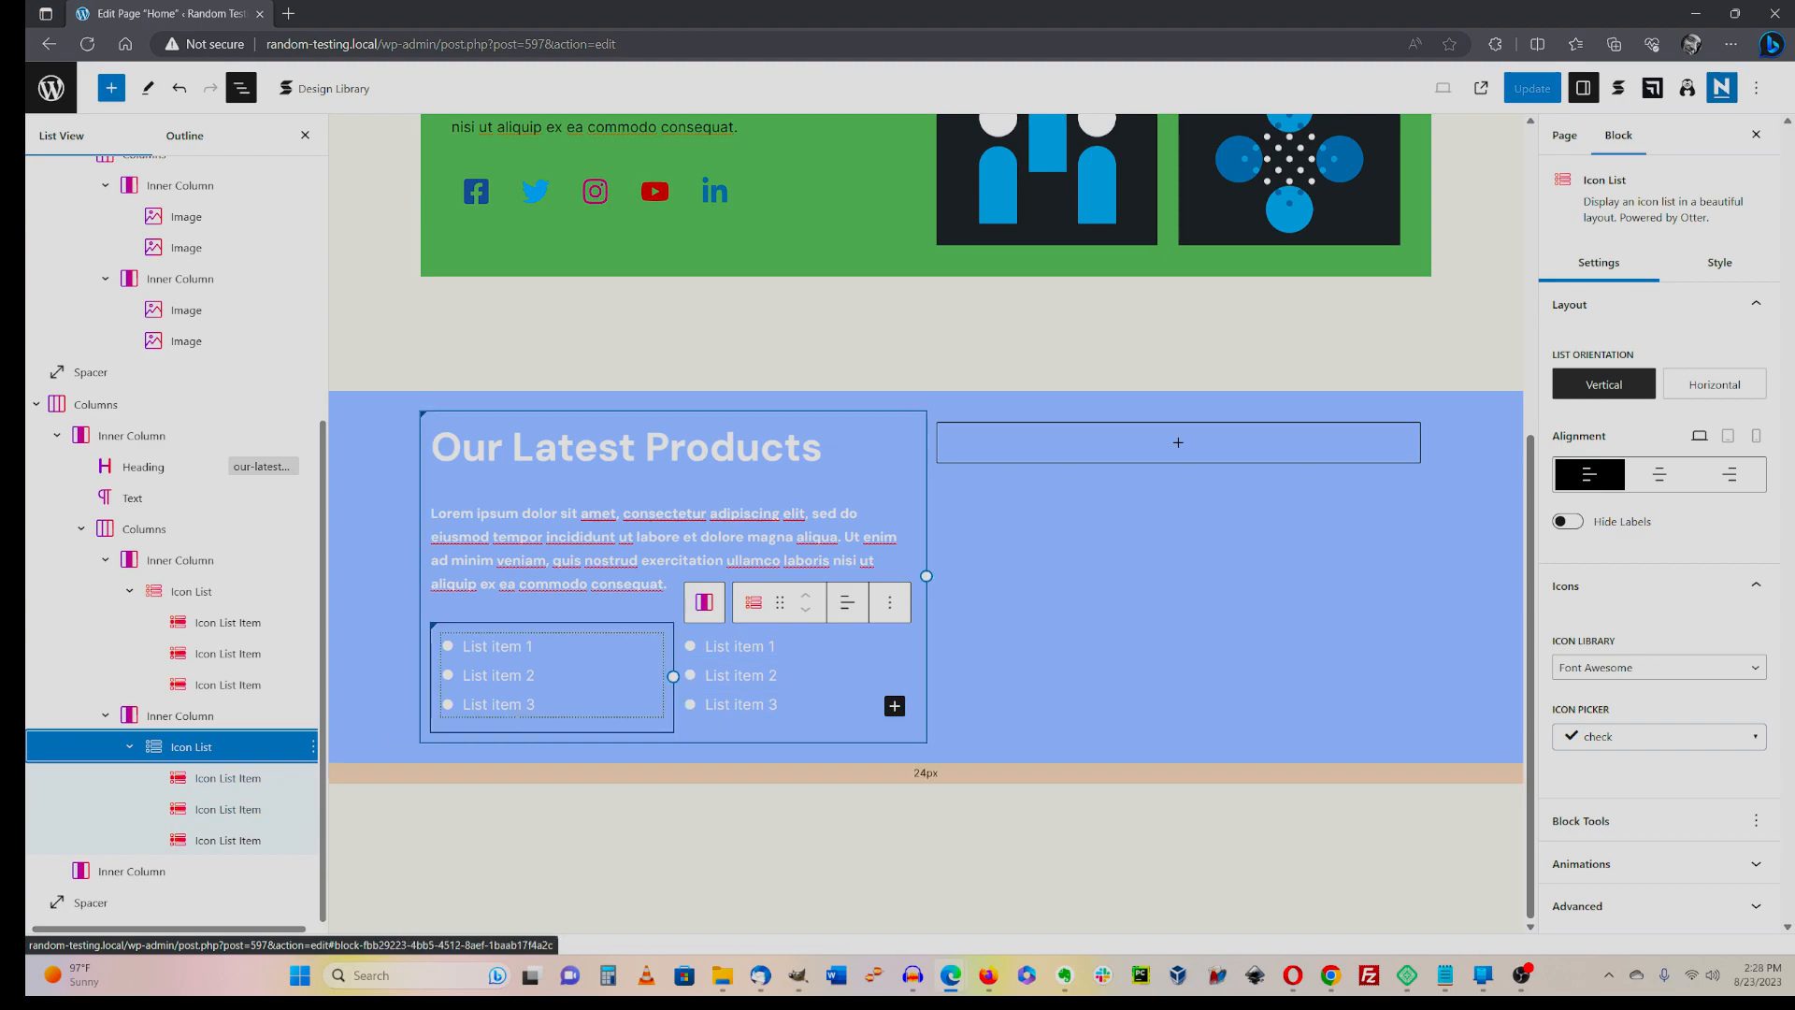
# - Inspect the icon lists and their items in both nested columns for an option to add a block after the list
pyautogui.click(524, 705)
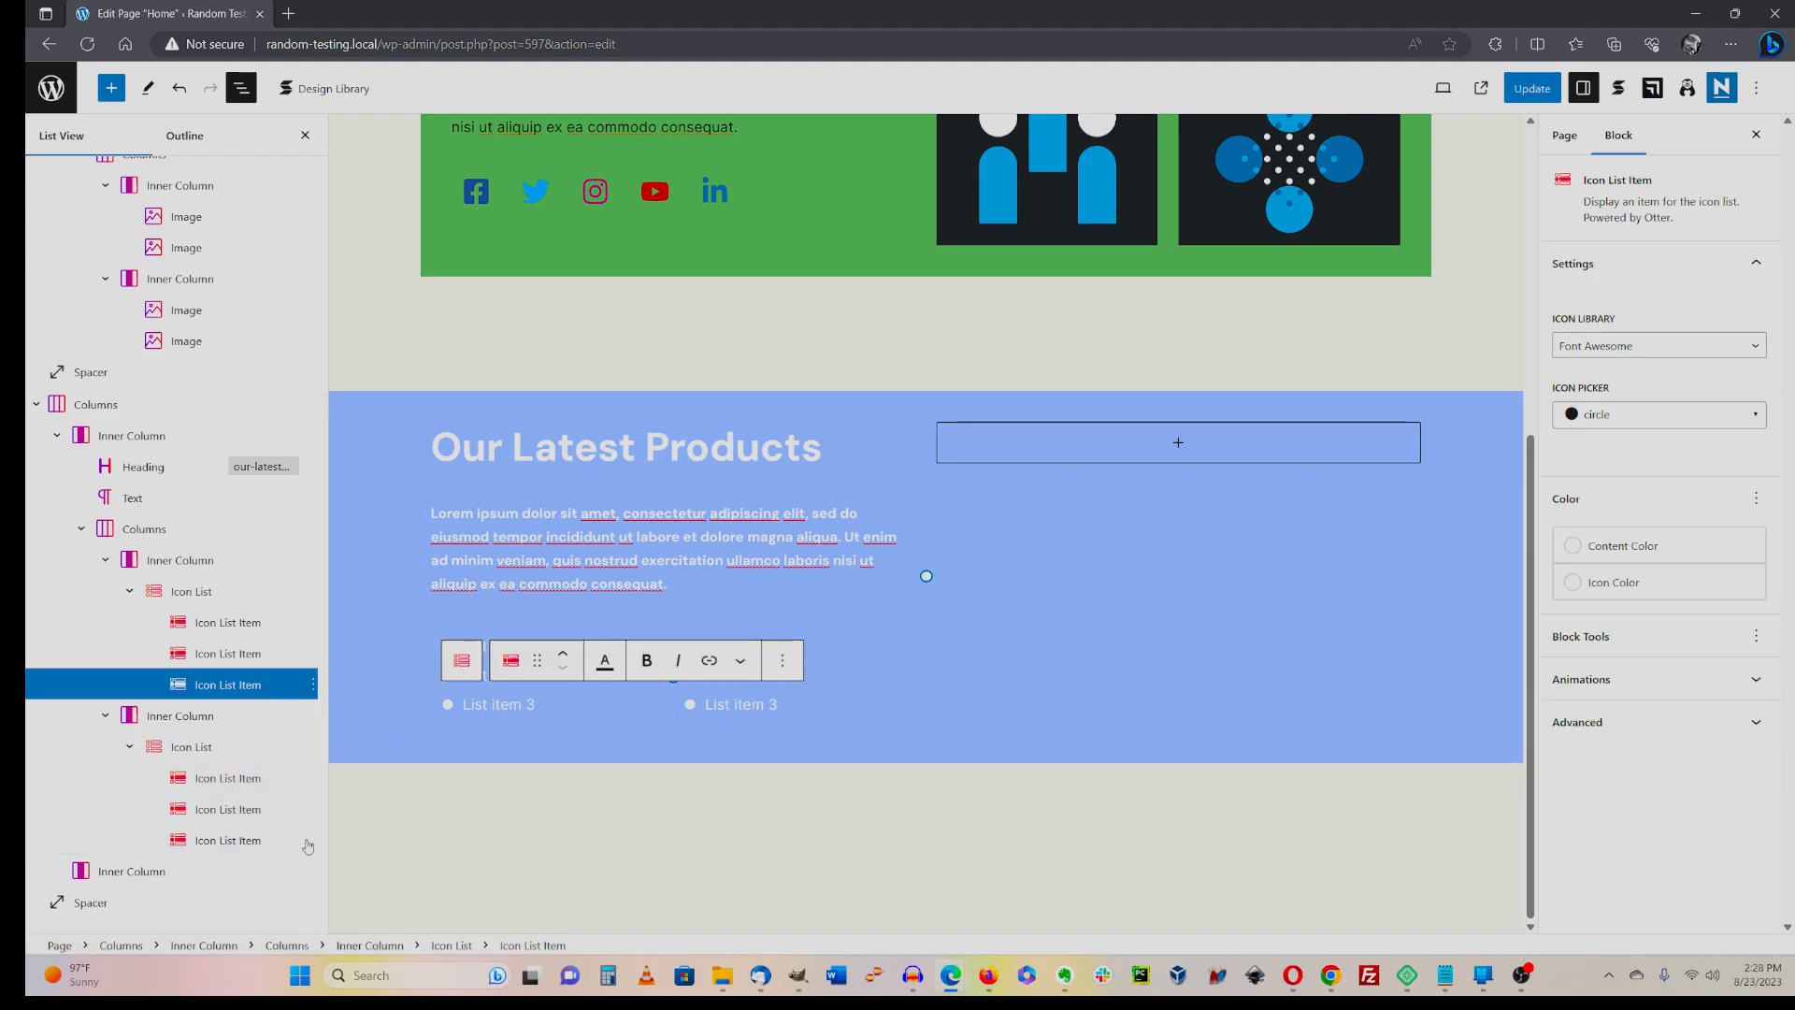
pyautogui.click(206, 839)
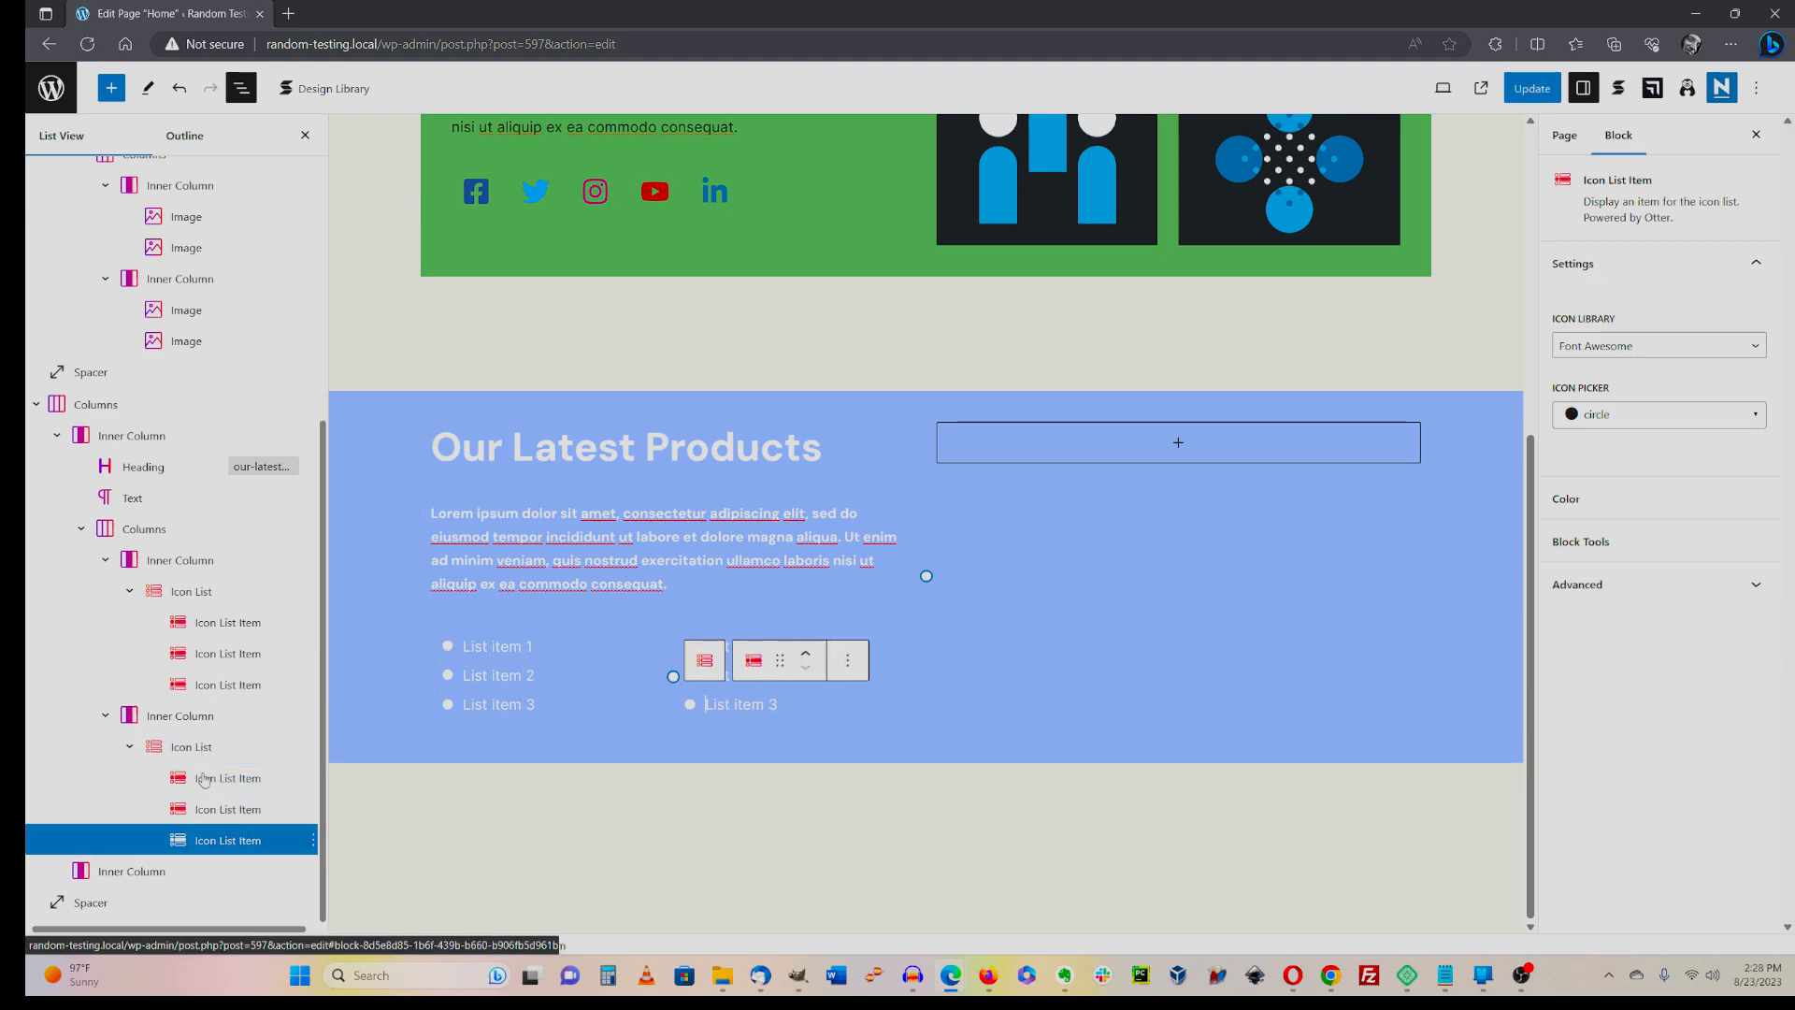
pyautogui.click(189, 758)
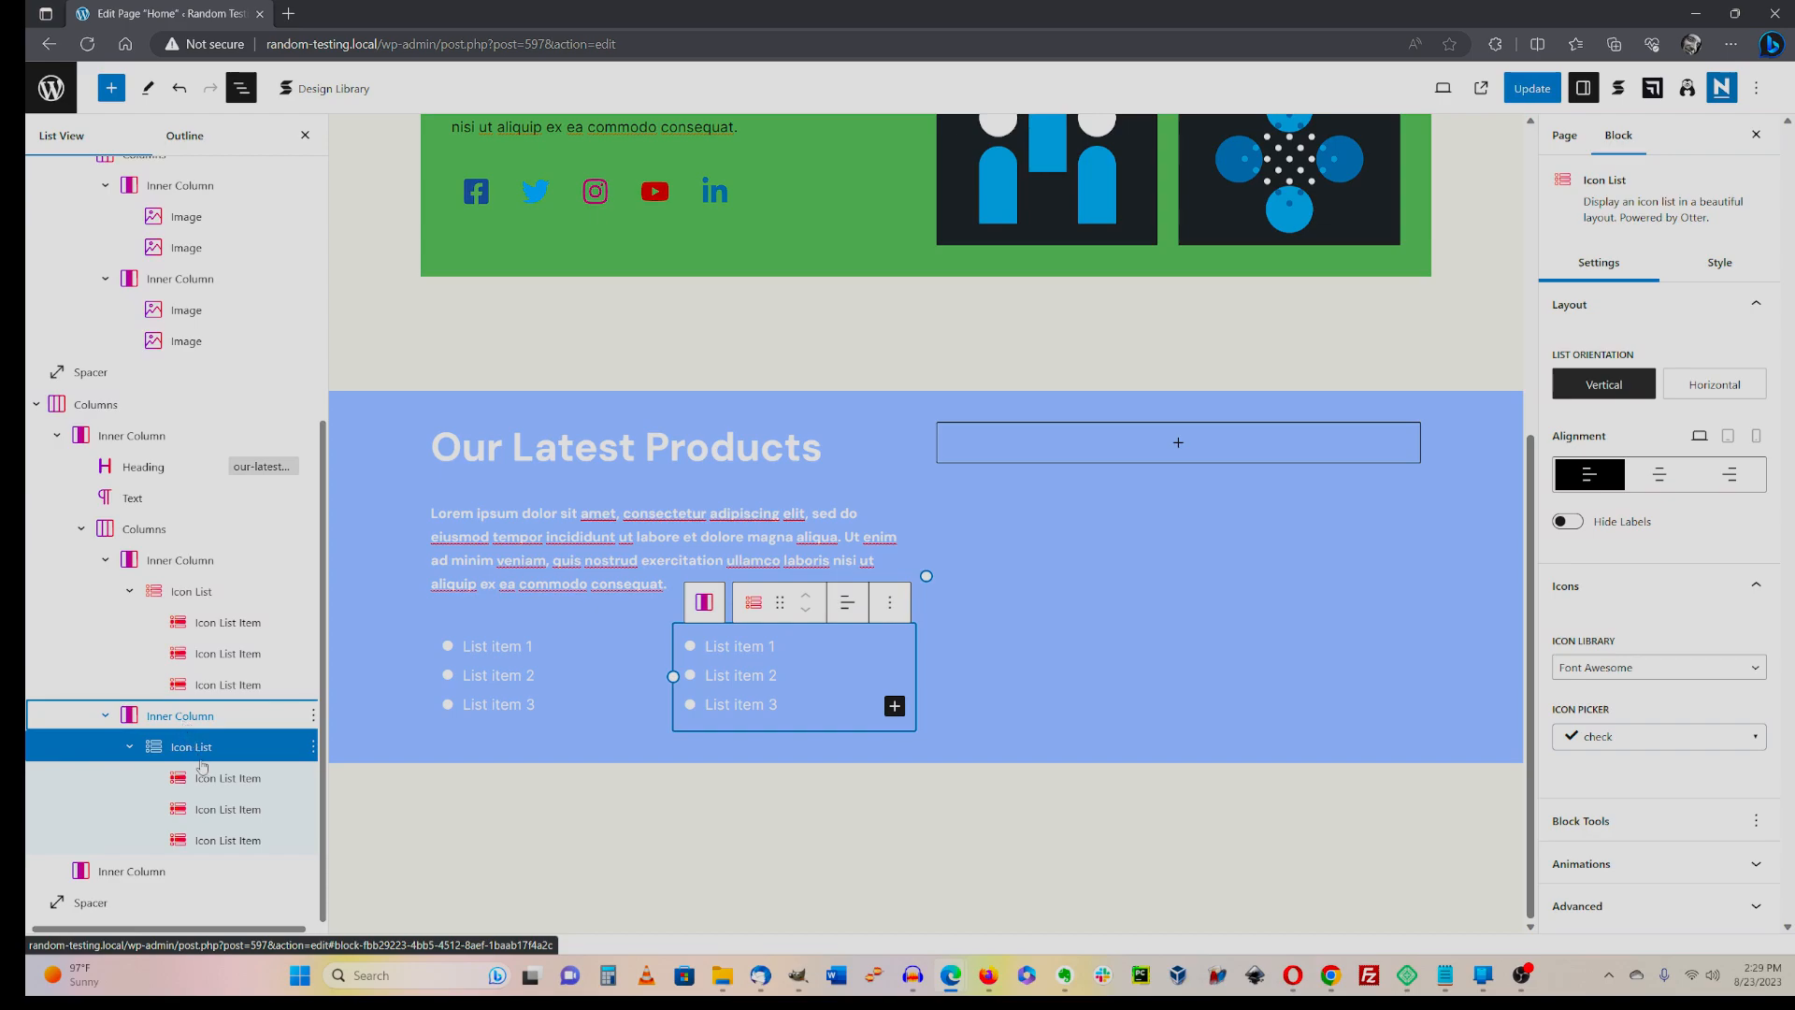
pyautogui.click(208, 821)
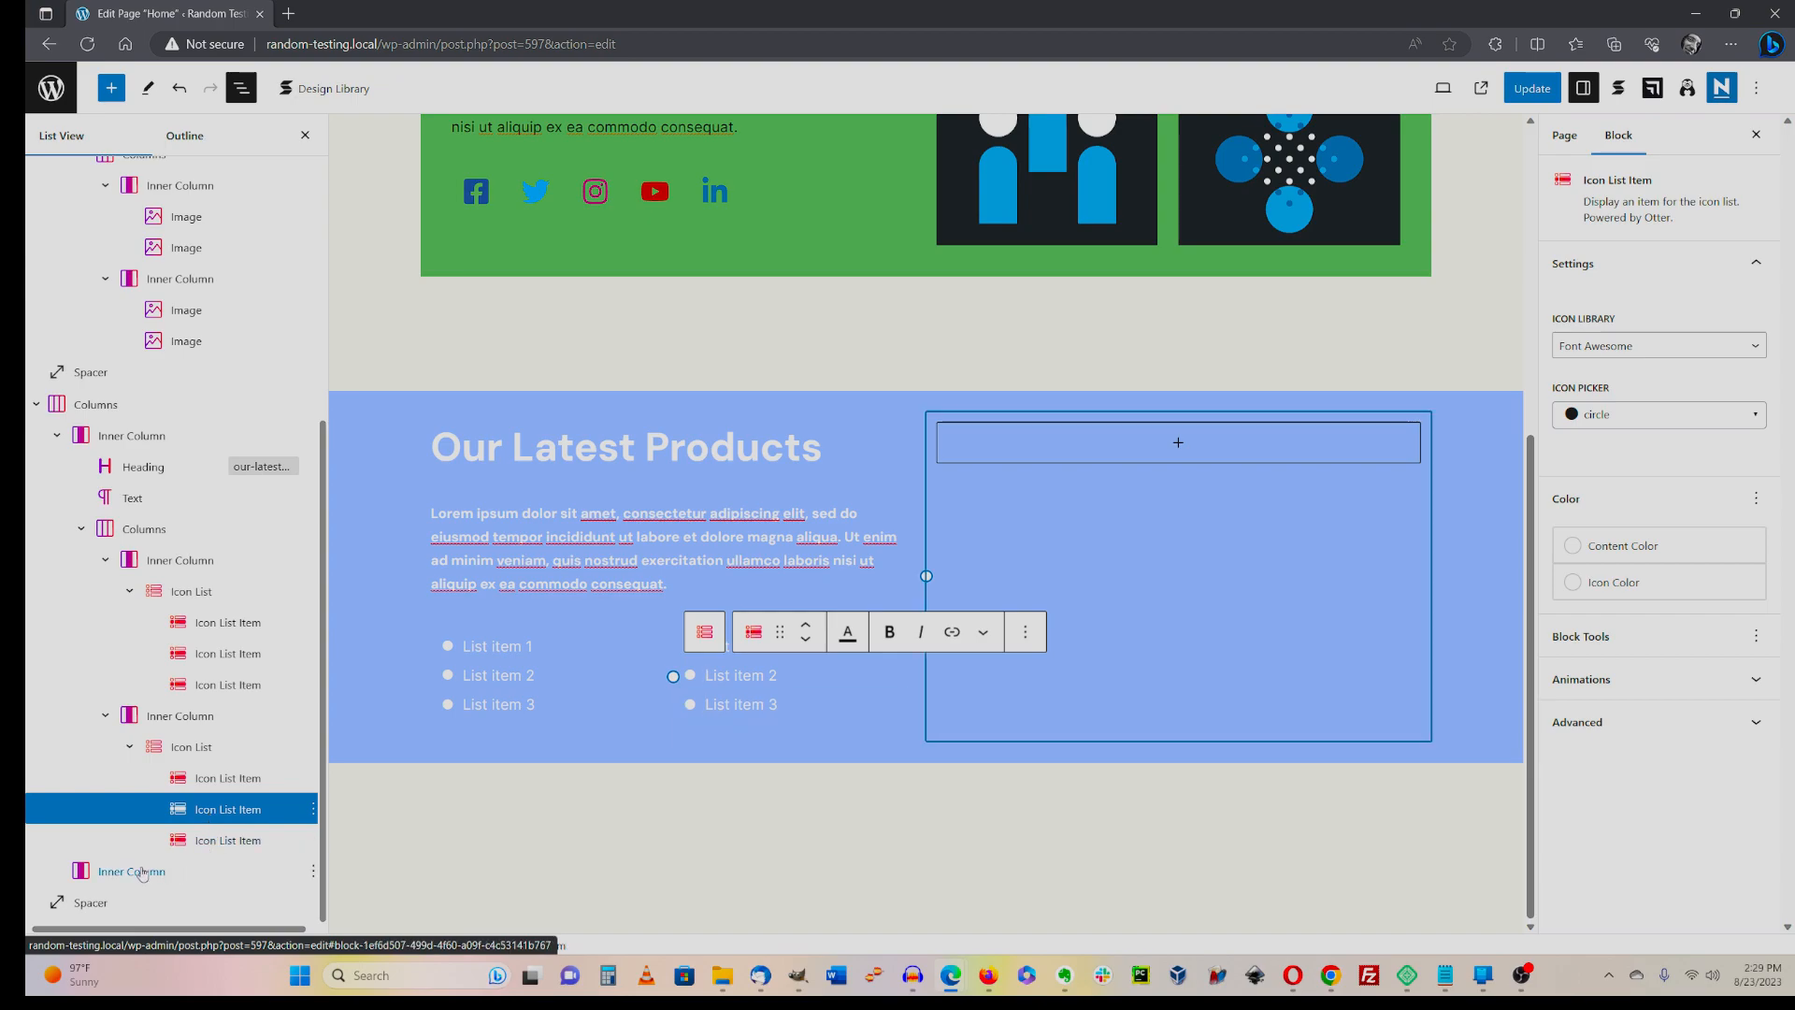
pyautogui.click(204, 840)
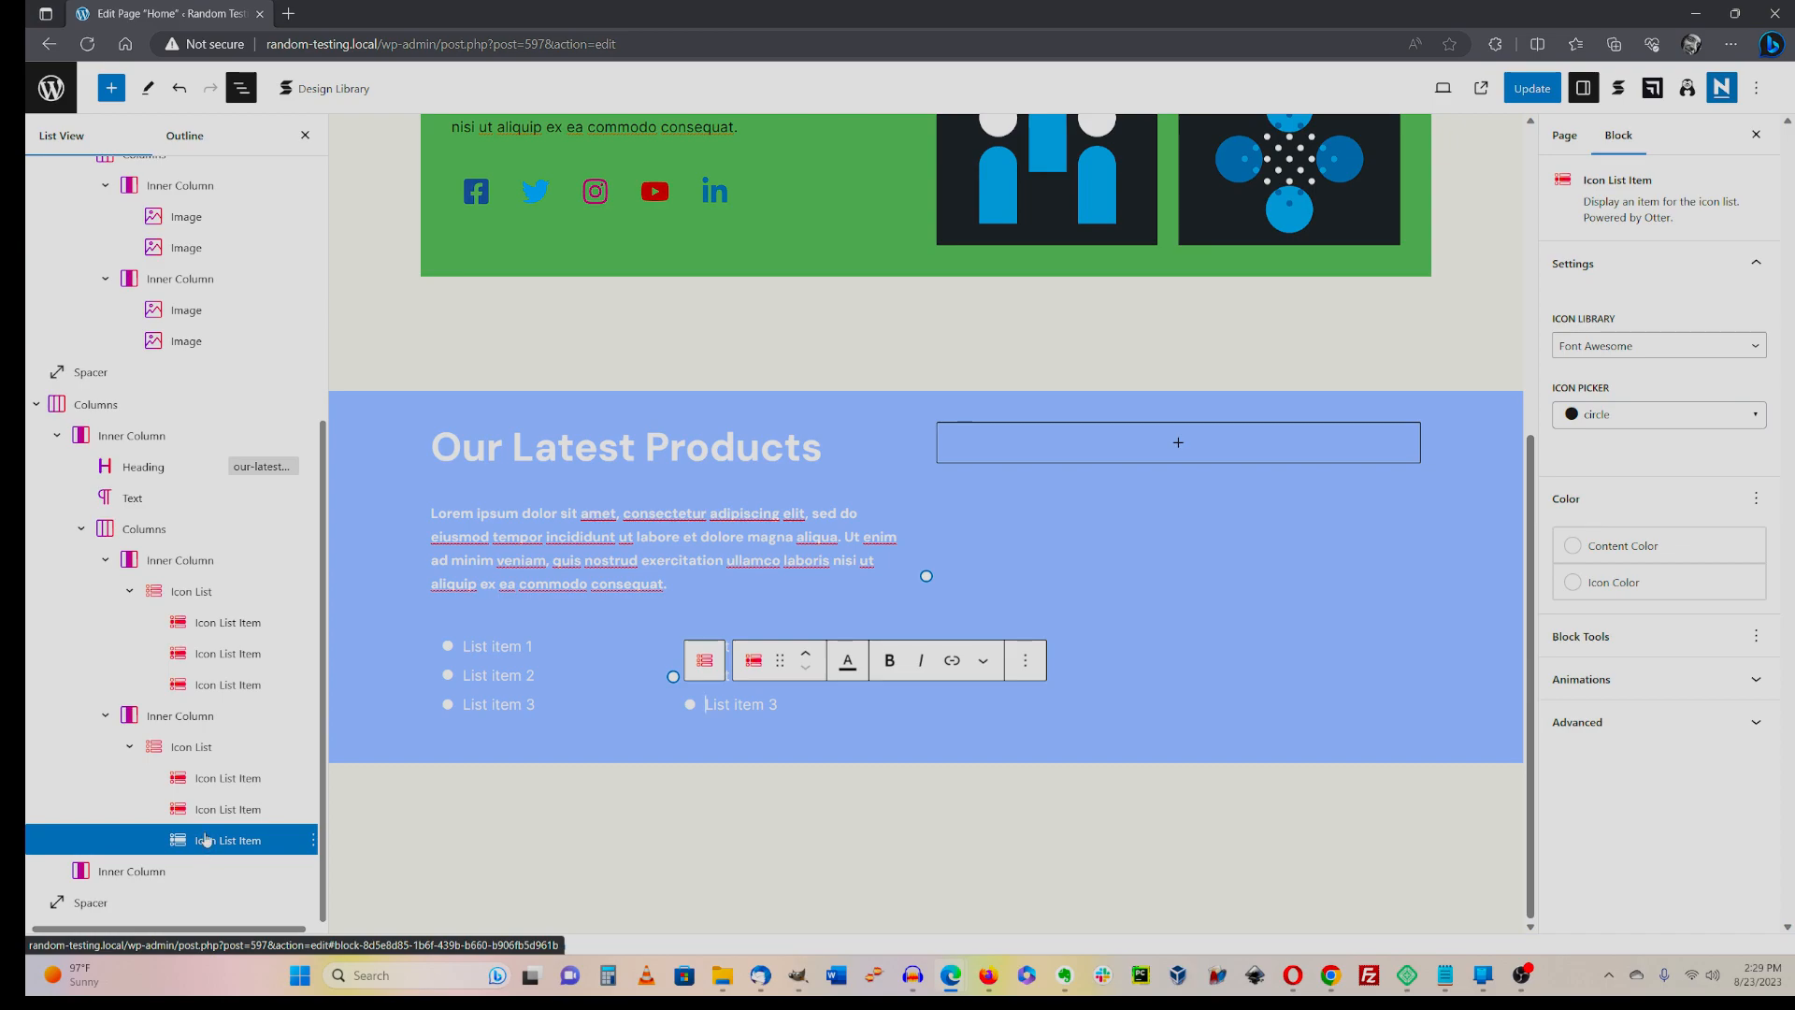
pyautogui.click(209, 813)
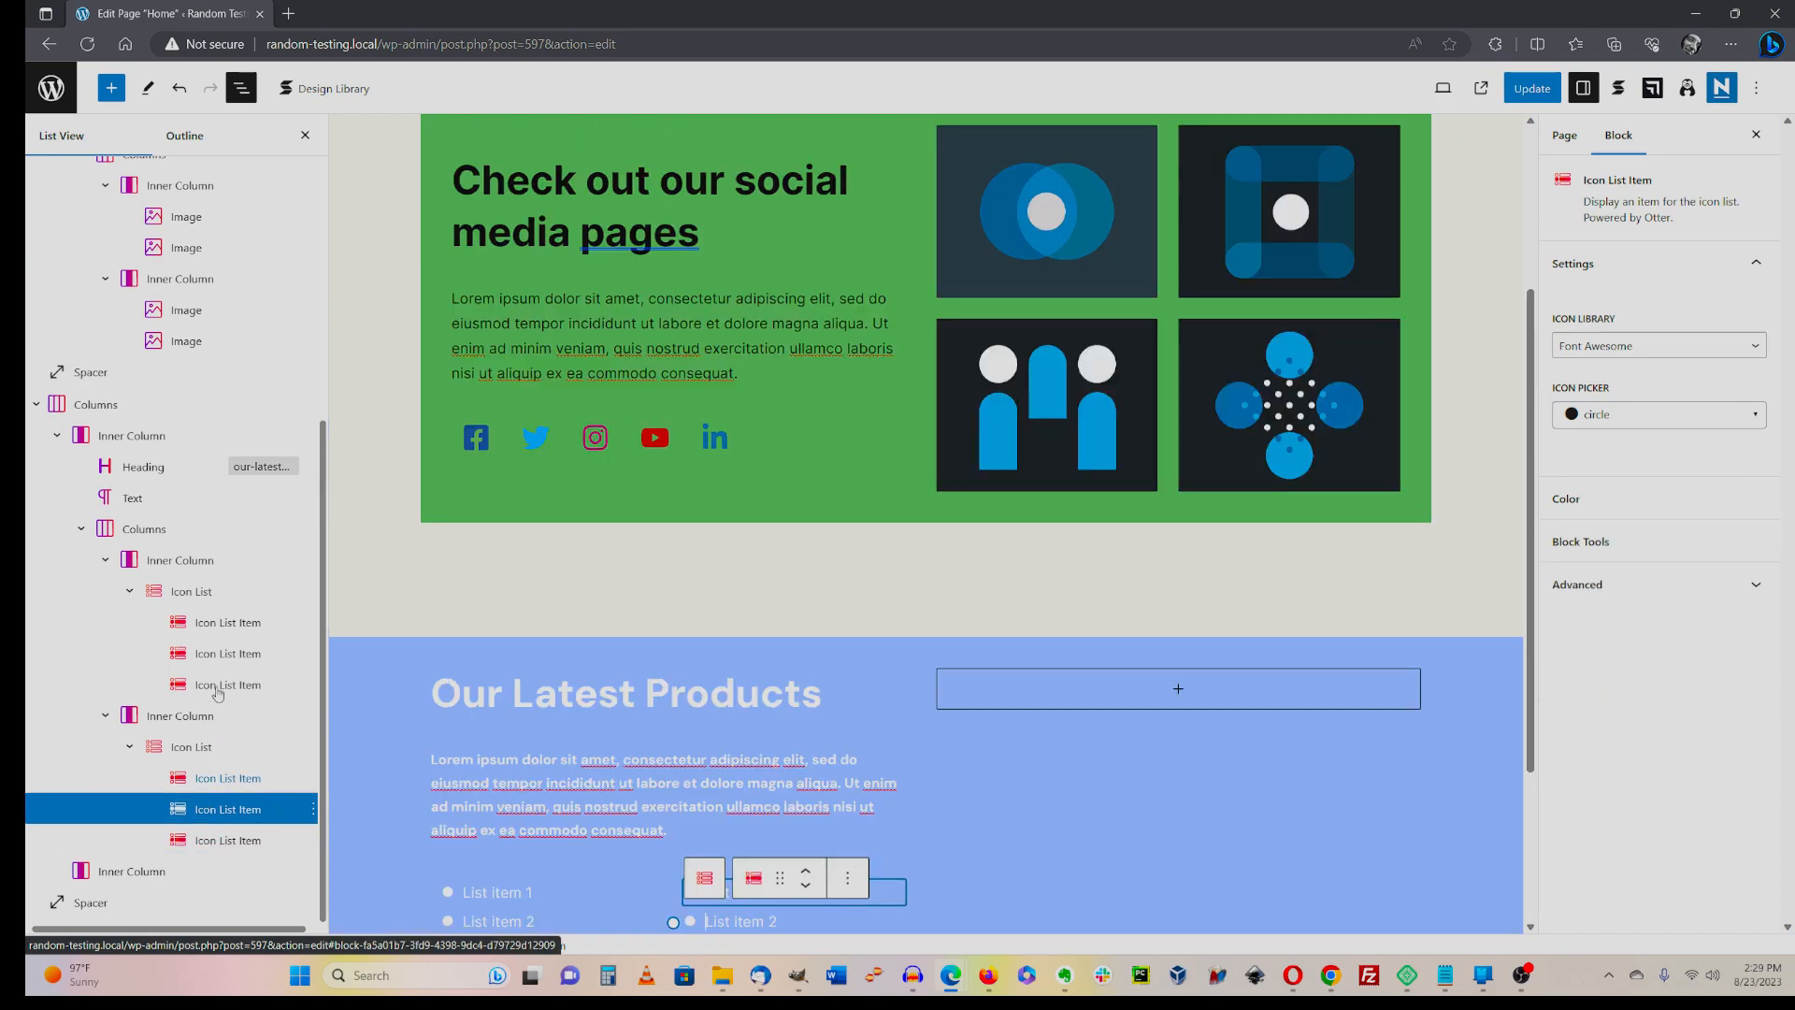
pyautogui.click(218, 689)
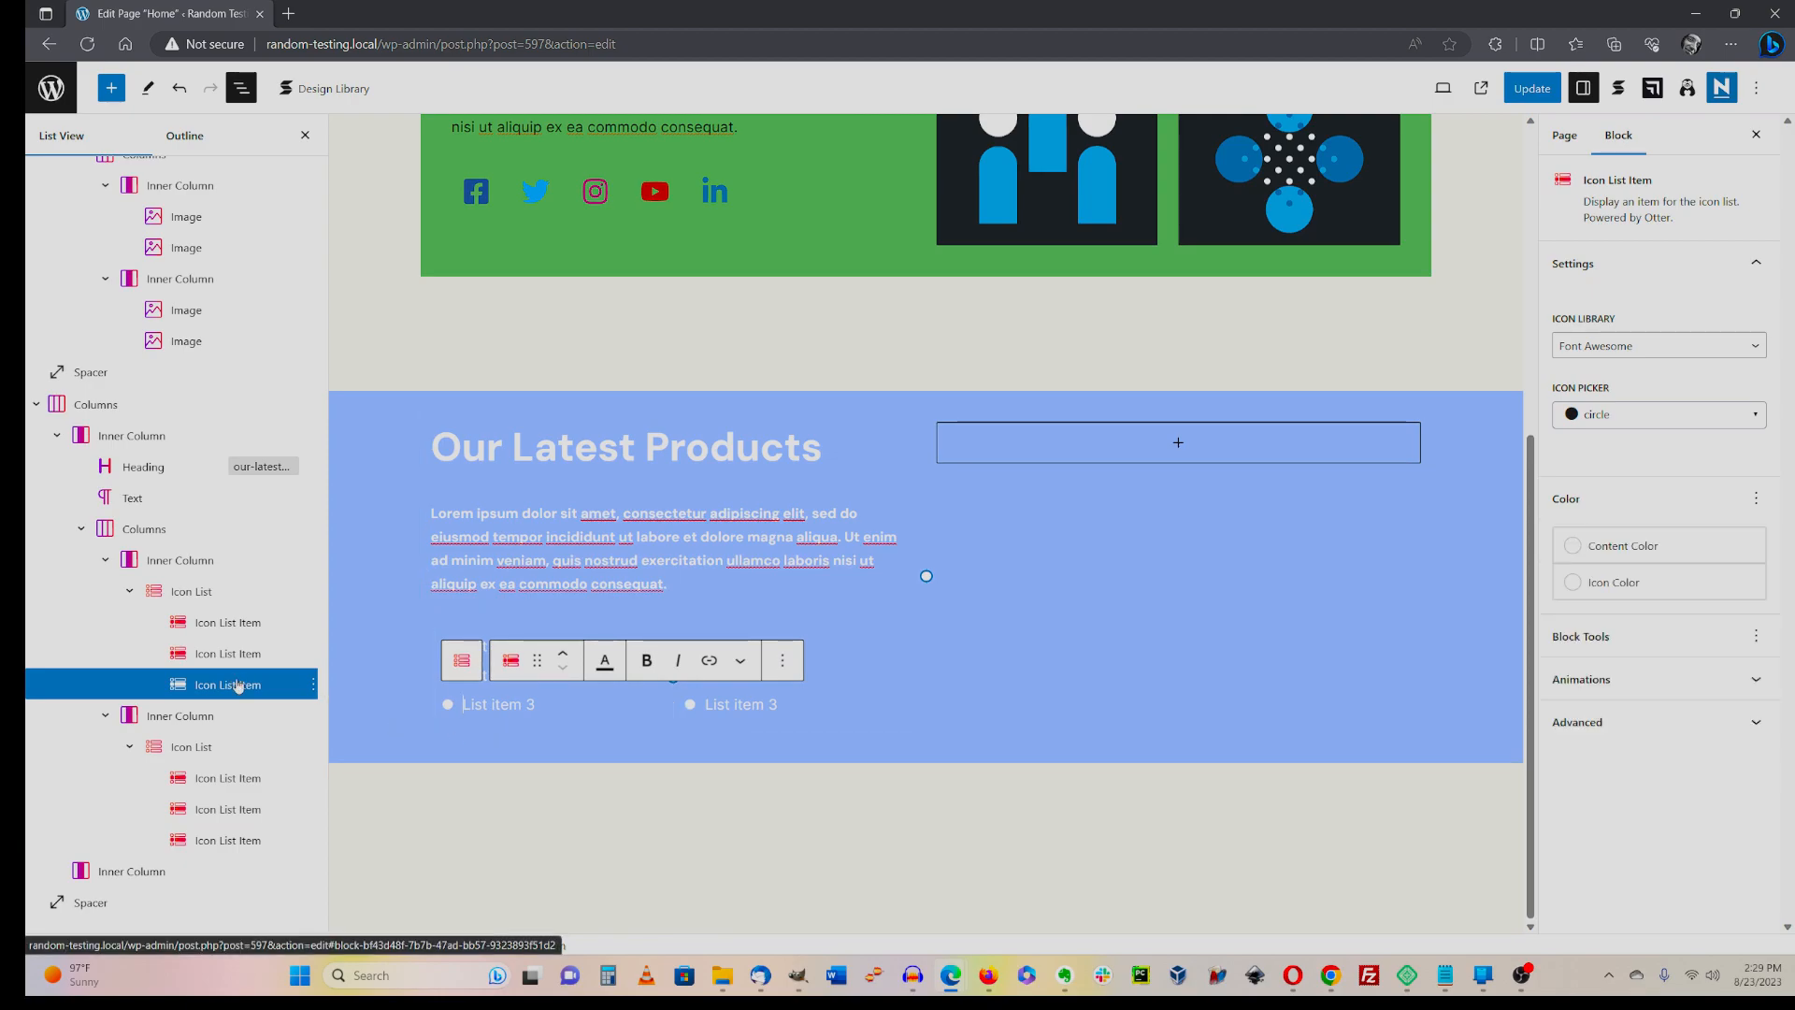
pyautogui.click(781, 662)
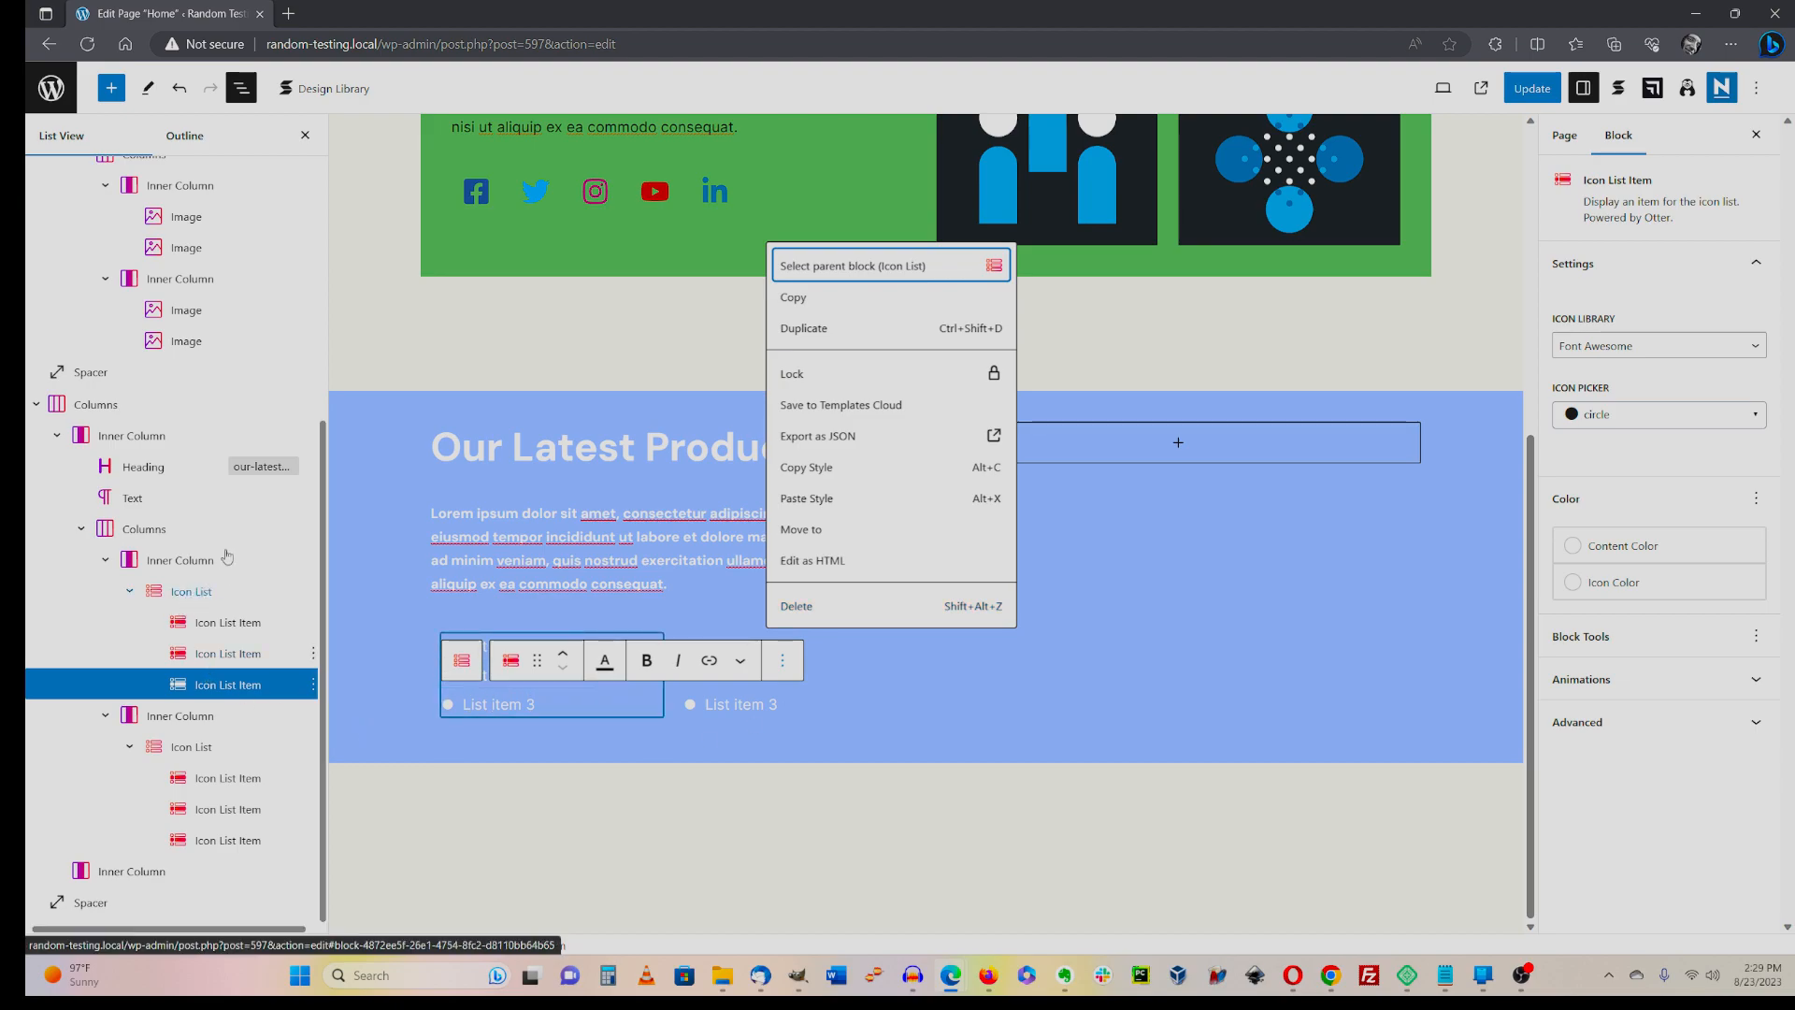
# - Insert a Button block after the Icon List block in the first nested column and label it "Buy Now"
pyautogui.click(906, 633)
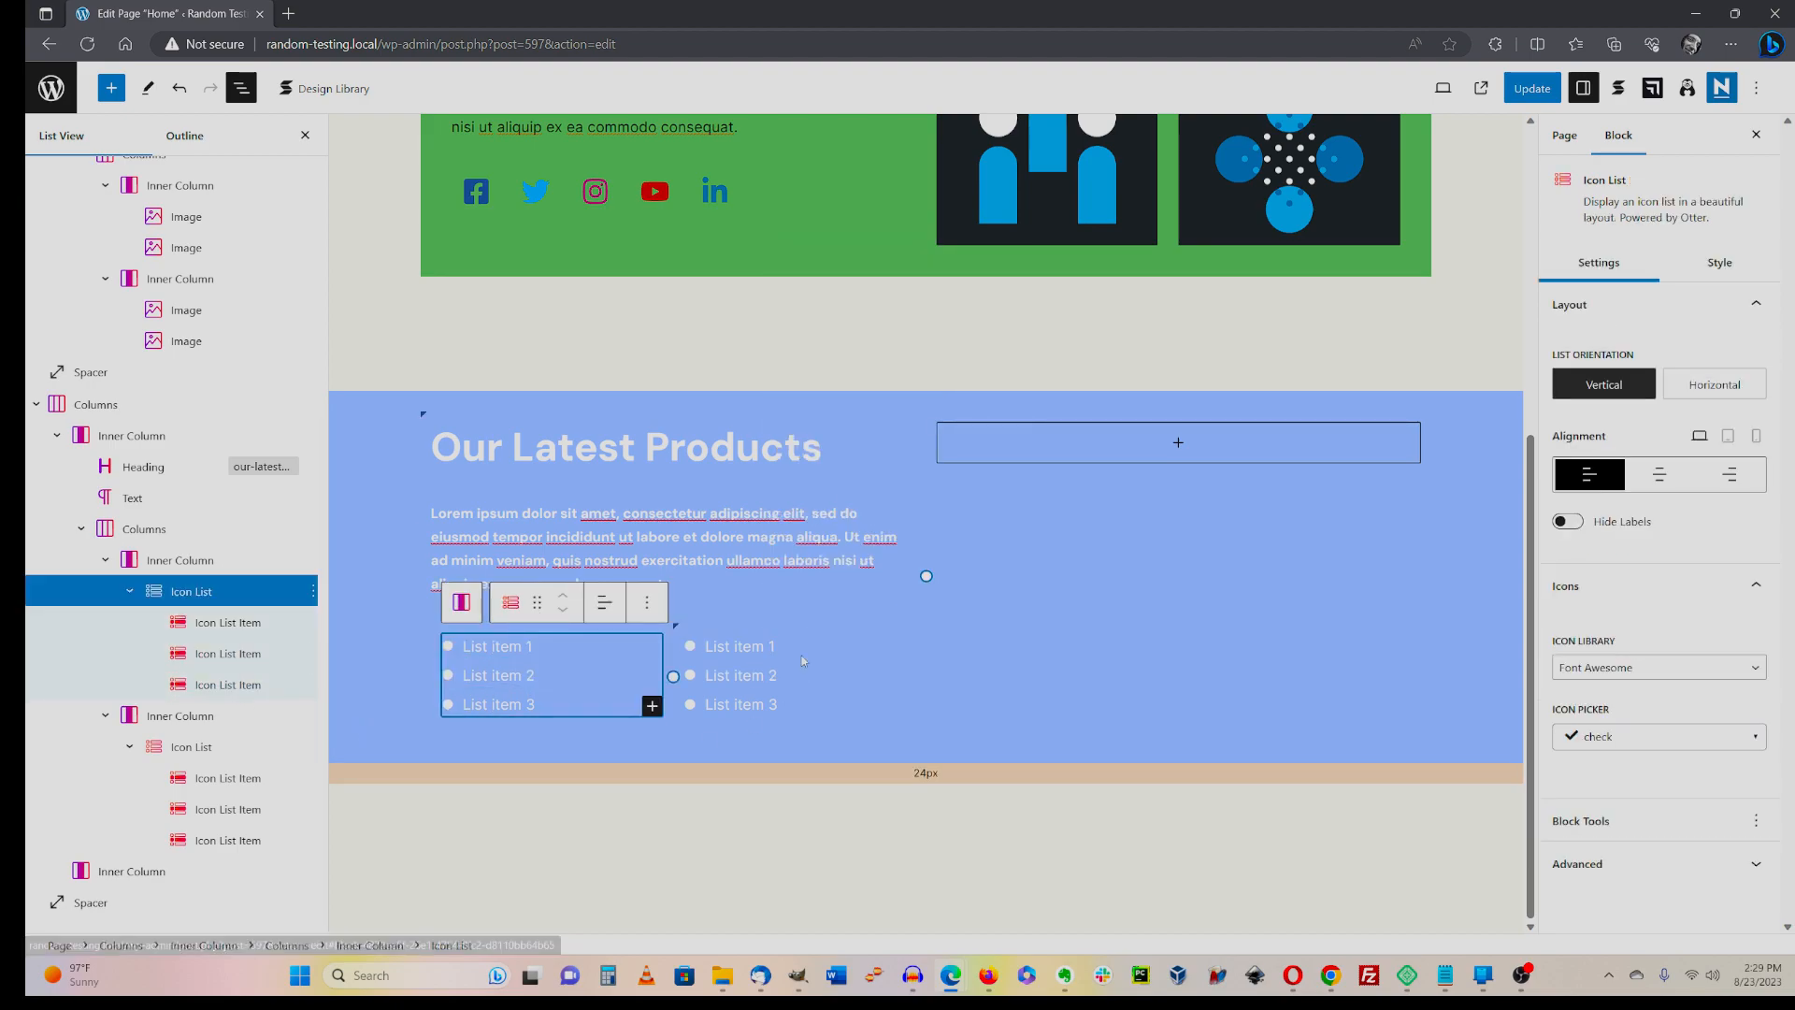
pyautogui.click(652, 606)
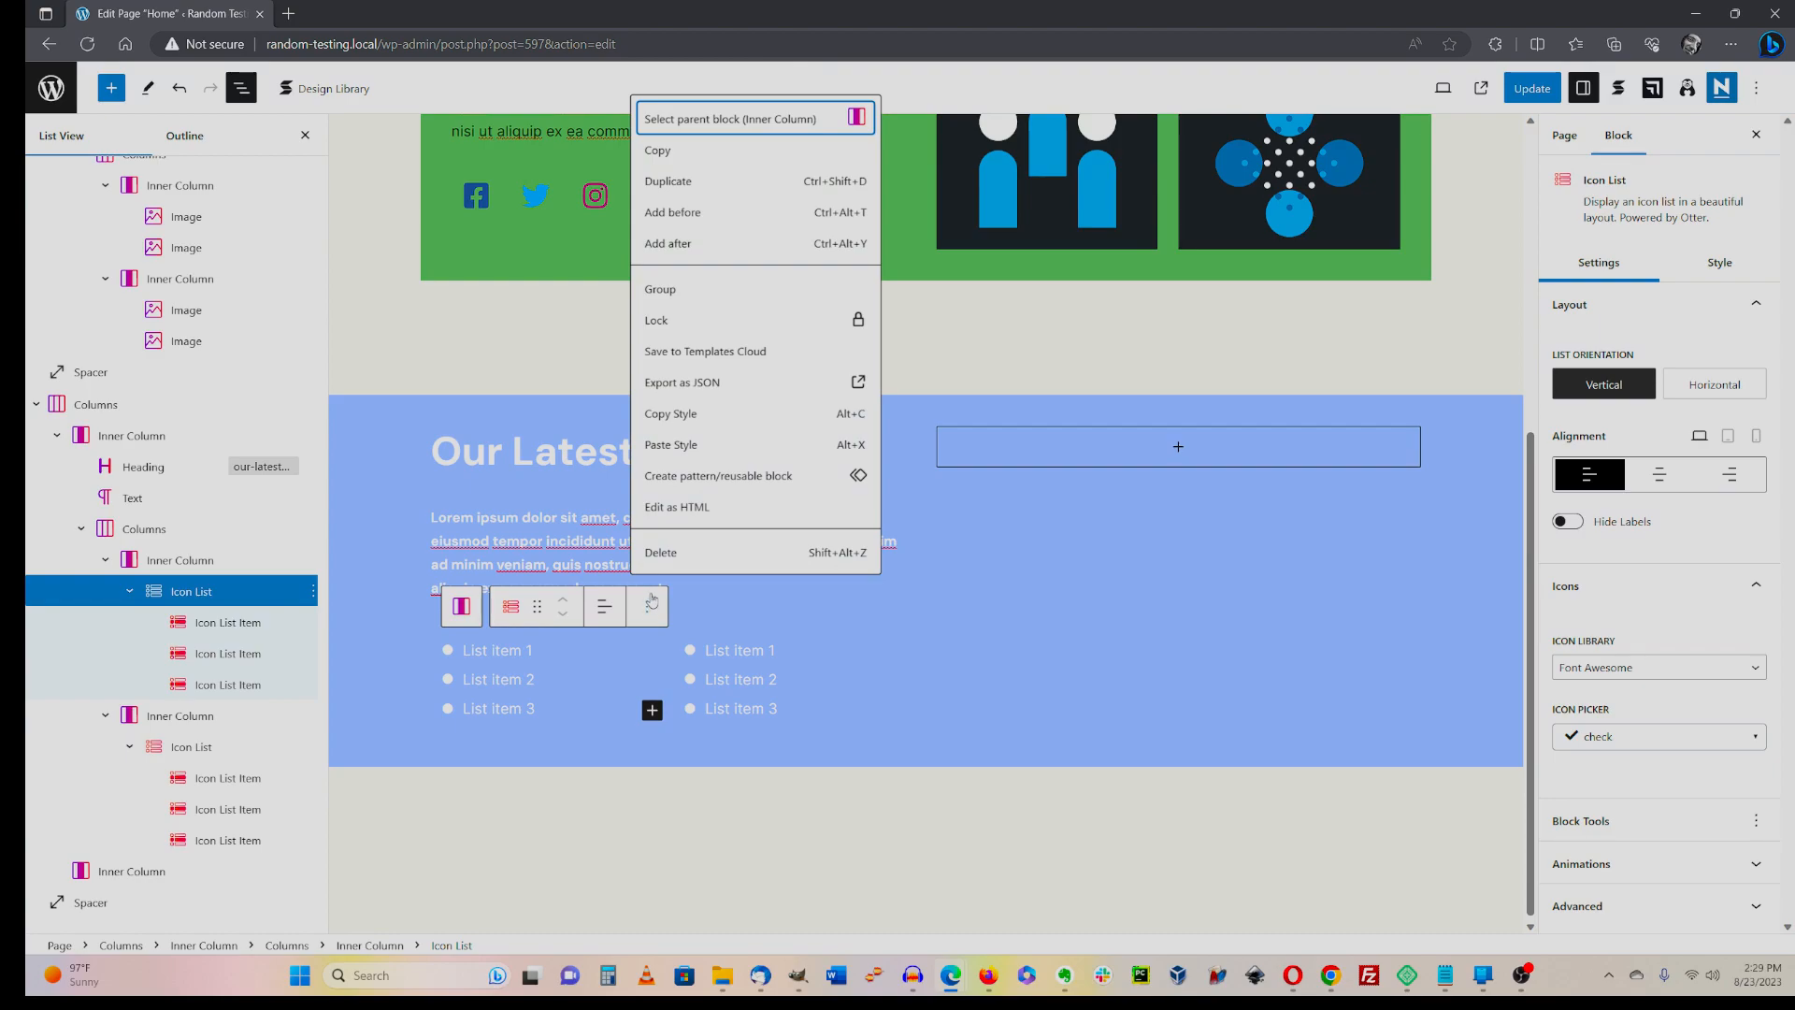
pyautogui.click(680, 245)
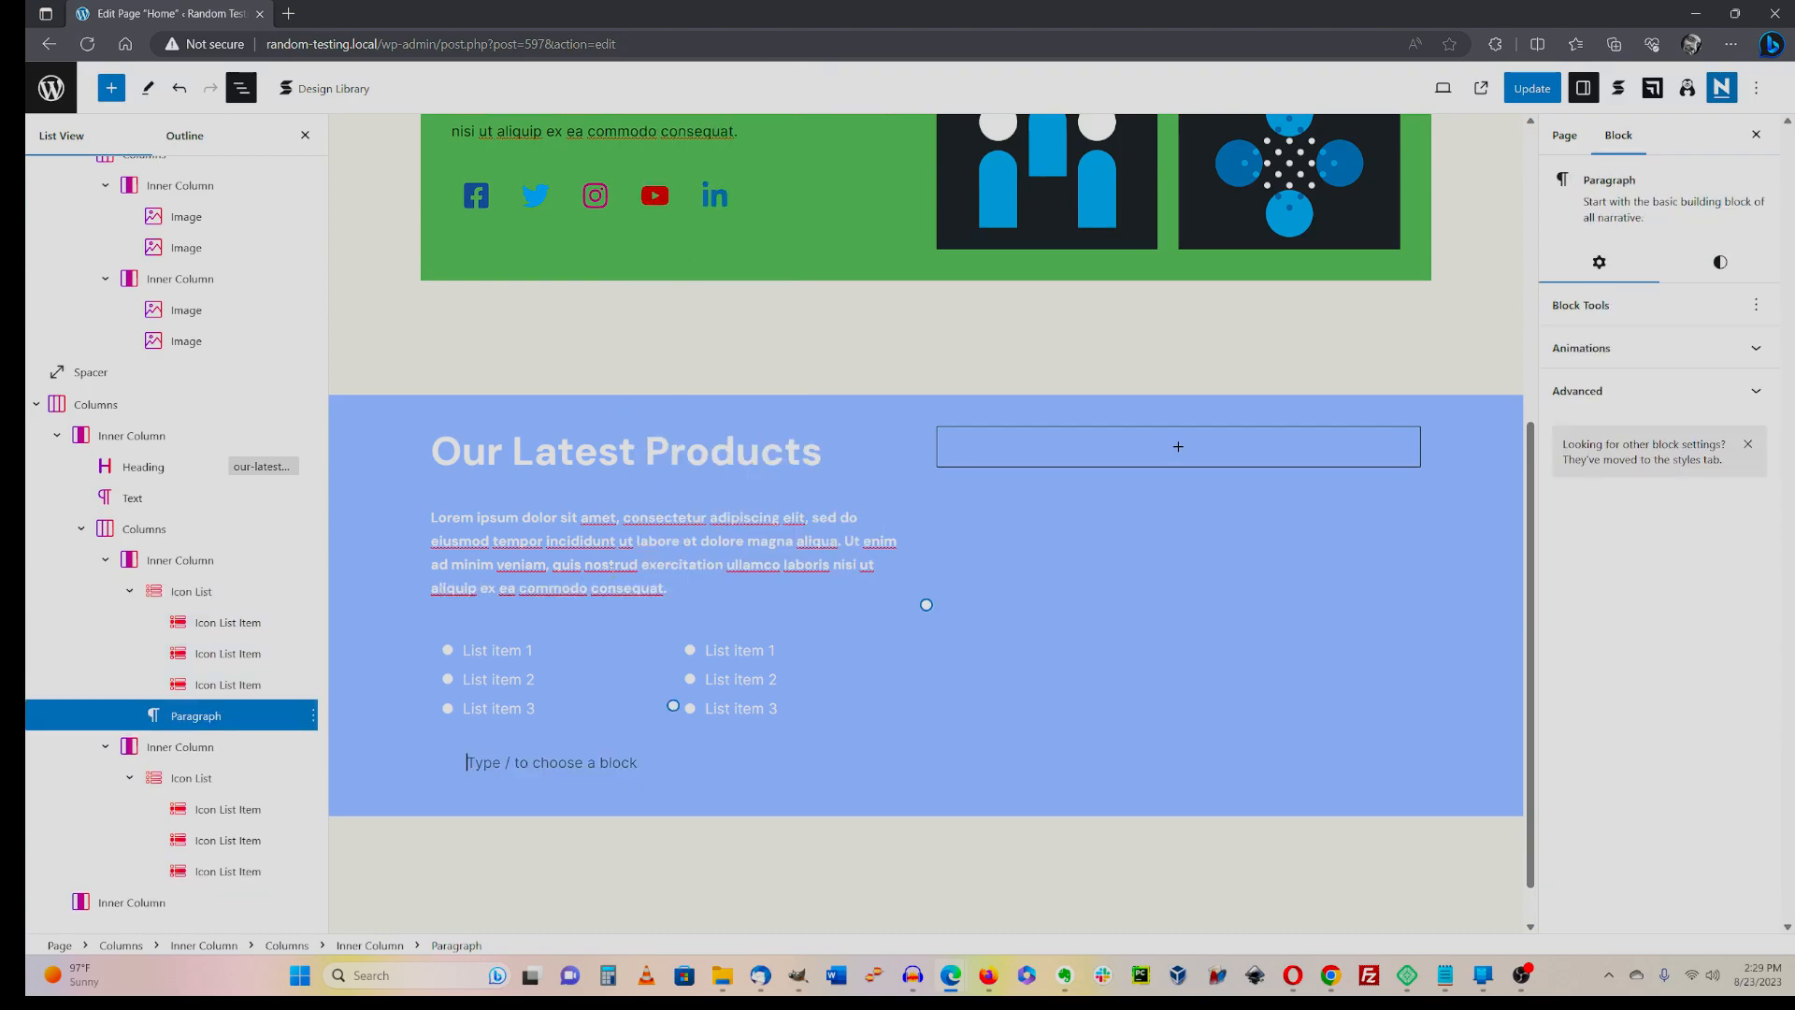
pyautogui.write('/butt')
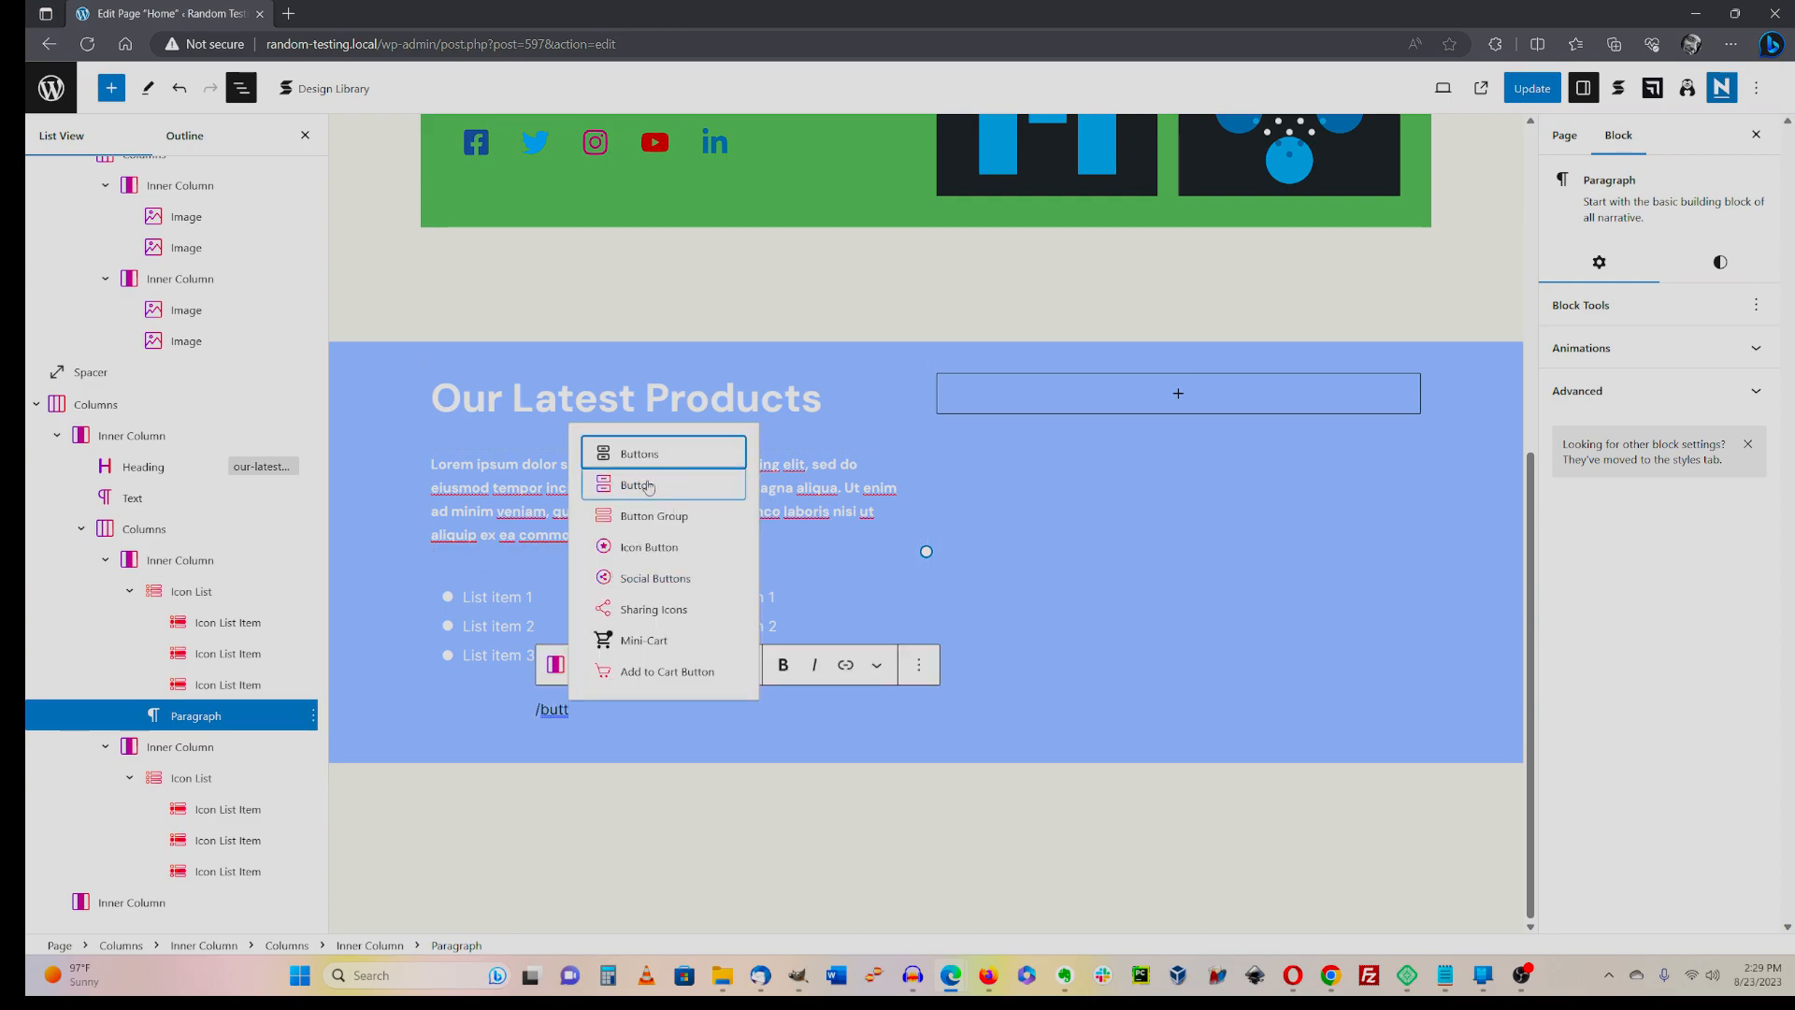
pyautogui.click(649, 485)
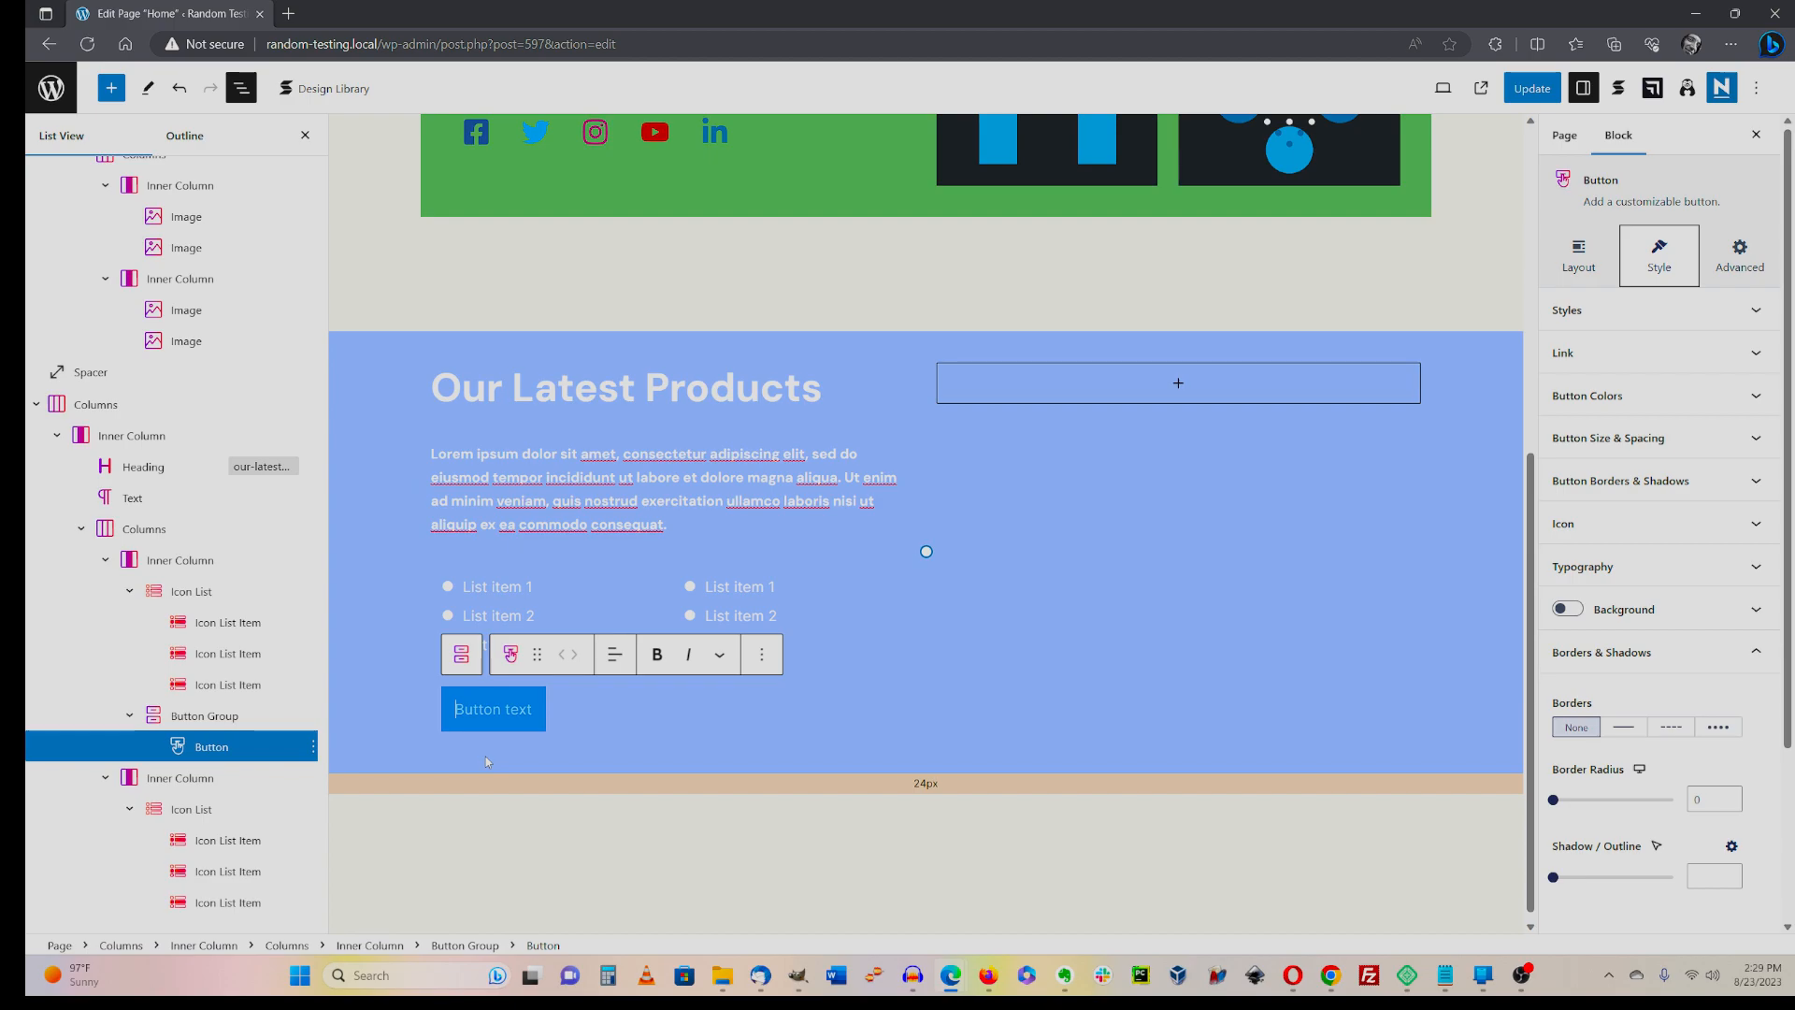
pyautogui.write('Buy Now')
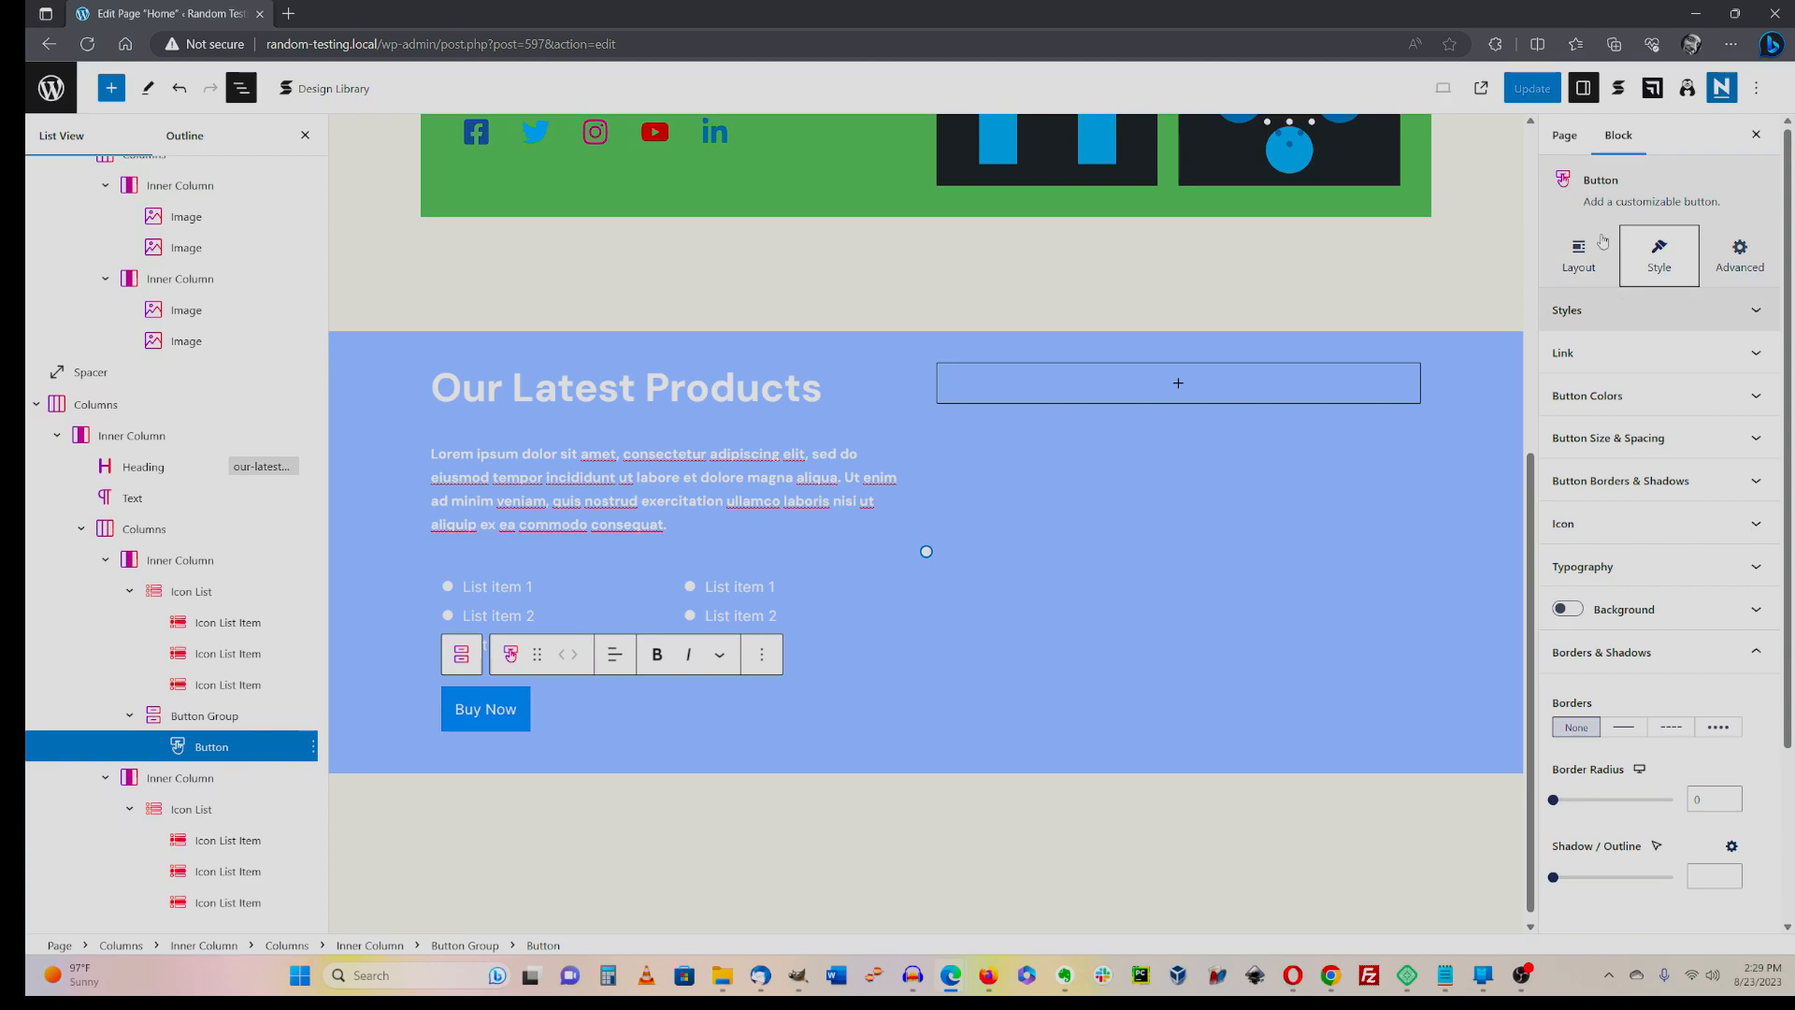
# - Set the Buy Now button's border radius to 50
pyautogui.click(1576, 255)
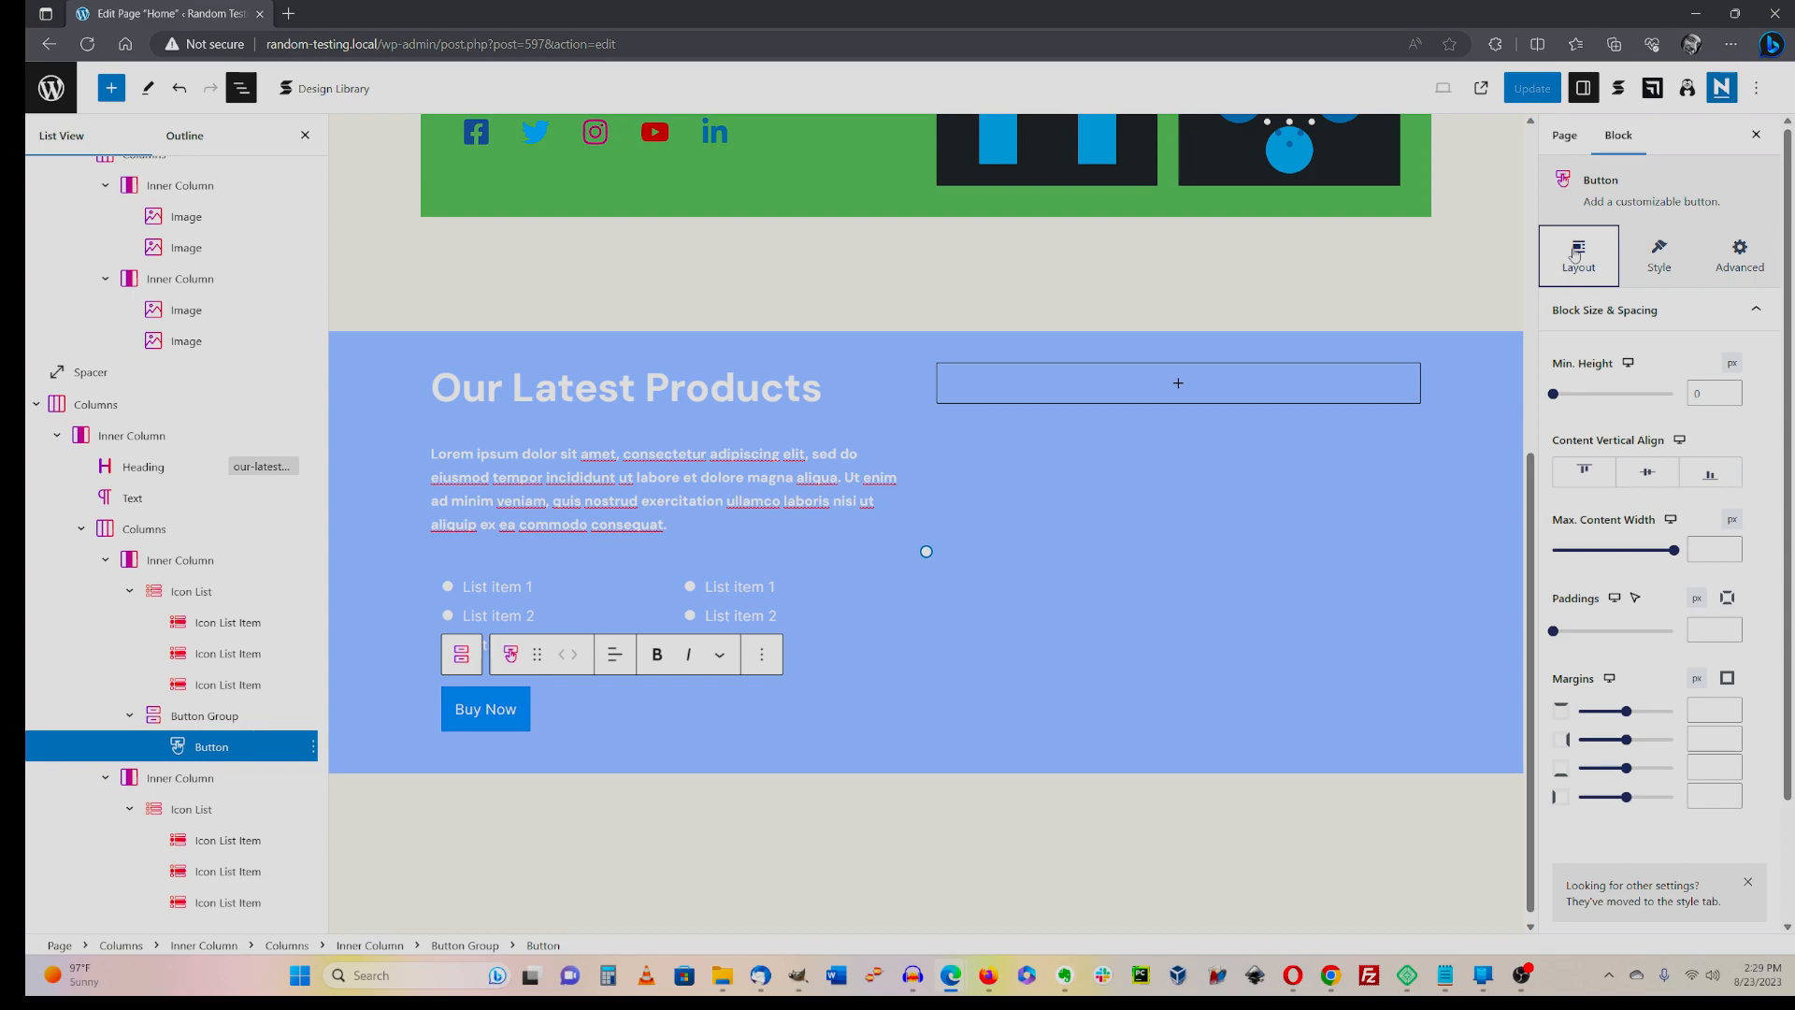
pyautogui.click(1661, 269)
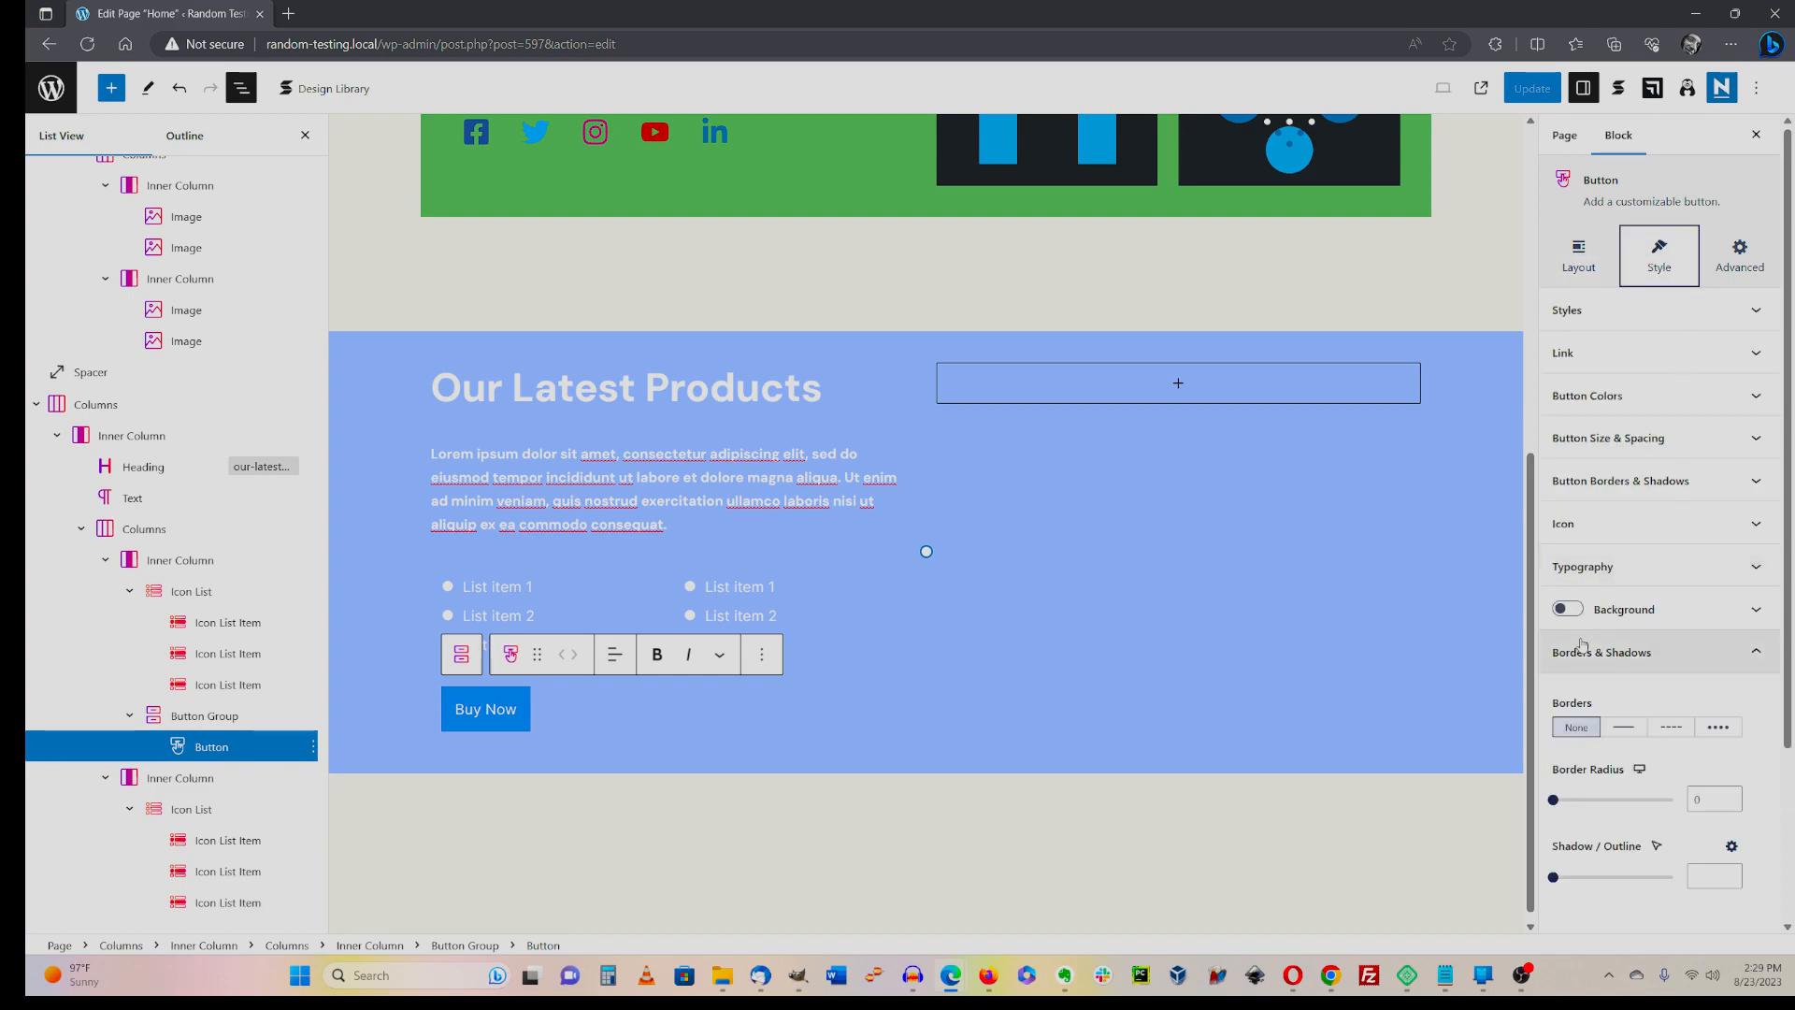
pyautogui.click(1683, 661)
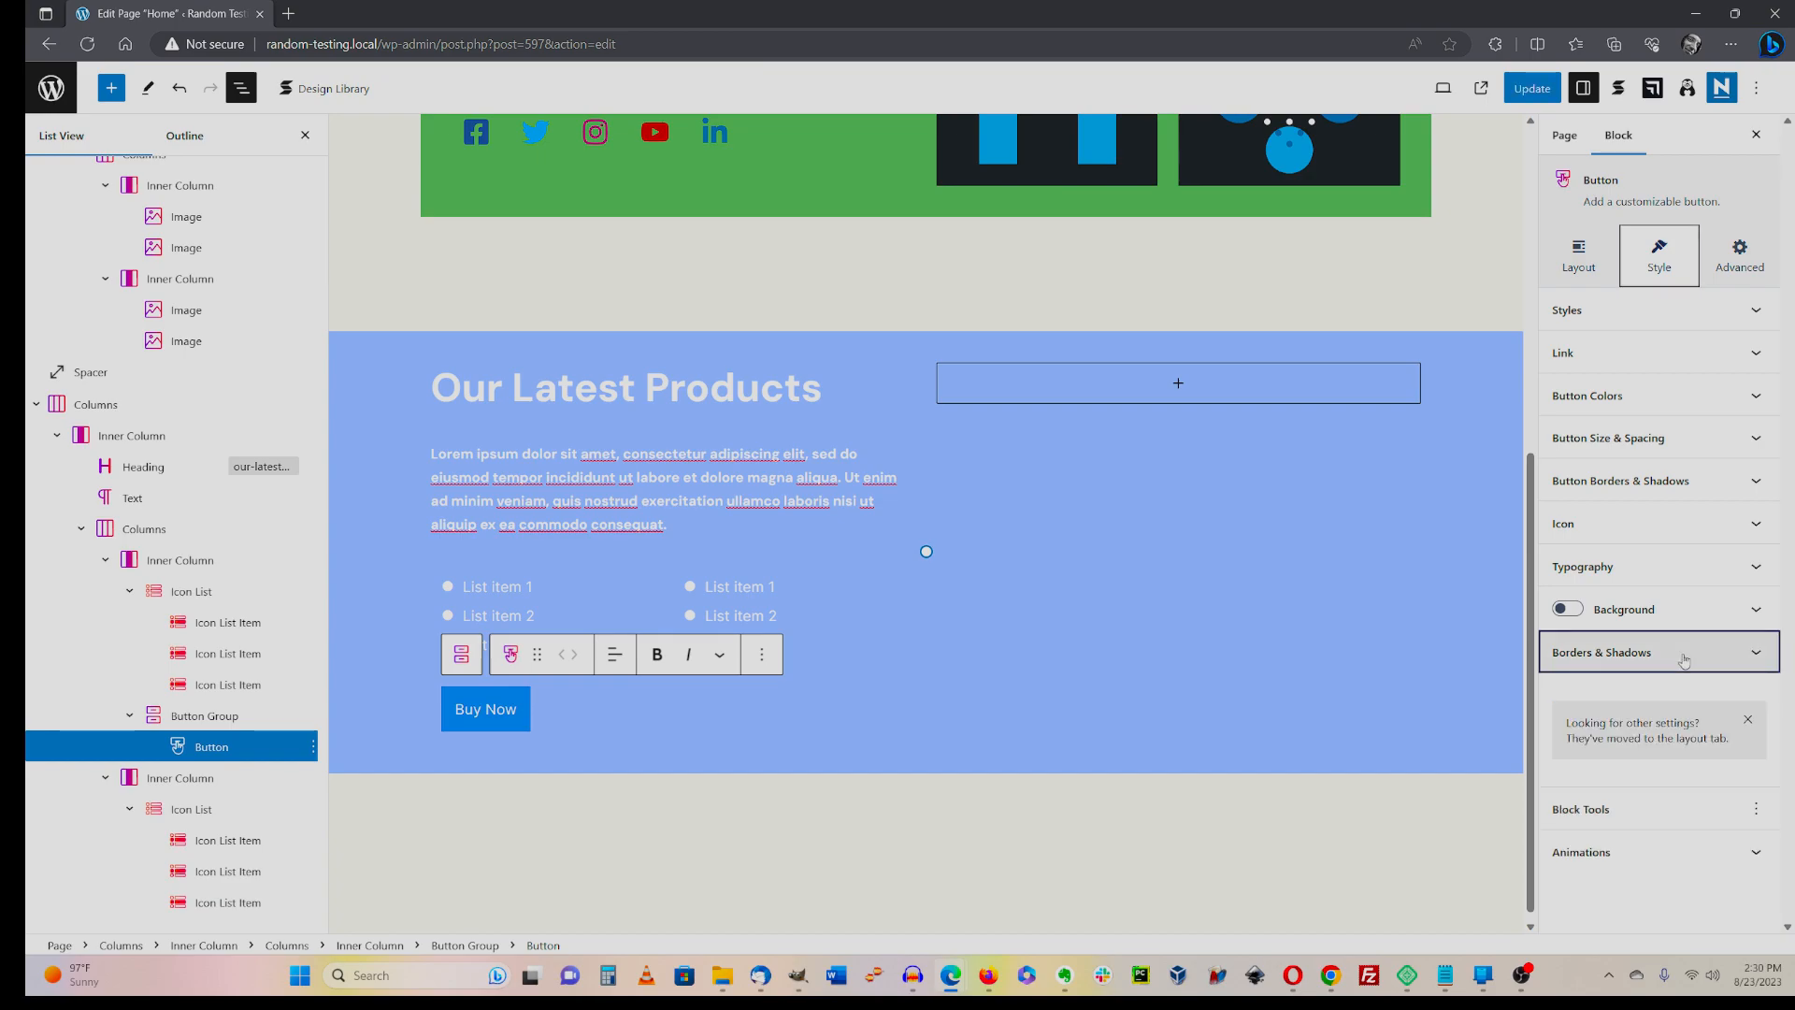
pyautogui.click(1683, 661)
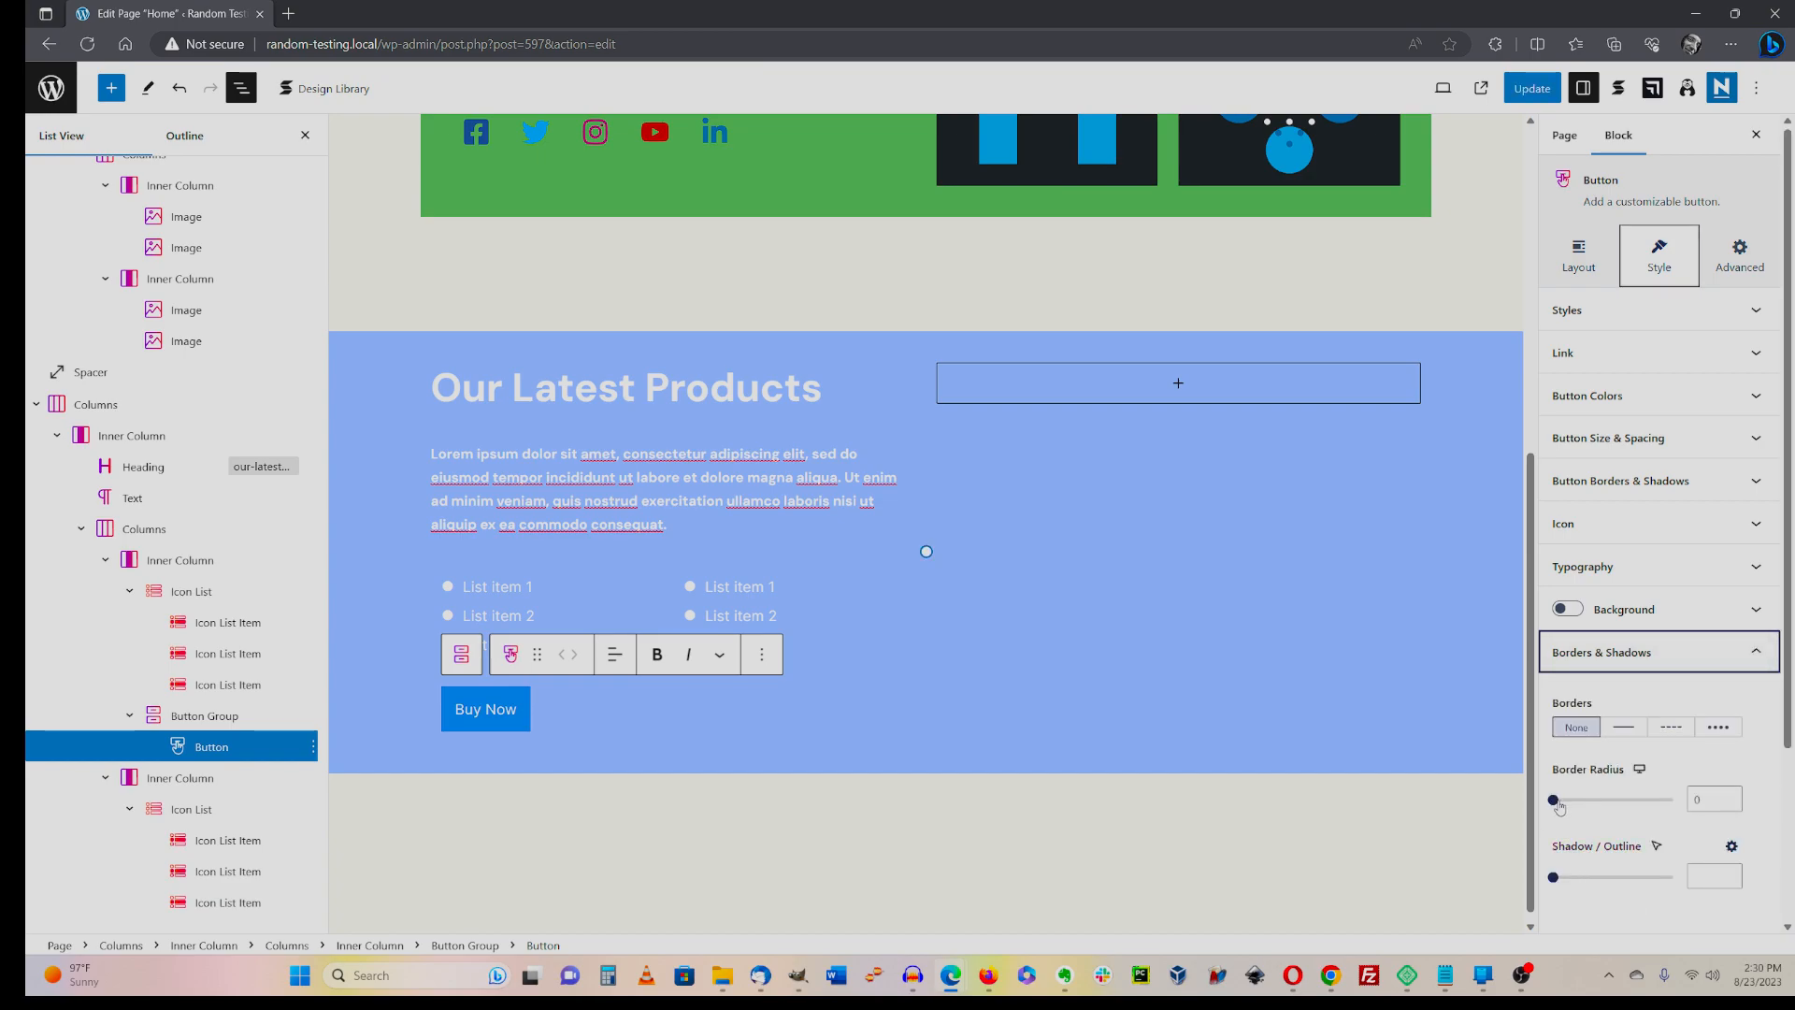
pyautogui.click(1704, 801)
pyautogui.write('50')
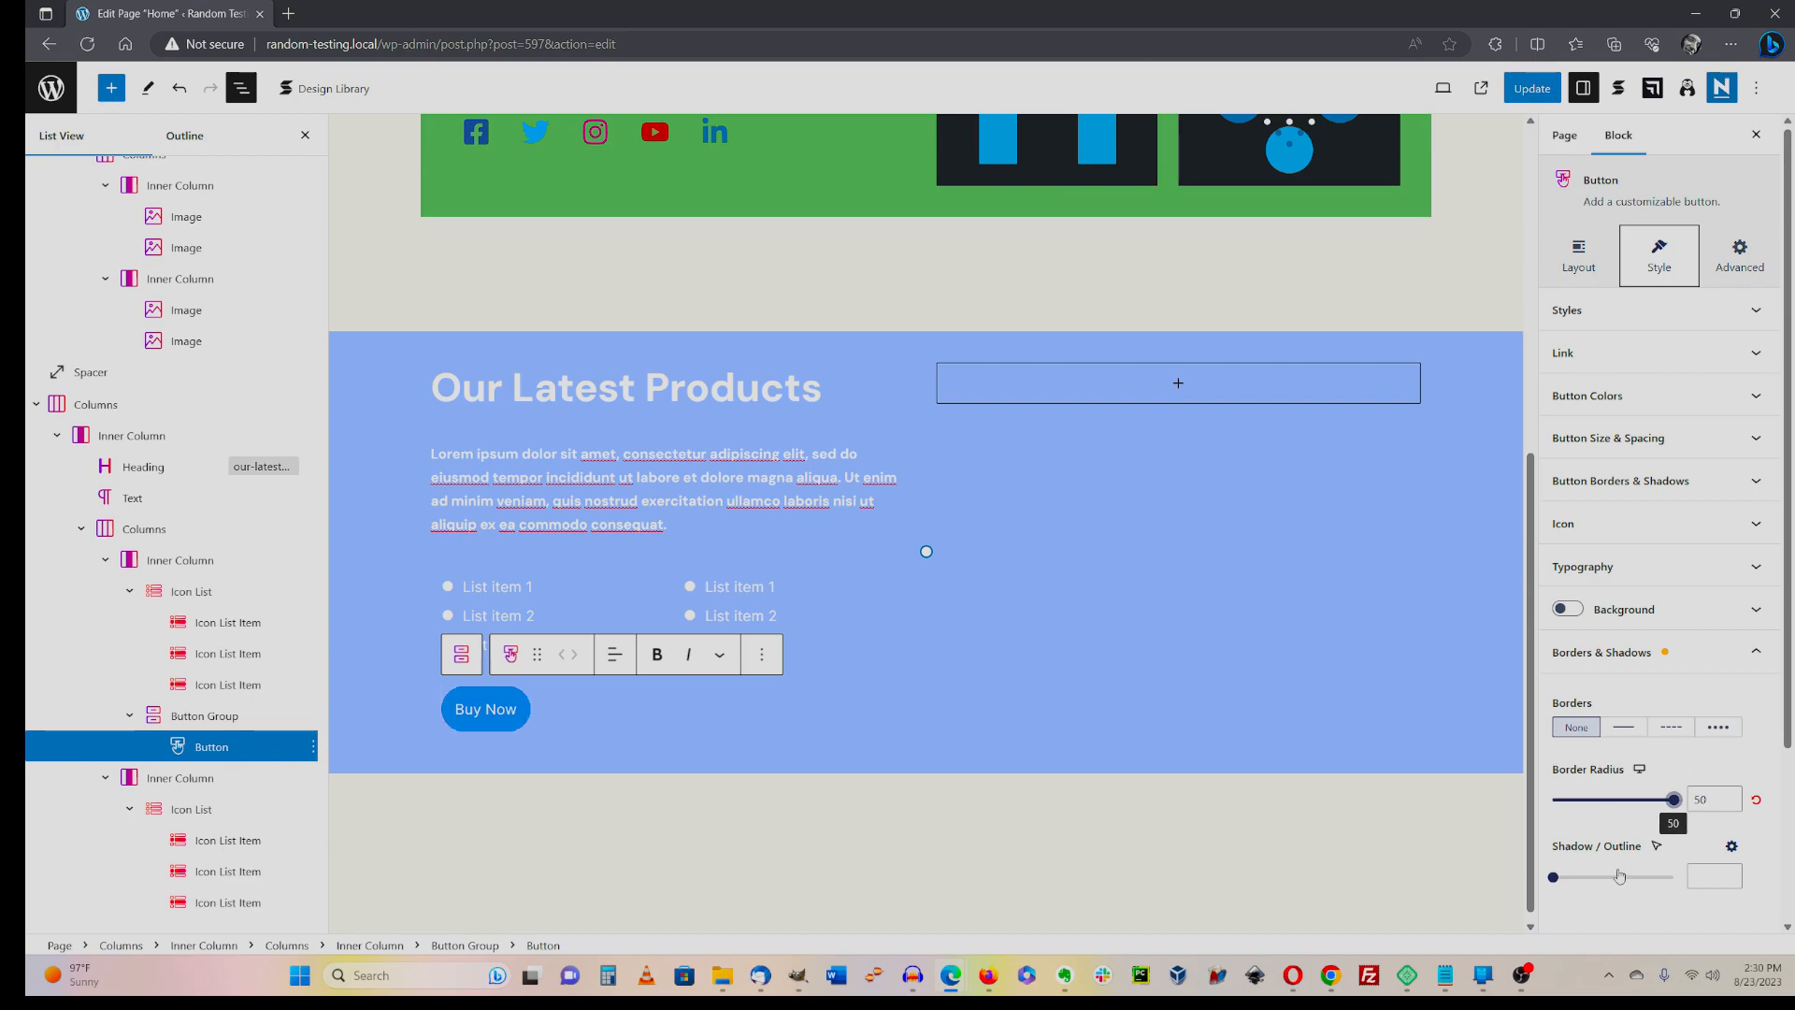
# - Give the Buy Now button shadow level 6 and raise its shadow opacity to 0.7
pyautogui.scroll(-3, 1625, 870)
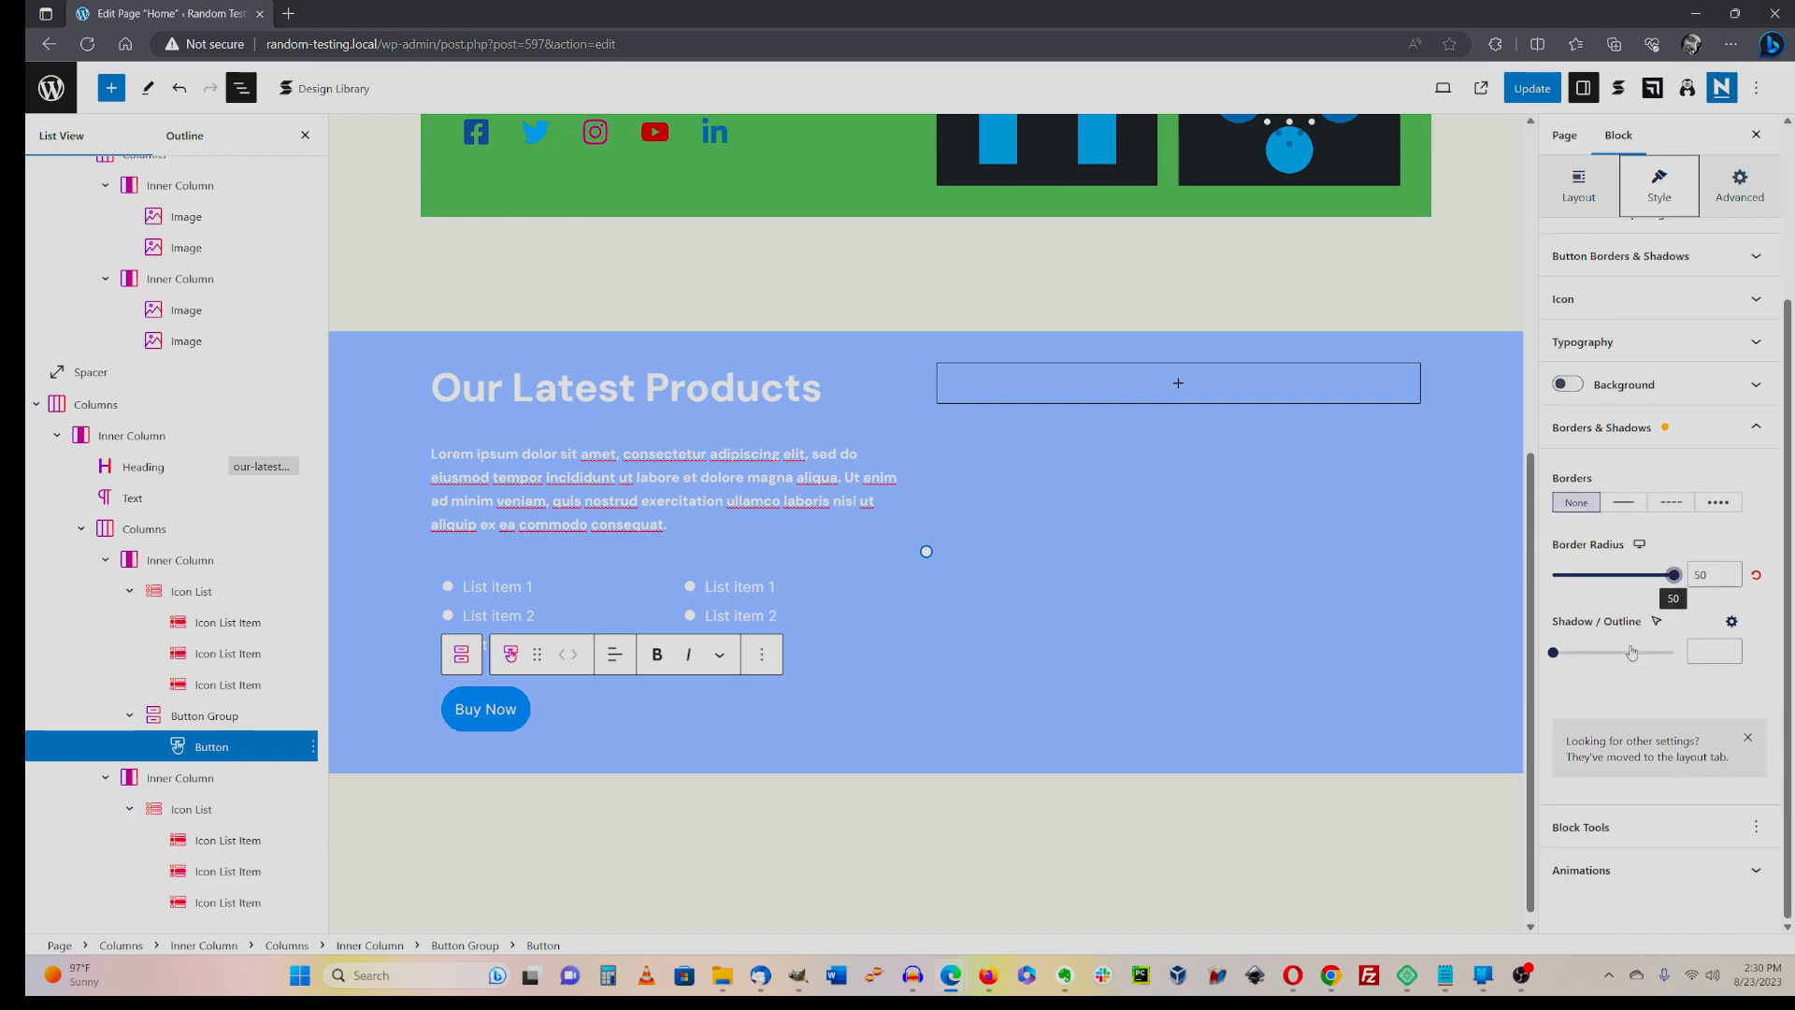
pyautogui.click(1635, 653)
pyautogui.click(1732, 623)
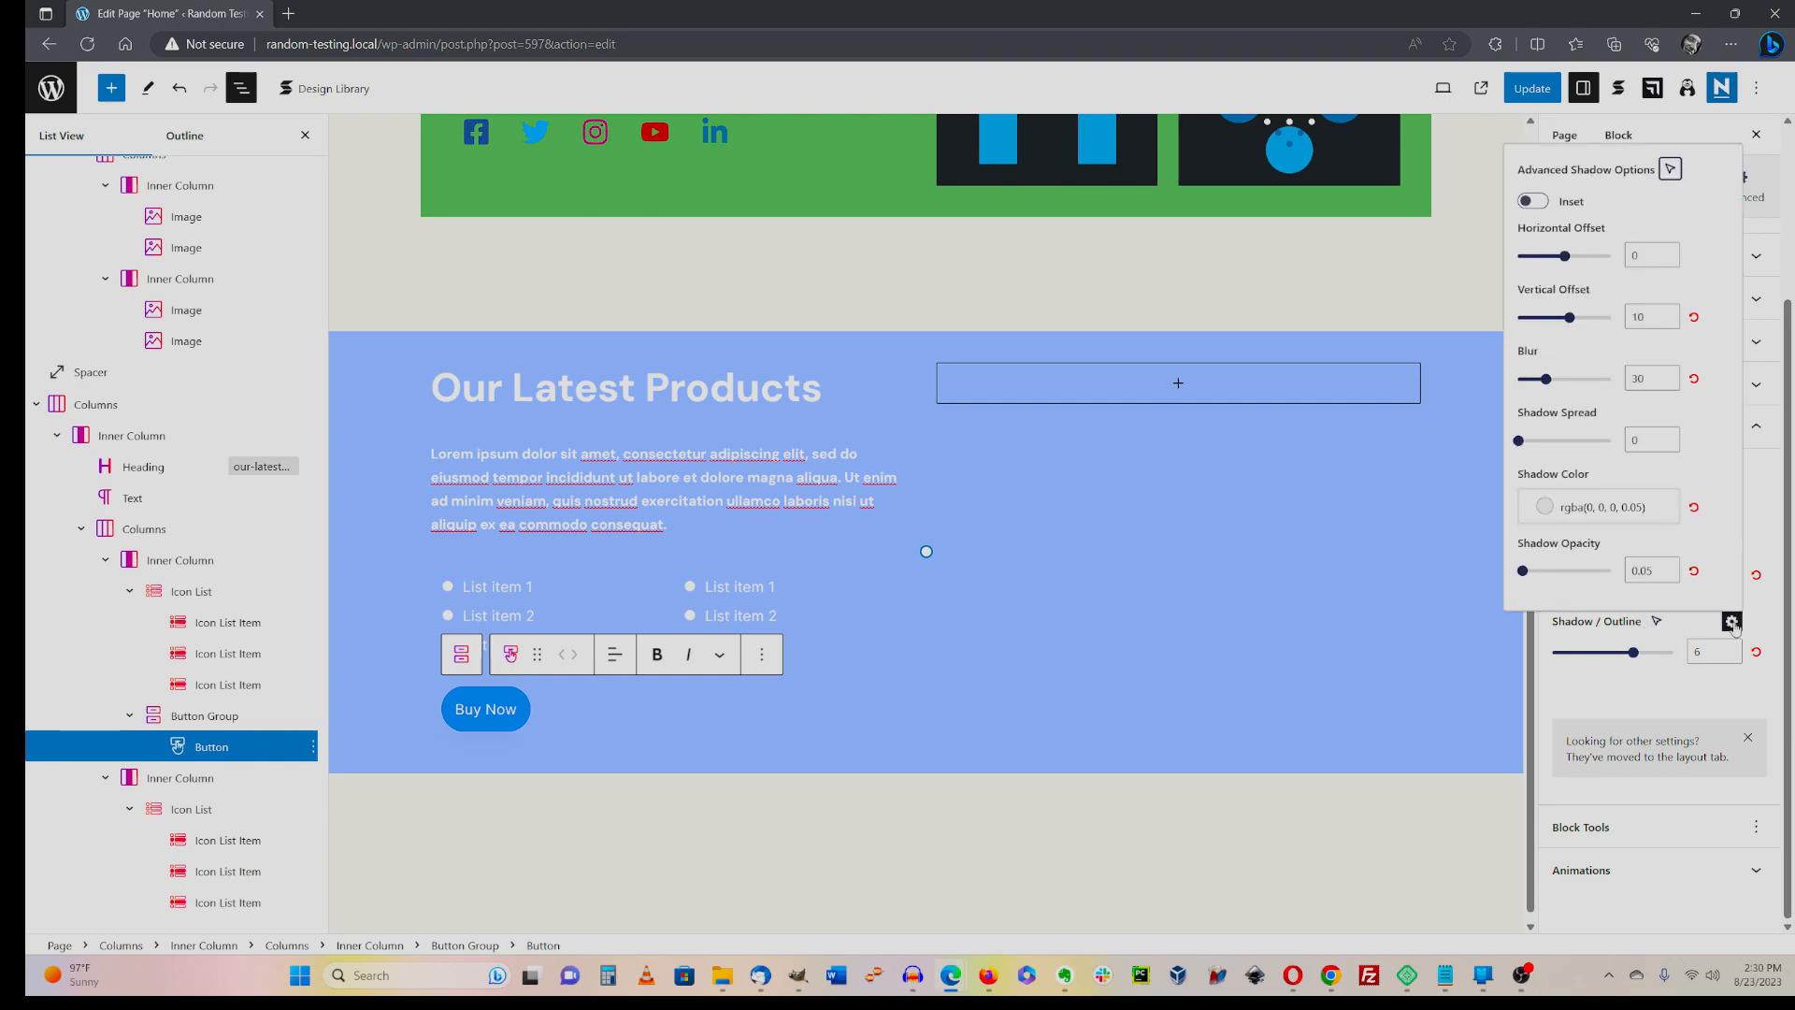
pyautogui.click(1580, 573)
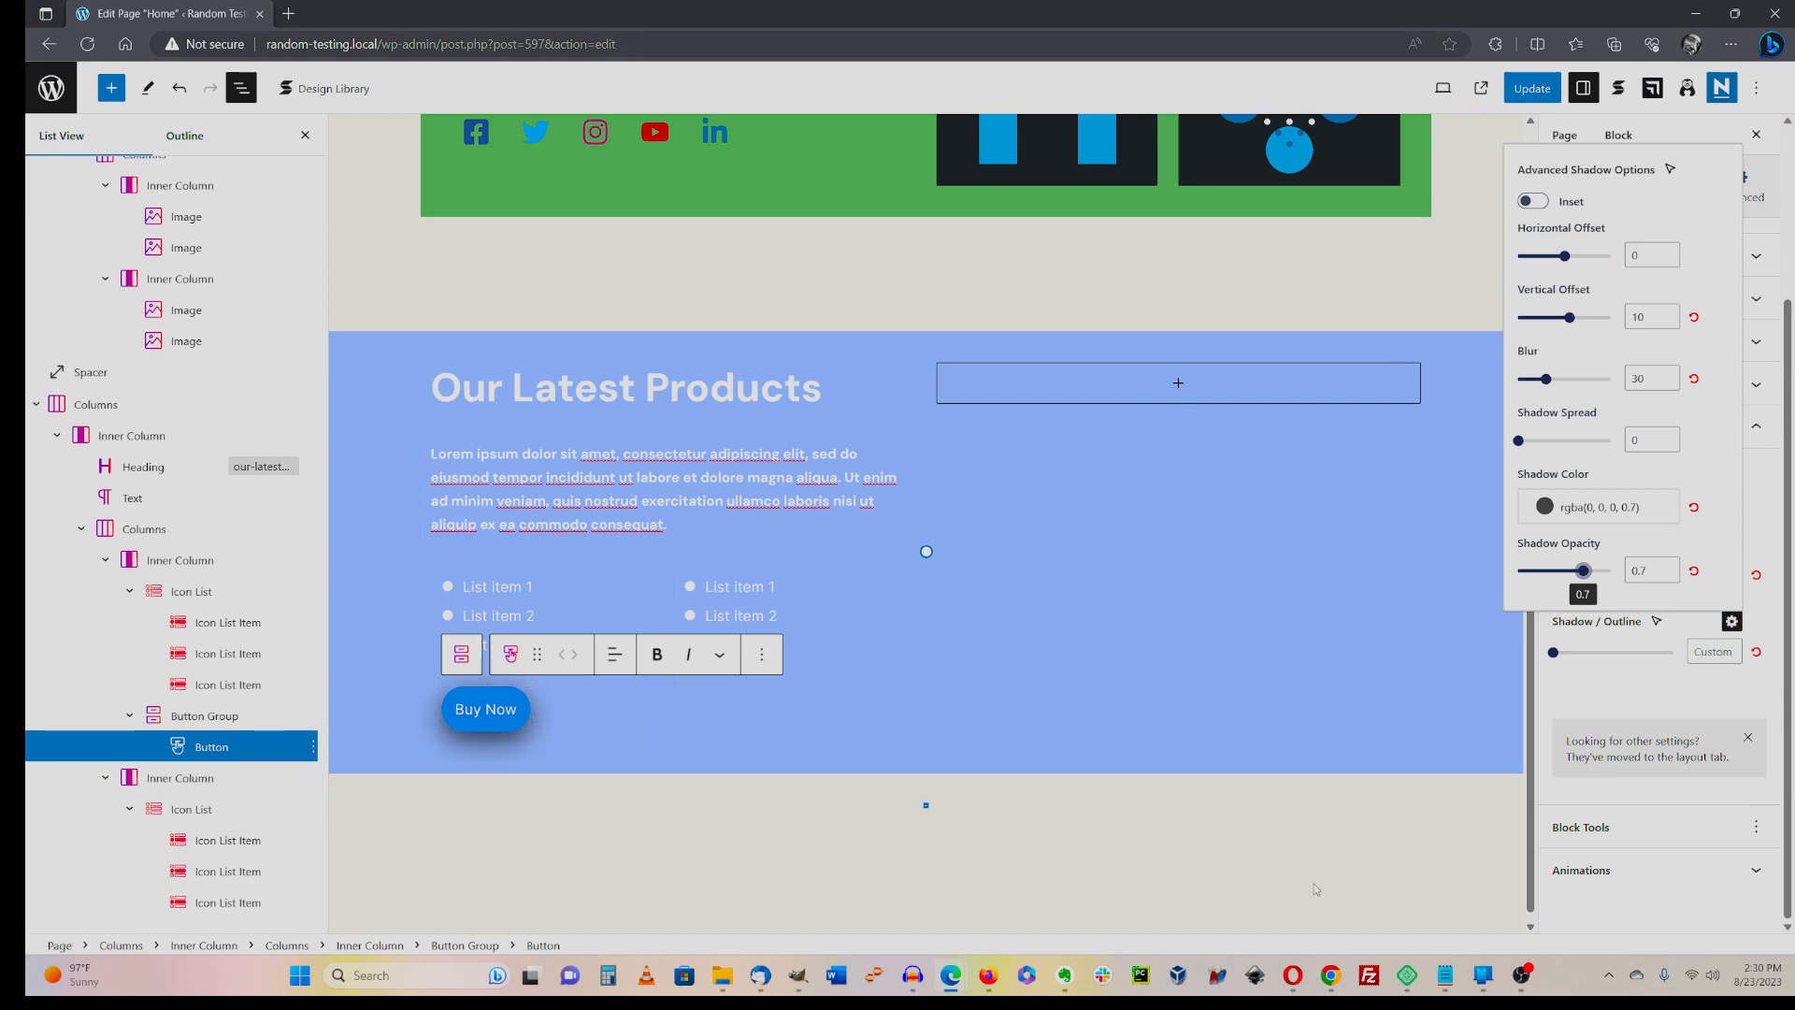
pyautogui.click(1281, 873)
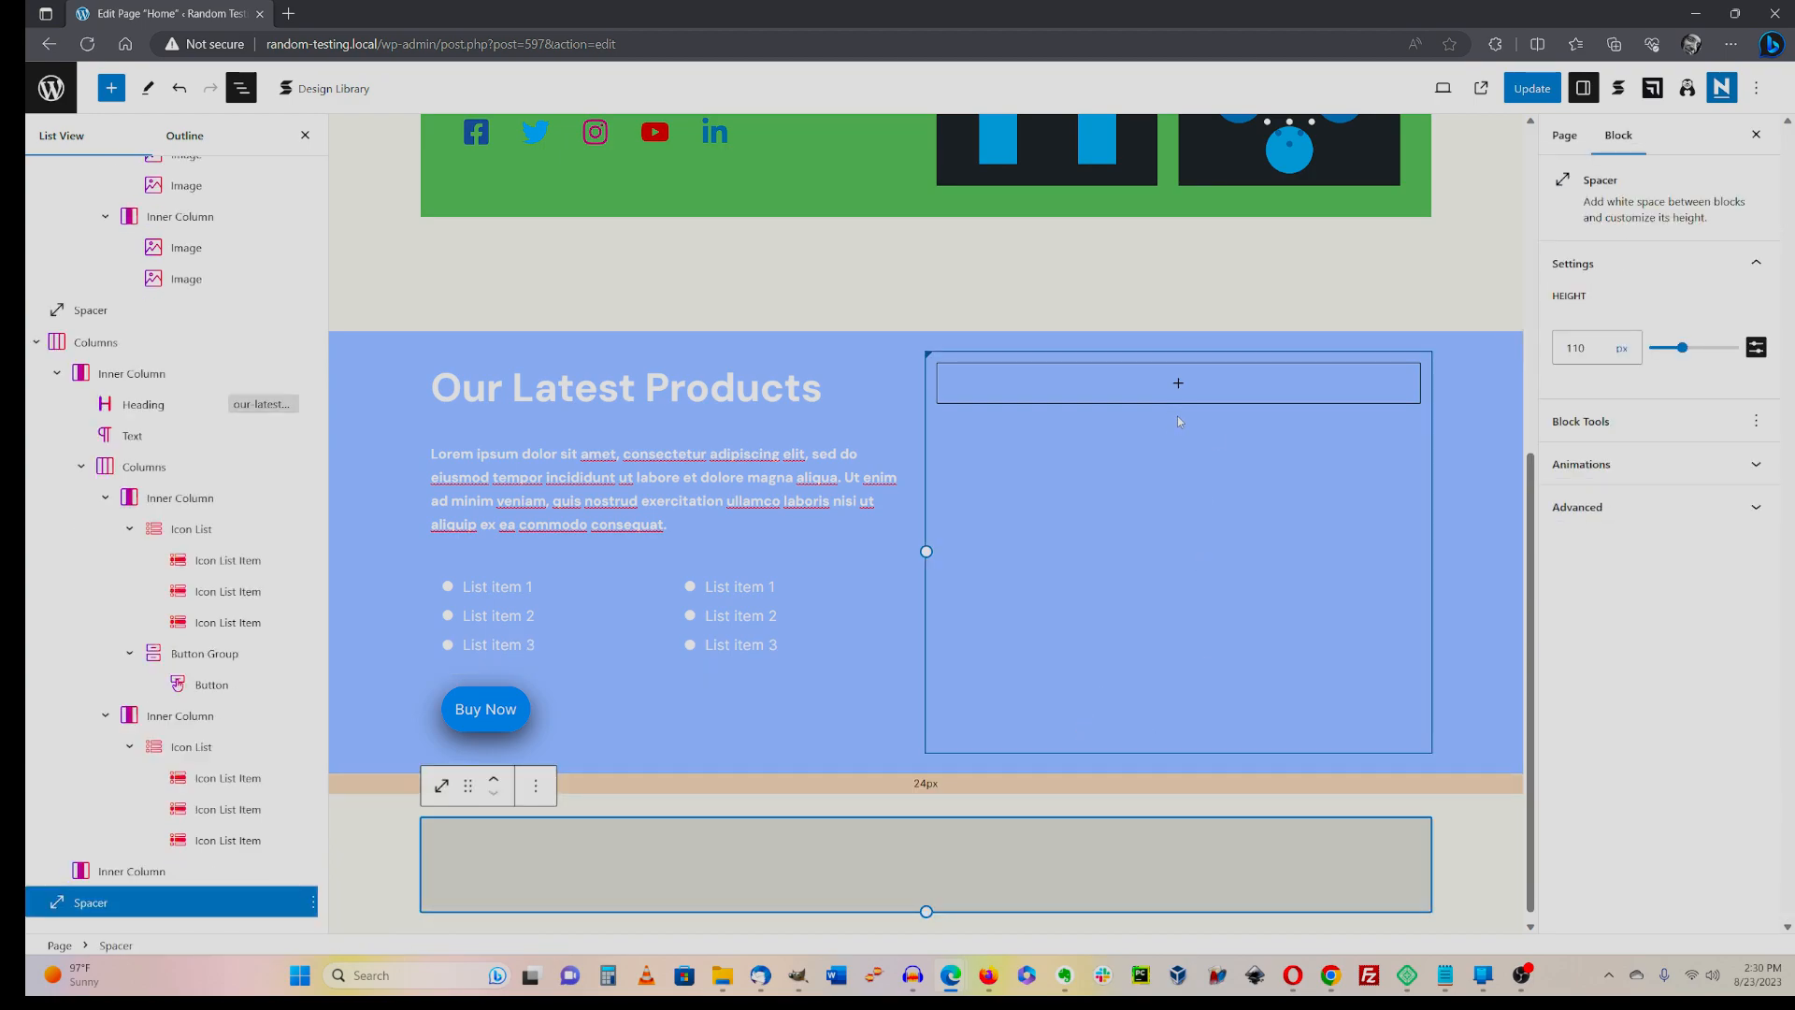
# - Insert an Image block in the section's empty second column, using the media library picture of the blue globe surrounded by servers
pyautogui.click(1179, 385)
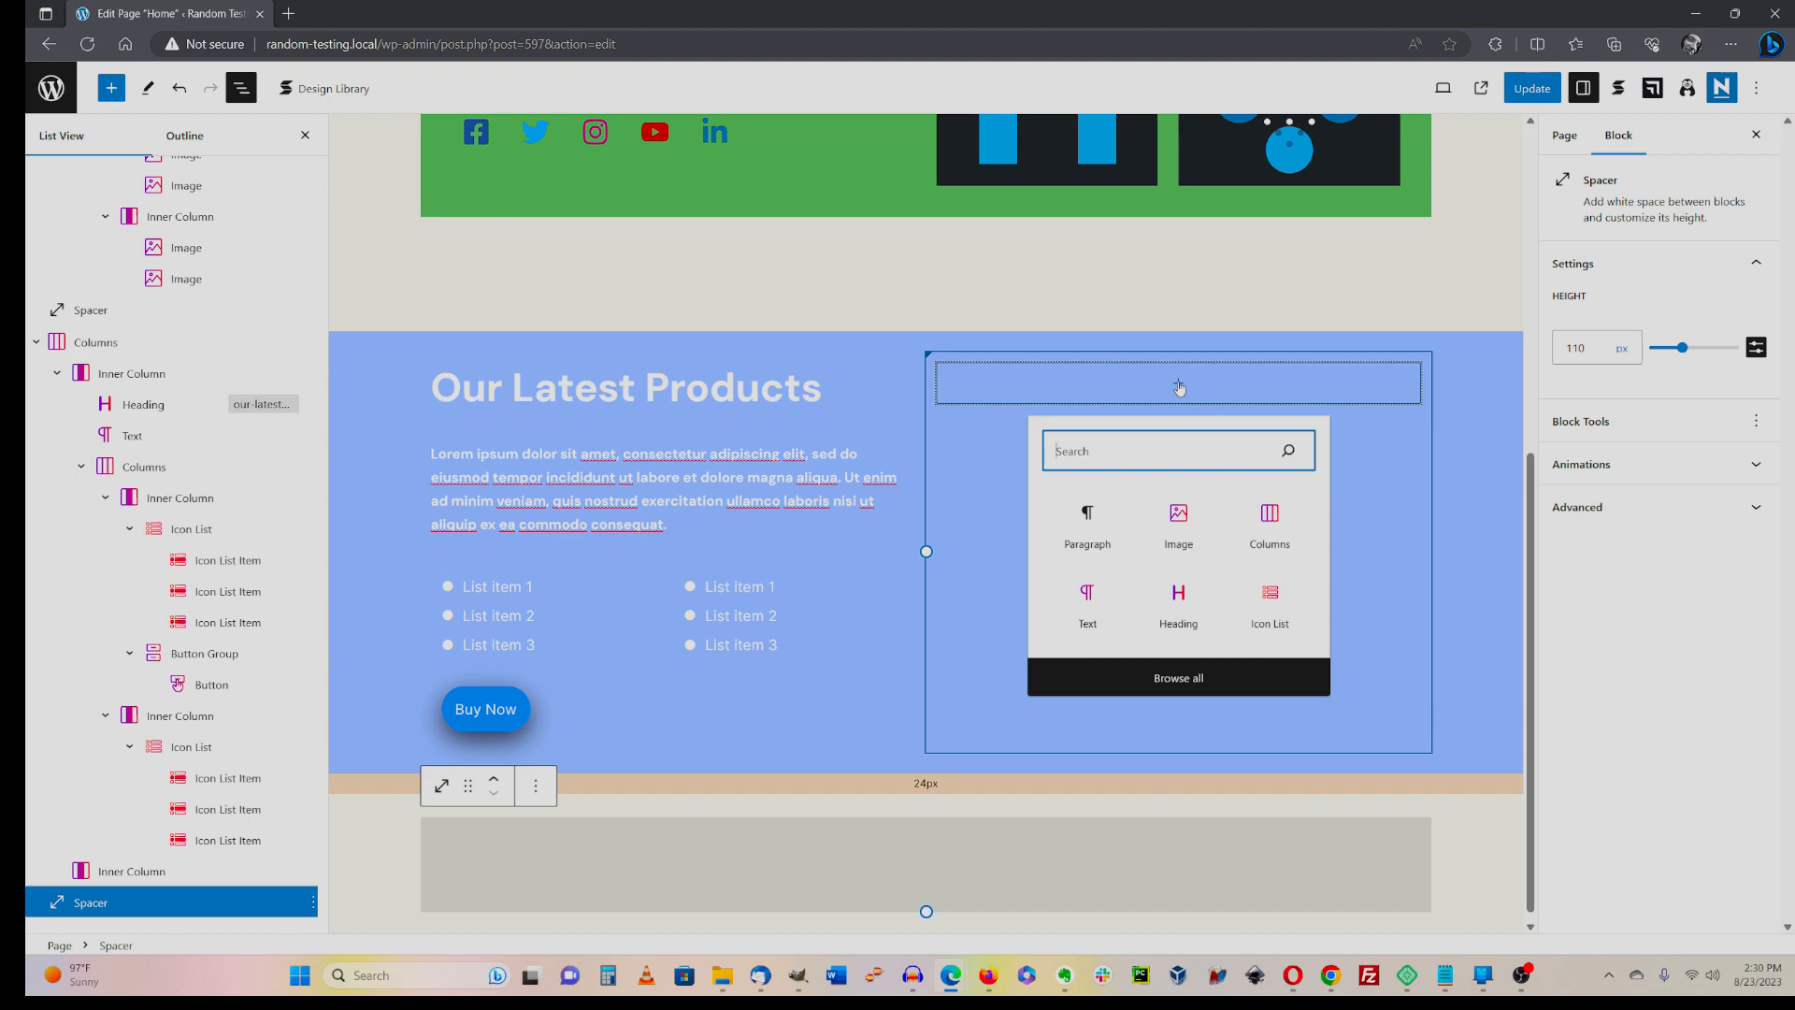
pyautogui.click(1189, 533)
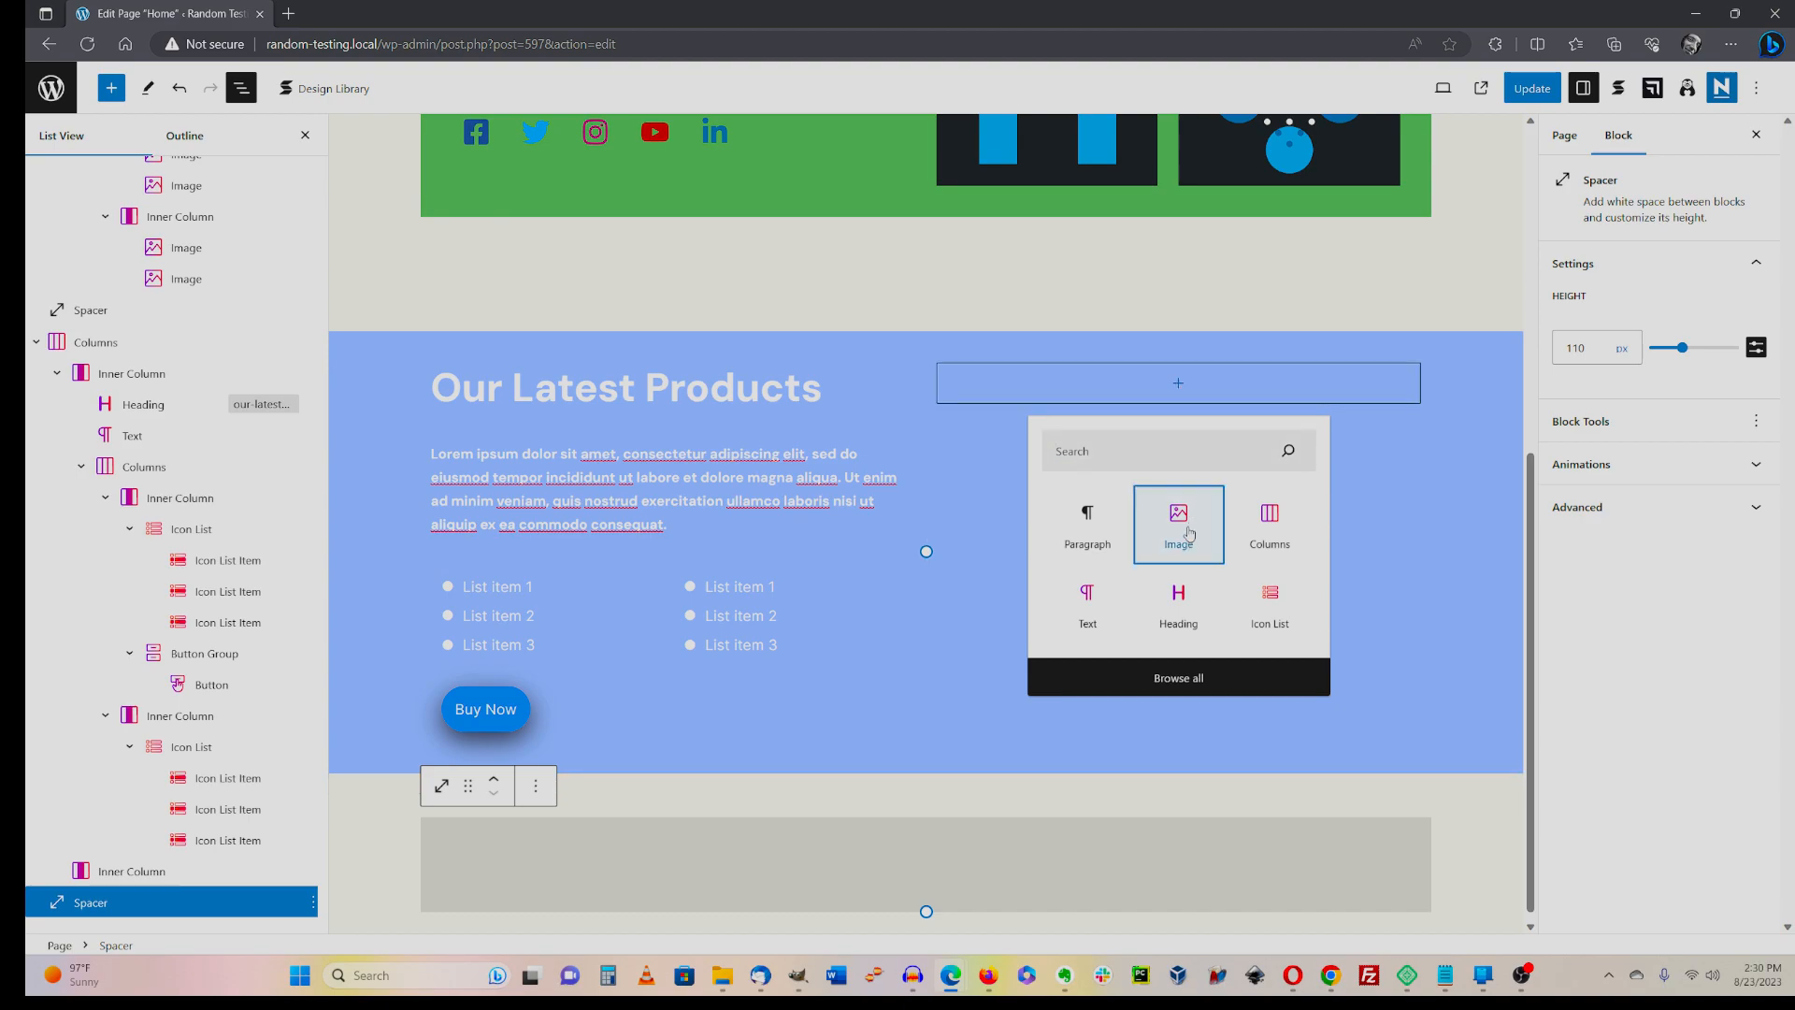
pyautogui.click(1189, 533)
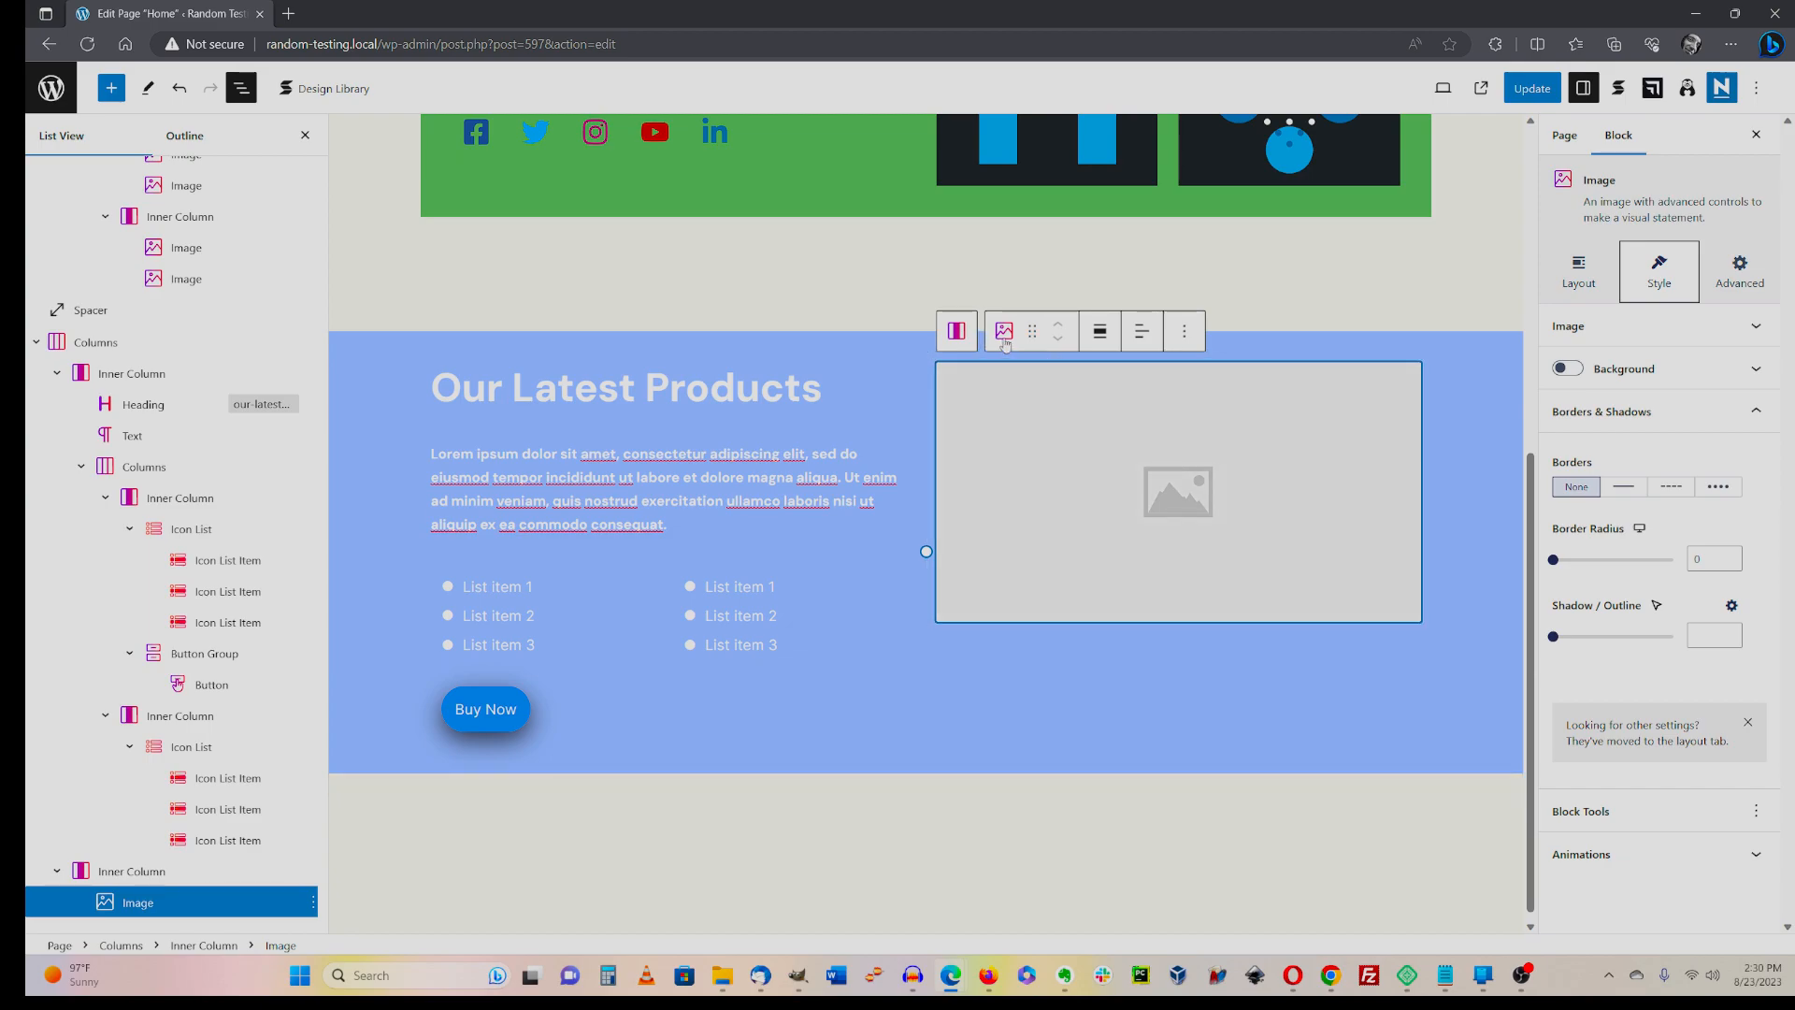
pyautogui.click(1098, 472)
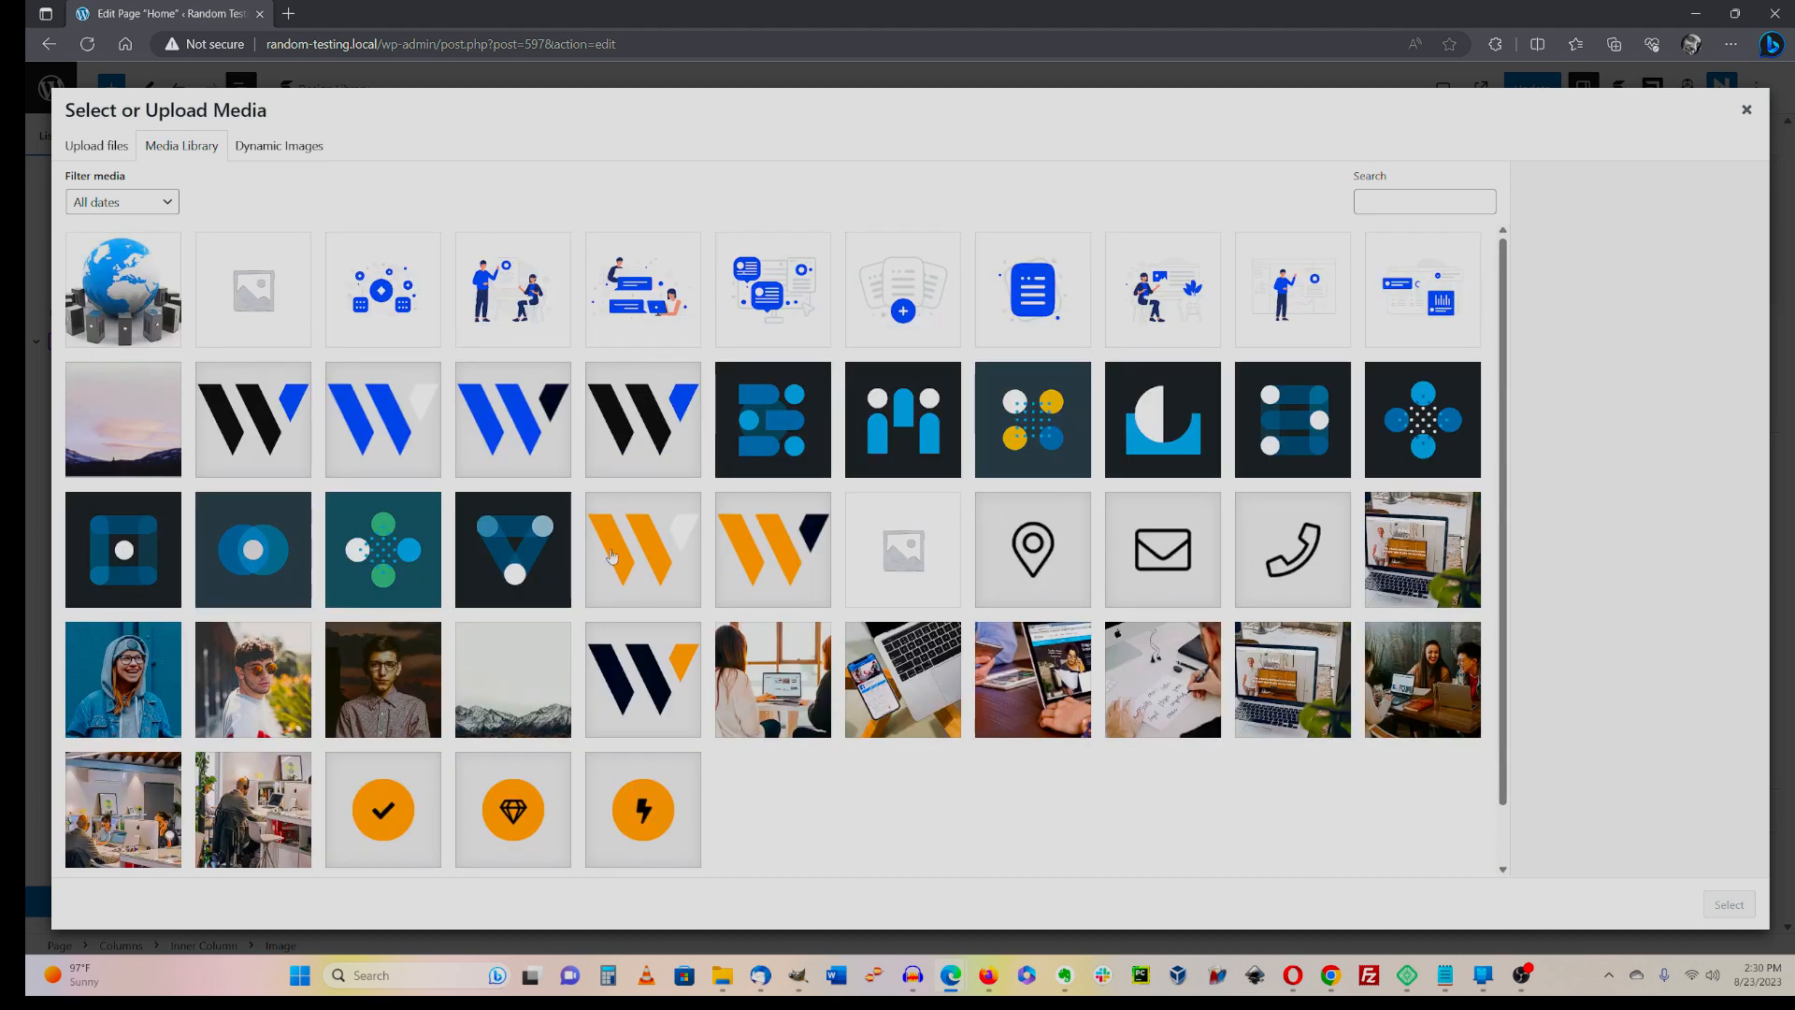
pyautogui.click(113, 280)
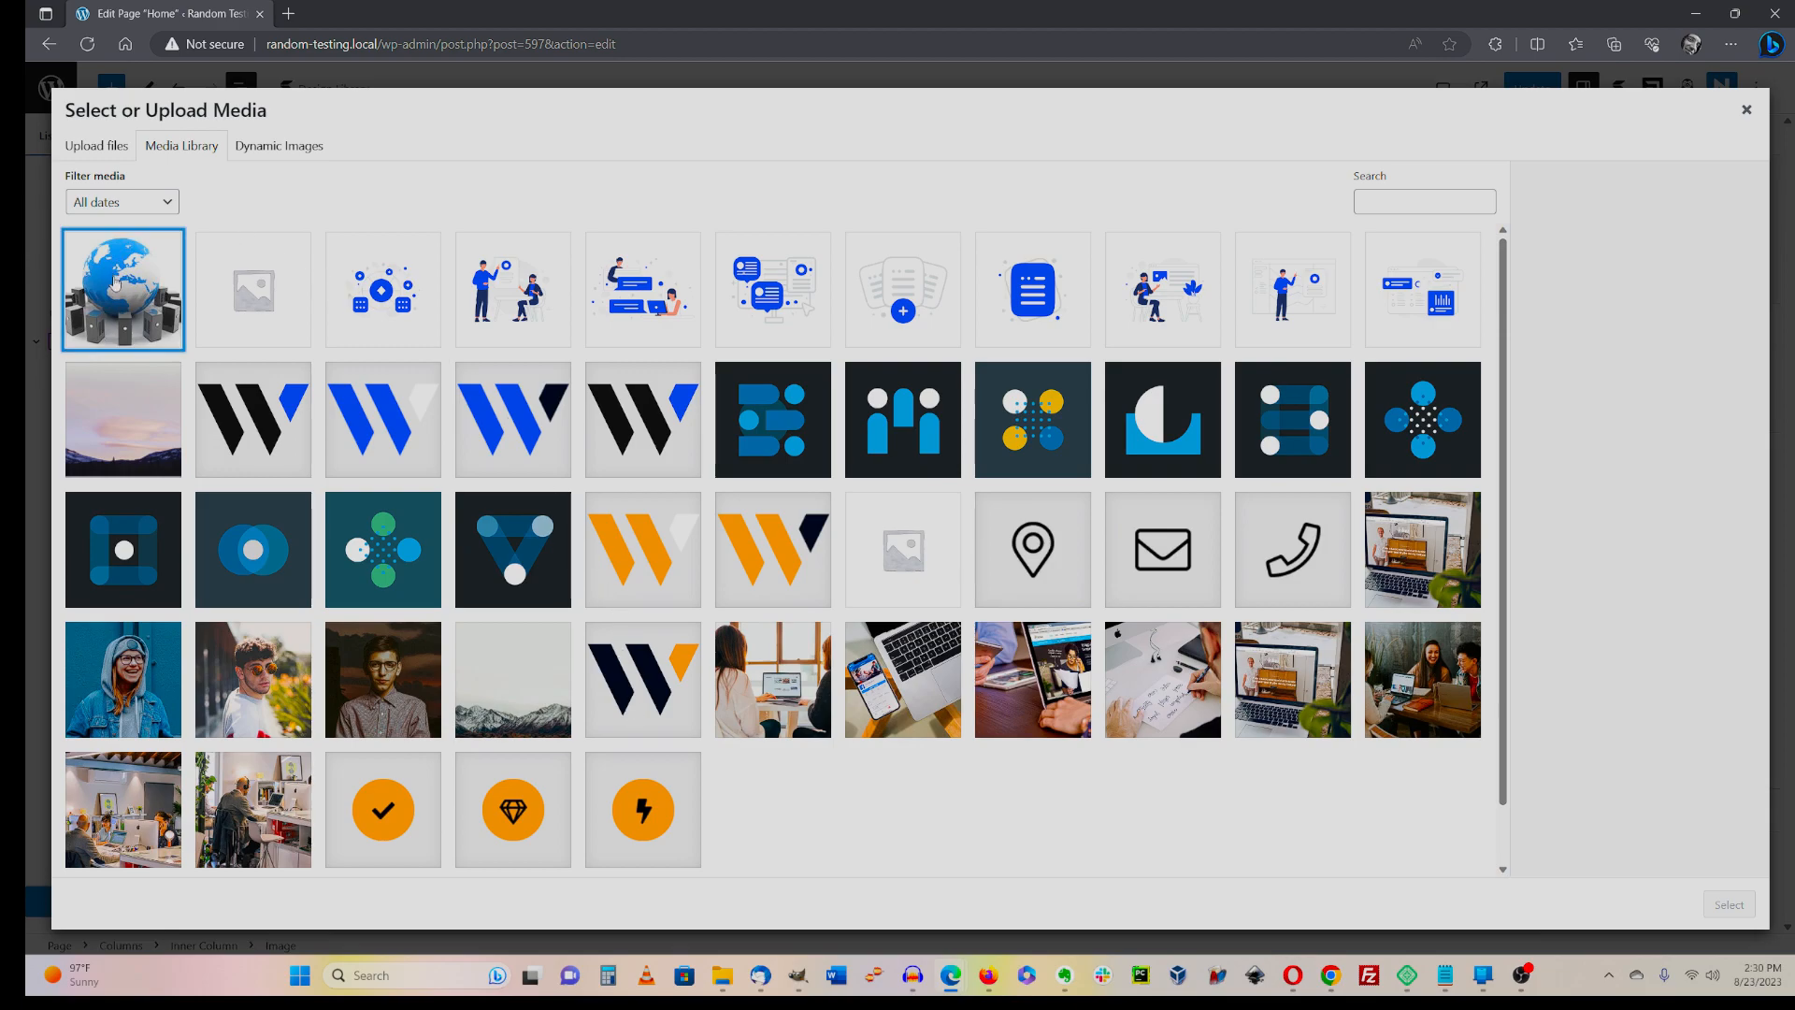
pyautogui.click(1729, 904)
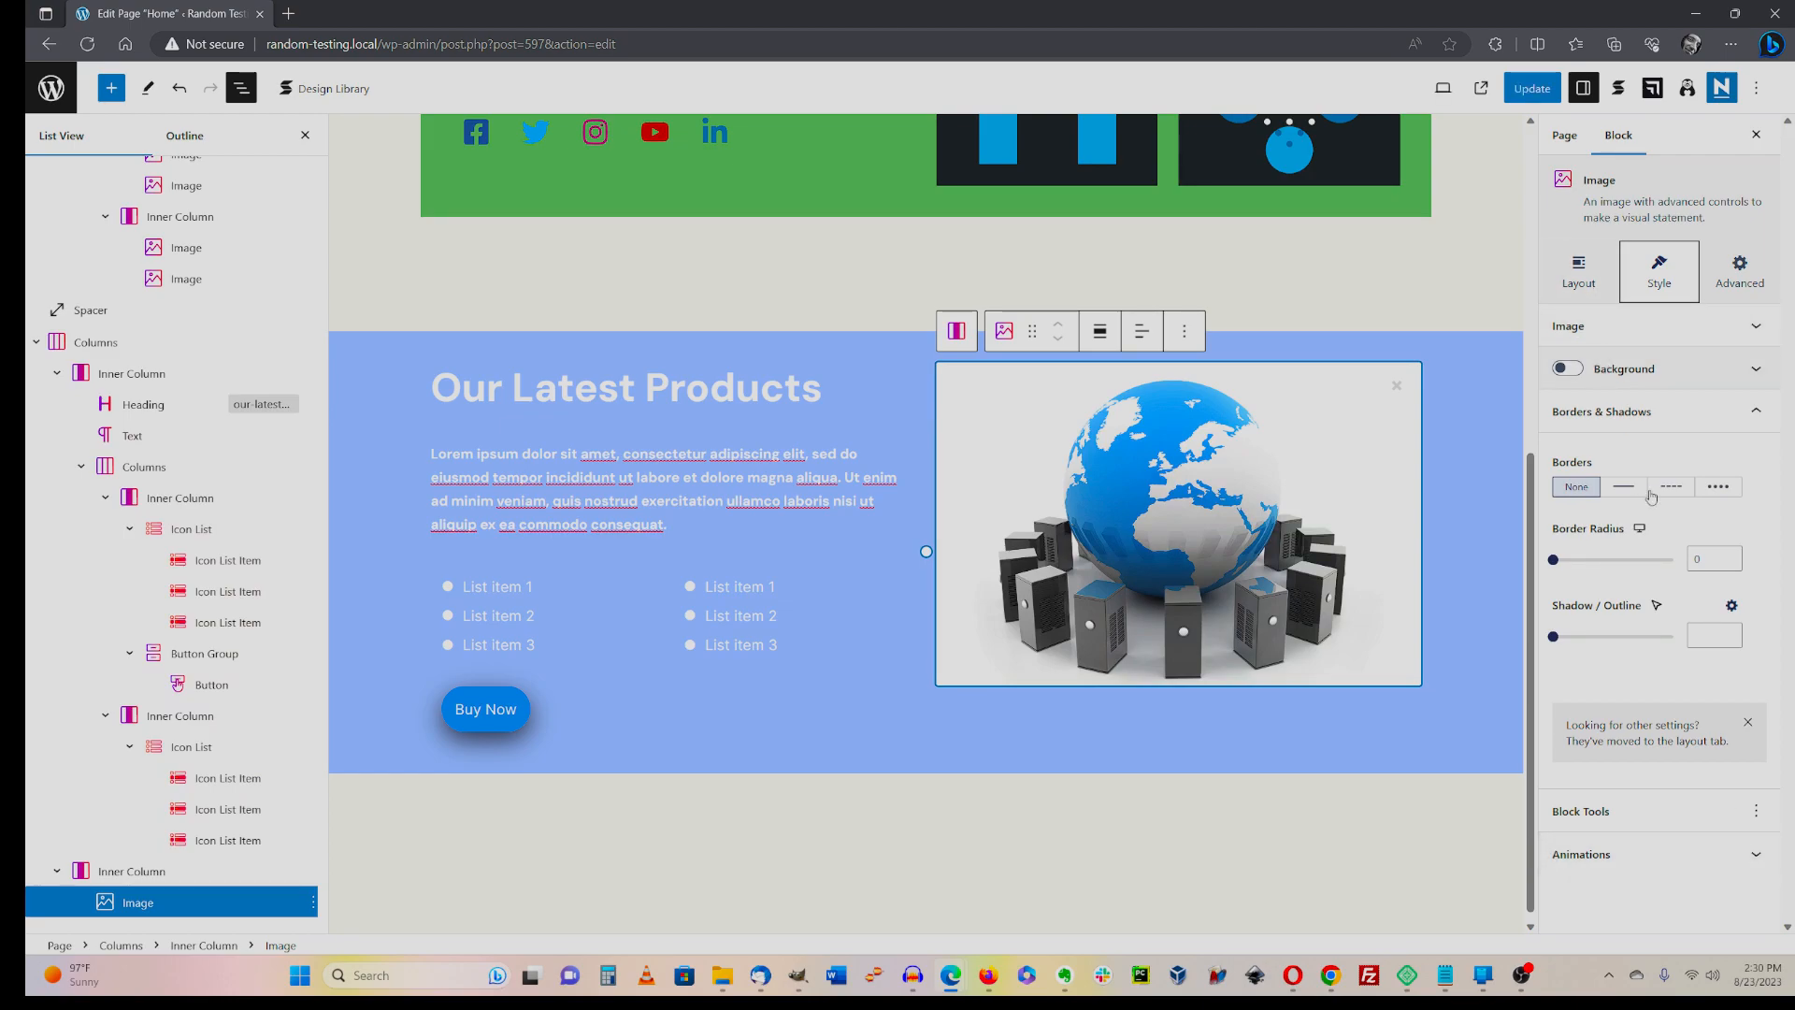
pyautogui.click(1162, 580)
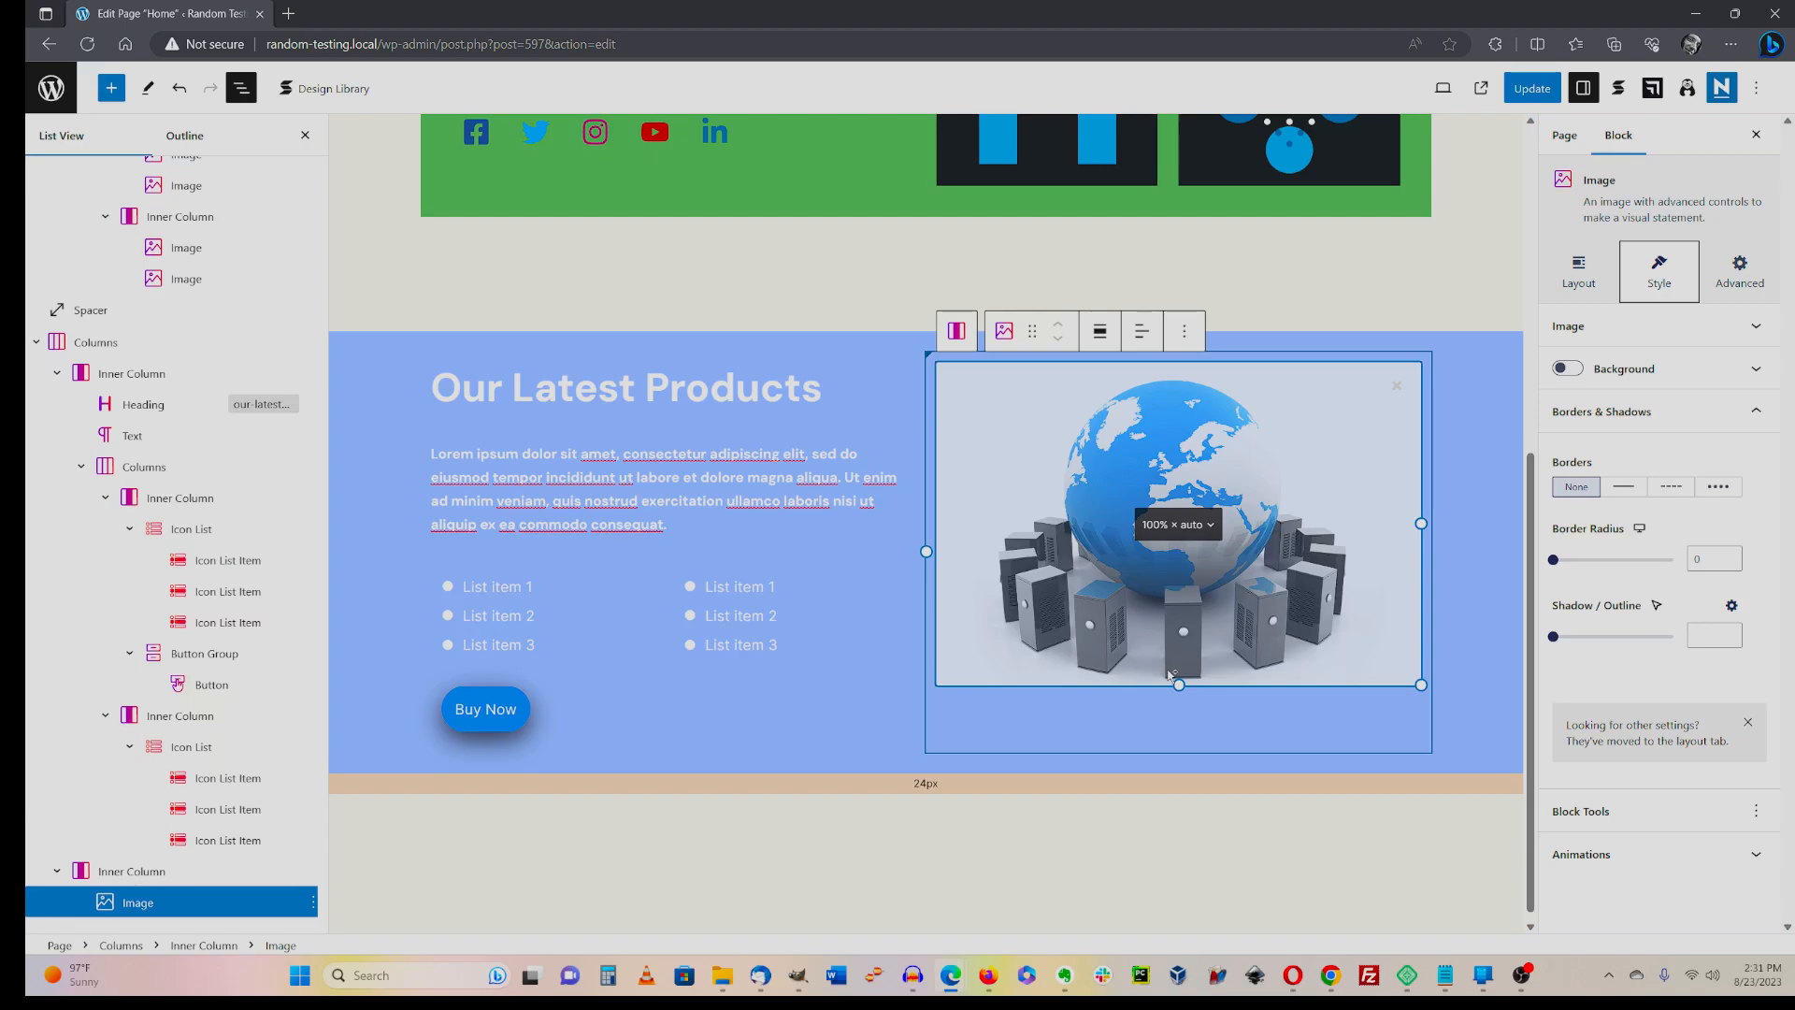
pyautogui.click(1758, 414)
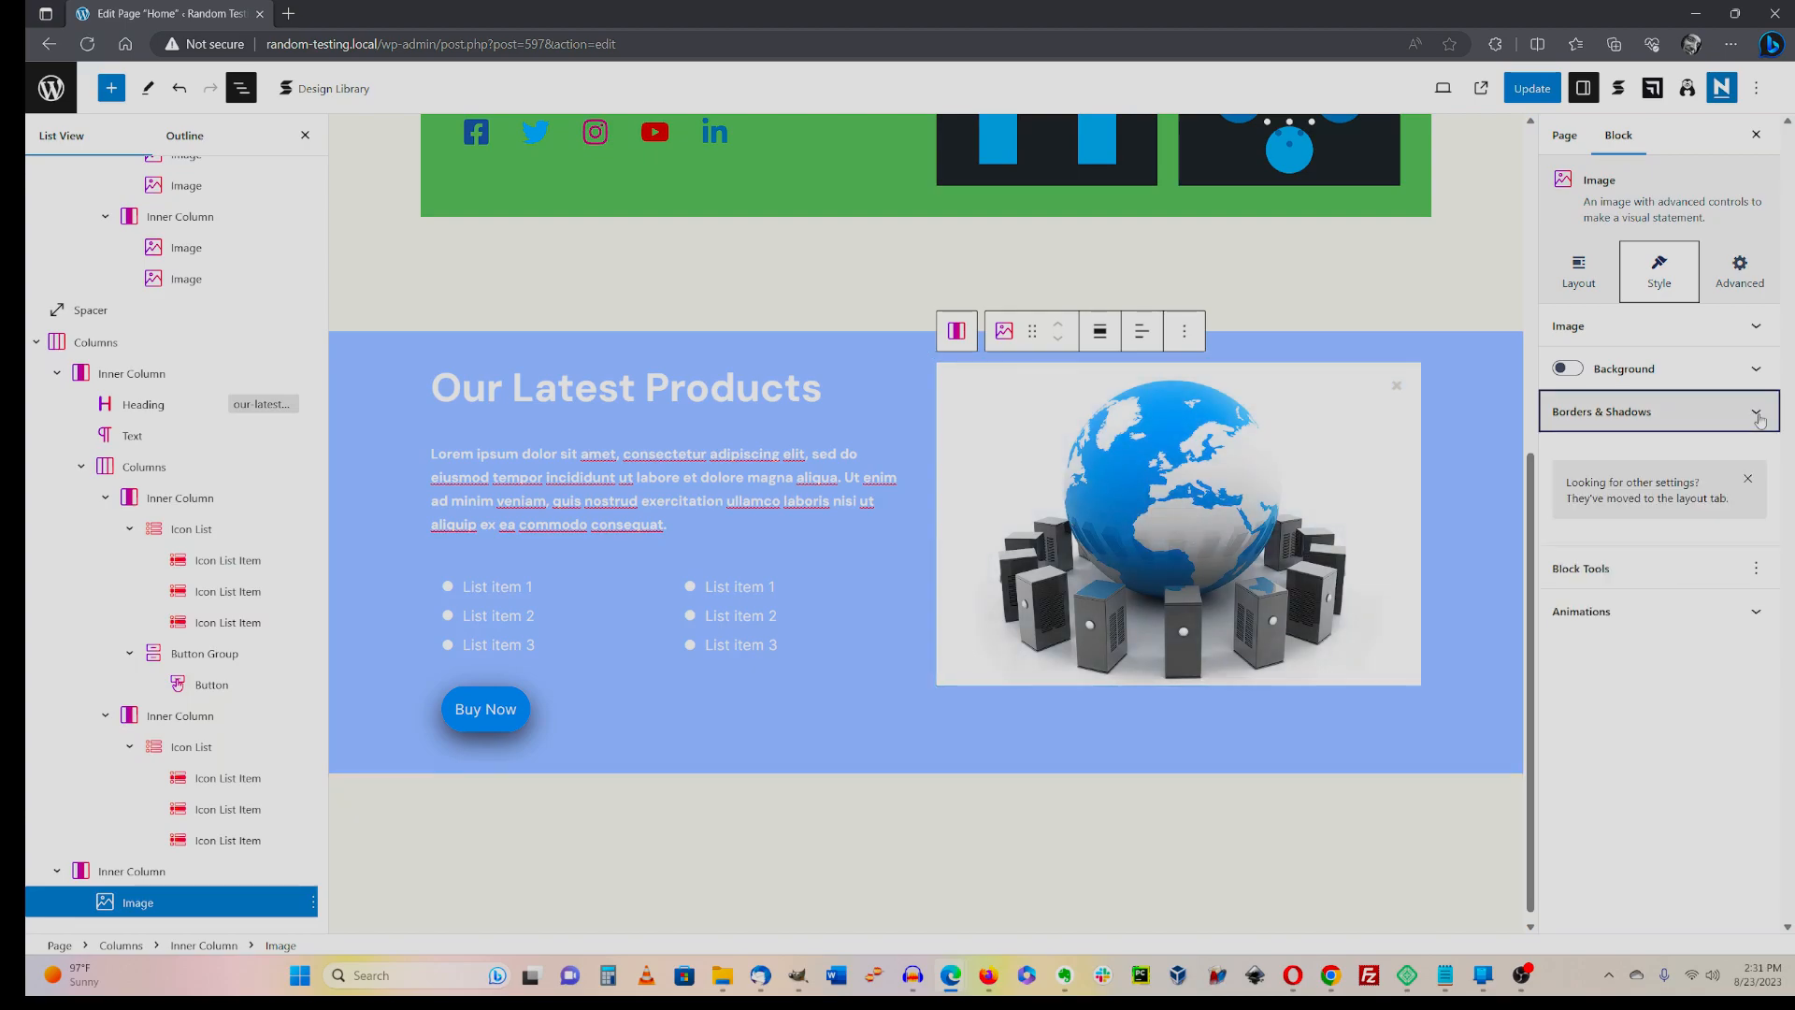
pyautogui.click(1759, 416)
pyautogui.click(1758, 374)
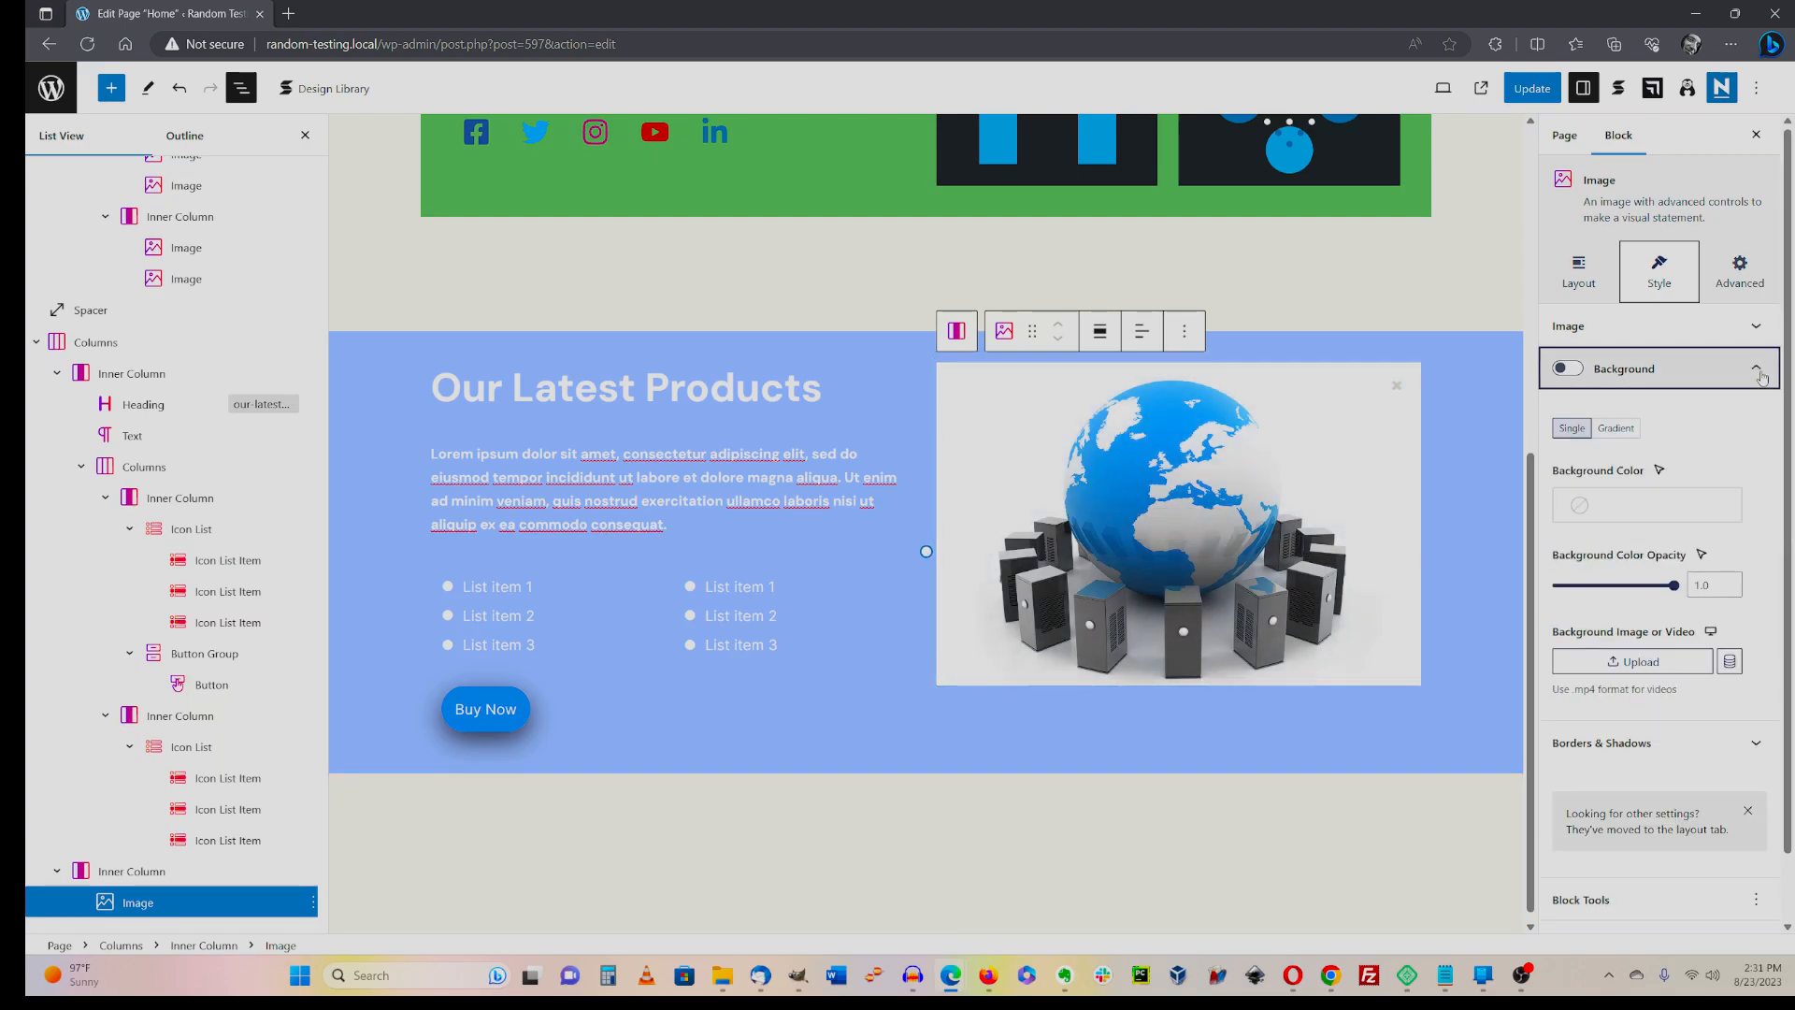
pyautogui.click(1760, 374)
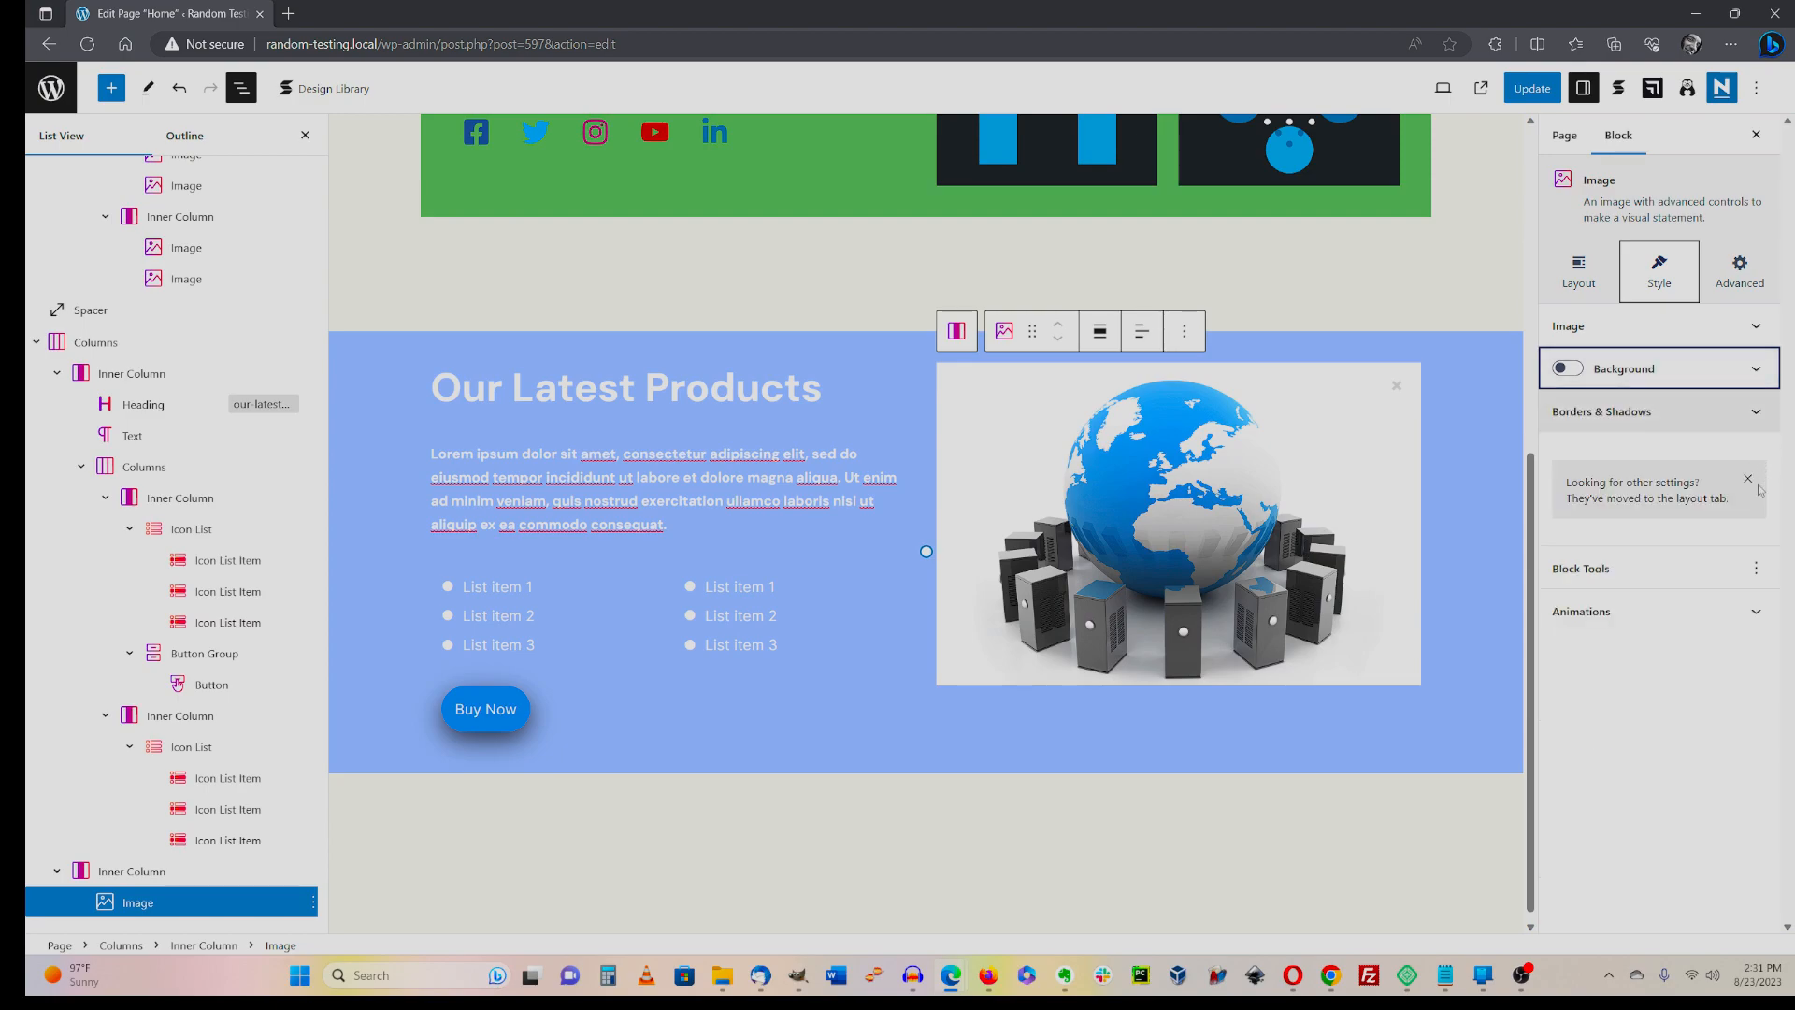
pyautogui.click(1367, 669)
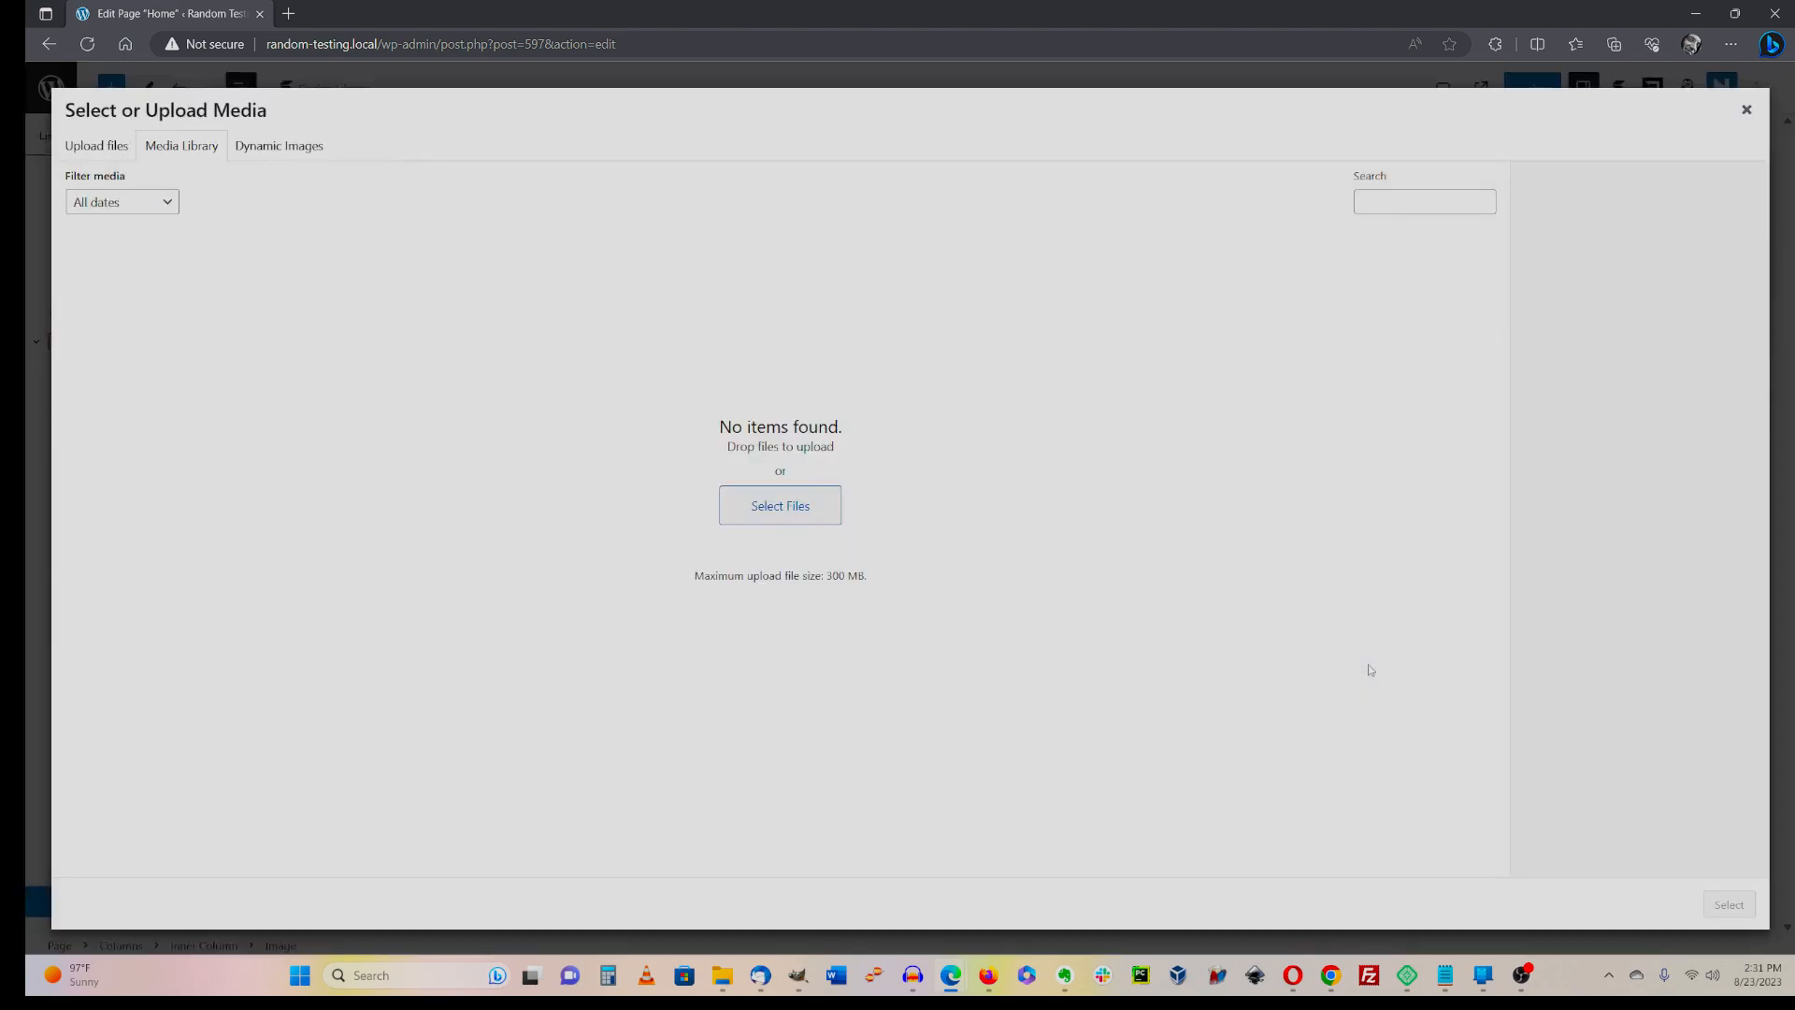
pyautogui.click(1747, 111)
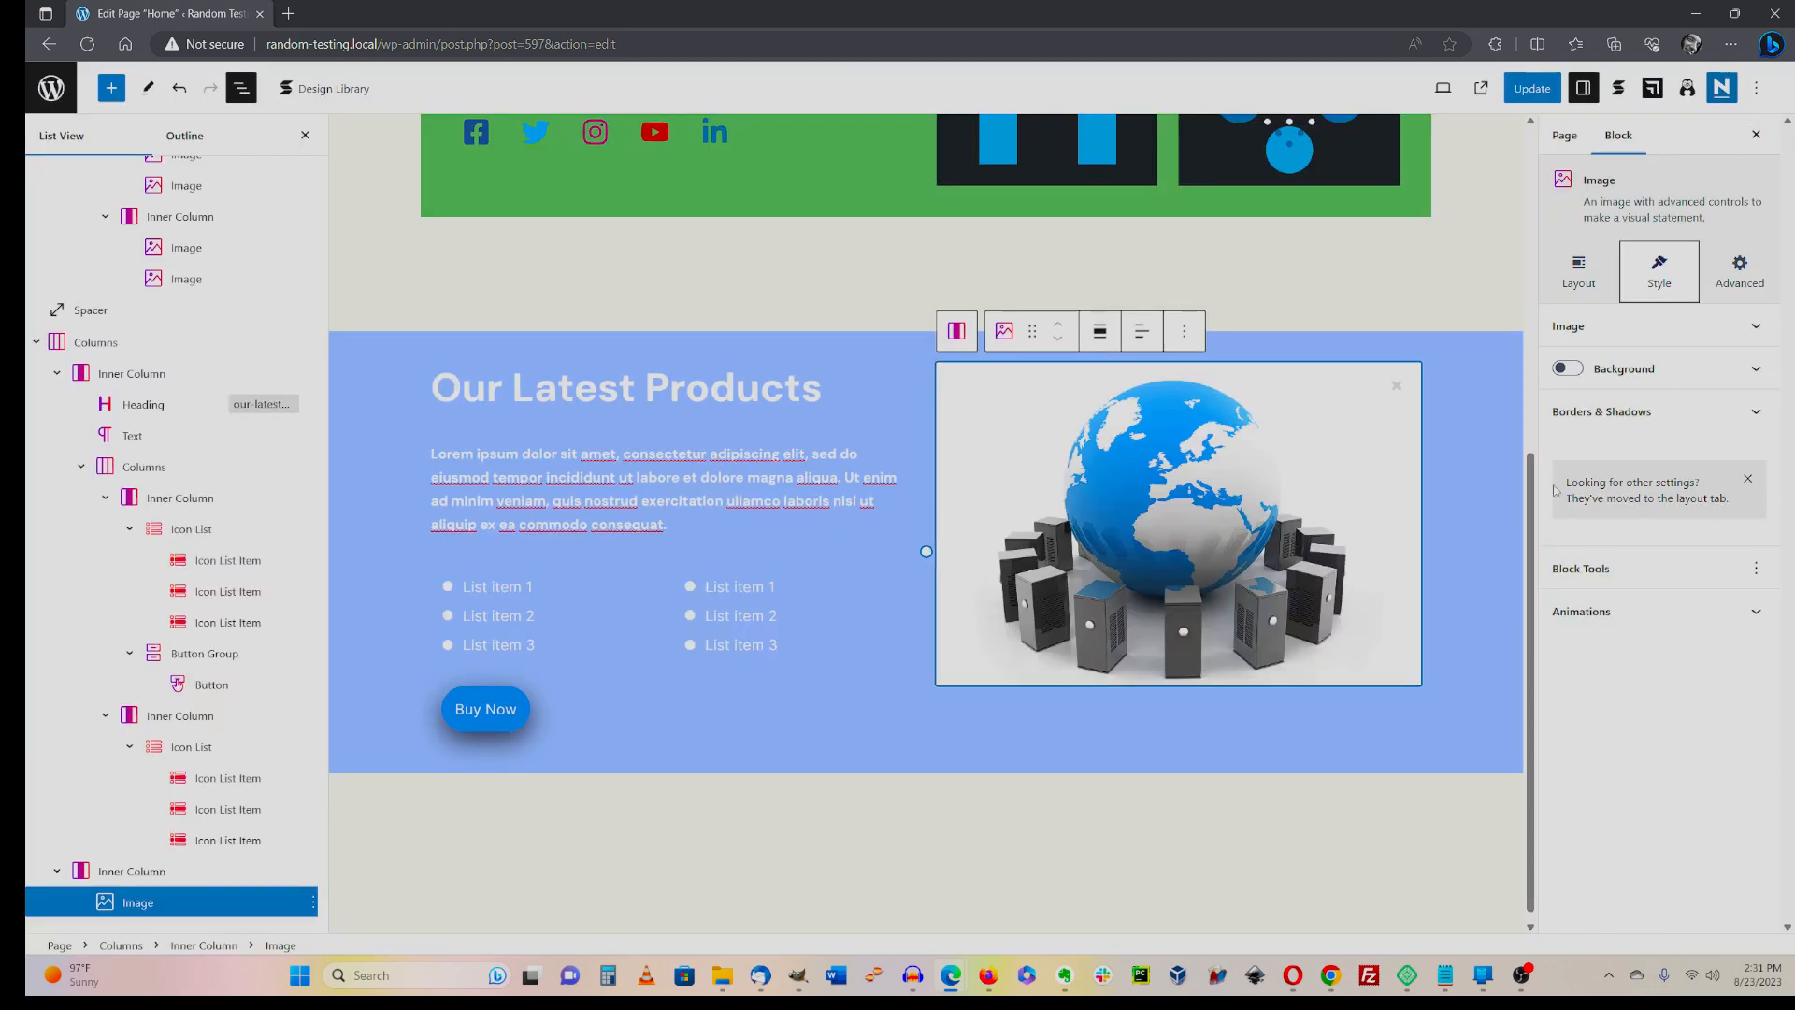
pyautogui.click(1591, 284)
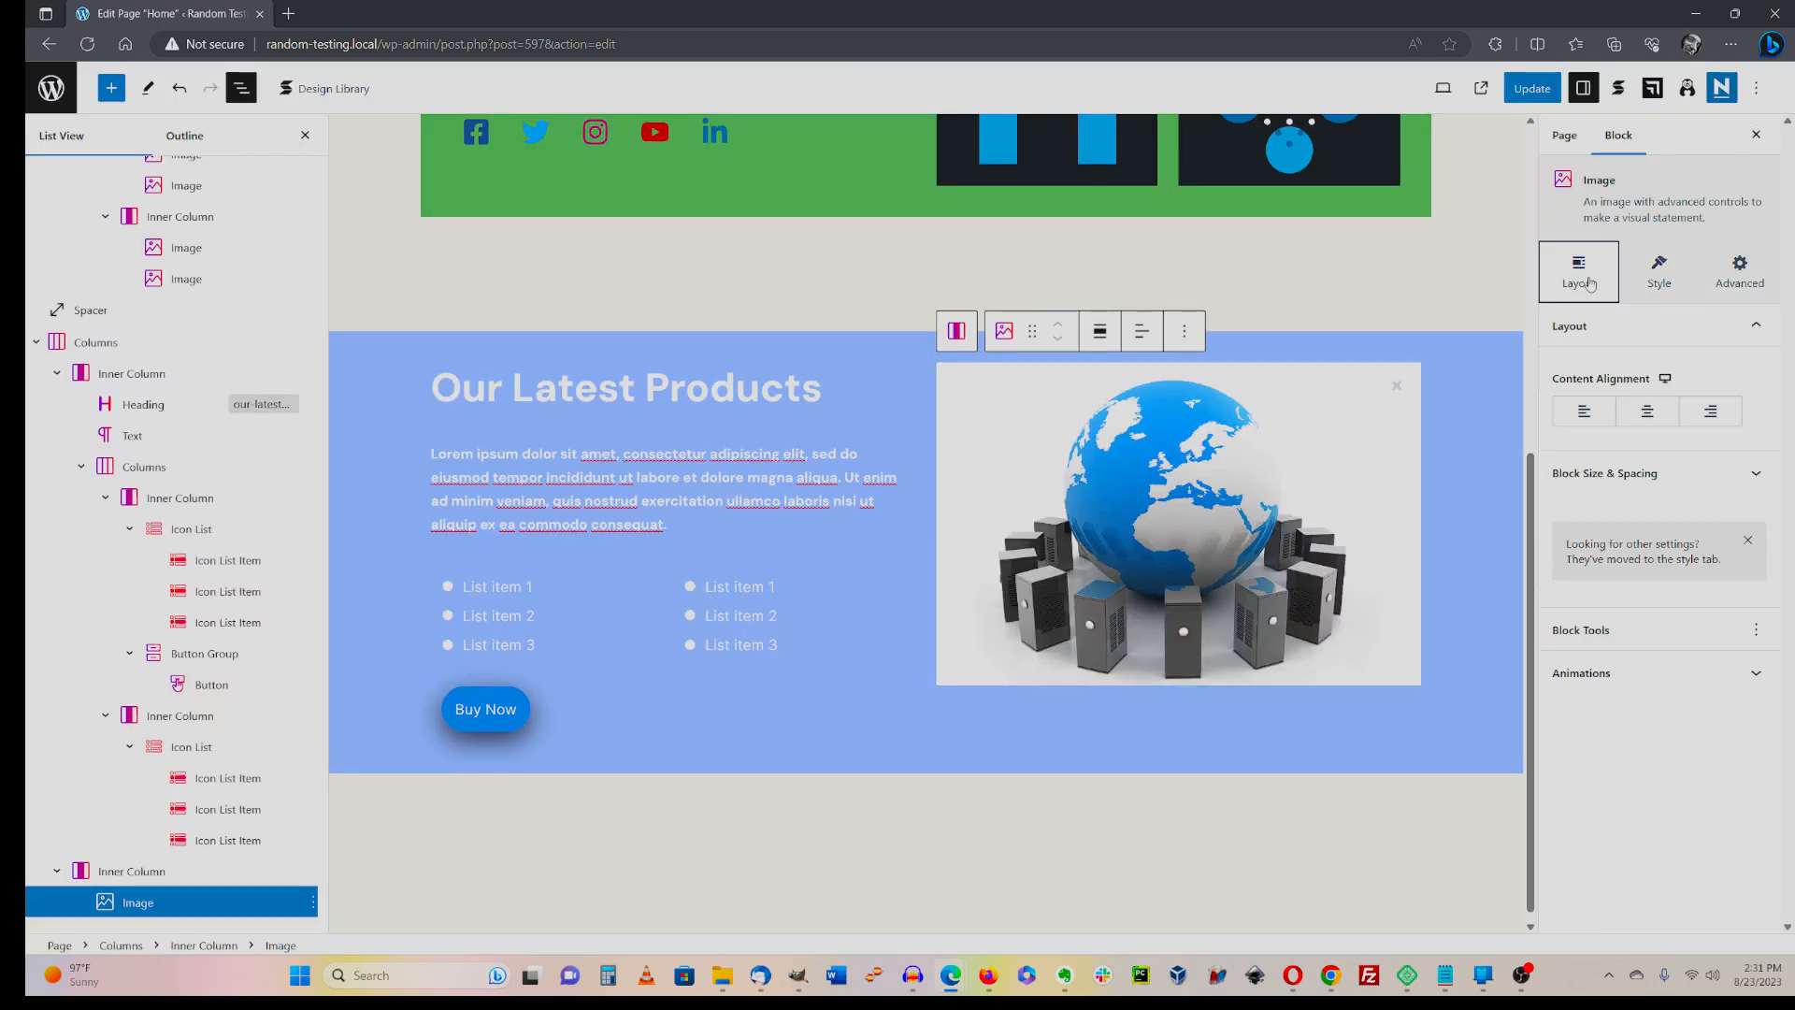
# - Apply the Blob 1 shape to the globe image in the section's second column
pyautogui.click(1648, 280)
pyautogui.click(1762, 335)
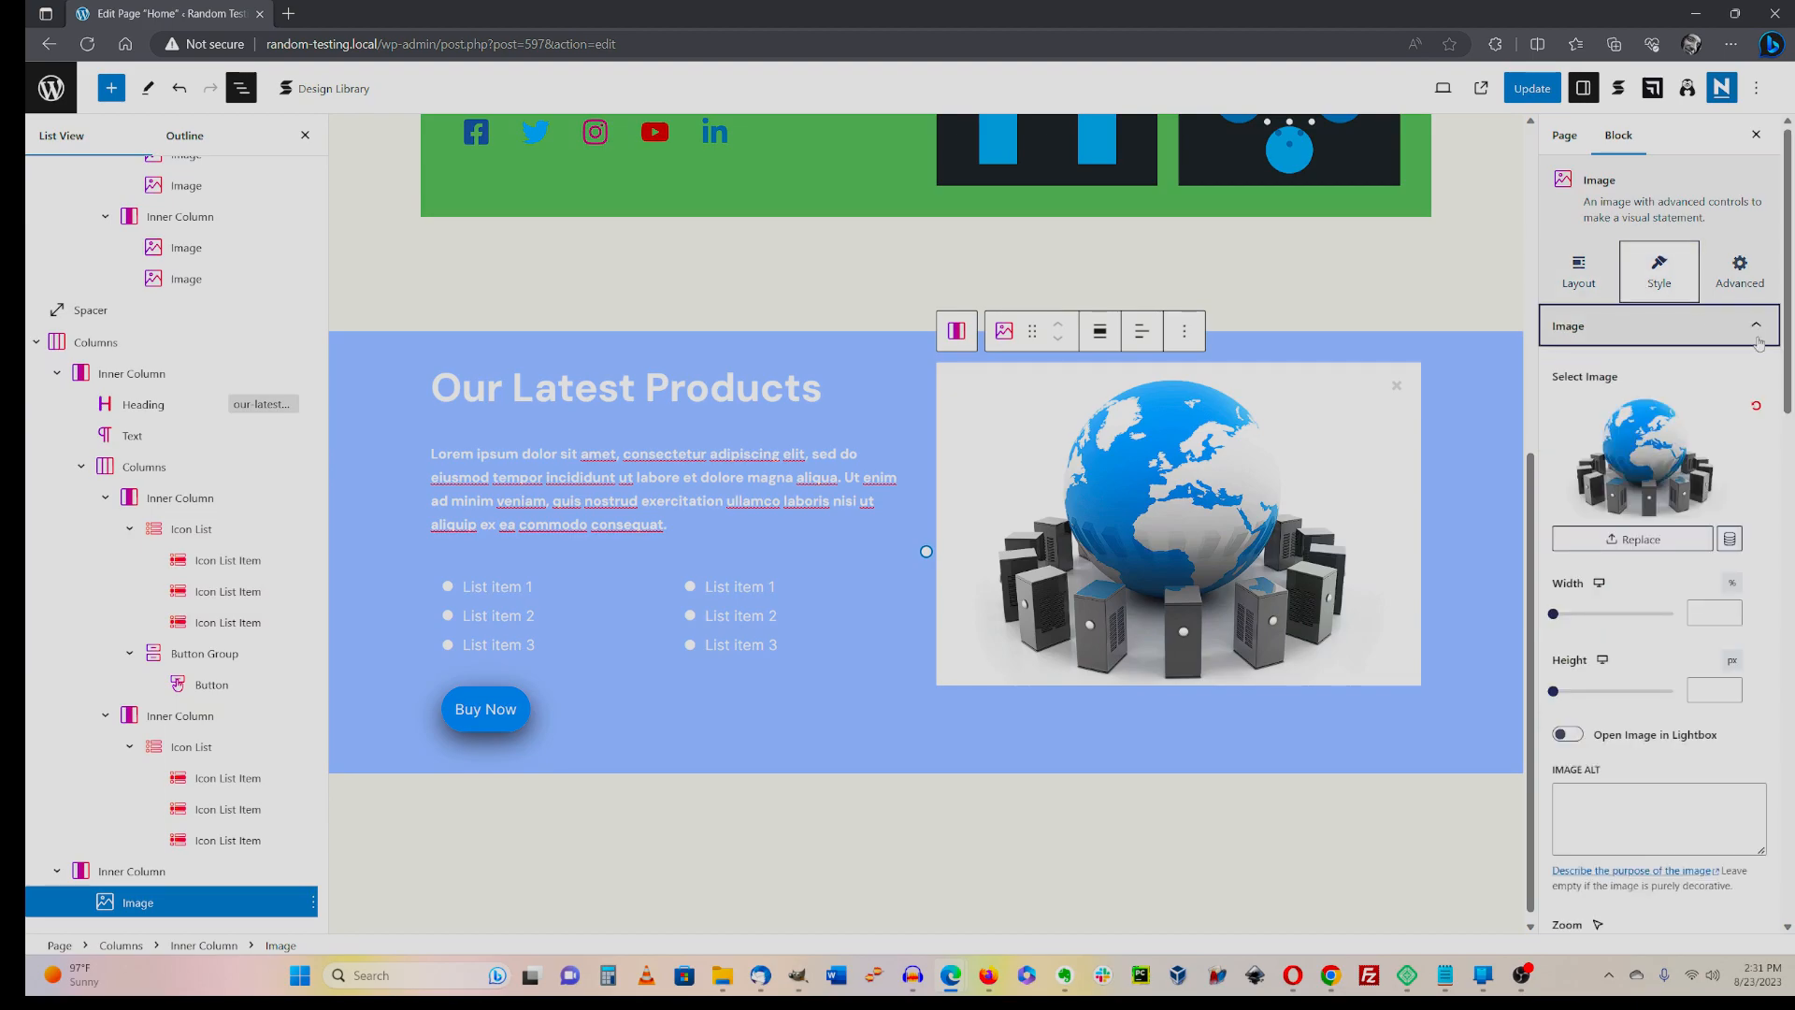
pyautogui.scroll(-5, 1735, 593)
pyautogui.scroll(-5, 1735, 596)
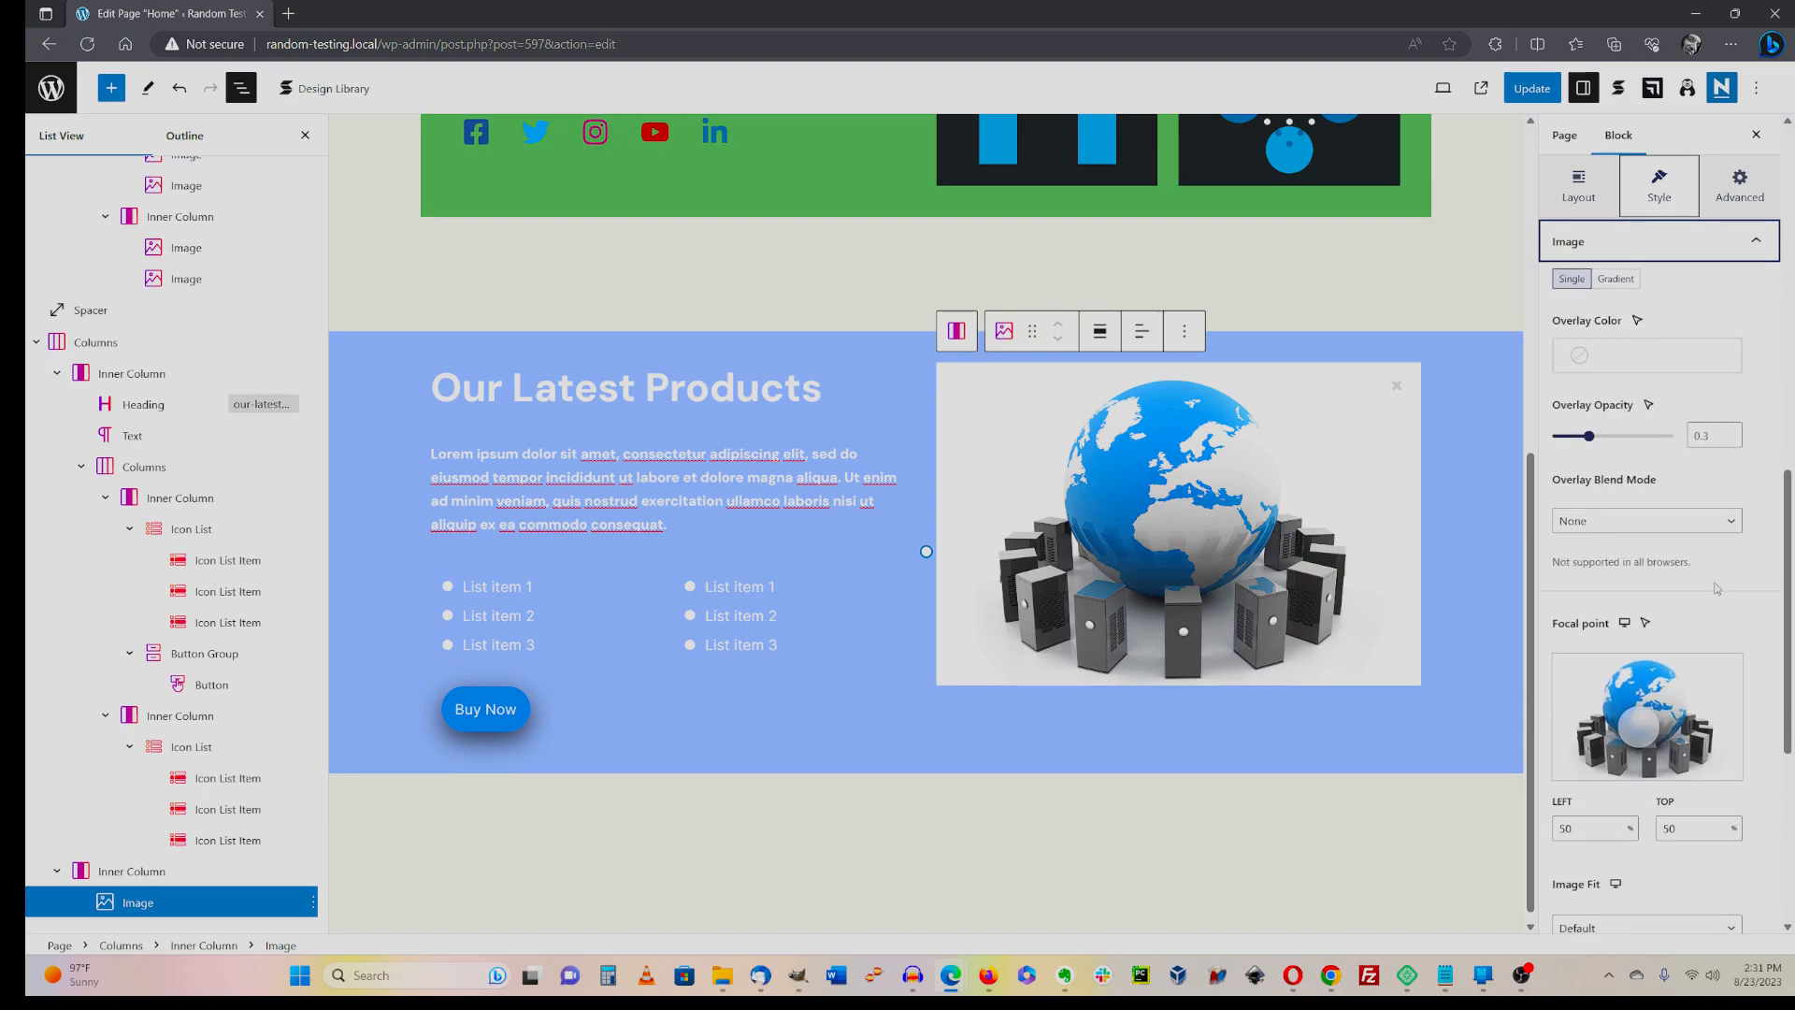
pyautogui.scroll(-4, 1717, 589)
pyautogui.scroll(-1, 1654, 542)
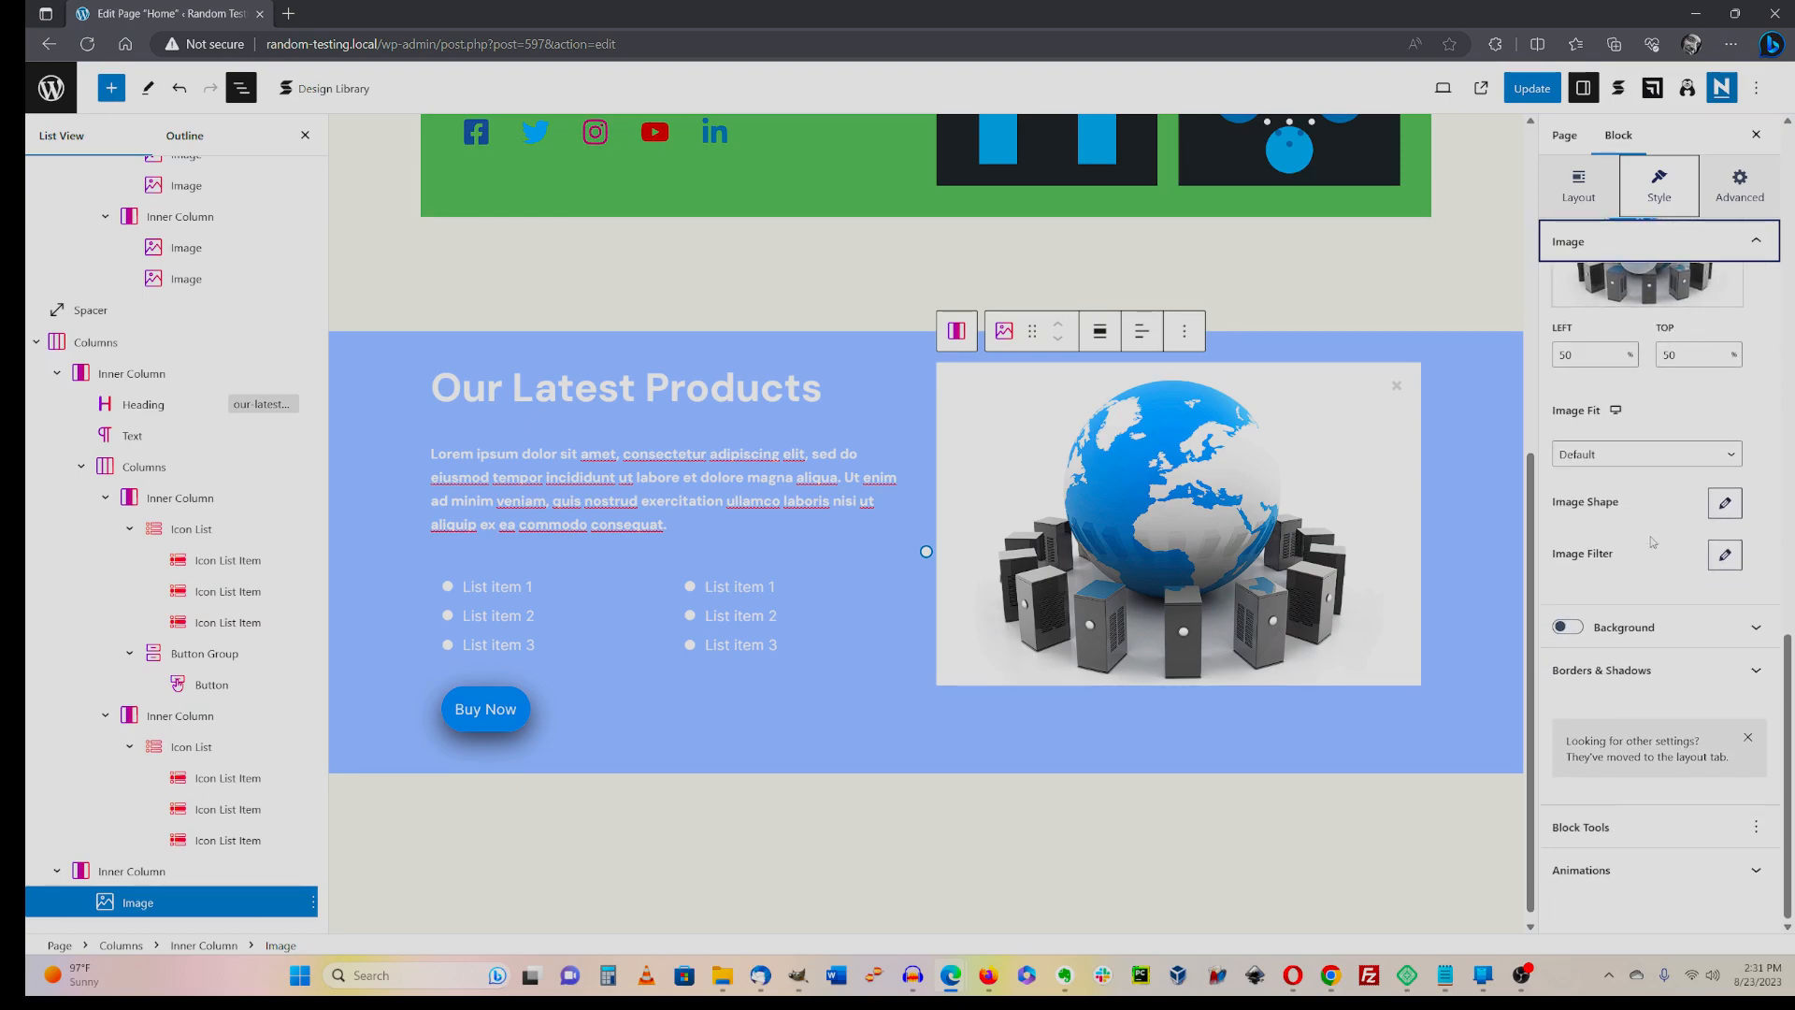
pyautogui.scroll(2, 1657, 556)
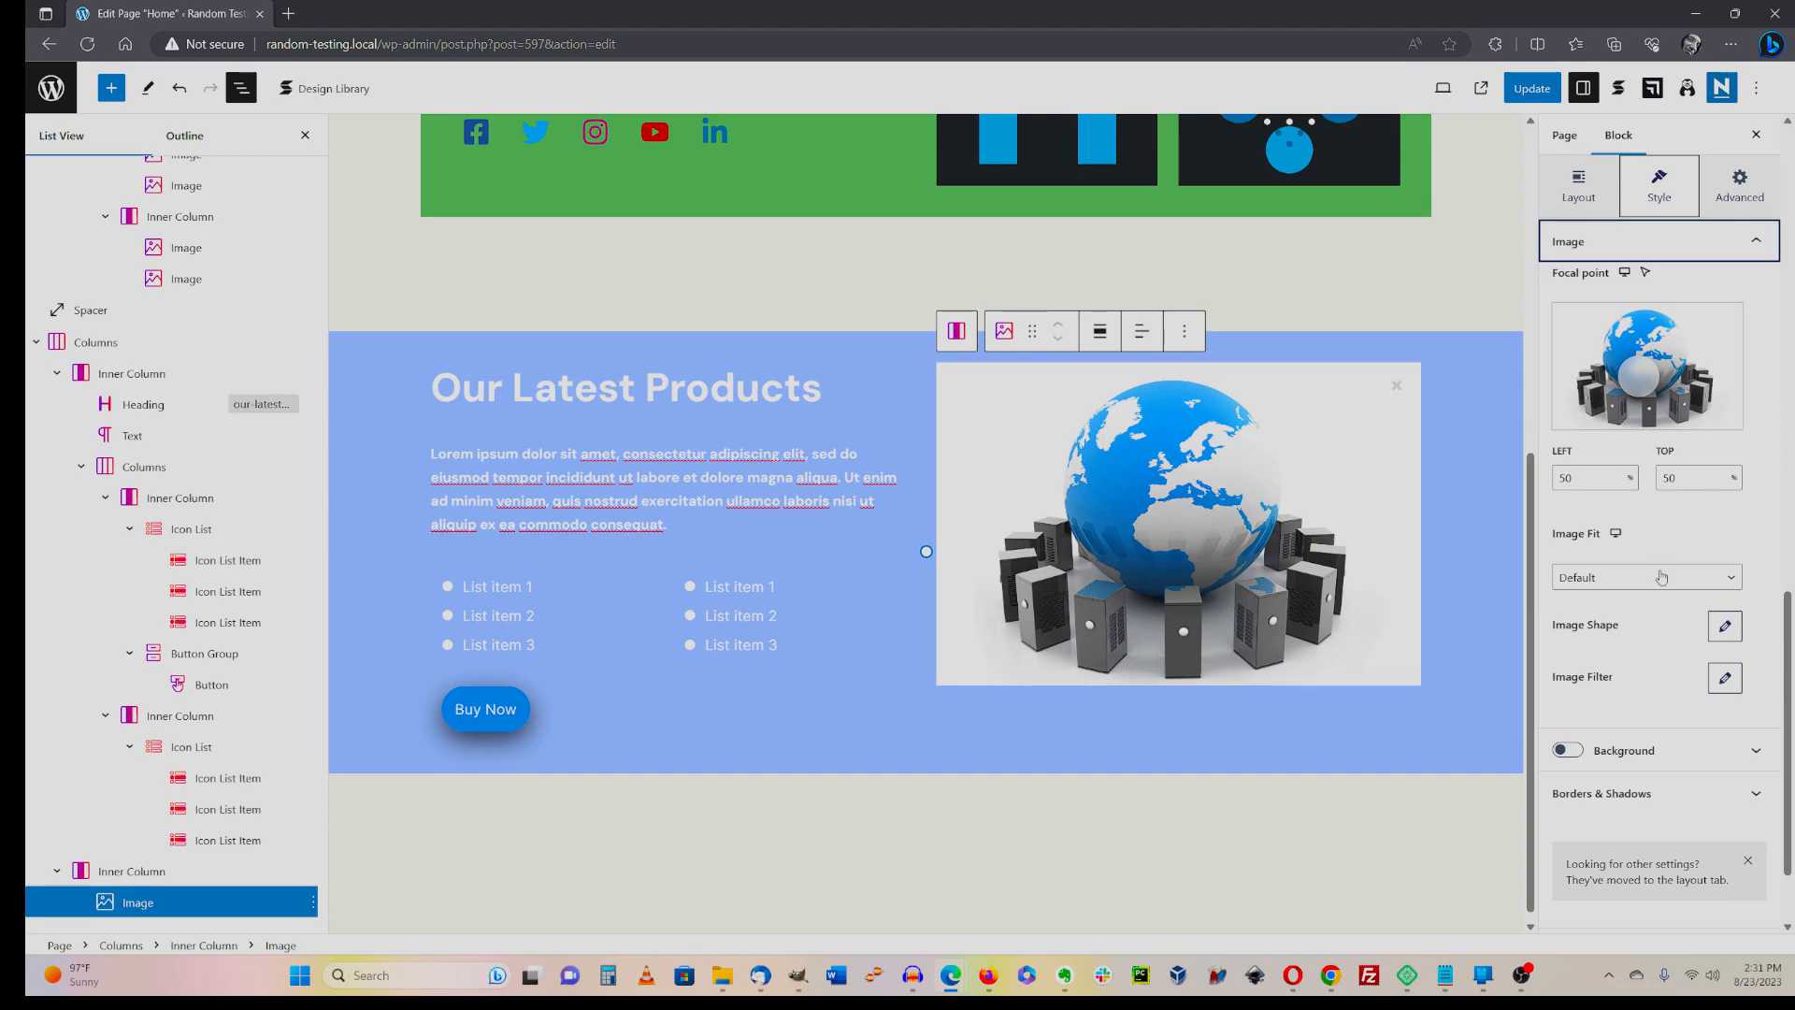
pyautogui.click(1723, 625)
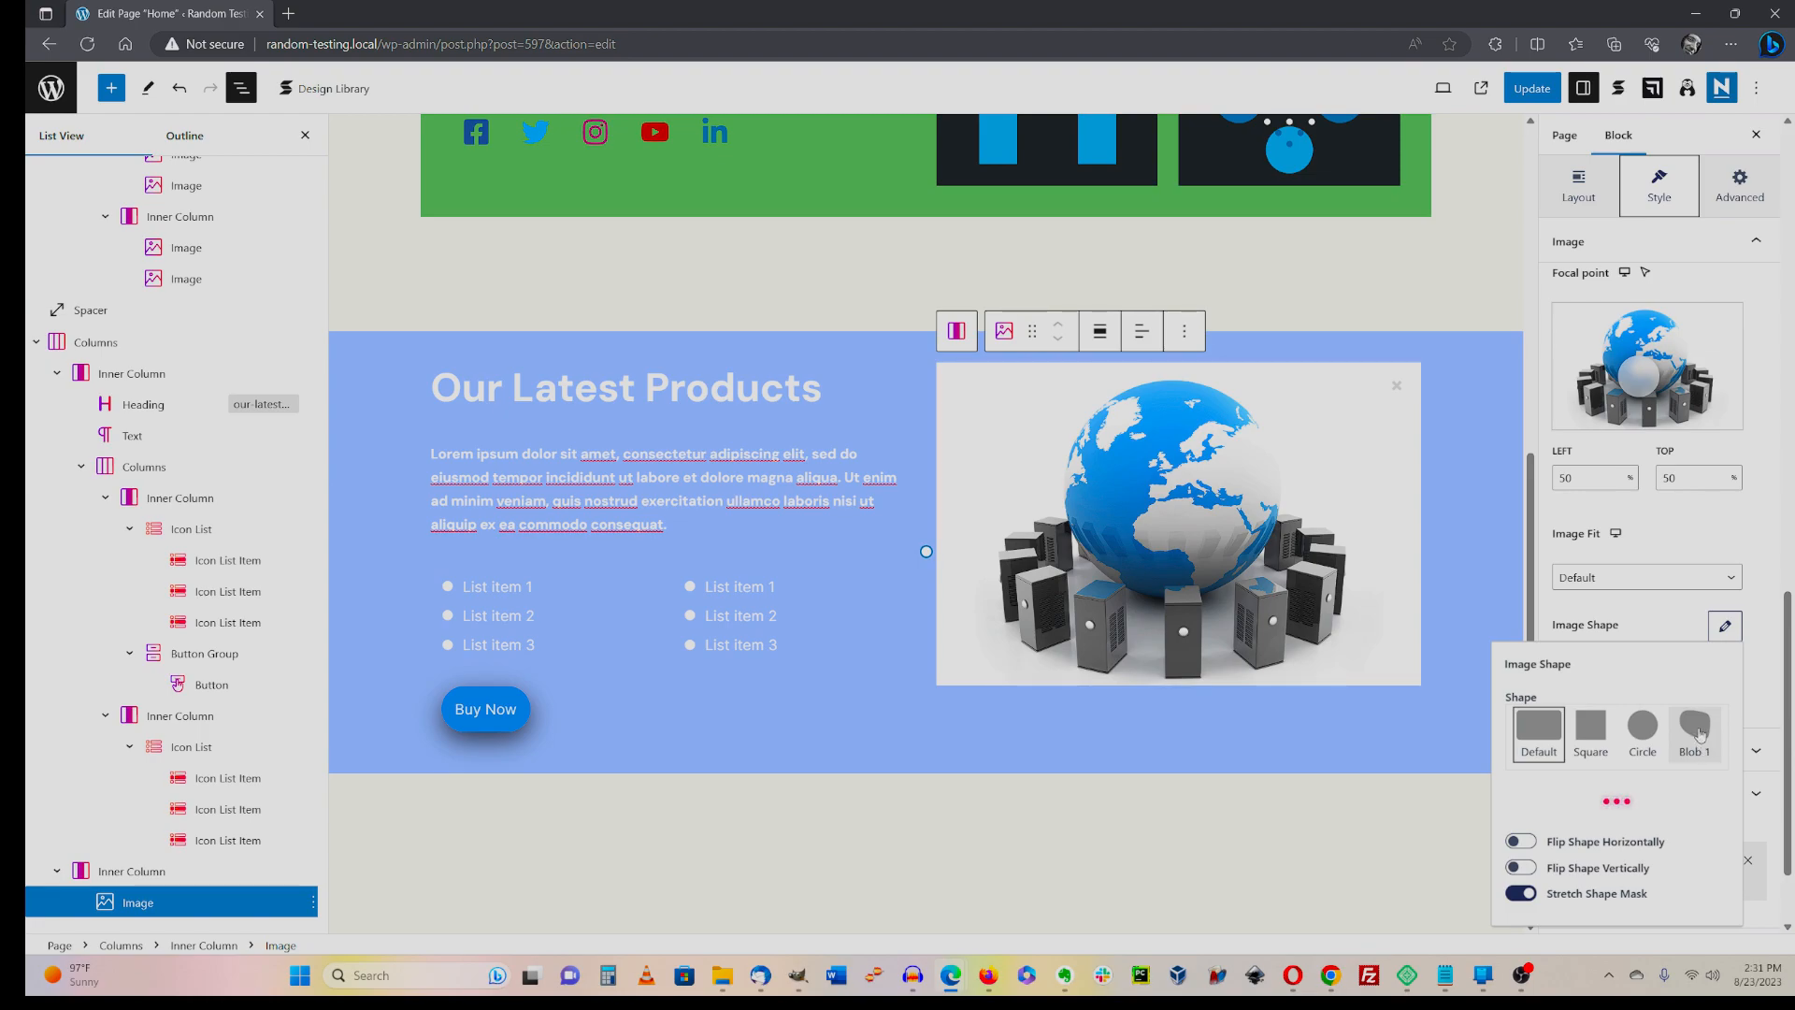
pyautogui.click(1696, 732)
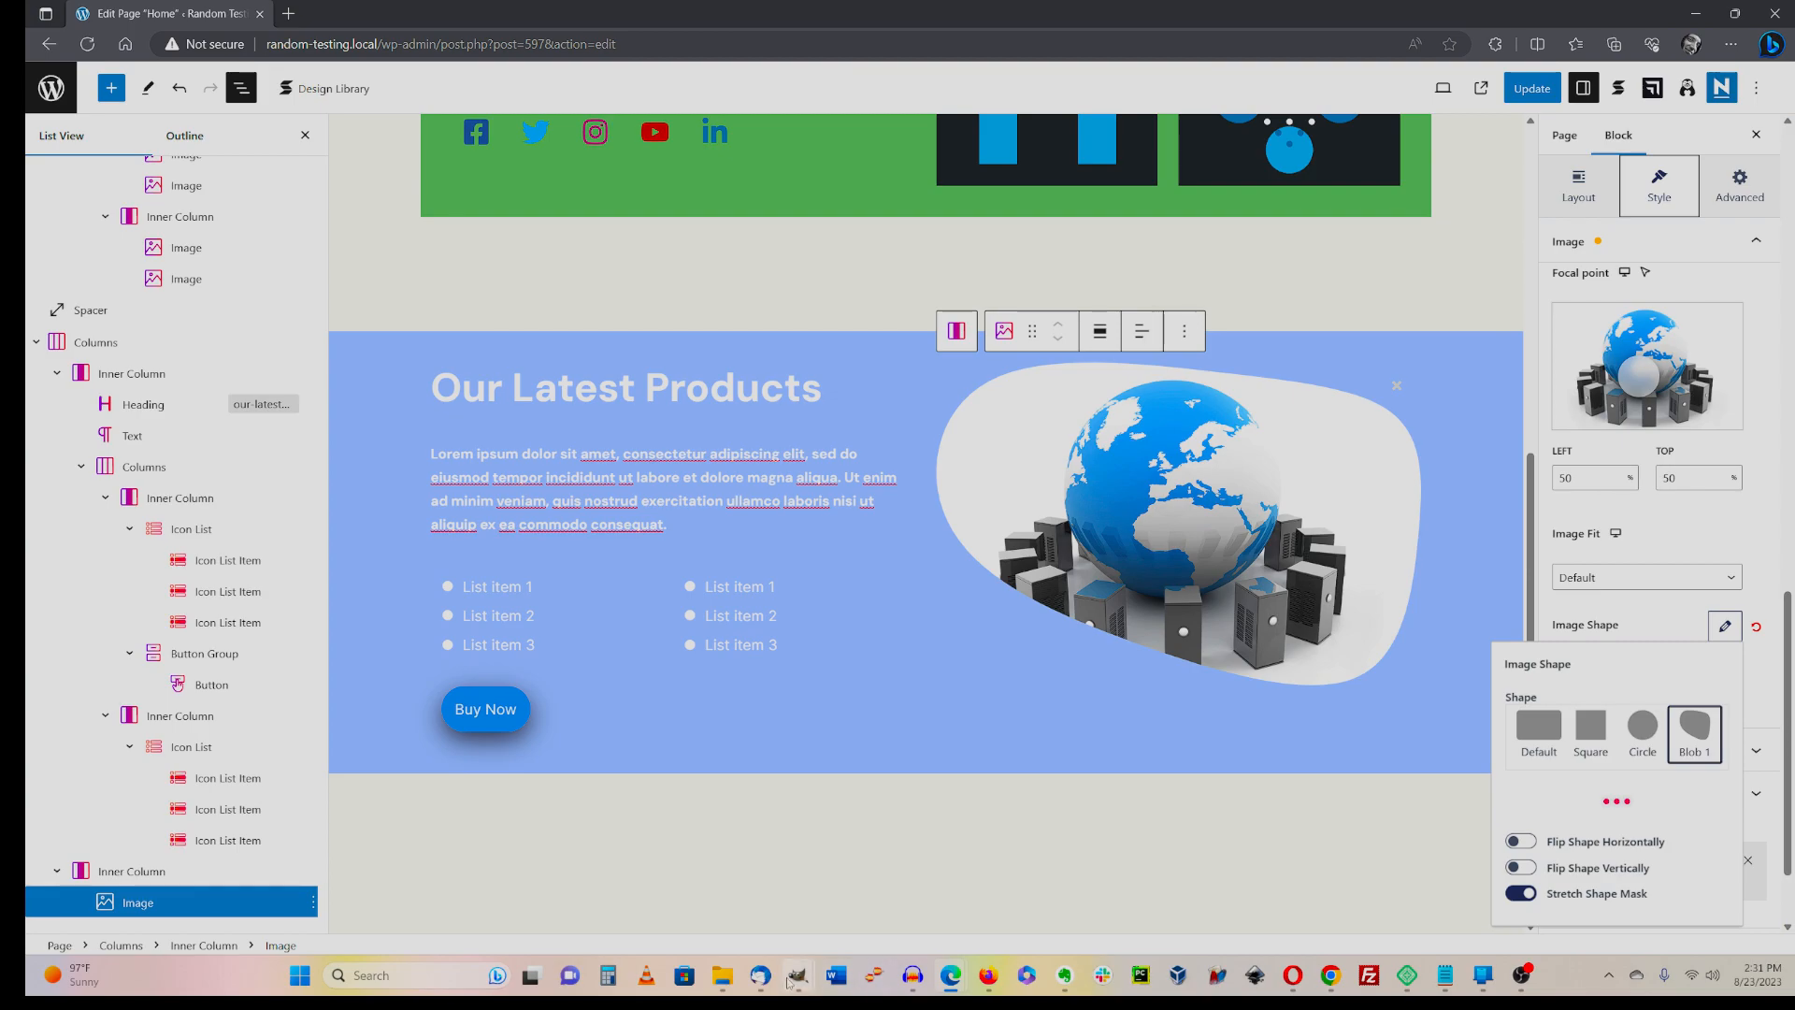
pyautogui.click(1431, 258)
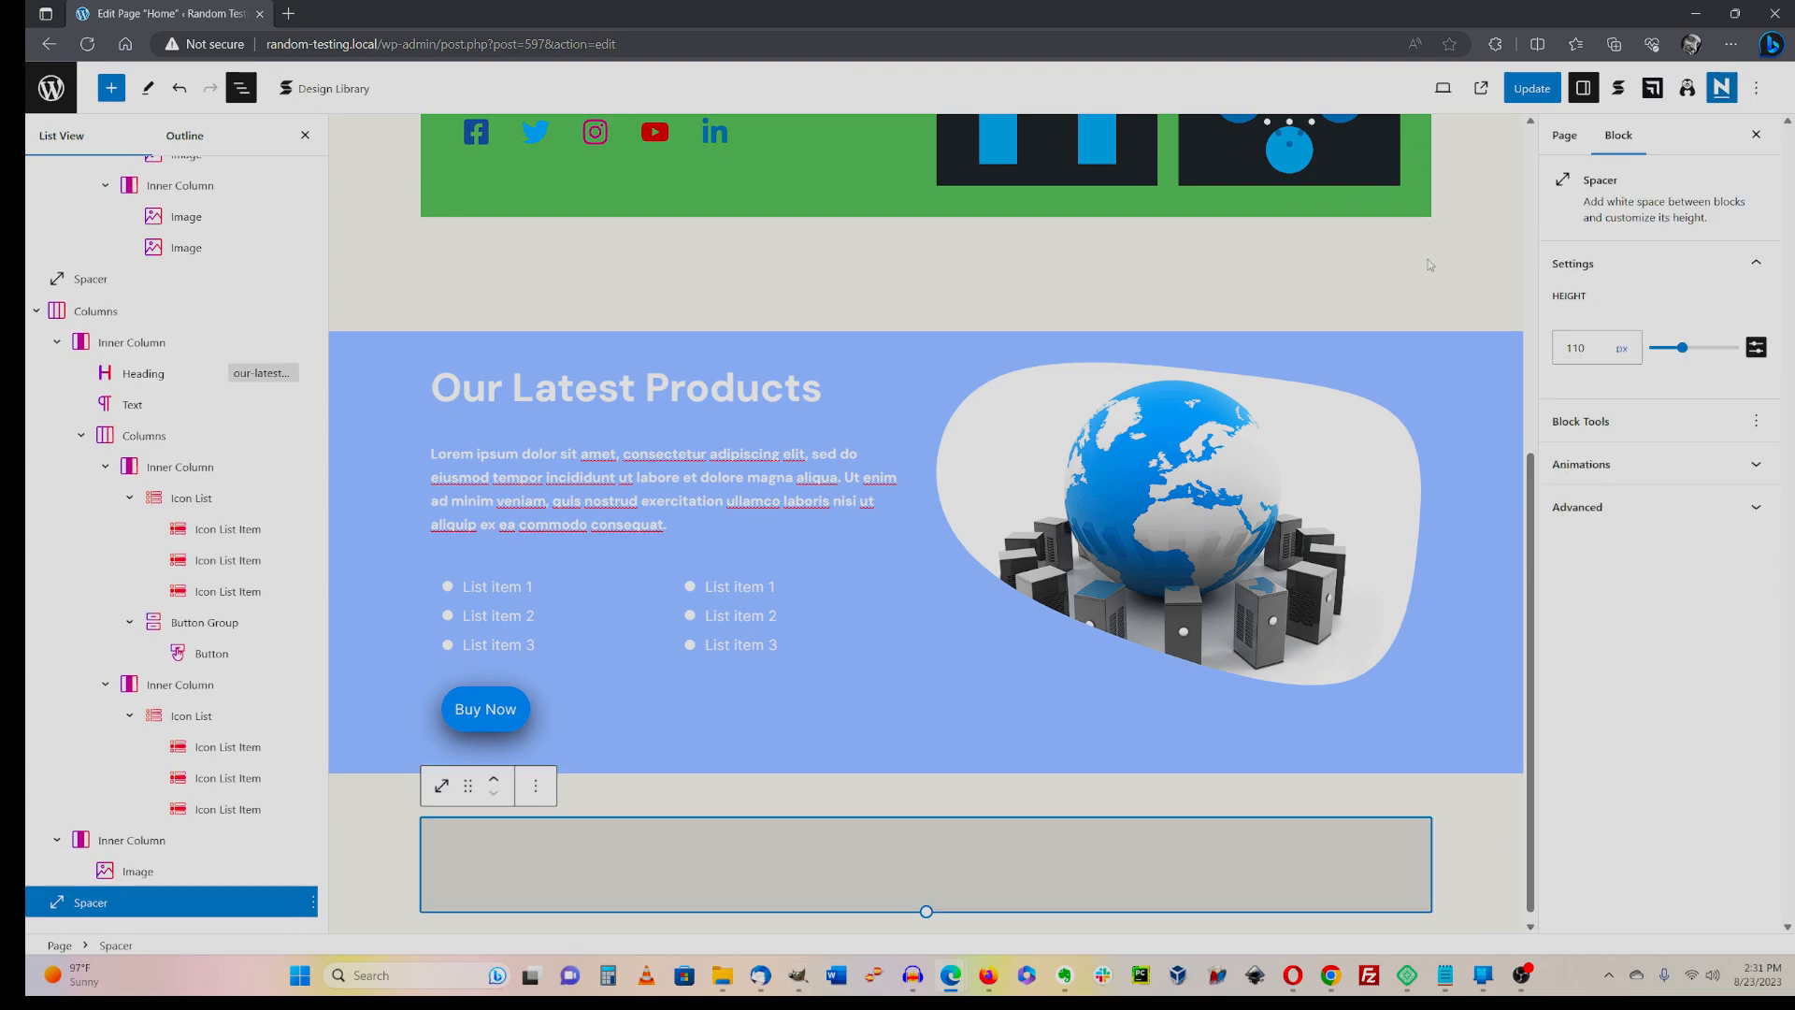
# - Preview the page in a new tab, check the "Our Latest Products" section, and return to the editor
pyautogui.click(1442, 88)
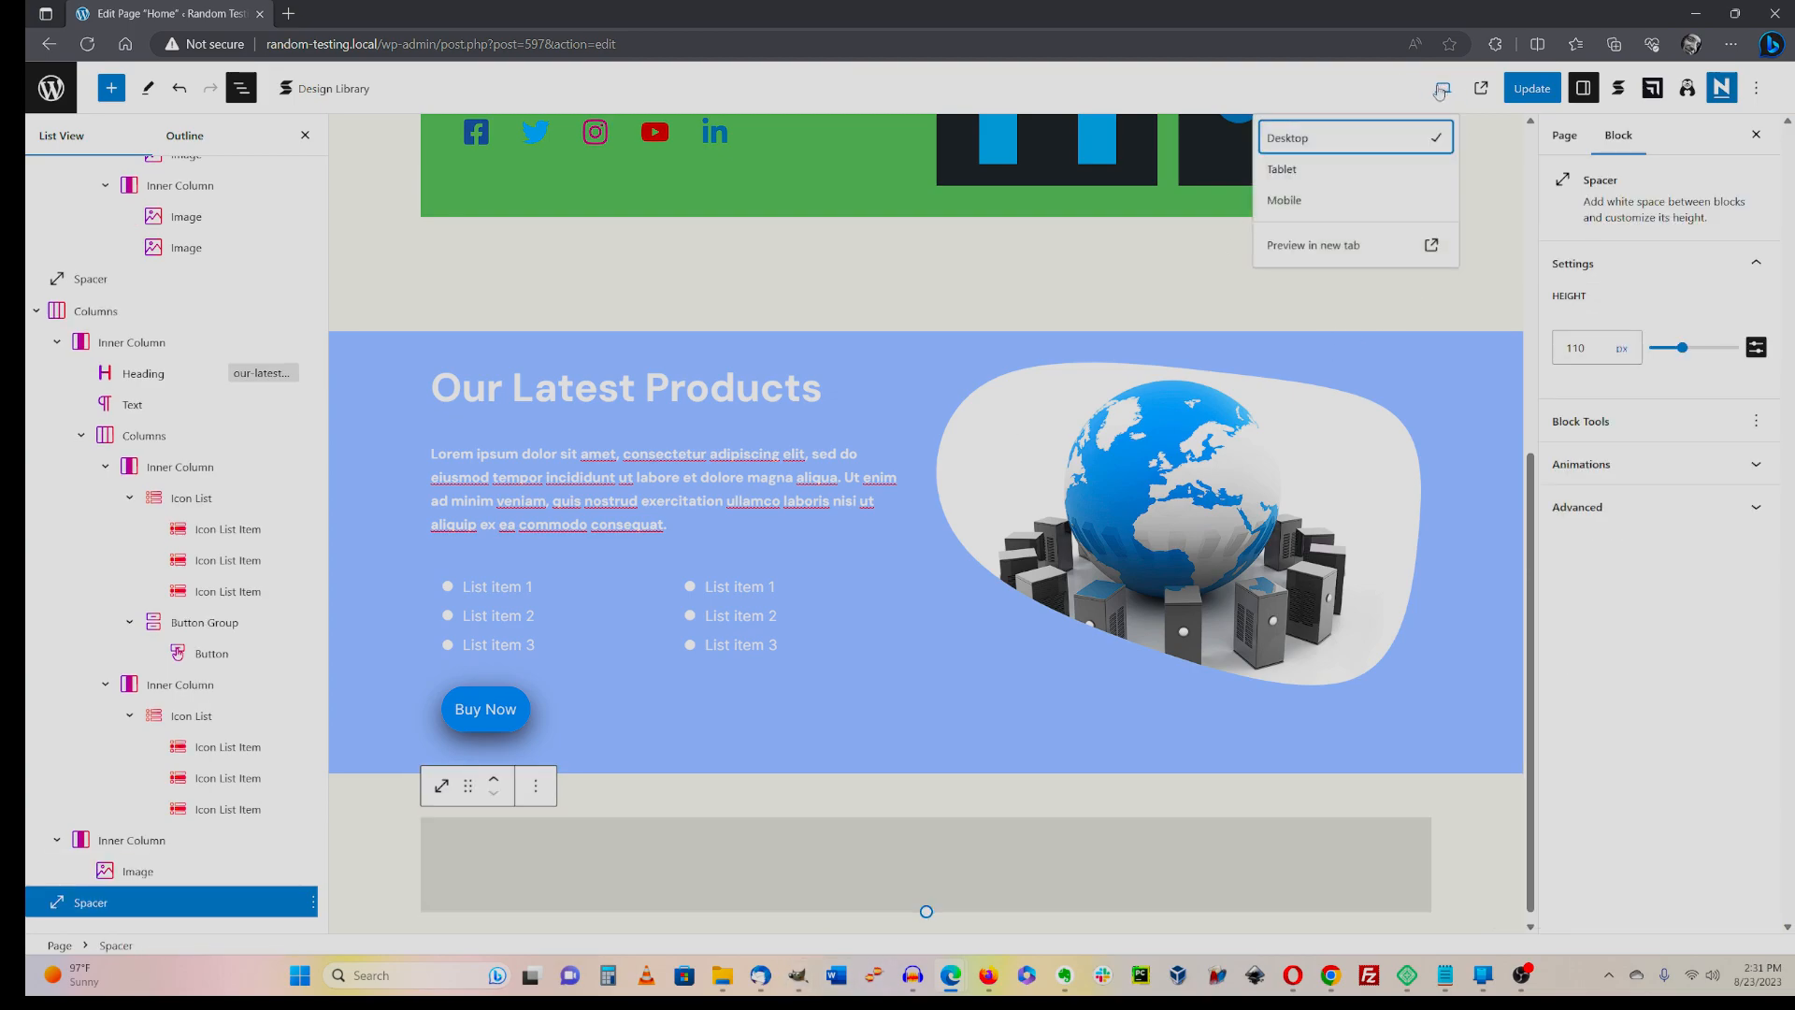
pyautogui.click(1327, 247)
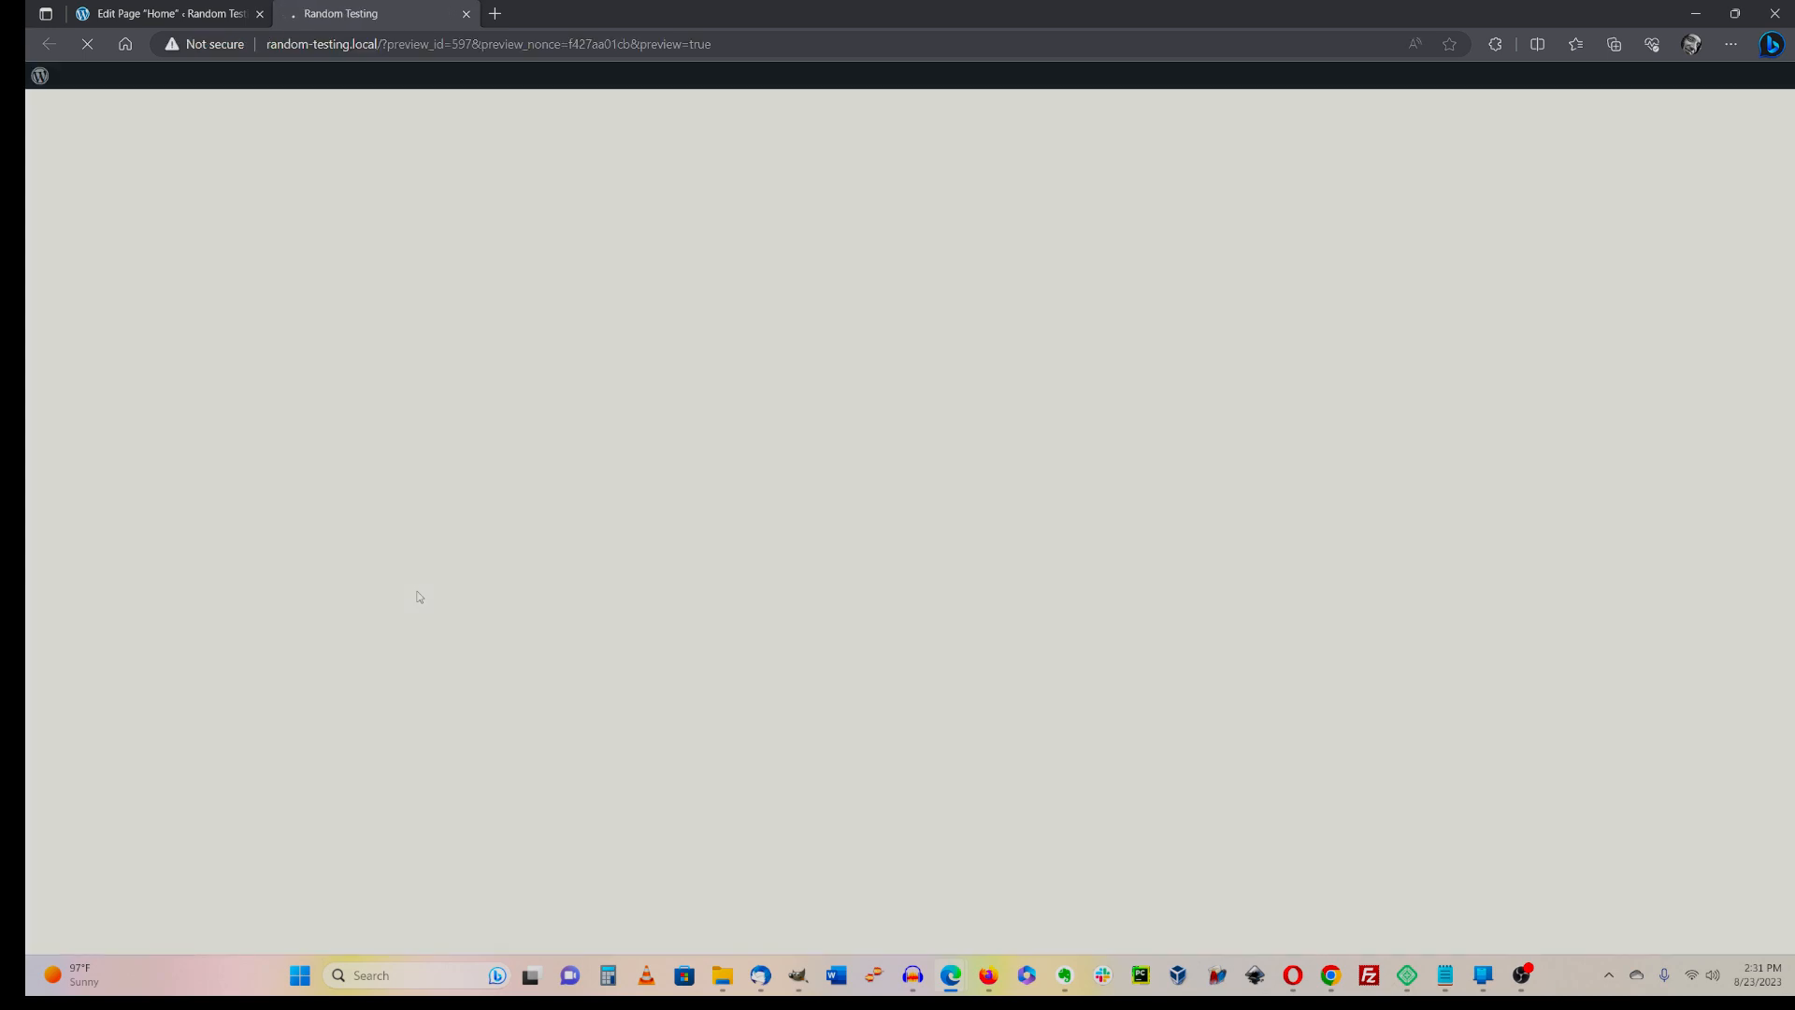
pyautogui.scroll(-3, 495, 621)
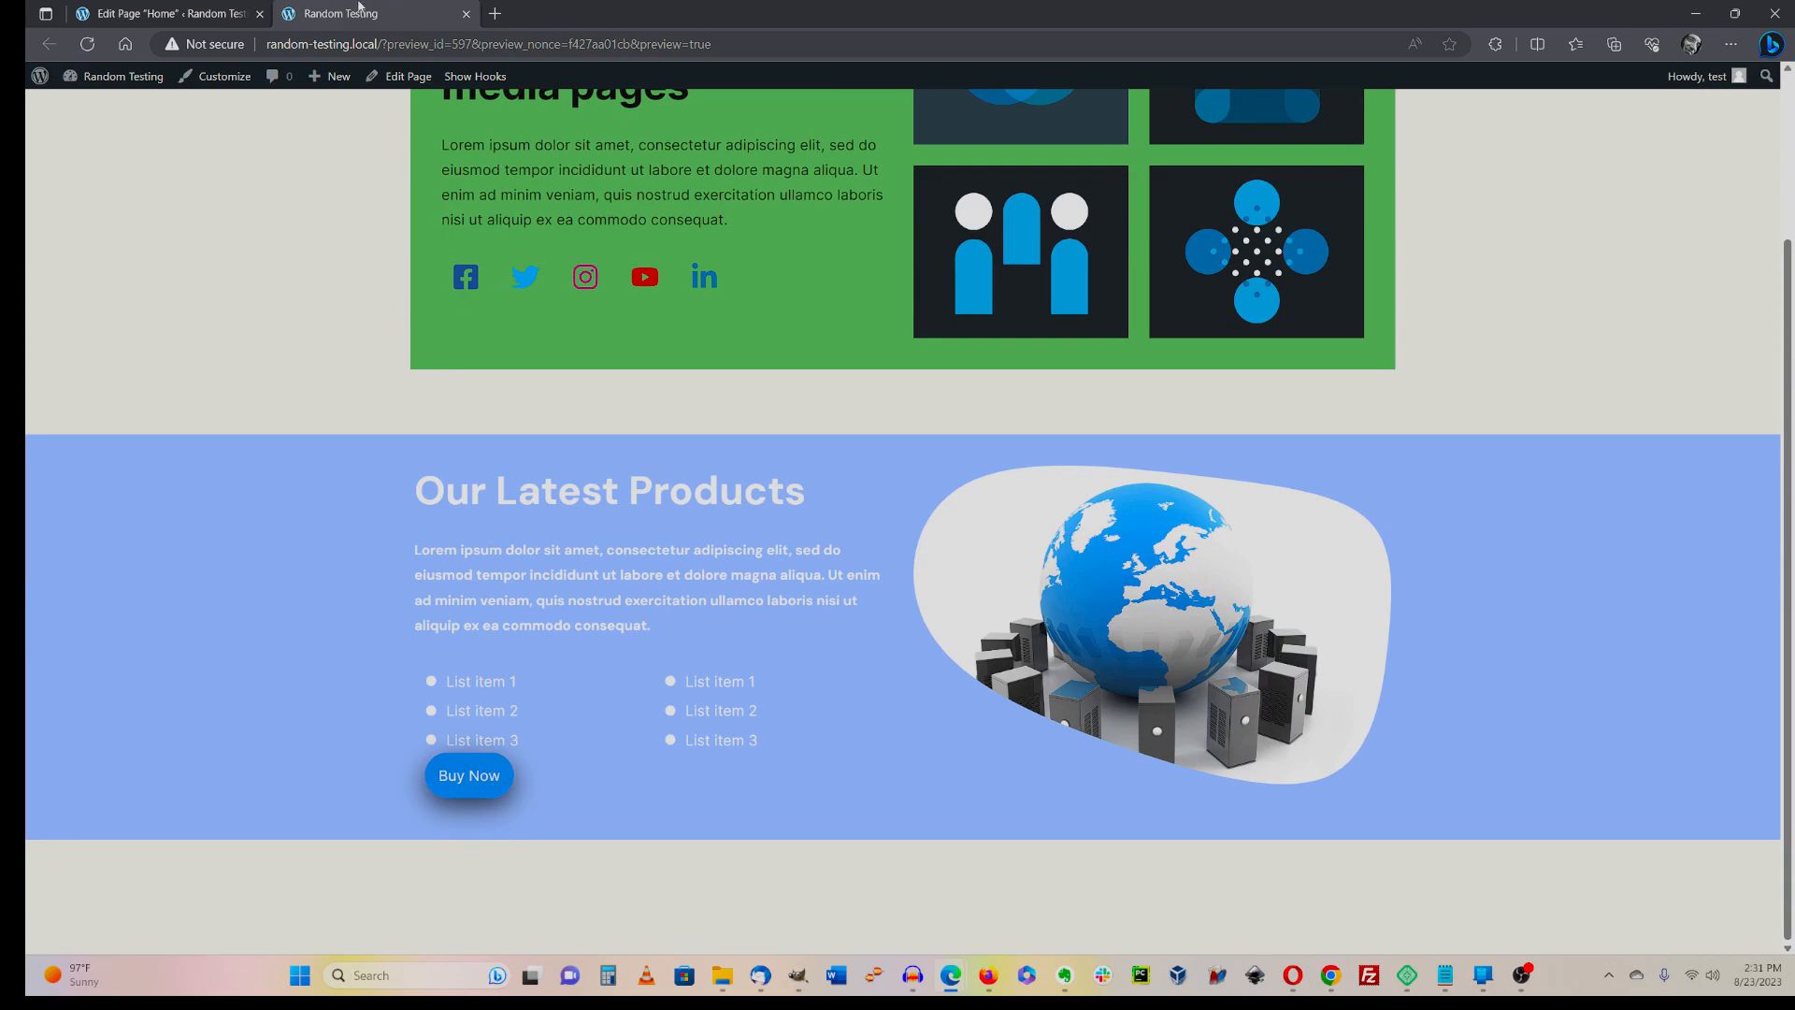
pyautogui.click(464, 14)
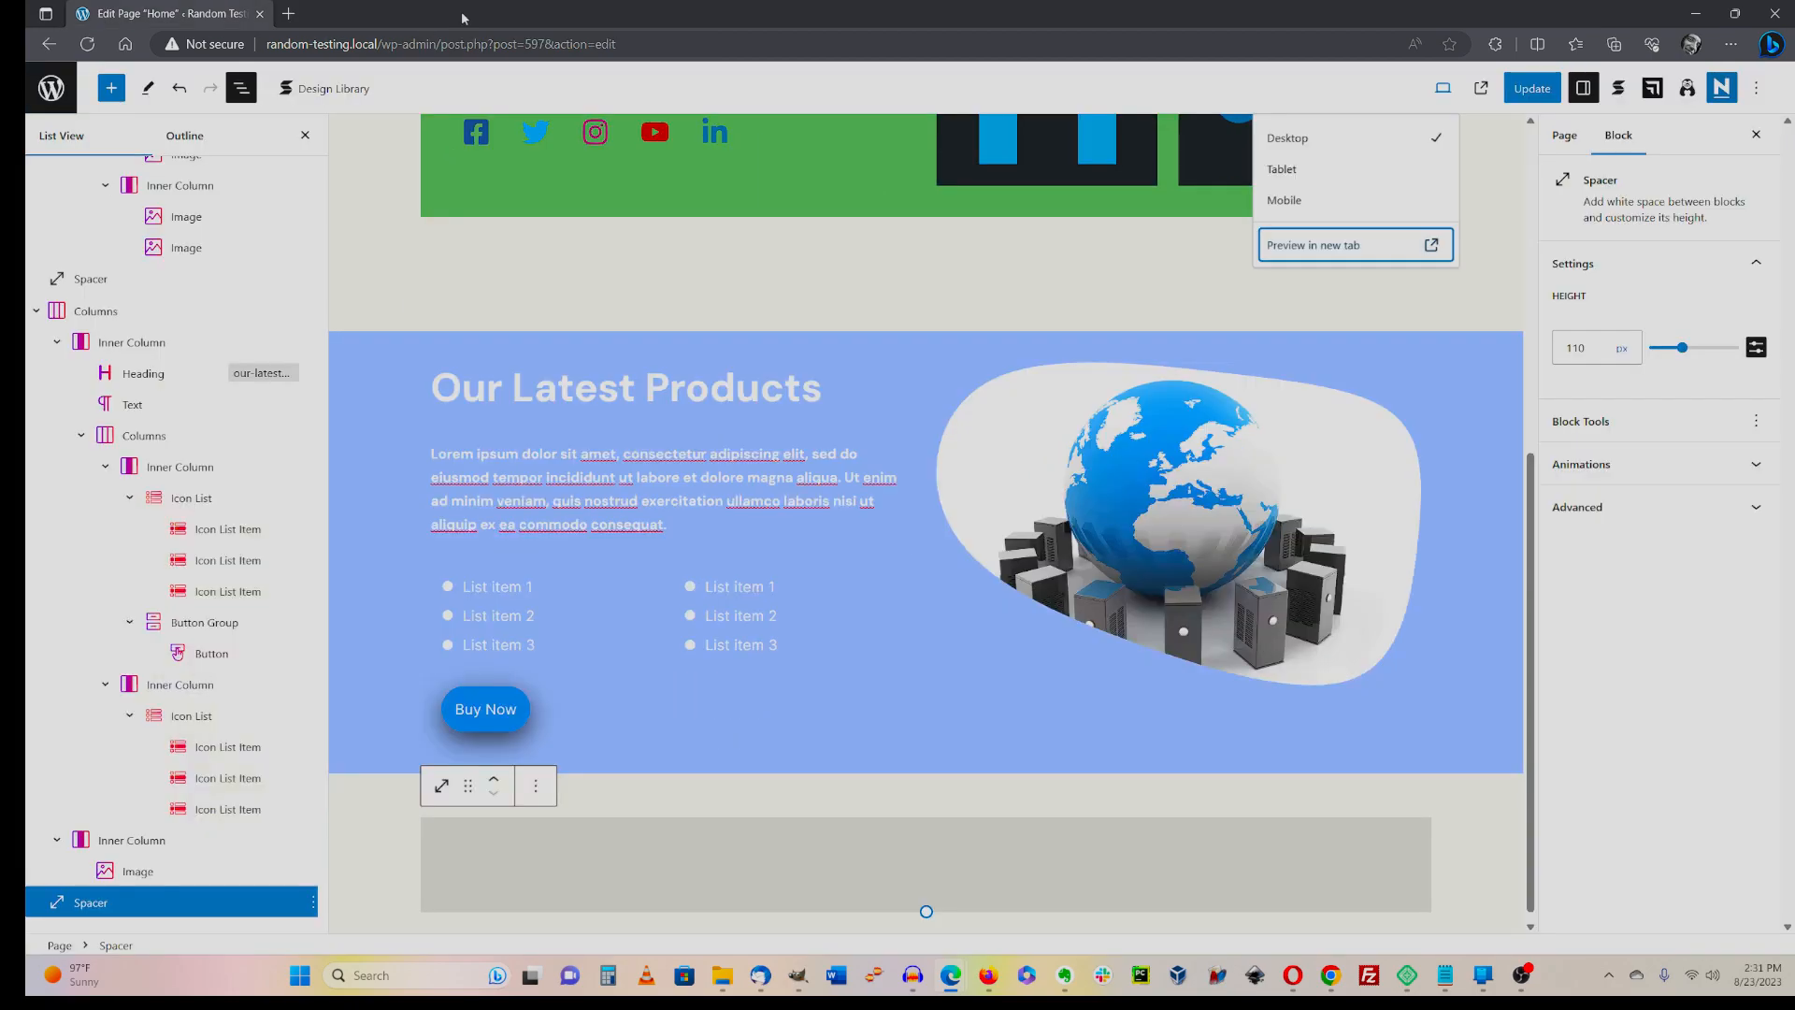
pyautogui.click(480, 709)
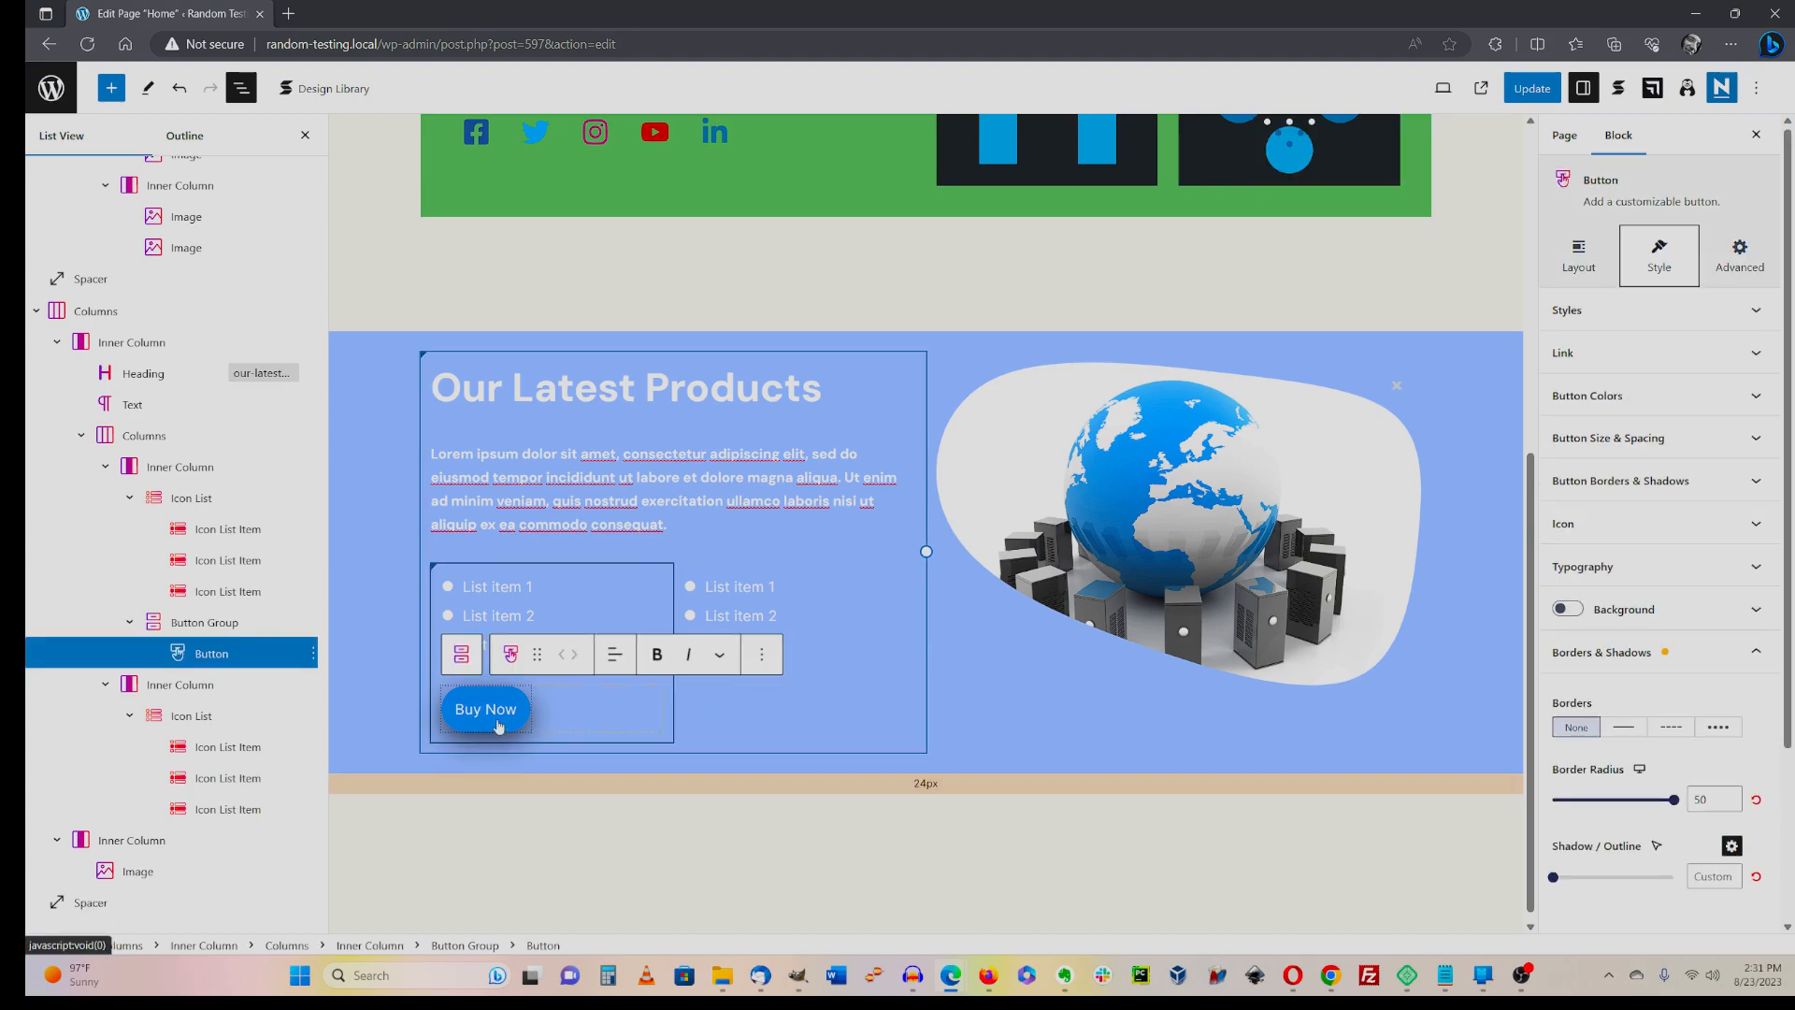
pyautogui.click(763, 656)
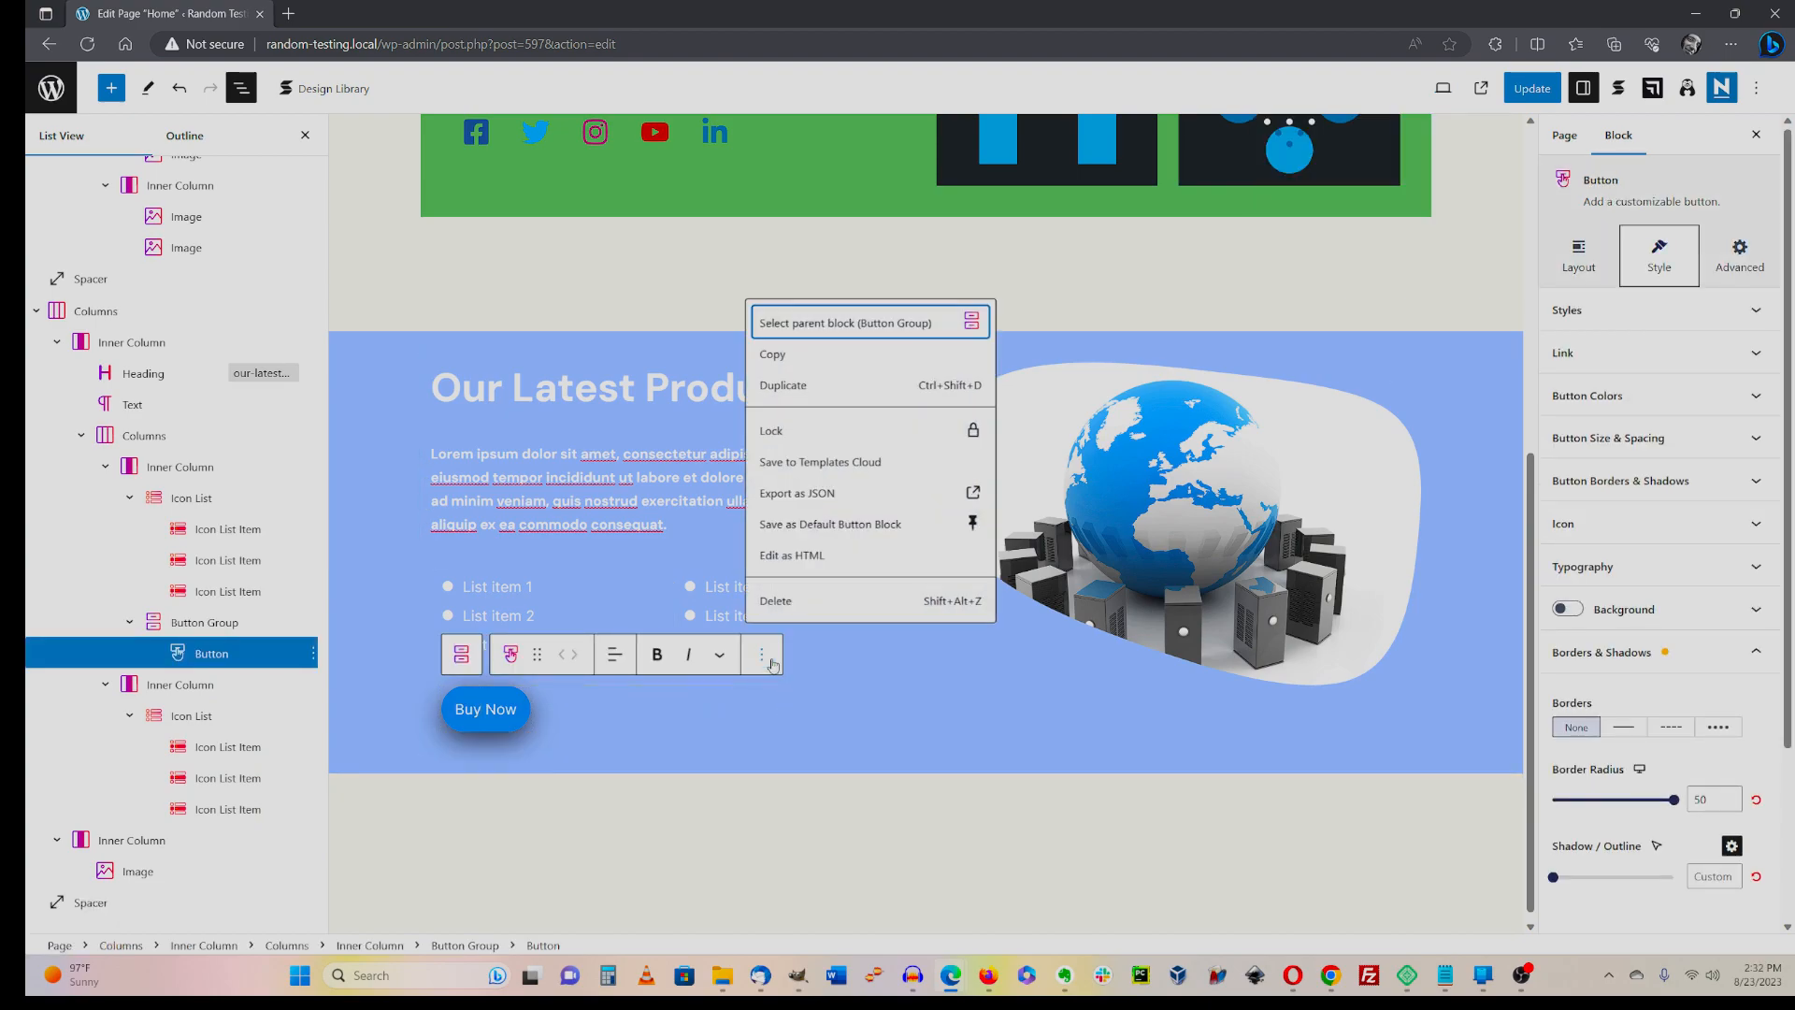
pyautogui.click(479, 712)
pyautogui.click(763, 656)
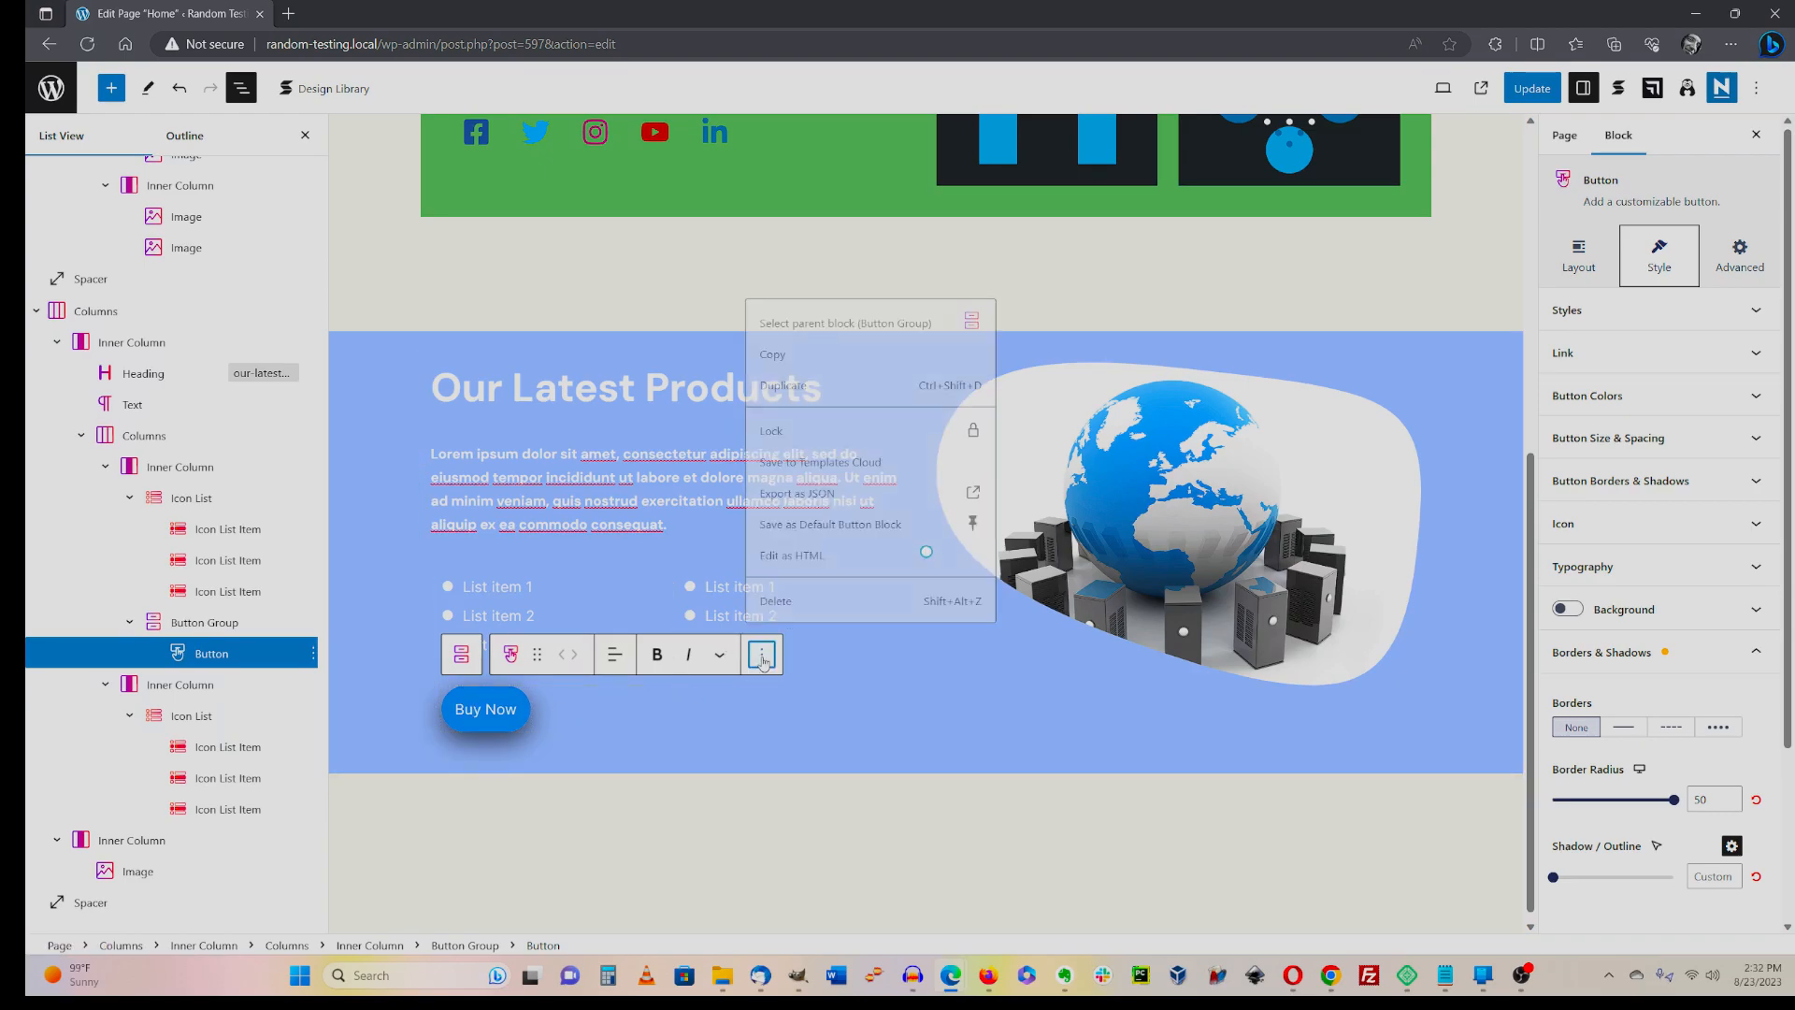
pyautogui.click(480, 714)
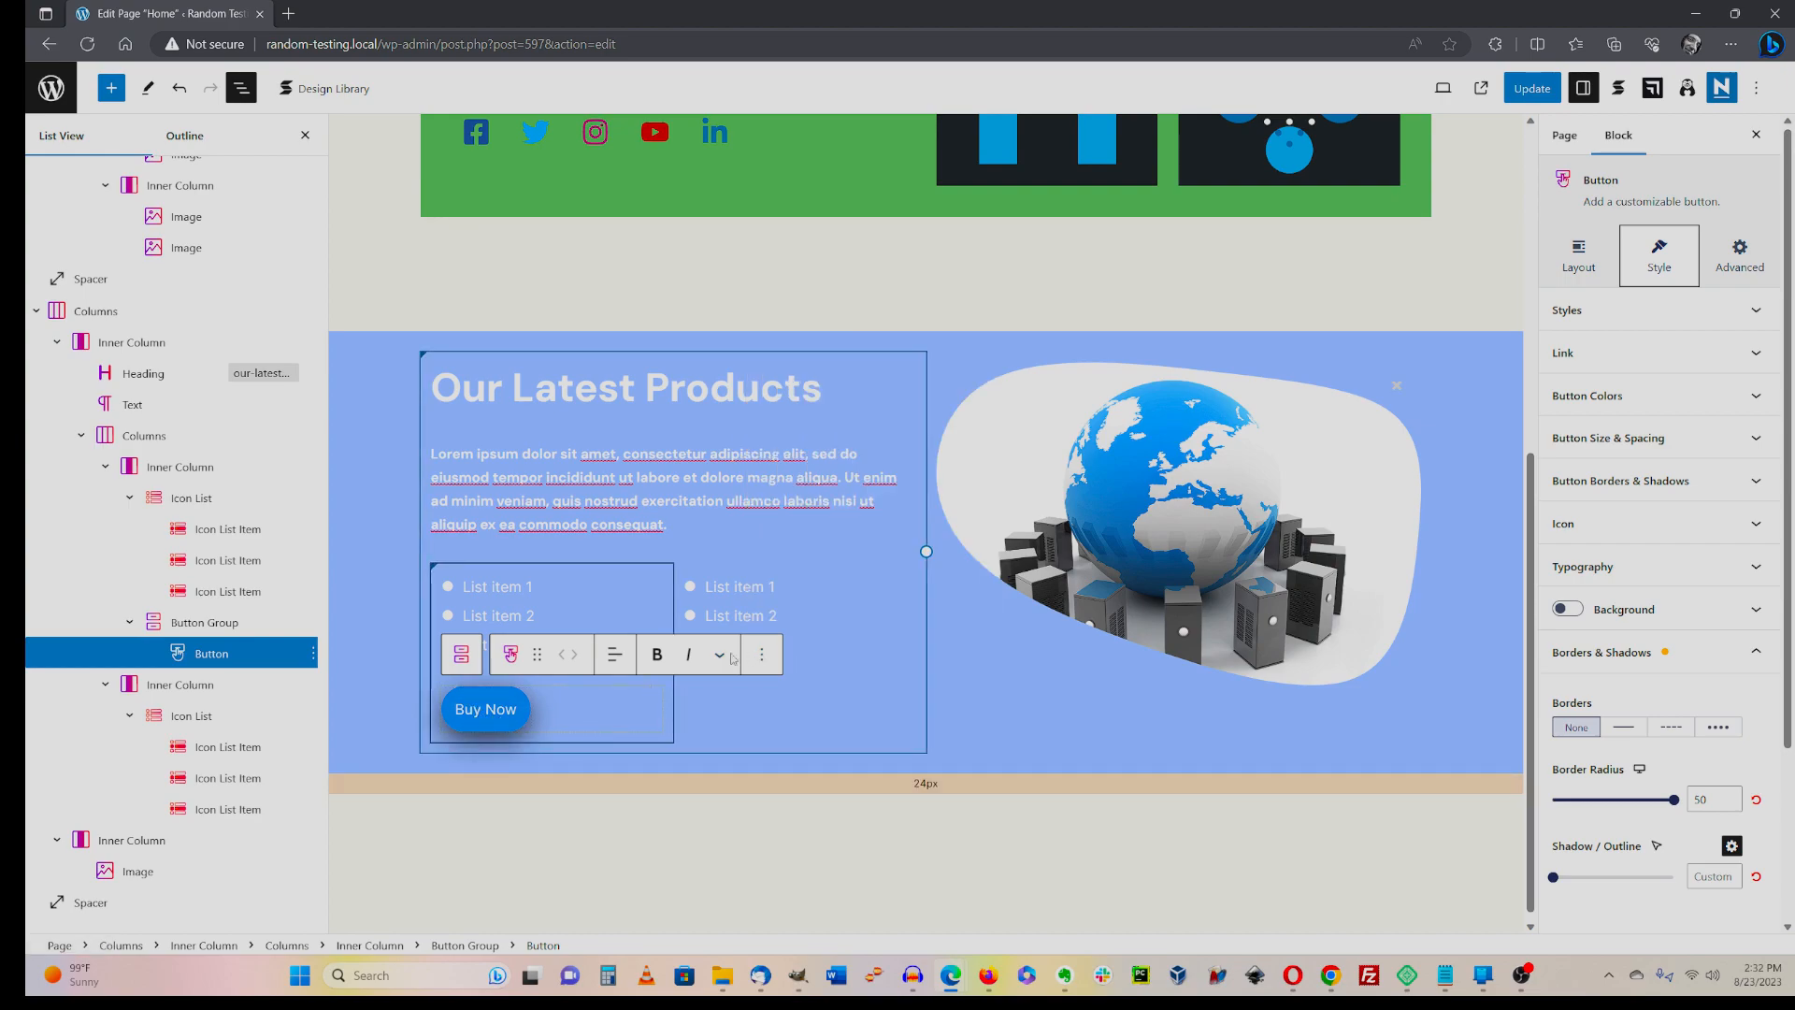
pyautogui.click(763, 657)
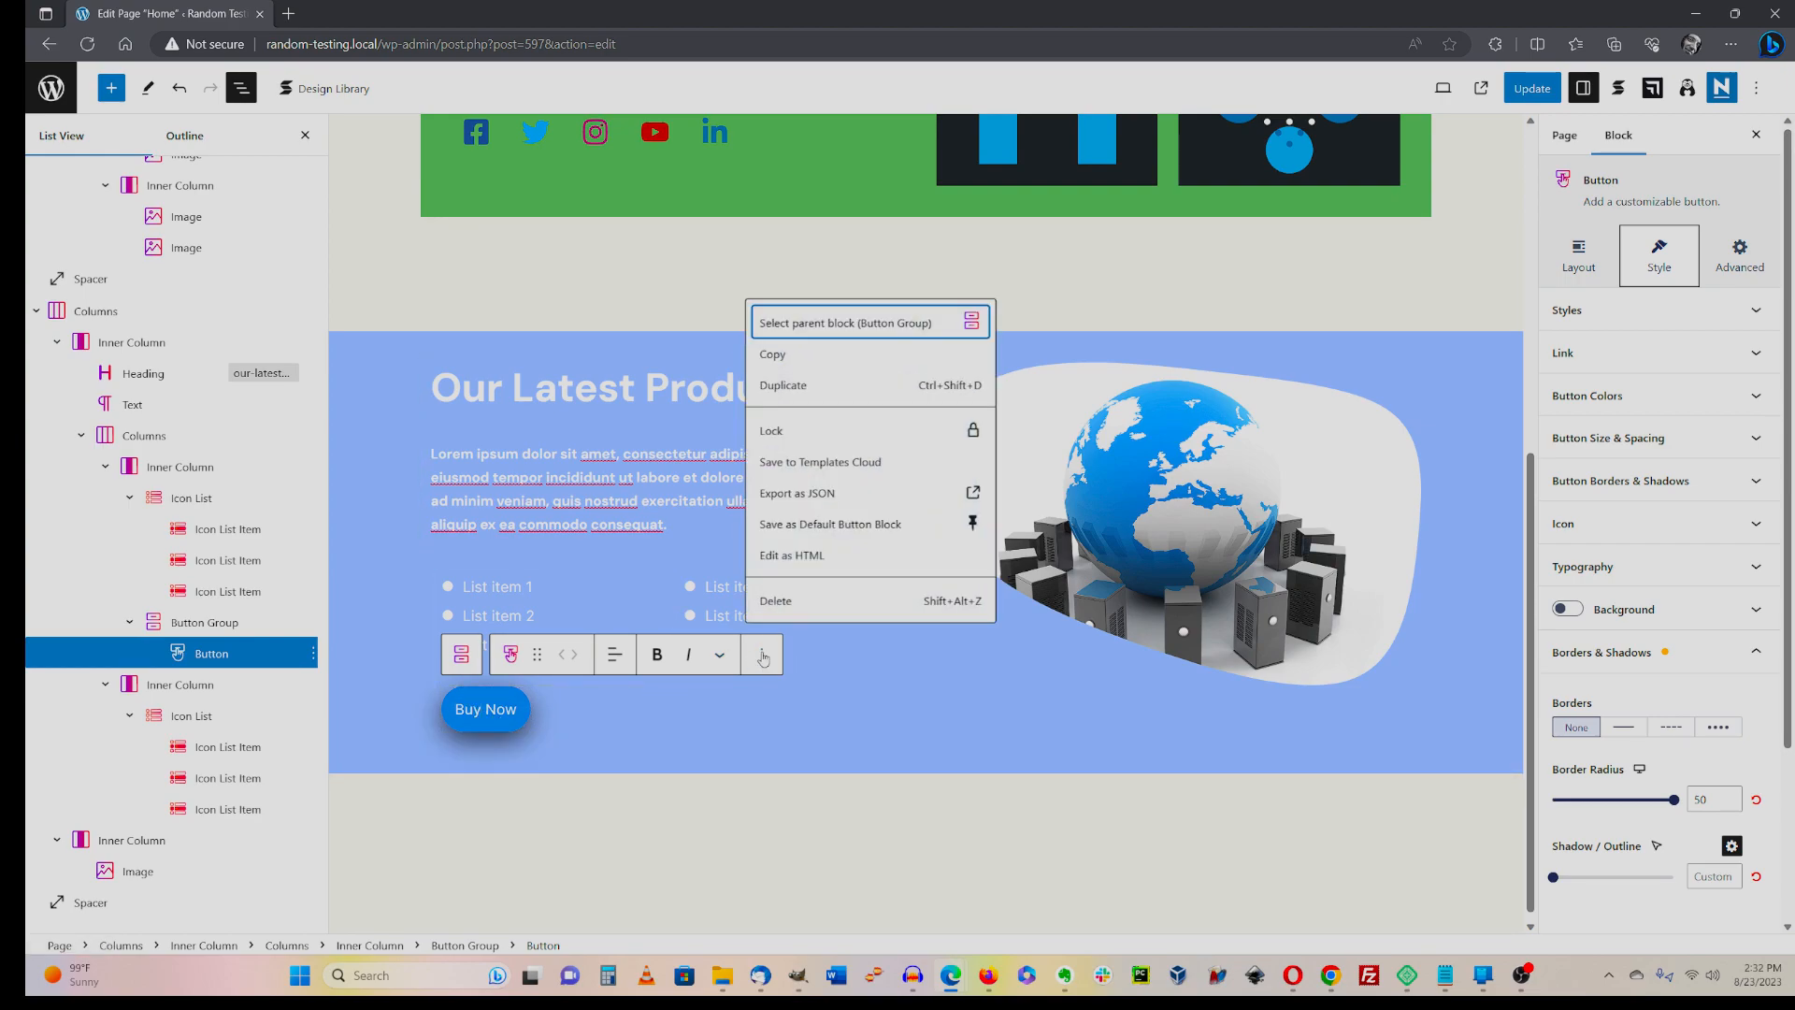
pyautogui.click(763, 656)
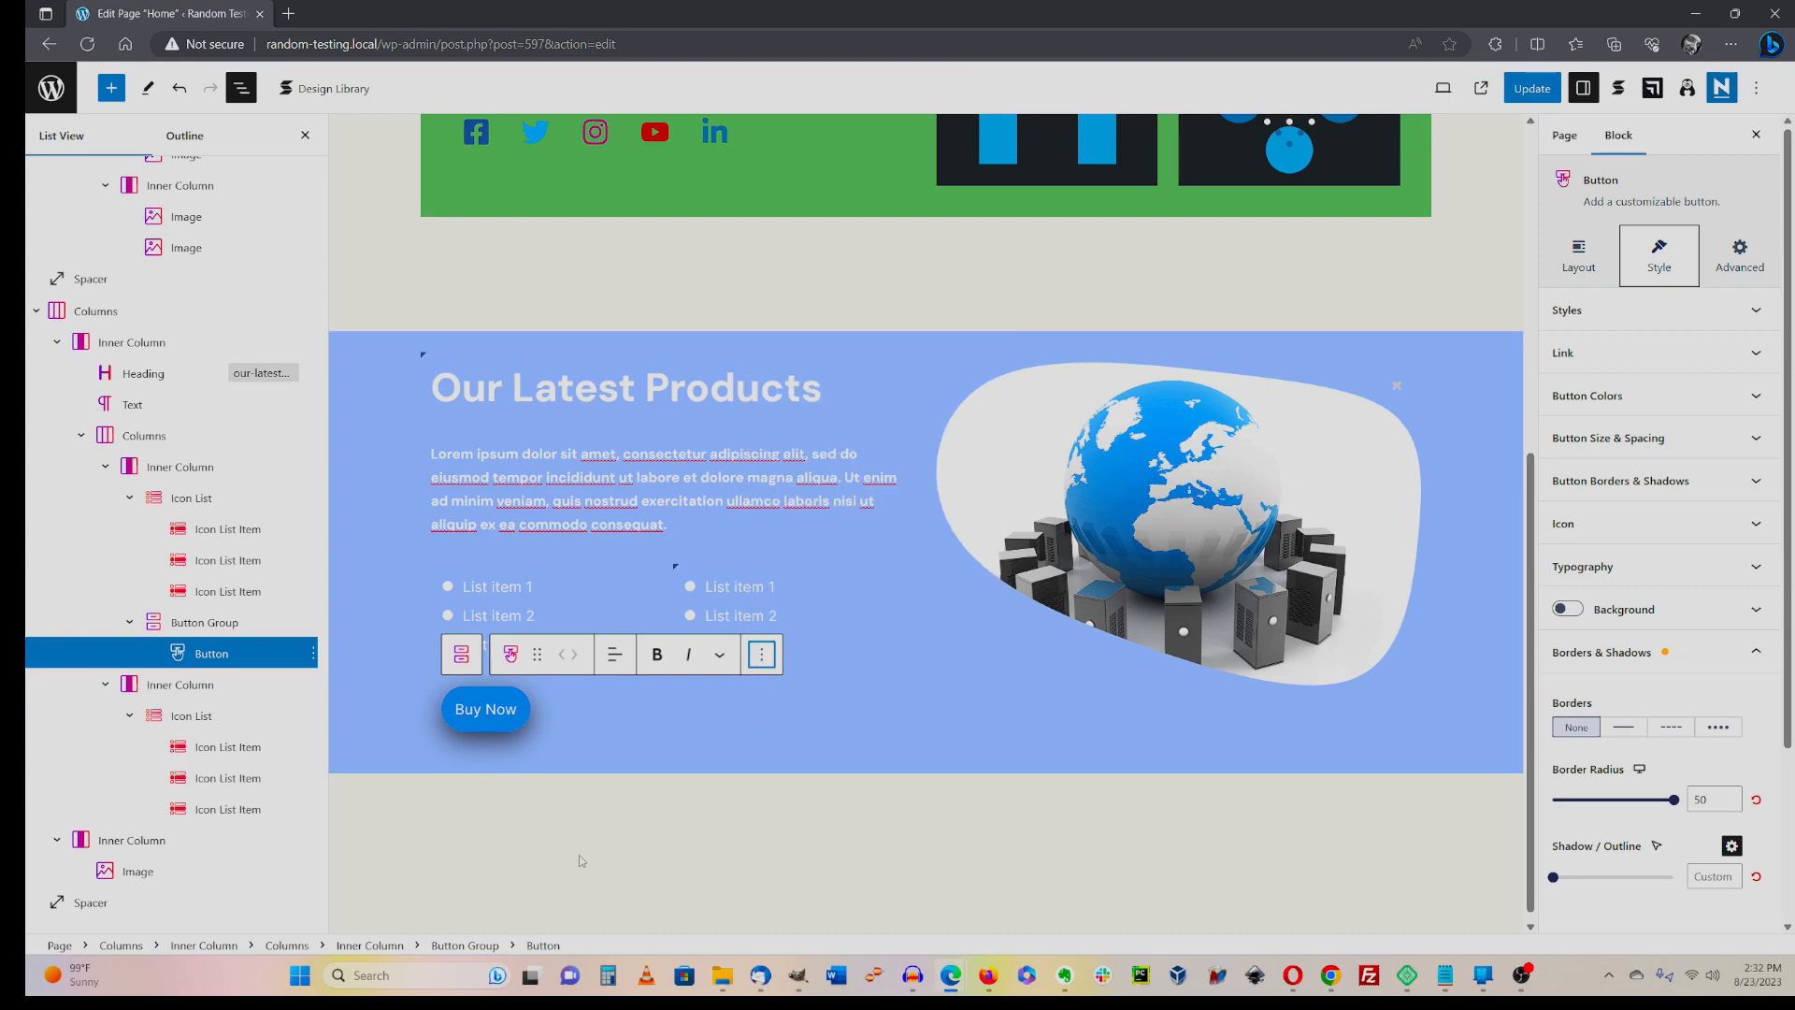
# - Set the alignment of the "Our Latest Products" outer Columns block to None and its border radius to 50
pyautogui.click(907, 333)
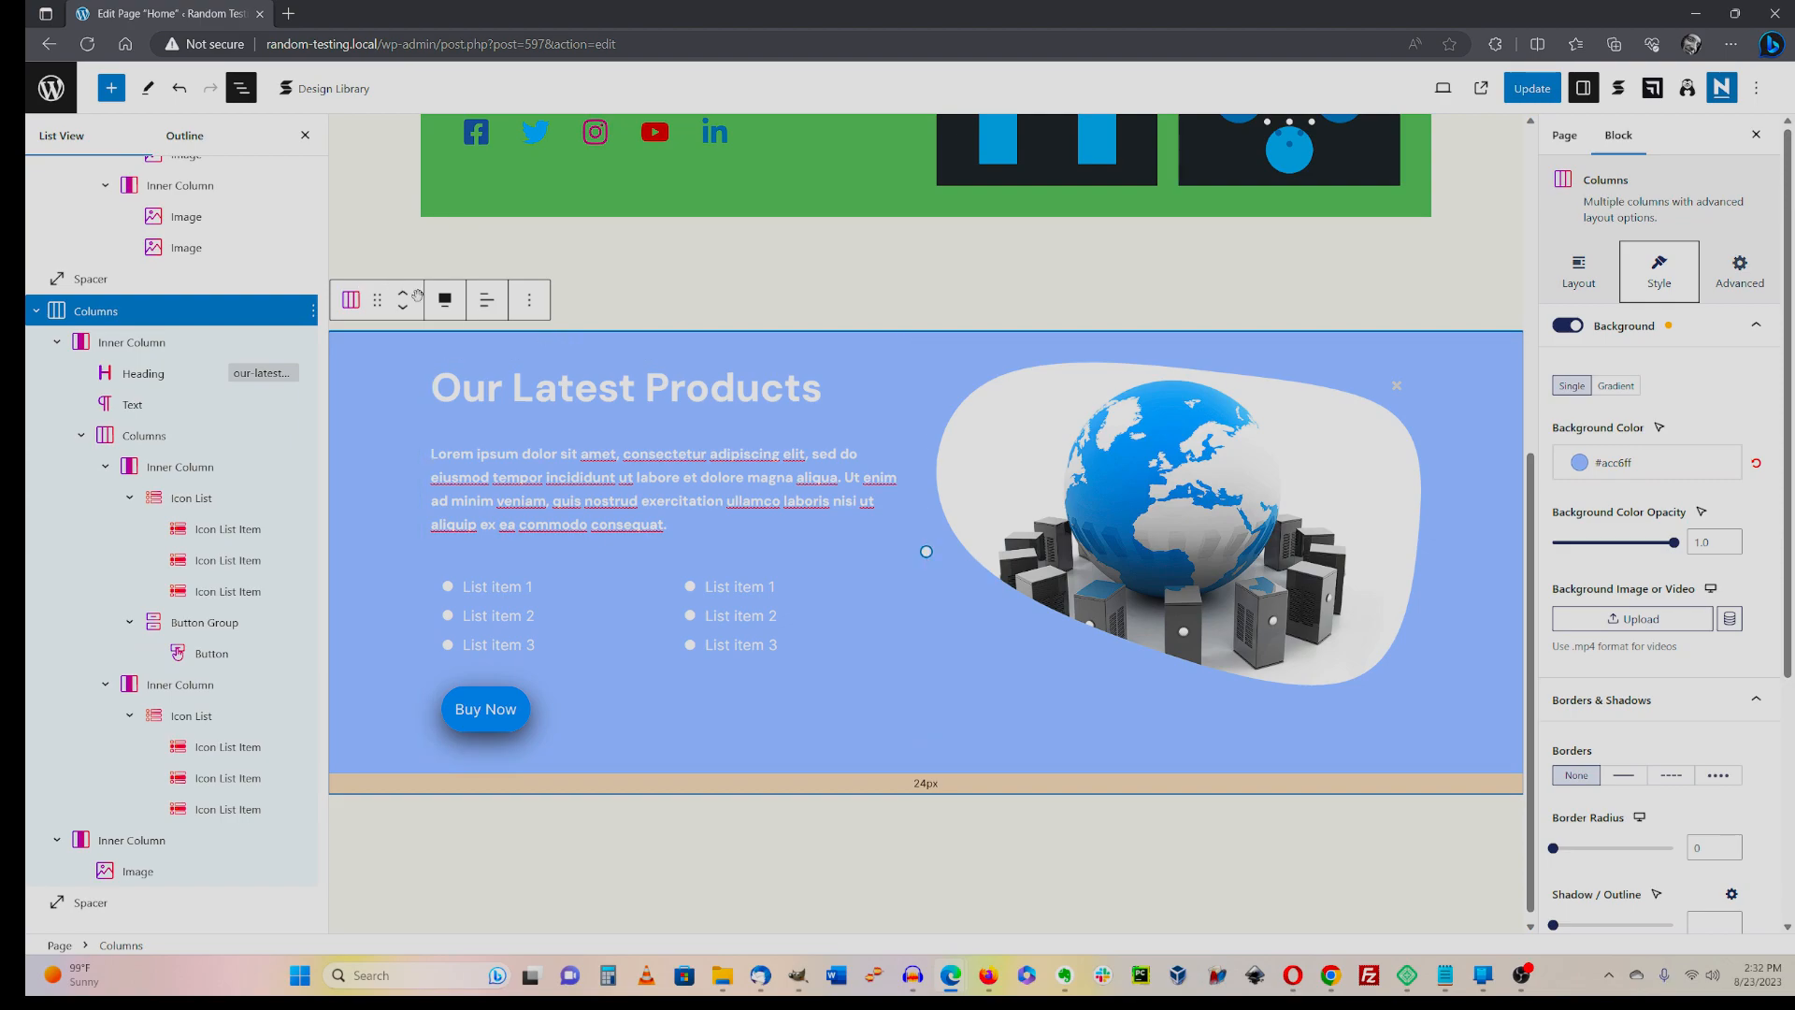
pyautogui.click(446, 300)
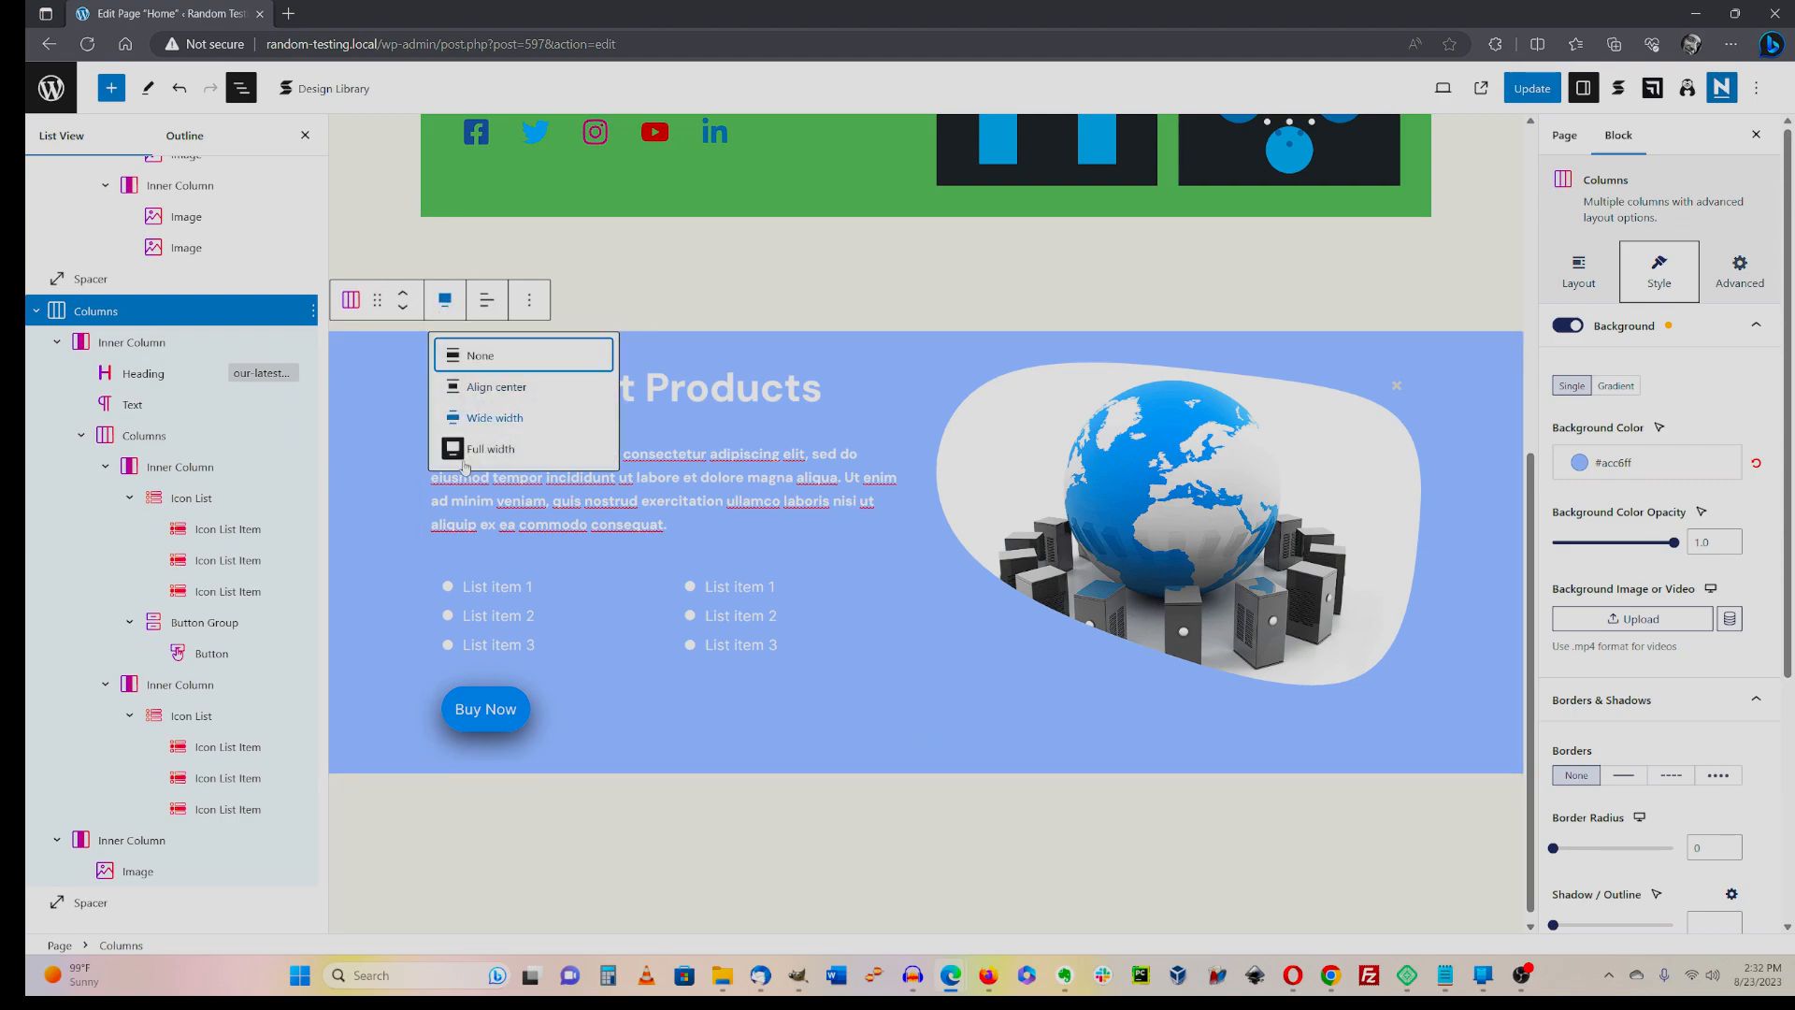
pyautogui.click(471, 355)
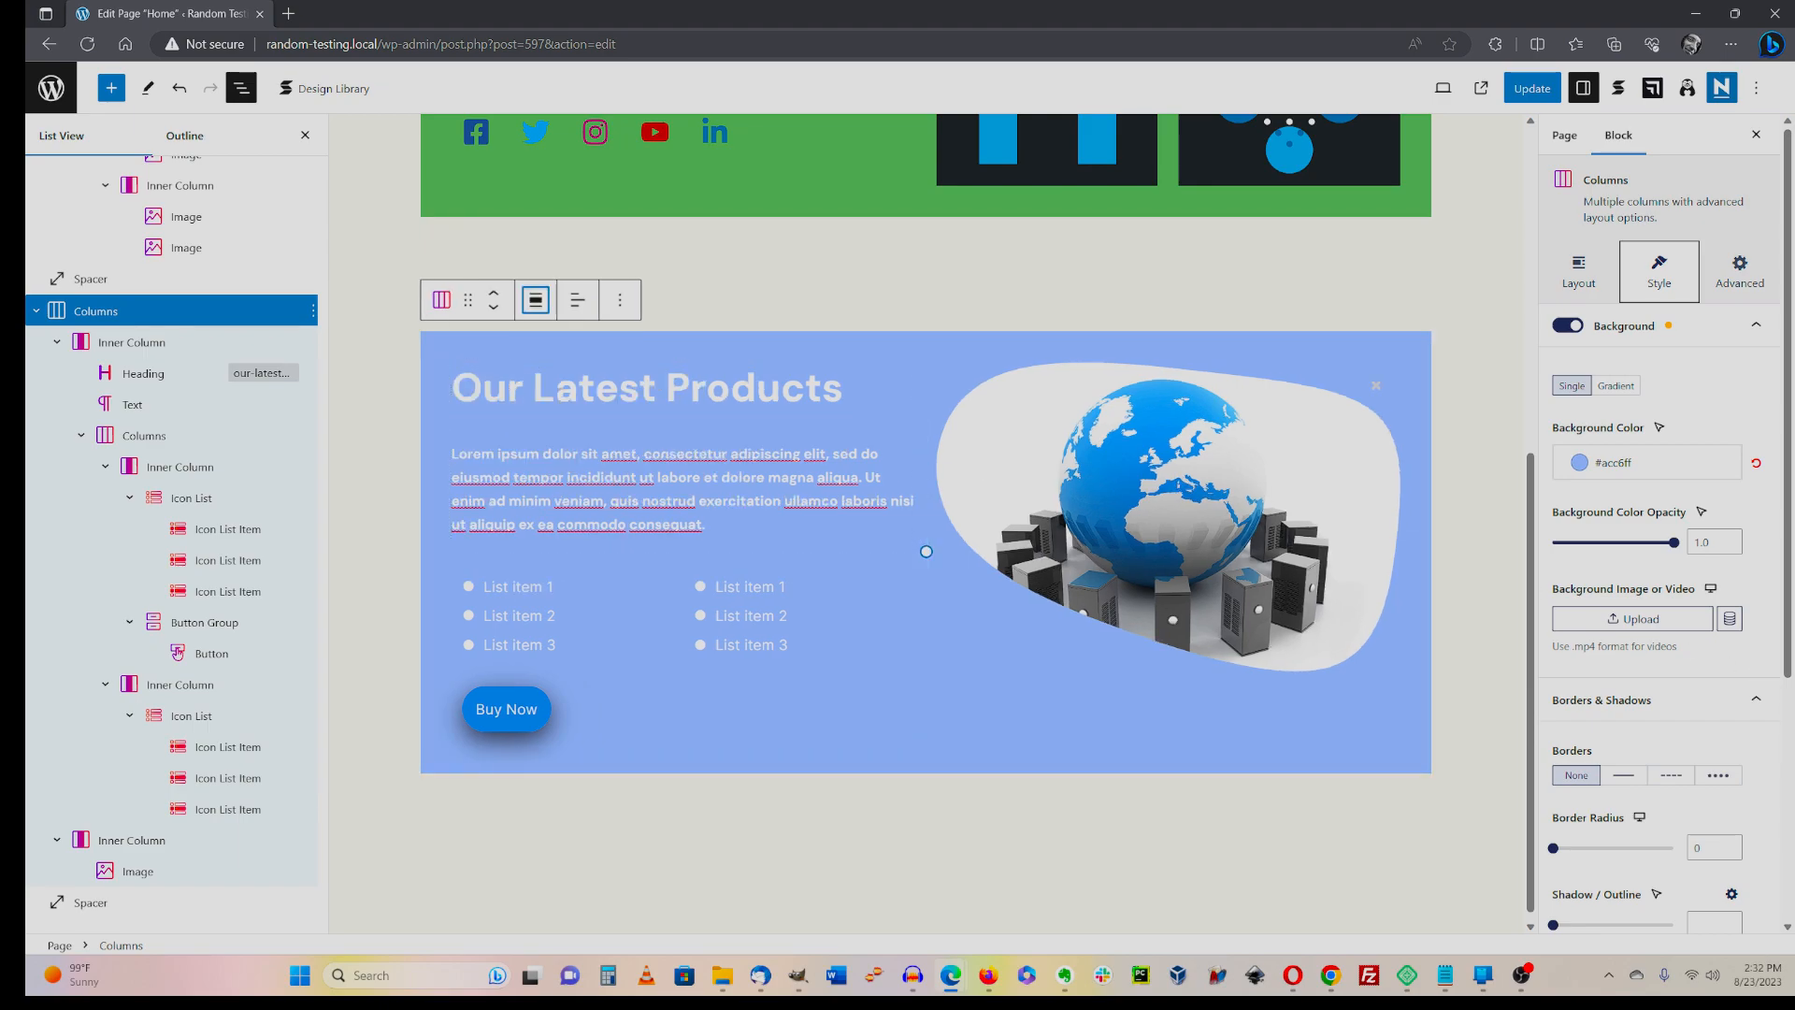
pyautogui.click(1734, 859)
pyautogui.write('50')
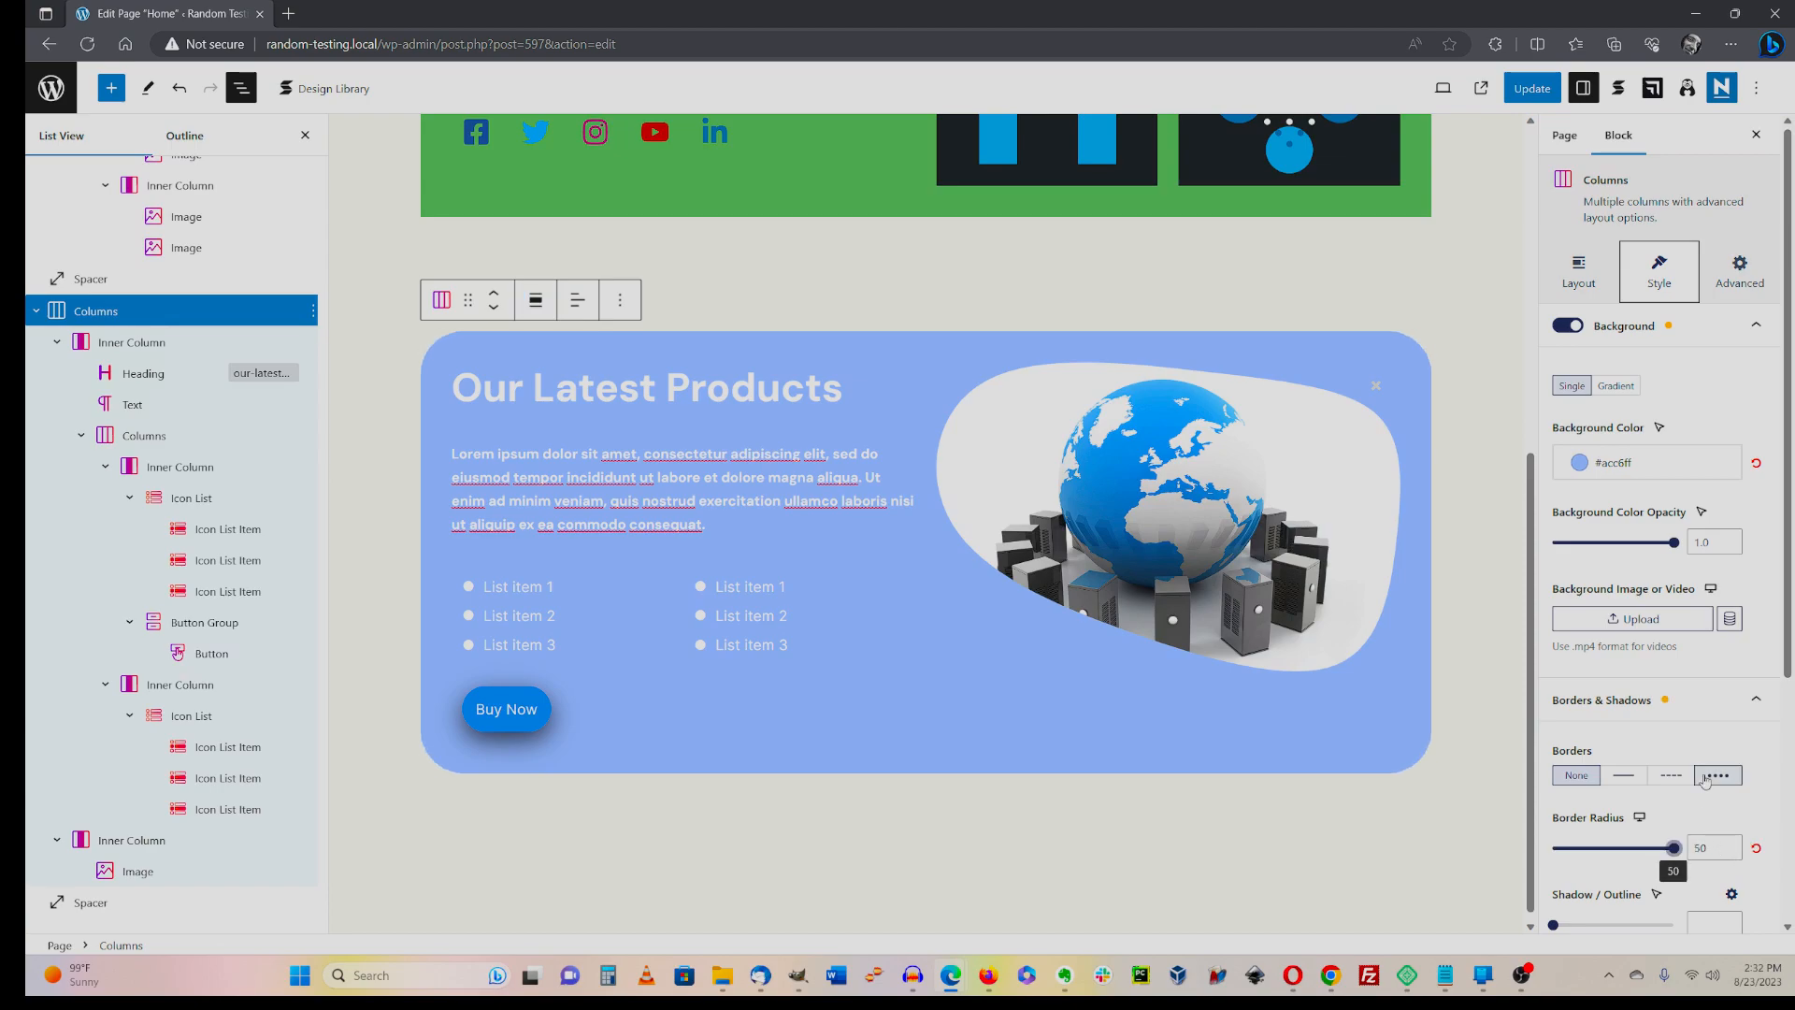
# - Give the outer Columns block shadow level 6 and raise its shadow opacity to 0.5
pyautogui.scroll(-3, 1646, 730)
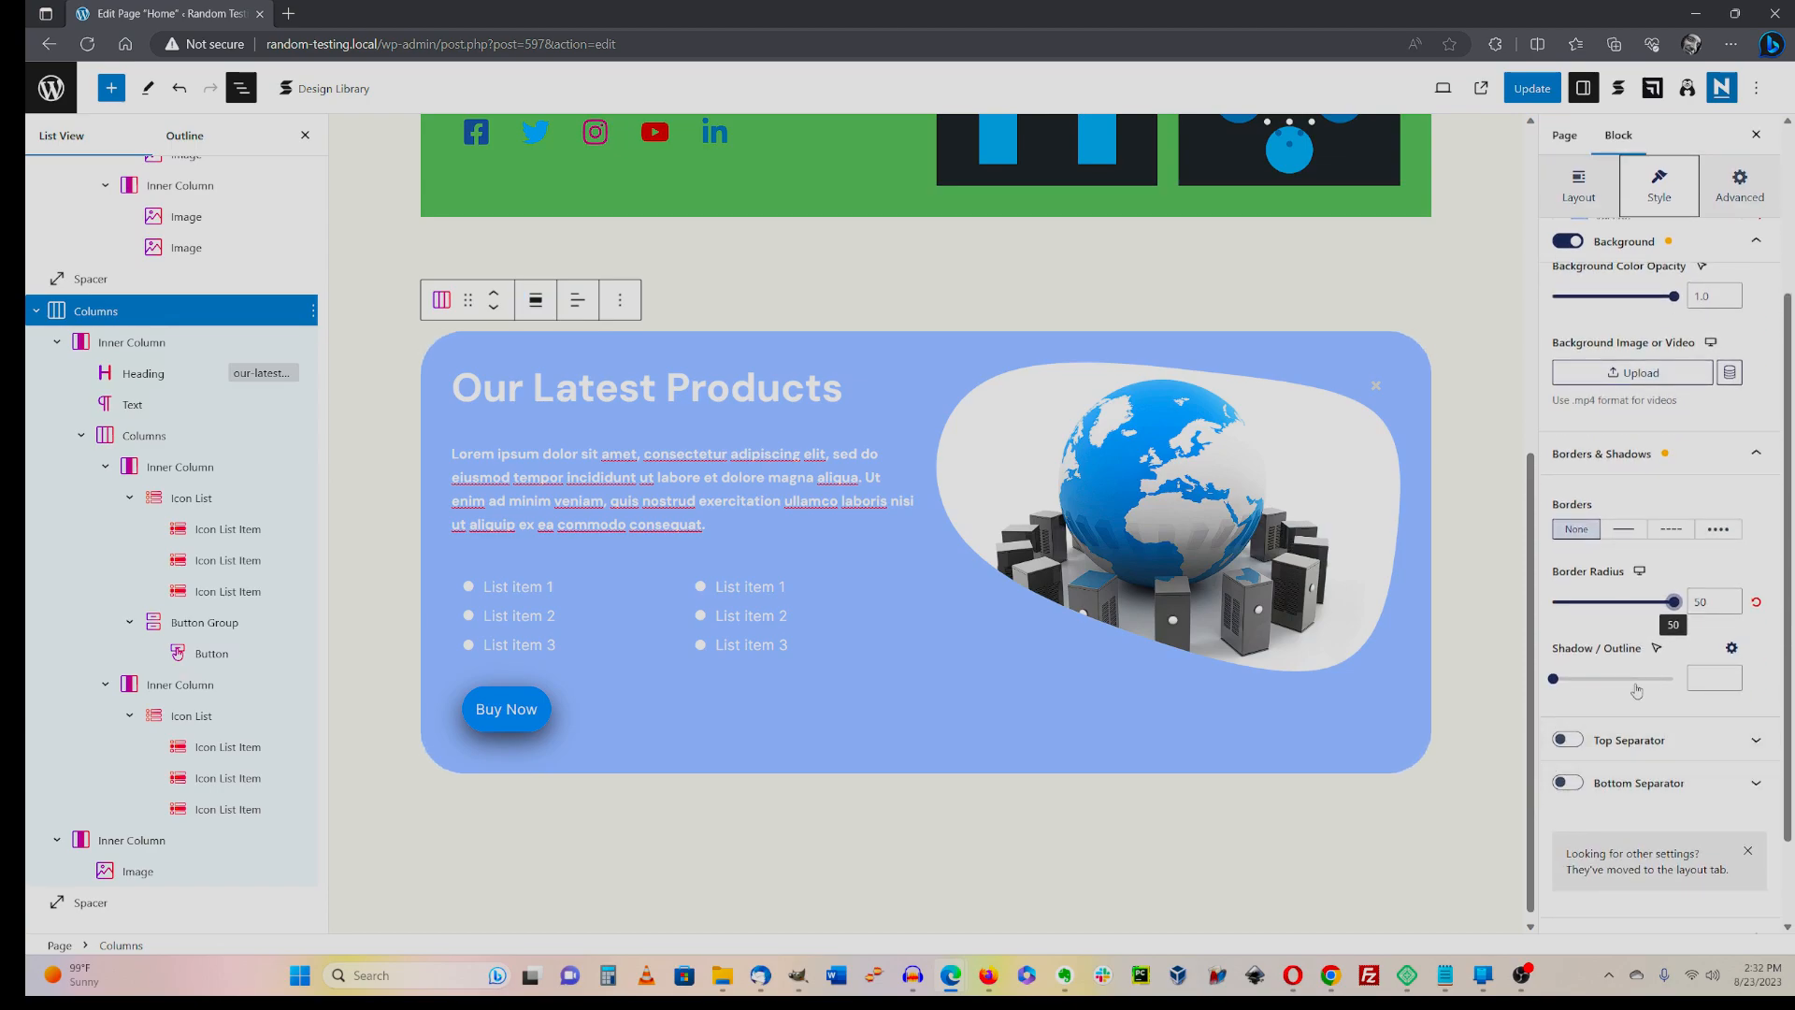
pyautogui.click(1637, 680)
pyautogui.click(1731, 648)
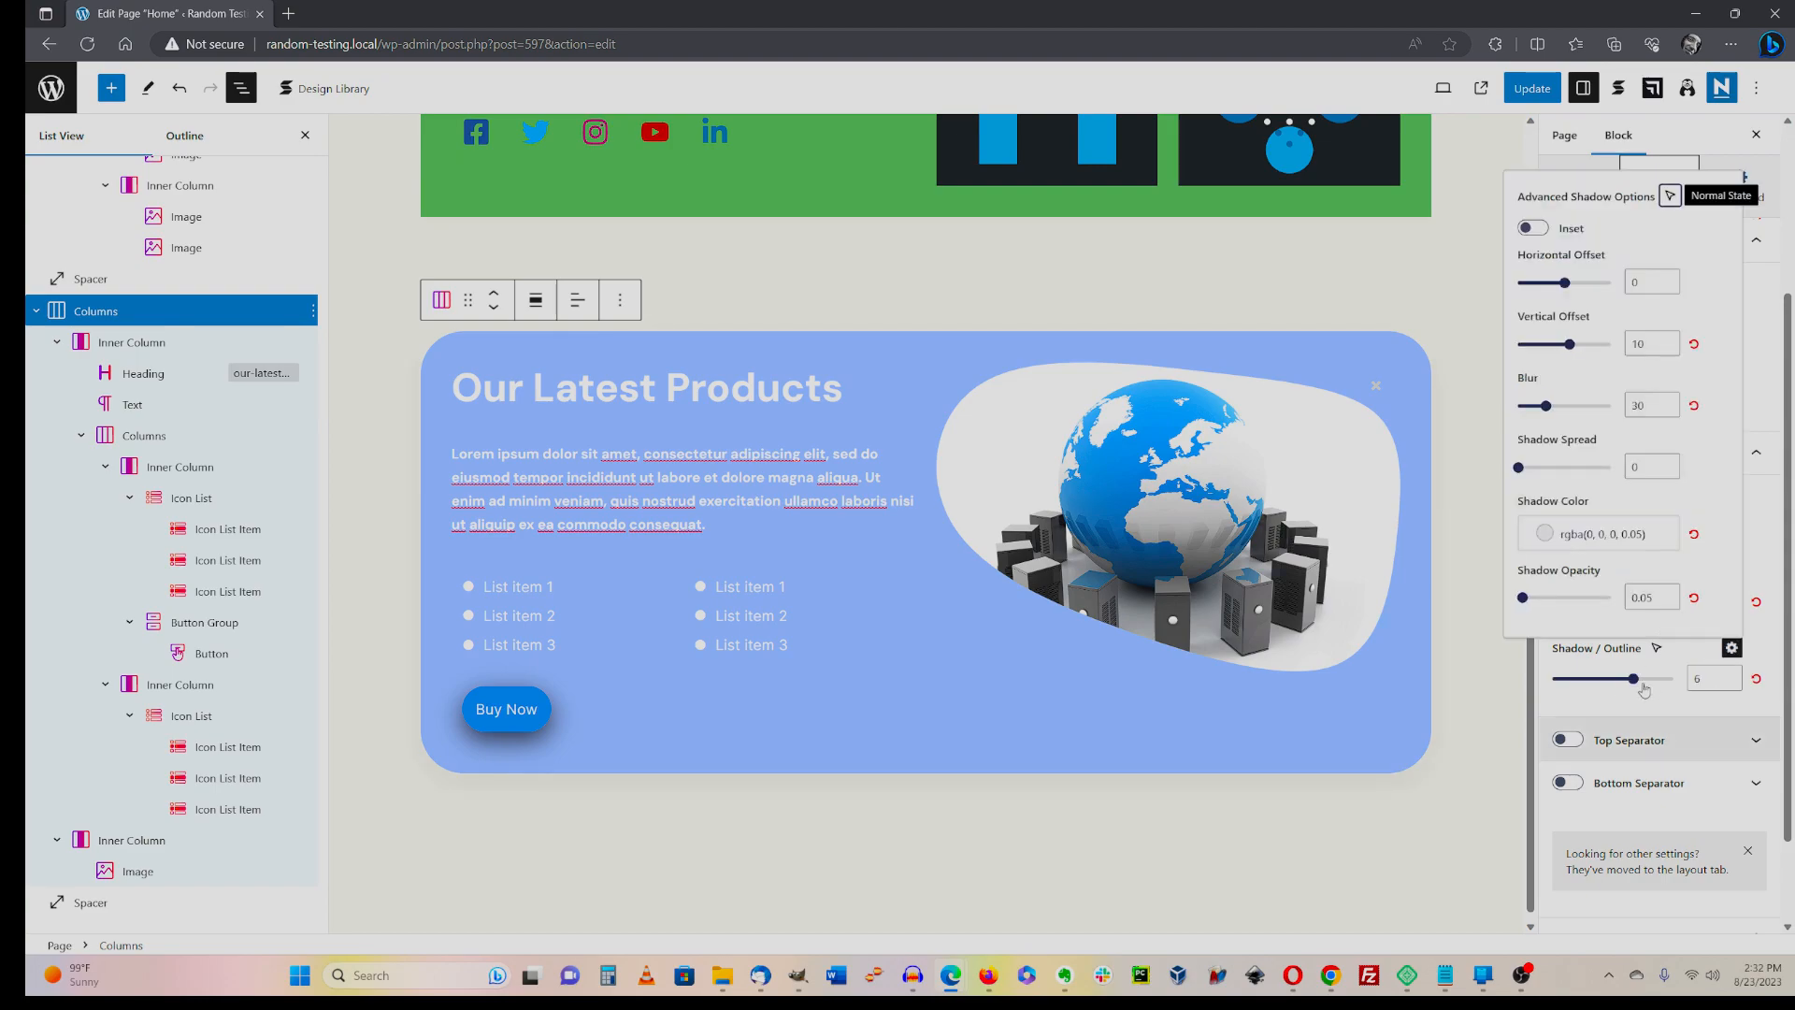
pyautogui.click(1564, 597)
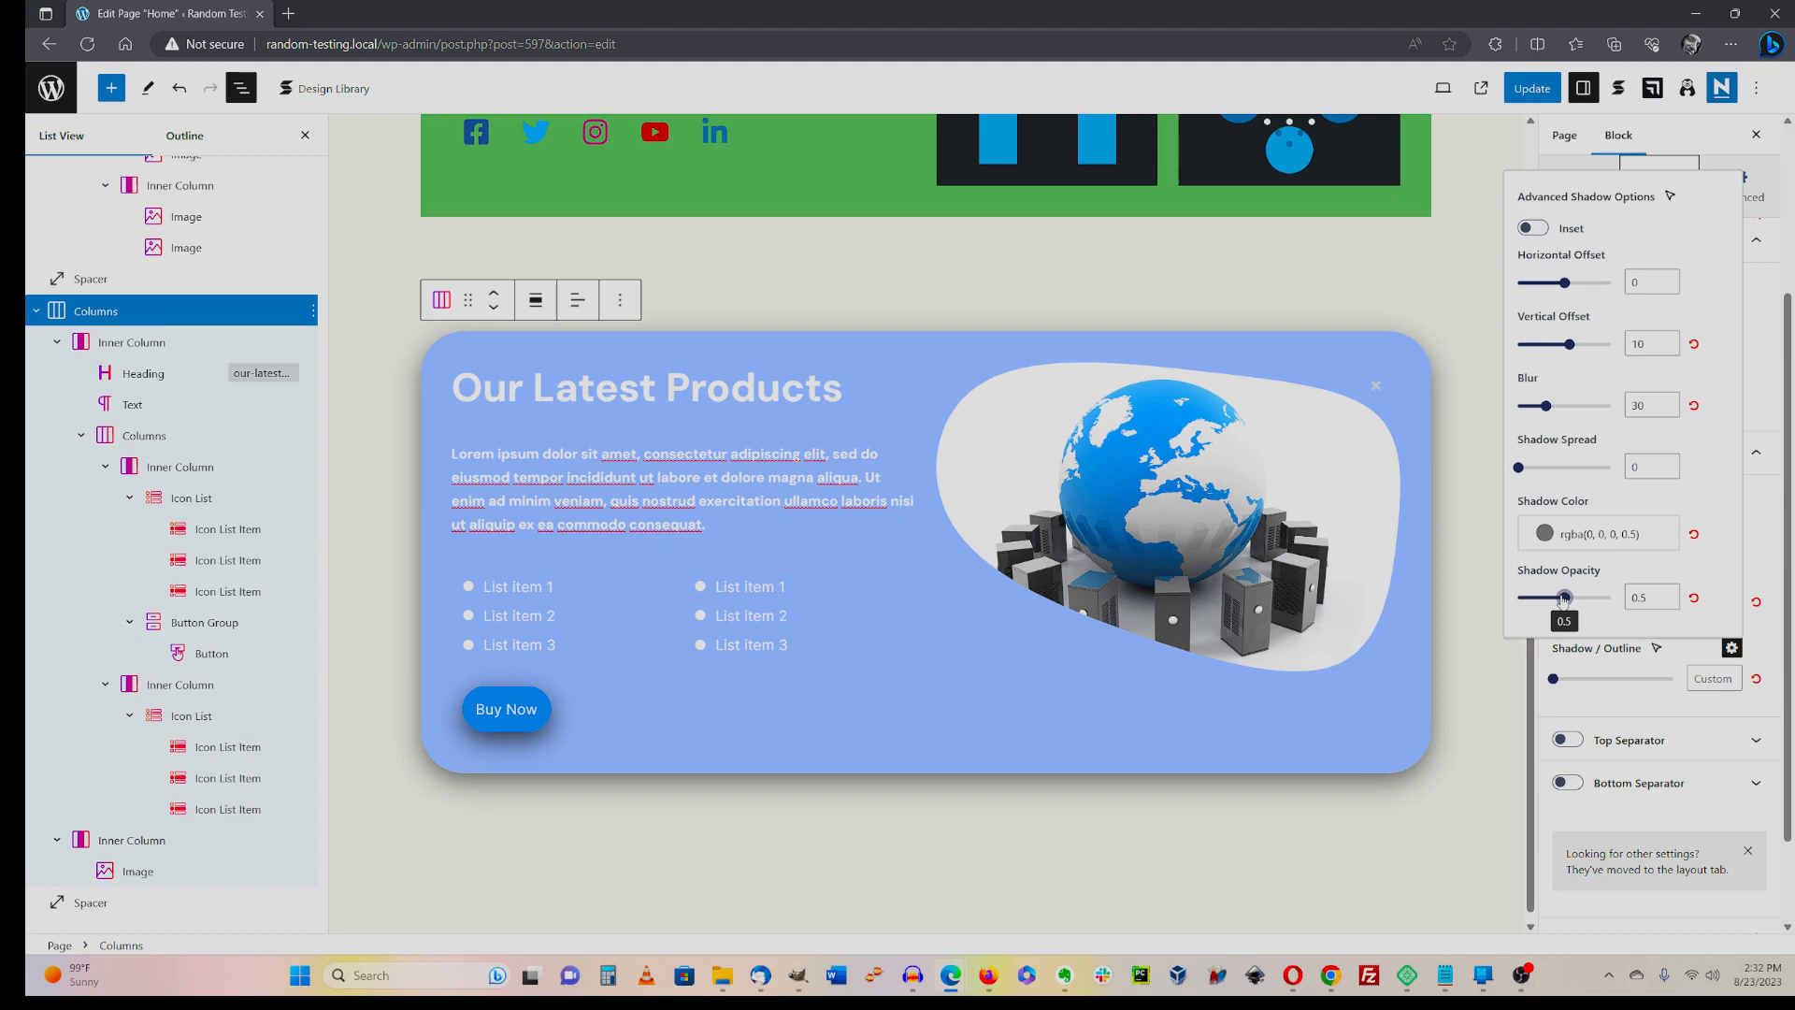
pyautogui.click(1754, 378)
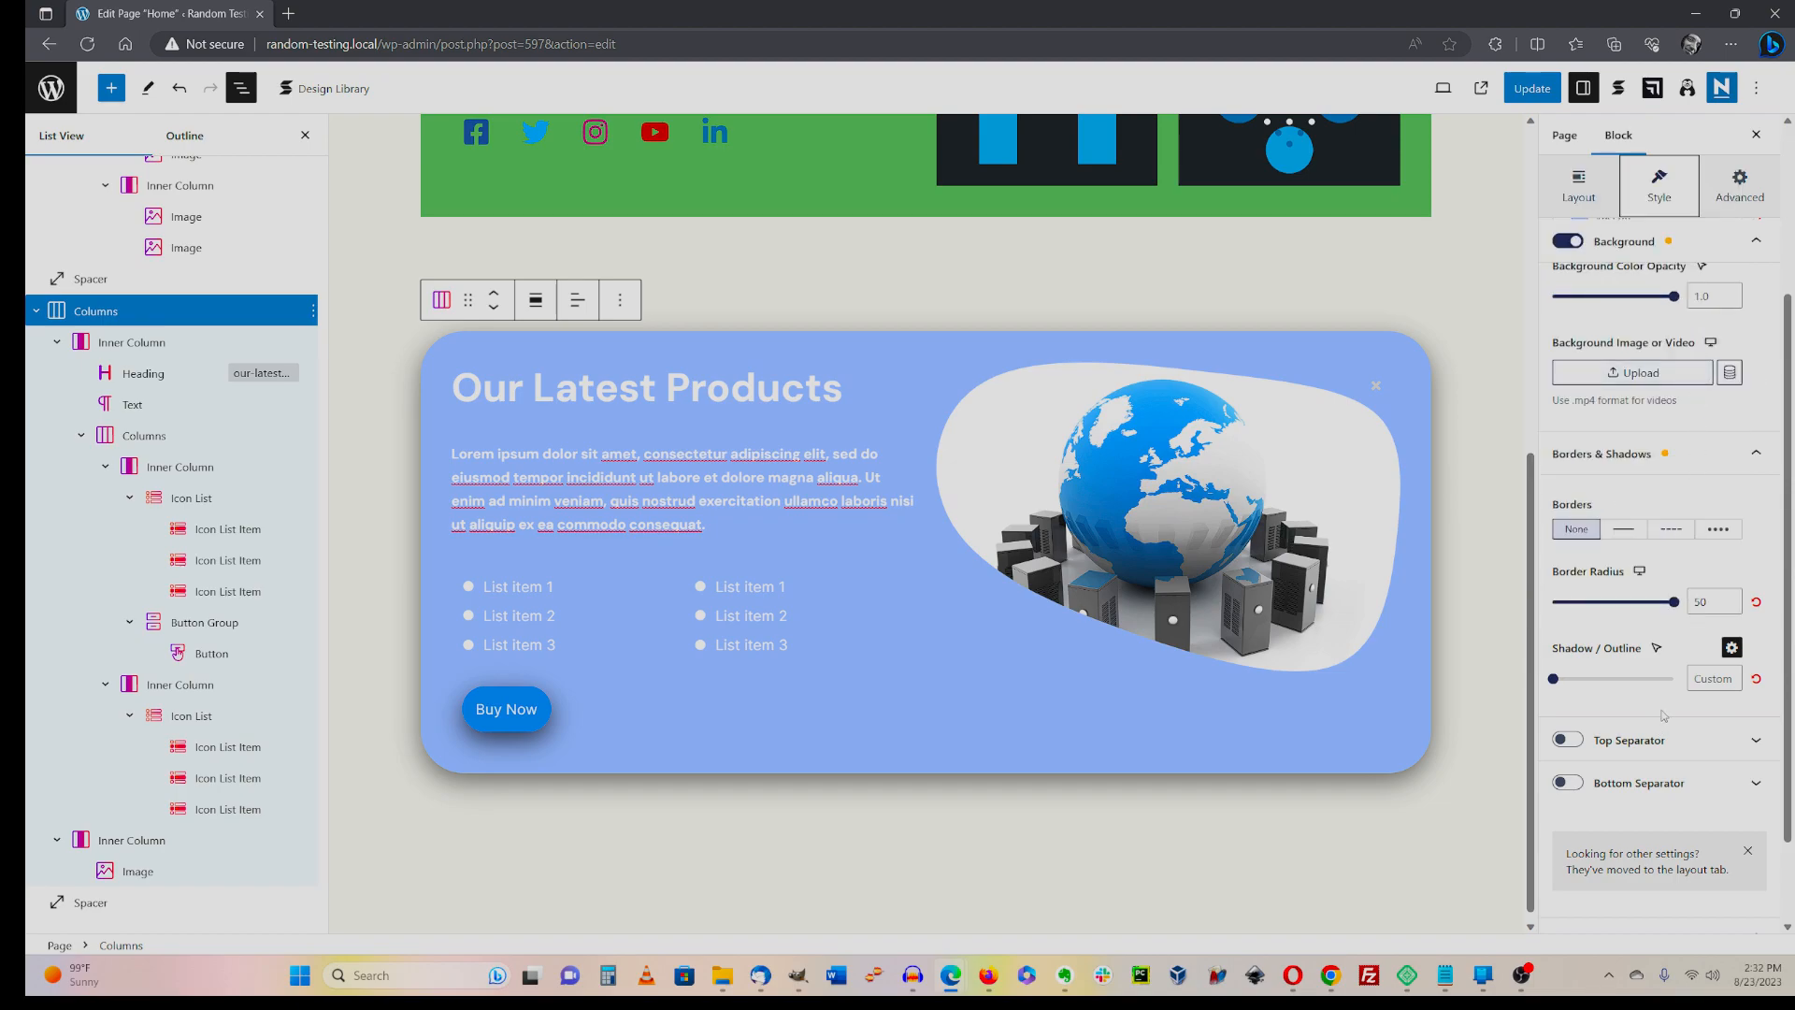
# - Switch the outer Columns block's background to a gradient with dark red #a83131 as the second color
pyautogui.scroll(3, 1663, 715)
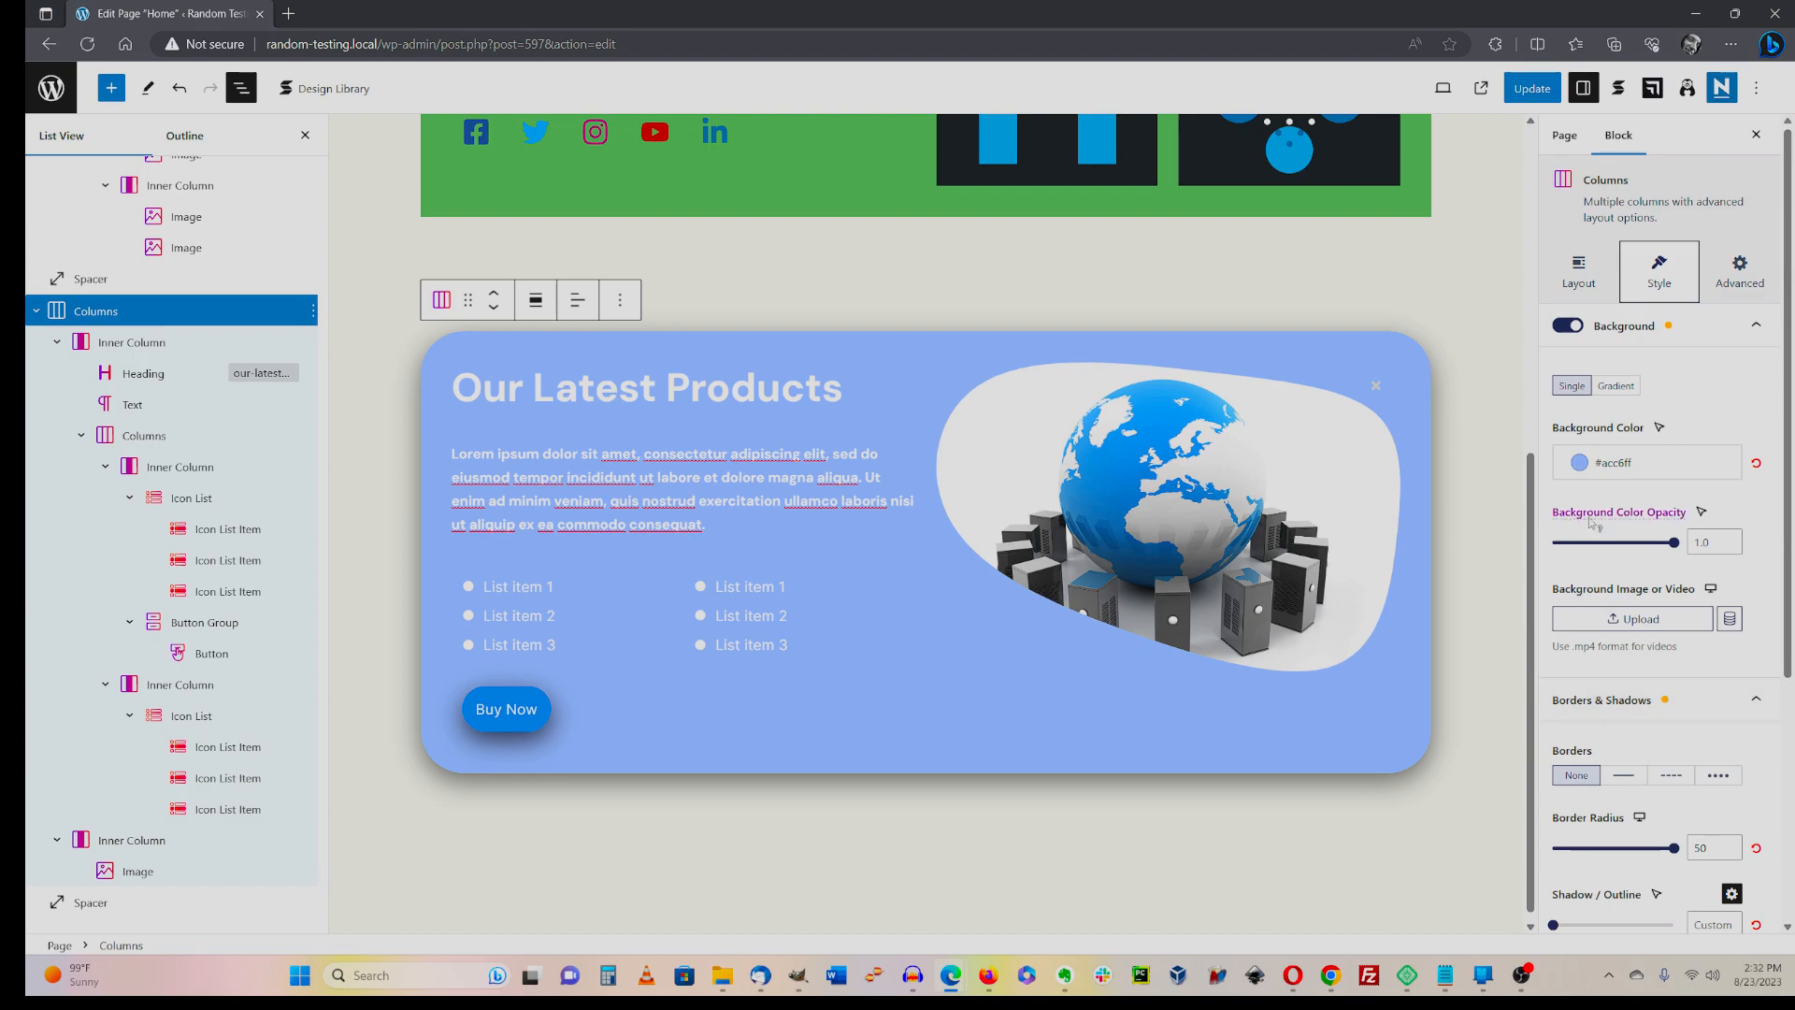
pyautogui.click(1618, 387)
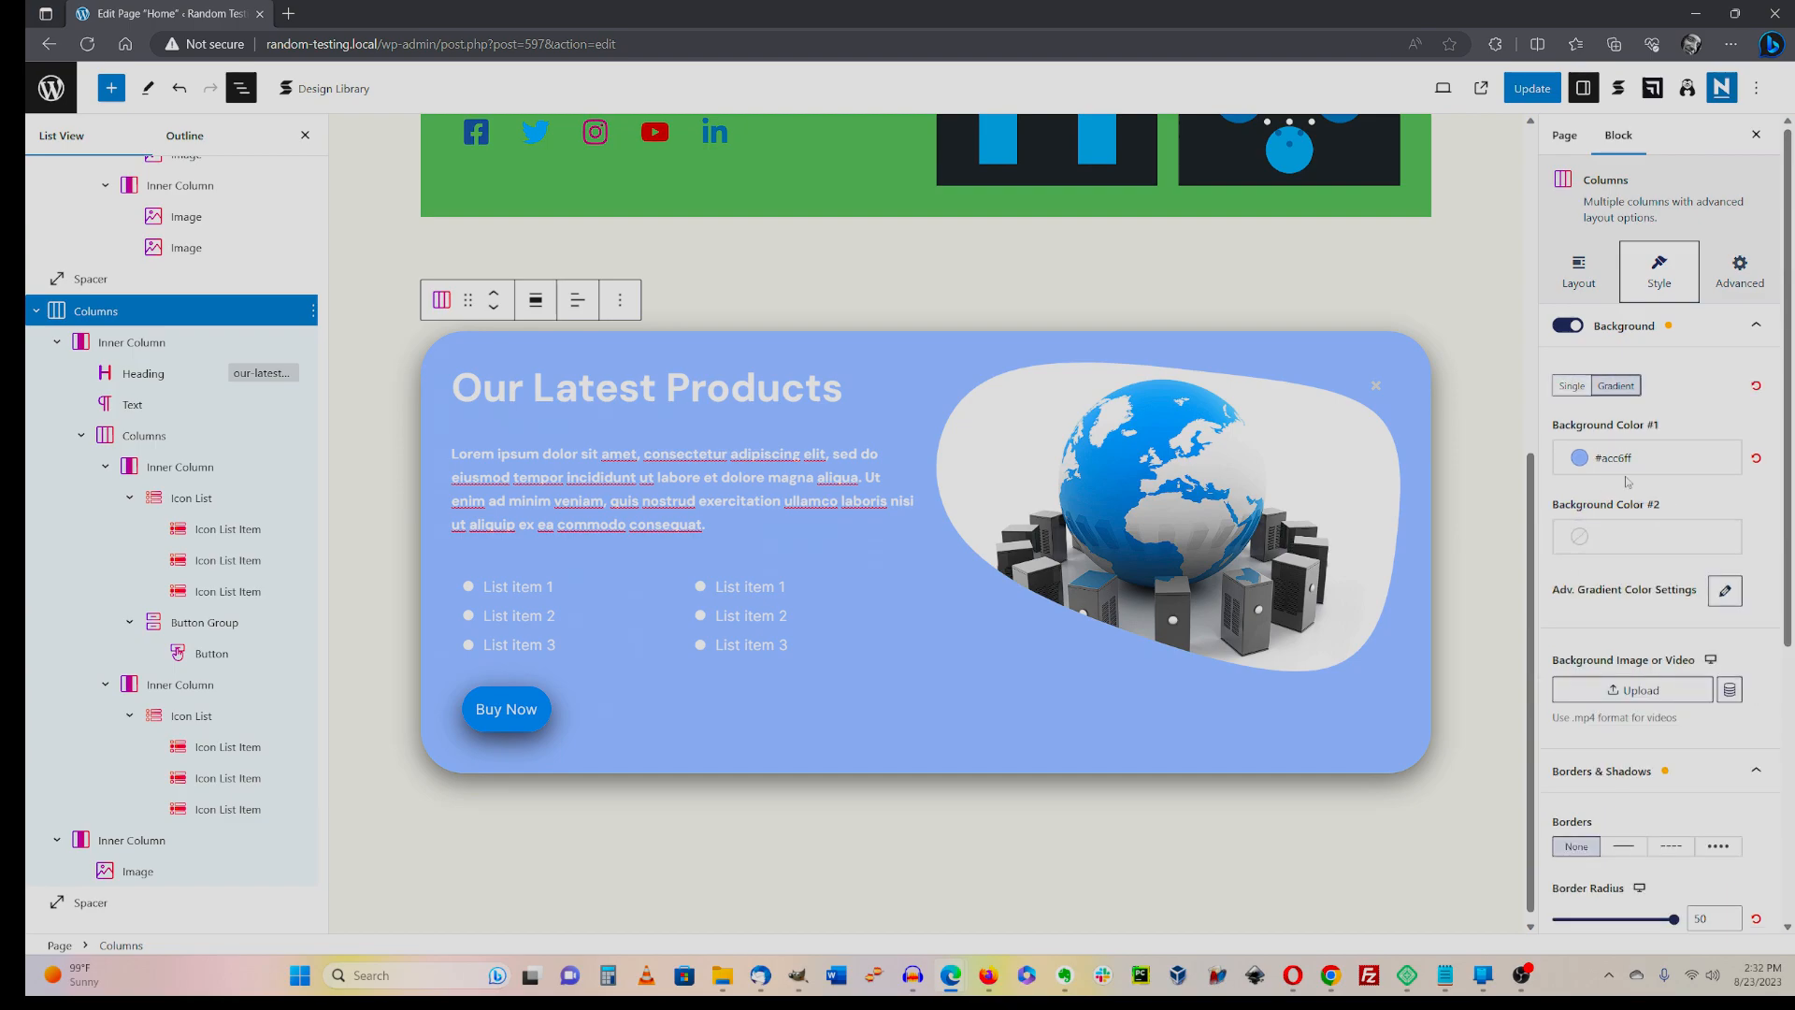
pyautogui.click(1582, 539)
pyautogui.click(1479, 557)
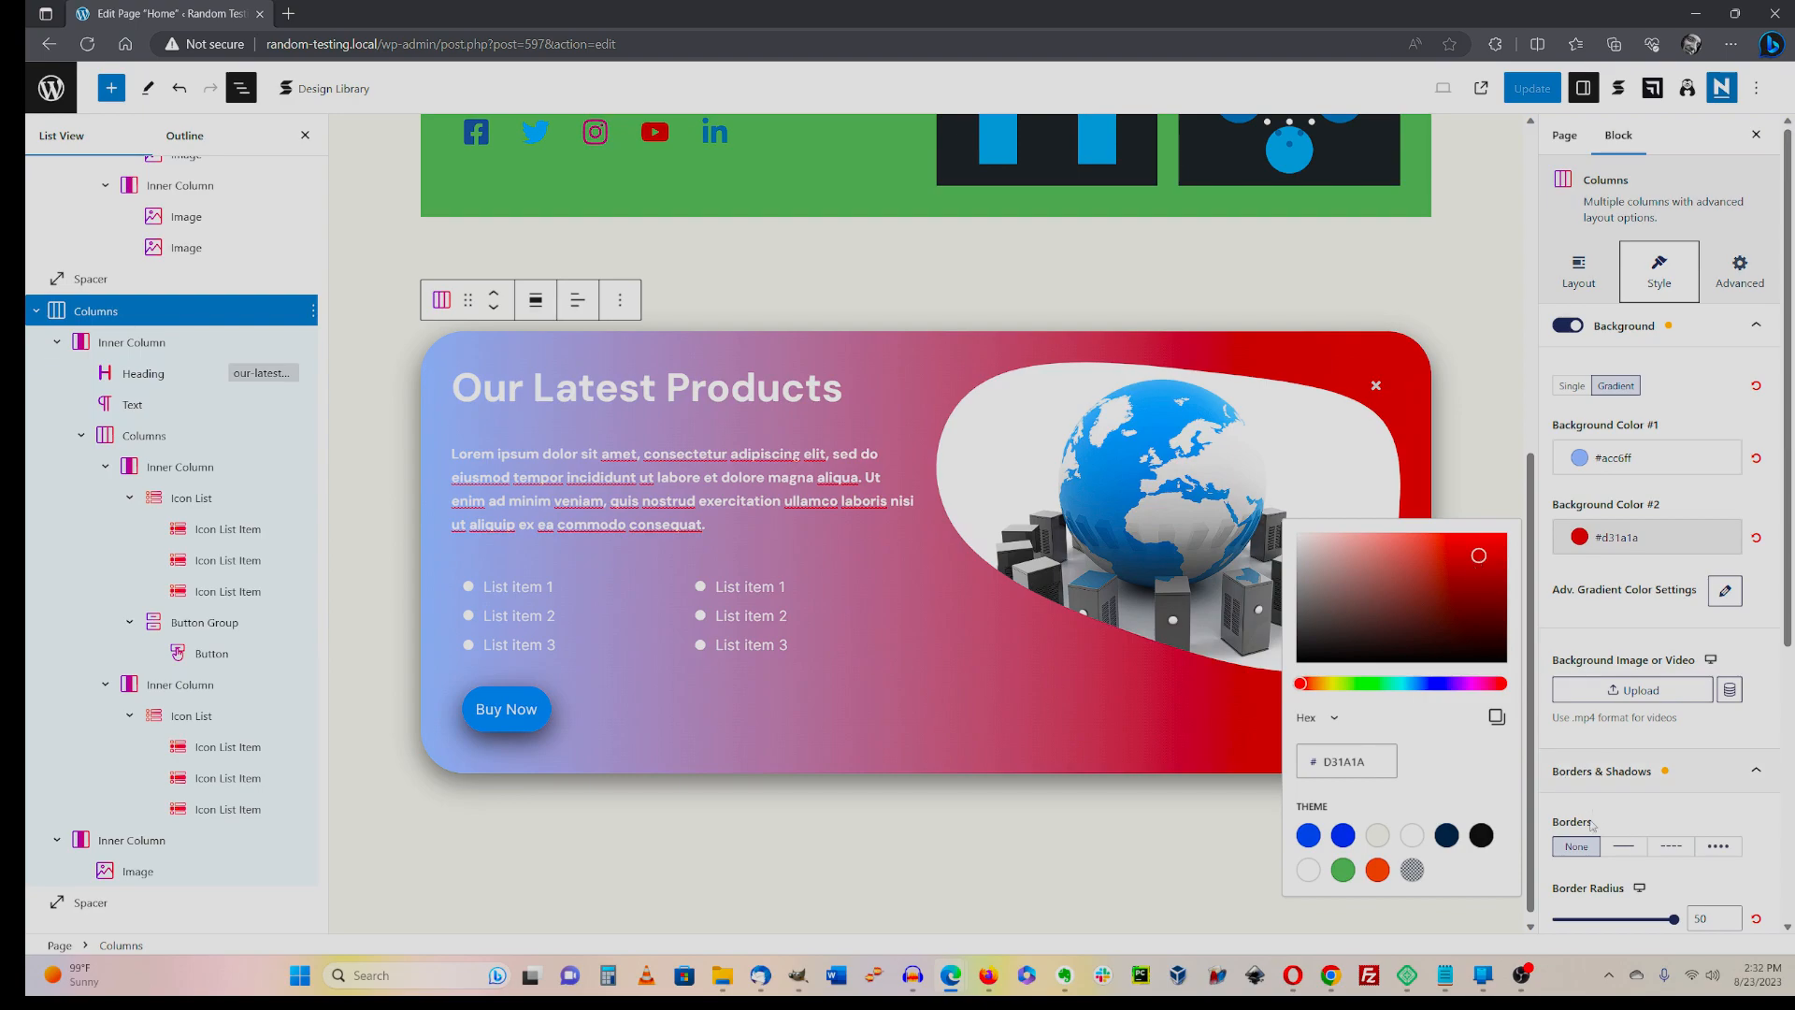
pyautogui.click(1444, 577)
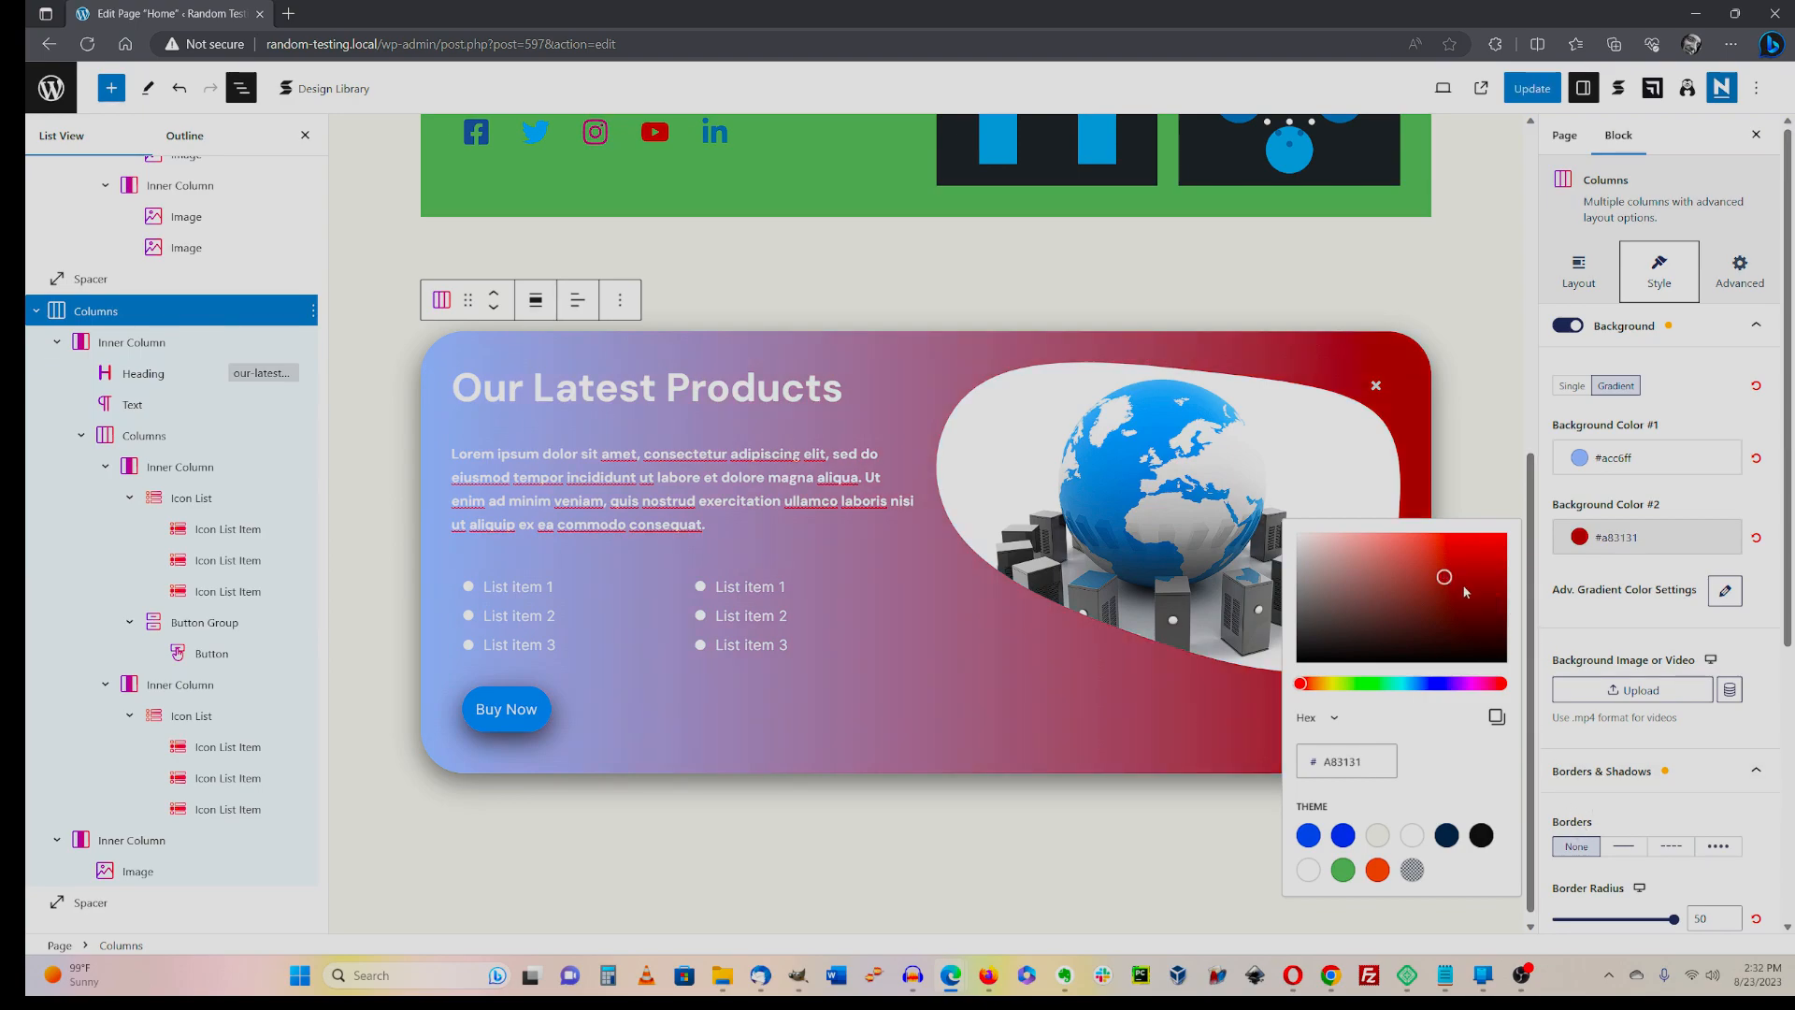
pyautogui.click(1700, 361)
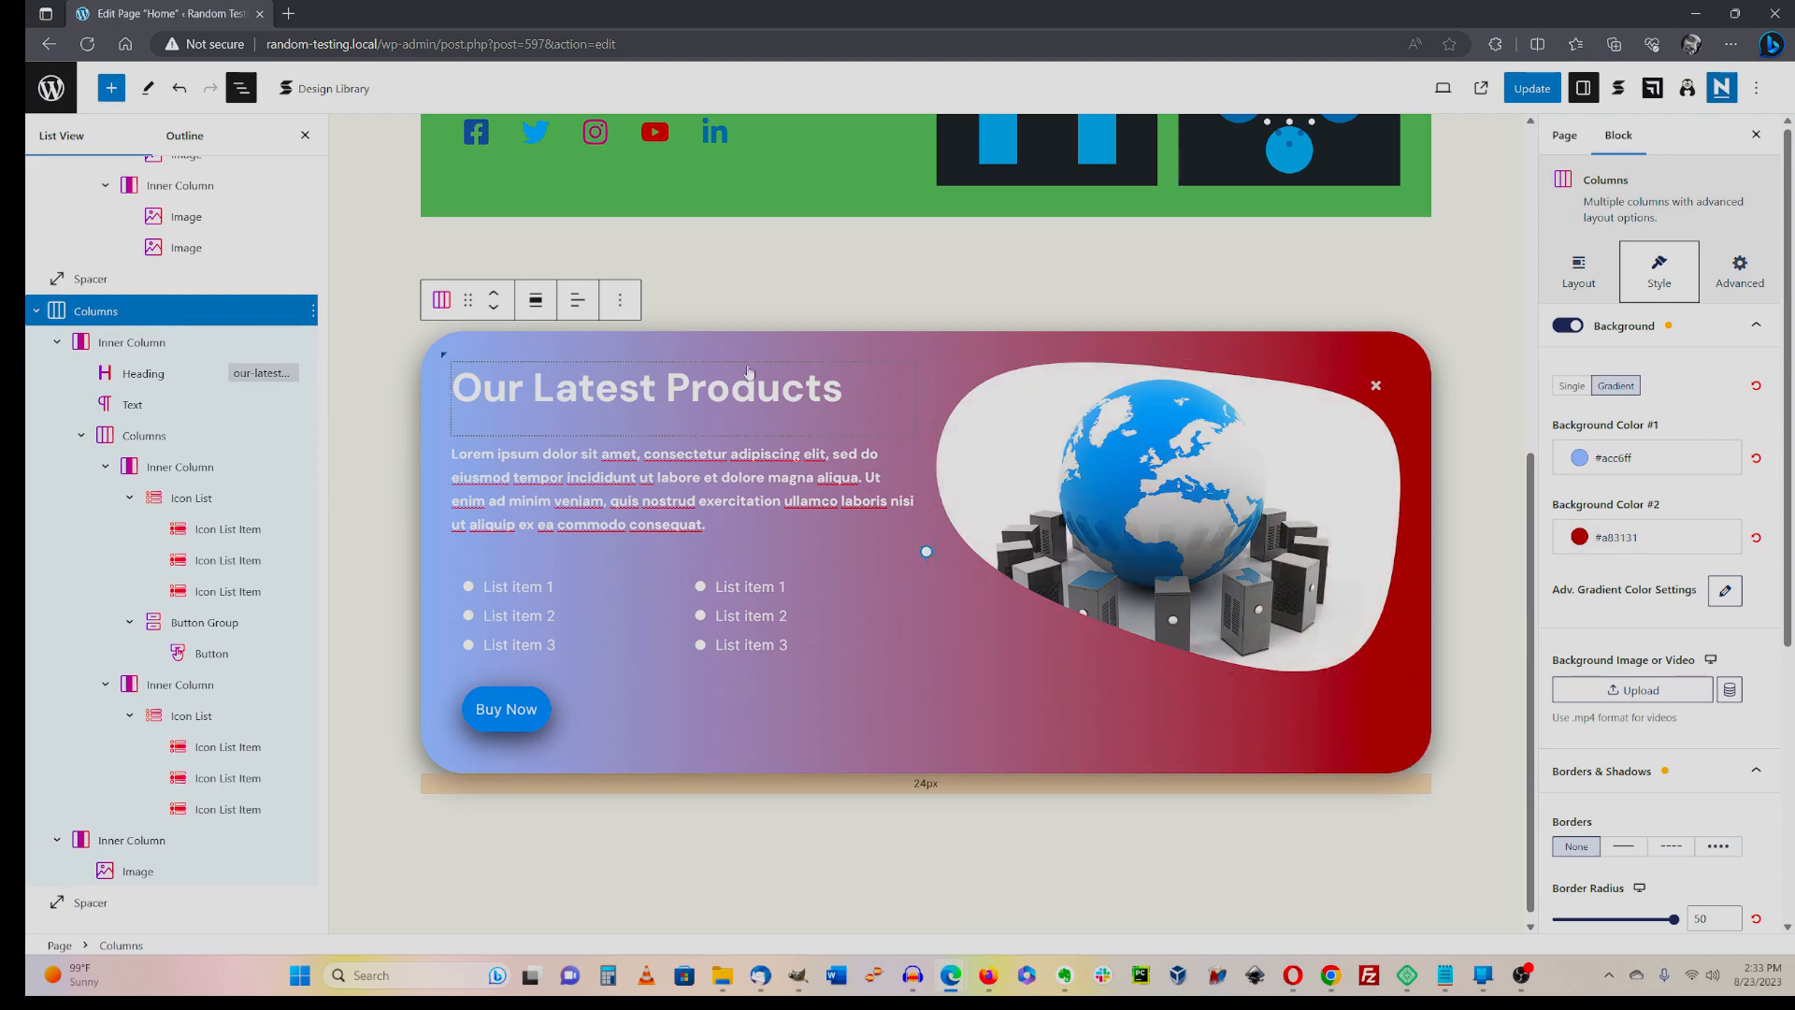
# - Preview the page in a new tab, check the gradient products section, and close the preview
pyautogui.click(1443, 88)
pyautogui.click(1307, 247)
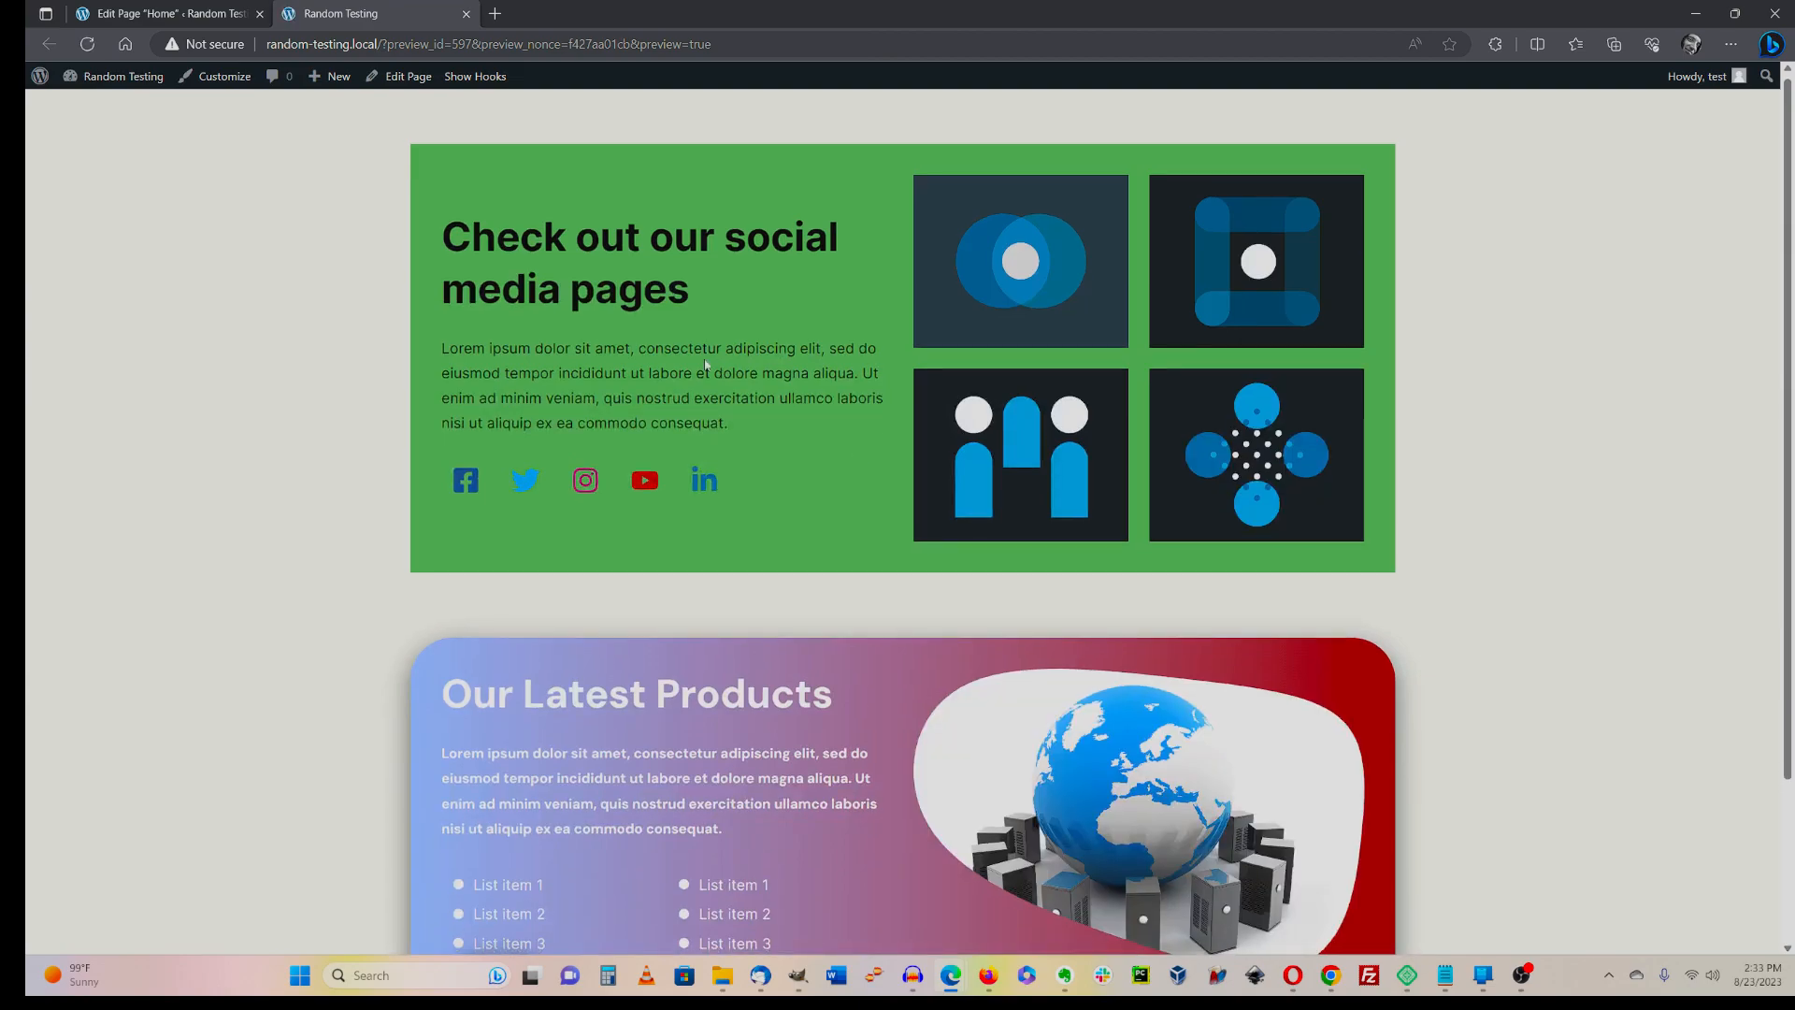
pyautogui.scroll(-2, 679, 342)
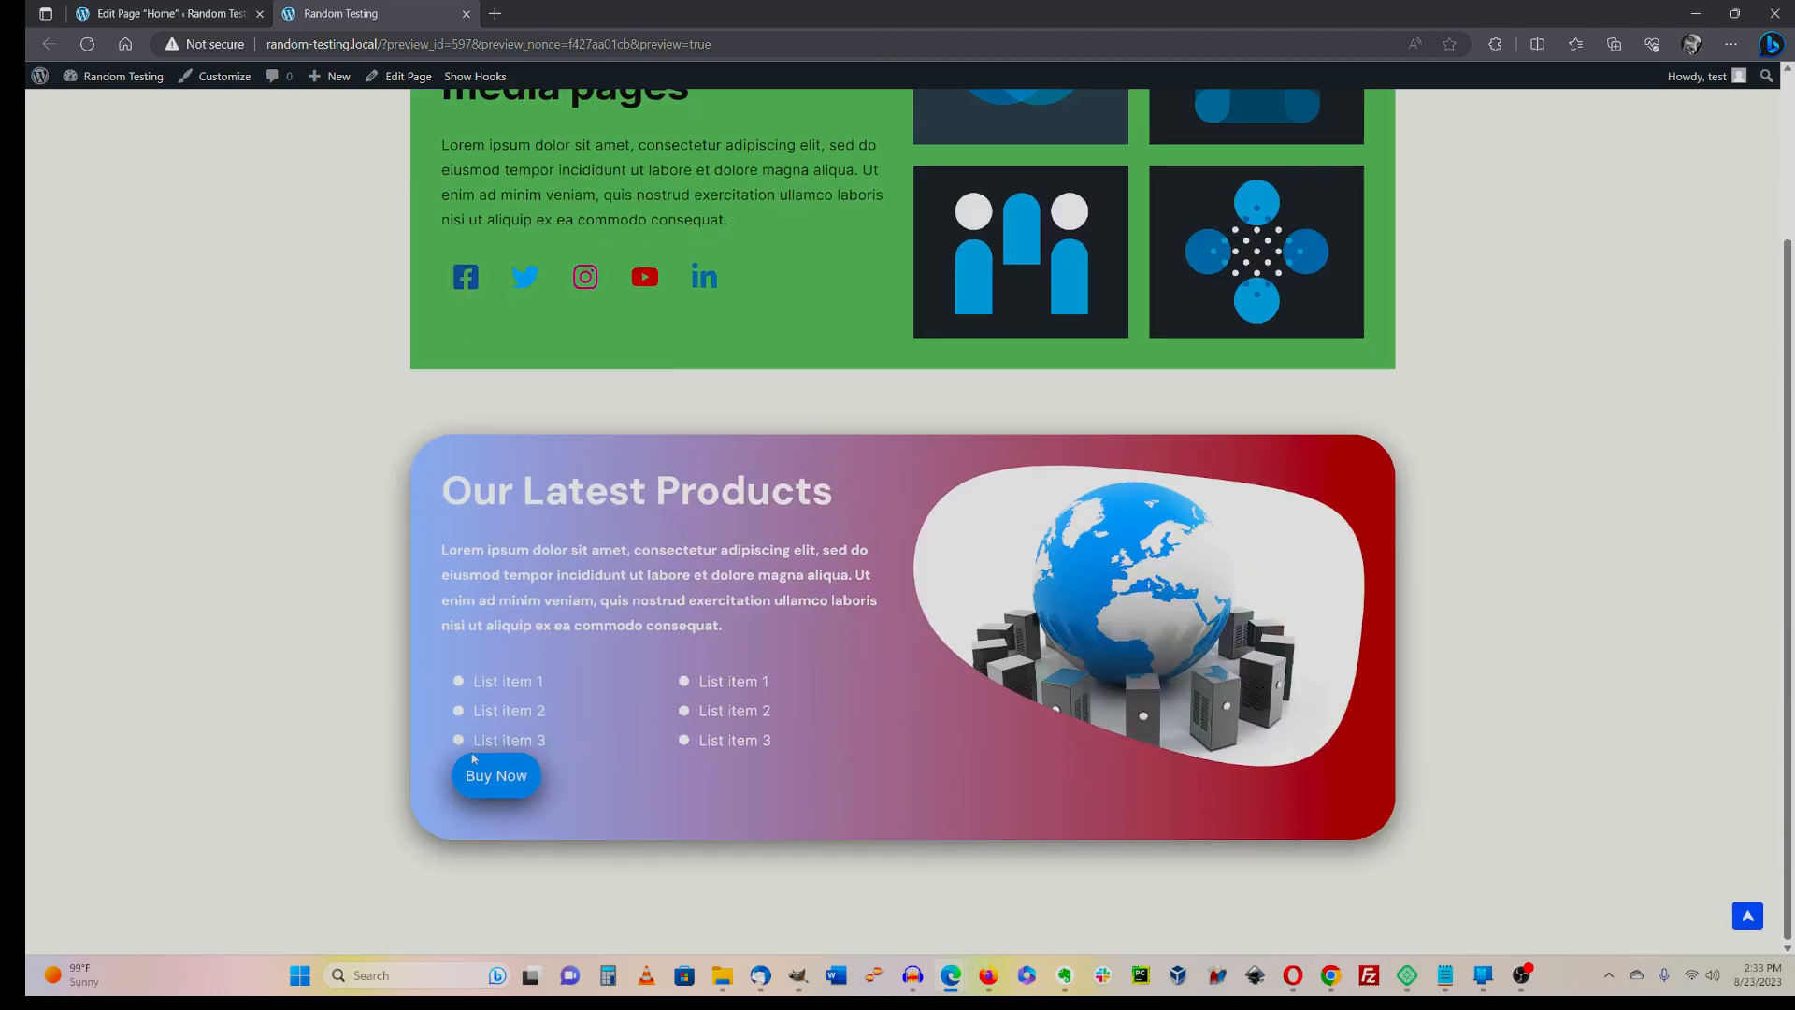
pyautogui.click(466, 15)
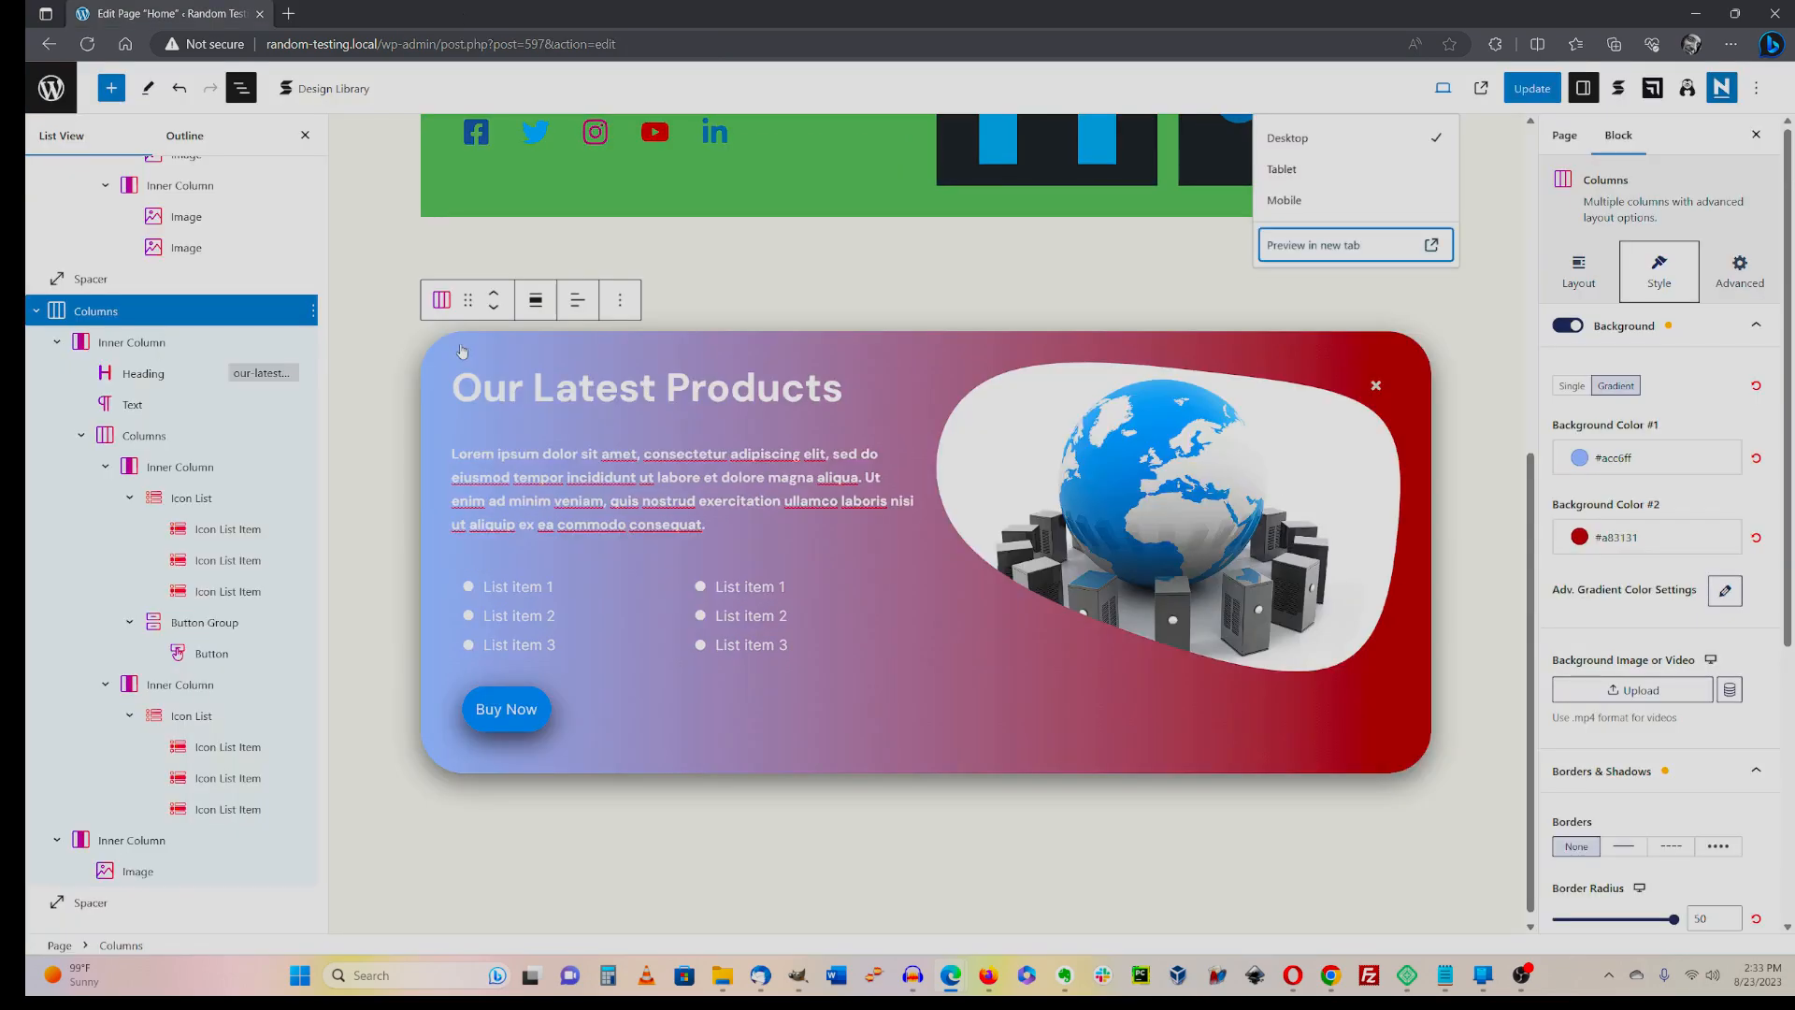
pyautogui.click(504, 708)
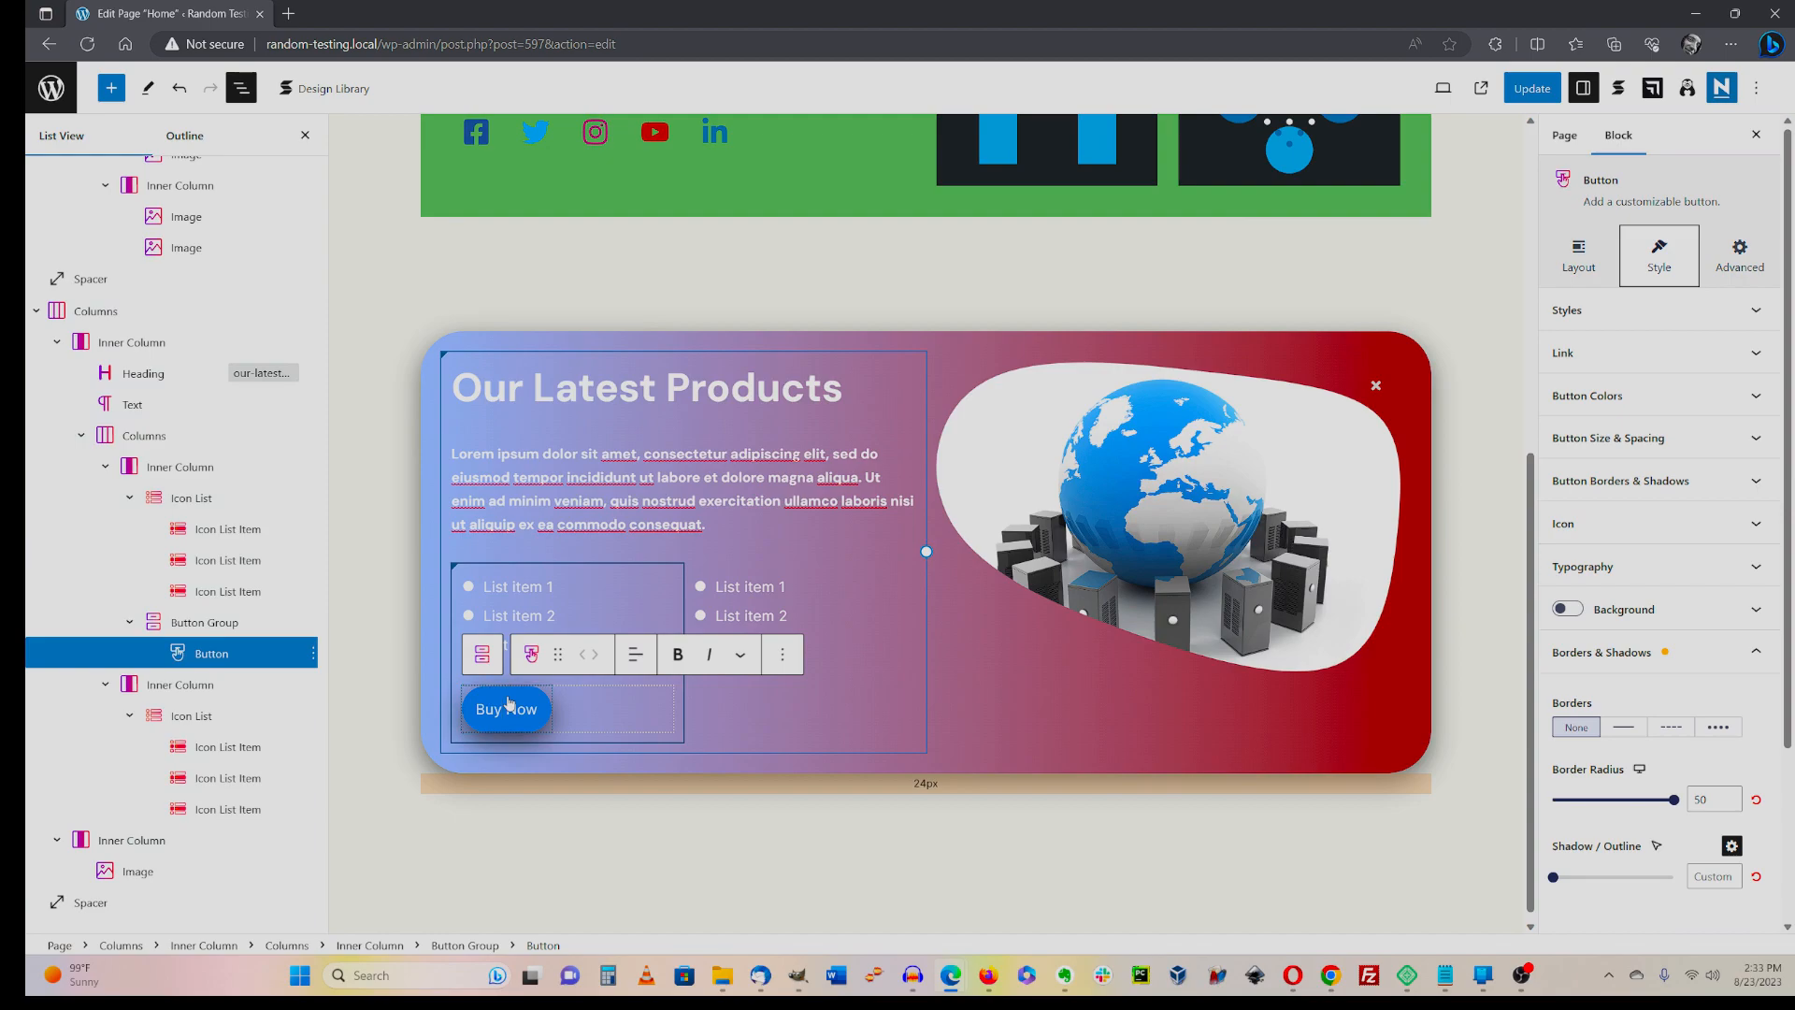
pyautogui.click(783, 654)
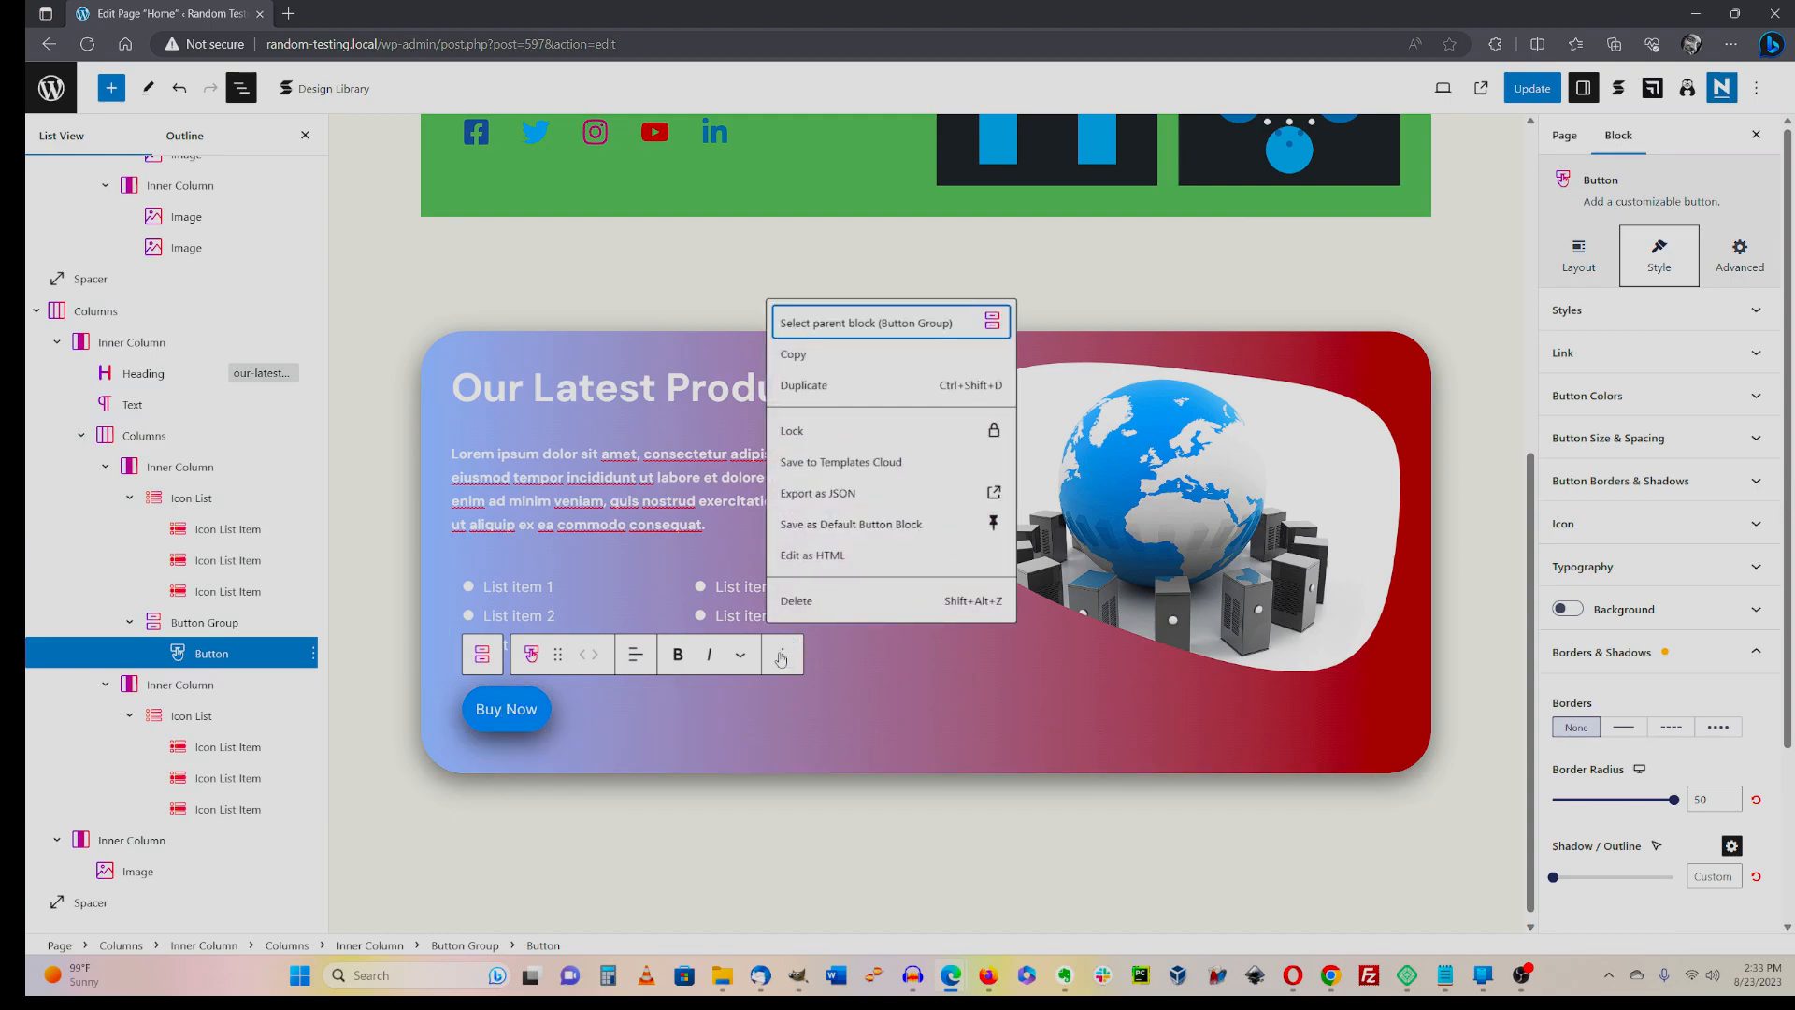
pyautogui.click(782, 656)
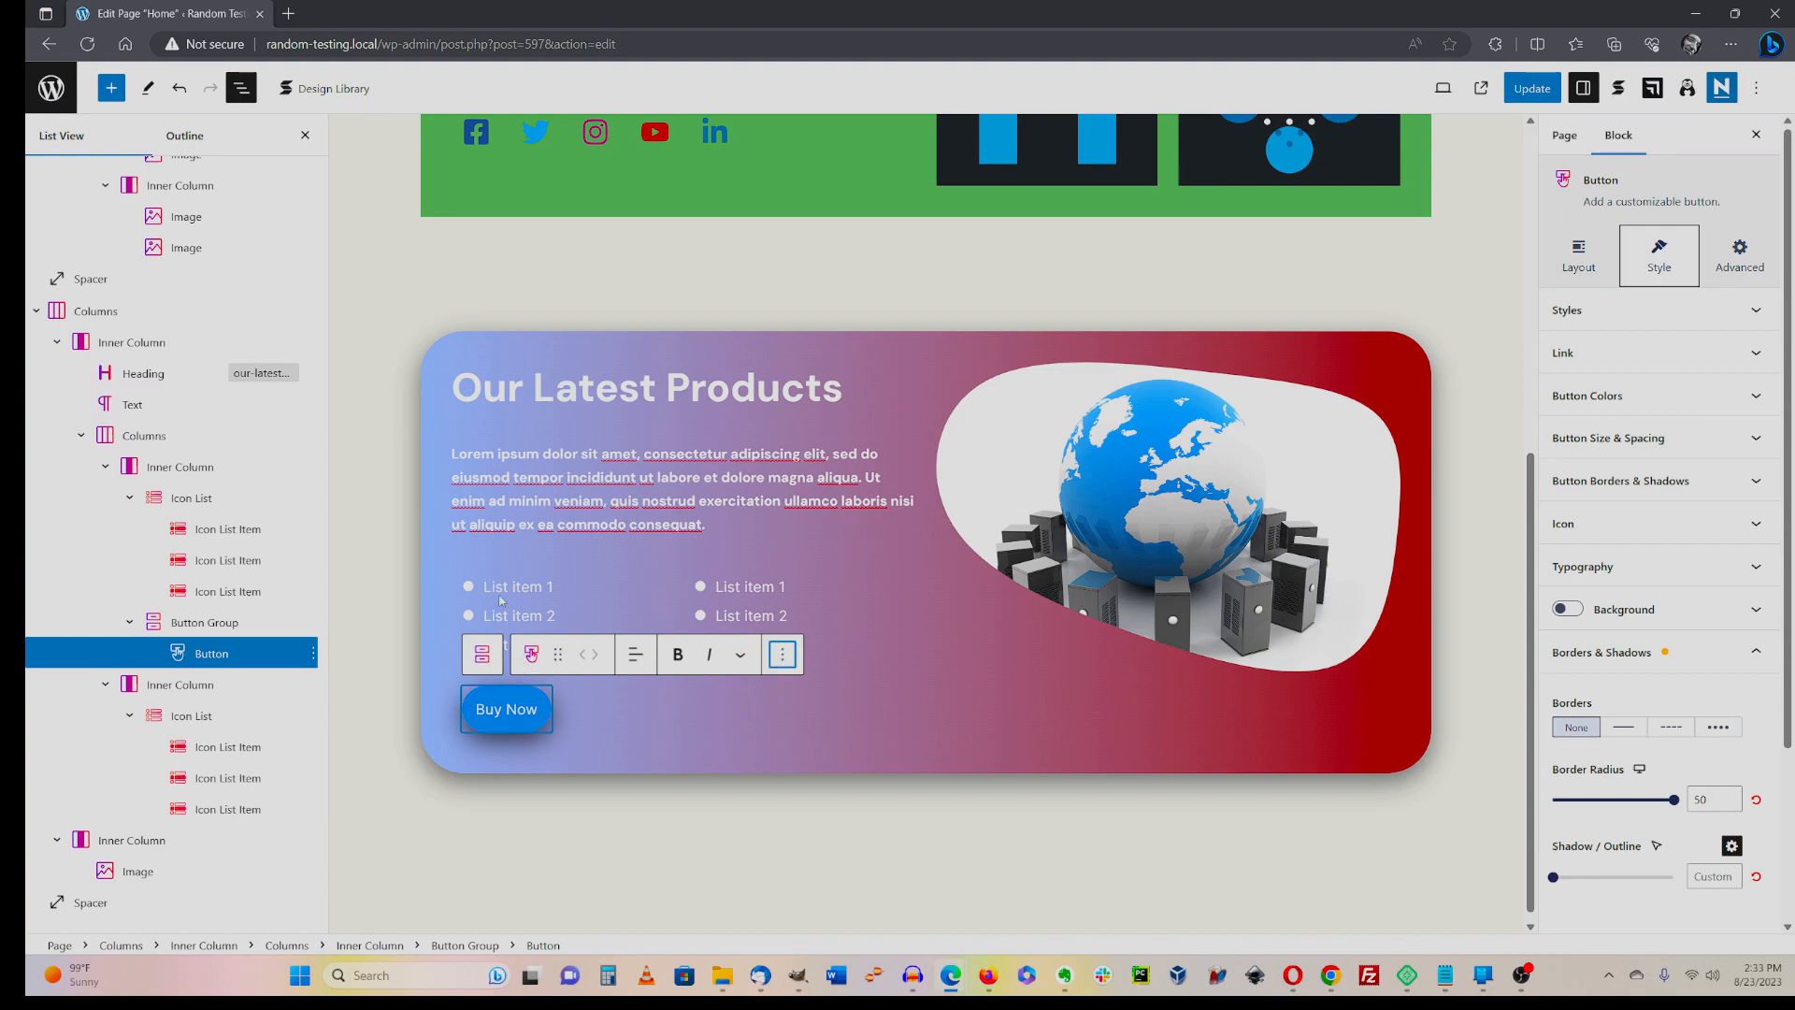
# - Insert a Spacer block directly after the first icon list, above the Buy Now button
pyautogui.click(228, 561)
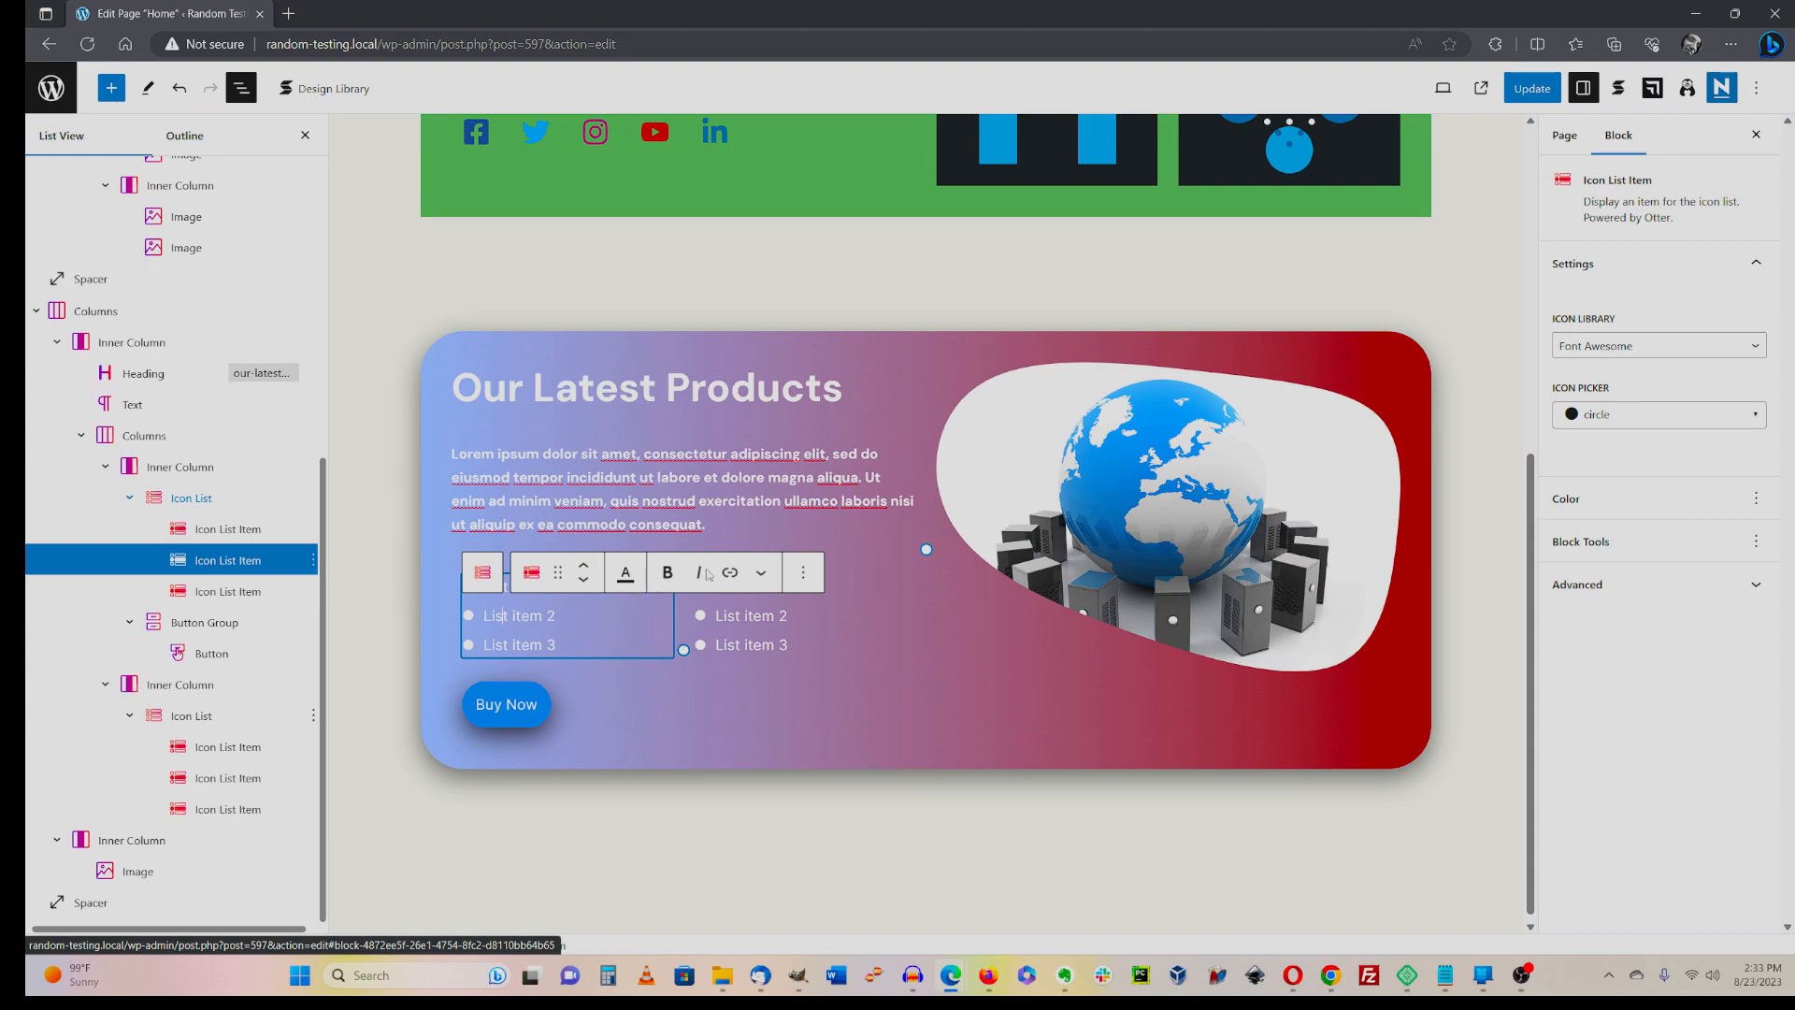
pyautogui.click(191, 498)
pyautogui.click(668, 542)
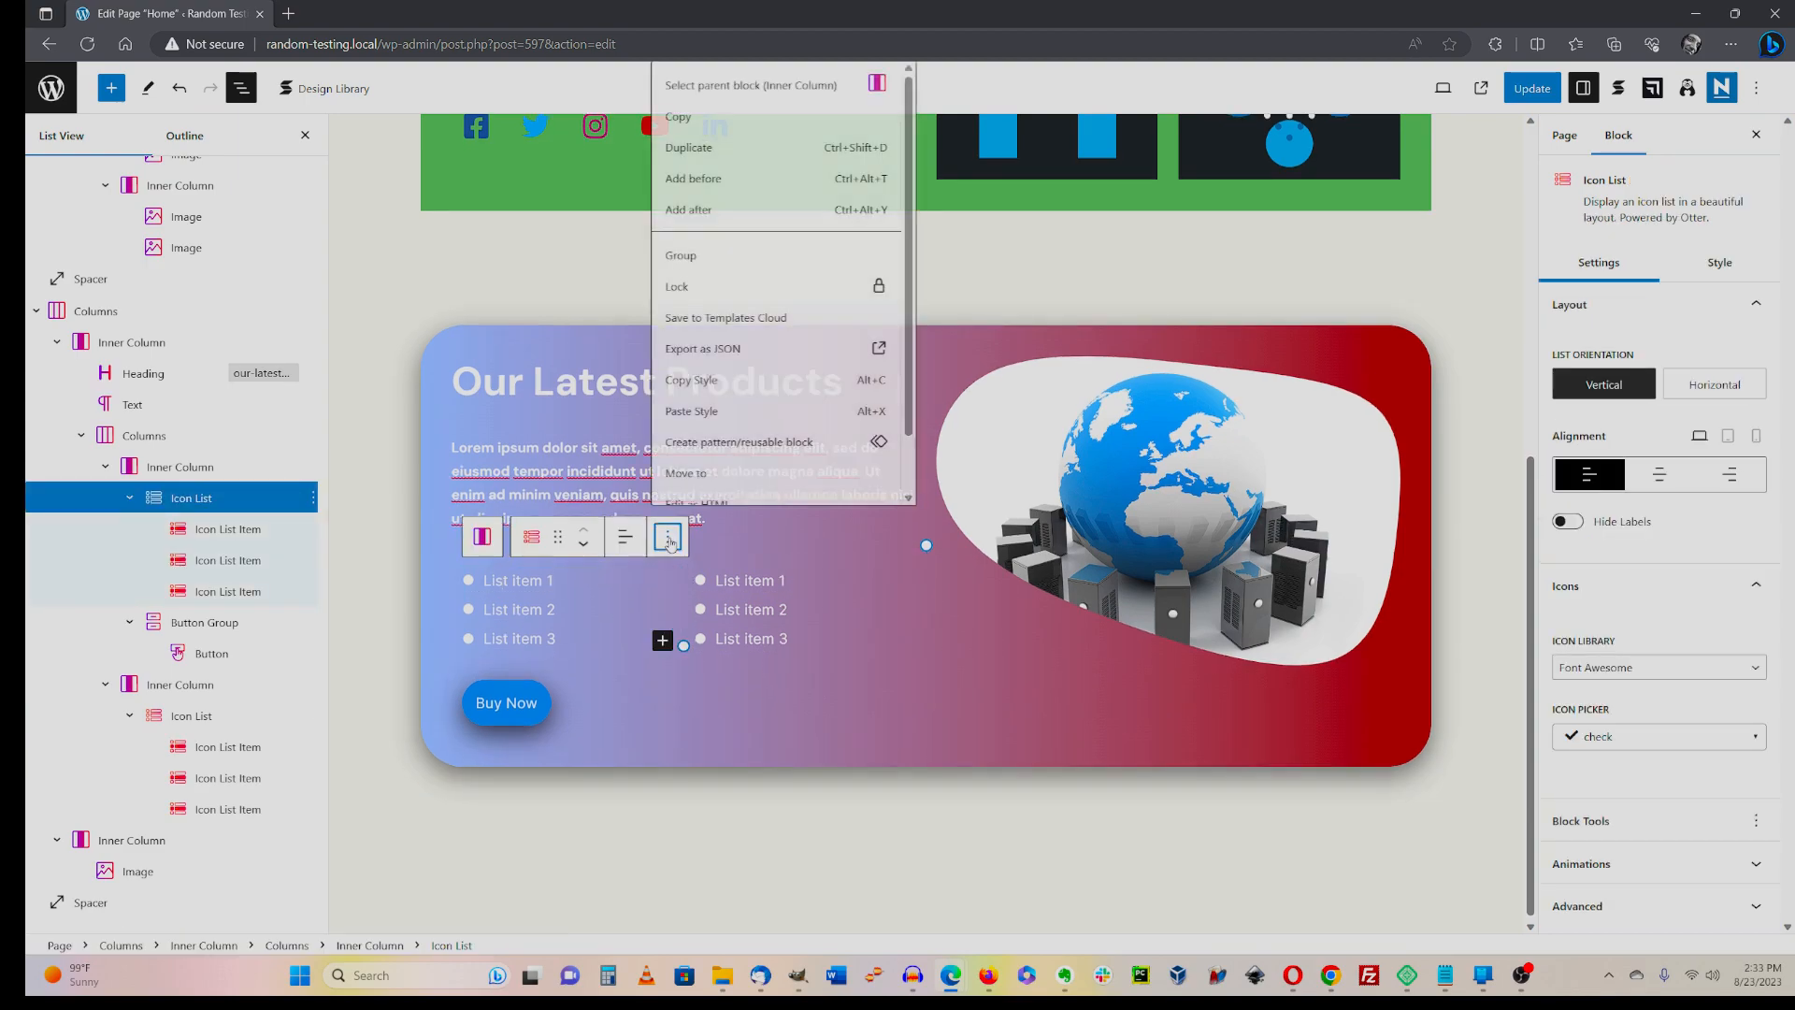
pyautogui.click(680, 211)
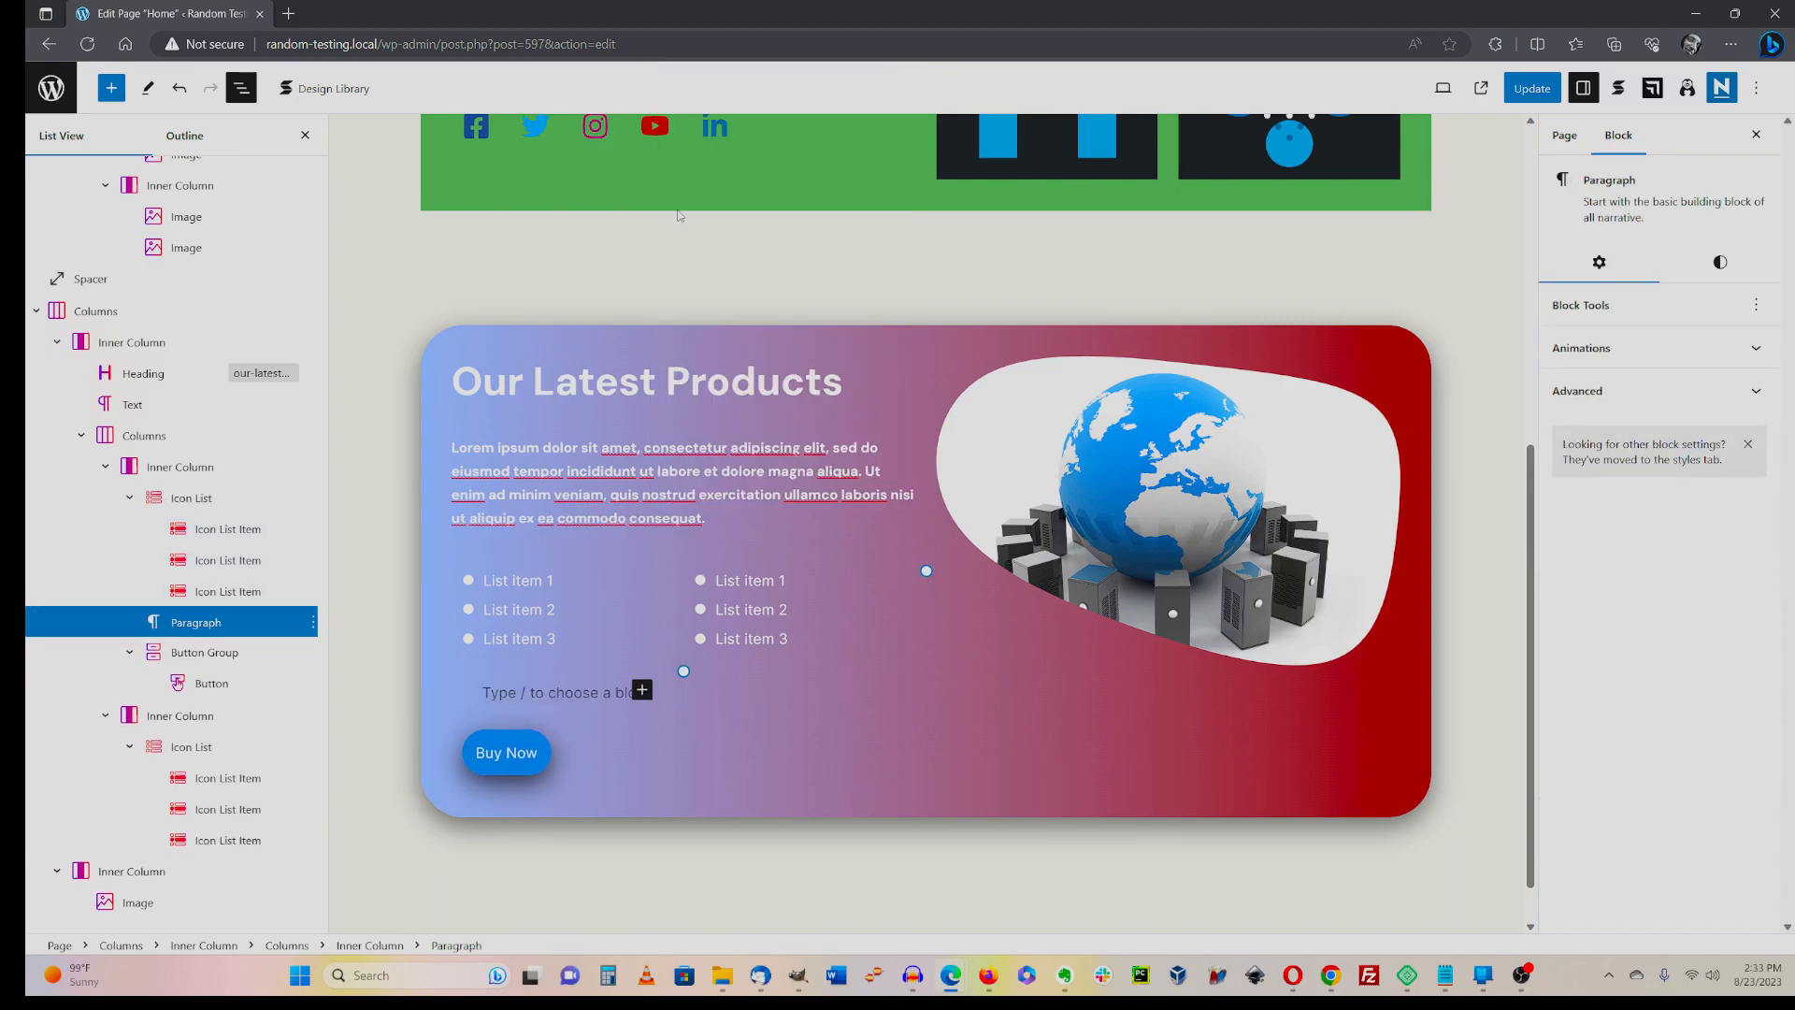
pyautogui.write('/spac')
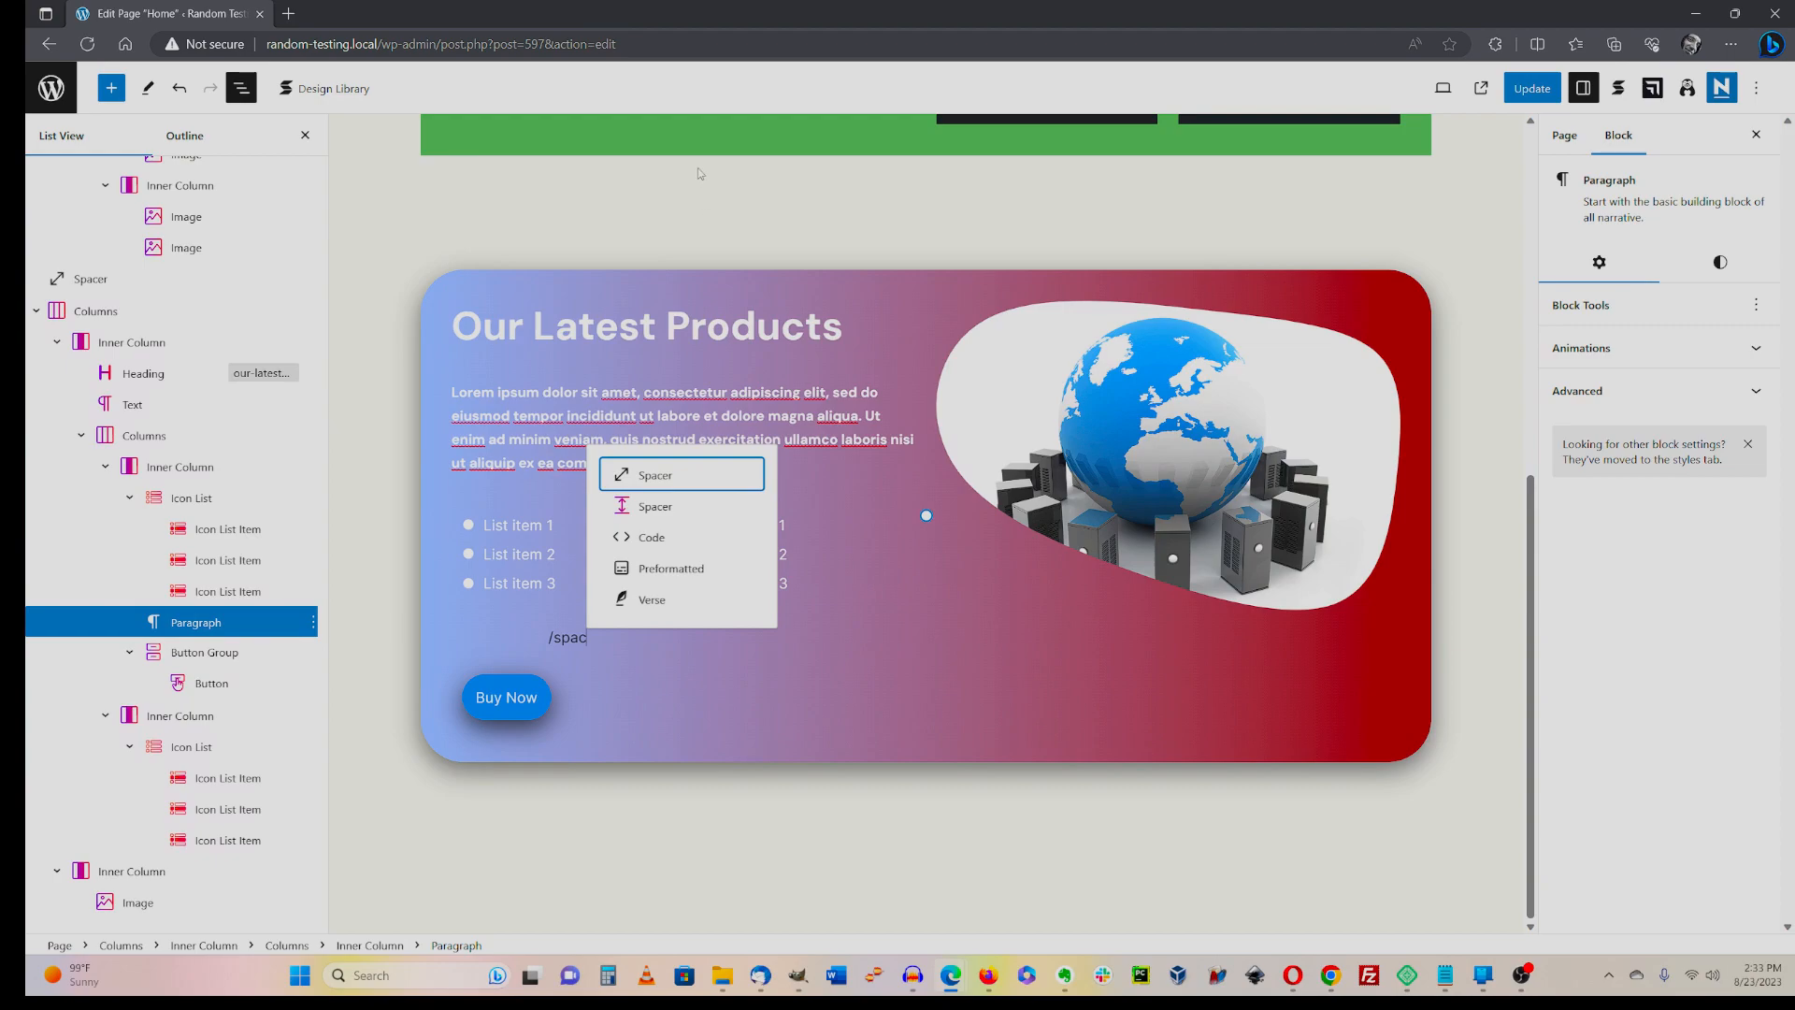
pyautogui.click(645, 473)
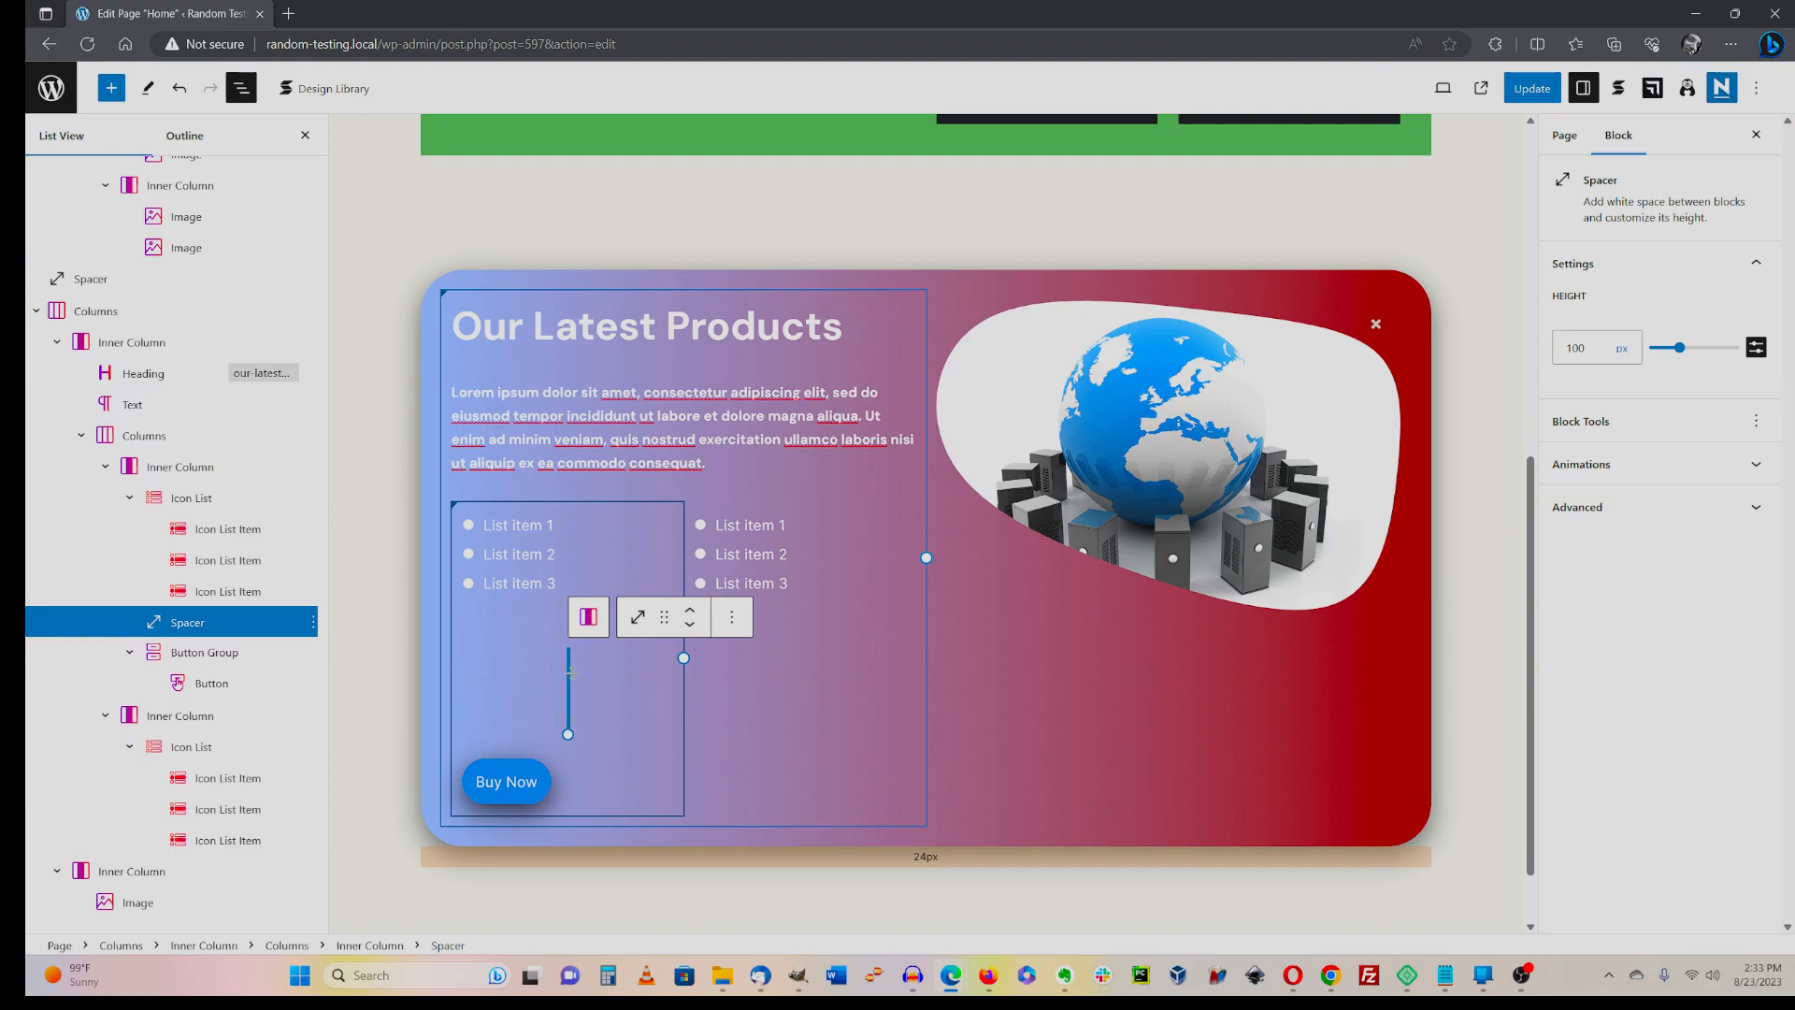
# - Reduce the height of the spacer above the Buy Now button to 21 px and save the page
pyautogui.moveTo(571, 674); pyautogui.dragTo(568, 667)
pyautogui.moveTo(856, 633); pyautogui.dragTo(856, 633)
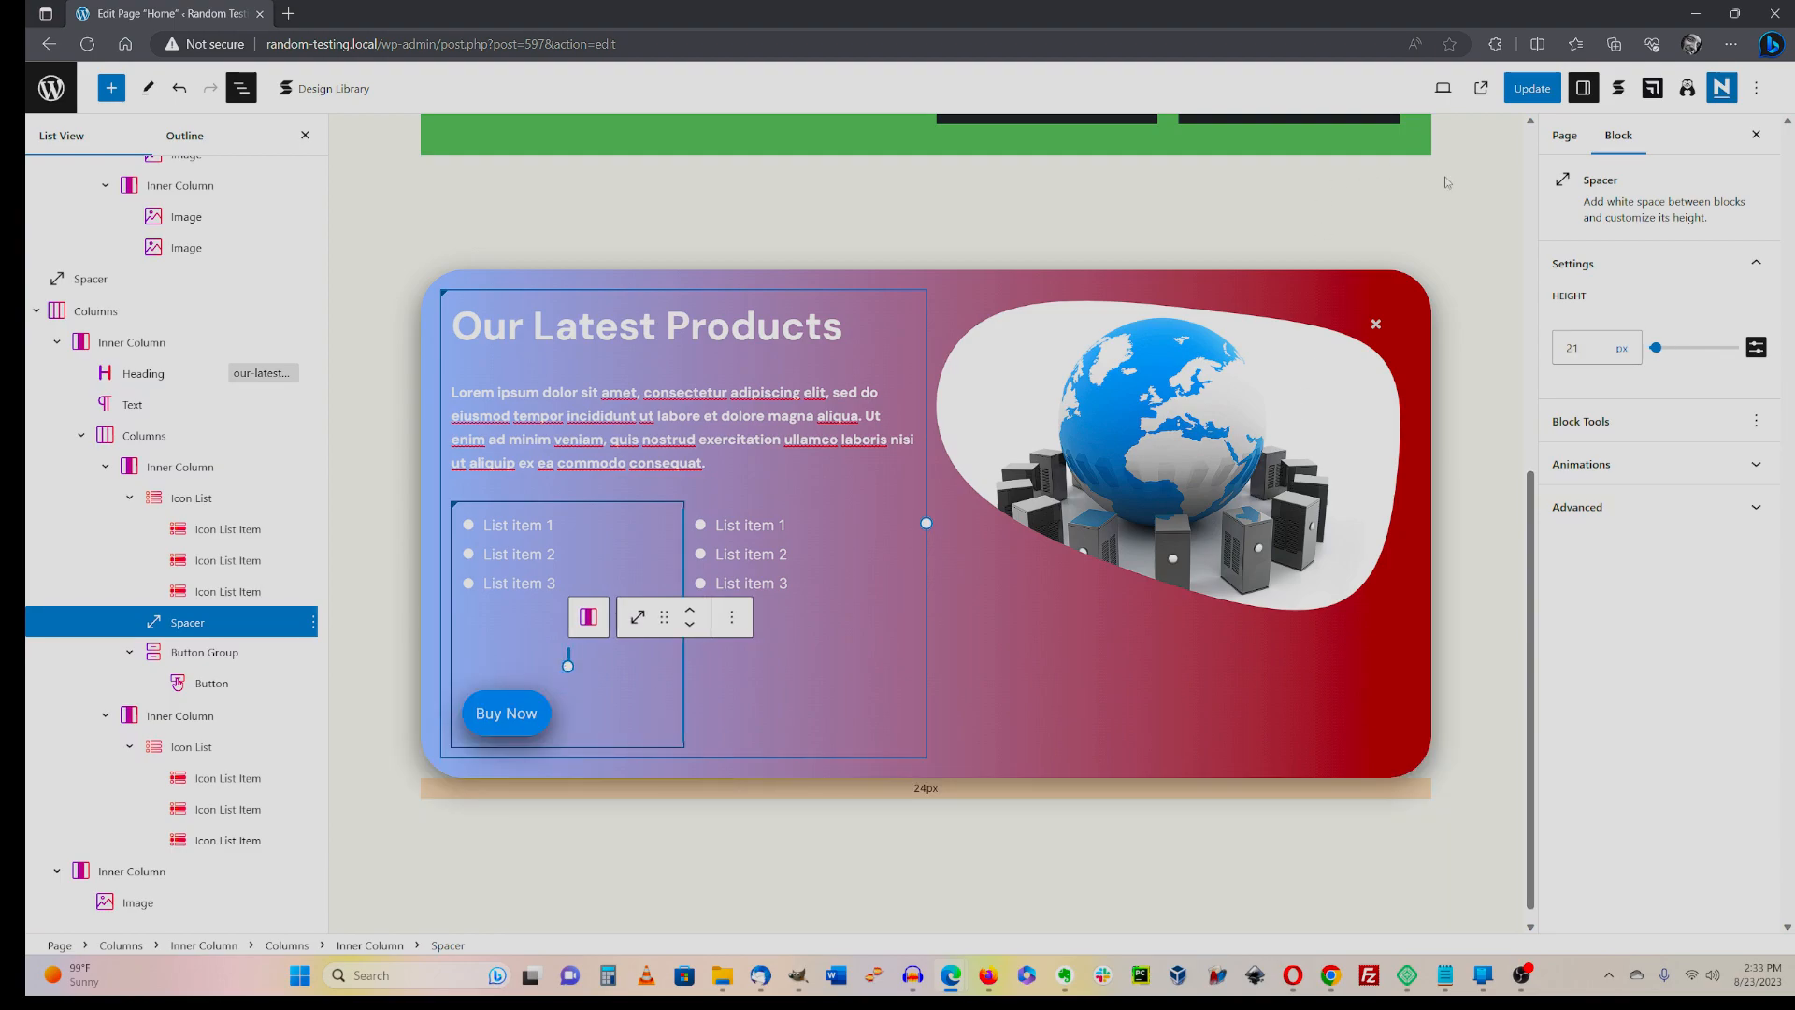
pyautogui.hotkey('ctrl', 's')
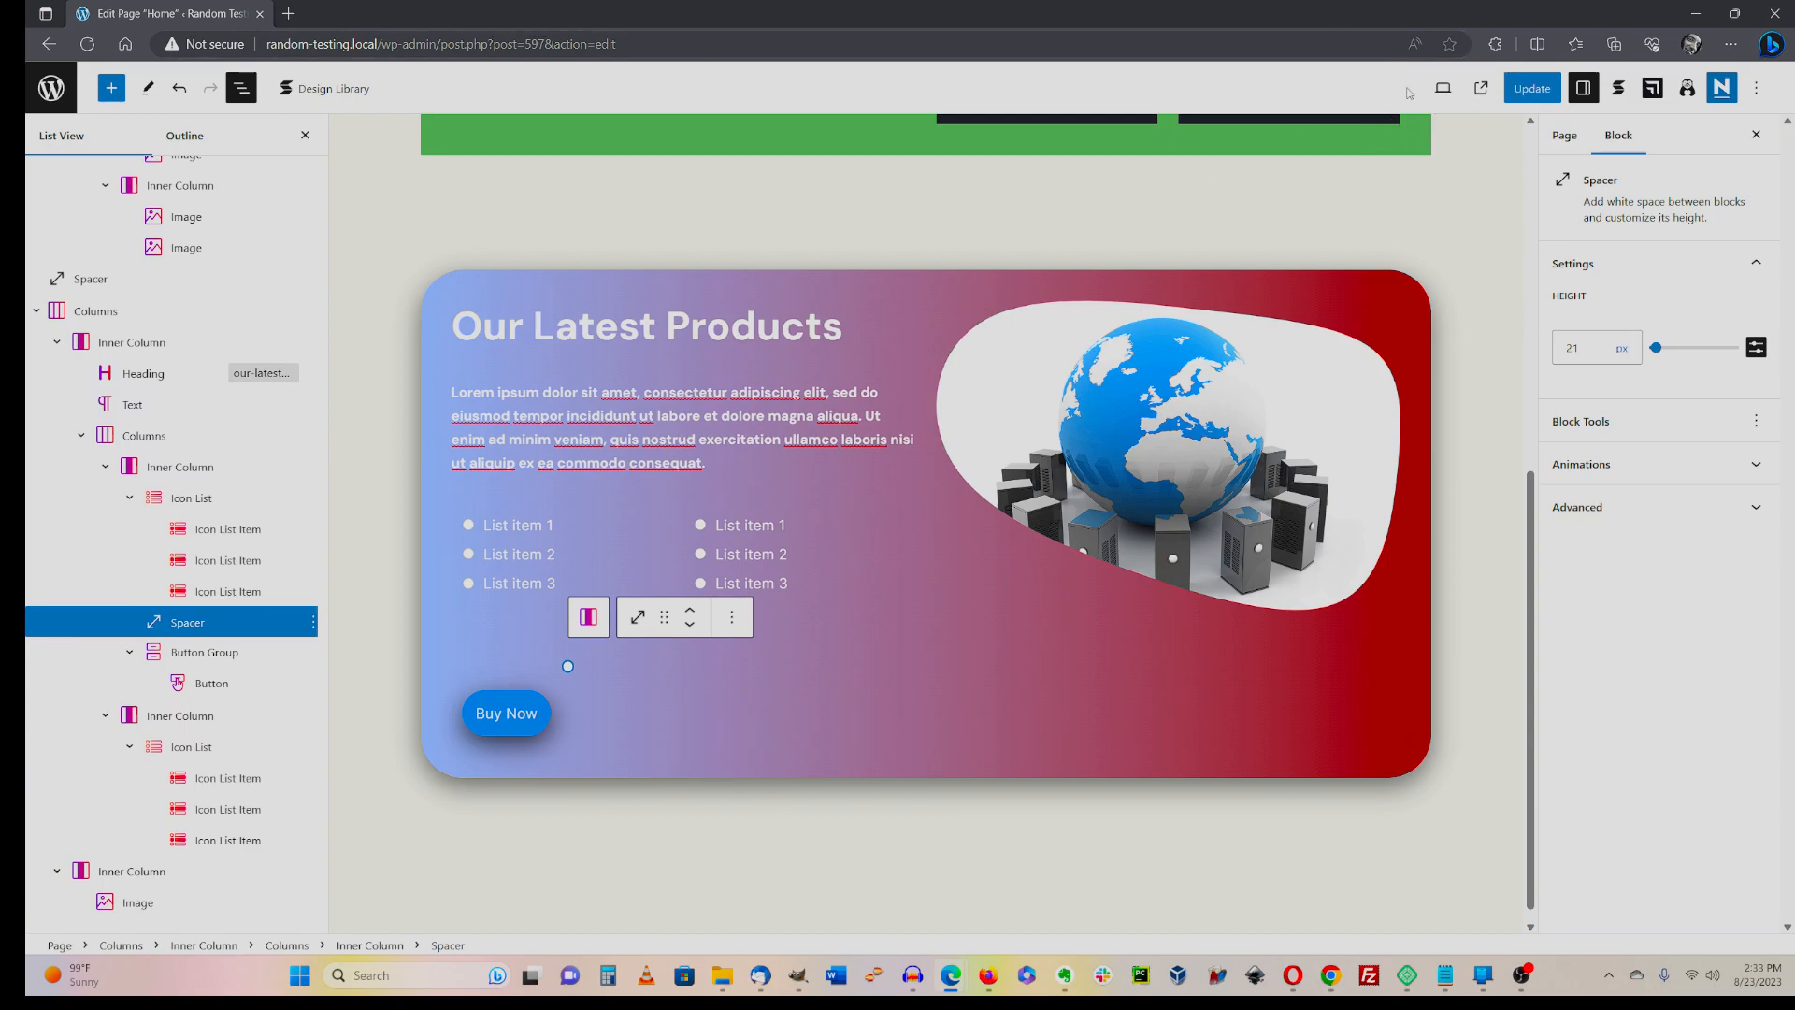
# - Preview the page in a new tab and check the spacing between the first icon list and the Buy Now button
pyautogui.click(1443, 88)
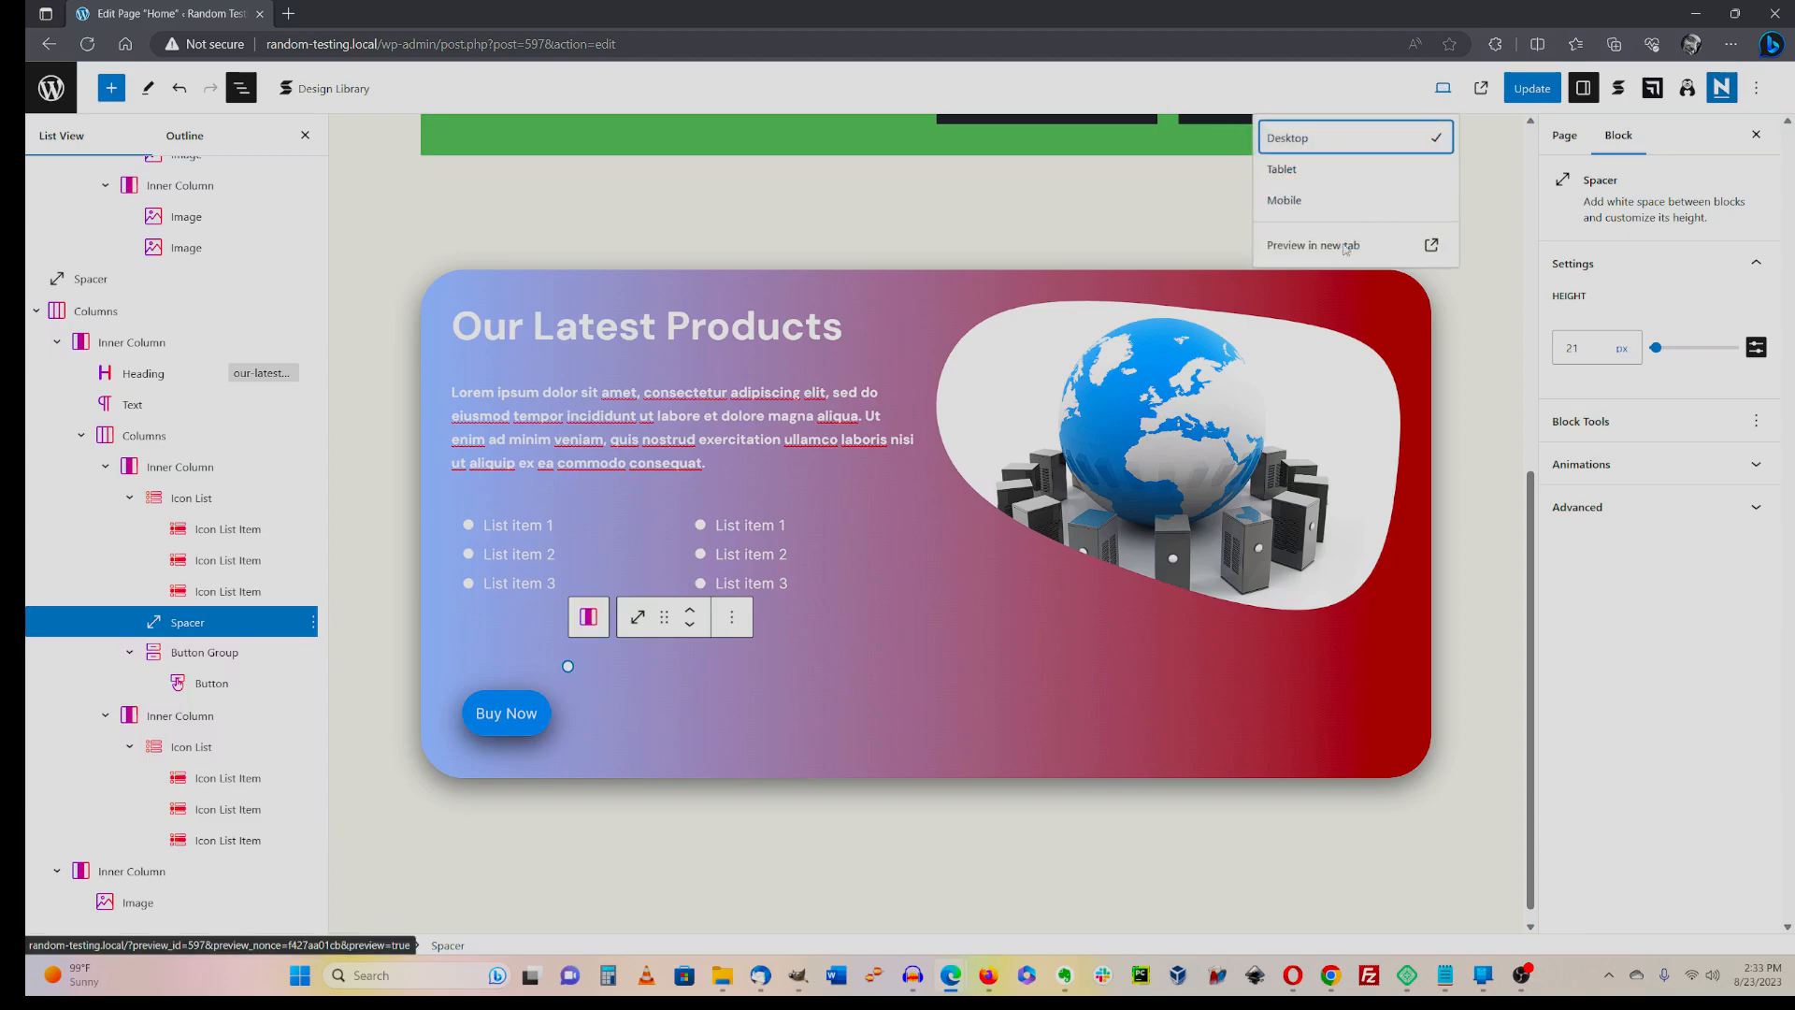
pyautogui.click(1347, 247)
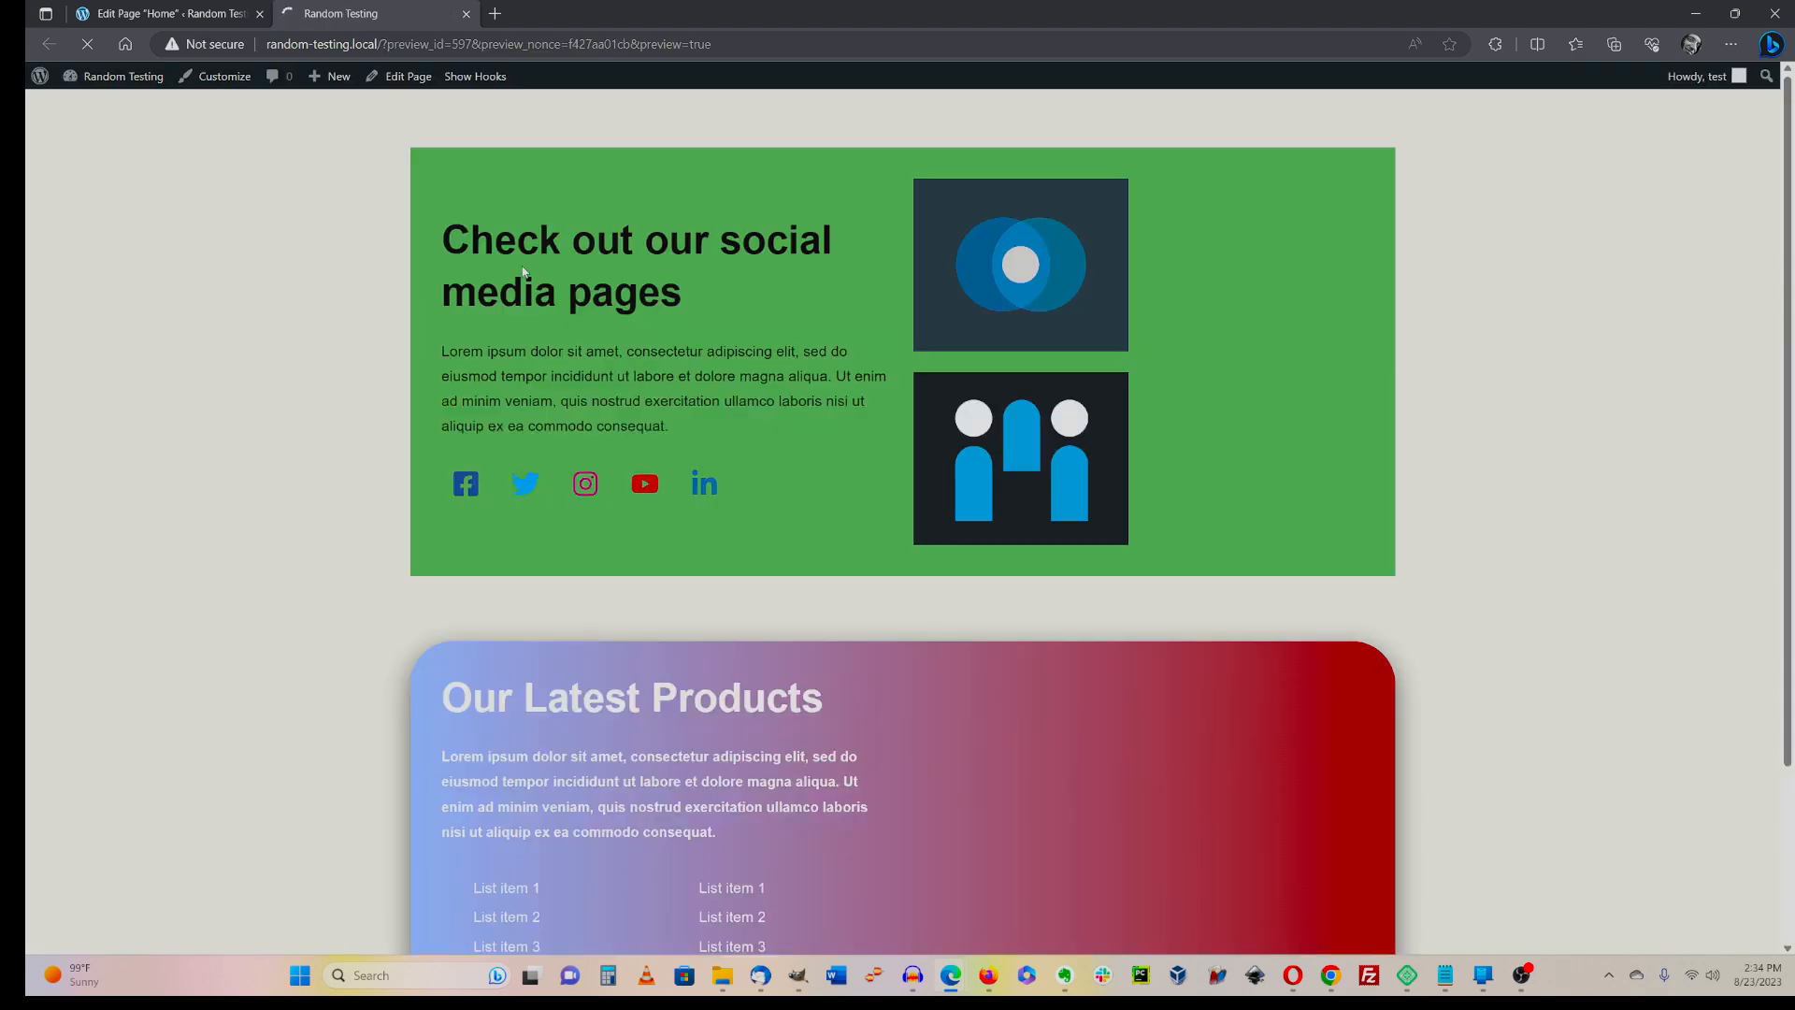
pyautogui.scroll(-2, 125, 340)
pyautogui.scroll(-1, 126, 343)
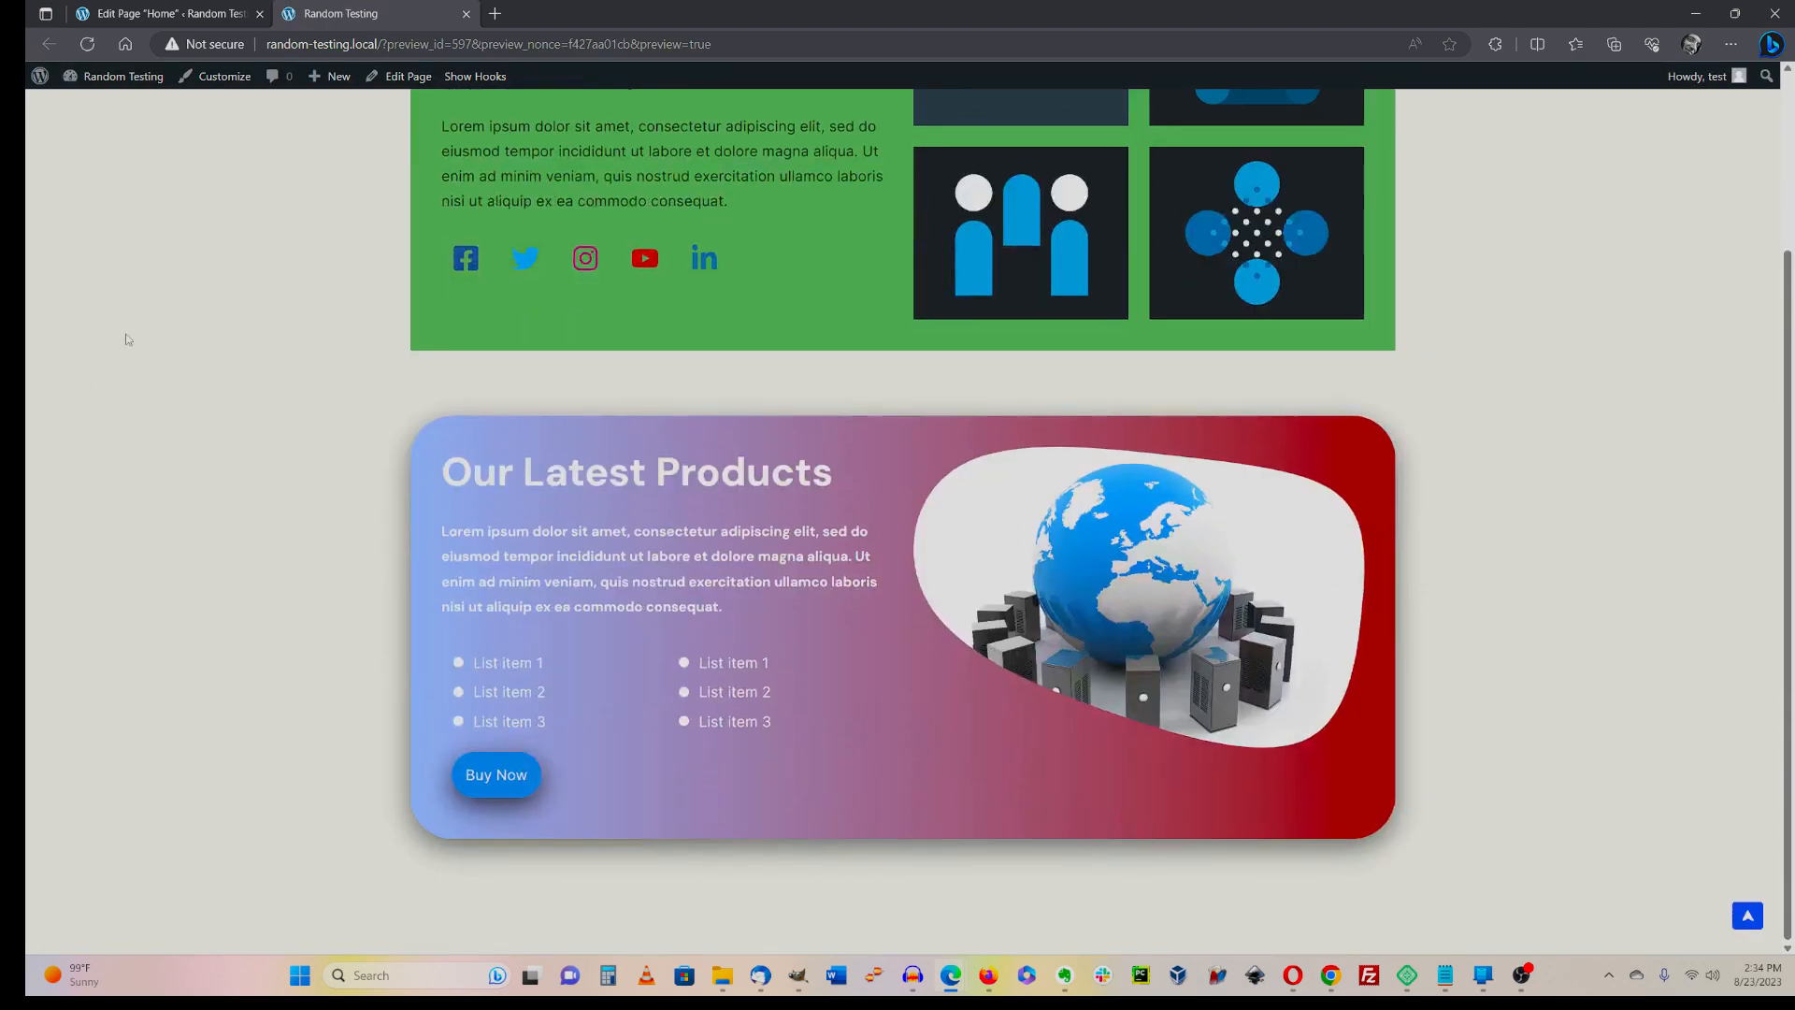